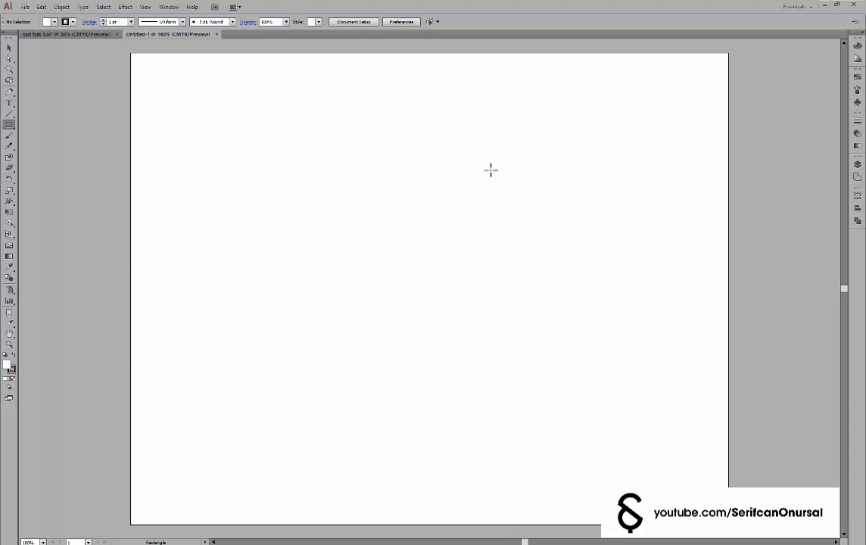
Draw a 10×205 mm spine rectangle and centre it horizontally on the spread
{"action": "left_click", "coordinate": [467, 178]}
{"action": "key", "text": "Return"}
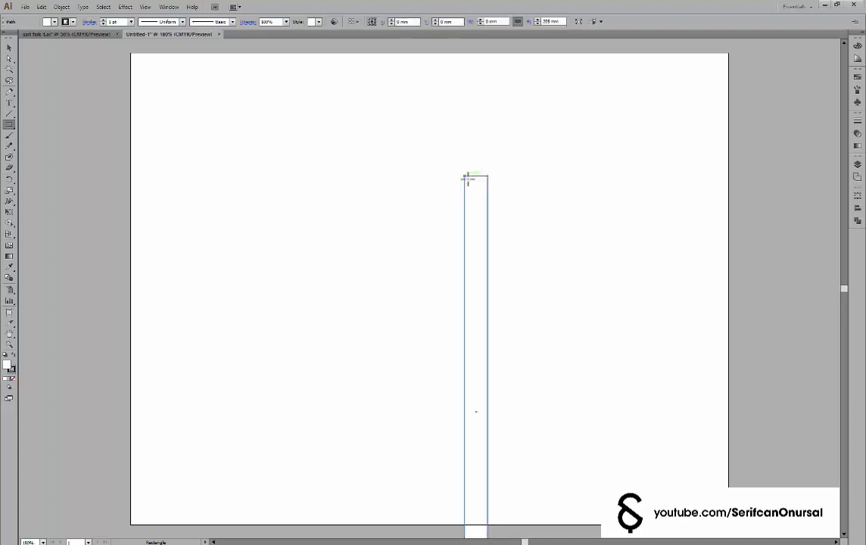
{"action": "left_click", "coordinate": [412, 23]}
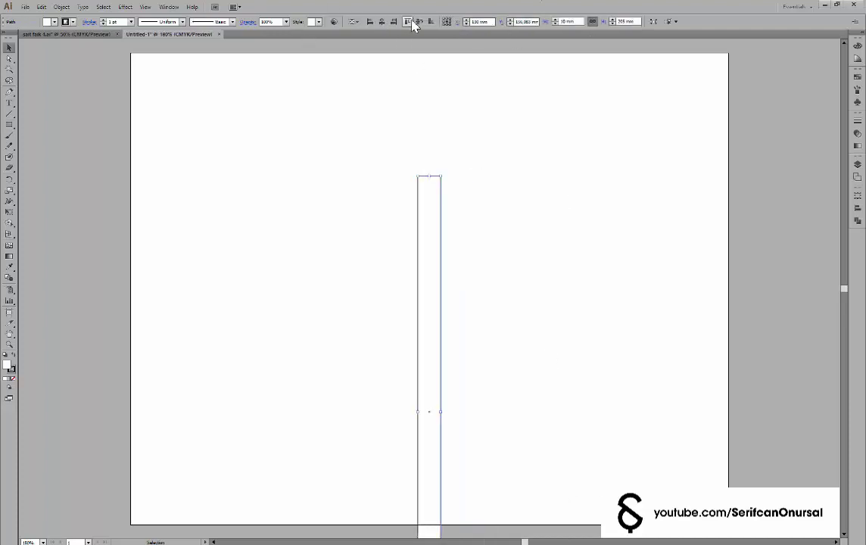
{"action": "key", "text": "ctrl+1"}
{"action": "left_click", "coordinate": [526, 188]}
Duplicate the spread artboard with its spine strip to build six spreads
{"action": "key", "text": "ctrl+a"}
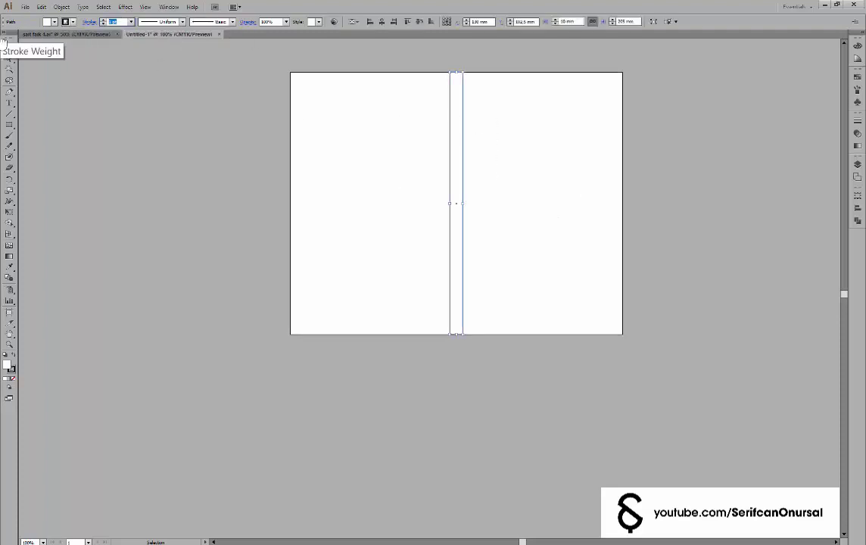
{"action": "key", "text": "shift+o"}
{"action": "key", "text": "ctrl+minus"}
{"action": "key", "text": "ctrl+minus"}
{"action": "mouse_move", "coordinate": [505, 172]}
{"action": "left_mouse_down"}
{"action": "mouse_move", "coordinate": [560, 198]}
{"action": "mouse_move", "coordinate": [387, 323]}
{"action": "mouse_move", "coordinate": [548, 324]}
{"action": "mouse_move", "coordinate": [387, 444]}
{"action": "mouse_move", "coordinate": [555, 449]}
{"action": "left_mouse_up"}
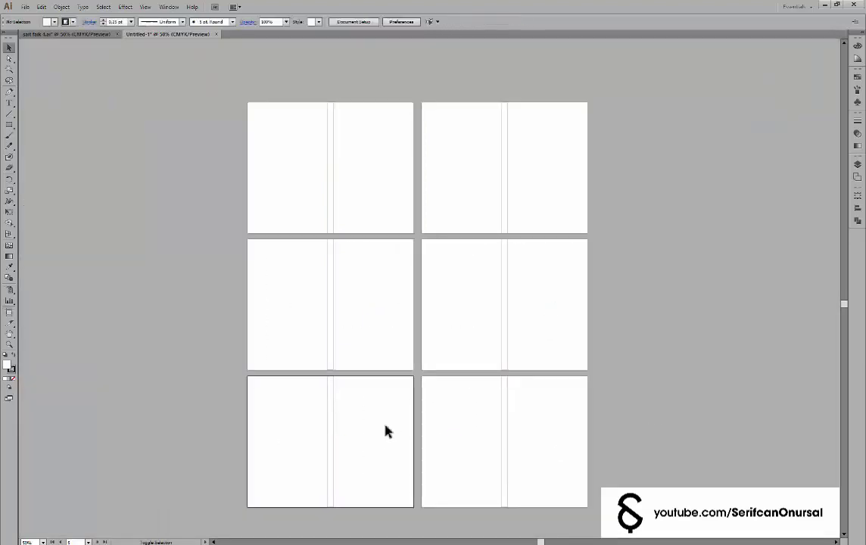
Narrow the bottom-left spread's spine strip to 5 mm wide
{"action": "left_click", "coordinate": [387, 429]}
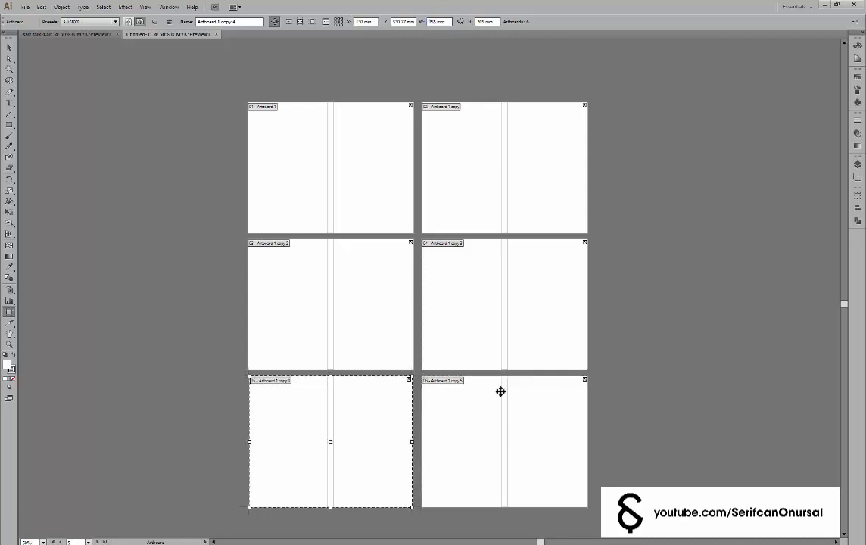
{"action": "key", "text": "v"}
{"action": "key", "text": "ctrl+plus"}
{"action": "scroll", "coordinate": [614, 313], "scroll_direction": "down", "scroll_amount": 3}
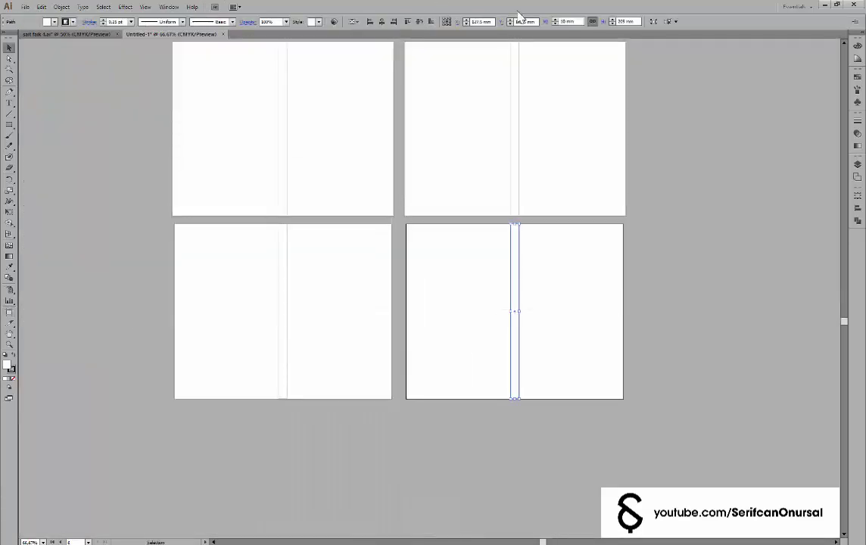
{"action": "type", "text": "5"}
{"action": "key", "text": "Return"}
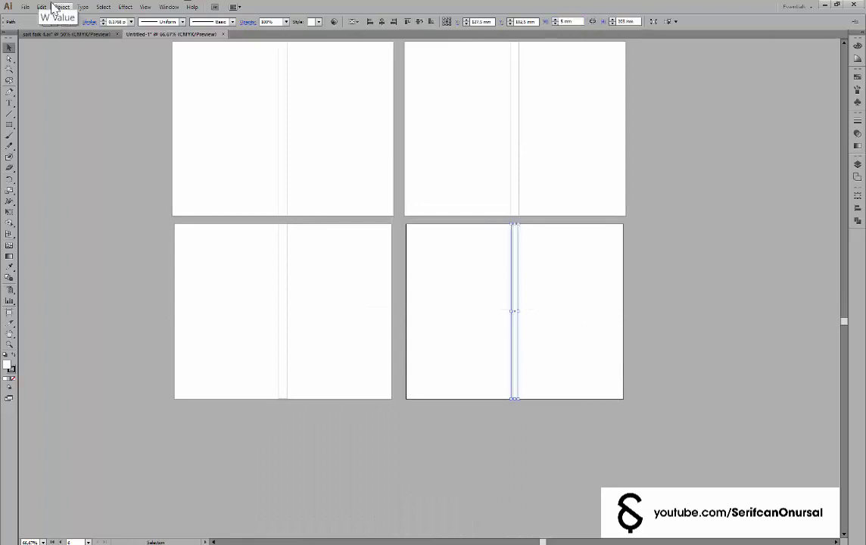
{"action": "key", "text": "ctrl+alt+bracketleft"}
{"action": "left_click", "coordinate": [728, 240]}
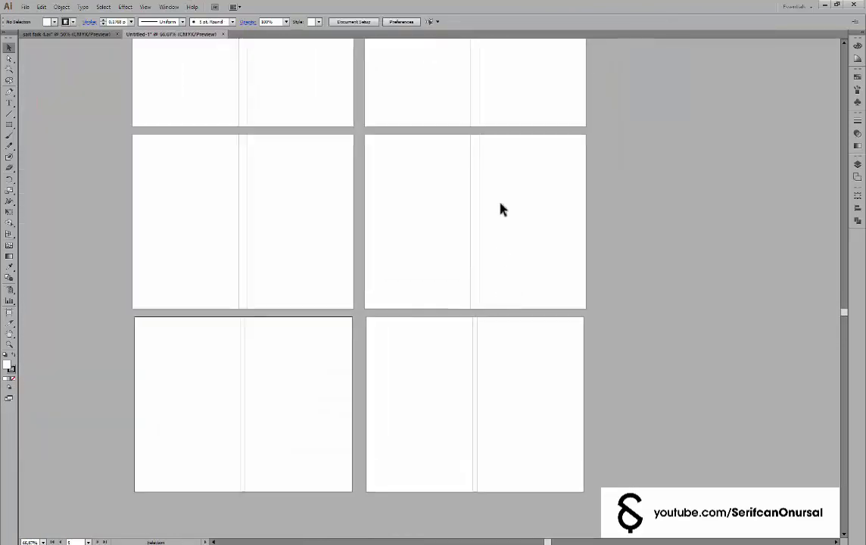
Shift the right-hand column of spread artboards slightly to the right
{"action": "key", "text": "shift+o"}
{"action": "key", "text": "ctrl+minus"}
{"action": "key", "text": "Escape"}
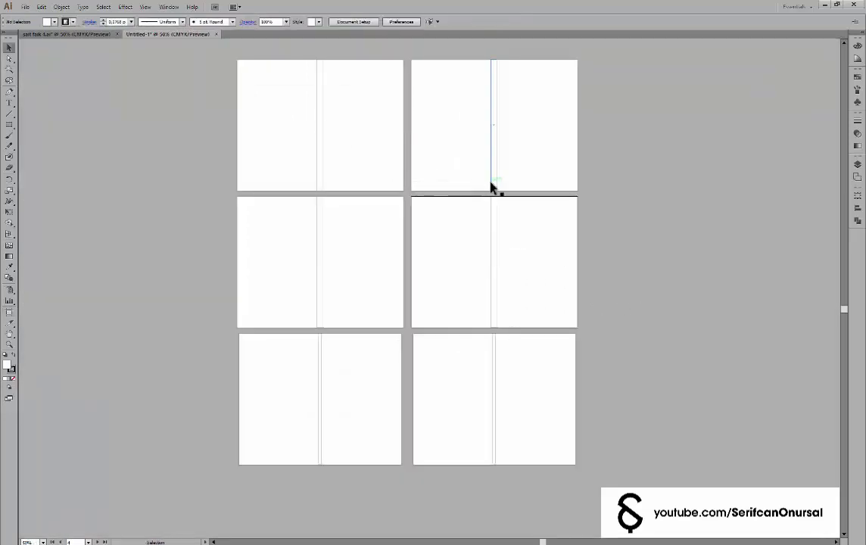
{"action": "key", "text": "shift+o"}
{"action": "left_click_drag", "start_coordinate": [522, 159], "coordinate": [534, 159]}
{"action": "left_click_drag", "start_coordinate": [523, 263], "coordinate": [536, 263]}
{"action": "left_click_drag", "start_coordinate": [526, 374], "coordinate": [536, 377]}
Set the spread artboards to 260 mm wide
{"action": "left_click", "coordinate": [323, 359]}
{"action": "type", "text": "260"}
{"action": "key", "text": "Return"}
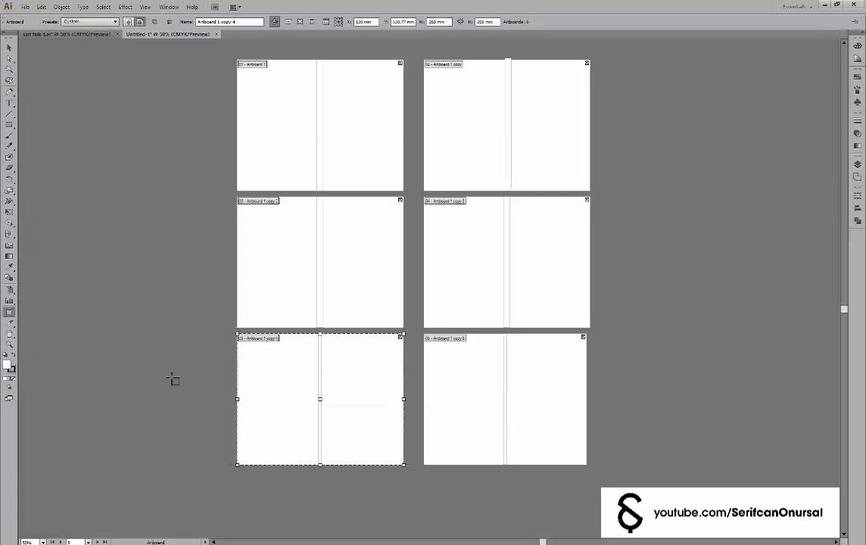
{"action": "left_click", "coordinate": [368, 127]}
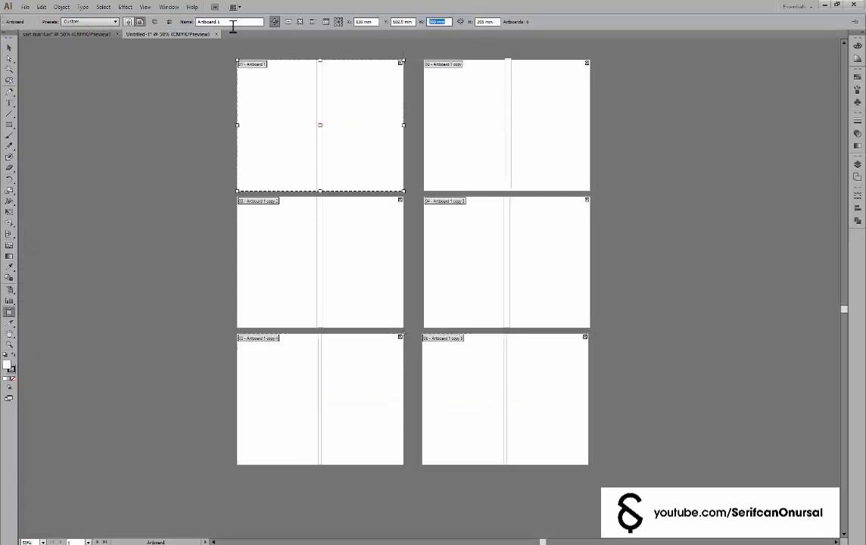
{"action": "key", "text": "Return"}
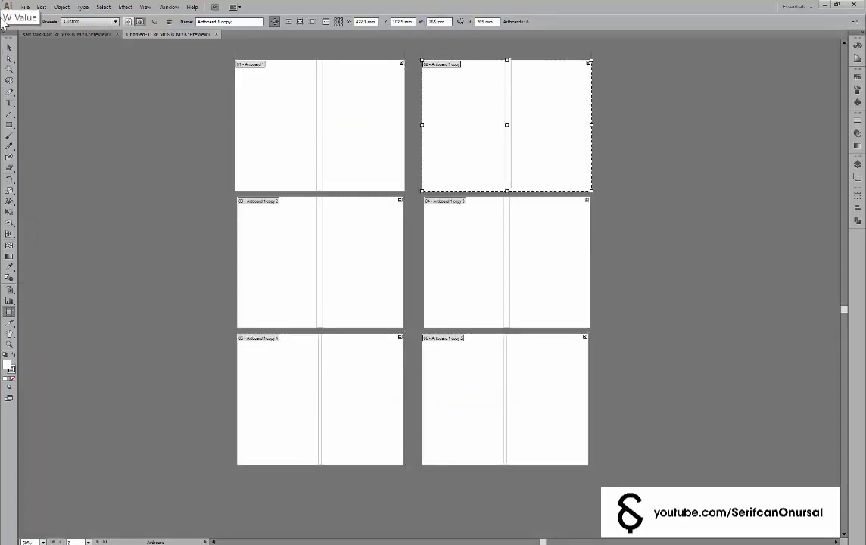
{"action": "key", "text": "Return"}
{"action": "left_click", "coordinate": [469, 256]}
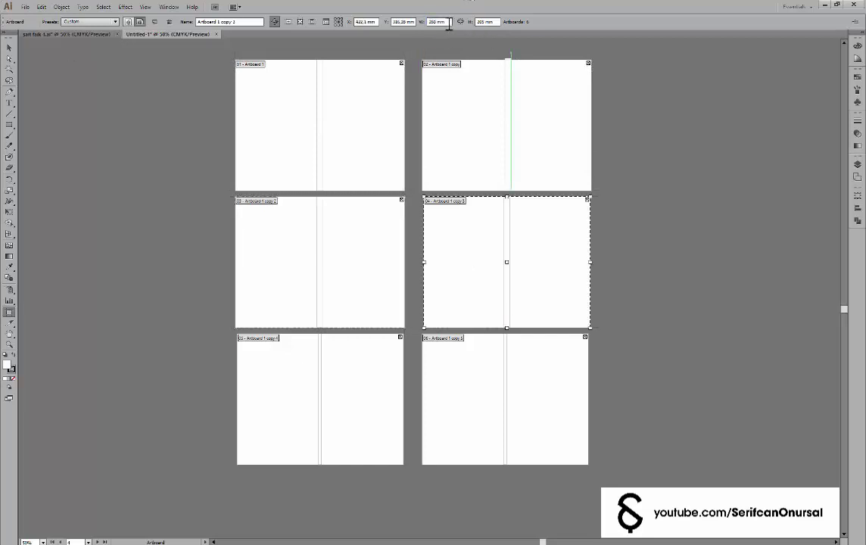
Select and readjust the spine strips on each spread, some to 15 mm
{"action": "key", "text": "v"}
{"action": "left_click_drag", "start_coordinate": [517, 232], "coordinate": [493, 261]}
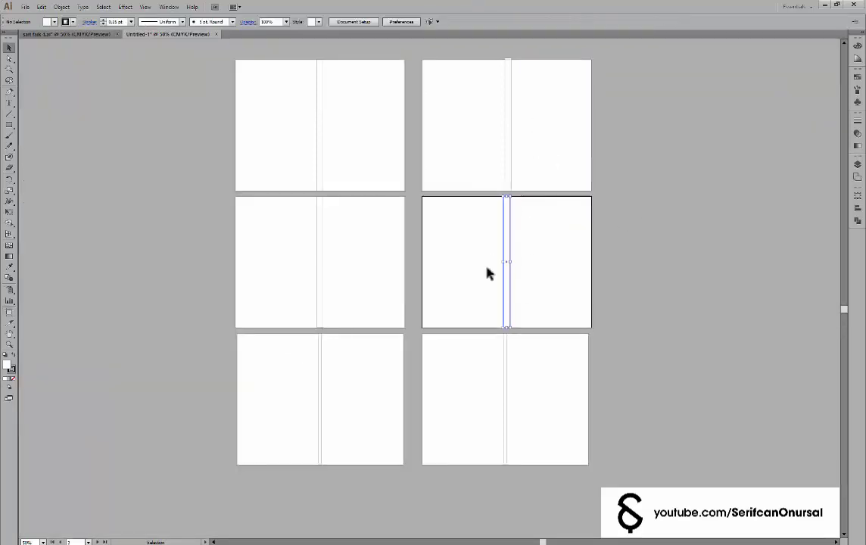
{"action": "key", "text": "ctrl+alt+bracketleft"}
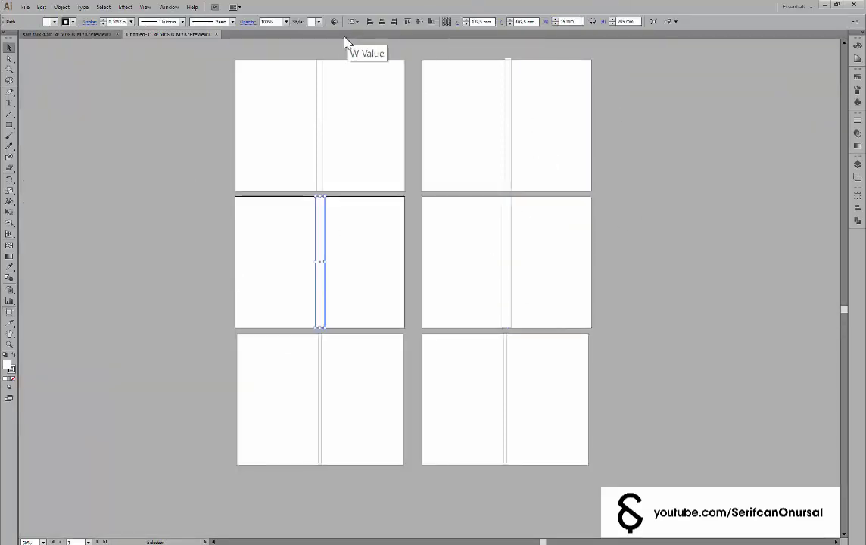
{"action": "key", "text": "ctrl+alt+bracketleft"}
{"action": "key", "text": "ctrl+alt+bracketleft"}
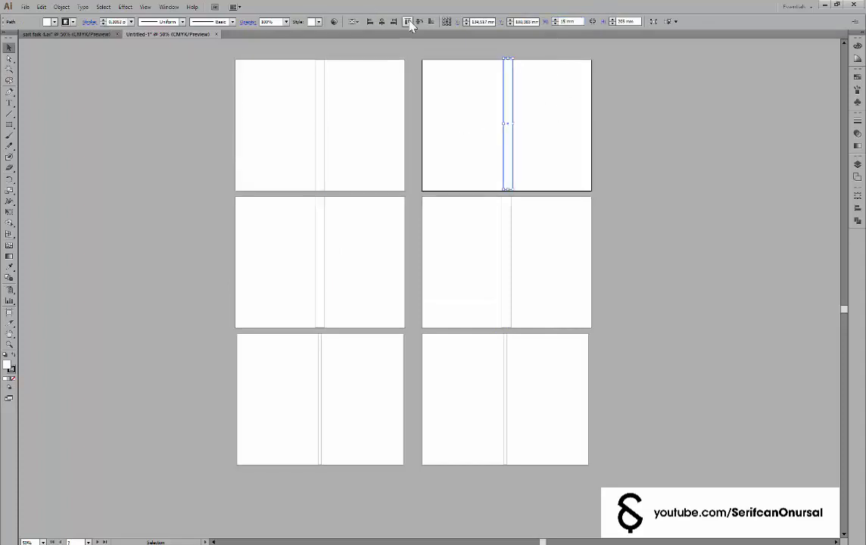
{"action": "key", "text": "ctrl+alt+bracketleft"}
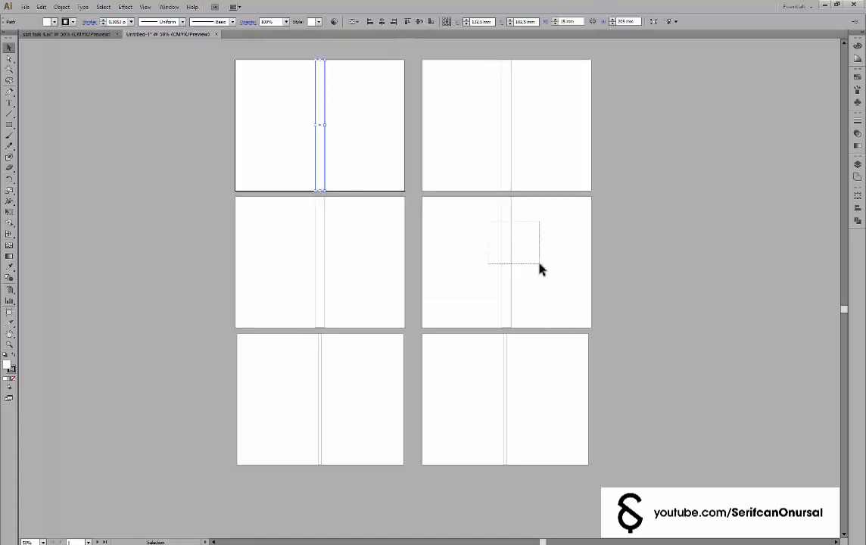
{"action": "left_click_drag", "start_coordinate": [540, 269], "coordinate": [540, 269]}
{"action": "key", "text": "ctrl+alt+bracketleft"}
{"action": "key", "text": "ctrl+alt+bracketleft"}
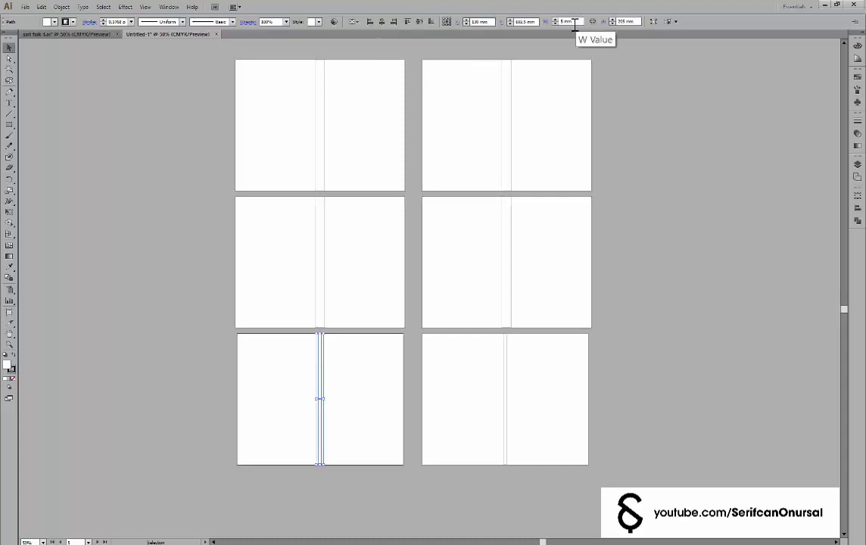
{"action": "key", "text": "ctrl+alt+bracketleft"}
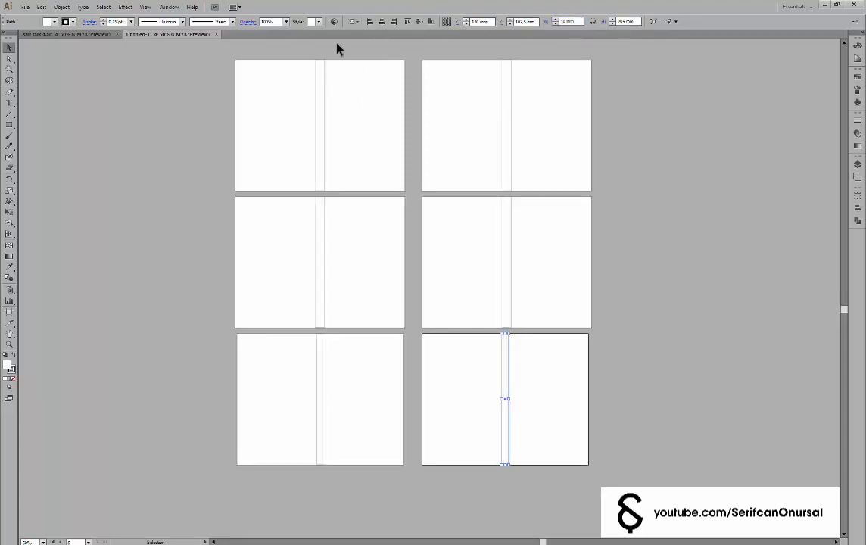
Check the artboard layout and zoom out to view all six spreads
{"action": "left_click", "coordinate": [590, 402]}
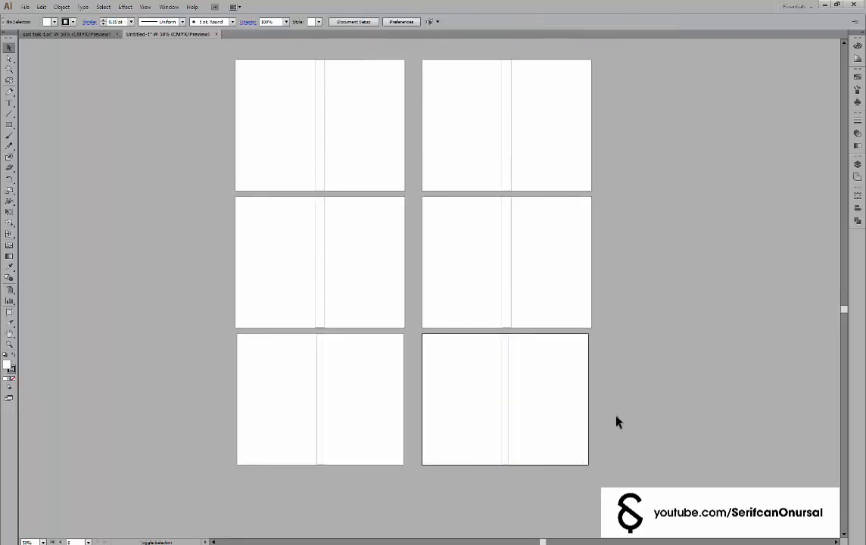
{"action": "key", "text": "shift+o"}
{"action": "scroll", "coordinate": [542, 354], "scroll_direction": "up", "scroll_amount": 1}
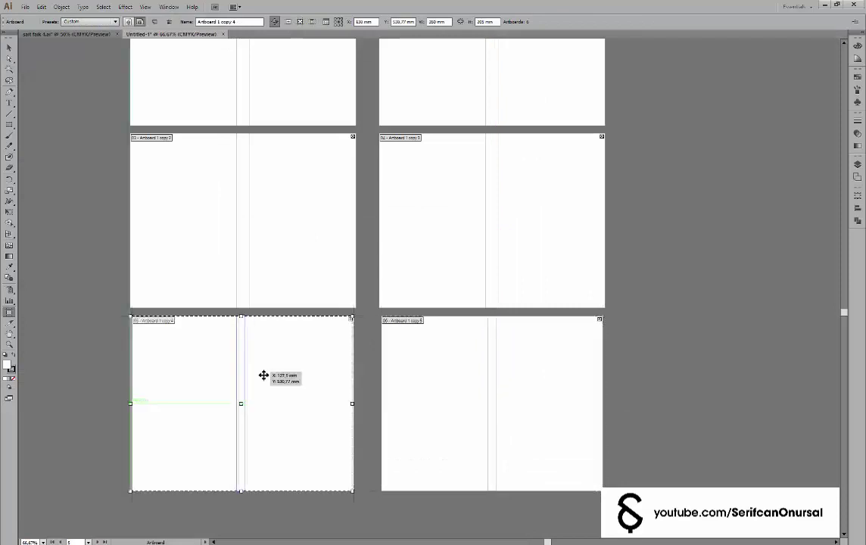
{"action": "key", "text": "Escape"}
{"action": "key", "text": "ctrl+minus"}
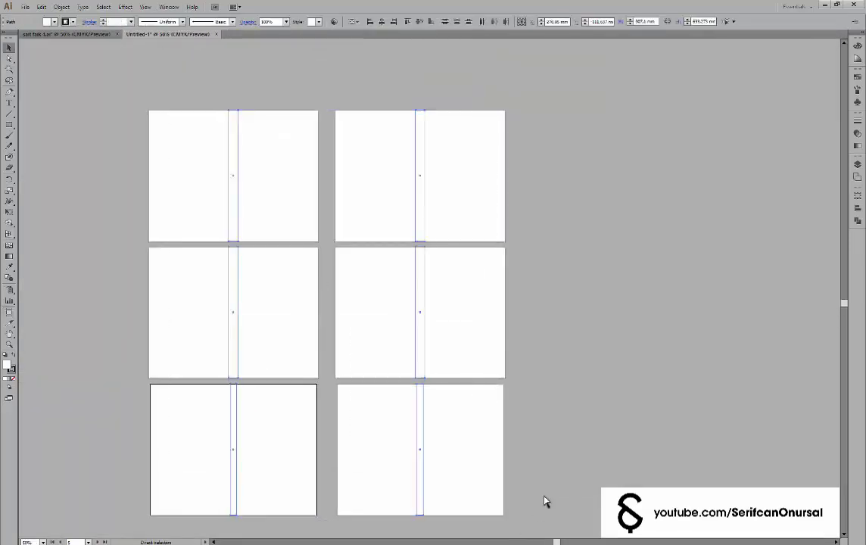
Deepen the green cover's SAIT FAIK letters by setting cyan to 60
{"action": "left_click", "coordinate": [75, 34]}
{"action": "key", "text": "ctrl+1"}
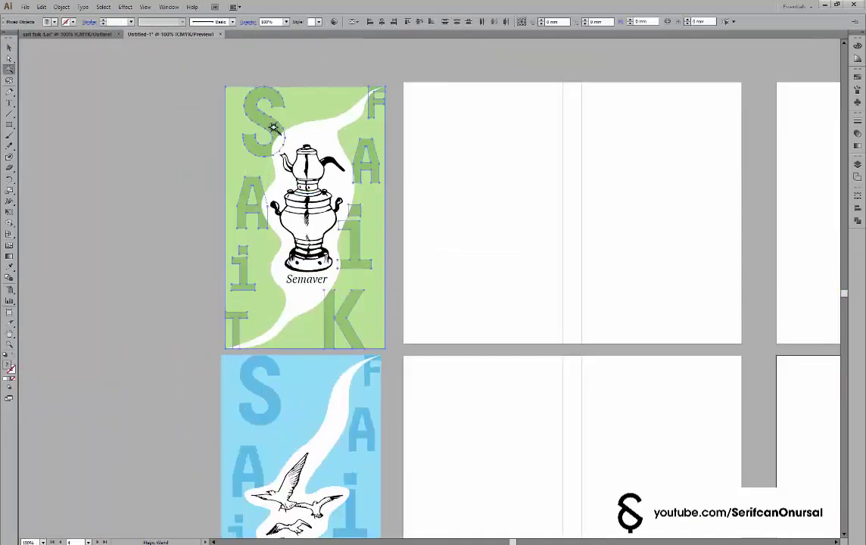
{"action": "left_click", "coordinate": [267, 104]}
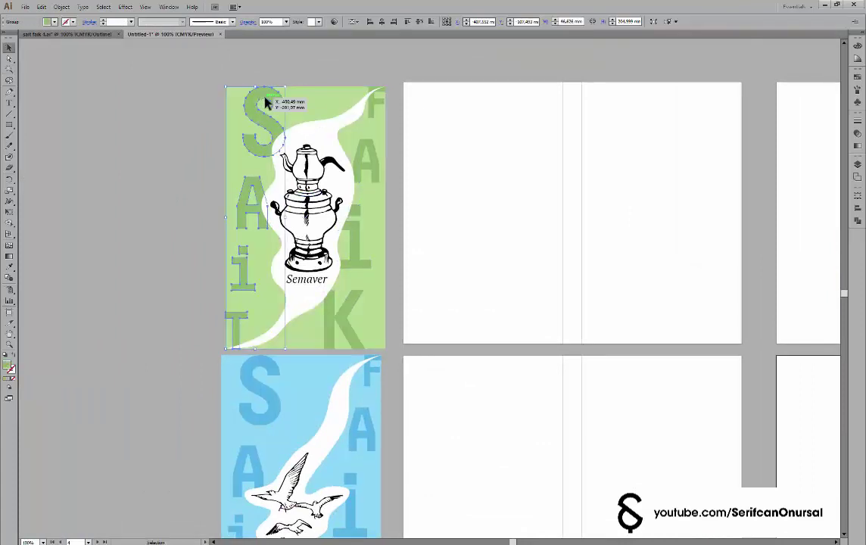
{"action": "left_click", "coordinate": [356, 158], "text": "shift"}
{"action": "left_click", "coordinate": [858, 45]}
{"action": "type", "text": "60"}
{"action": "key", "text": "Tab"}
{"action": "key", "text": "Tab"}
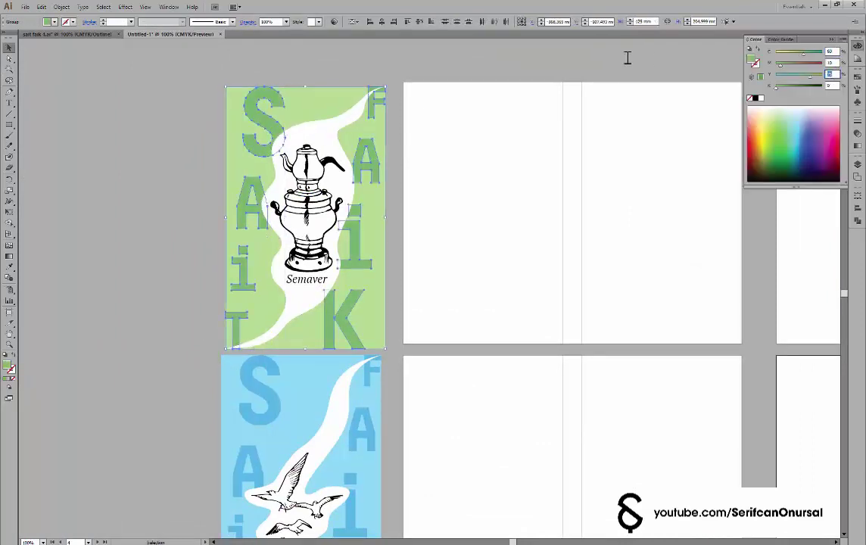
{"action": "scroll", "coordinate": [472, 174], "scroll_direction": "right", "scroll_amount": 3}
{"action": "scroll", "coordinate": [336, 191], "scroll_direction": "down", "scroll_amount": 3}
{"action": "scroll", "coordinate": [575, 219], "scroll_direction": "up", "scroll_amount": 3}
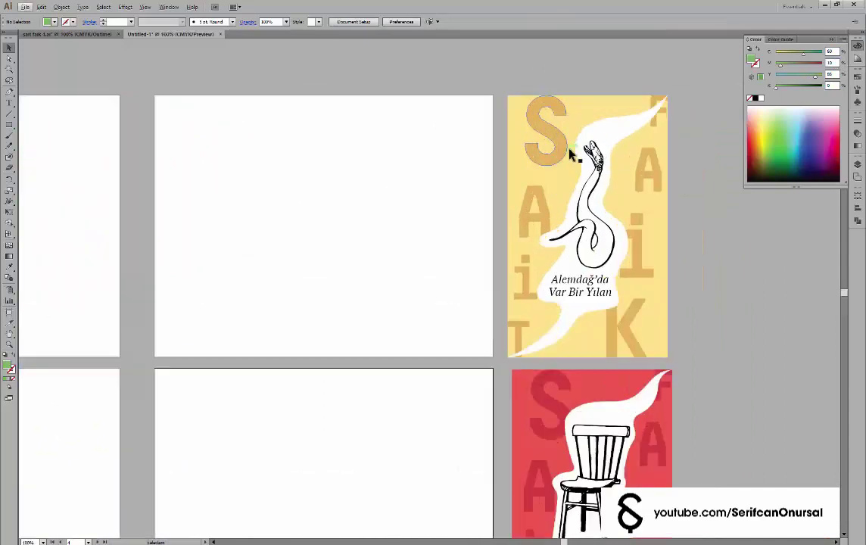
Move the yellow cover's letters up and set their magenta to 40
{"action": "left_click", "coordinate": [572, 209]}
{"action": "left_click_drag", "start_coordinate": [571, 208], "coordinate": [573, 151]}
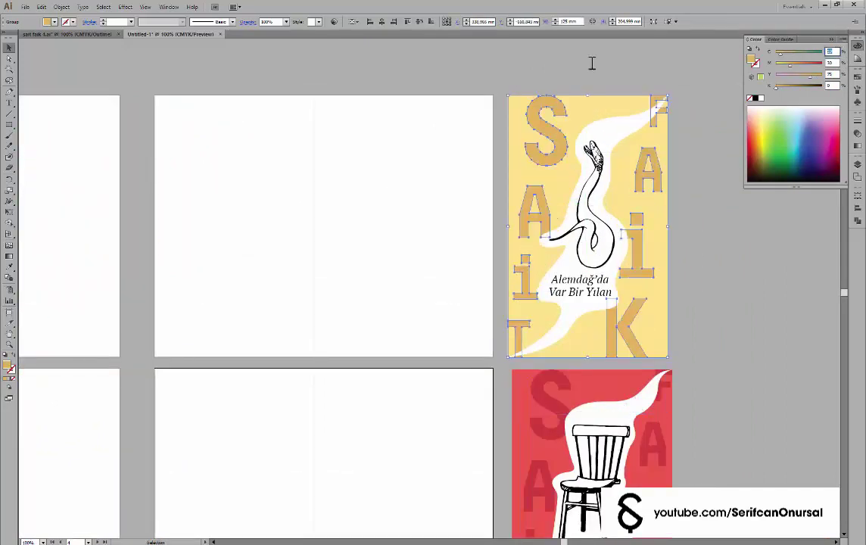
{"action": "scroll", "coordinate": [315, 329], "scroll_direction": "down", "scroll_amount": 2}
{"action": "scroll", "coordinate": [338, 313], "scroll_direction": "up", "scroll_amount": 1}
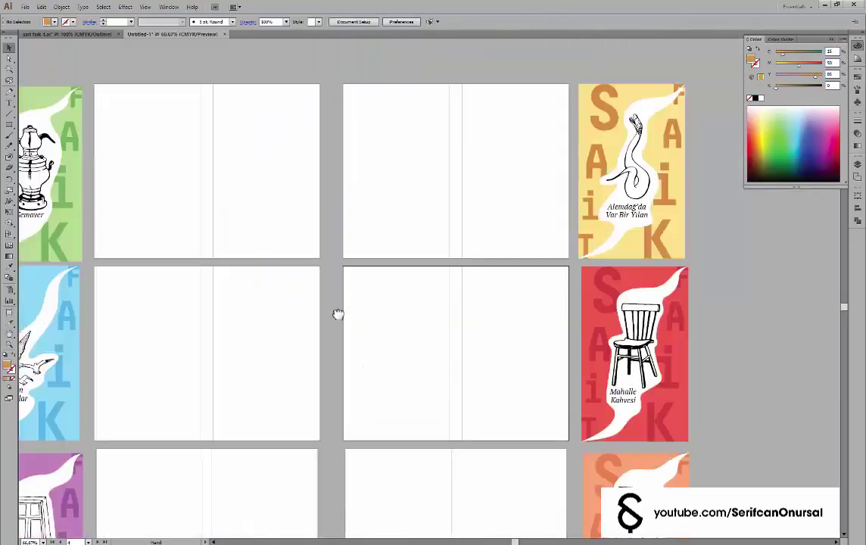
{"action": "scroll", "coordinate": [832, 79], "scroll_direction": "up", "scroll_amount": 1}
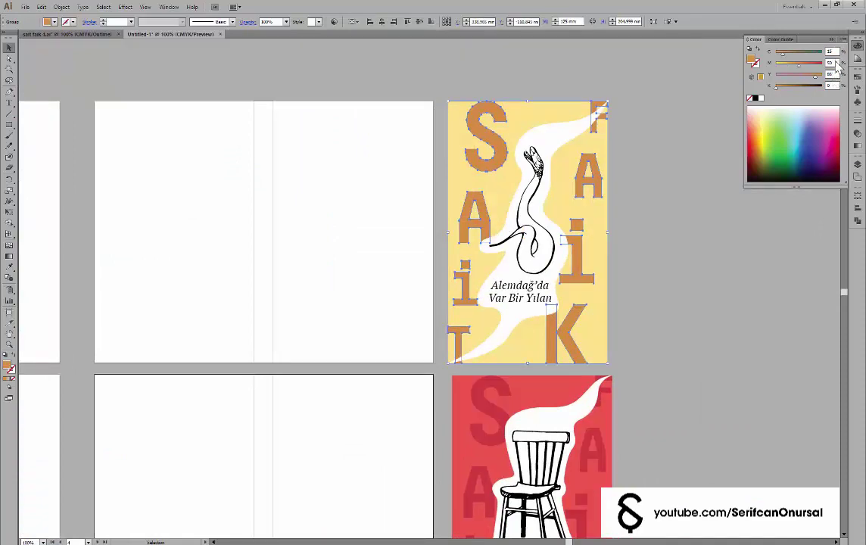
{"action": "type", "text": "40"}
{"action": "key", "text": "Tab"}
{"action": "scroll", "coordinate": [763, 258], "scroll_direction": "down", "scroll_amount": 1}
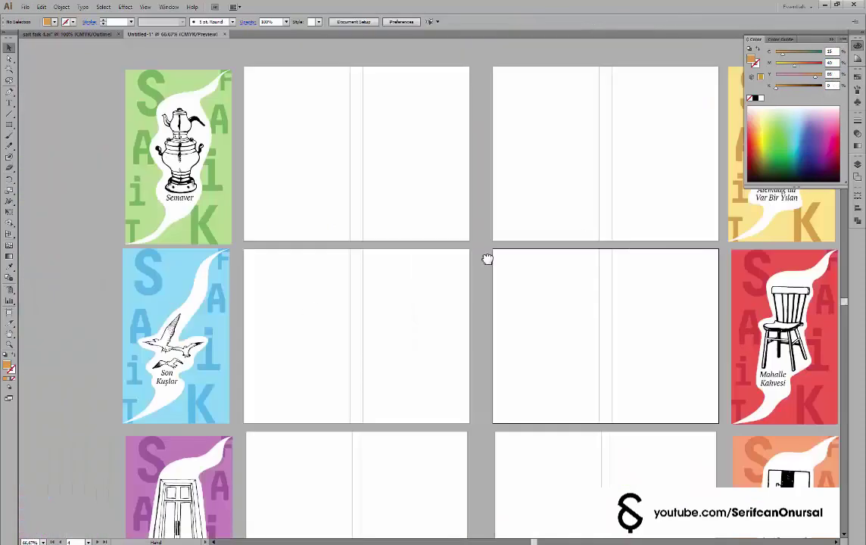
{"action": "scroll", "coordinate": [487, 255], "scroll_direction": "up", "scroll_amount": 1}
Recolour the red Mahalle Kahvesi cover's letters a darker crimson
{"action": "left_click", "coordinate": [408, 217]}
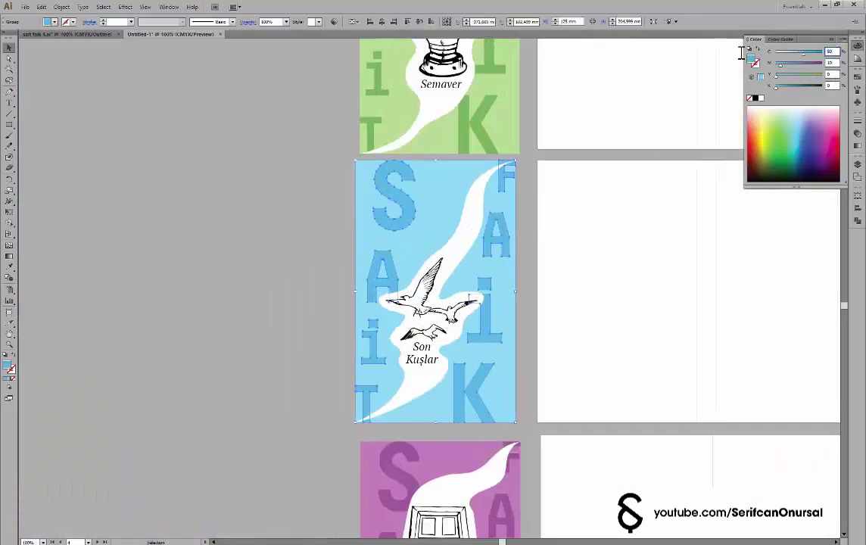
{"action": "left_click", "coordinate": [247, 112]}
{"action": "scroll", "coordinate": [584, 305], "scroll_direction": "down", "scroll_amount": 1}
{"action": "scroll", "coordinate": [499, 293], "scroll_direction": "up", "scroll_amount": 2}
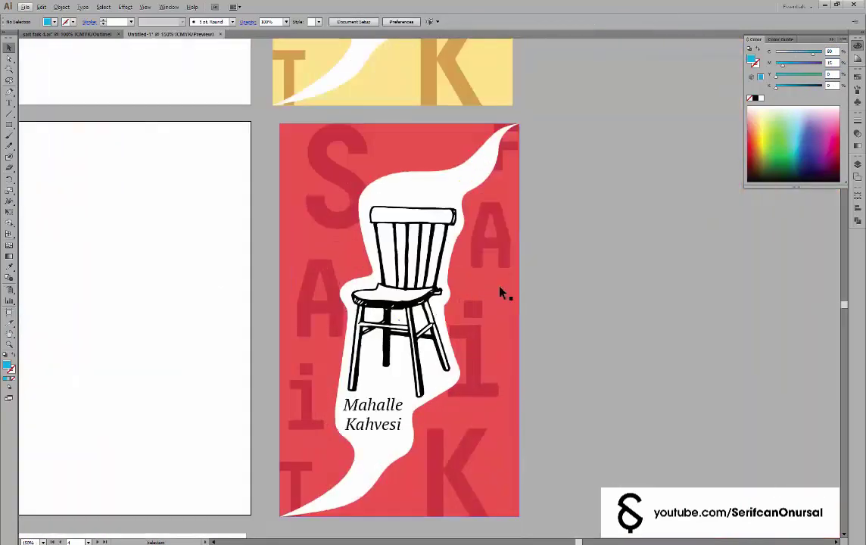
{"action": "left_click", "coordinate": [501, 293]}
{"action": "key", "text": "Return"}
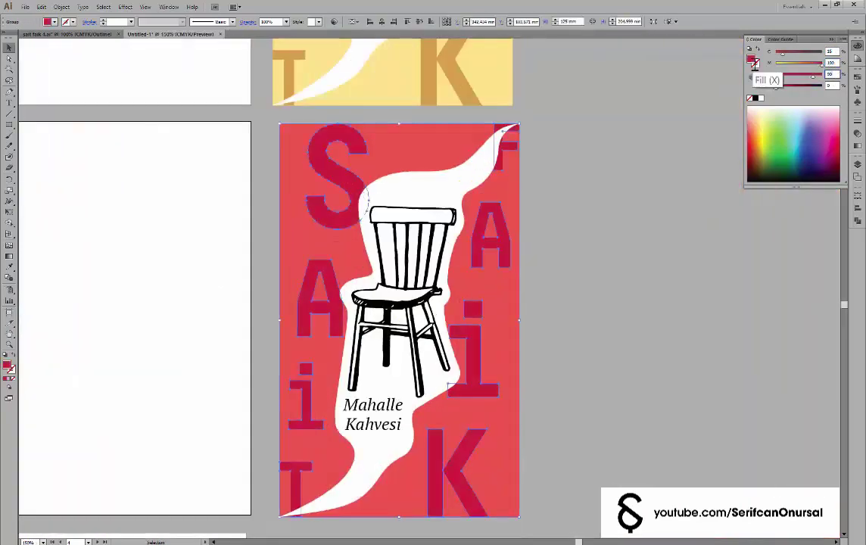
{"action": "scroll", "coordinate": [535, 57], "scroll_direction": "down", "scroll_amount": 2}
{"action": "scroll", "coordinate": [386, 290], "scroll_direction": "right", "scroll_amount": 3}
Darken the purple Mahkeme Kapısı cover's letters to a deeper purple
{"action": "left_click", "coordinate": [386, 290]}
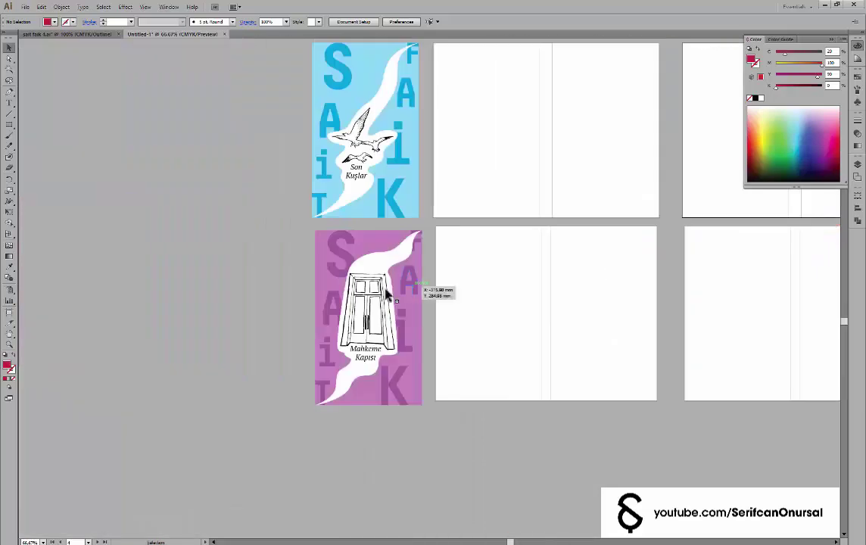
{"action": "key", "text": "ctrl+1"}
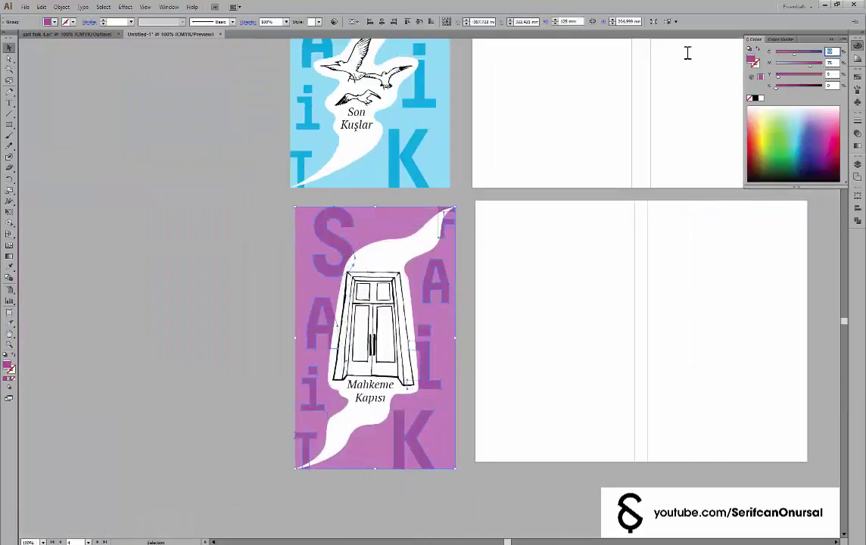
{"action": "key", "text": "Tab"}
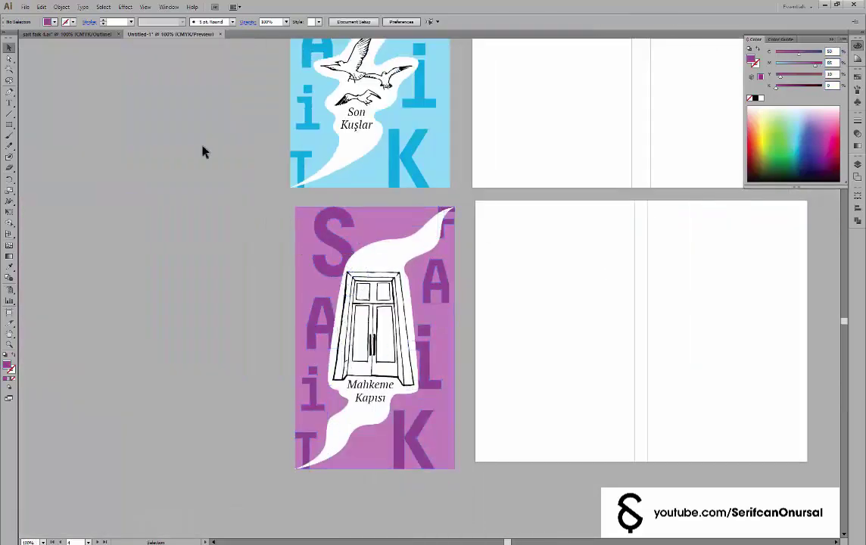
{"action": "scroll", "coordinate": [203, 151], "scroll_direction": "down", "scroll_amount": 2}
{"action": "scroll", "coordinate": [721, 314], "scroll_direction": "right", "scroll_amount": 3}
{"action": "scroll", "coordinate": [458, 180], "scroll_direction": "up", "scroll_amount": 2}
Recolour the orange Tüneldeki Çocuk cover's letters a darker red, value 5
{"action": "left_click", "coordinate": [458, 180]}
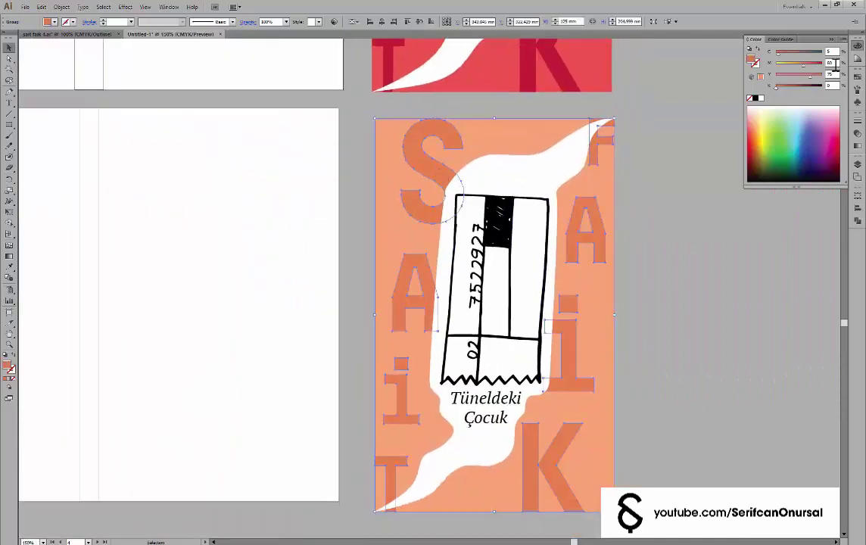
{"action": "type", "text": "5"}
{"action": "key", "text": "Tab"}
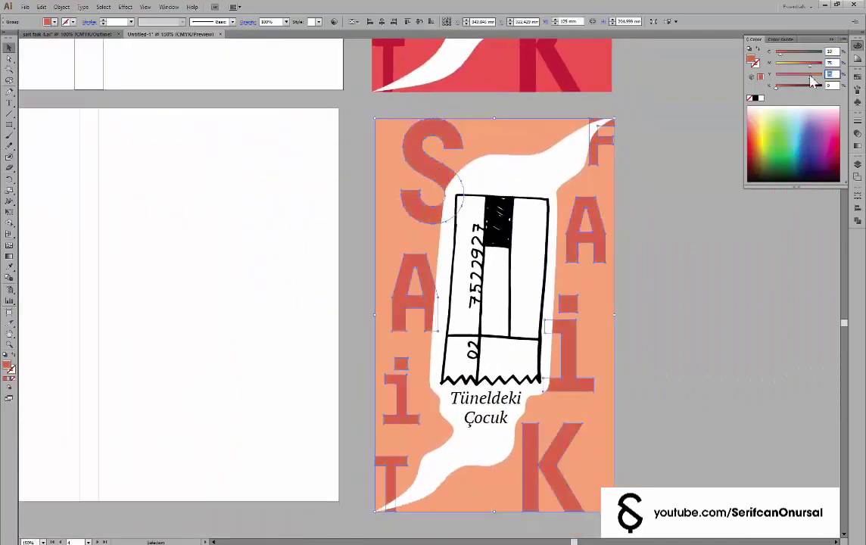
{"action": "scroll", "coordinate": [712, 314], "scroll_direction": "down", "scroll_amount": 2}
{"action": "scroll", "coordinate": [529, 305], "scroll_direction": "down", "scroll_amount": 1}
{"action": "scroll", "coordinate": [526, 277], "scroll_direction": "up", "scroll_amount": 2}
{"action": "scroll", "coordinate": [526, 278], "scroll_direction": "left", "scroll_amount": 1}
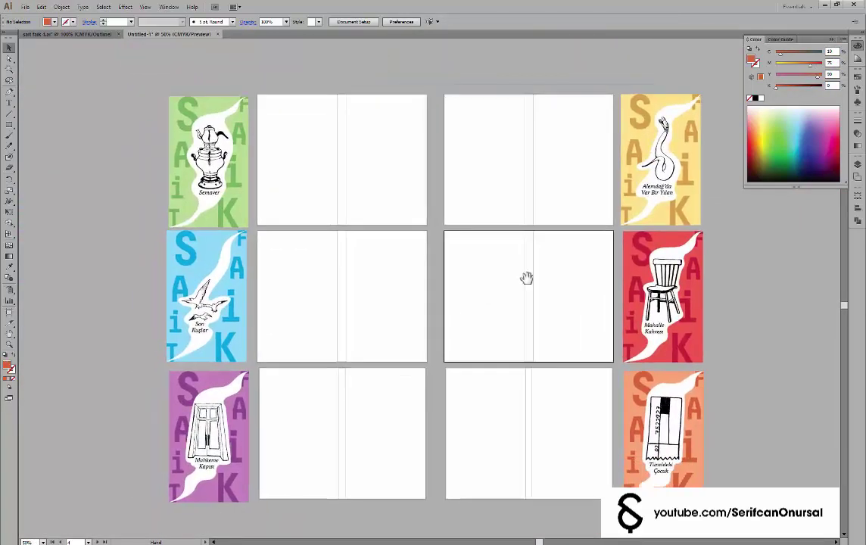
Align the yellow Alemdağ'da Var Bir Yılan cover to its spread's right edge
{"action": "key", "text": "a"}
{"action": "left_click_drag", "start_coordinate": [712, 218], "coordinate": [610, 88]}
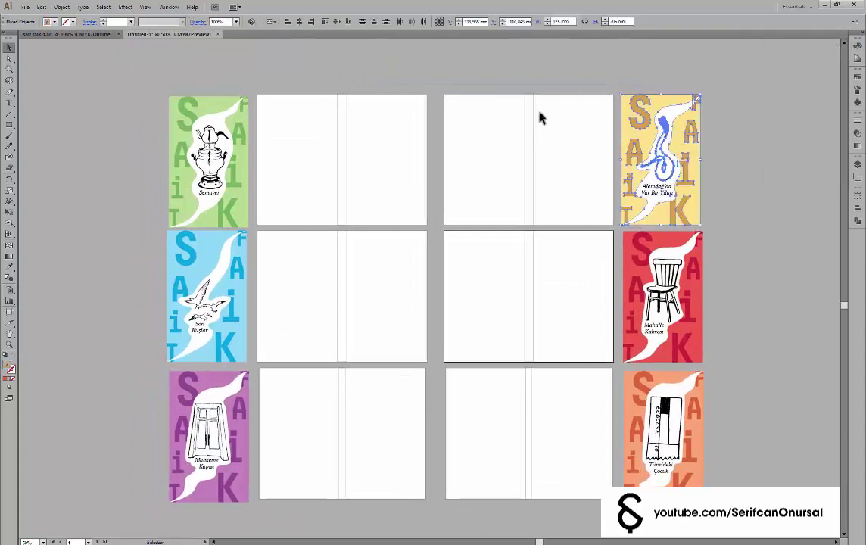
{"action": "left_click", "coordinate": [539, 117]}
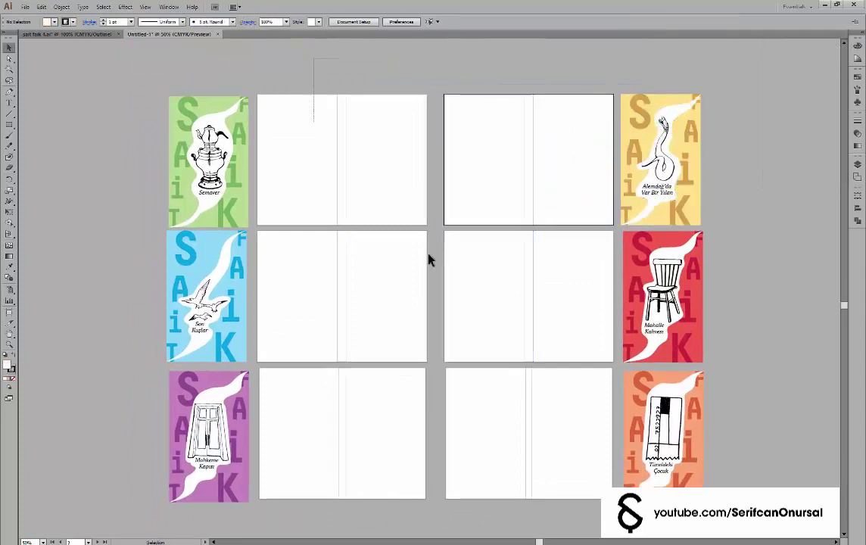
{"action": "left_click_drag", "start_coordinate": [611, 112], "coordinate": [725, 232]}
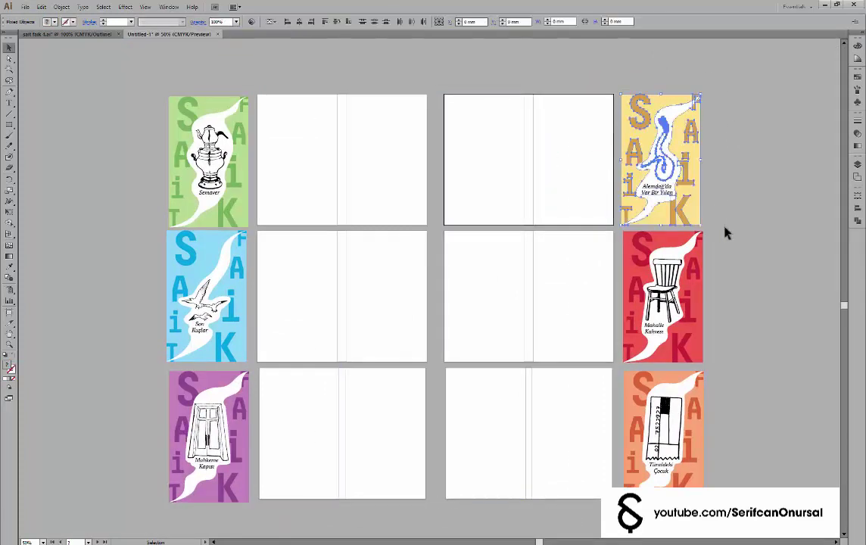
{"action": "left_click", "coordinate": [337, 22]}
{"action": "left_click", "coordinate": [162, 101]}
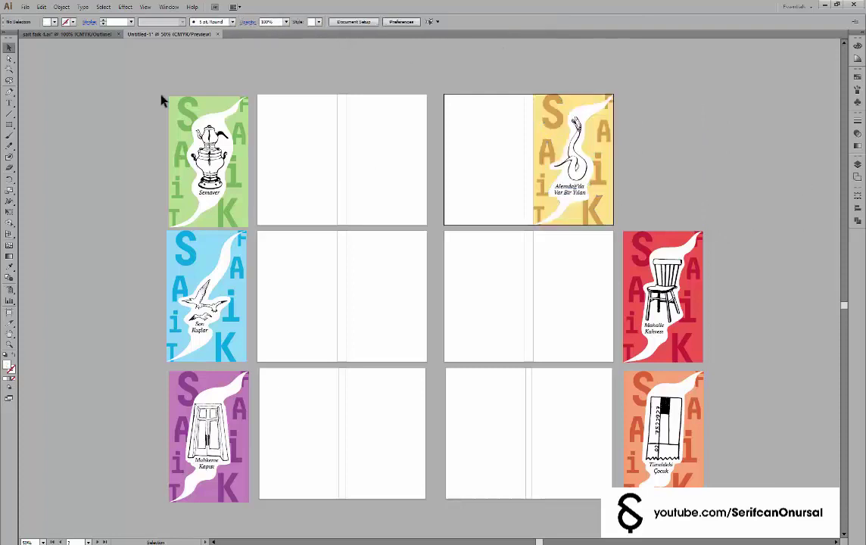
Snap the green Semaver, blue Son Kuşlar and red covers flush right in their spreads
{"action": "left_click", "coordinate": [246, 223]}
{"action": "left_click", "coordinate": [299, 22]}
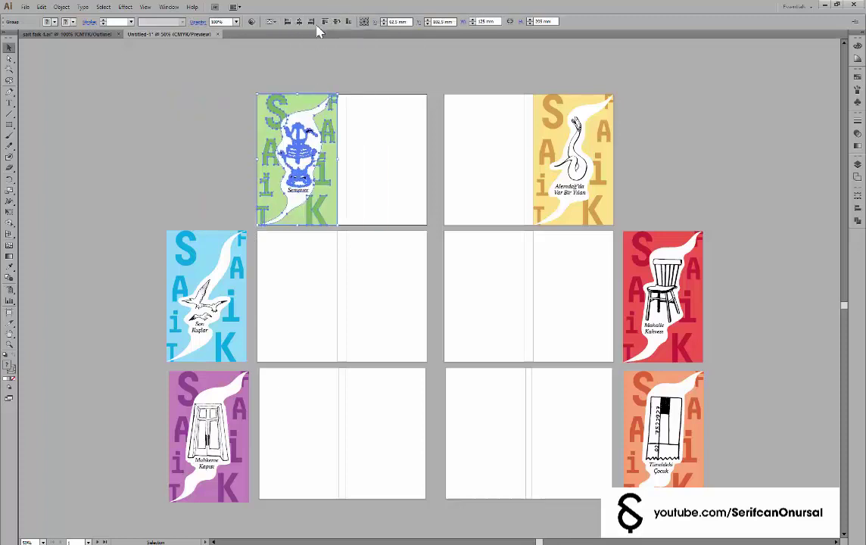
{"action": "left_click", "coordinate": [311, 22]}
{"action": "left_click", "coordinate": [202, 290]}
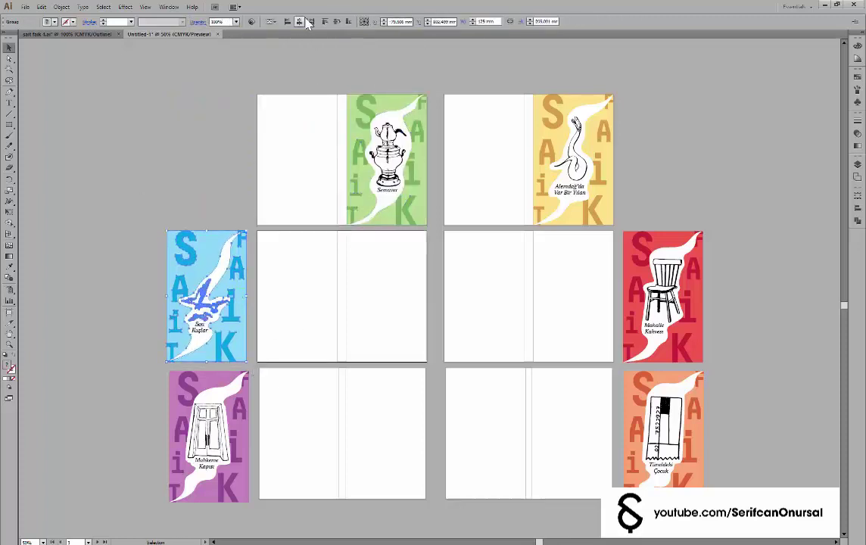
{"action": "left_click", "coordinate": [311, 21]}
{"action": "left_click", "coordinate": [632, 250]}
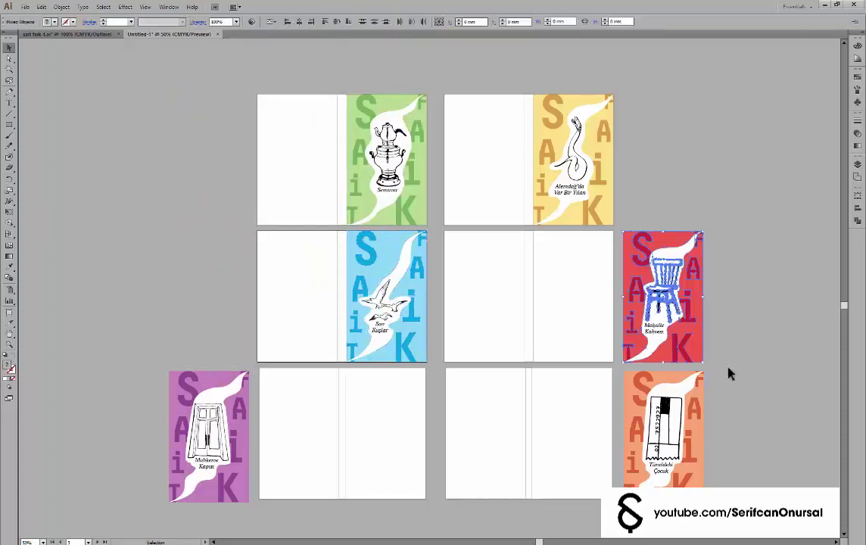
{"action": "left_click", "coordinate": [310, 21]}
Align the purple and orange covers flush right and top in their spreads
{"action": "left_click", "coordinate": [208, 439]}
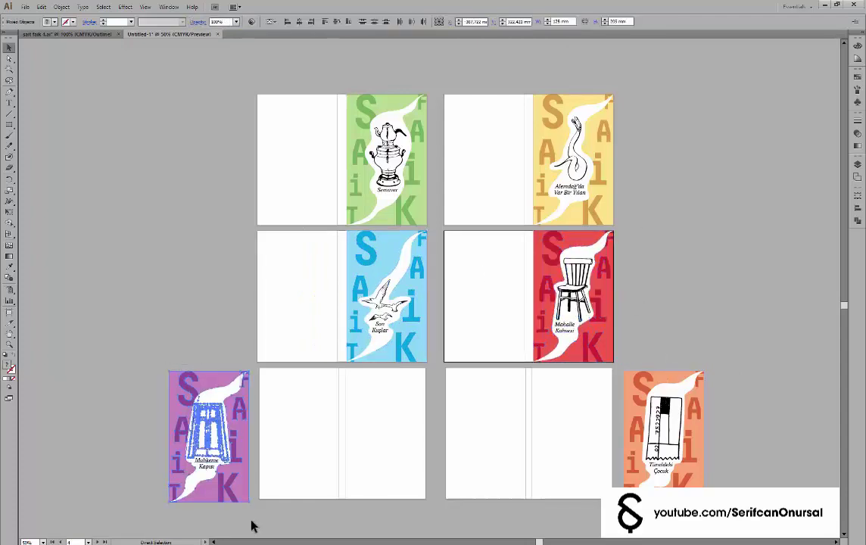
{"action": "key", "text": "ctrl+equal"}
{"action": "left_click_drag", "start_coordinate": [339, 322], "coordinate": [334, 316]}
{"action": "left_click", "coordinate": [337, 21]}
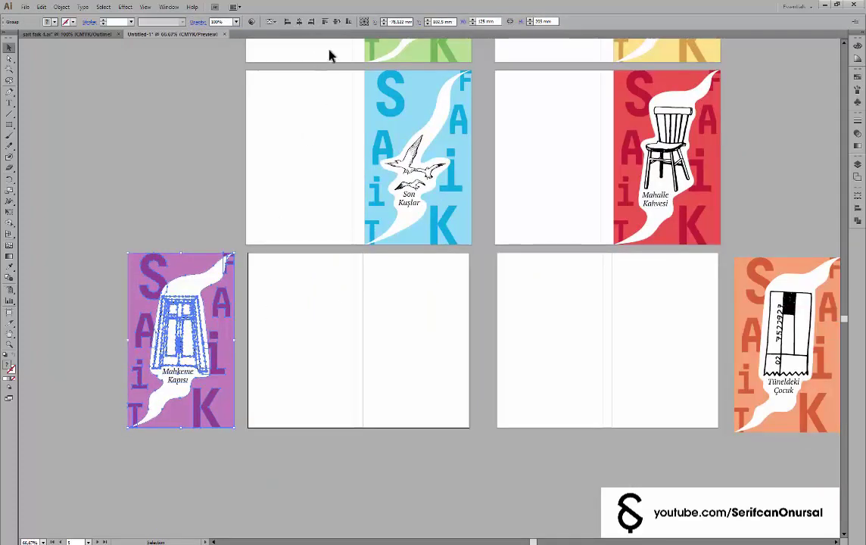
{"action": "left_click", "coordinate": [311, 21]}
{"action": "left_click_drag", "start_coordinate": [700, 182], "coordinate": [531, 371]}
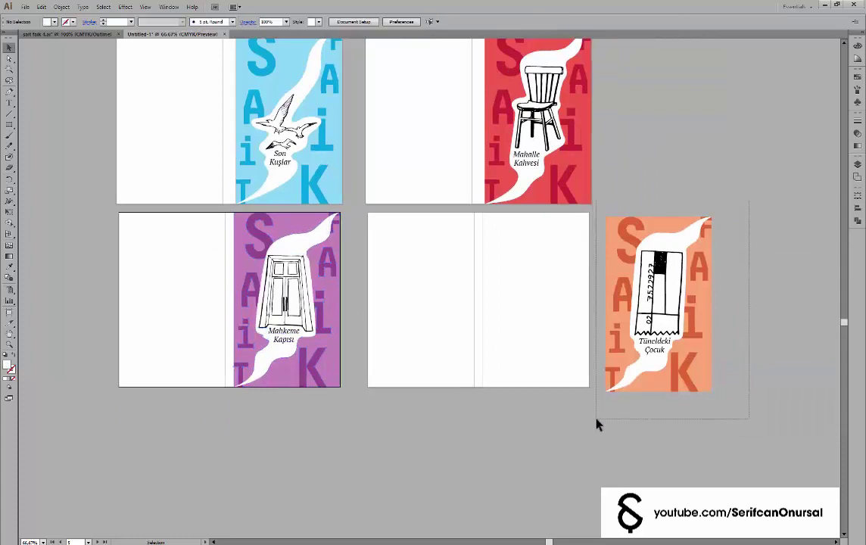
{"action": "left_click", "coordinate": [337, 21]}
{"action": "left_click", "coordinate": [311, 21]}
{"action": "left_click", "coordinate": [660, 258]}
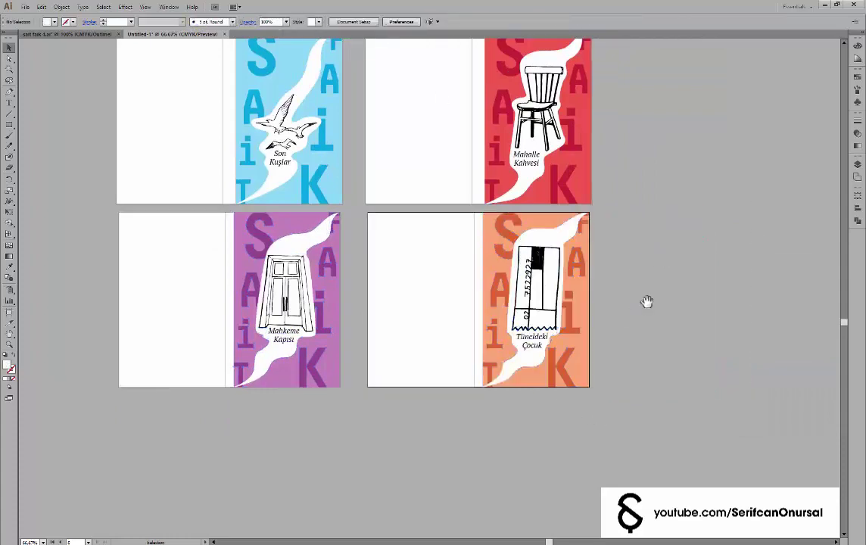
Reshape the white swoosh beside the orange cover's F
{"action": "scroll", "coordinate": [580, 245], "scroll_direction": "up", "scroll_amount": 5}
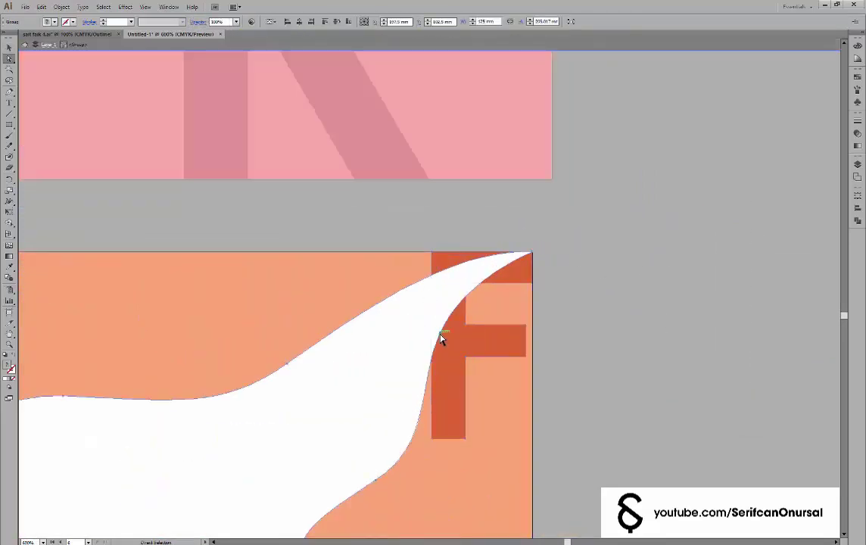
{"action": "left_click_drag", "start_coordinate": [443, 339], "coordinate": [406, 325]}
{"action": "scroll", "coordinate": [577, 282], "scroll_direction": "down", "scroll_amount": 3}
{"action": "scroll", "coordinate": [553, 297], "scroll_direction": "down", "scroll_amount": 2}
{"action": "scroll", "coordinate": [441, 221], "scroll_direction": "up", "scroll_amount": 4}
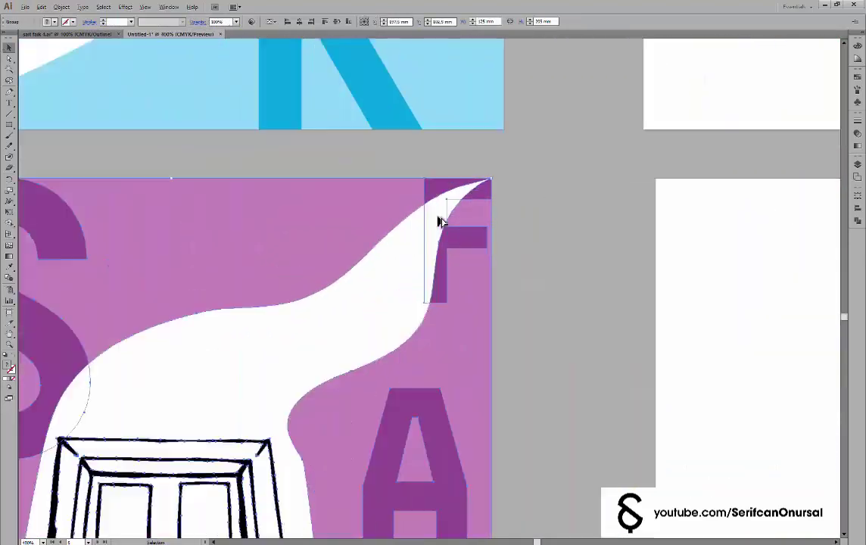
Reshape the white curves beside the F on the purple and red covers
{"action": "left_click_drag", "start_coordinate": [441, 248], "coordinate": [458, 258]}
{"action": "scroll", "coordinate": [570, 203], "scroll_direction": "down", "scroll_amount": 3}
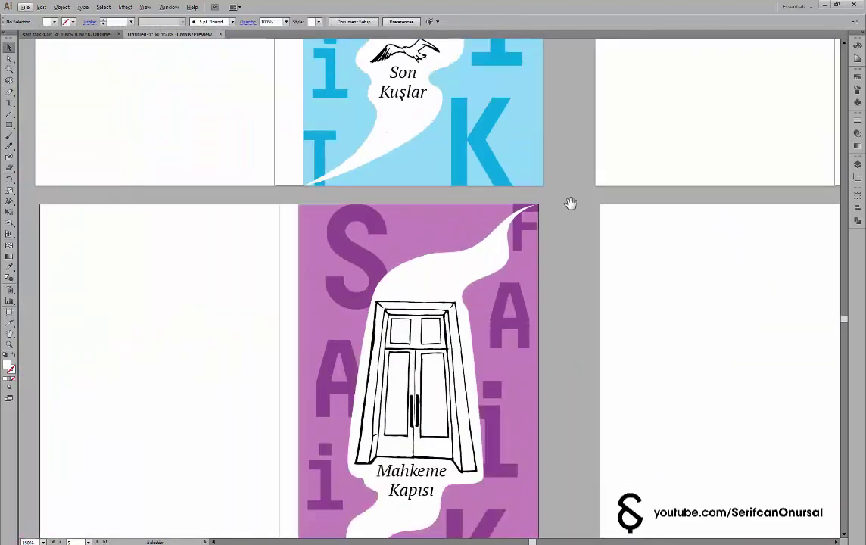
{"action": "scroll", "coordinate": [570, 203], "scroll_direction": "up", "scroll_amount": 3}
{"action": "scroll", "coordinate": [534, 290], "scroll_direction": "right", "scroll_amount": 5}
{"action": "scroll", "coordinate": [555, 283], "scroll_direction": "up", "scroll_amount": 3}
{"action": "double_click", "coordinate": [478, 308]}
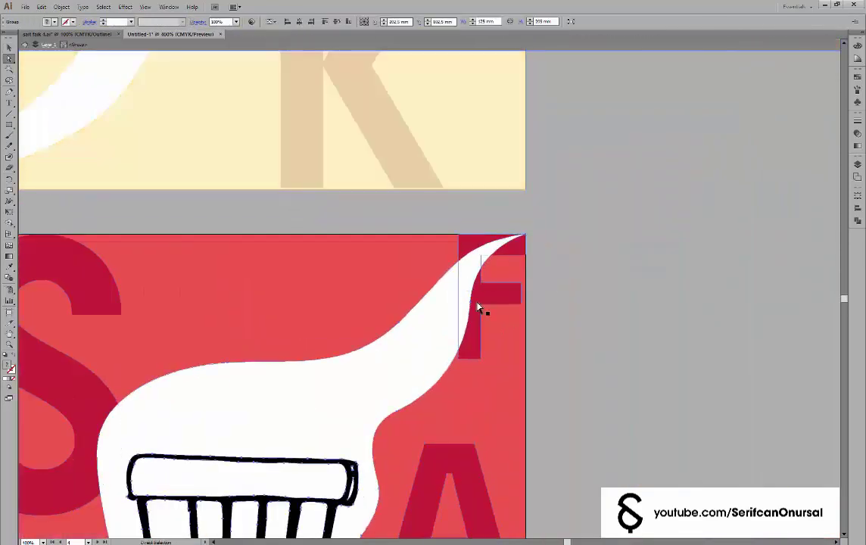
{"action": "left_click_drag", "start_coordinate": [471, 305], "coordinate": [451, 305]}
{"action": "key", "text": "Escape"}
Try moving and aligning the yellow cover's letters, then undo the move
{"action": "scroll", "coordinate": [611, 211], "scroll_direction": "down", "scroll_amount": 3}
{"action": "scroll", "coordinate": [584, 234], "scroll_direction": "down", "scroll_amount": 2}
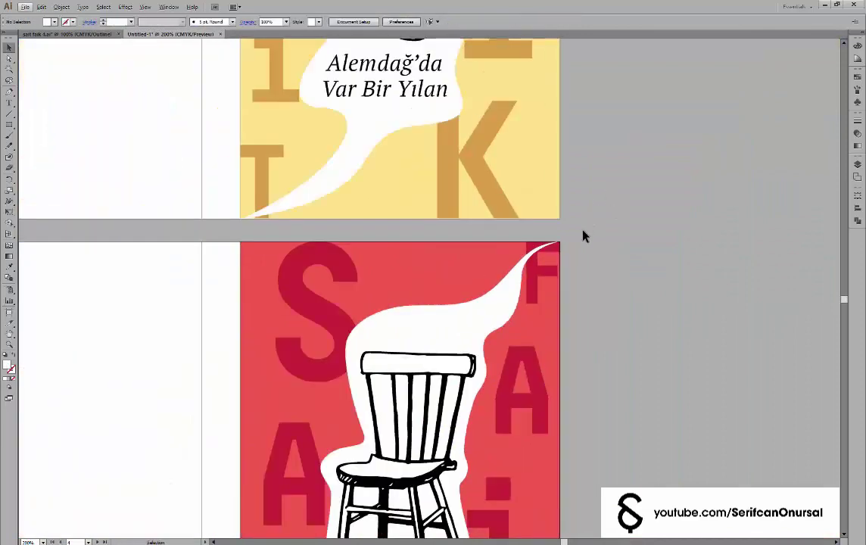
{"action": "scroll", "coordinate": [501, 306], "scroll_direction": "up", "scroll_amount": 6}
{"action": "scroll", "coordinate": [584, 405], "scroll_direction": "down", "scroll_amount": 3}
{"action": "scroll", "coordinate": [583, 404], "scroll_direction": "up", "scroll_amount": 3}
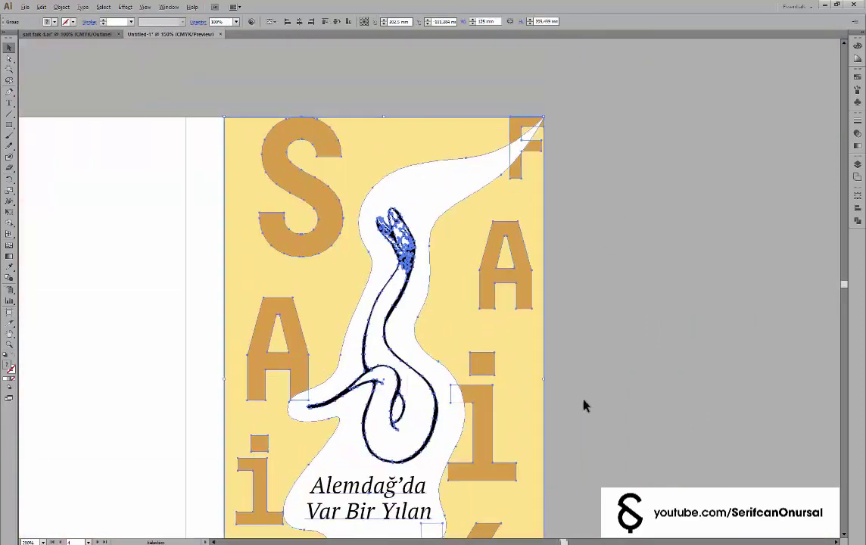
{"action": "scroll", "coordinate": [584, 405], "scroll_direction": "down", "scroll_amount": 1}
{"action": "right_click", "coordinate": [511, 280]}
{"action": "left_click_drag", "start_coordinate": [526, 402], "coordinate": [507, 379]}
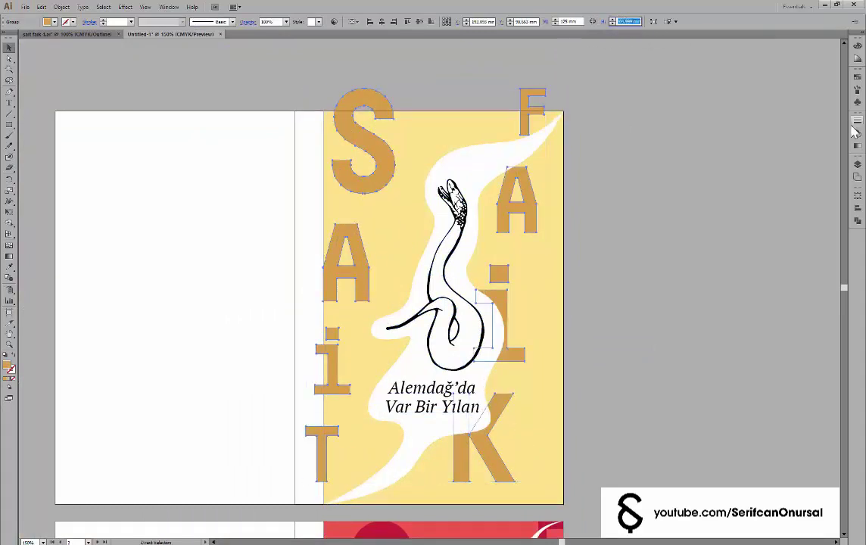
{"action": "left_click", "coordinate": [547, 280], "text": "shift"}
{"action": "left_click", "coordinate": [355, 22]}
{"action": "key", "text": "ctrl+z"}
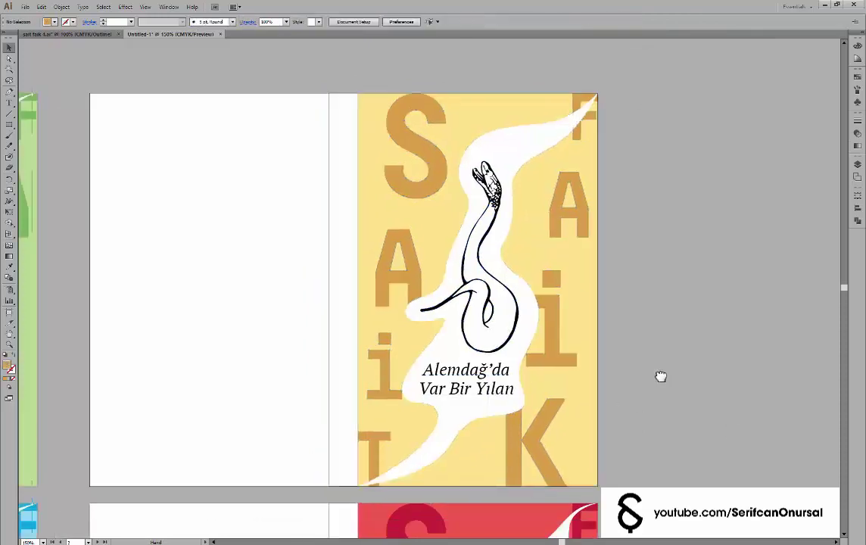
Pan and zoom out to survey all six cover spreads
{"action": "scroll", "coordinate": [661, 375], "scroll_direction": "left", "scroll_amount": 5}
{"action": "scroll", "coordinate": [270, 478], "scroll_direction": "up", "scroll_amount": 2}
{"action": "mouse_move", "coordinate": [483, 400]}
{"action": "left_mouse_down"}
{"action": "mouse_move", "coordinate": [628, 202]}
{"action": "mouse_move", "coordinate": [436, 116]}
{"action": "mouse_move", "coordinate": [306, 334]}
{"action": "left_mouse_up"}
{"action": "key", "text": "ctrl+1"}
{"action": "key", "text": "ctrl+minus"}
{"action": "key", "text": "ctrl+minus"}
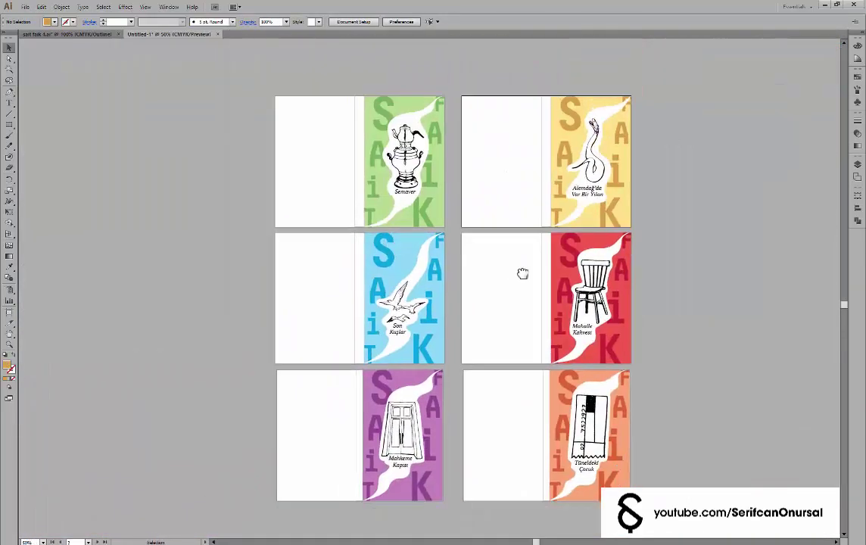
{"action": "key", "text": "ctrl+plus"}
{"action": "key", "text": "ctrl+plus"}
{"action": "key", "text": "ctrl+plus"}
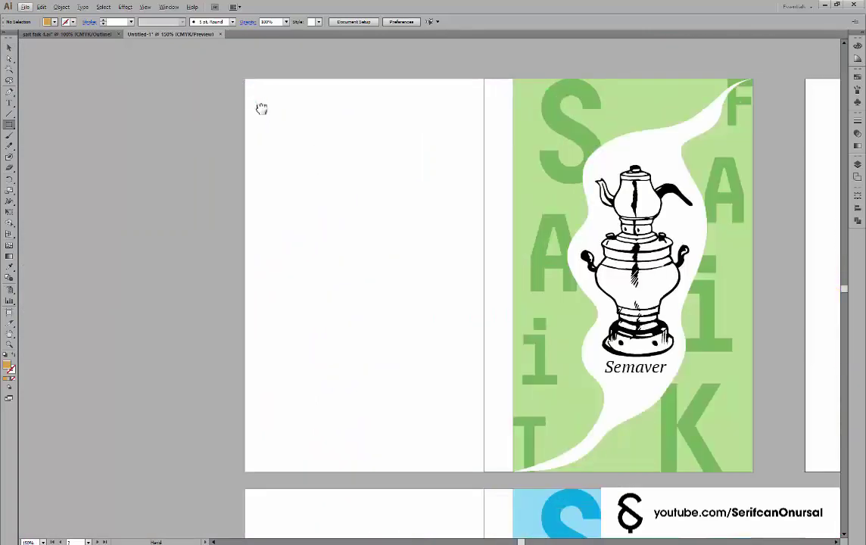
Copy the Semaver cover onto its blank back page and delete the samovar drawing
{"action": "key", "text": "m"}
{"action": "left_click_drag", "start_coordinate": [246, 70], "coordinate": [479, 461]}
{"action": "key", "text": "ctrl+z"}
{"action": "key", "text": "v"}
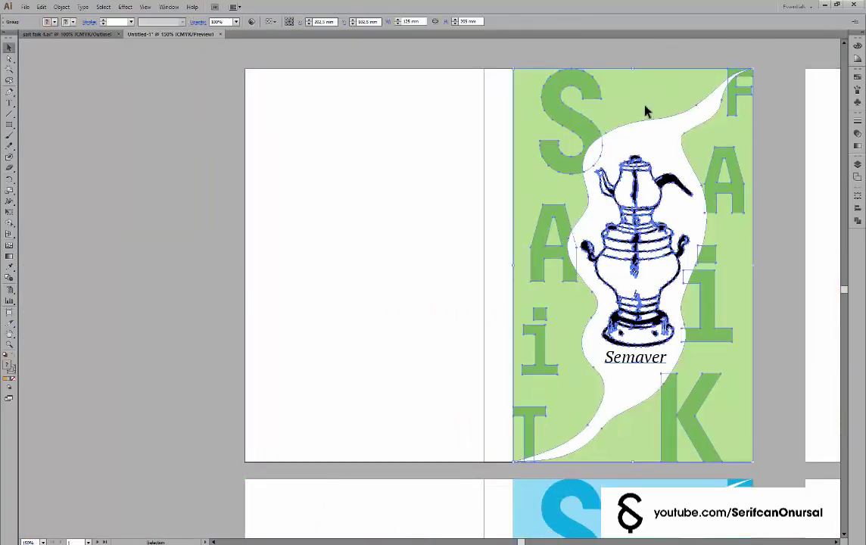
{"action": "left_click_drag", "start_coordinate": [650, 119], "coordinate": [382, 122]}
{"action": "right_click", "coordinate": [385, 92]}
{"action": "left_click", "coordinate": [428, 166]}
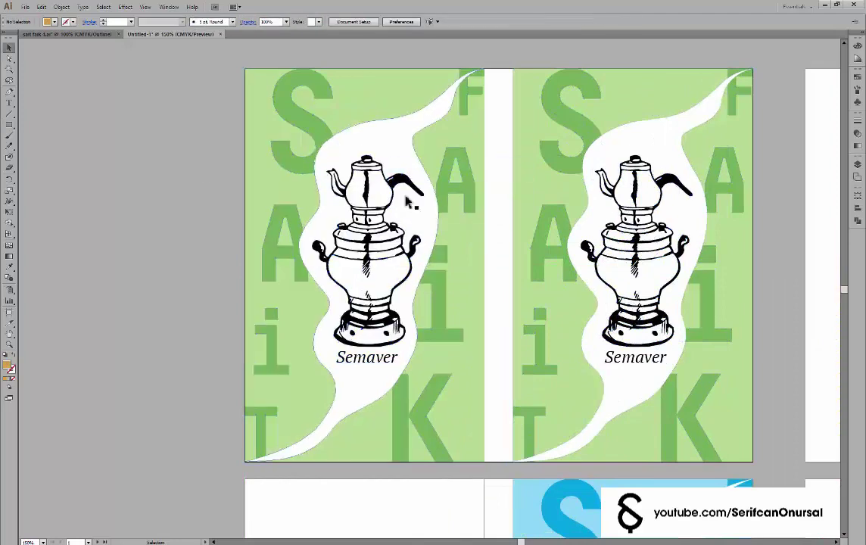
{"action": "double_click", "coordinate": [392, 209]}
{"action": "key", "text": "Delete"}
{"action": "key", "text": "Escape"}
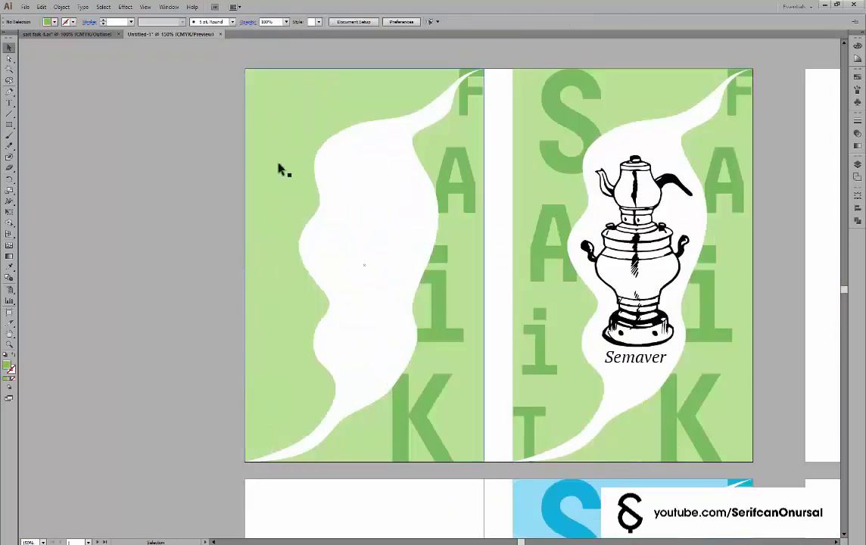
Mirror the white wave shape on the Semaver back cover
{"action": "scroll", "coordinate": [553, 248], "scroll_direction": "down", "scroll_amount": 3}
{"action": "scroll", "coordinate": [381, 223], "scroll_direction": "up", "scroll_amount": 2}
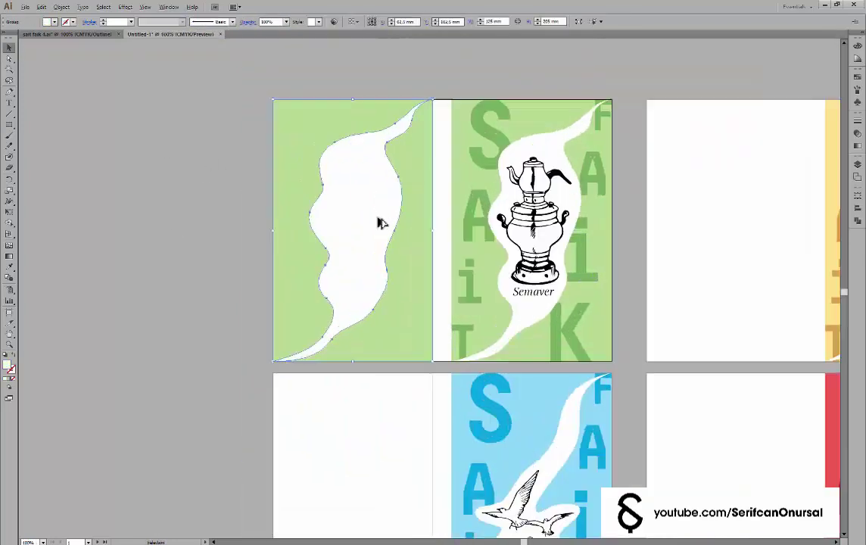
{"action": "scroll", "coordinate": [383, 272], "scroll_direction": "up", "scroll_amount": 1}
{"action": "left_click", "coordinate": [382, 271]}
{"action": "key", "text": "o"}
{"action": "scroll", "coordinate": [383, 271], "scroll_direction": "down", "scroll_amount": 2}
{"action": "scroll", "coordinate": [391, 235], "scroll_direction": "down", "scroll_amount": 1}
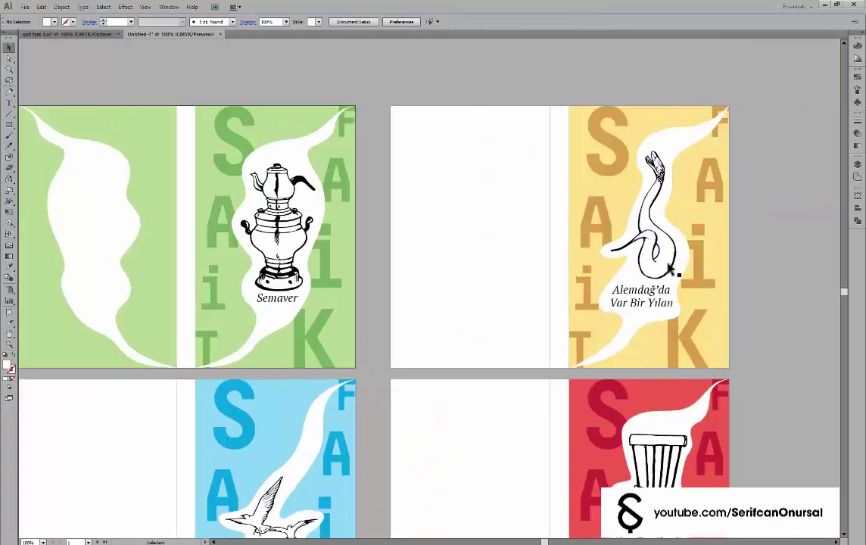
{"action": "key", "text": "v"}
{"action": "key", "text": "ctrl+shift+a"}
Copy the Son Kuşlar and Tüneldeki Çocuk covers onto their blank back pages
{"action": "left_click_drag", "start_coordinate": [657, 130], "coordinate": [478, 130]}
{"action": "scroll", "coordinate": [479, 130], "scroll_direction": "down", "scroll_amount": 5}
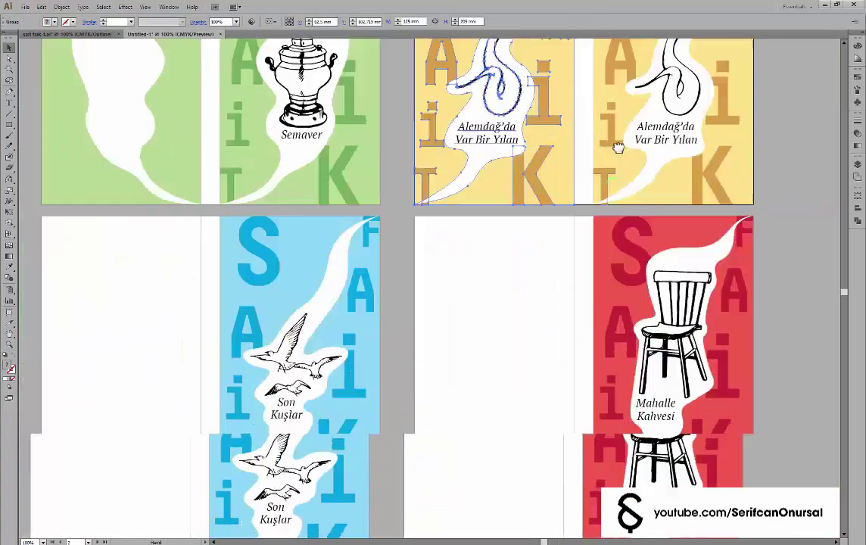
{"action": "left_click_drag", "start_coordinate": [723, 209], "coordinate": [543, 207]}
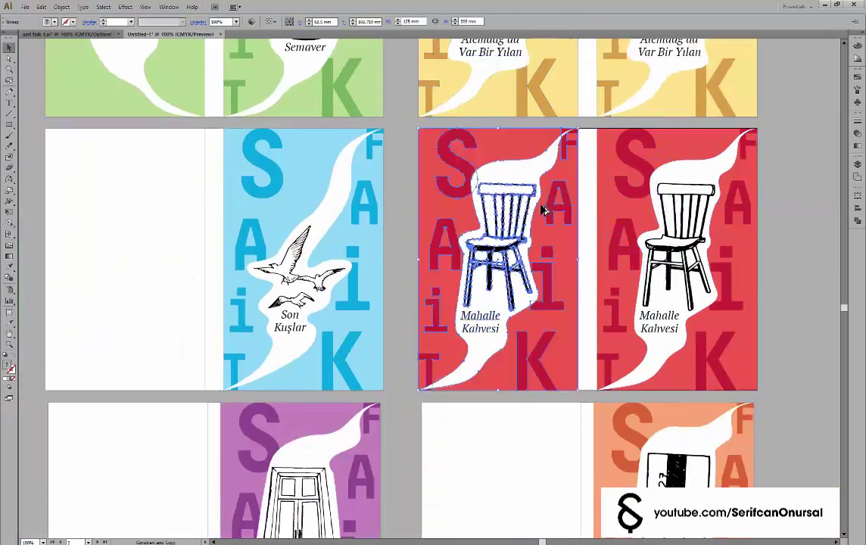
{"action": "scroll", "coordinate": [544, 207], "scroll_direction": "left", "scroll_amount": 5}
{"action": "left_click_drag", "start_coordinate": [634, 275], "coordinate": [464, 277]}
{"action": "scroll", "coordinate": [464, 276], "scroll_direction": "up", "scroll_amount": 2}
{"action": "scroll", "coordinate": [595, 325], "scroll_direction": "down", "scroll_amount": 5}
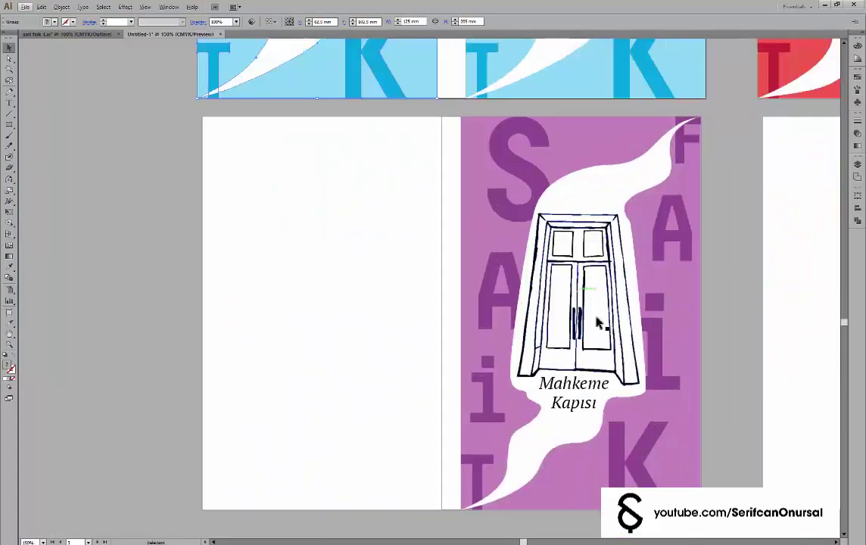
{"action": "left_click_drag", "start_coordinate": [595, 325], "coordinate": [344, 344]}
{"action": "mouse_move", "coordinate": [800, 307]}
{"action": "left_mouse_down"}
{"action": "mouse_move", "coordinate": [508, 307]}
{"action": "mouse_move", "coordinate": [253, 286]}
{"action": "left_mouse_up"}
{"action": "left_click_drag", "start_coordinate": [676, 309], "coordinate": [418, 309]}
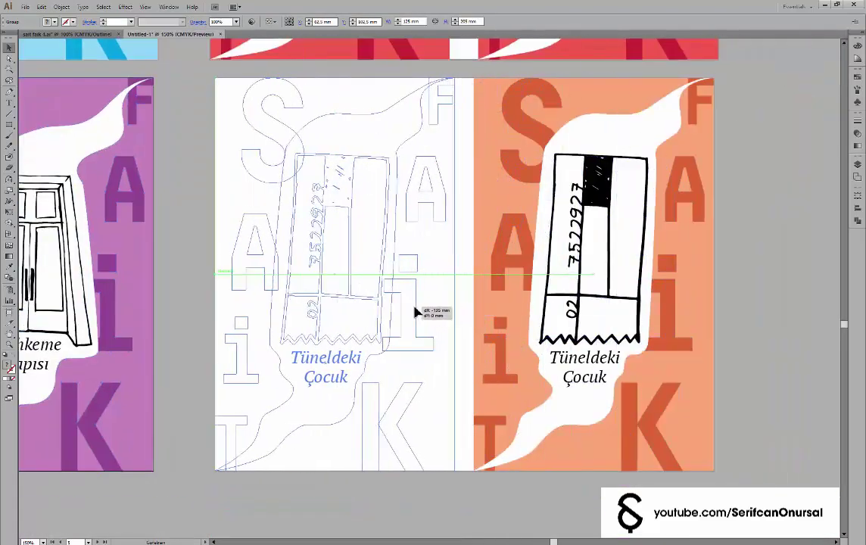
Remove the orange letters, card drawing and title from the Tüneldeki Çocuk back cover
{"action": "double_click", "coordinate": [412, 279]}
{"action": "key", "text": "Delete"}
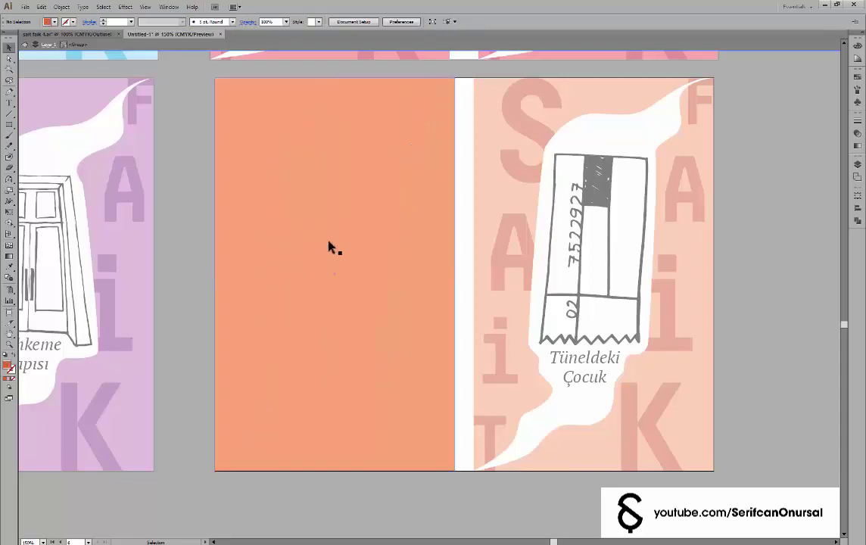
{"action": "double_click", "coordinate": [349, 184]}
{"action": "key", "text": "Delete"}
{"action": "key", "text": "Delete"}
{"action": "key", "text": "Escape"}
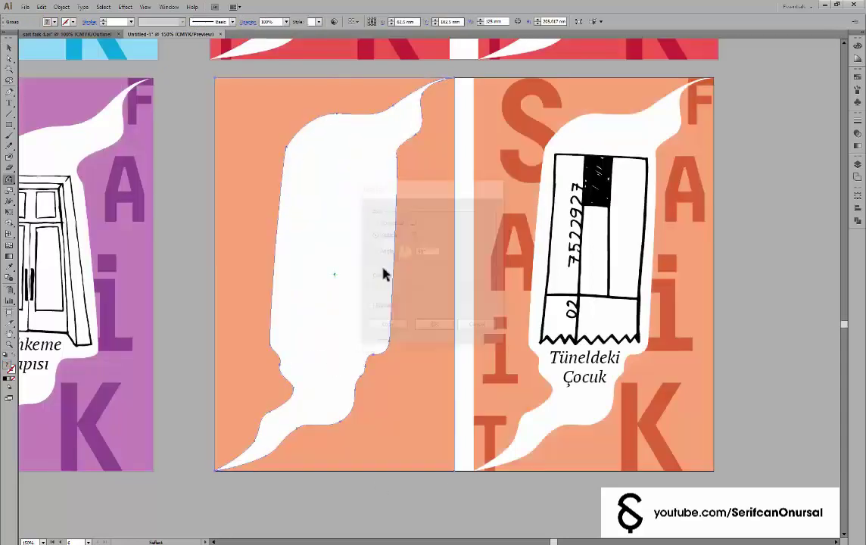
Remove the purple letters, door drawing and title from the Mahkeme Kapısı back cover
{"action": "key", "text": "ctrl+minus"}
{"action": "key", "text": "ctrl+minus"}
{"action": "key", "text": "ctrl+plus"}
{"action": "key", "text": "ctrl+plus"}
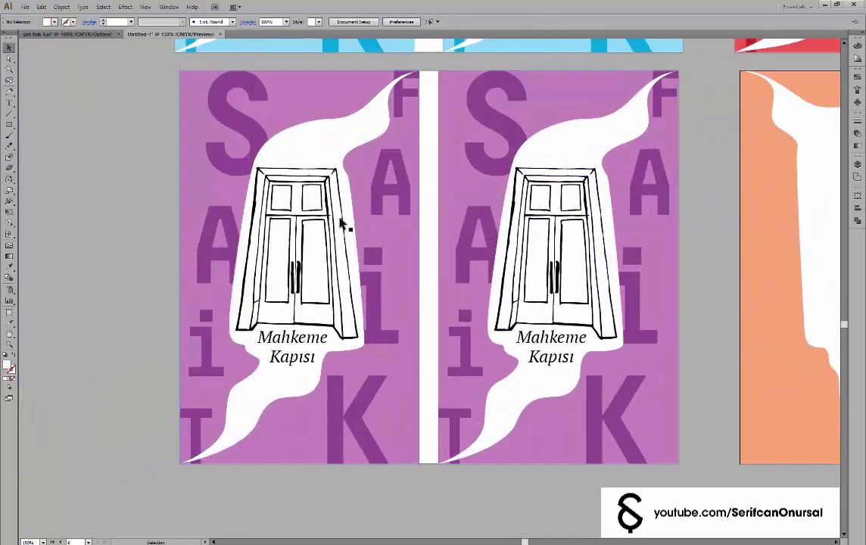
{"action": "left_click", "coordinate": [341, 223]}
{"action": "key", "text": "Delete"}
{"action": "double_click", "coordinate": [332, 199]}
{"action": "key", "text": "Delete"}
{"action": "key", "text": "Escape"}
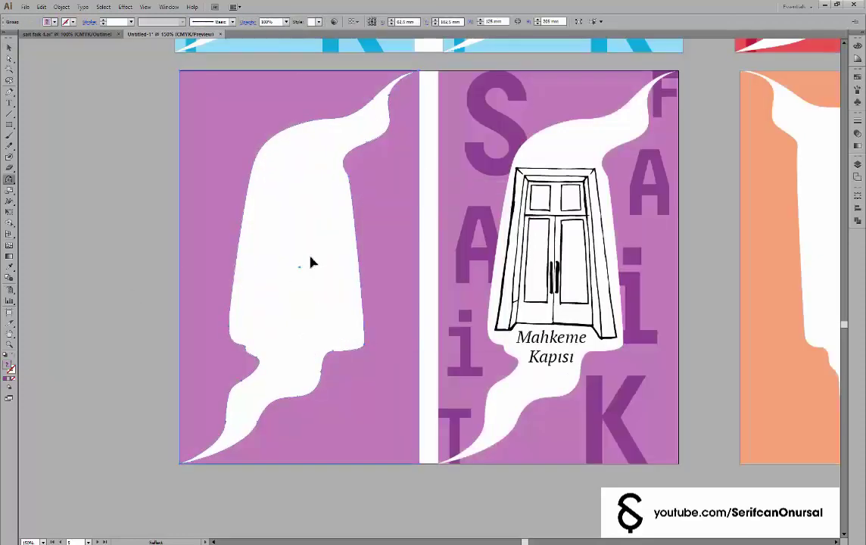
{"action": "key", "text": "ctrl+minus"}
Strip the letters, birds drawing and title from the blue Son Kuşlar back cover
{"action": "scroll", "coordinate": [527, 320], "scroll_direction": "up", "scroll_amount": 3}
{"action": "scroll", "coordinate": [528, 319], "scroll_direction": "up", "scroll_amount": 2}
{"action": "scroll", "coordinate": [528, 320], "scroll_direction": "up", "scroll_amount": 2}
{"action": "double_click", "coordinate": [528, 320]}
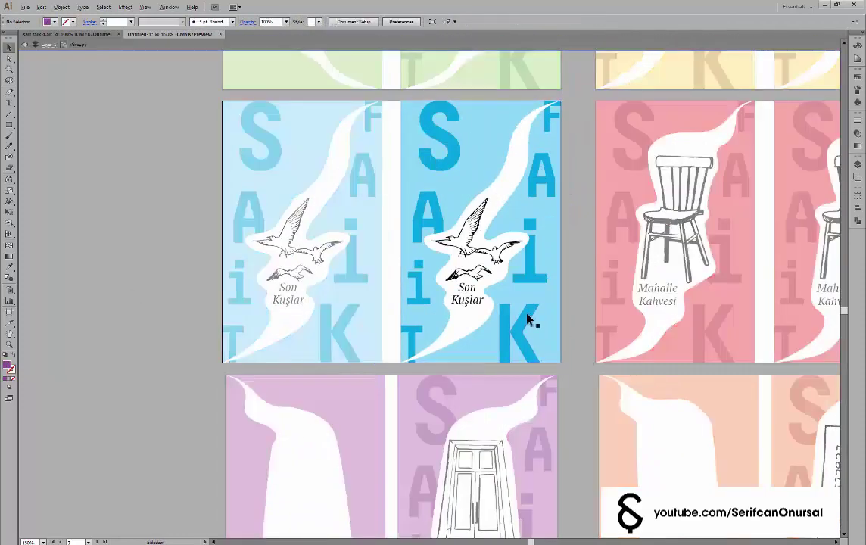
{"action": "key", "text": "ctrl+plus"}
{"action": "double_click", "coordinate": [420, 321]}
{"action": "key", "text": "Delete"}
{"action": "left_click", "coordinate": [367, 257]}
{"action": "key", "text": "Delete"}
{"action": "key", "text": "Escape"}
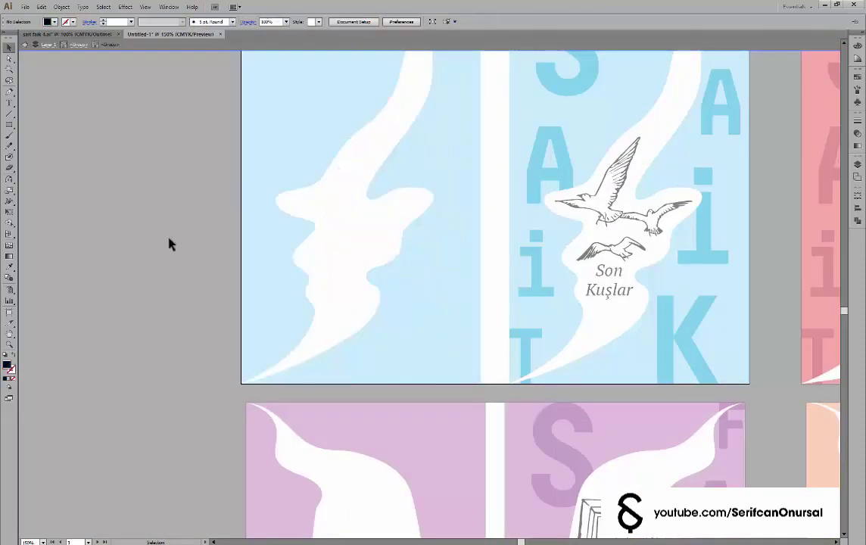
{"action": "key", "text": "ctrl+minus"}
Delete the chair drawing and title from the red Mahalle Kahvesi back cover and mirror its wave
{"action": "left_click_drag", "start_coordinate": [758, 199], "coordinate": [493, 241]}
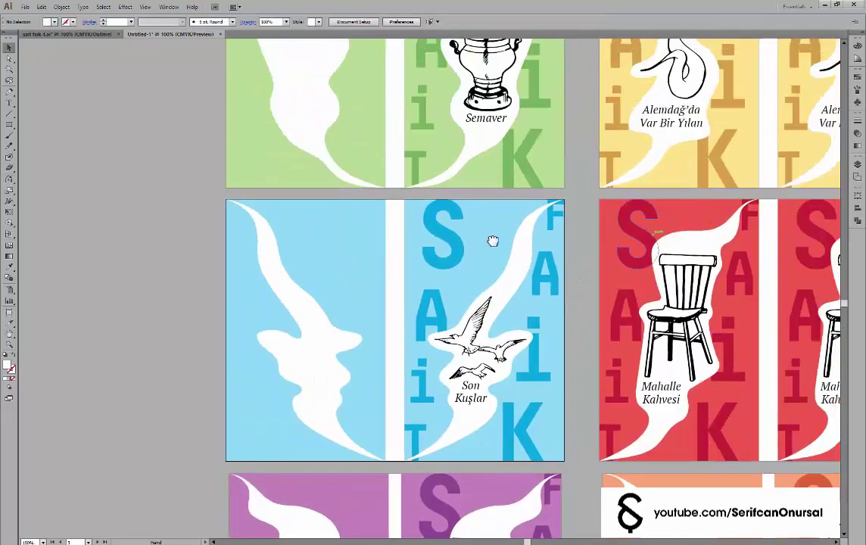
{"action": "key", "text": "ctrl+plus"}
{"action": "double_click", "coordinate": [584, 293]}
{"action": "key", "text": "Delete"}
{"action": "left_click", "coordinate": [415, 392]}
{"action": "key", "text": "Delete"}
{"action": "key", "text": "Escape"}
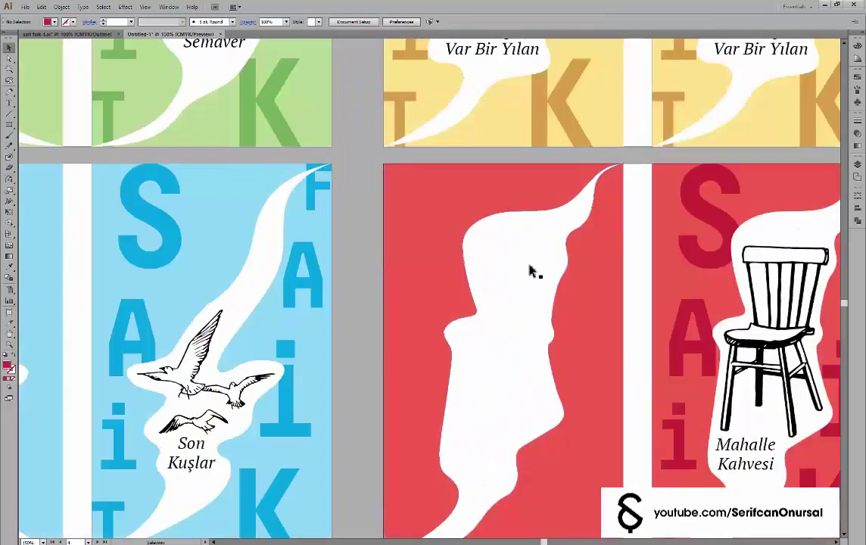
{"action": "key", "text": "Return"}
{"action": "key", "text": "Return"}
{"action": "key", "text": "ctrl+minus"}
Delete the letters, snake drawing and title from the yellow back cover
{"action": "scroll", "coordinate": [556, 235], "scroll_direction": "up", "scroll_amount": 3}
{"action": "key", "text": "ctrl+plus"}
{"action": "double_click", "coordinate": [496, 283]}
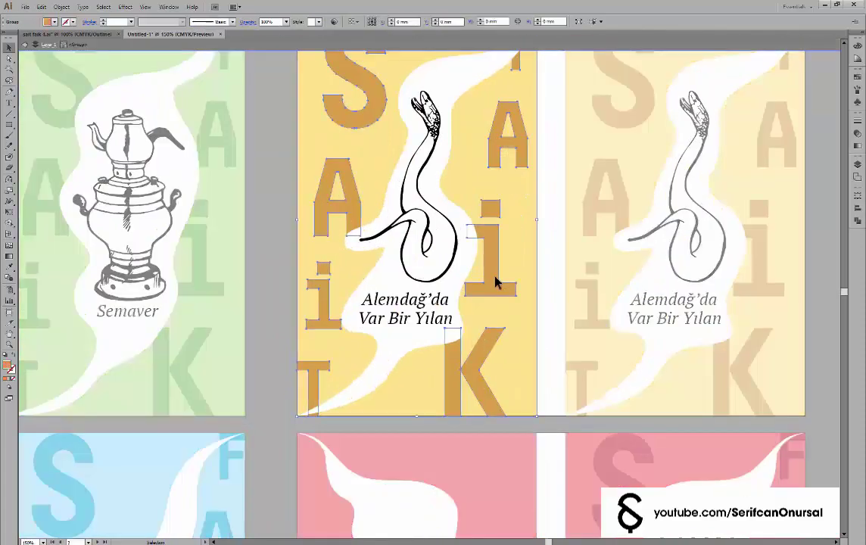
{"action": "key", "text": "Delete"}
{"action": "key", "text": "ctrl+a"}
{"action": "key", "text": "Delete"}
{"action": "key", "text": "Escape"}
{"action": "left_click_drag", "start_coordinate": [406, 298], "coordinate": [715, 277]}
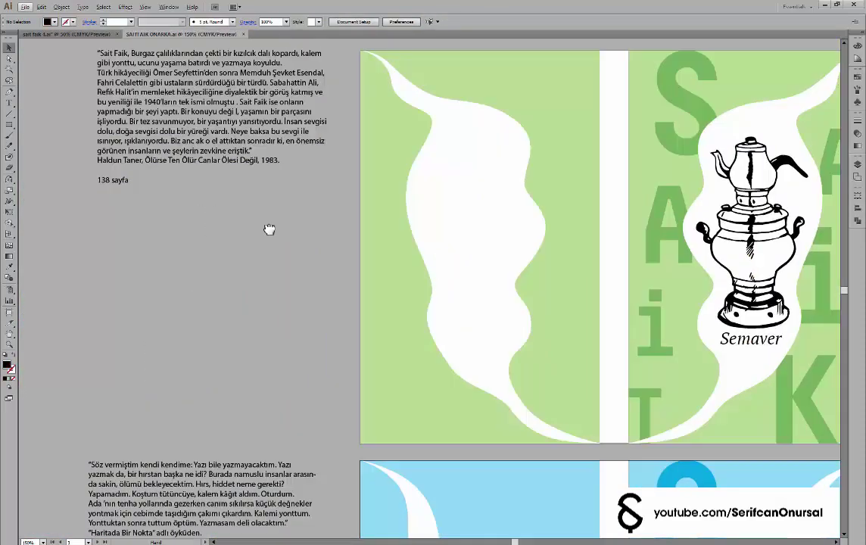
Widen the green spread's white wave shape to about 135 mm
{"action": "left_click_drag", "start_coordinate": [269, 229], "coordinate": [250, 292]}
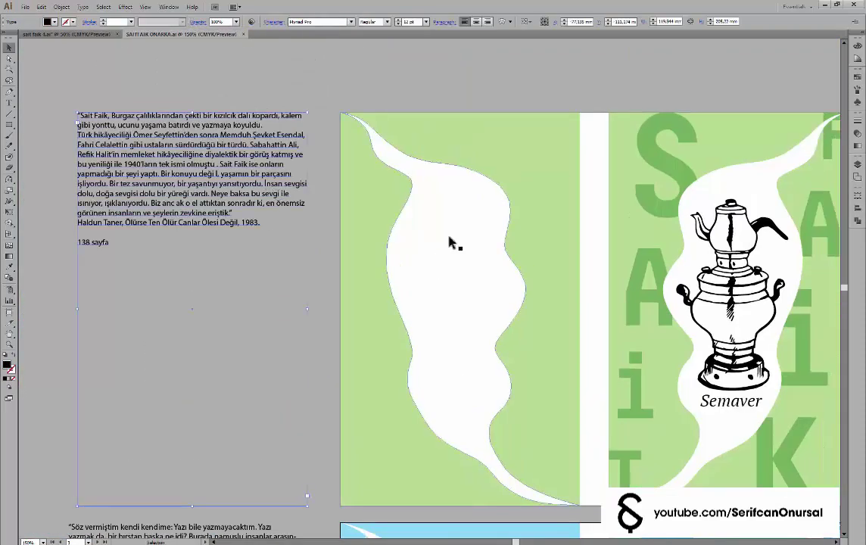
{"action": "left_click", "coordinate": [450, 241]}
{"action": "left_click_drag", "start_coordinate": [571, 309], "coordinate": [593, 313]}
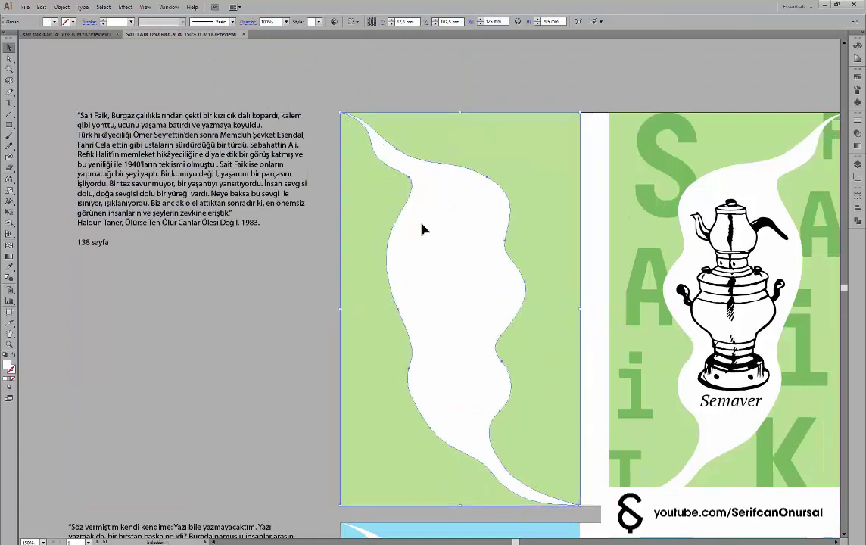
{"action": "left_click", "coordinate": [270, 281]}
{"action": "left_click_drag", "start_coordinate": [334, 268], "coordinate": [342, 261]}
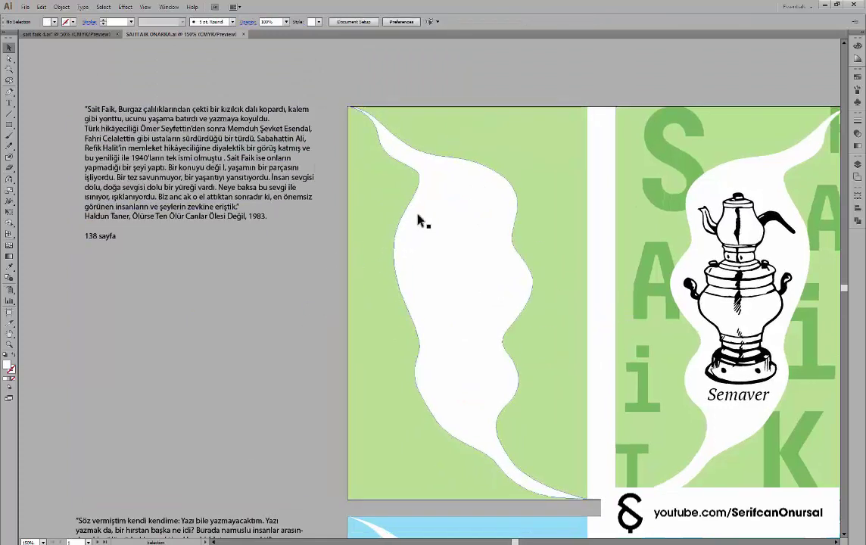
In outline view, start the inner path with a horizontal bottom edge curving up the left side
{"action": "key", "text": "m"}
{"action": "key", "text": "ctrl+y"}
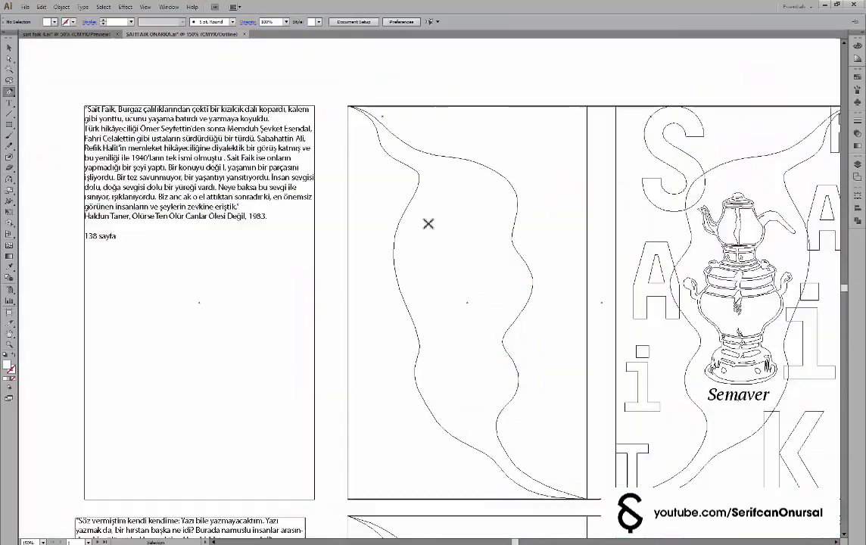
{"action": "scroll", "coordinate": [447, 412], "scroll_direction": "up", "scroll_amount": 2}
{"action": "left_click", "coordinate": [537, 413]}
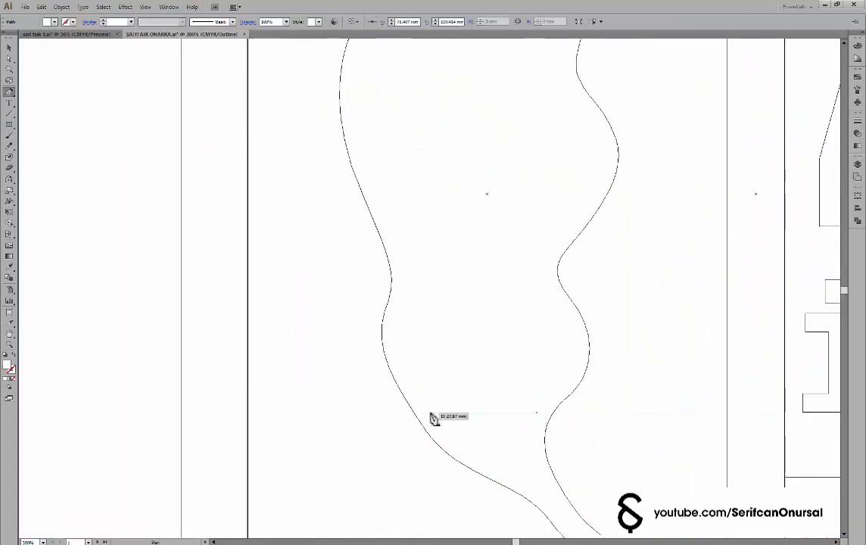
{"action": "left_click", "coordinate": [433, 413]}
{"action": "scroll", "coordinate": [385, 185], "scroll_direction": "up", "scroll_amount": 3}
{"action": "left_click", "coordinate": [358, 203]}
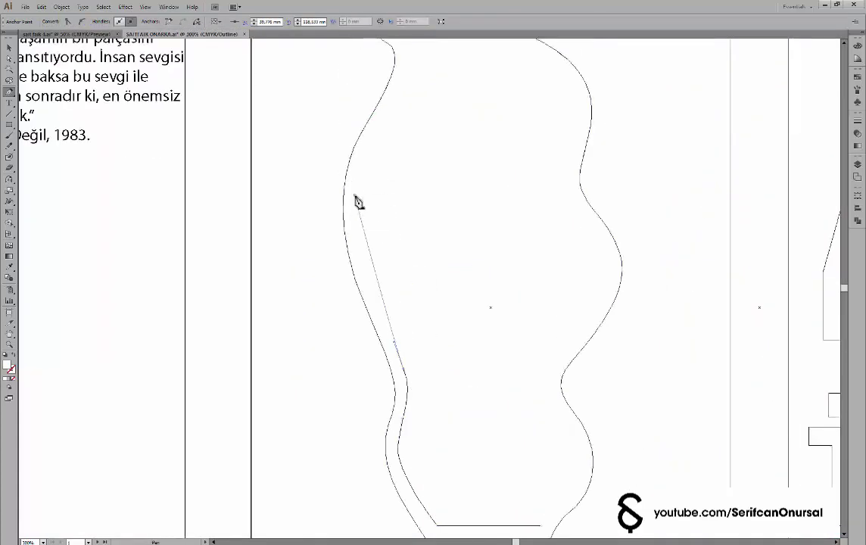
{"action": "left_click_drag", "start_coordinate": [372, 114], "coordinate": [375, 107]}
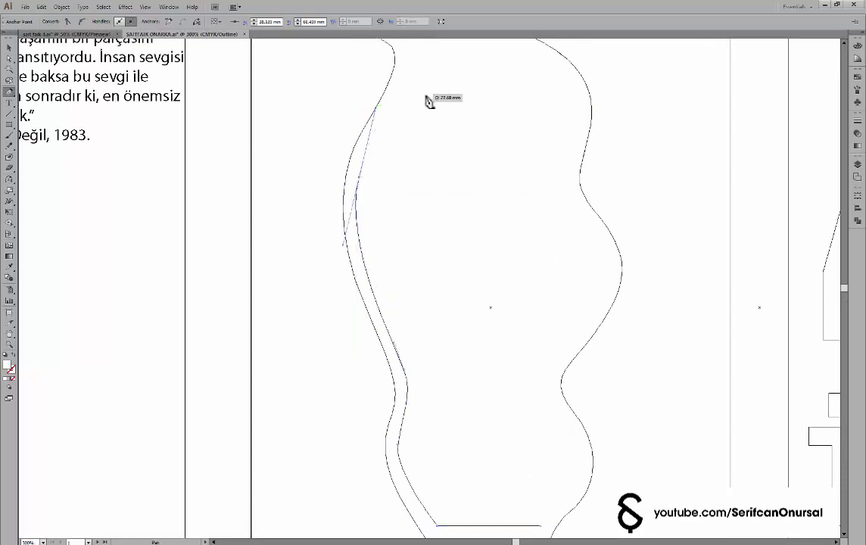
Curve the inner path along the wave's right side and join it to the bottom line
{"action": "scroll", "coordinate": [378, 224], "scroll_direction": "up", "scroll_amount": 1}
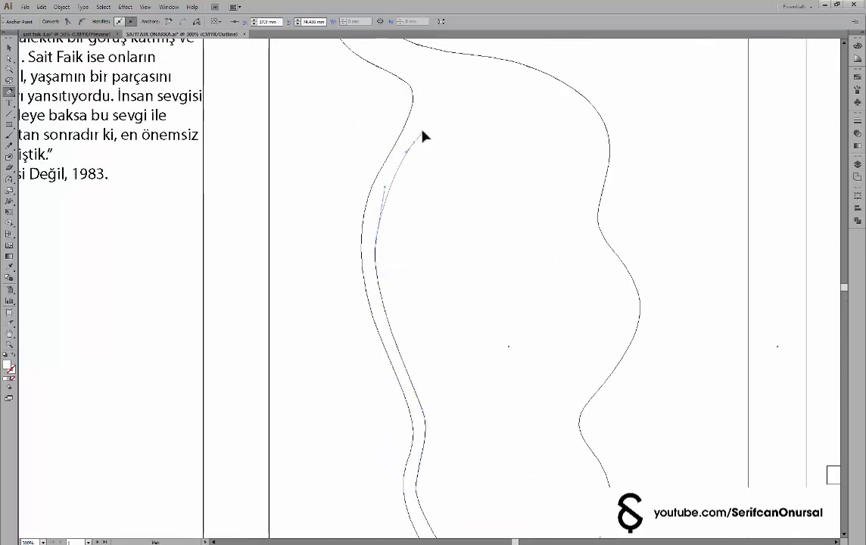
{"action": "left_click_drag", "start_coordinate": [423, 136], "coordinate": [410, 195]}
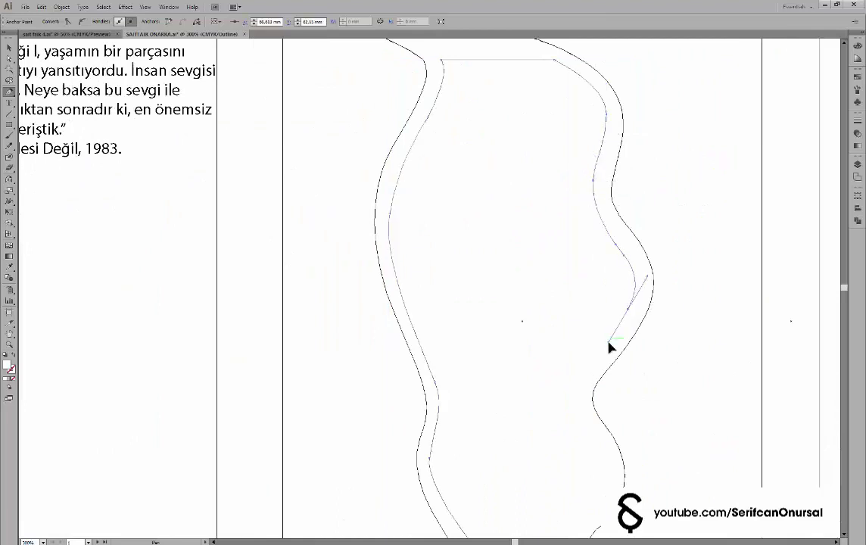
{"action": "scroll", "coordinate": [575, 414], "scroll_direction": "down", "scroll_amount": 3}
{"action": "left_click_drag", "start_coordinate": [591, 388], "coordinate": [553, 321]}
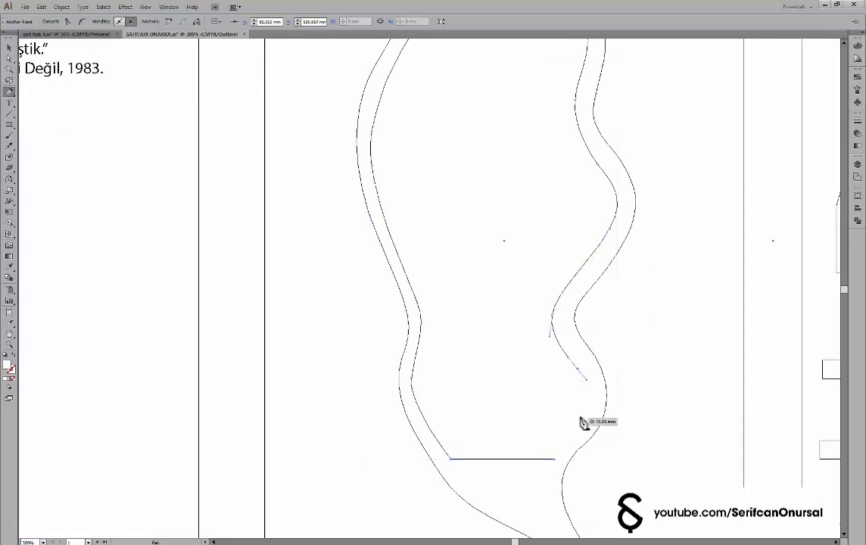
{"action": "left_click_drag", "start_coordinate": [575, 433], "coordinate": [553, 458]}
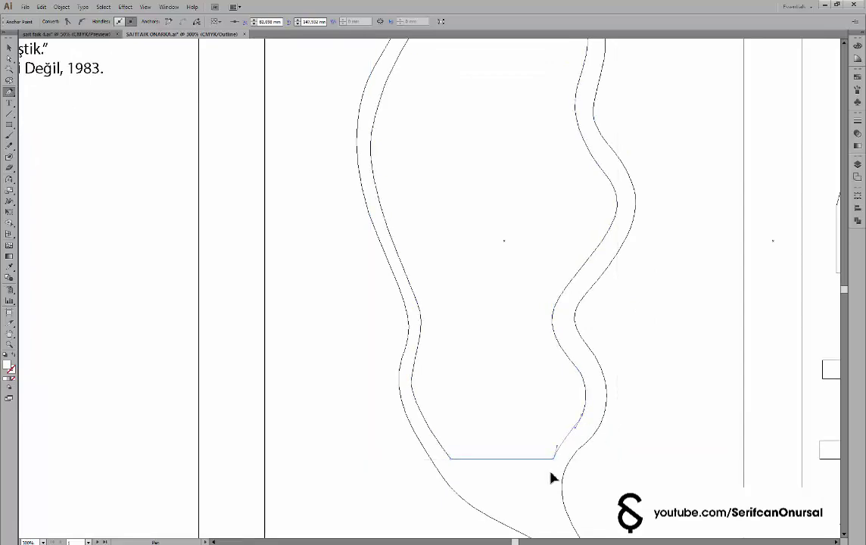
{"action": "key", "text": "ctrl+minus"}
Copy the blurb paragraph and paste it as area type inside the inner wavy shape
{"action": "left_click_drag", "start_coordinate": [564, 322], "coordinate": [632, 357]}
{"action": "key", "text": "t"}
{"action": "left_click", "coordinate": [330, 226]}
{"action": "key", "text": "ctrl+a"}
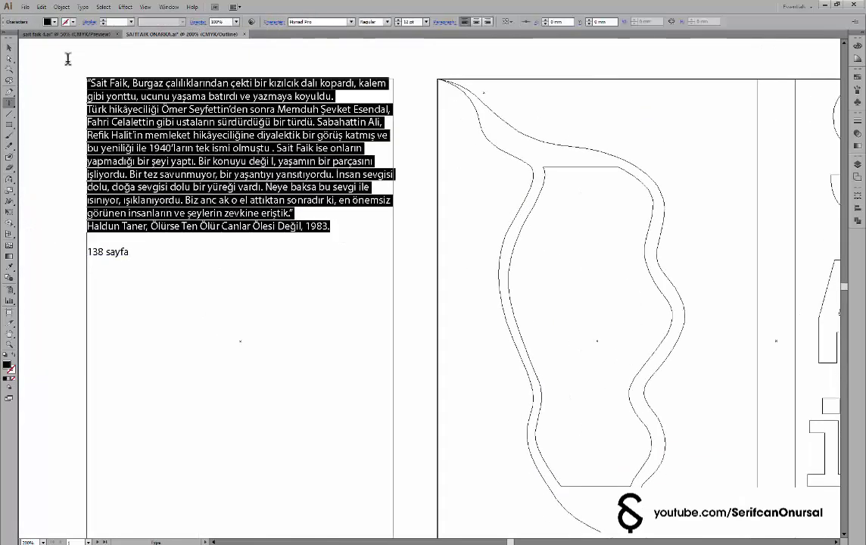
{"action": "key", "text": "ctrl+c"}
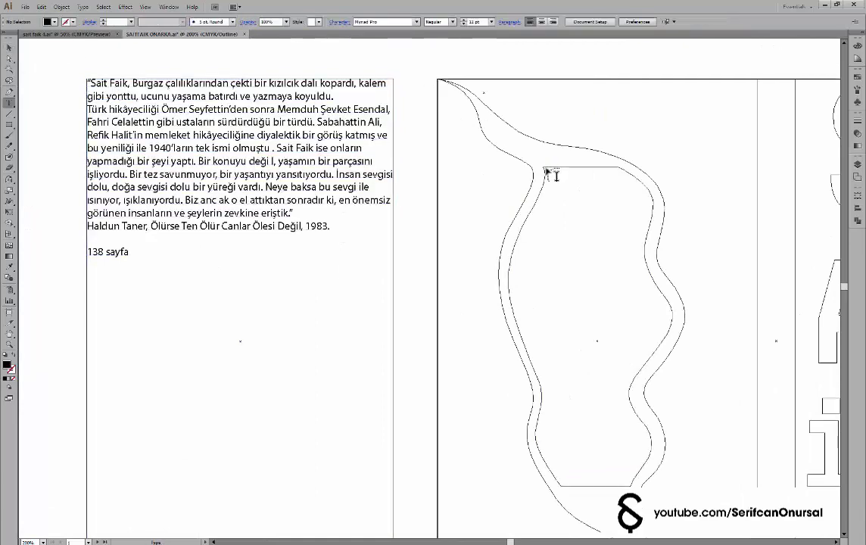
{"action": "left_click", "coordinate": [546, 168]}
{"action": "key", "text": "ctrl+v"}
{"action": "key", "text": "Escape"}
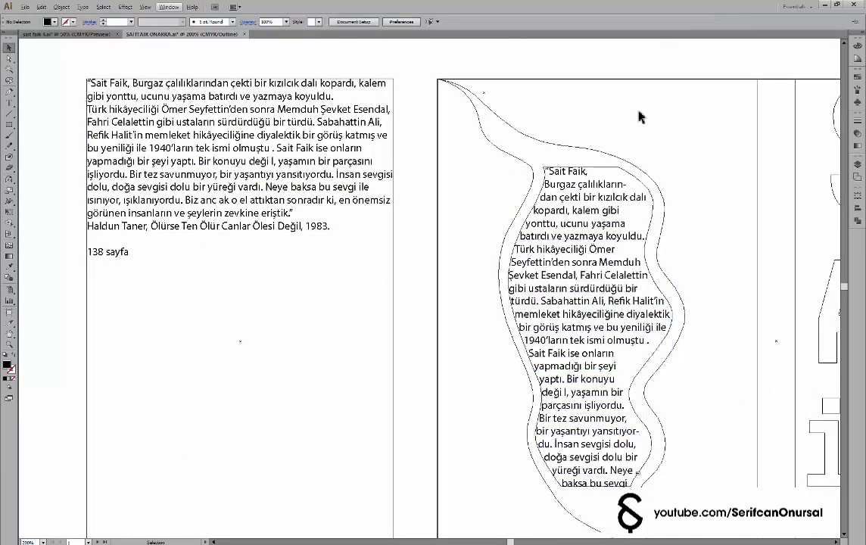
Select the column text frame as an object and open the Window menu
{"action": "key", "text": "ctrl+minus"}
{"action": "double_click", "coordinate": [626, 358]}
{"action": "key", "text": "ctrl+shift+a"}
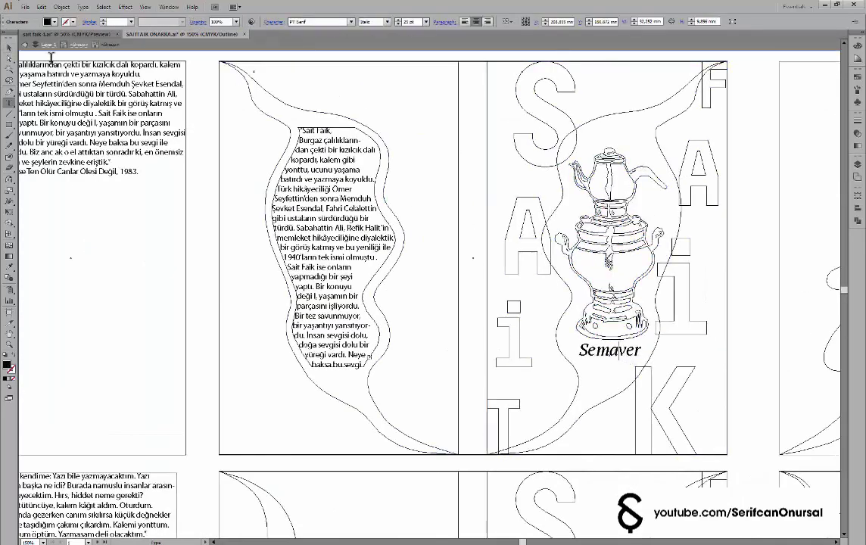
{"action": "key", "text": "t"}
{"action": "left_click", "coordinate": [302, 179]}
{"action": "key", "text": "Escape"}
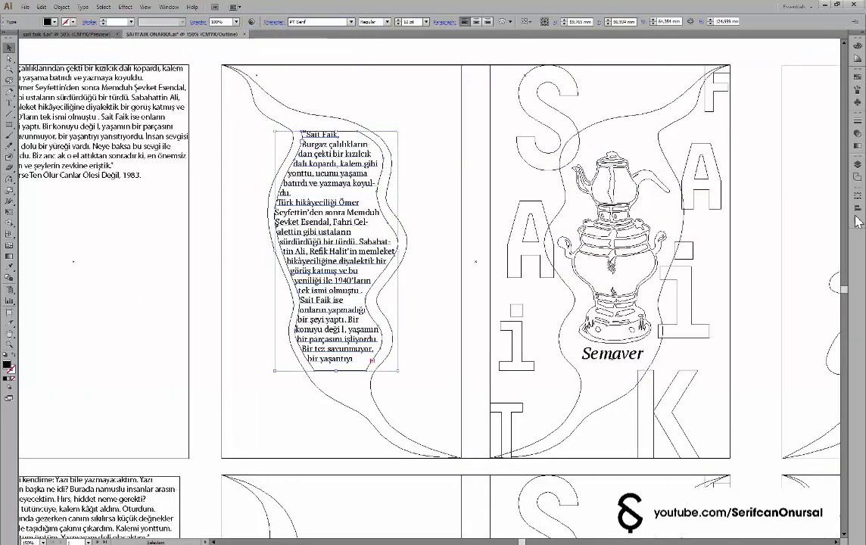
{"action": "left_click", "coordinate": [169, 7]}
Set the column quote's font size to 9 pt
{"action": "left_click", "coordinate": [530, 447]}
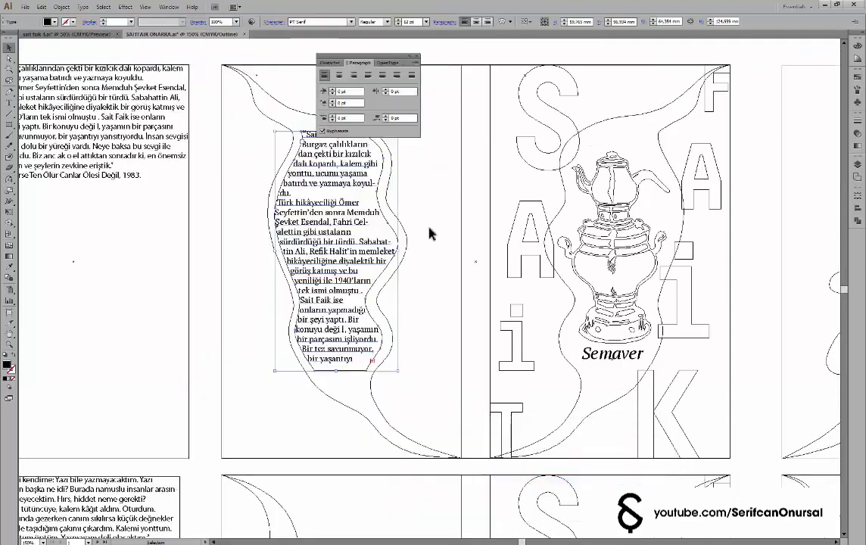
{"action": "left_click_drag", "start_coordinate": [363, 56], "coordinate": [572, 65]}
{"action": "double_click", "coordinate": [409, 21]}
{"action": "type", "text": "9"}
{"action": "key", "text": "Return"}
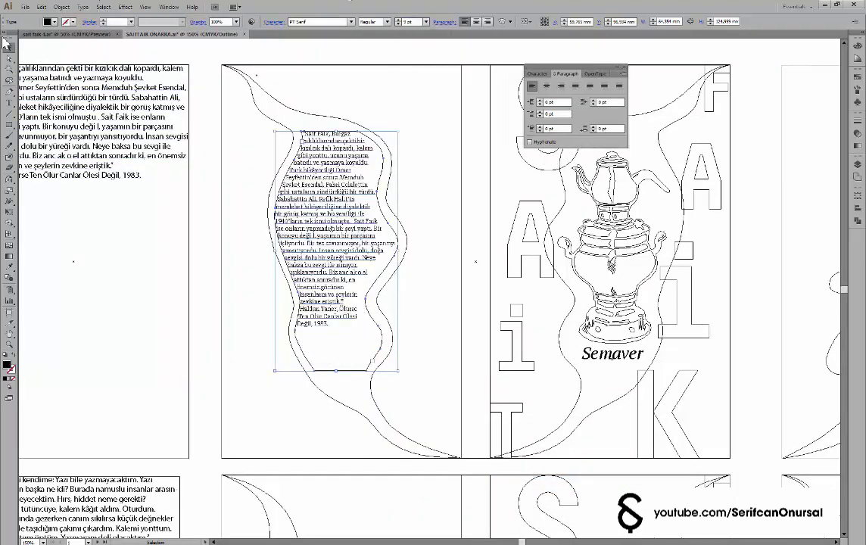
In Preview, put the Haldun Taner citation on its own lines after a blank line
{"action": "left_click_drag", "start_coordinate": [432, 278], "coordinate": [477, 283]}
{"action": "key", "text": "ctrl+y"}
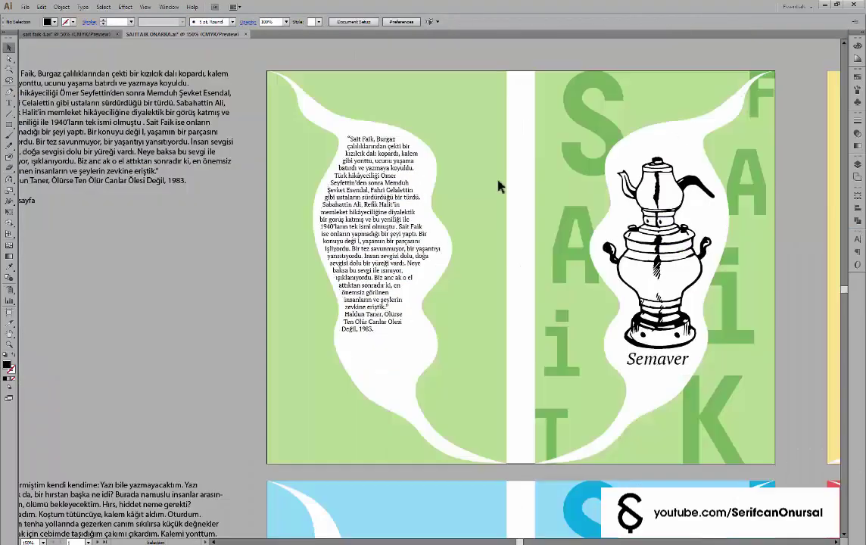
{"action": "scroll", "coordinate": [469, 204], "scroll_direction": "up", "scroll_amount": 1}
{"action": "scroll", "coordinate": [445, 242], "scroll_direction": "up", "scroll_amount": 1}
{"action": "key", "text": "t"}
{"action": "left_click", "coordinate": [410, 325]}
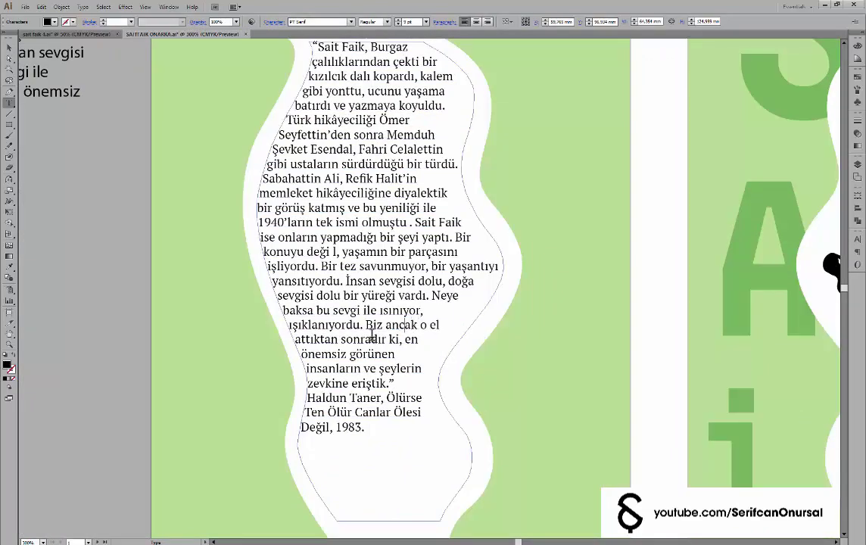
{"action": "scroll", "coordinate": [506, 57], "scroll_direction": "up", "scroll_amount": 1}
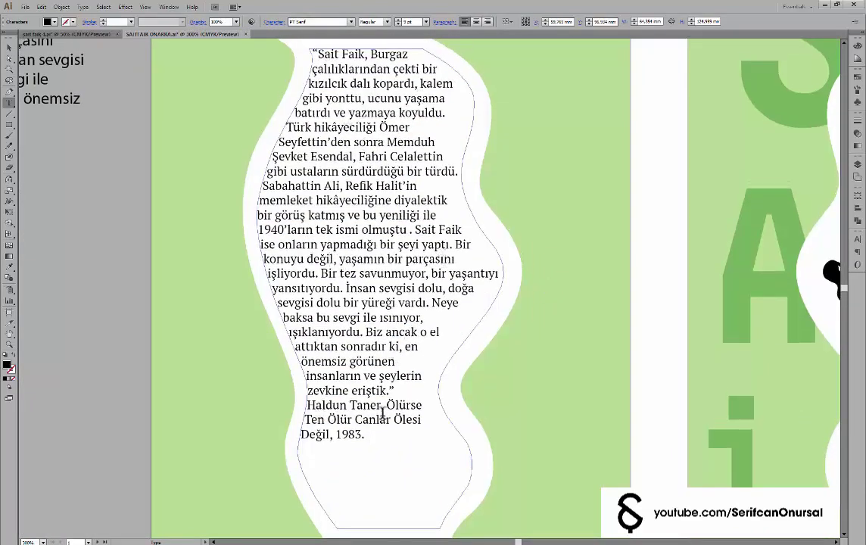
{"action": "type", "text": ","}
{"action": "key", "text": "Return"}
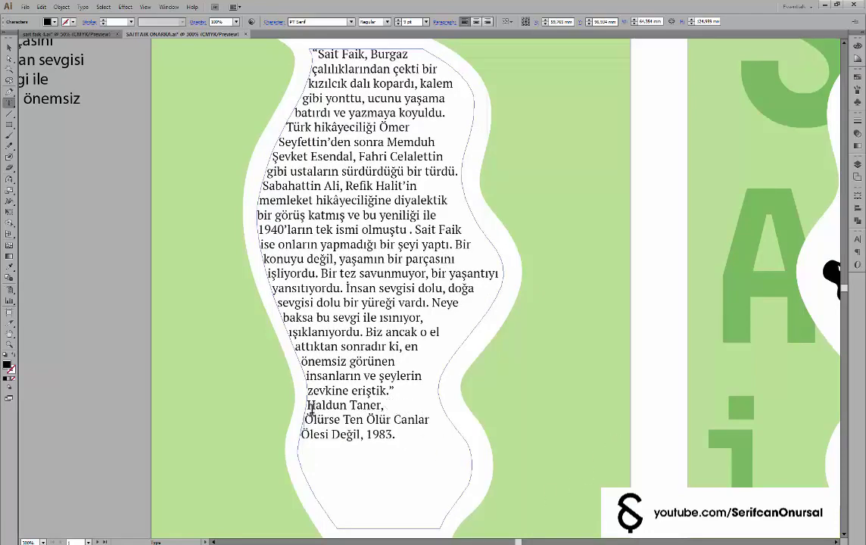
{"action": "left_click", "coordinate": [306, 405]}
{"action": "key", "text": "Return"}
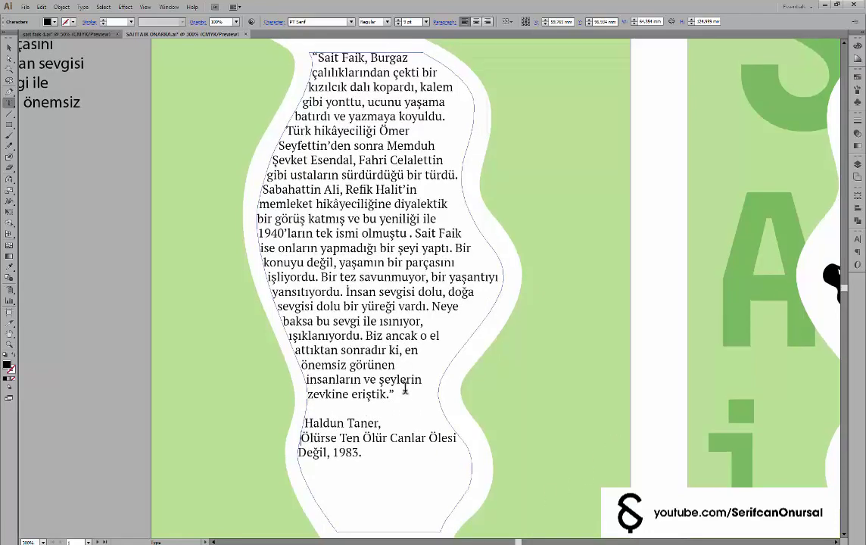
Try italic on the quote, then undo it back to regular and deselect
{"action": "left_click_drag", "start_coordinate": [401, 392], "coordinate": [409, 33]}
{"action": "left_click", "coordinate": [353, 348]}
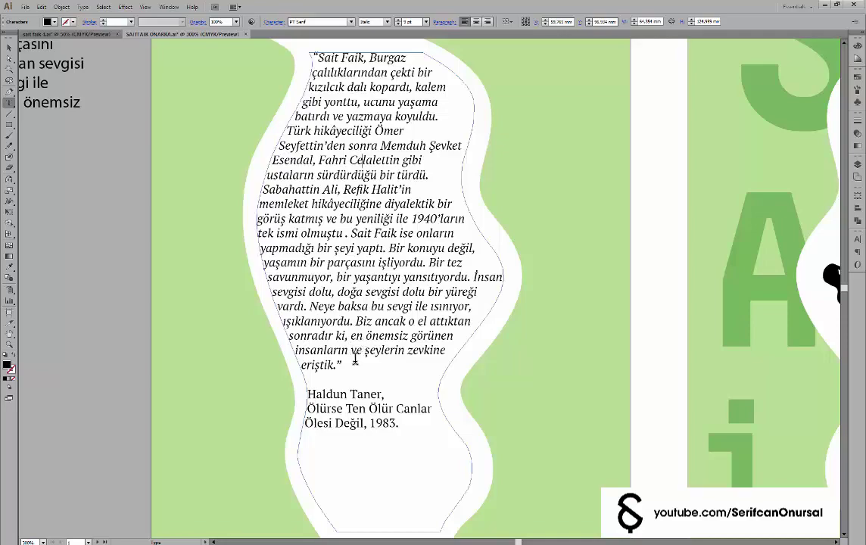
{"action": "key", "text": "ctrl+z"}
{"action": "key", "text": "ctrl+z"}
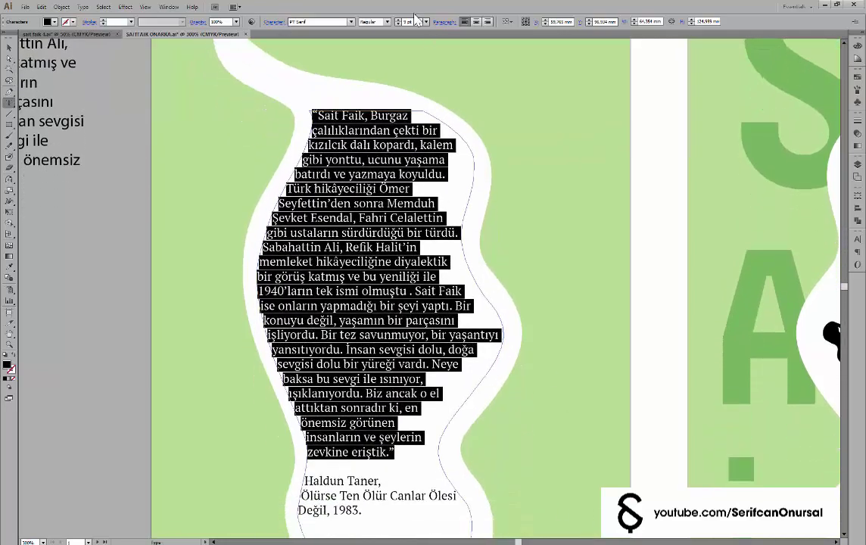
{"action": "key", "text": "ctrl+z"}
{"action": "key", "text": "ctrl+z"}
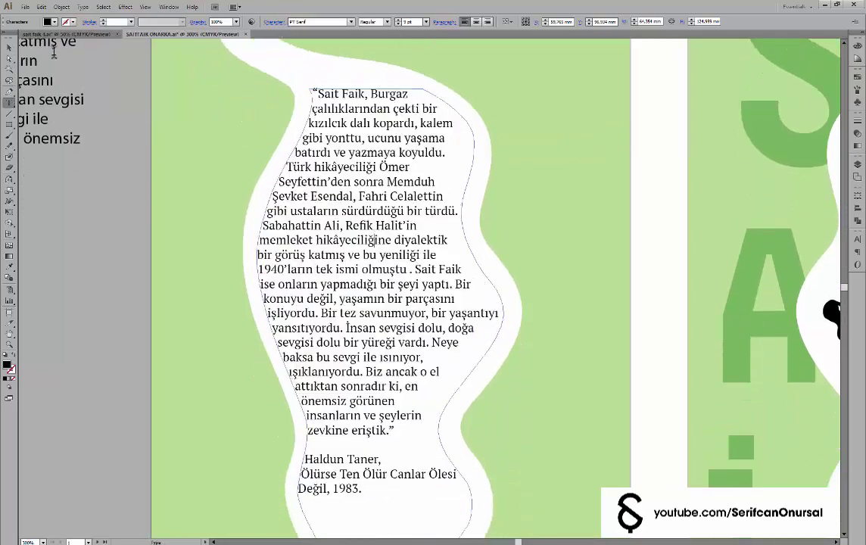
{"action": "key", "text": "Escape"}
{"action": "scroll", "coordinate": [654, 189], "scroll_direction": "down", "scroll_amount": 5}
Set the column quote text to 9.5 pt
{"action": "scroll", "coordinate": [526, 251], "scroll_direction": "up", "scroll_amount": 2}
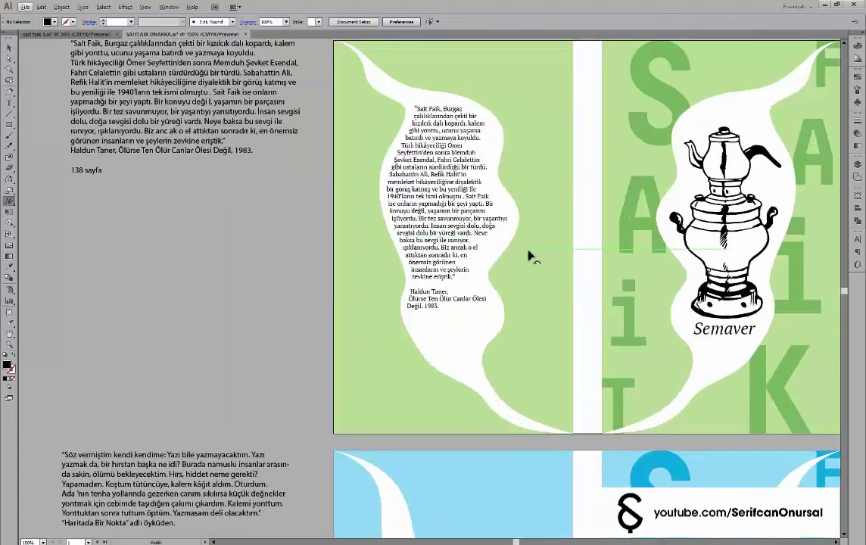
{"action": "scroll", "coordinate": [467, 298], "scroll_direction": "up", "scroll_amount": 1}
{"action": "key", "text": "ctrl+z"}
{"action": "key", "text": "ctrl+z"}
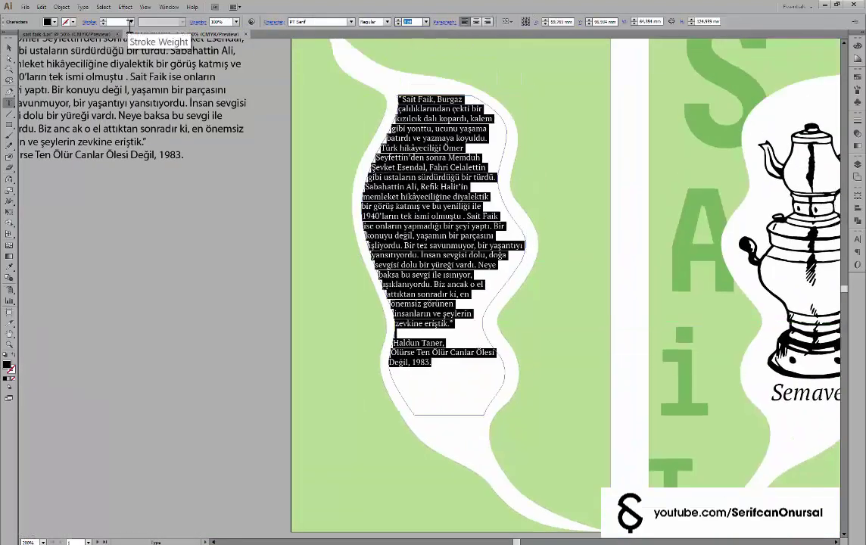
{"action": "type", "text": "9.5"}
{"action": "key", "text": "Return"}
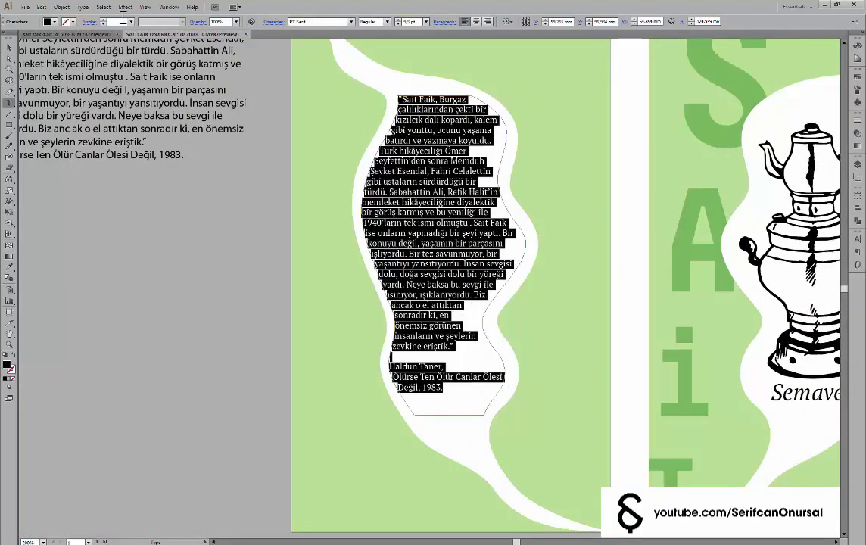
{"action": "key", "text": "Escape"}
Try hyphenation on the quote in the Paragraph panel, then undo it
{"action": "scroll", "coordinate": [219, 315], "scroll_direction": "right", "scroll_amount": 3}
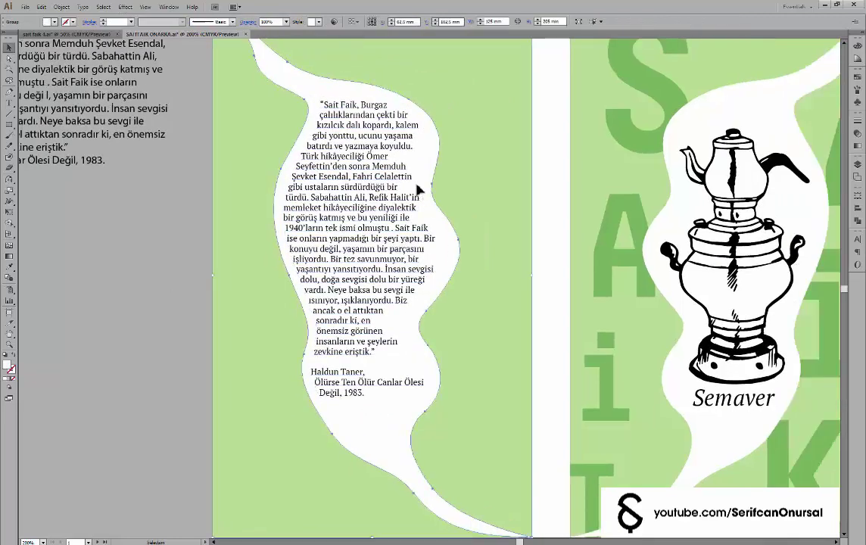
{"action": "left_click", "coordinate": [417, 187]}
{"action": "key", "text": "ctrl+a"}
{"action": "left_click", "coordinate": [858, 252]}
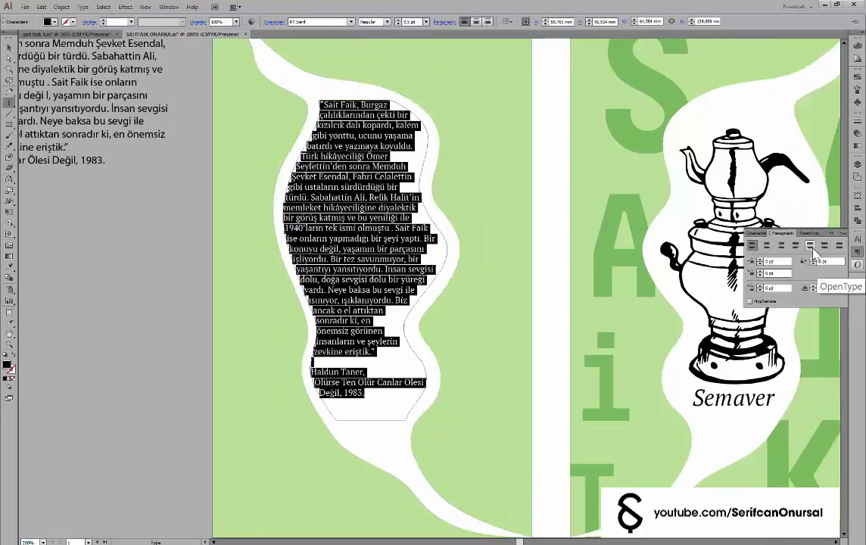
{"action": "left_click", "coordinate": [749, 301]}
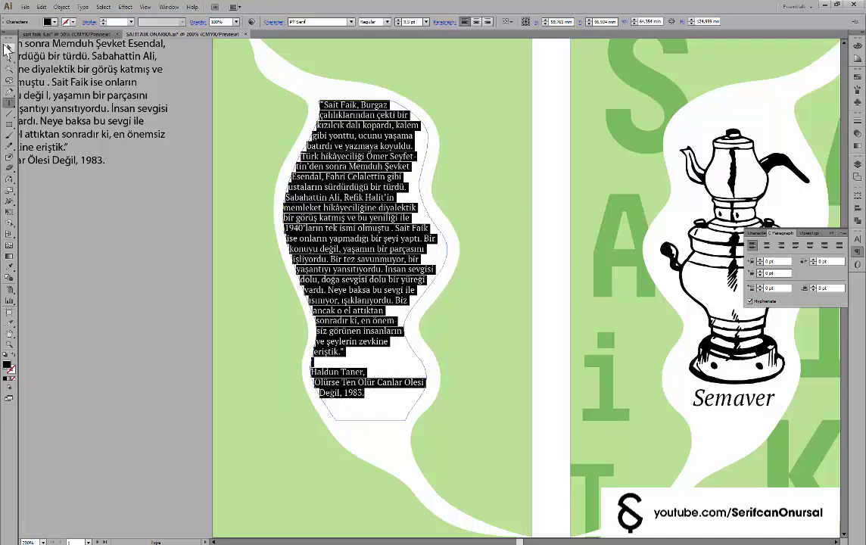
{"action": "key", "text": "ctrl+z"}
In Outline view, drag the text frame's anchors with Direct Selection to widen the column
{"action": "scroll", "coordinate": [124, 286], "scroll_direction": "right", "scroll_amount": 2}
{"action": "key", "text": "a"}
{"action": "key", "text": "ctrl+y"}
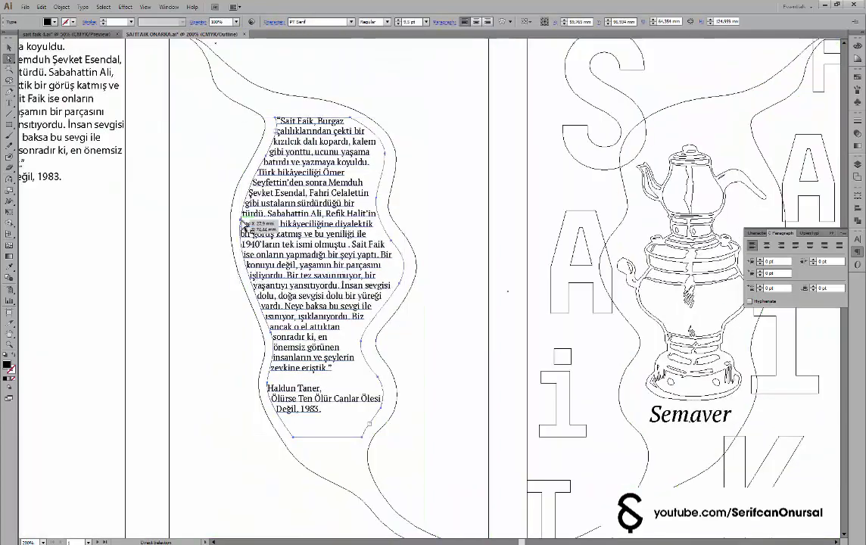
{"action": "left_click", "coordinate": [243, 226]}
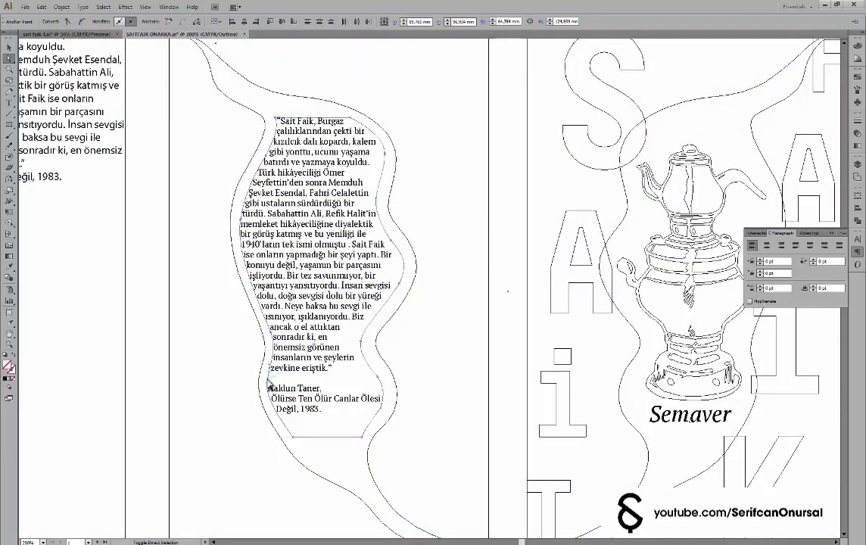
{"action": "mouse_move", "coordinate": [302, 442]}
{"action": "left_mouse_down"}
{"action": "mouse_move", "coordinate": [350, 372]}
{"action": "mouse_move", "coordinate": [379, 297]}
{"action": "left_mouse_up"}
{"action": "key", "text": "ctrl+y"}
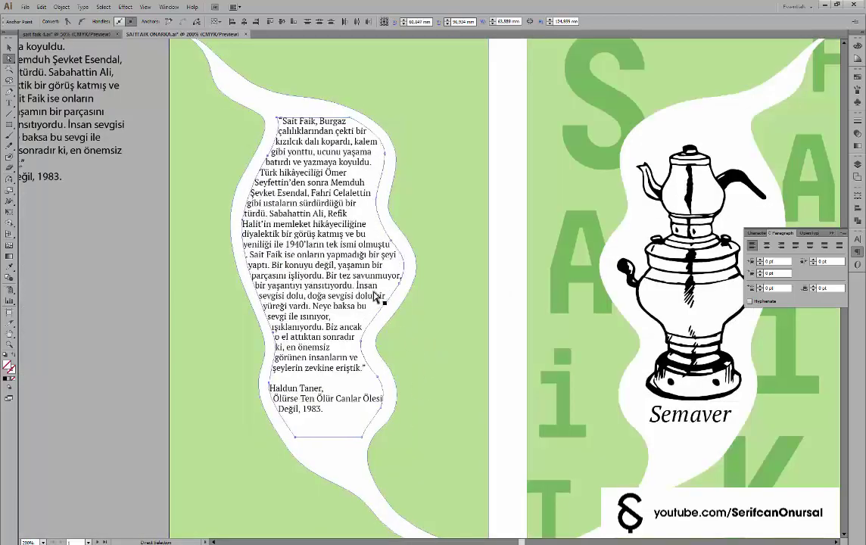
Check the reshaped column frame in outline and colour preview
{"action": "left_click", "coordinate": [65, 254]}
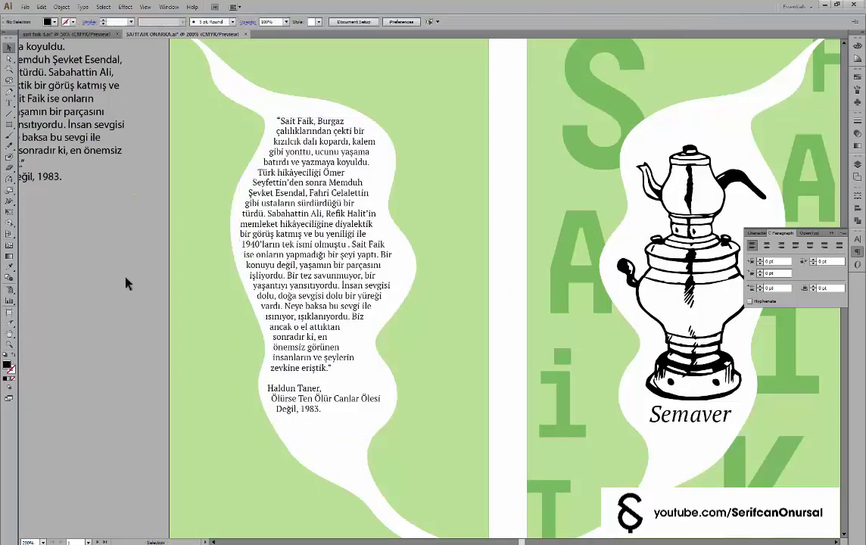
{"action": "key", "text": "ctrl+y"}
{"action": "key", "text": "ctrl+plus"}
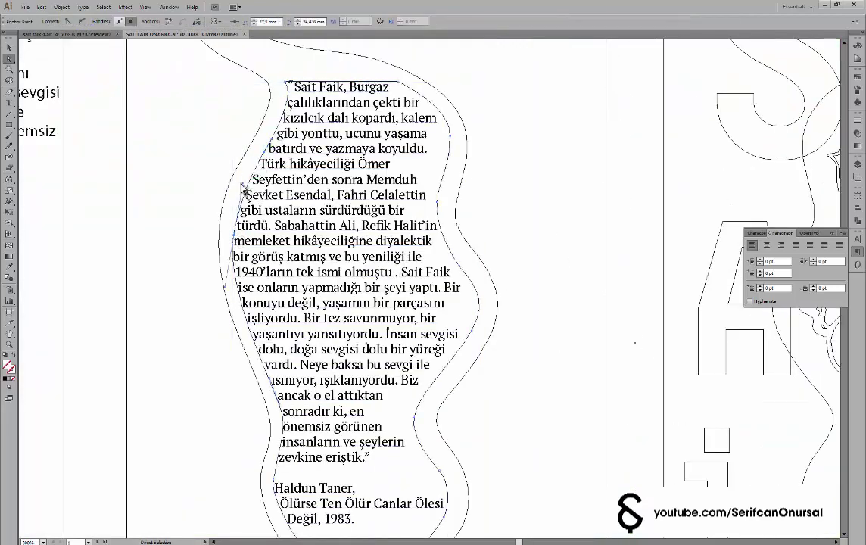
{"action": "left_click", "coordinate": [150, 262]}
{"action": "key", "text": "ctrl+y"}
{"action": "key", "text": "ctrl+minus"}
{"action": "key", "text": "ctrl+minus"}
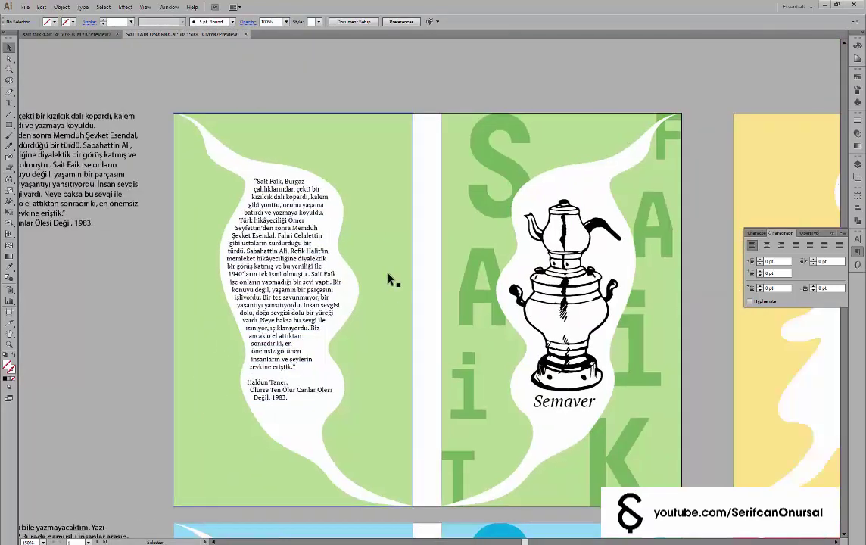
Close the paragraph settings and zoom in on the yellow spread's wave in Outline view
{"action": "key", "text": "ctrl+minus"}
{"action": "key", "text": "ctrl+minus"}
{"action": "key", "text": "ctrl+plus"}
{"action": "key", "text": "ctrl+plus"}
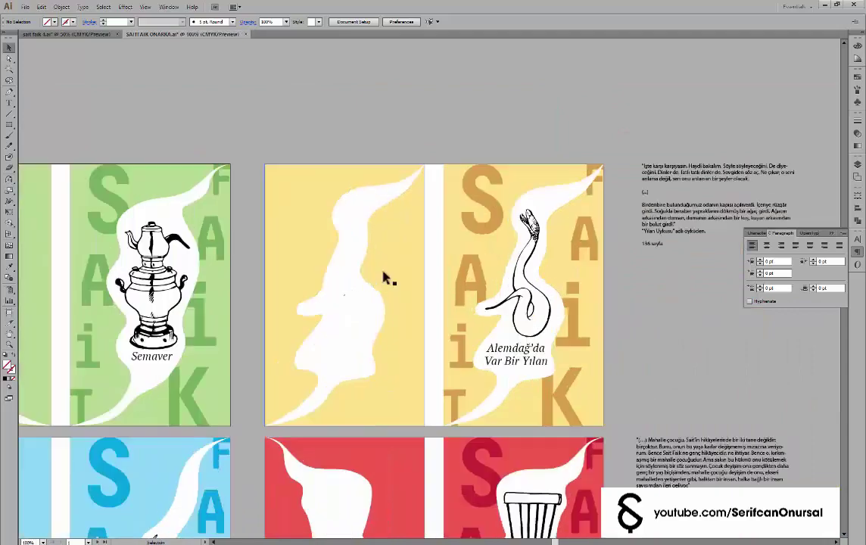
{"action": "left_click", "coordinate": [833, 234]}
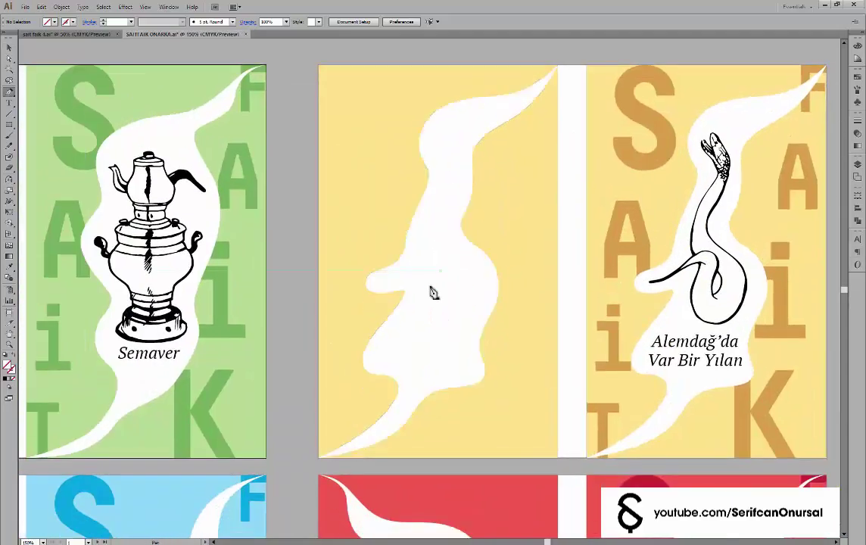
{"action": "key", "text": "ctrl+y"}
{"action": "key", "text": "ctrl+plus"}
{"action": "key", "text": "ctrl+plus"}
{"action": "key", "text": "shift+c"}
{"action": "key", "text": "ctrl+minus"}
{"action": "key", "text": "ctrl+minus"}
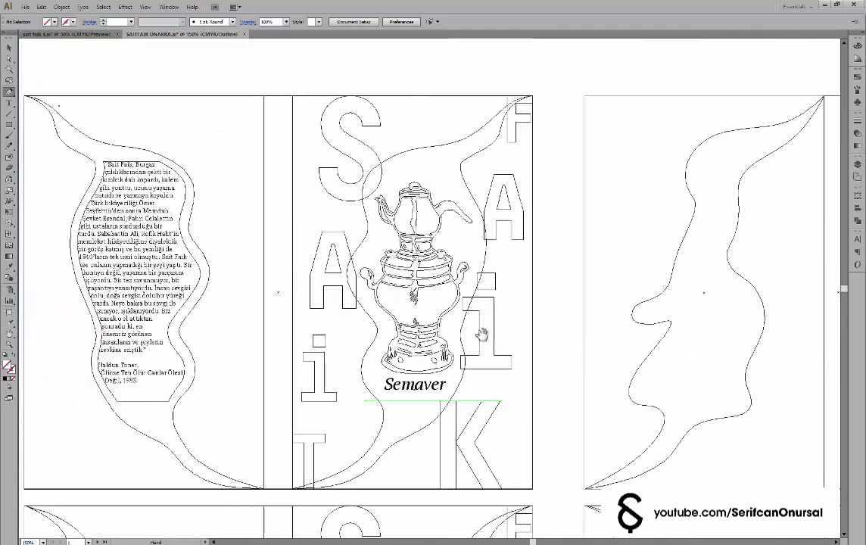
{"action": "key", "text": "v"}
{"action": "key", "text": "ctrl+r"}
Try centring the Sait Faik blurb vertically in its frame, then restore top alignment
{"action": "left_click", "coordinate": [184, 174]}
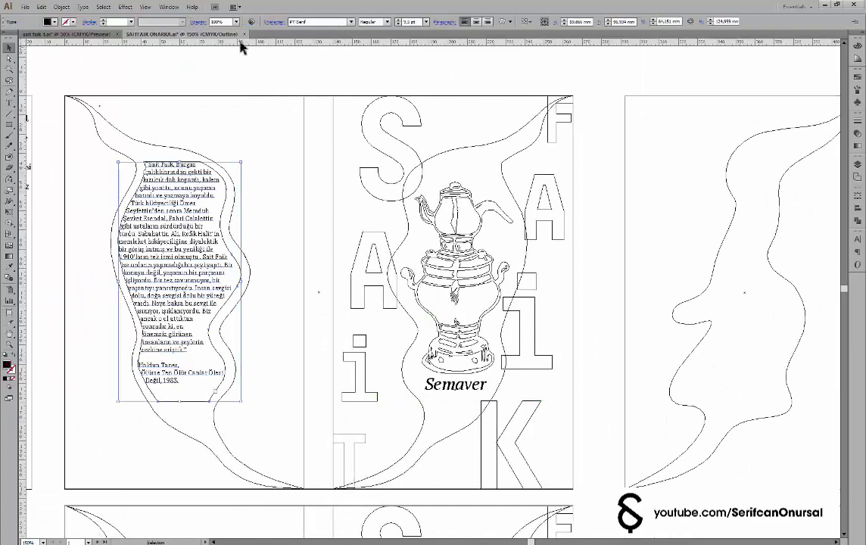
{"action": "left_click", "coordinate": [529, 23]}
{"action": "left_click", "coordinate": [520, 23]}
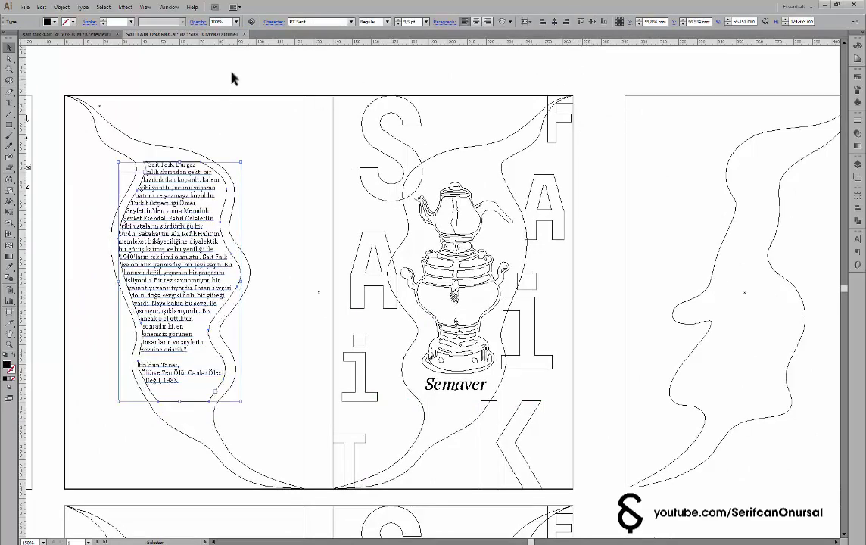
{"action": "key", "text": "ctrl+shift+a"}
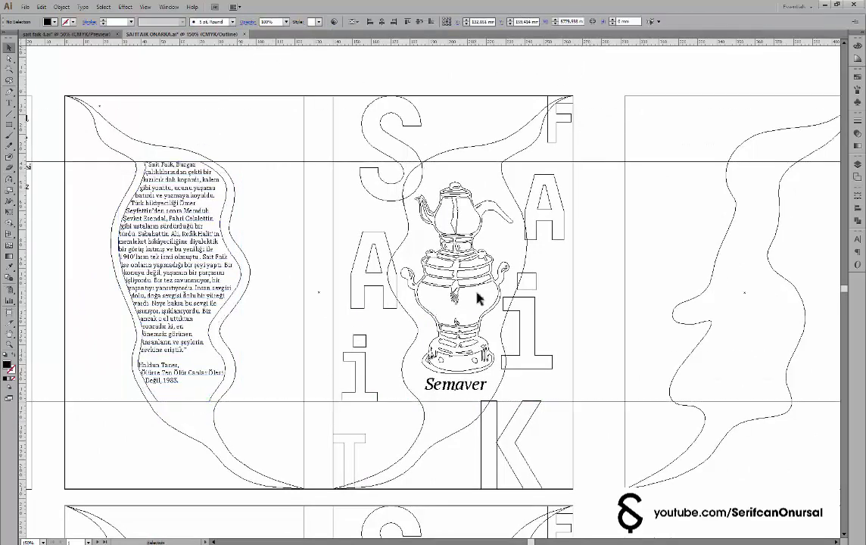
{"action": "key", "text": "ctrl+y"}
With the Pen tool, start an inset path along the white shape's top and left edge
{"action": "scroll", "coordinate": [605, 273], "scroll_direction": "right", "scroll_amount": 5}
{"action": "key", "text": "ctrl+y"}
{"action": "key", "text": "ctrl+plus"}
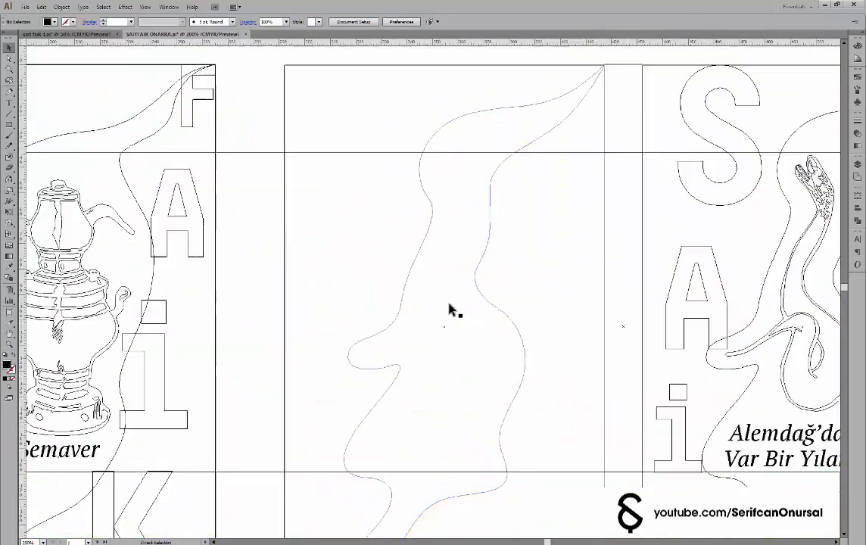
{"action": "key", "text": "ctrl+plus"}
{"action": "key", "text": "ctrl+plus"}
{"action": "key", "text": "p"}
{"action": "left_click", "coordinate": [562, 148], "text": "ctrl"}
{"action": "left_click", "coordinate": [435, 144]}
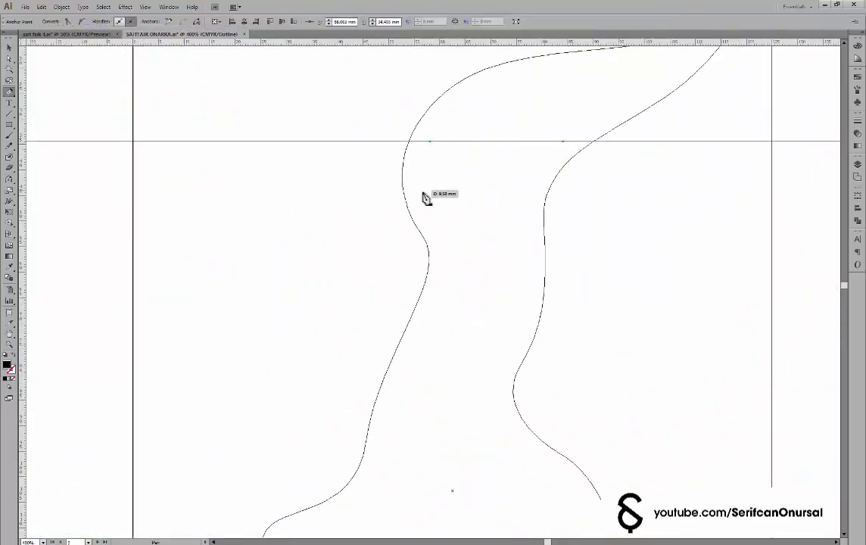
{"action": "left_click_drag", "start_coordinate": [435, 295], "coordinate": [447, 242]}
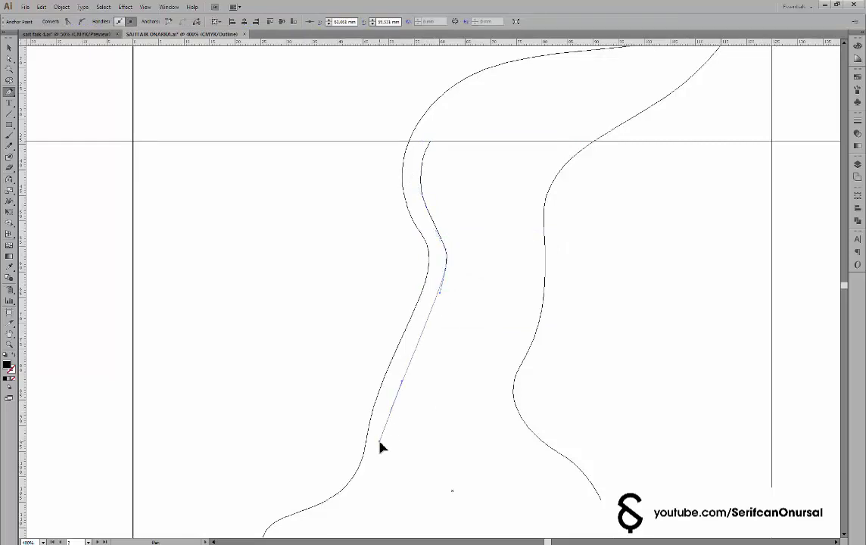
{"action": "scroll", "coordinate": [380, 446], "scroll_direction": "down", "scroll_amount": 3}
{"action": "left_click_drag", "start_coordinate": [396, 361], "coordinate": [384, 382]}
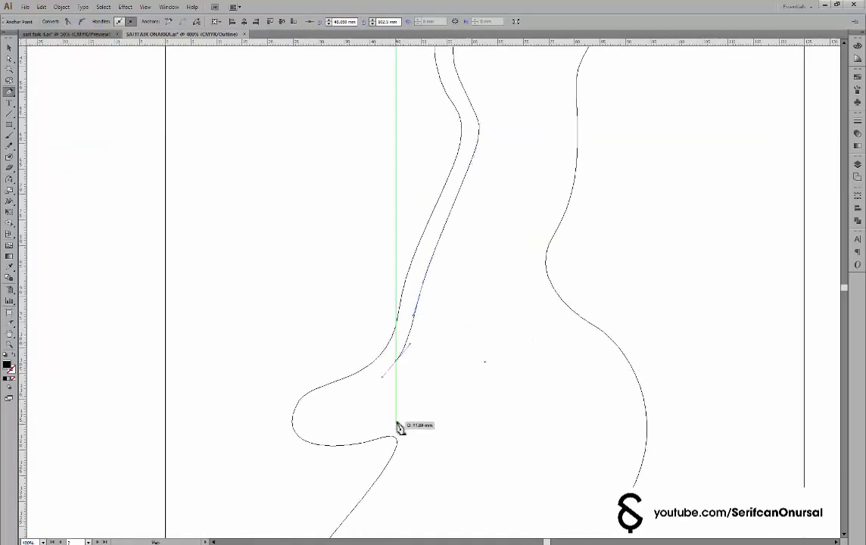
{"action": "key", "text": "ctrl+z"}
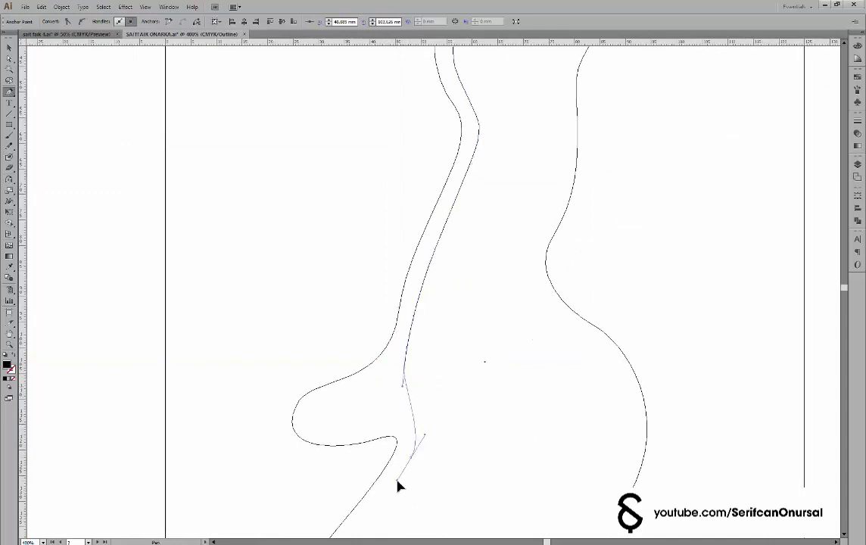
Continue the inset path up the right edge and around the top to finish it
{"action": "scroll", "coordinate": [341, 405], "scroll_direction": "down", "scroll_amount": 3}
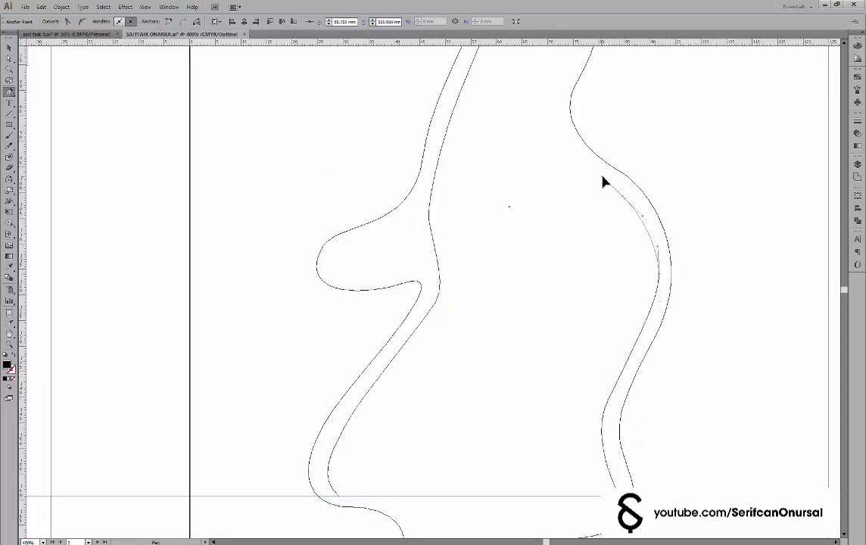
{"action": "scroll", "coordinate": [605, 227], "scroll_direction": "up", "scroll_amount": 2}
{"action": "left_click_drag", "start_coordinate": [564, 186], "coordinate": [570, 141]}
{"action": "scroll", "coordinate": [576, 181], "scroll_direction": "up", "scroll_amount": 3}
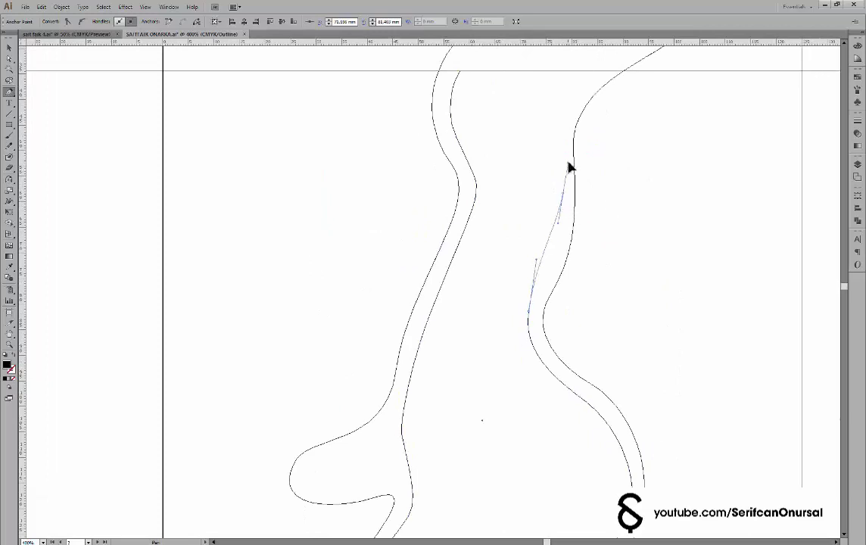
{"action": "left_click_drag", "start_coordinate": [530, 314], "coordinate": [528, 337]}
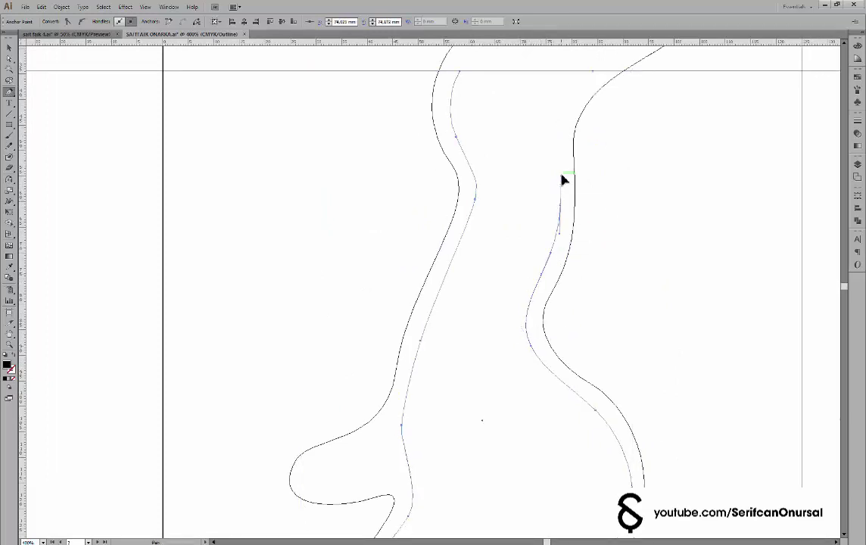
{"action": "scroll", "coordinate": [564, 179], "scroll_direction": "up", "scroll_amount": 3}
{"action": "left_click_drag", "start_coordinate": [564, 180], "coordinate": [524, 216]}
{"action": "key", "text": "a"}
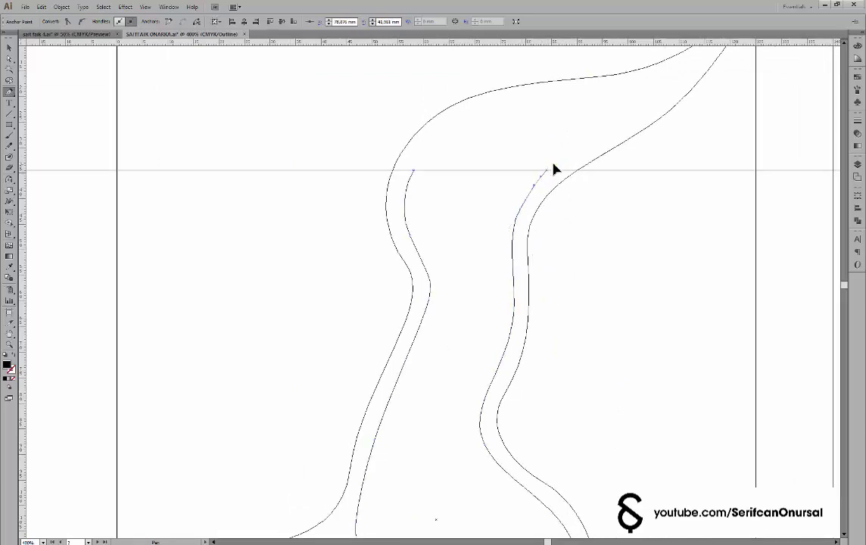
{"action": "scroll", "coordinate": [524, 190], "scroll_direction": "up", "scroll_amount": 2}
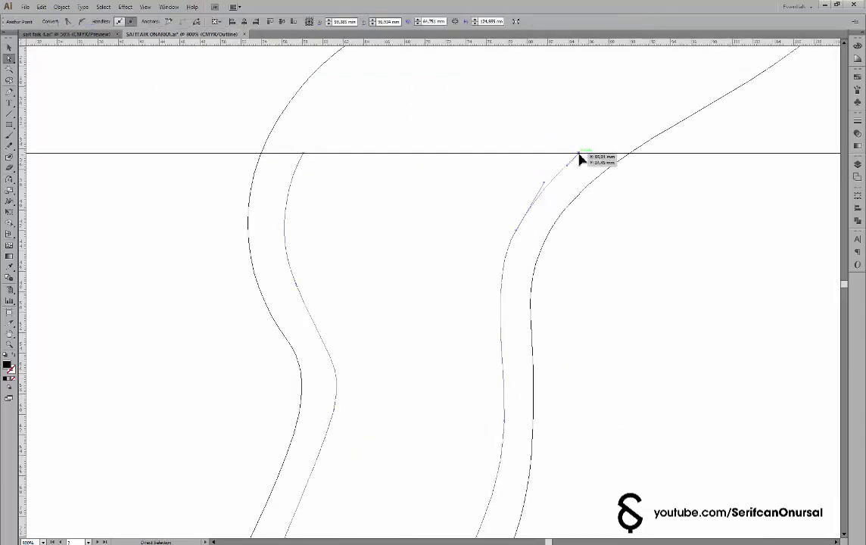
{"action": "left_click", "coordinate": [579, 227]}
{"action": "key", "text": "ctrl+minus"}
{"action": "key", "text": "ctrl+minus"}
{"action": "key", "text": "ctrl+minus"}
{"action": "key", "text": "ctrl+minus"}
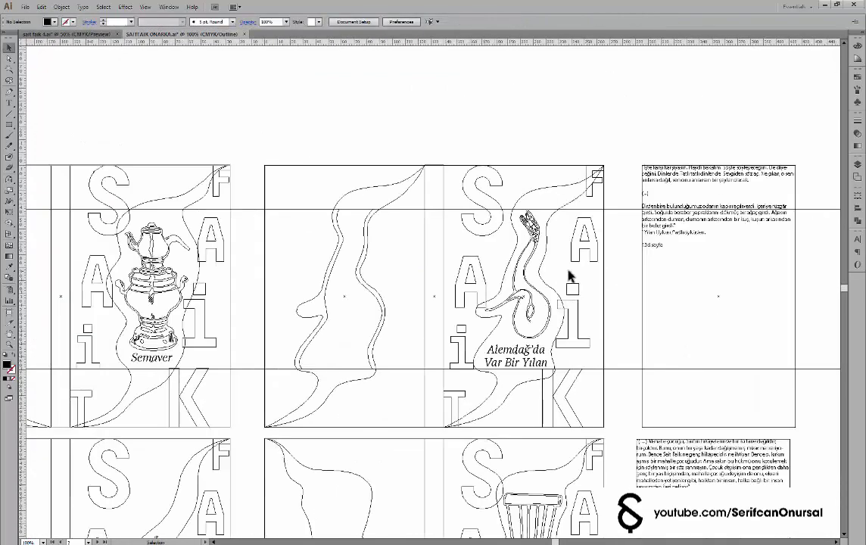
Copy the Yılan Uykusu story text and paste it into the new wavy path as area text
{"action": "key", "text": "ctrl+plus"}
{"action": "key", "text": "t"}
{"action": "key", "text": "ctrl+a"}
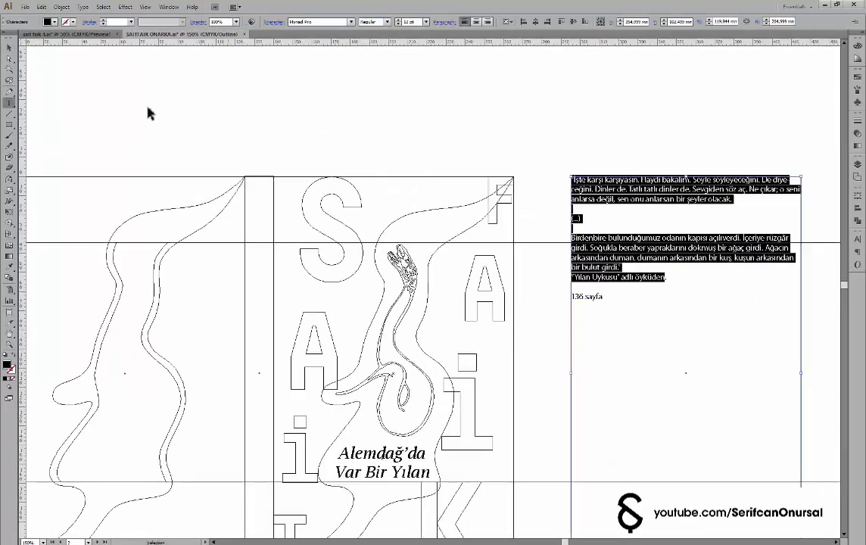
{"action": "key", "text": "Escape"}
{"action": "scroll", "coordinate": [313, 196], "scroll_direction": "left", "scroll_amount": 5}
{"action": "left_click", "coordinate": [322, 251]}
{"action": "key", "text": "ctrl+v"}
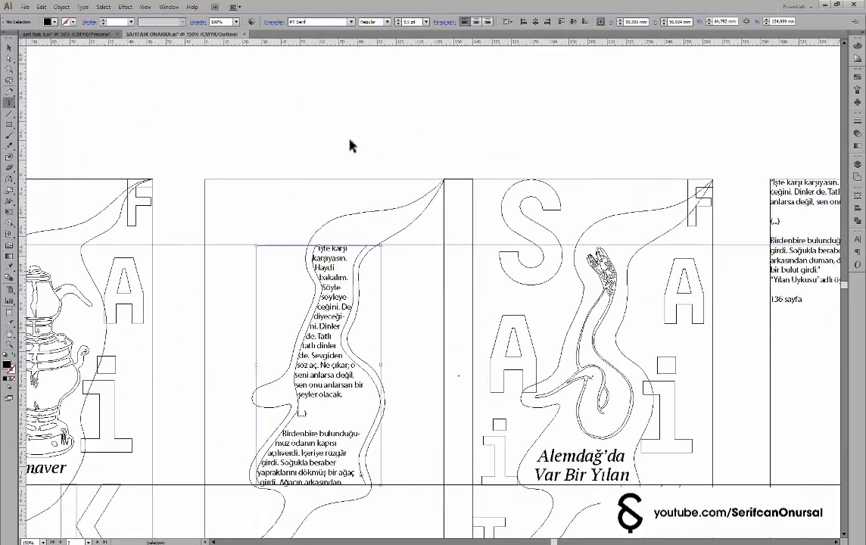
{"action": "key", "text": "ctrl+a"}
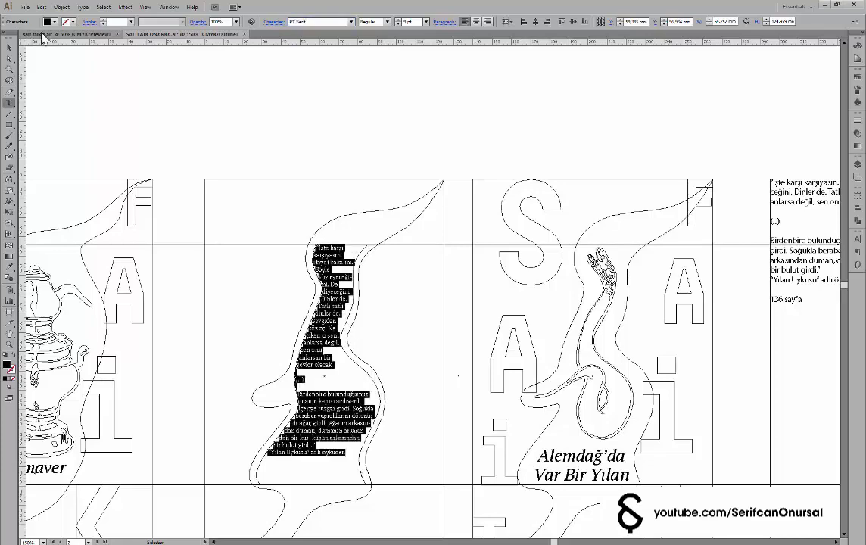
{"action": "key", "text": "Escape"}
Bring up the character and paragraph panels and widen the text area so lines reflow
{"action": "key", "text": "ctrl+plus"}
{"action": "key", "text": "ctrl+plus"}
{"action": "key", "text": "t"}
{"action": "key", "text": "ctrl+t"}
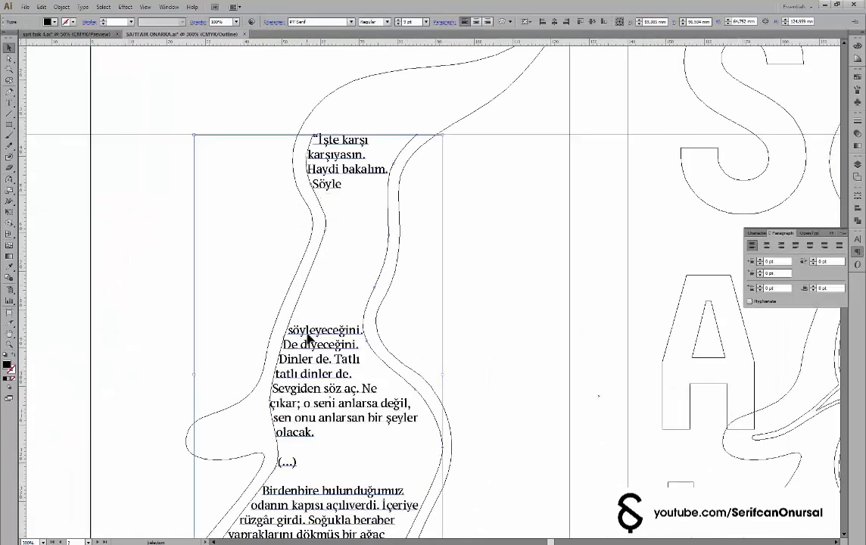
{"action": "key", "text": "ctrl+alt+t"}
{"action": "key", "text": "a"}
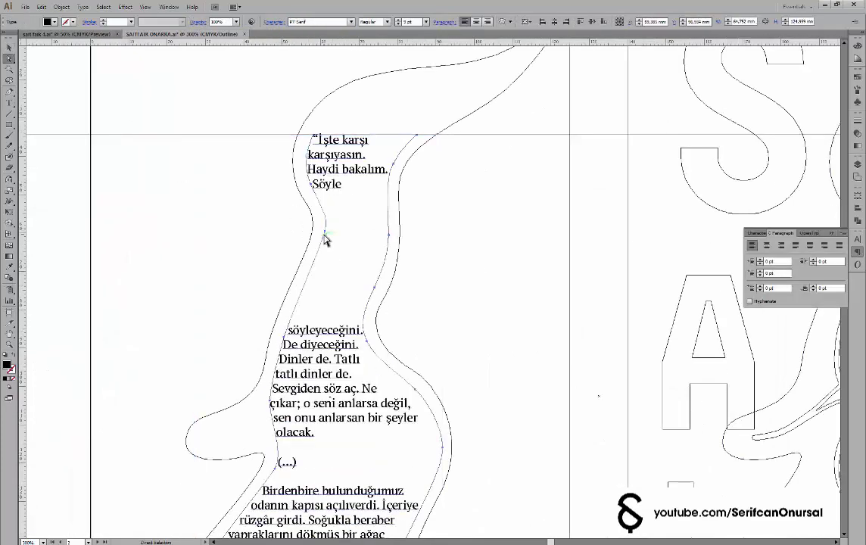
{"action": "left_click", "coordinate": [325, 240]}
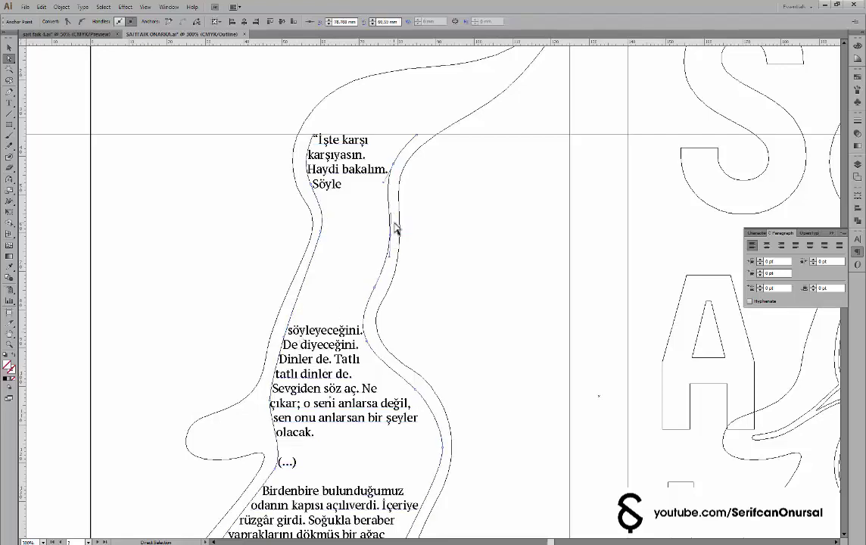
{"action": "key", "text": "v"}
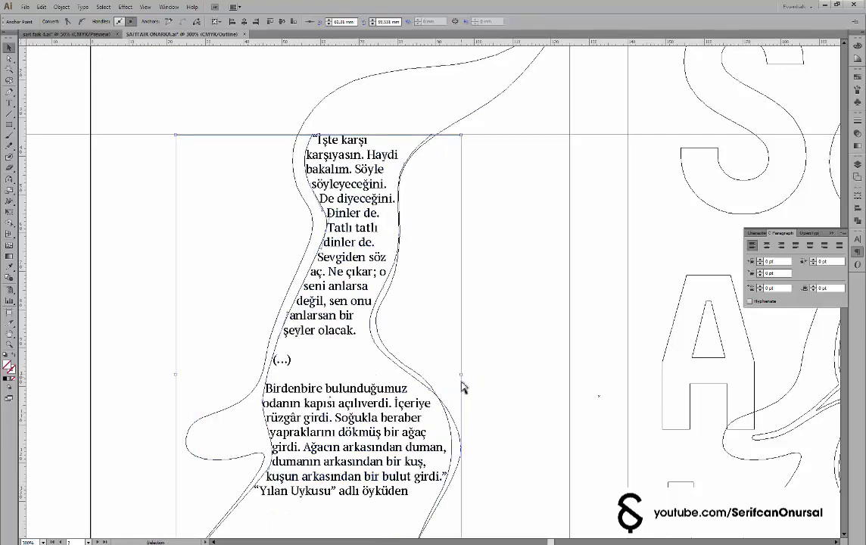
{"action": "left_click_drag", "start_coordinate": [445, 377], "coordinate": [462, 377]}
Review the spreads in full colour, undoing and then restoring the story text placement
{"action": "key", "text": "ctrl+minus"}
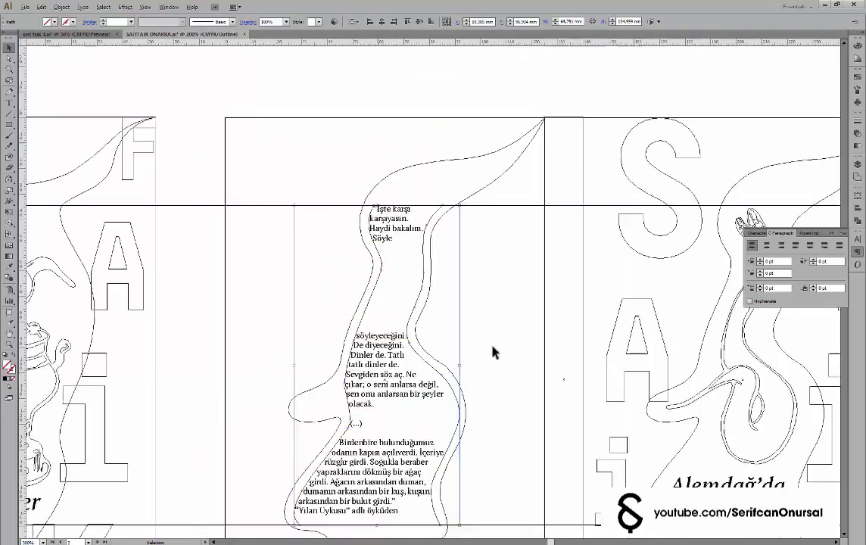
{"action": "key", "text": "ctrl+minus"}
{"action": "key", "text": "ctrl+minus"}
{"action": "key", "text": "ctrl+shift+a"}
{"action": "key", "text": "ctrl+y"}
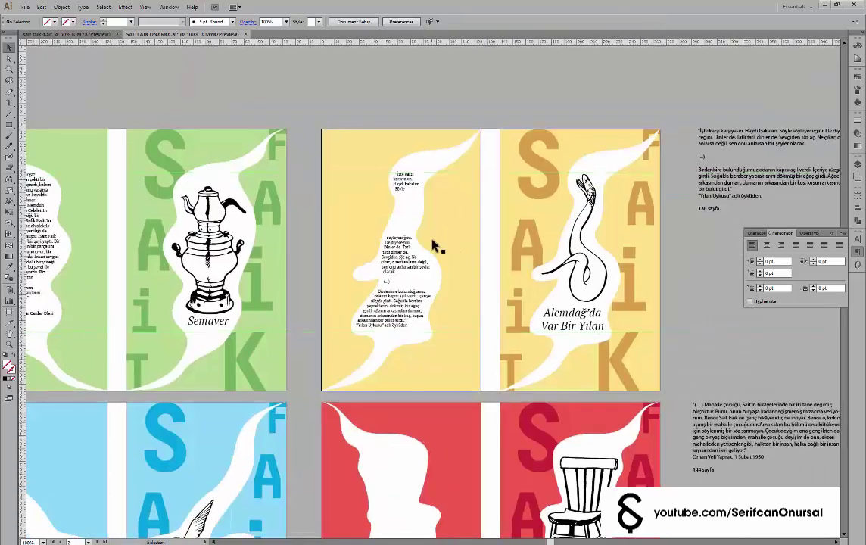
{"action": "scroll", "coordinate": [434, 245], "scroll_direction": "left", "scroll_amount": 3}
{"action": "scroll", "coordinate": [533, 288], "scroll_direction": "down", "scroll_amount": 1}
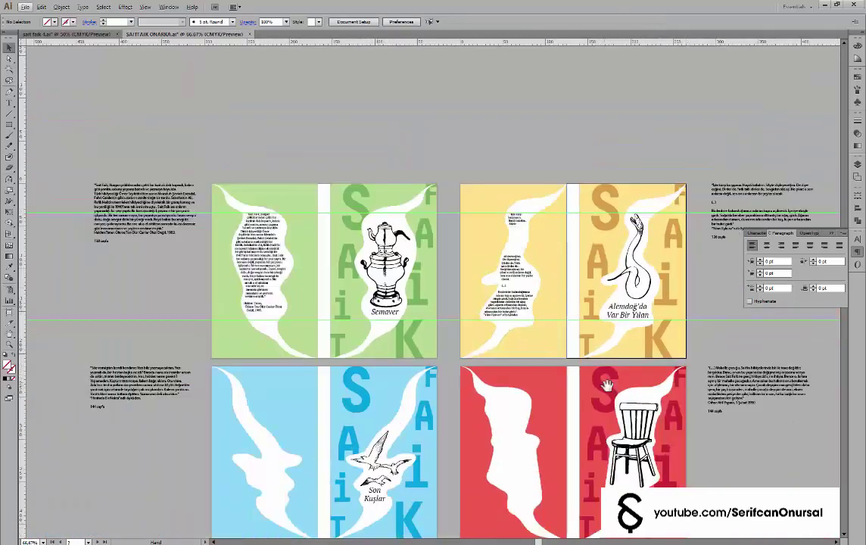
{"action": "scroll", "coordinate": [514, 287], "scroll_direction": "up", "scroll_amount": 2}
{"action": "scroll", "coordinate": [484, 303], "scroll_direction": "up", "scroll_amount": 1}
{"action": "key", "text": "ctrl+z"}
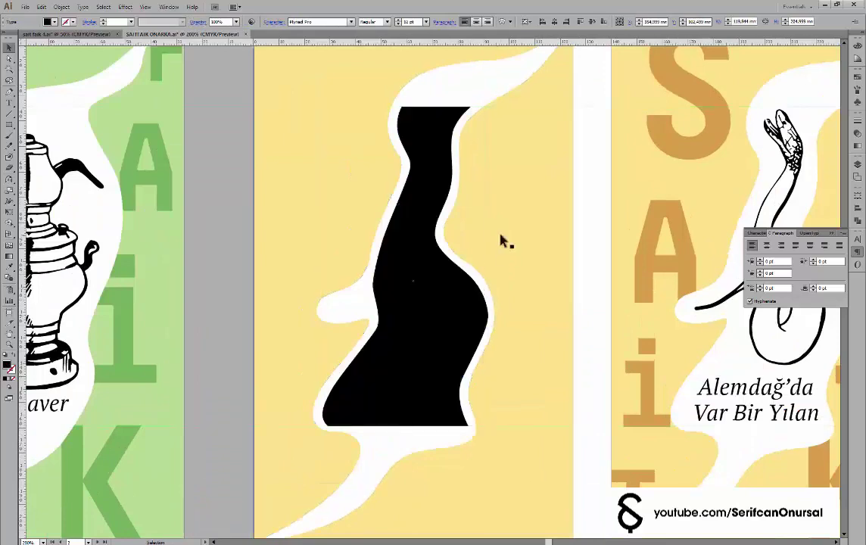
{"action": "scroll", "coordinate": [455, 152], "scroll_direction": "up", "scroll_amount": 2}
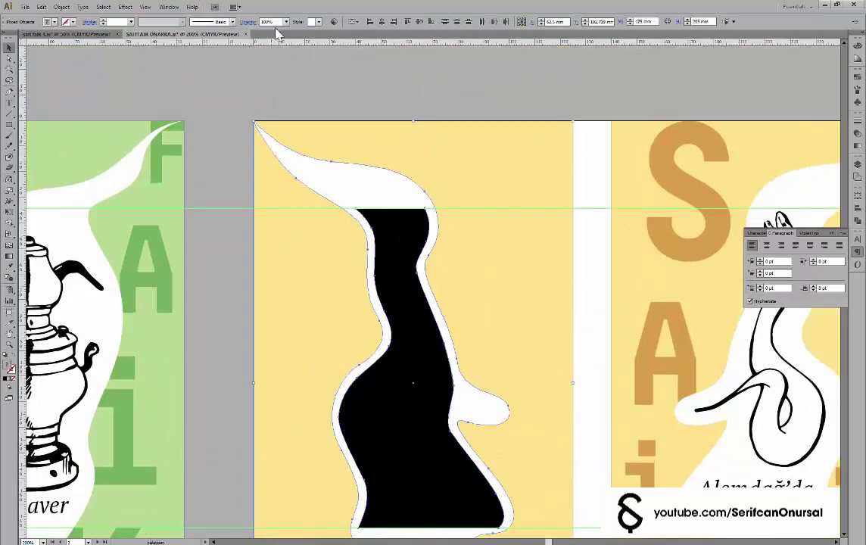
{"action": "key", "text": "ctrl+shift+z"}
Delete the '(…)' line and blank line, and turn off hyphenation for the story
{"action": "key", "text": "ctrl+a"}
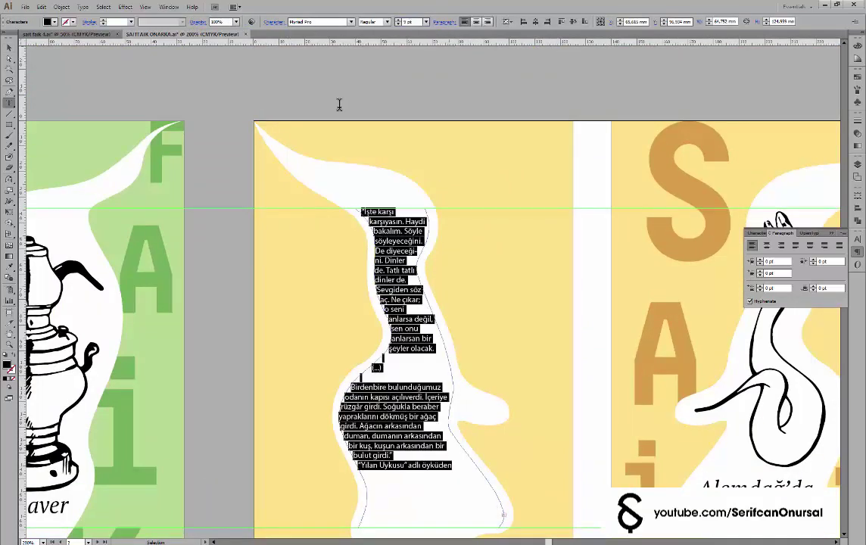
{"action": "left_click", "coordinate": [377, 367]}
{"action": "scroll", "coordinate": [339, 335], "scroll_direction": "up", "scroll_amount": 1}
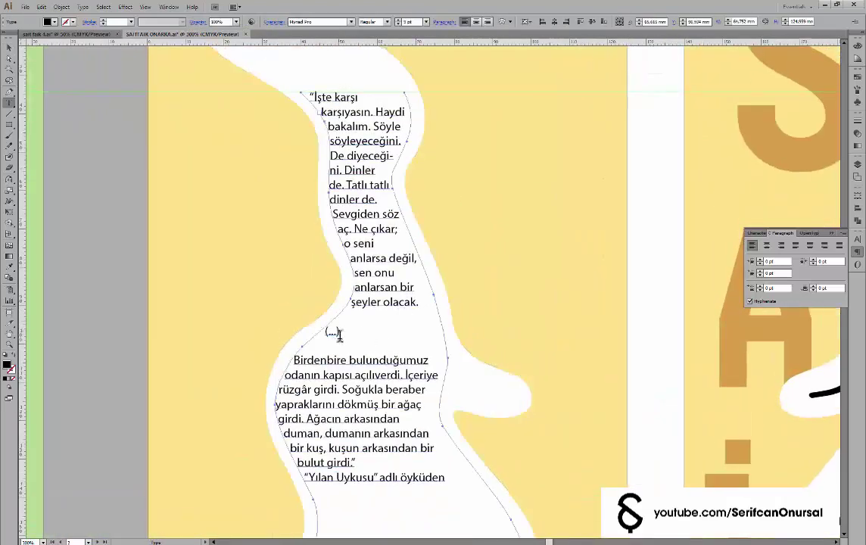
{"action": "key", "text": "BackSpace"}
{"action": "key", "text": "BackSpace"}
{"action": "key", "text": "BackSpace"}
{"action": "key", "text": "BackSpace"}
{"action": "key", "text": "BackSpace"}
{"action": "key", "text": "ctrl+a"}
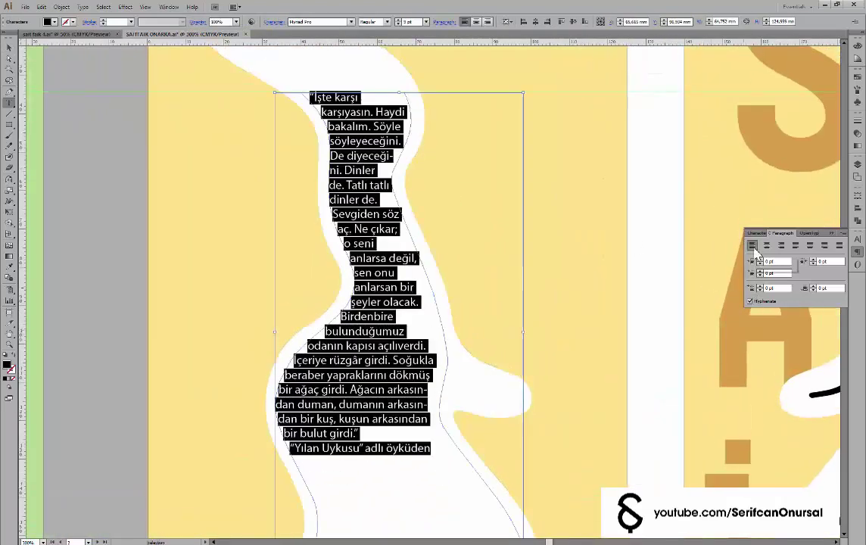
{"action": "left_click", "coordinate": [750, 301]}
{"action": "left_click", "coordinate": [360, 175]}
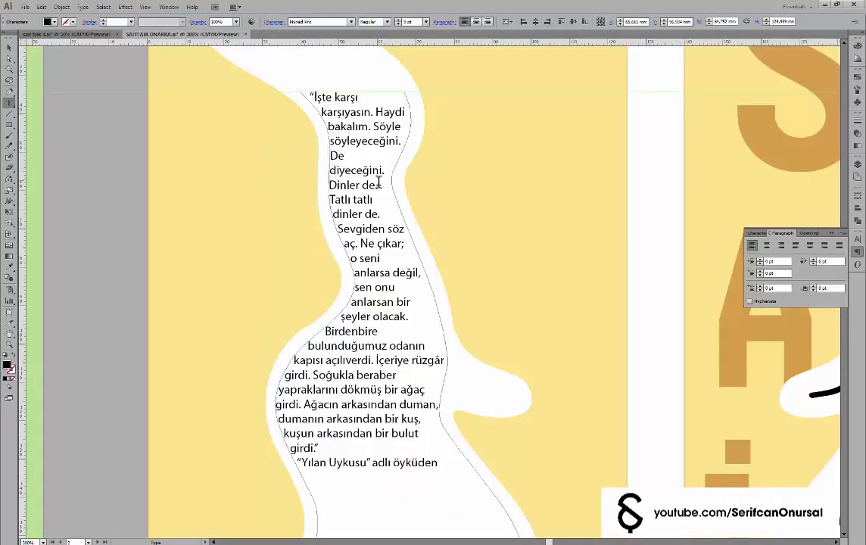
In Outline view, drag the text path's anchors to reshape the column's right edge
{"action": "left_click", "coordinate": [8, 56]}
{"action": "key", "text": "ctrl+y"}
{"action": "scroll", "coordinate": [401, 158], "scroll_direction": "up", "scroll_amount": 1}
{"action": "scroll", "coordinate": [280, 168], "scroll_direction": "up", "scroll_amount": 3}
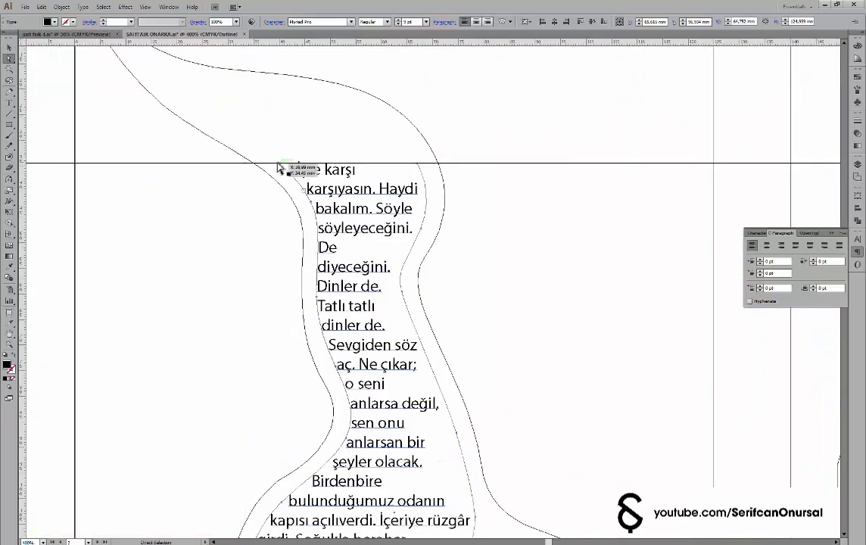
{"action": "left_click", "coordinate": [280, 168]}
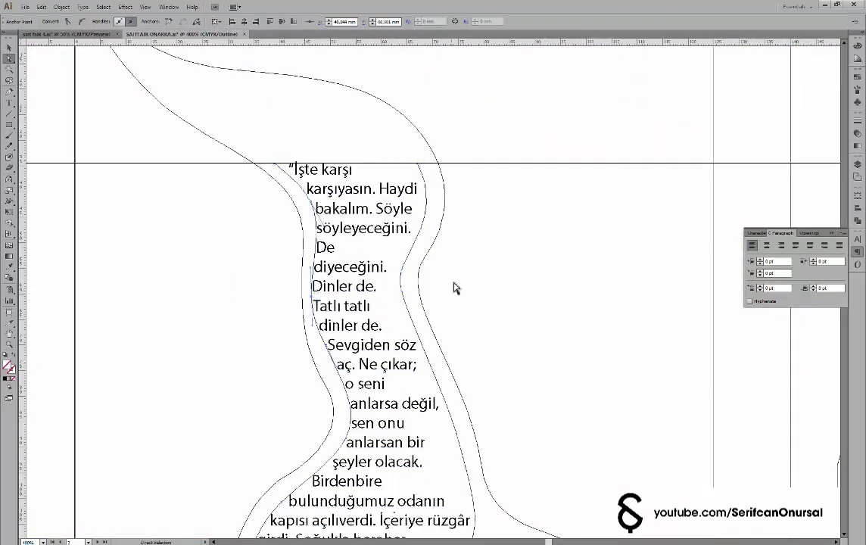
{"action": "left_click_drag", "start_coordinate": [418, 233], "coordinate": [435, 241]}
Set all of the blurb text in PT Serif
{"action": "key", "text": "ctrl+y"}
{"action": "key", "text": "ctrl+minus"}
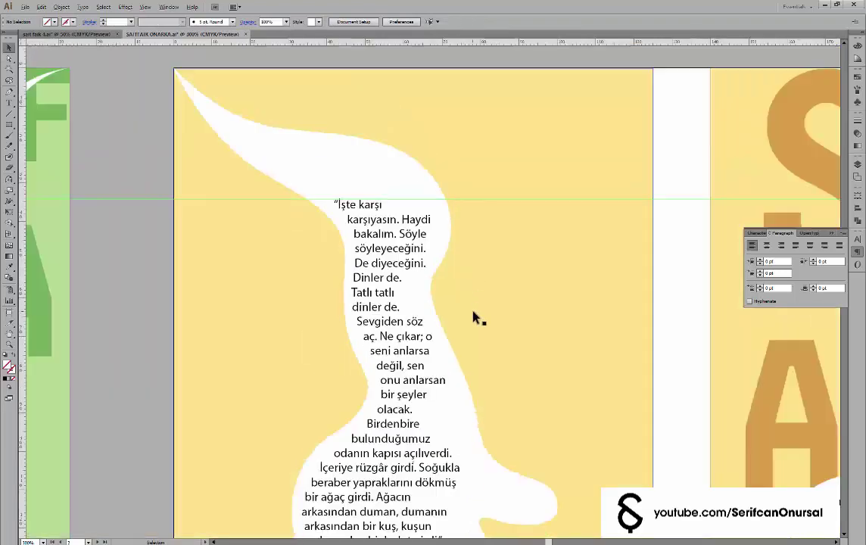
{"action": "key", "text": "ctrl+plus"}
{"action": "key", "text": "ctrl+a"}
{"action": "type", "text": "PT Serif"}
{"action": "key", "text": "Return"}
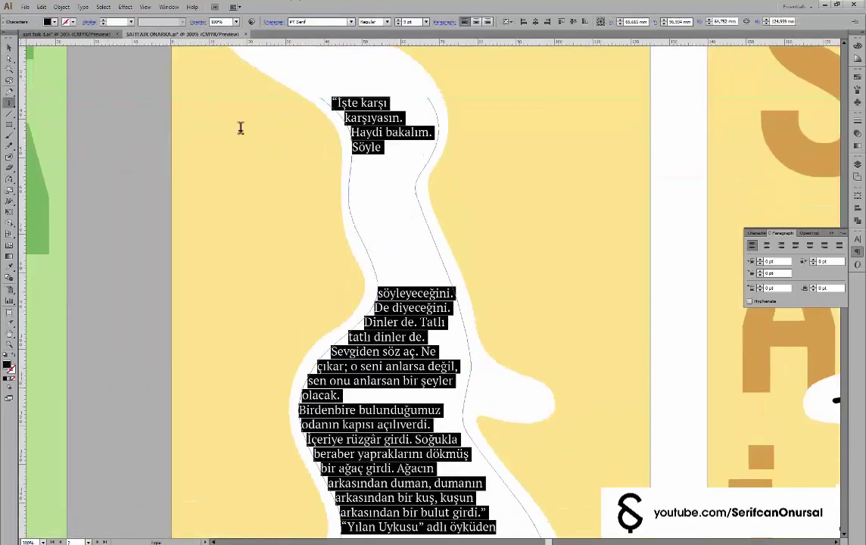
{"action": "left_click", "coordinate": [415, 284]}
Drag the column's anchors with Direct Selection so the blurb reflows along the swirl
{"action": "left_click", "coordinate": [11, 48]}
{"action": "left_click", "coordinate": [422, 197]}
{"action": "key", "text": "a"}
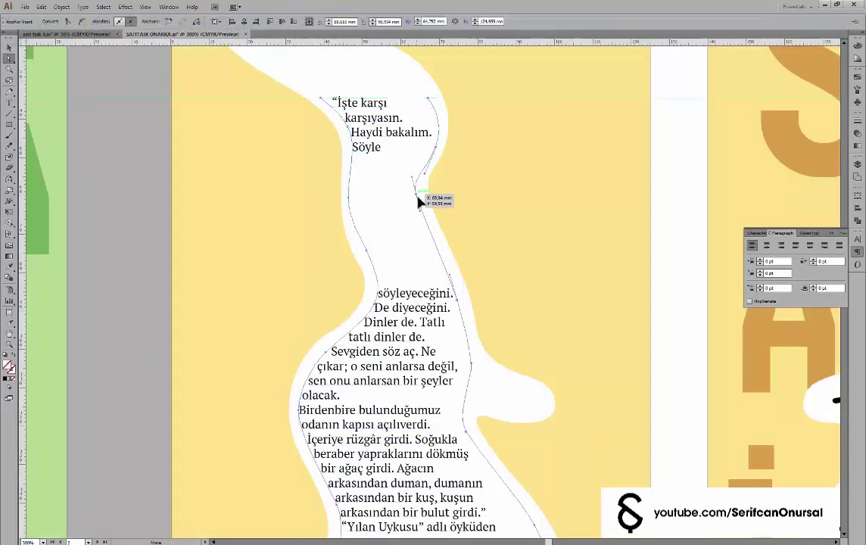
{"action": "left_click_drag", "start_coordinate": [422, 203], "coordinate": [460, 223]}
{"action": "key", "text": "ctrl+plus"}
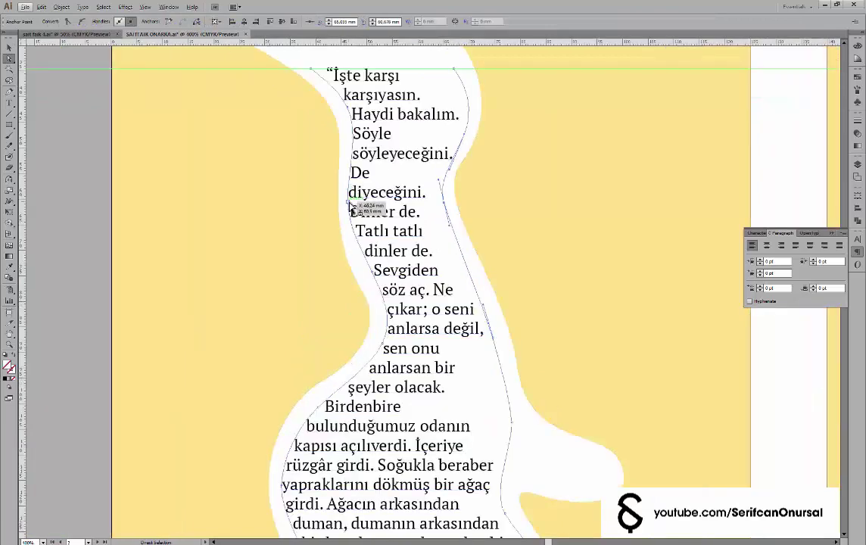
{"action": "key", "text": "ctrl+z"}
{"action": "left_click_drag", "start_coordinate": [475, 265], "coordinate": [448, 203]}
{"action": "scroll", "coordinate": [454, 174], "scroll_direction": "up", "scroll_amount": 2}
{"action": "left_click_drag", "start_coordinate": [456, 127], "coordinate": [498, 162]}
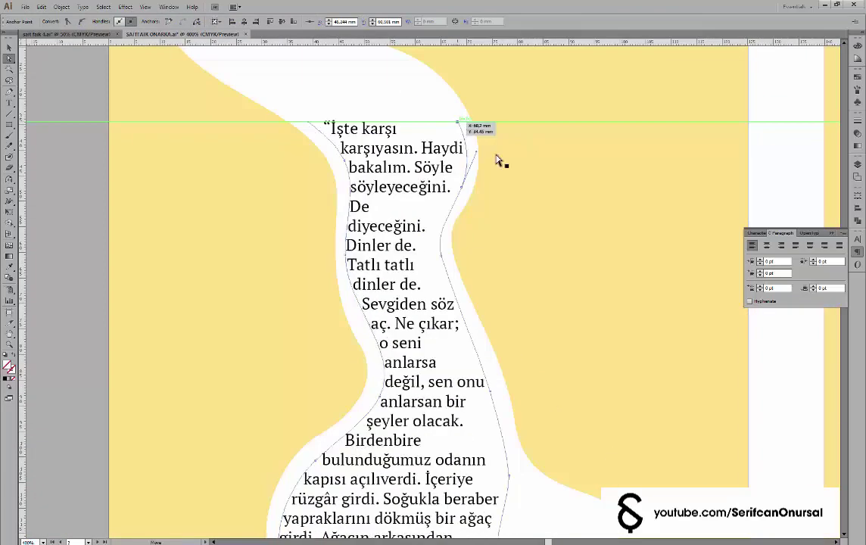
{"action": "key", "text": "v"}
{"action": "key", "text": "a"}
{"action": "left_click_drag", "start_coordinate": [443, 258], "coordinate": [447, 261]}
Zoom and pan out to view the green and yellow covers together
{"action": "key", "text": "ctrl+minus"}
{"action": "key", "text": "ctrl+plus"}
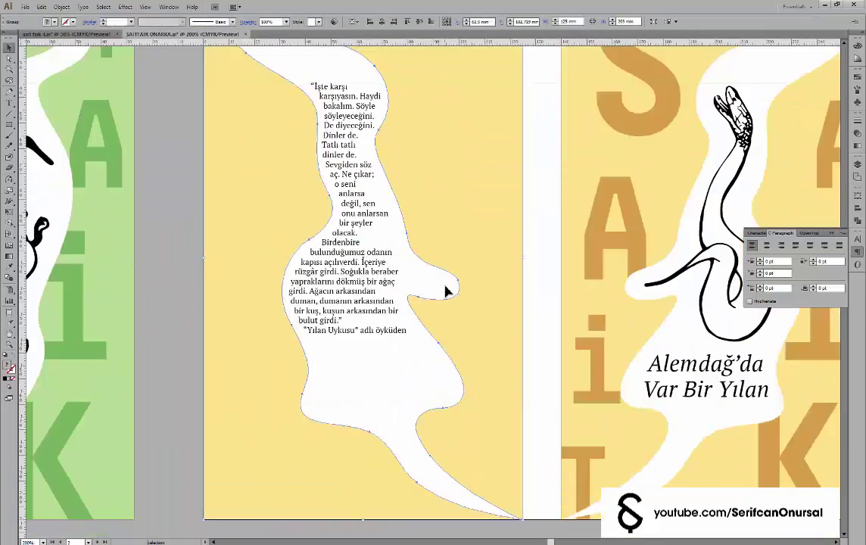
{"action": "key", "text": "ctrl+plus"}
{"action": "left_click_drag", "start_coordinate": [373, 346], "coordinate": [378, 444]}
{"action": "key", "text": "ctrl+minus"}
{"action": "key", "text": "ctrl+minus"}
{"action": "left_click_drag", "start_coordinate": [203, 287], "coordinate": [435, 274]}
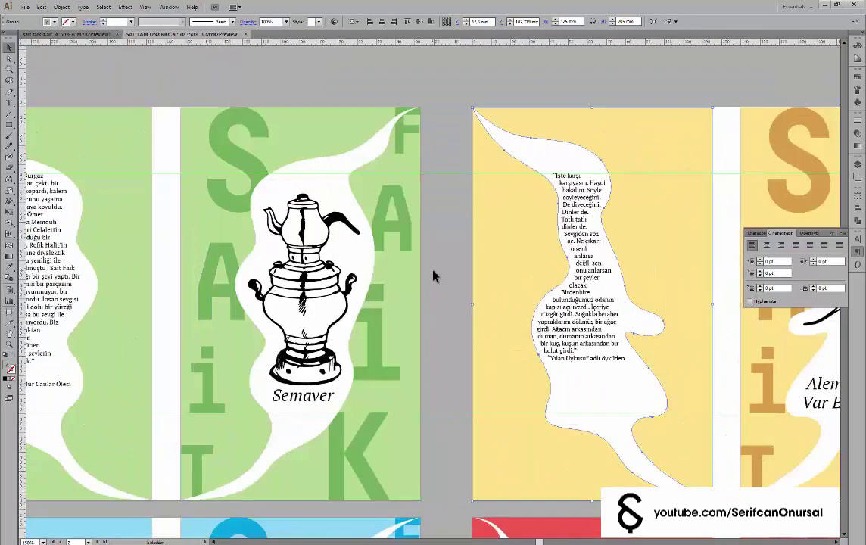
{"action": "scroll", "coordinate": [436, 276], "scroll_direction": "left", "scroll_amount": 3}
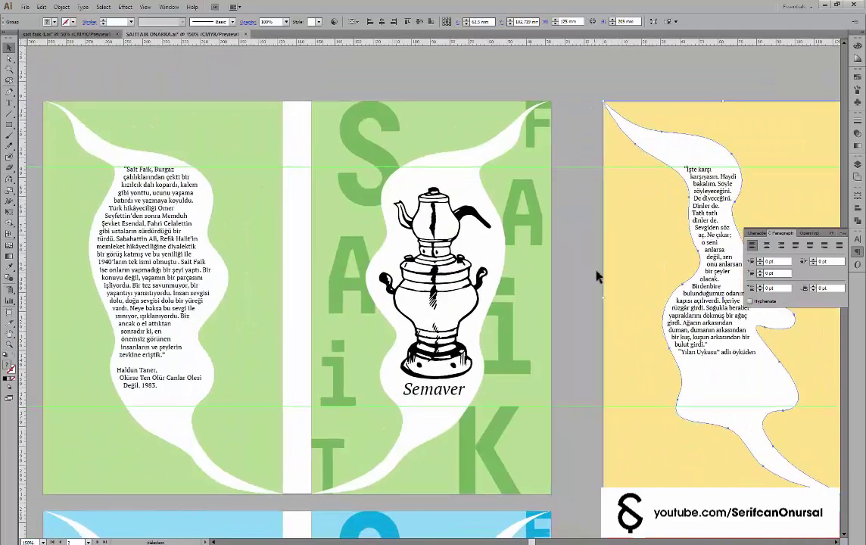
Zoom in on the yellow blurb and start a new line after 'olacak.'
{"action": "key", "text": "ctrl+plus"}
{"action": "key", "text": "ctrl+plus"}
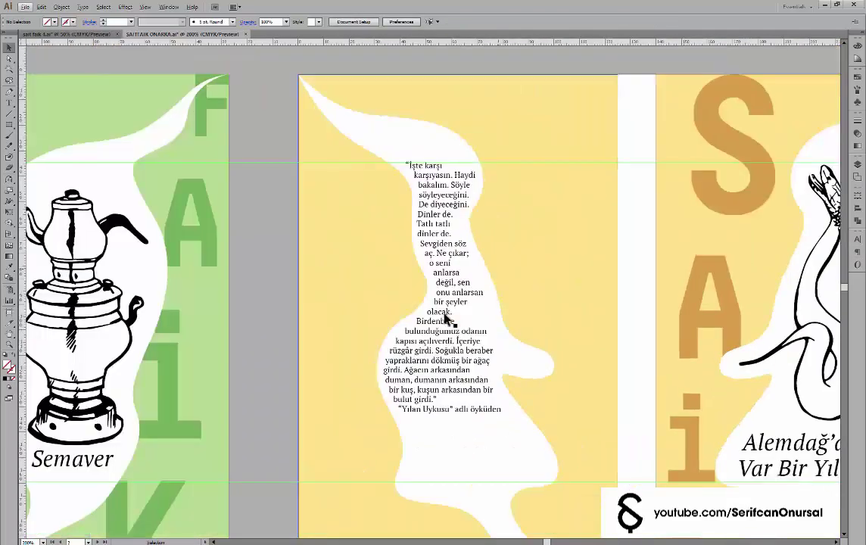
{"action": "key", "text": "ctrl+plus"}
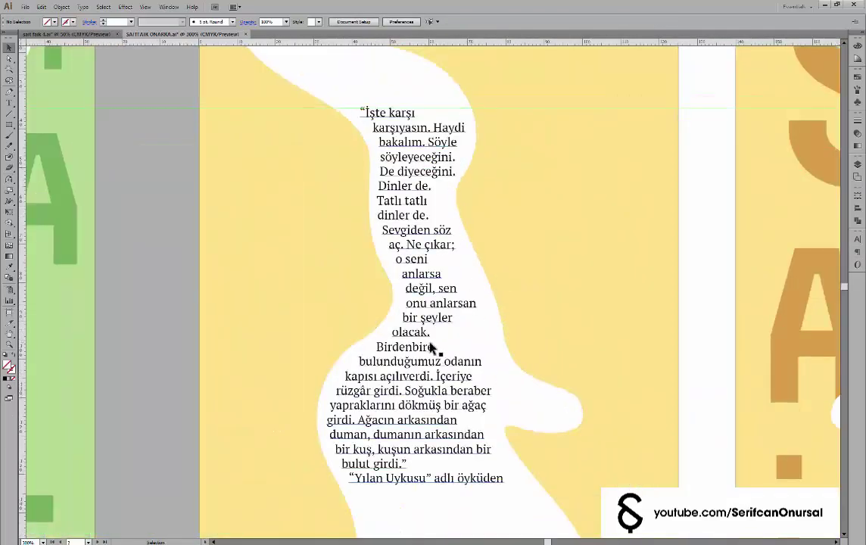
{"action": "double_click", "coordinate": [446, 337]}
{"action": "key", "text": "Return"}
{"action": "type", "text": "(...)"}
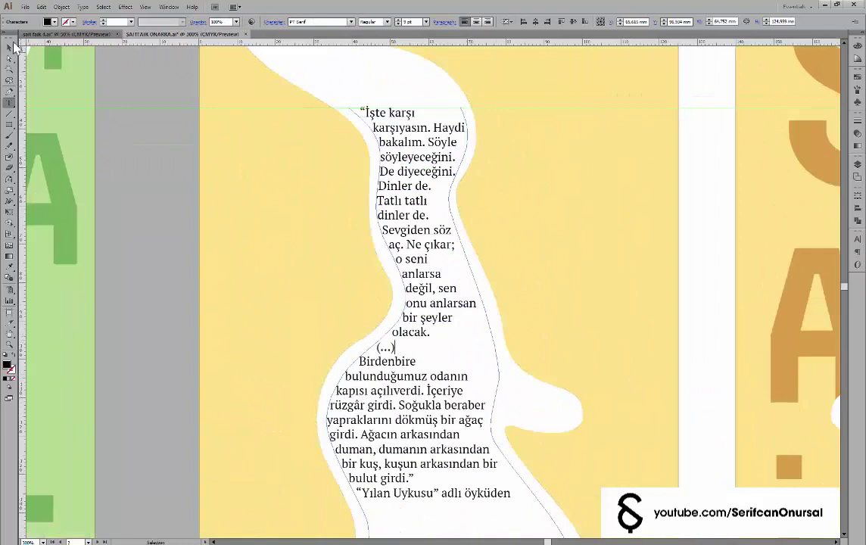
{"action": "scroll", "coordinate": [566, 280], "scroll_direction": "down", "scroll_amount": 2}
{"action": "scroll", "coordinate": [566, 280], "scroll_direction": "down", "scroll_amount": 2}
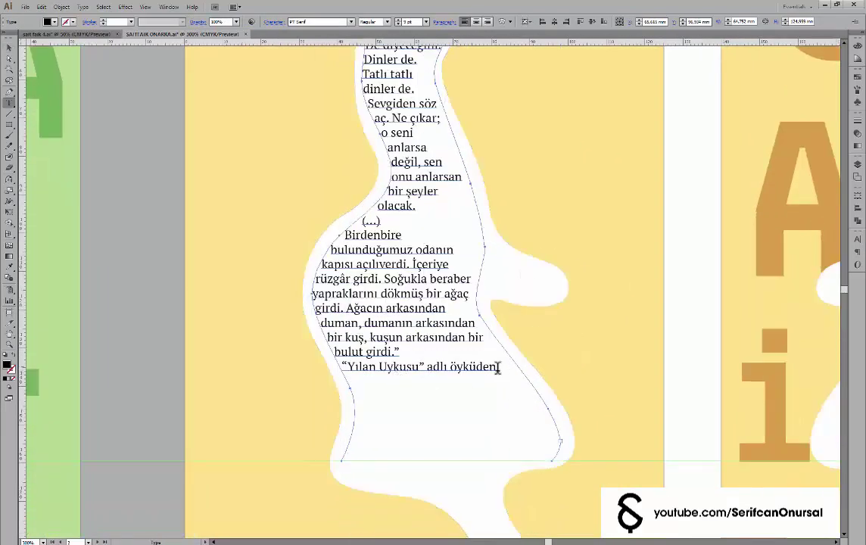
Set the story title Yılan Uykusu in the source line to bold
{"action": "triple_click", "coordinate": [424, 367]}
{"action": "left_click", "coordinate": [387, 21]}
{"action": "left_click", "coordinate": [352, 50]}
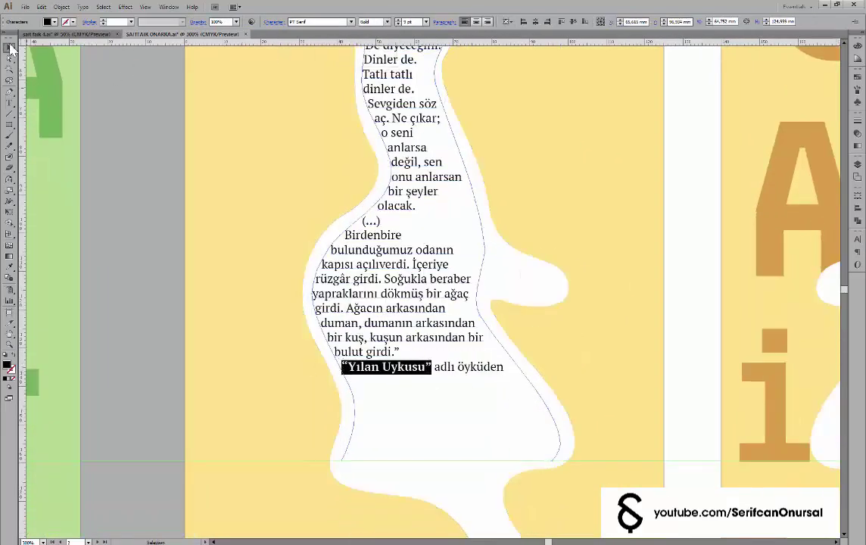
{"action": "scroll", "coordinate": [223, 262], "scroll_direction": "down", "scroll_amount": 5}
{"action": "scroll", "coordinate": [322, 396], "scroll_direction": "up", "scroll_amount": 5}
Bold the book title in the green cover's credit, then undo it
{"action": "left_click", "coordinate": [393, 389]}
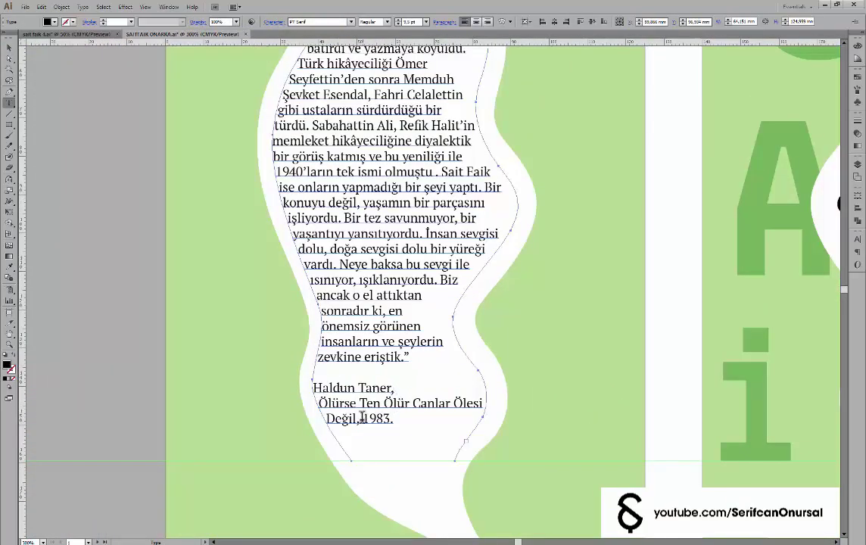
{"action": "left_click_drag", "start_coordinate": [357, 419], "coordinate": [318, 403]}
{"action": "left_click", "coordinate": [387, 22]}
{"action": "left_click", "coordinate": [352, 50]}
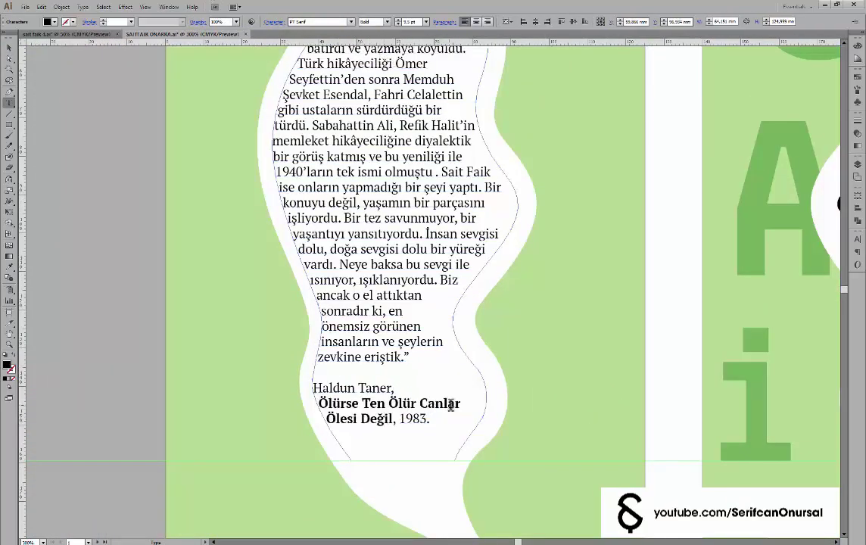
{"action": "key", "text": "ctrl+z"}
Set the whole green credit paragraph to bold
{"action": "triple_click", "coordinate": [419, 433]}
{"action": "left_click", "coordinate": [387, 21]}
{"action": "left_click", "coordinate": [352, 50]}
{"action": "key", "text": "Escape"}
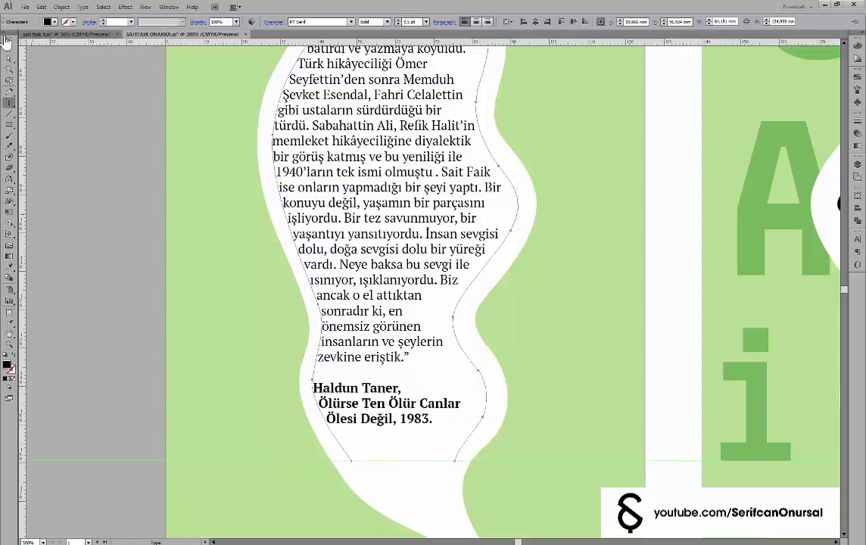
{"action": "scroll", "coordinate": [627, 301], "scroll_direction": "down", "scroll_amount": 2}
Set the three-line green credit paragraph in Italic
{"action": "key", "text": "ctrl+plus"}
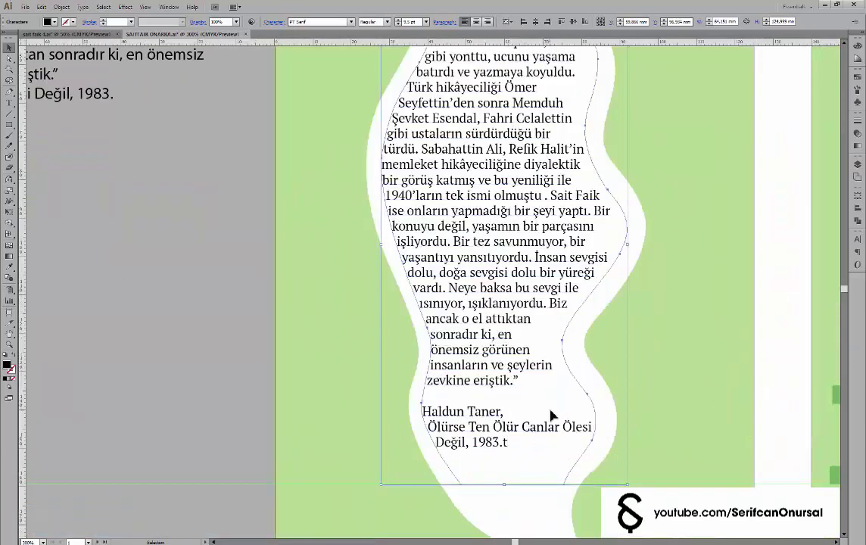
{"action": "triple_click", "coordinate": [551, 415]}
{"action": "left_click", "coordinate": [382, 42]}
{"action": "key", "text": "Escape"}
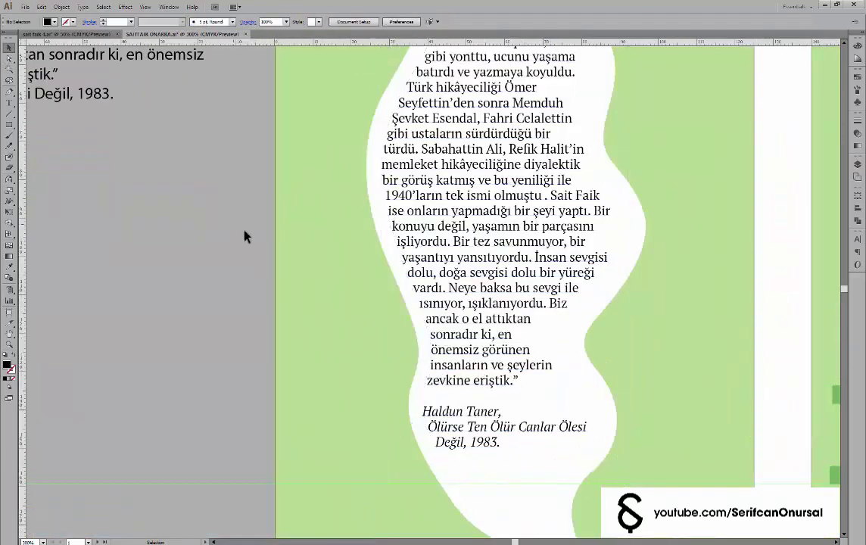
Add a blank line above the source line in the yellow blurb
{"action": "scroll", "coordinate": [245, 236], "scroll_direction": "down", "scroll_amount": 2}
{"action": "scroll", "coordinate": [595, 389], "scroll_direction": "up", "scroll_amount": 3}
{"action": "left_click_drag", "start_coordinate": [596, 389], "coordinate": [574, 405]}
{"action": "left_click", "coordinate": [447, 311]}
{"action": "key", "text": "Return"}
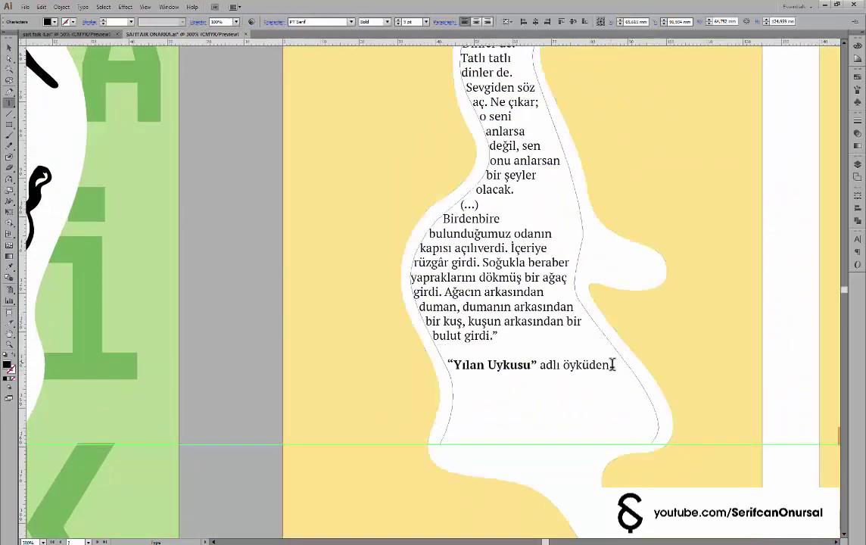
{"action": "left_click_drag", "start_coordinate": [611, 361], "coordinate": [446, 365]}
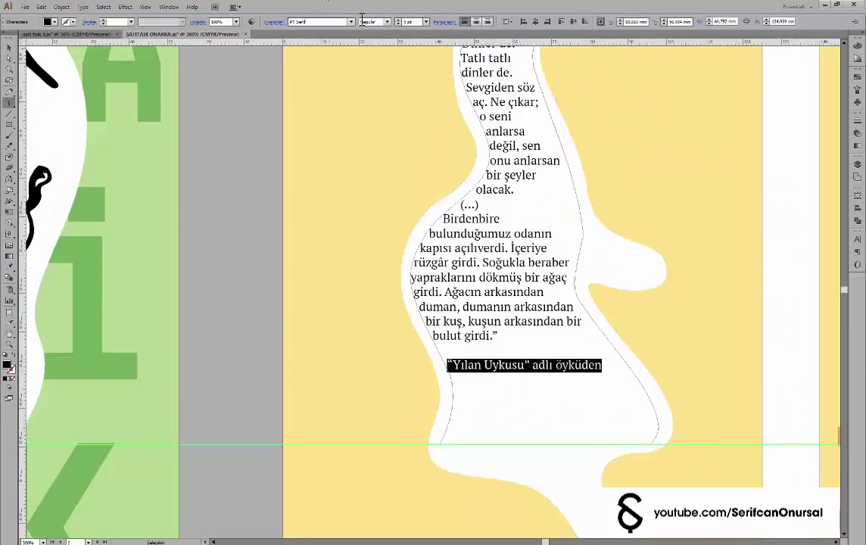
{"action": "key", "text": "Escape"}
{"action": "scroll", "coordinate": [215, 134], "scroll_direction": "down", "scroll_amount": 2}
Pan and zoom across the sheet to survey all the cover spreads
{"action": "scroll", "coordinate": [432, 267], "scroll_direction": "up", "scroll_amount": 3}
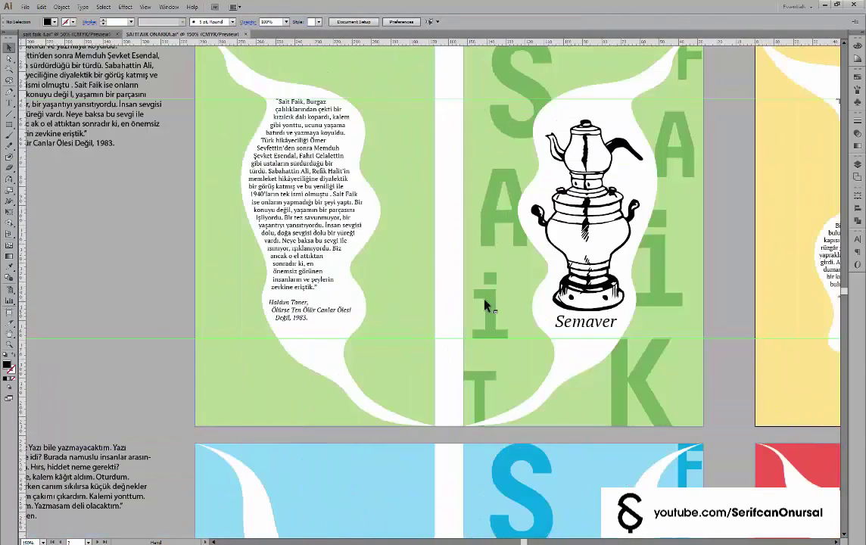
{"action": "scroll", "coordinate": [363, 296], "scroll_direction": "down", "scroll_amount": 3}
{"action": "scroll", "coordinate": [362, 296], "scroll_direction": "up", "scroll_amount": 2}
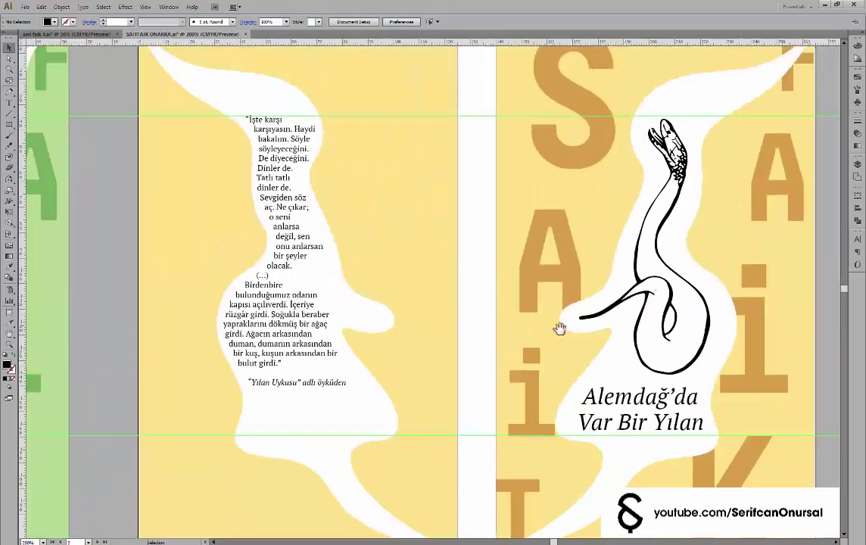
{"action": "scroll", "coordinate": [559, 328], "scroll_direction": "right", "scroll_amount": 2}
{"action": "scroll", "coordinate": [493, 396], "scroll_direction": "down", "scroll_amount": 1}
{"action": "scroll", "coordinate": [394, 330], "scroll_direction": "left", "scroll_amount": 5}
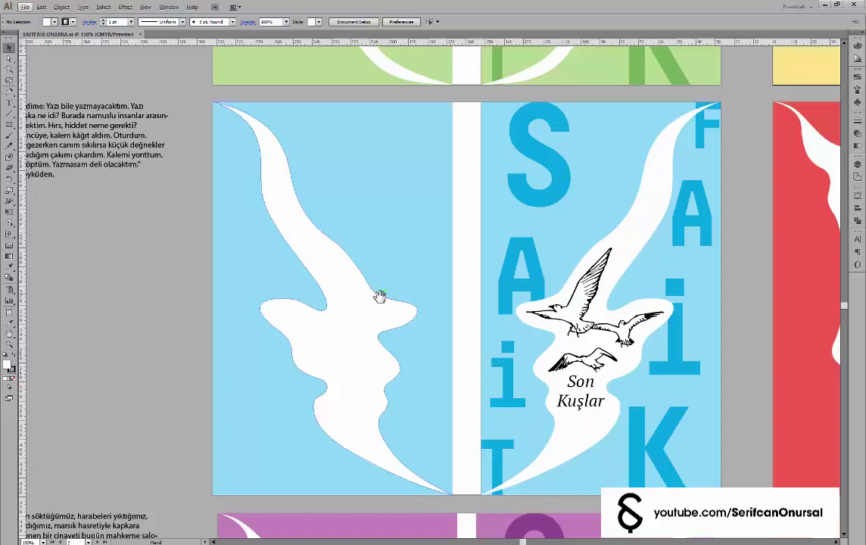
{"action": "left_click_drag", "start_coordinate": [380, 297], "coordinate": [460, 273]}
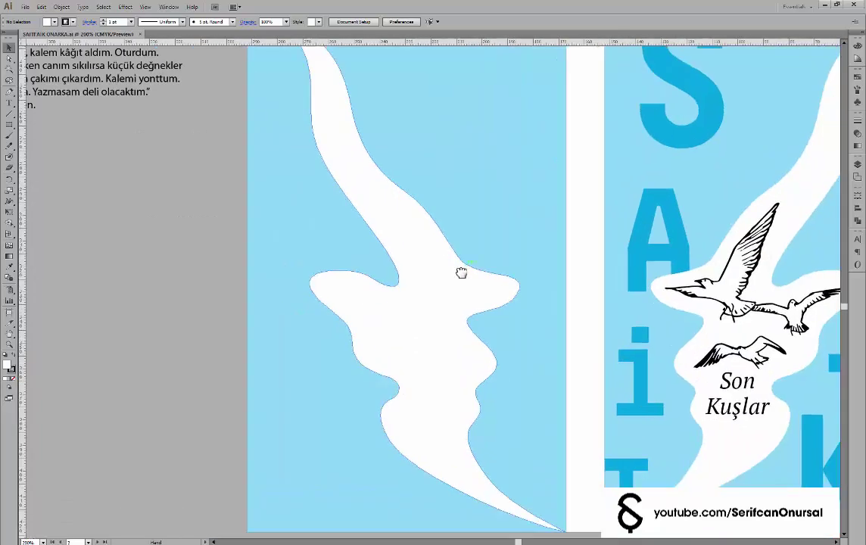
{"action": "key", "text": "ctrl+minus"}
{"action": "key", "text": "ctrl+minus"}
{"action": "left_click_drag", "start_coordinate": [341, 288], "coordinate": [296, 320]}
{"action": "key", "text": "ctrl+plus"}
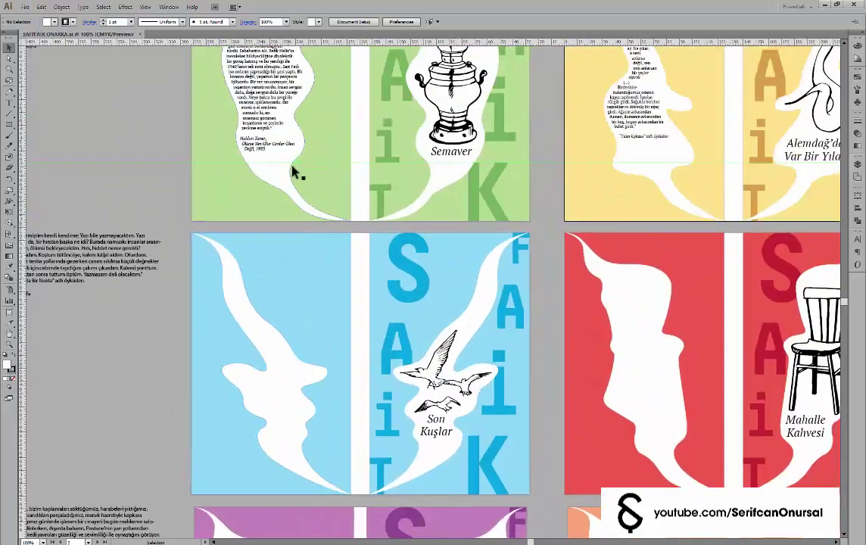
{"action": "scroll", "coordinate": [295, 171], "scroll_direction": "up", "scroll_amount": 2}
{"action": "scroll", "coordinate": [345, 301], "scroll_direction": "down", "scroll_amount": 3}
{"action": "scroll", "coordinate": [344, 302], "scroll_direction": "up", "scroll_amount": 1}
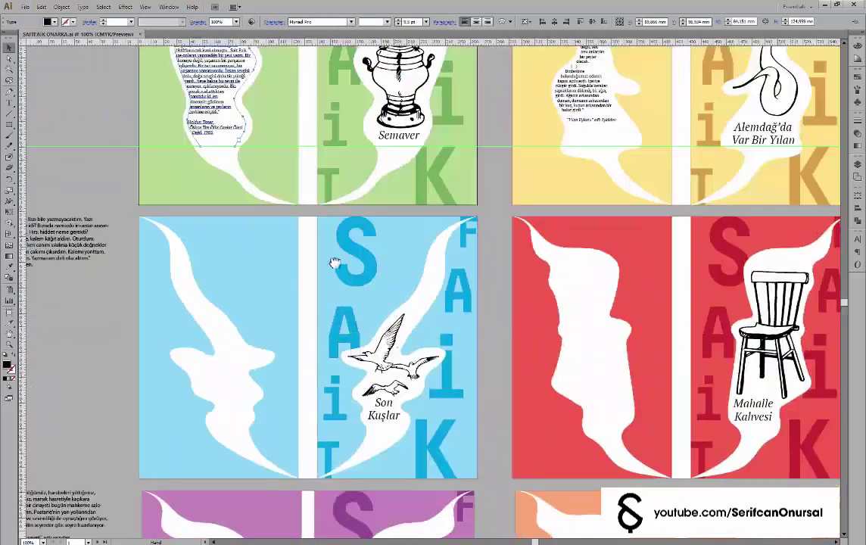
{"action": "key", "text": "ctrl+plus"}
{"action": "key", "text": "ctrl+plus"}
{"action": "key", "text": "Delete"}
{"action": "key", "text": "ctrl+minus"}
Delete the quote and white face shapes from the yellow, blue and purple back covers
{"action": "left_click", "coordinate": [559, 221]}
{"action": "key", "text": "Delete"}
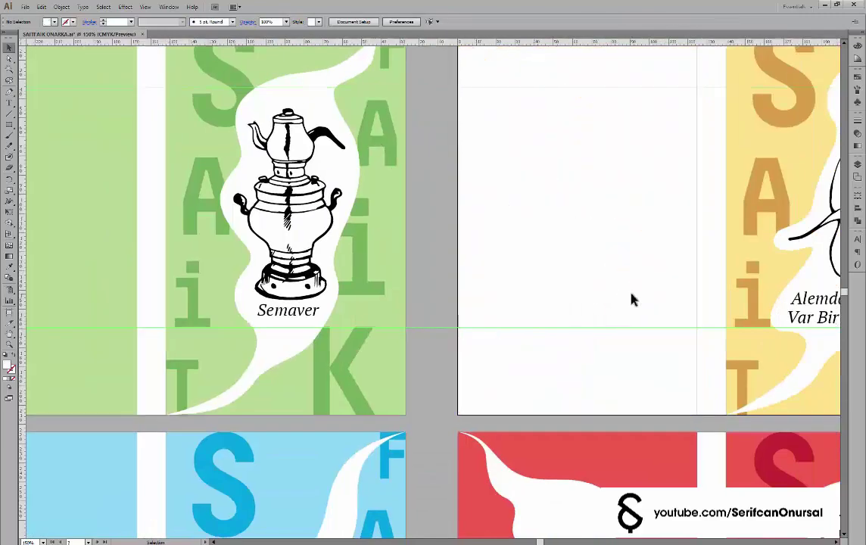
{"action": "key", "text": "ctrl+minus"}
{"action": "key", "text": "ctrl+plus"}
{"action": "left_click", "coordinate": [216, 382]}
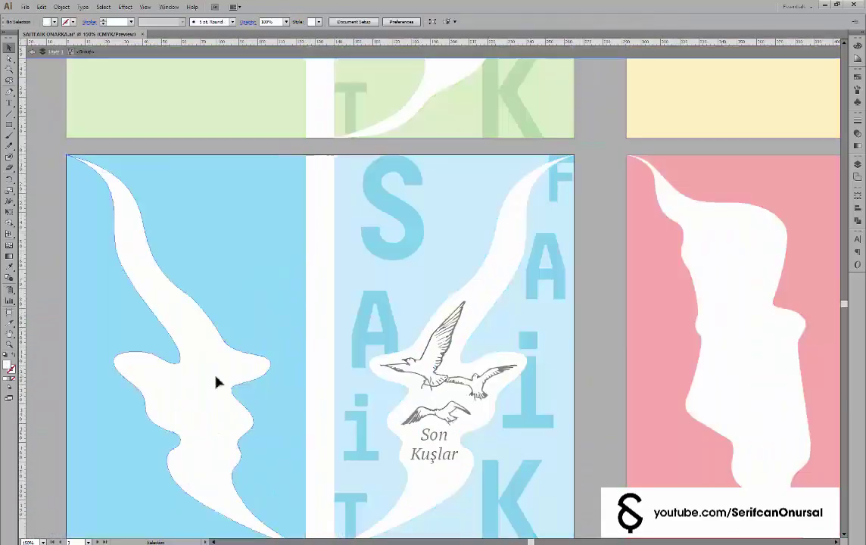
{"action": "key", "text": "Delete"}
{"action": "key", "text": "ctrl+minus"}
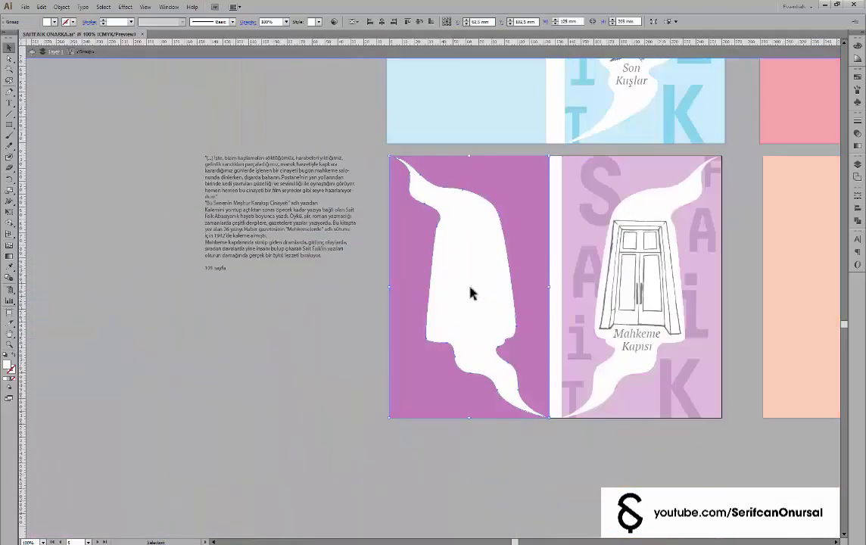
{"action": "left_click", "coordinate": [470, 294]}
{"action": "key", "text": "Delete"}
{"action": "key", "text": "ctrl+minus"}
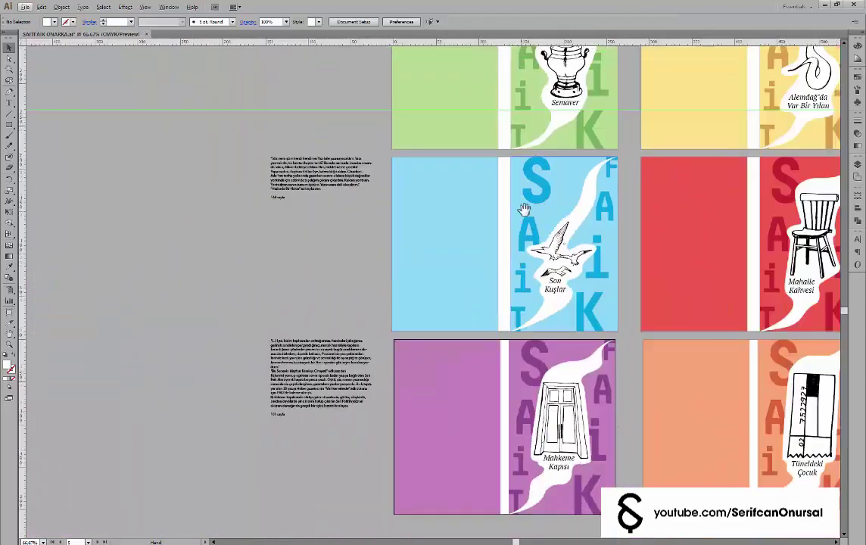
Centre the blue Son Kuşlar spread in view
{"action": "left_click_drag", "start_coordinate": [550, 246], "coordinate": [464, 246]}
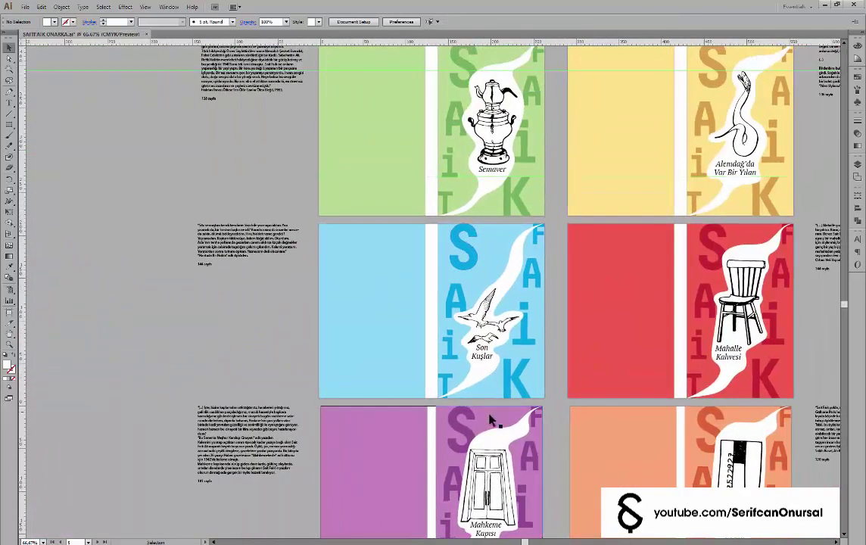
{"action": "scroll", "coordinate": [333, 290], "scroll_direction": "up", "scroll_amount": 1}
{"action": "scroll", "coordinate": [371, 242], "scroll_direction": "up", "scroll_amount": 1}
{"action": "scroll", "coordinate": [406, 165], "scroll_direction": "up", "scroll_amount": 1}
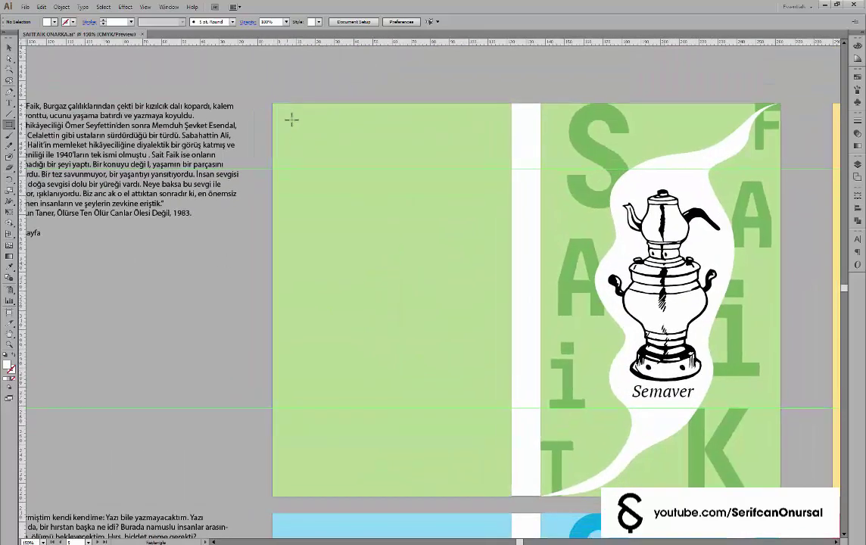
Create a 15 × 15 mm margin square
{"action": "left_click", "coordinate": [291, 119]}
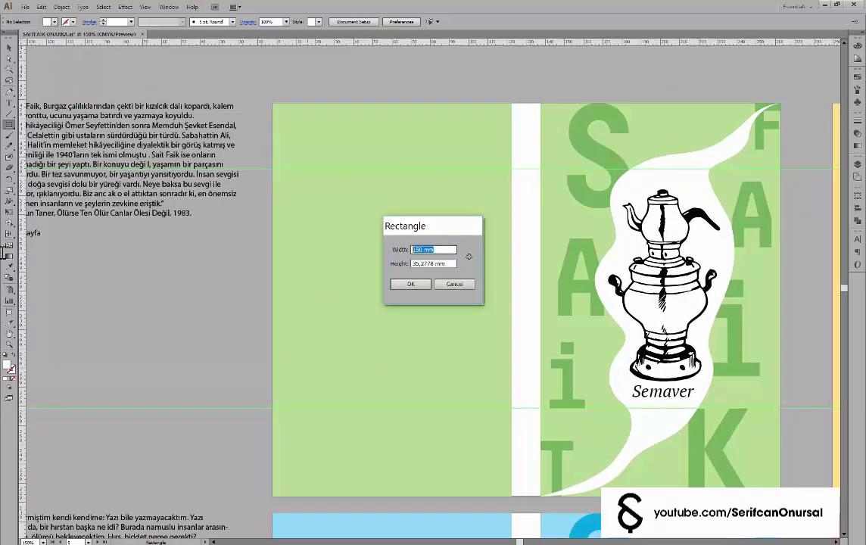
{"action": "type", "text": "15"}
{"action": "key", "text": "Tab"}
{"action": "type", "text": "15"}
{"action": "key", "text": "Return"}
Align the 15 mm square to the cover's top edge, checking it in Outline view
{"action": "left_click", "coordinate": [394, 22]}
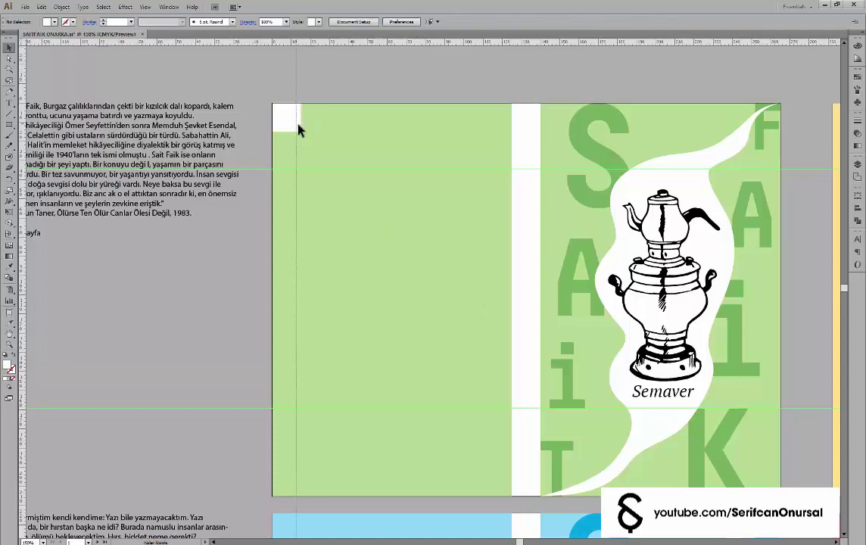
{"action": "scroll", "coordinate": [340, 106], "scroll_direction": "up", "scroll_amount": 3}
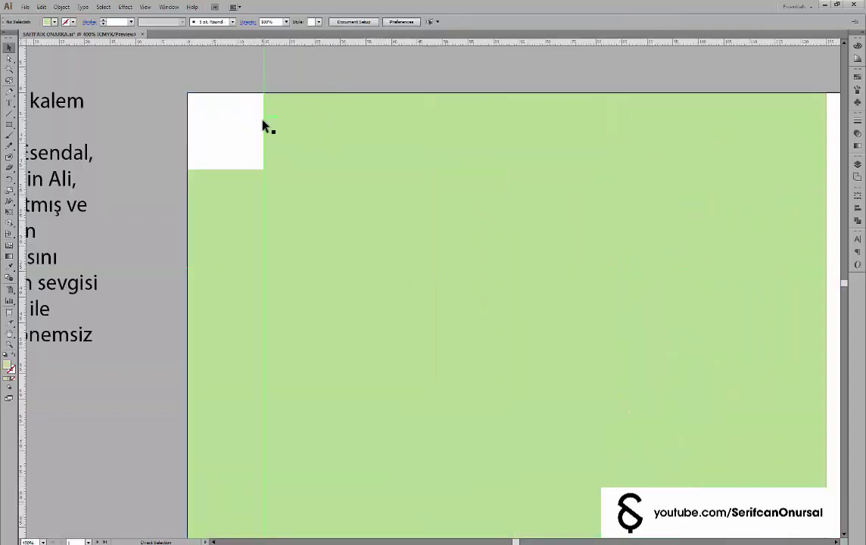
{"action": "key", "text": "ctrl+y"}
{"action": "left_click", "coordinate": [227, 135]}
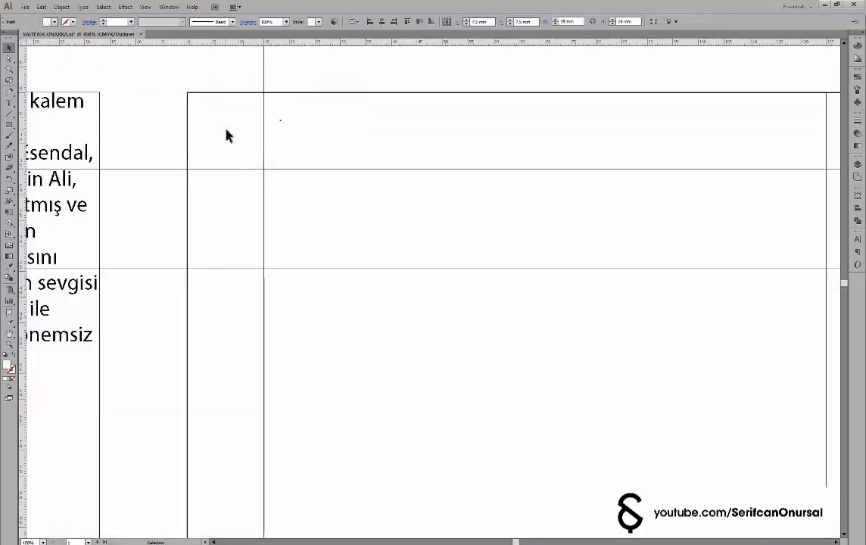
{"action": "key", "text": "ctrl+y"}
{"action": "scroll", "coordinate": [227, 136], "scroll_direction": "down", "scroll_amount": 1}
{"action": "scroll", "coordinate": [329, 178], "scroll_direction": "down", "scroll_amount": 1}
{"action": "scroll", "coordinate": [242, 84], "scroll_direction": "down", "scroll_amount": 1}
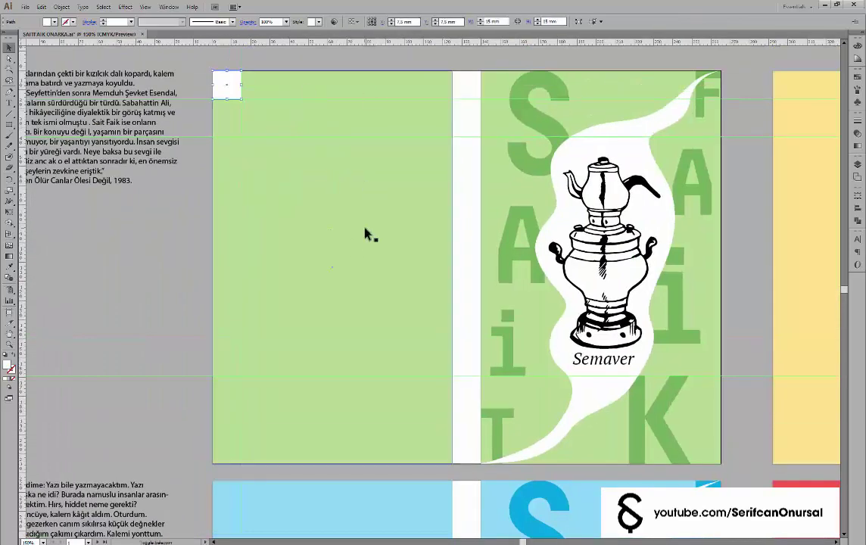
Move the square to the cover's bottom-right corner and verify alignment in Outline view
{"action": "mouse_move", "coordinate": [227, 85]}
{"action": "left_mouse_down"}
{"action": "mouse_move", "coordinate": [437, 85]}
{"action": "mouse_move", "coordinate": [438, 448]}
{"action": "left_mouse_up"}
{"action": "scroll", "coordinate": [466, 331], "scroll_direction": "down", "scroll_amount": 2}
{"action": "scroll", "coordinate": [402, 116], "scroll_direction": "up", "scroll_amount": 3}
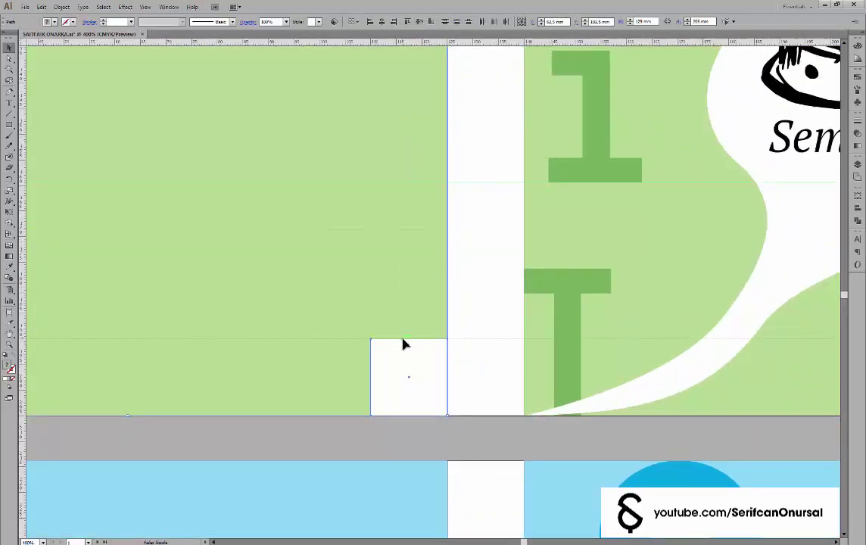
{"action": "key", "text": "ctrl+shift+a"}
{"action": "key", "text": "ctrl+y"}
{"action": "scroll", "coordinate": [371, 378], "scroll_direction": "up", "scroll_amount": 1}
{"action": "scroll", "coordinate": [371, 377], "scroll_direction": "down", "scroll_amount": 1}
{"action": "key", "text": "ctrl+y"}
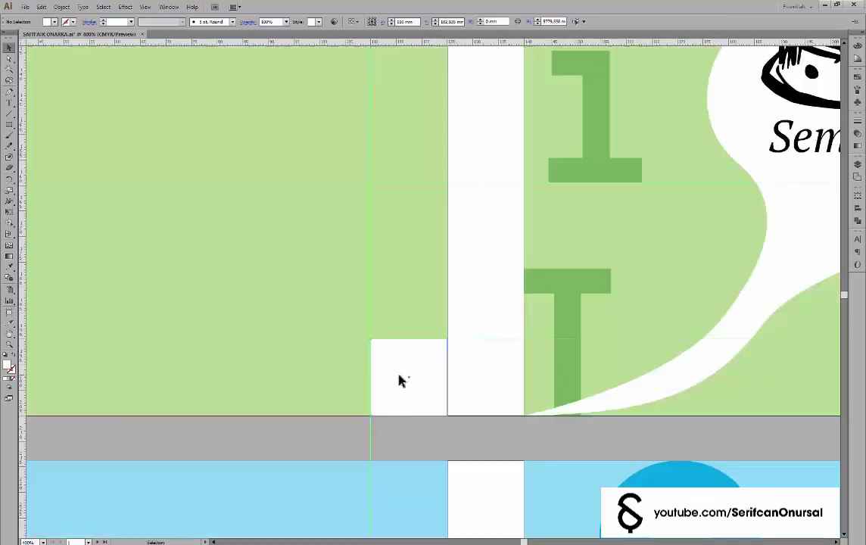
{"action": "scroll", "coordinate": [398, 381], "scroll_direction": "down", "scroll_amount": 2}
{"action": "scroll", "coordinate": [470, 280], "scroll_direction": "up", "scroll_amount": 1}
{"action": "left_click_drag", "start_coordinate": [214, 193], "coordinate": [253, 188]}
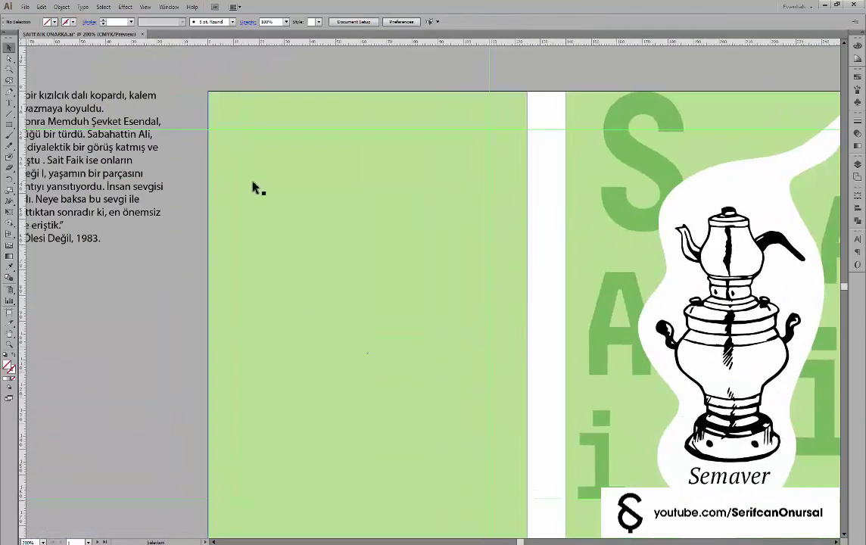
Draw a white-filled rectangle inside the margins on the Semaver back cover
{"action": "key", "text": "ctrl+y"}
{"action": "left_click_drag", "start_coordinate": [247, 131], "coordinate": [489, 499]}
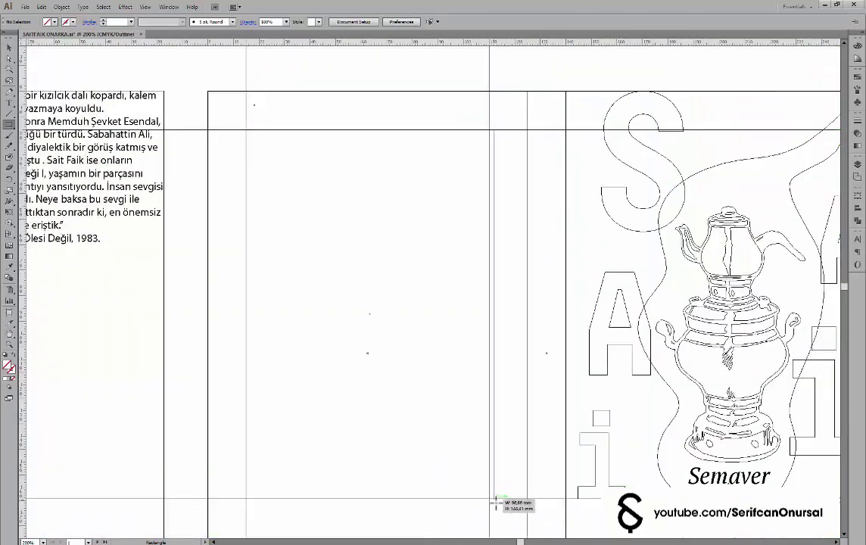
{"action": "key", "text": "ctrl+y"}
{"action": "left_click", "coordinate": [18, 36]}
{"action": "scroll", "coordinate": [489, 276], "scroll_direction": "down", "scroll_amount": 1}
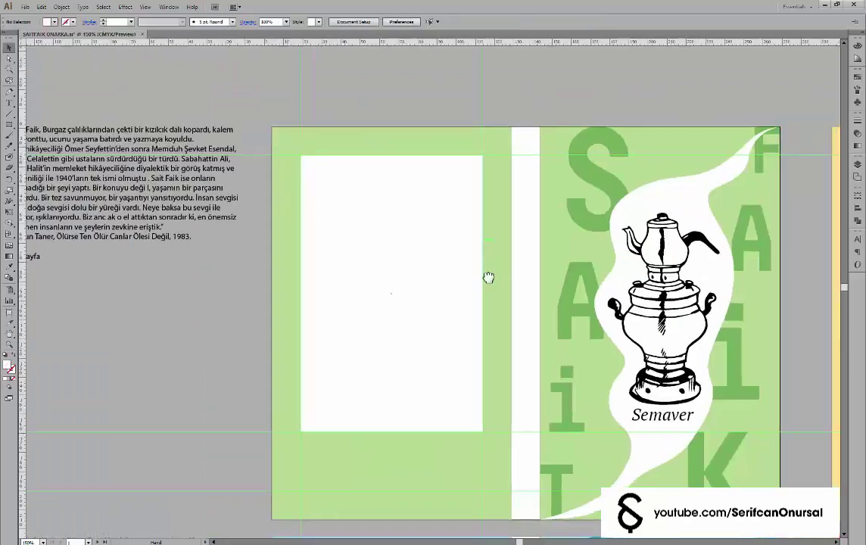
{"action": "scroll", "coordinate": [93, 345], "scroll_direction": "down", "scroll_amount": 2}
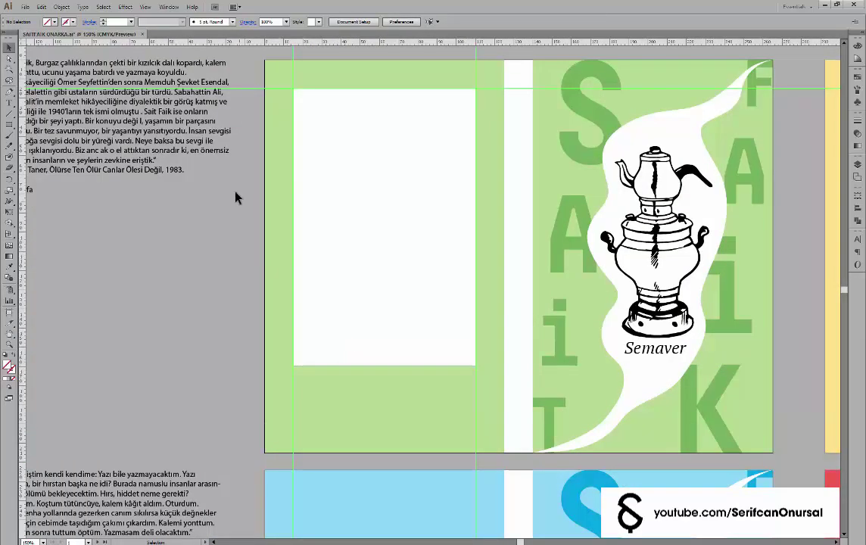
{"action": "left_click_drag", "start_coordinate": [159, 272], "coordinate": [195, 308]}
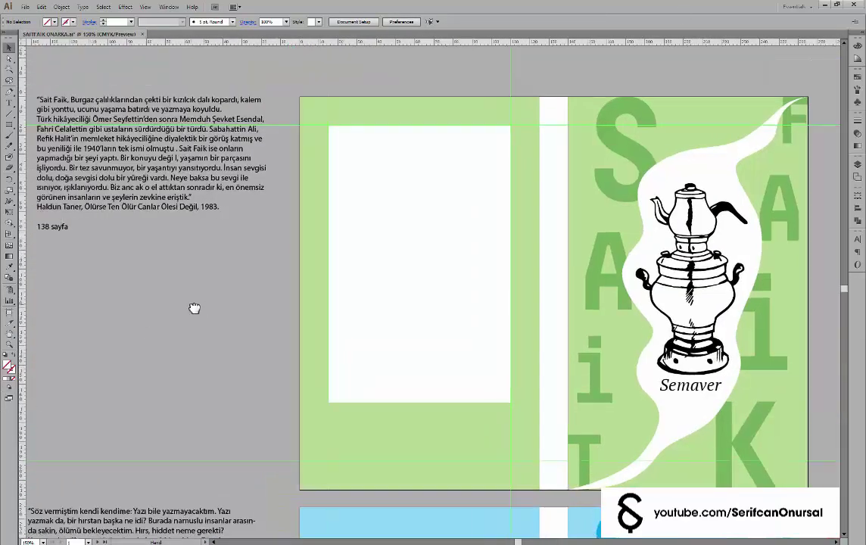
{"action": "left_click", "coordinate": [377, 225]}
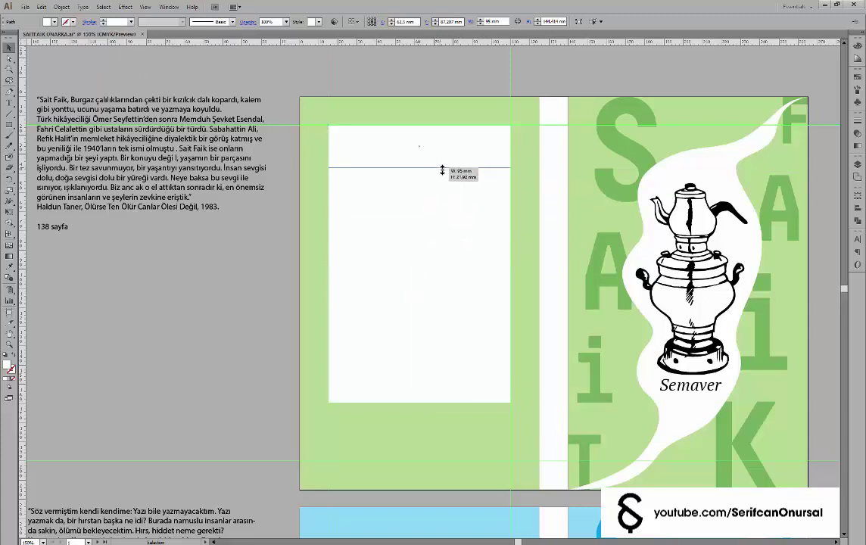
Shorten the white rectangle into a header strip
{"action": "left_click_drag", "start_coordinate": [442, 170], "coordinate": [441, 173]}
{"action": "left_click", "coordinate": [54, 21]}
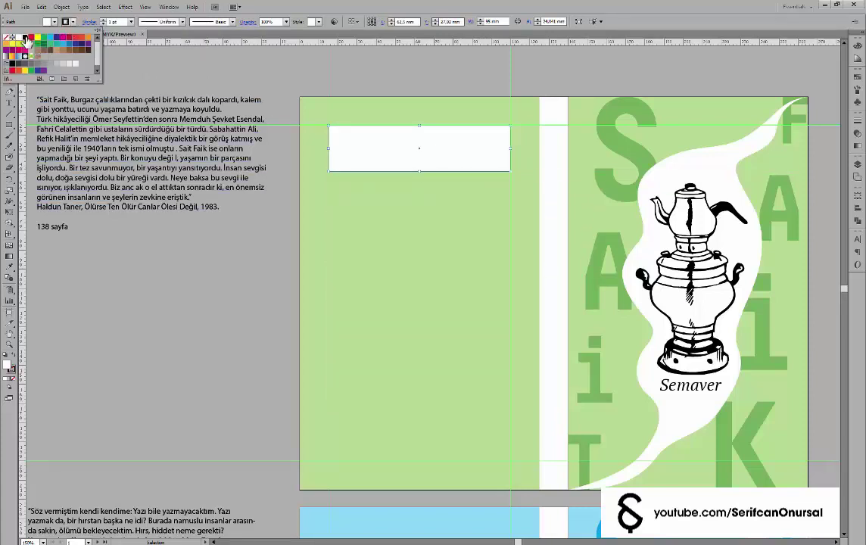
{"action": "left_click", "coordinate": [150, 367]}
Make a small sample rectangle with white fill and the SAiT letters' green
{"action": "left_click_drag", "start_coordinate": [112, 331], "coordinate": [108, 328]}
{"action": "key", "text": "i"}
{"action": "left_click", "coordinate": [602, 288]}
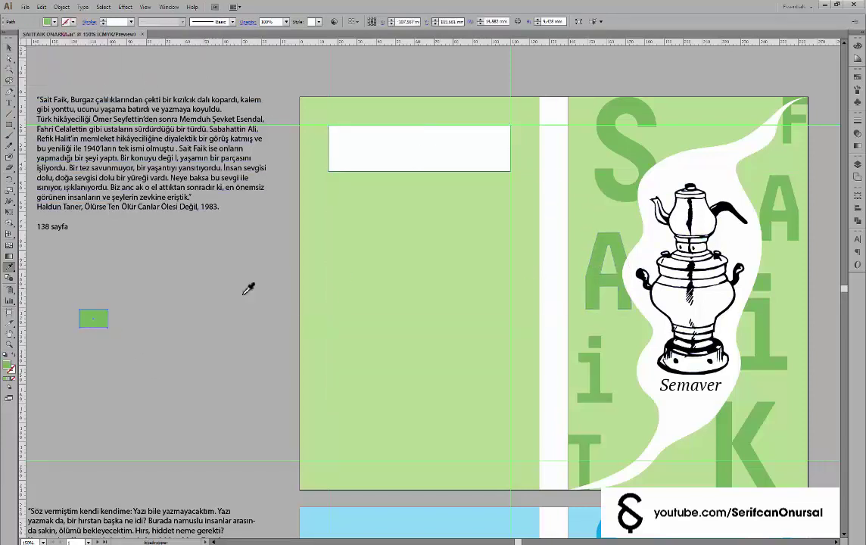
{"action": "key", "text": "slash"}
{"action": "left_click", "coordinate": [49, 21]}
{"action": "left_click", "coordinate": [22, 34]}
Give the header rectangle a 10 pt green stroke aligned to the inside
{"action": "left_click", "coordinate": [113, 222]}
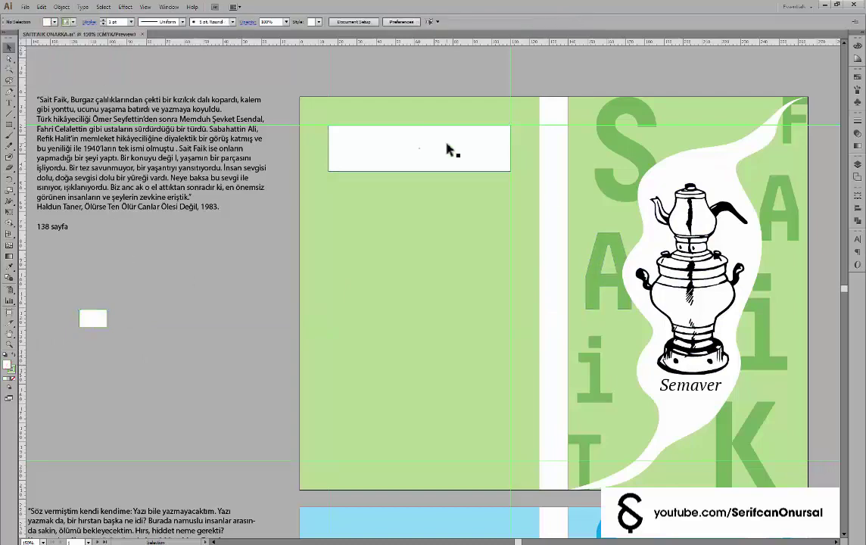
{"action": "left_click", "coordinate": [452, 148]}
{"action": "key", "text": "ctrl+plus"}
{"action": "key", "text": "ctrl+plus"}
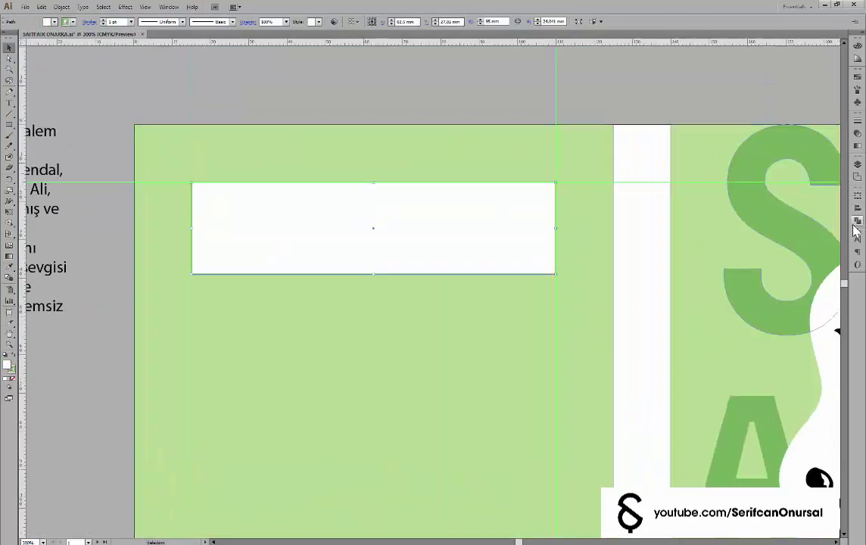
{"action": "left_click", "coordinate": [859, 121]}
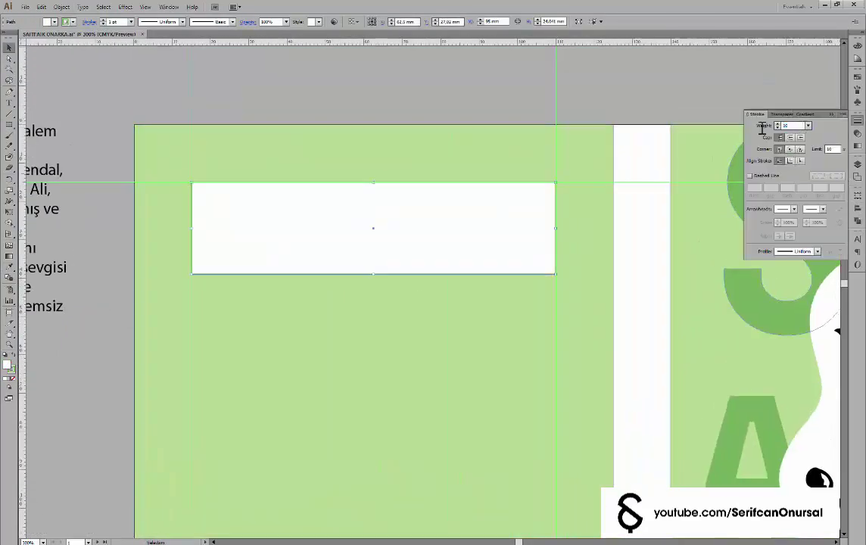
{"action": "key", "text": "Return"}
{"action": "left_click", "coordinate": [790, 160]}
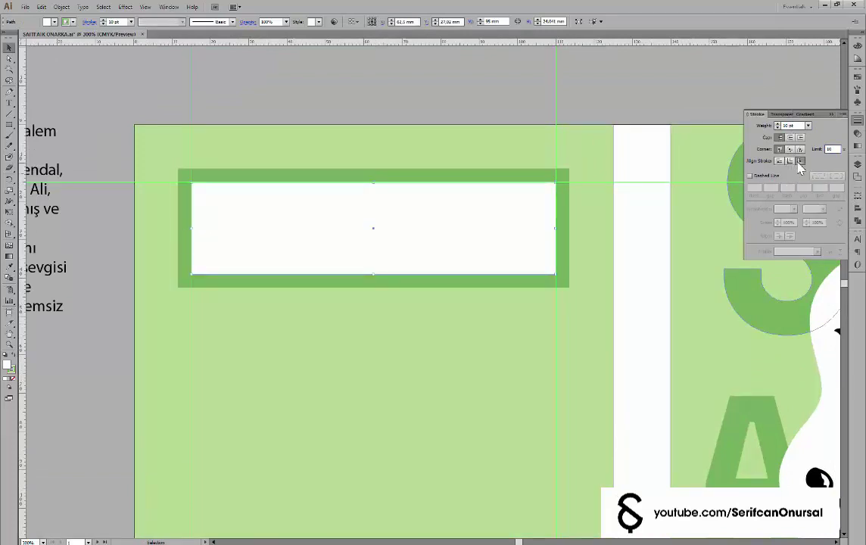
{"action": "left_click", "coordinate": [789, 161]}
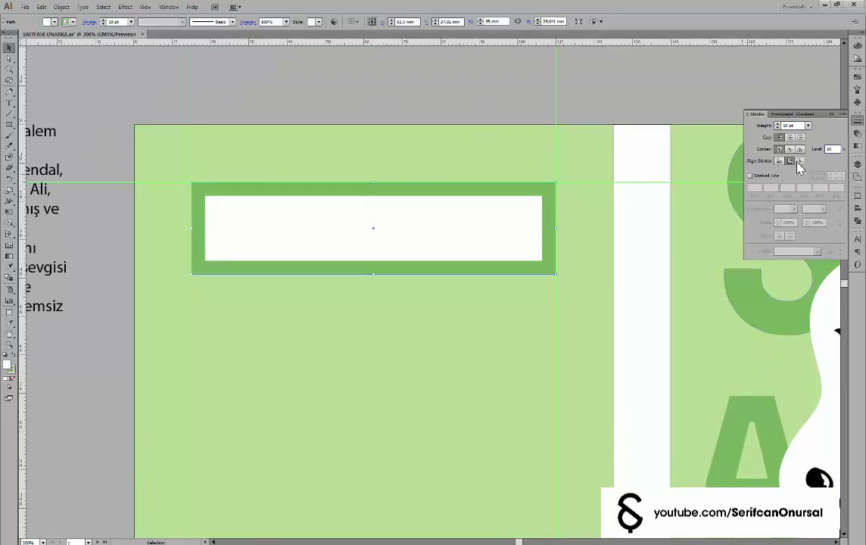
{"action": "scroll", "coordinate": [451, 91], "scroll_direction": "down", "scroll_amount": 1}
{"action": "left_click", "coordinate": [397, 106]}
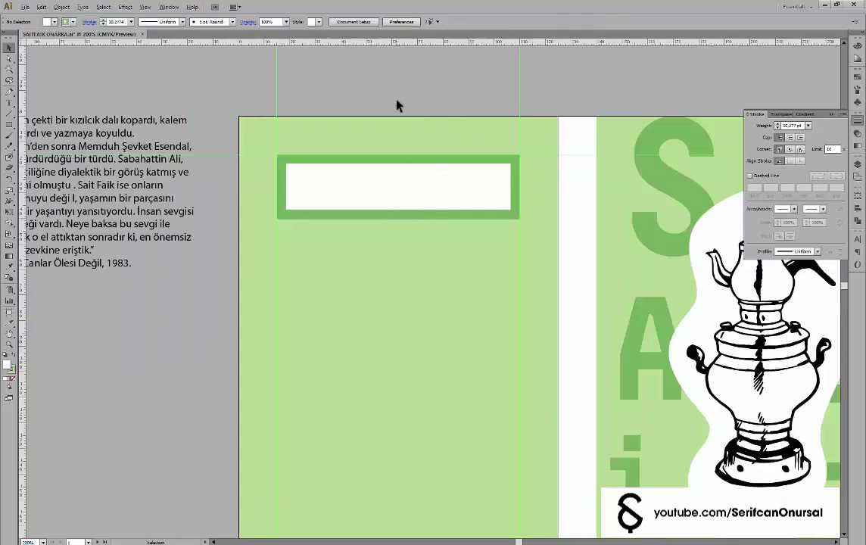
Copy the header box below itself and resize the copy into a tall column
{"action": "scroll", "coordinate": [397, 106], "scroll_direction": "down", "scroll_amount": 1}
{"action": "left_click", "coordinate": [404, 170]}
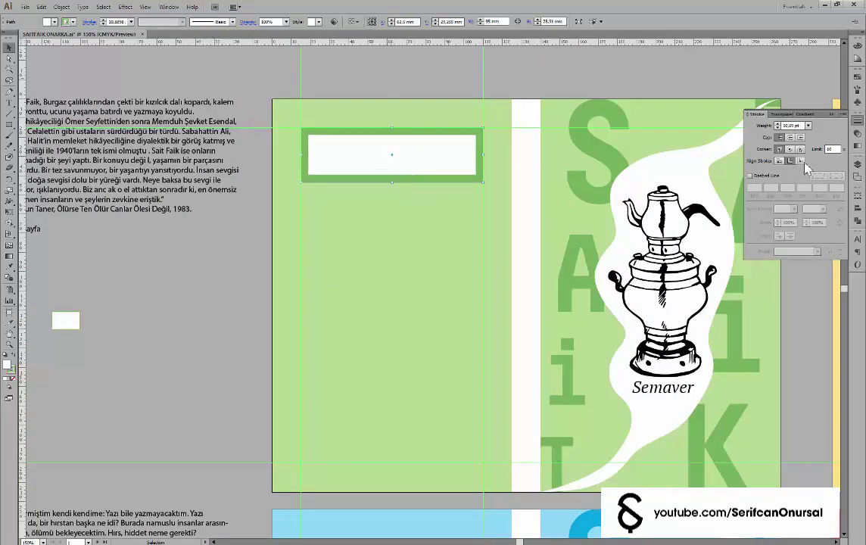
{"action": "left_click_drag", "start_coordinate": [417, 159], "coordinate": [418, 233]}
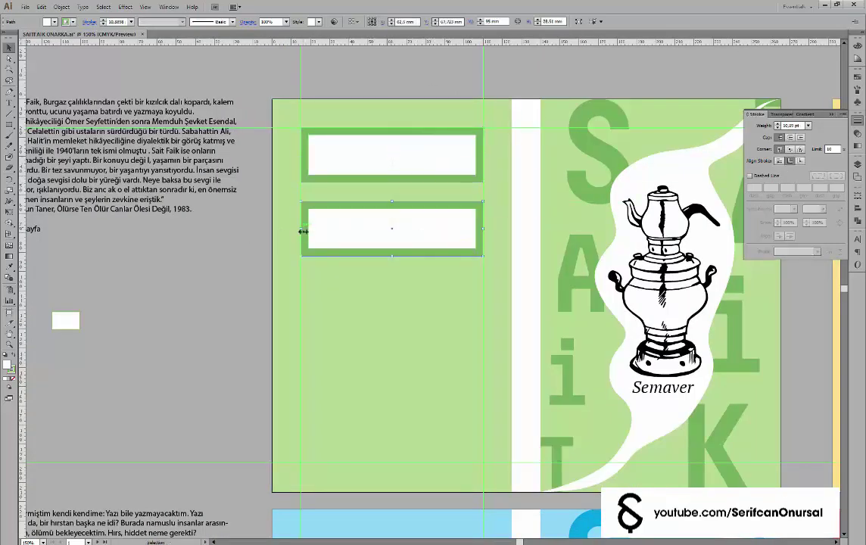
{"action": "double_click", "coordinate": [10, 195]}
{"action": "key", "text": "Return"}
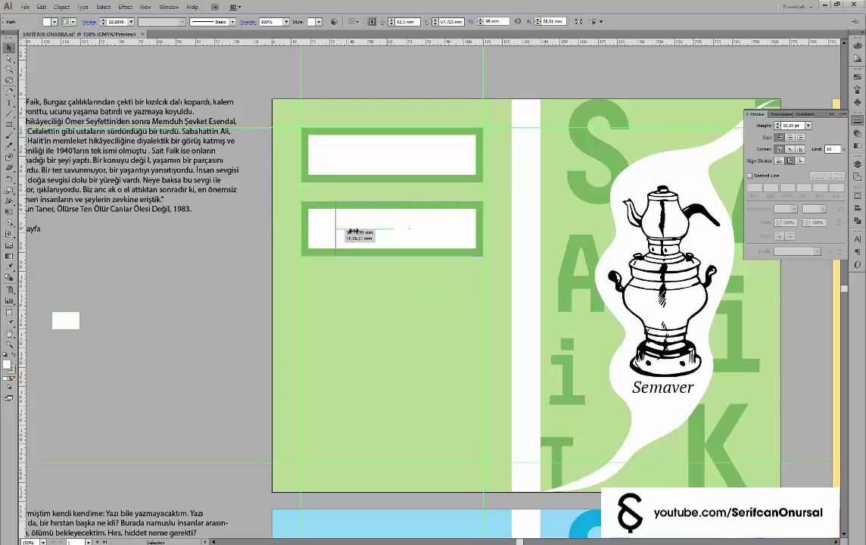
{"action": "left_click_drag", "start_coordinate": [353, 231], "coordinate": [389, 229]}
{"action": "left_click_drag", "start_coordinate": [430, 456], "coordinate": [429, 448]}
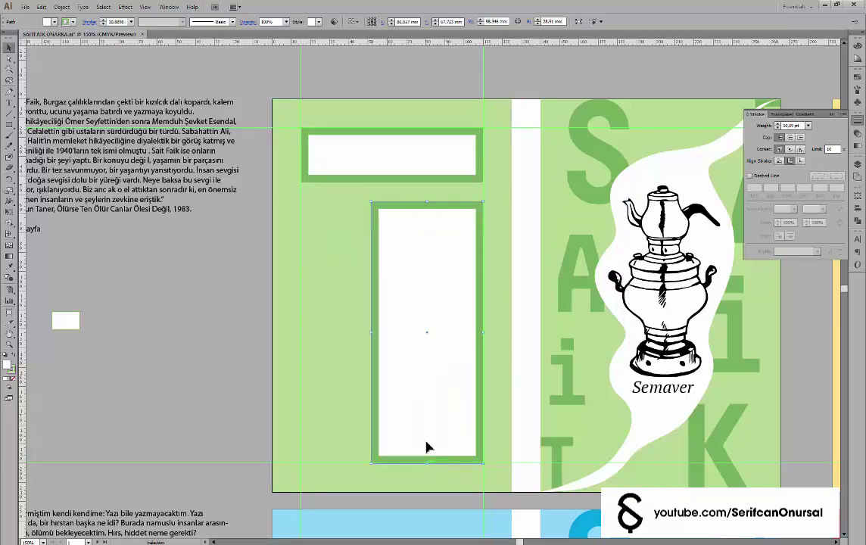
Stretch the column's top edge up to meet the header box in Outline view
{"action": "scroll", "coordinate": [432, 207], "scroll_direction": "up", "scroll_amount": 1}
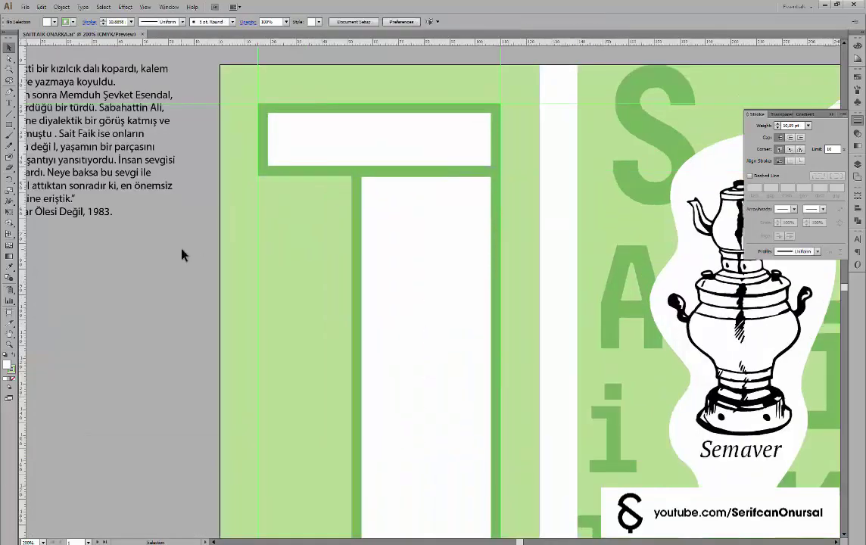
{"action": "scroll", "coordinate": [375, 236], "scroll_direction": "up", "scroll_amount": 3}
{"action": "key", "text": "ctrl+y"}
{"action": "left_click_drag", "start_coordinate": [514, 168], "coordinate": [514, 189]}
{"action": "key", "text": "ctrl+y"}
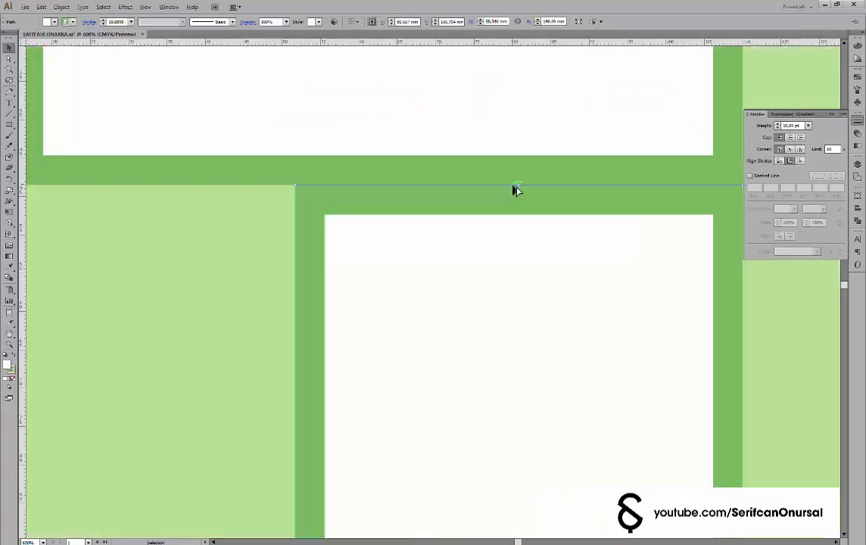
{"action": "key", "text": "ctrl+minus"}
{"action": "key", "text": "ctrl+minus"}
Switch the header stroke to Outside and back to Inside, nudging the column's edge
{"action": "left_click", "coordinate": [801, 160]}
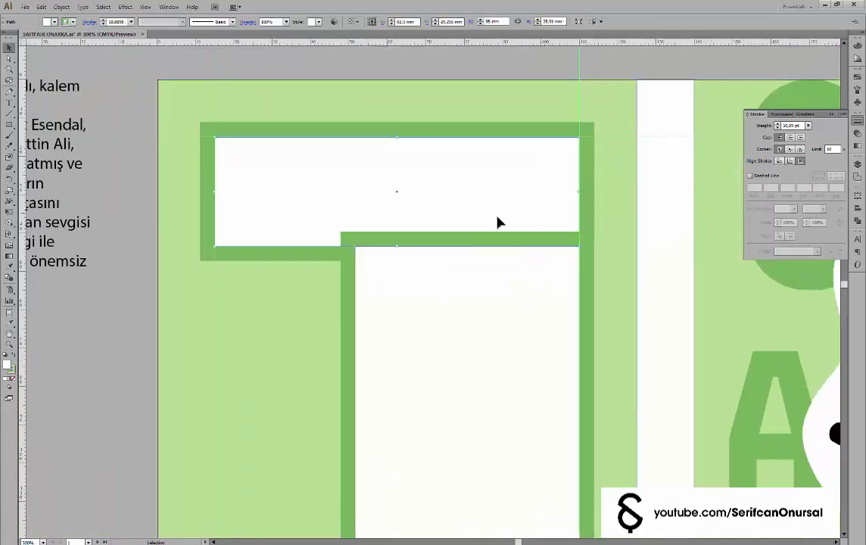
{"action": "key", "text": "ctrl+y"}
{"action": "key", "text": "ctrl+y"}
{"action": "left_click", "coordinate": [790, 161]}
{"action": "mouse_move", "coordinate": [577, 275]}
{"action": "left_mouse_down"}
{"action": "mouse_move", "coordinate": [566, 235]}
{"action": "mouse_move", "coordinate": [577, 234]}
{"action": "left_mouse_up"}
{"action": "scroll", "coordinate": [576, 293], "scroll_direction": "up", "scroll_amount": 5}
{"action": "scroll", "coordinate": [576, 234], "scroll_direction": "down", "scroll_amount": 5}
{"action": "scroll", "coordinate": [568, 246], "scroll_direction": "down", "scroll_amount": 2}
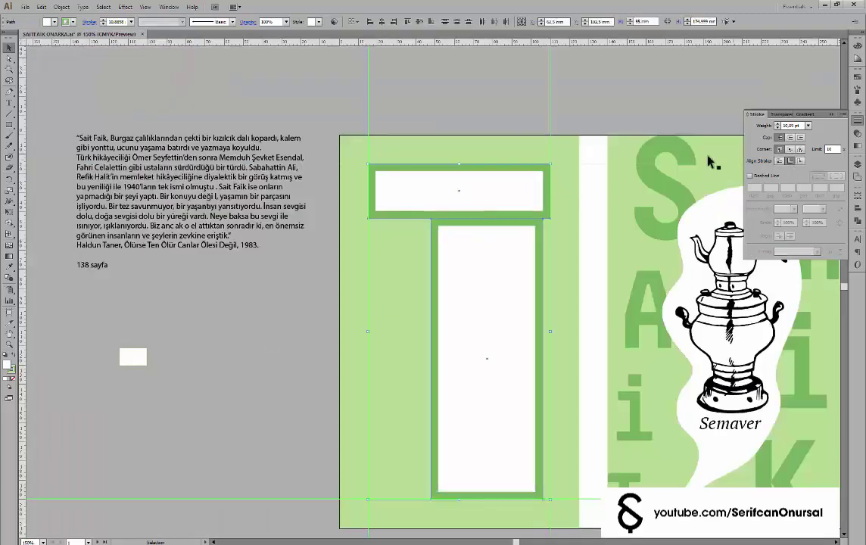
Align the column rectangle's side and top edges with the guides, checking in Outline view
{"action": "scroll", "coordinate": [557, 162], "scroll_direction": "up", "scroll_amount": 1}
{"action": "key", "text": "ctrl+y"}
{"action": "left_click_drag", "start_coordinate": [537, 274], "coordinate": [545, 274]}
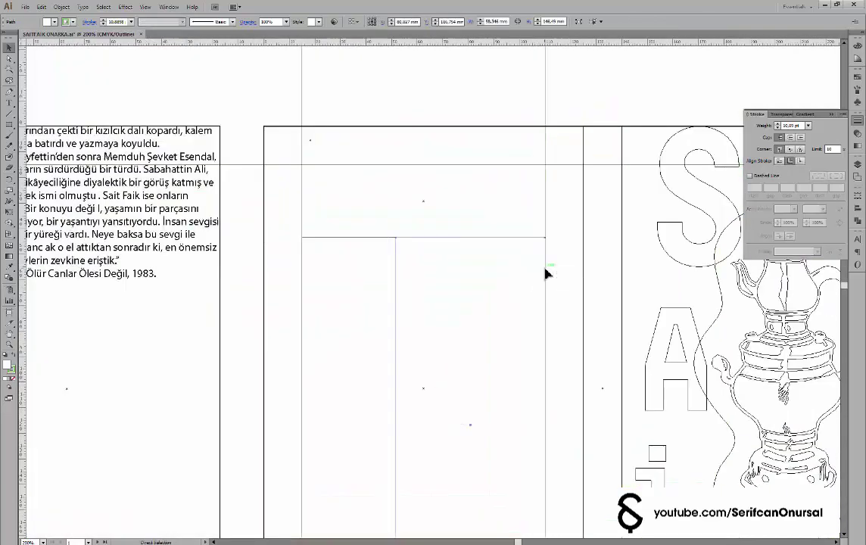
{"action": "key", "text": "ctrl+y"}
{"action": "scroll", "coordinate": [500, 227], "scroll_direction": "up", "scroll_amount": 2}
{"action": "left_click_drag", "start_coordinate": [512, 209], "coordinate": [505, 281]}
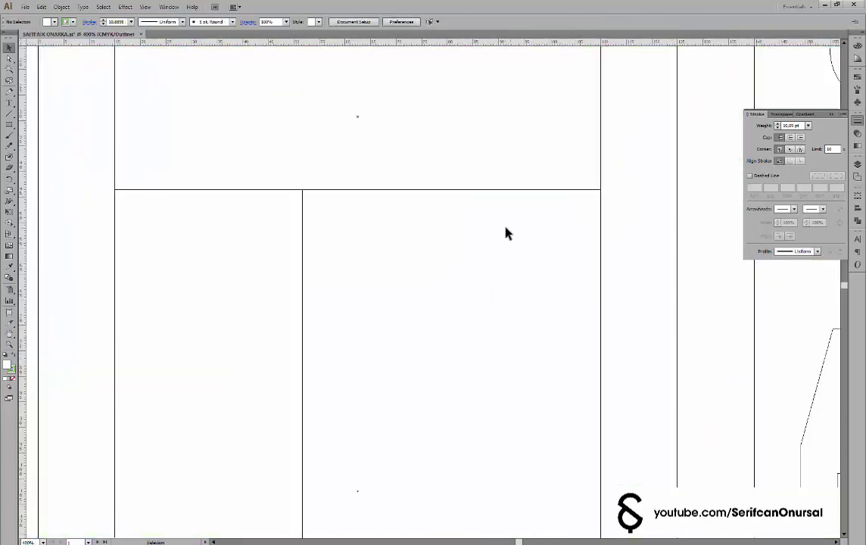
{"action": "left_click_drag", "start_coordinate": [411, 255], "coordinate": [412, 242]}
{"action": "scroll", "coordinate": [409, 189], "scroll_direction": "up", "scroll_amount": 3}
{"action": "mouse_move", "coordinate": [484, 187]}
{"action": "left_mouse_down"}
{"action": "mouse_move", "coordinate": [483, 199]}
{"action": "mouse_move", "coordinate": [518, 165]}
{"action": "left_mouse_up"}
Snap the column rectangle's bottom edge to its guide
{"action": "scroll", "coordinate": [520, 158], "scroll_direction": "down", "scroll_amount": 4}
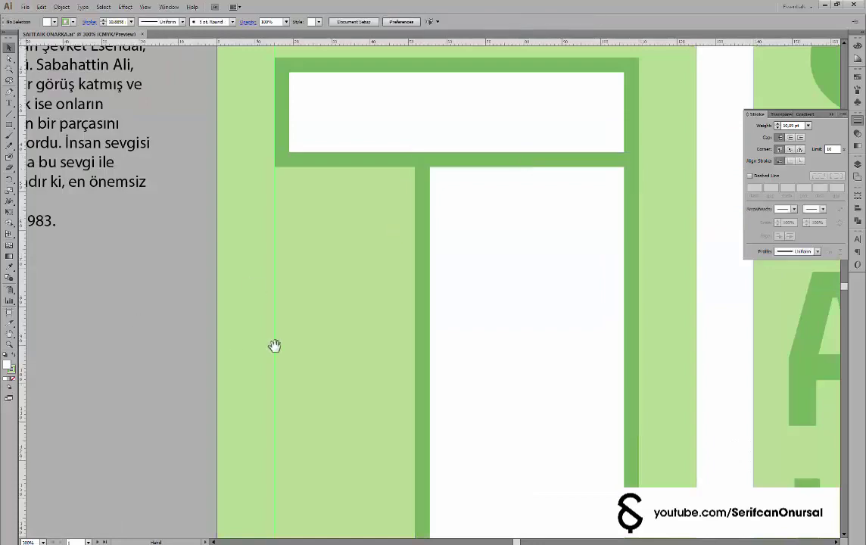
{"action": "scroll", "coordinate": [274, 346], "scroll_direction": "down", "scroll_amount": 5}
{"action": "key", "text": "ctrl+y"}
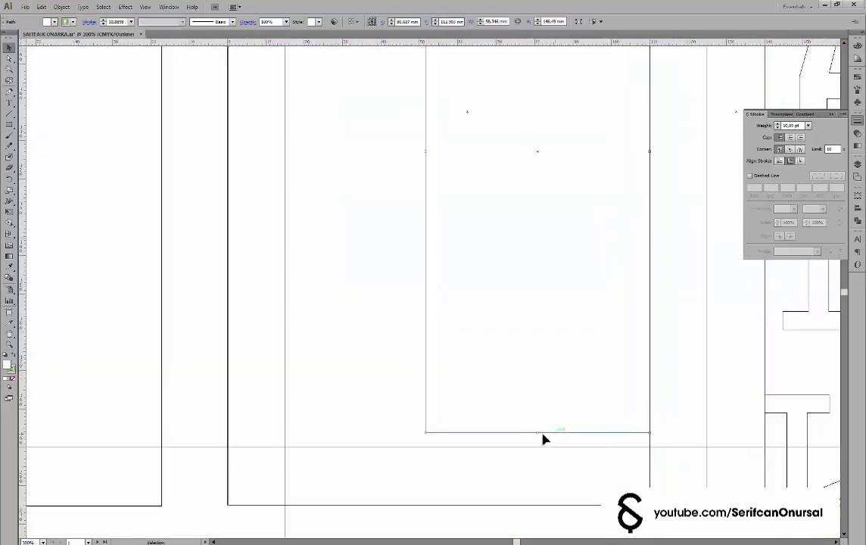
{"action": "left_click_drag", "start_coordinate": [543, 439], "coordinate": [537, 446]}
{"action": "key", "text": "ctrl+y"}
{"action": "scroll", "coordinate": [541, 430], "scroll_direction": "down", "scroll_amount": 4}
{"action": "scroll", "coordinate": [536, 298], "scroll_direction": "up", "scroll_amount": 1}
Move the green band path down so its top edge sits on the guide
{"action": "key", "text": "ctrl+shift+a"}
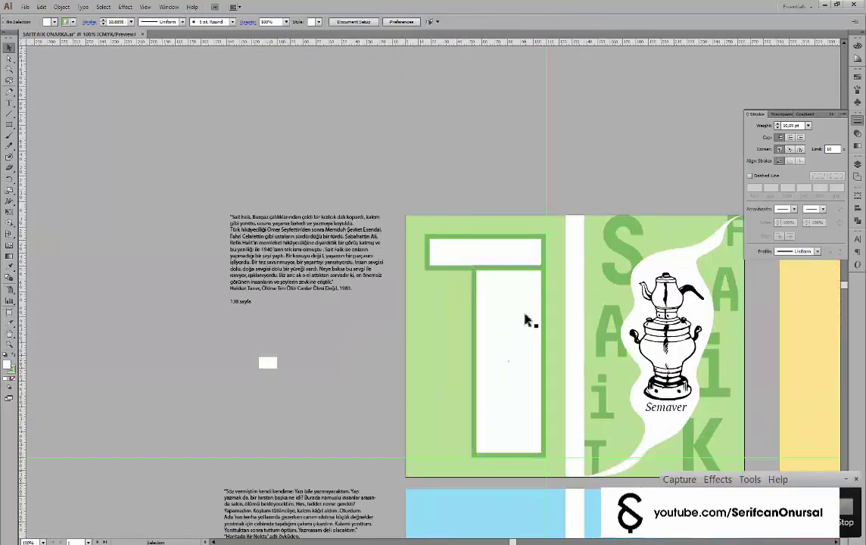
{"action": "scroll", "coordinate": [531, 319], "scroll_direction": "up", "scroll_amount": 1}
{"action": "scroll", "coordinate": [499, 282], "scroll_direction": "up", "scroll_amount": 1}
{"action": "scroll", "coordinate": [456, 277], "scroll_direction": "up", "scroll_amount": 2}
{"action": "scroll", "coordinate": [377, 212], "scroll_direction": "up", "scroll_amount": 2}
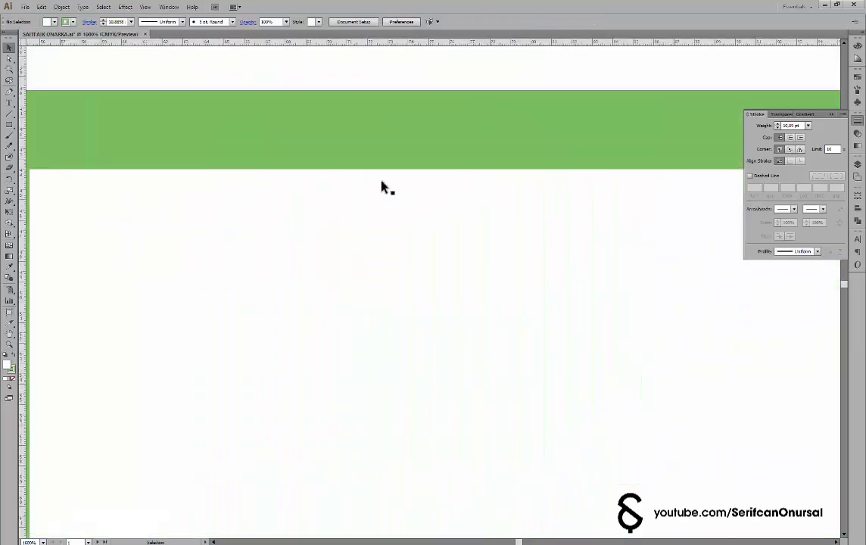
{"action": "scroll", "coordinate": [530, 265], "scroll_direction": "up", "scroll_amount": 3}
{"action": "left_click", "coordinate": [530, 265]}
{"action": "key", "text": "ctrl+y"}
{"action": "key", "text": "ctrl+y"}
{"action": "left_click_drag", "start_coordinate": [724, 214], "coordinate": [723, 224]}
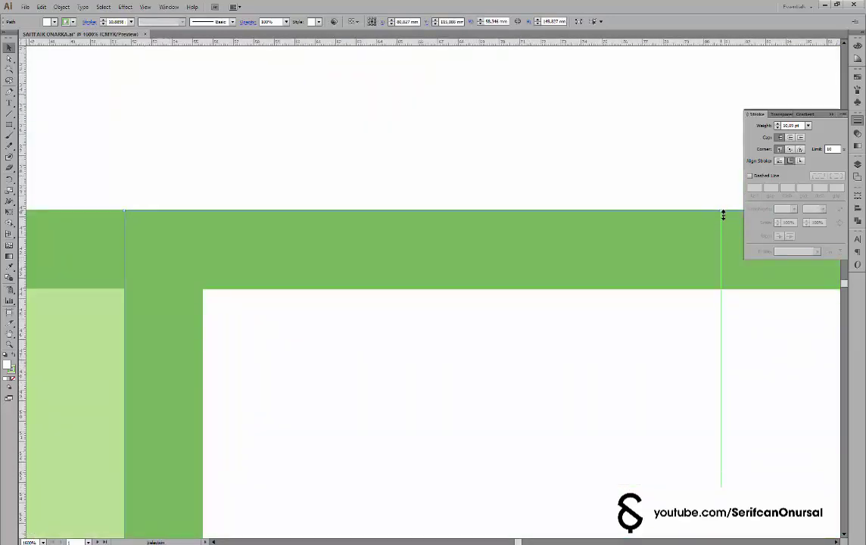
{"action": "scroll", "coordinate": [723, 213], "scroll_direction": "up", "scroll_amount": 4}
{"action": "left_click_drag", "start_coordinate": [558, 184], "coordinate": [558, 206]}
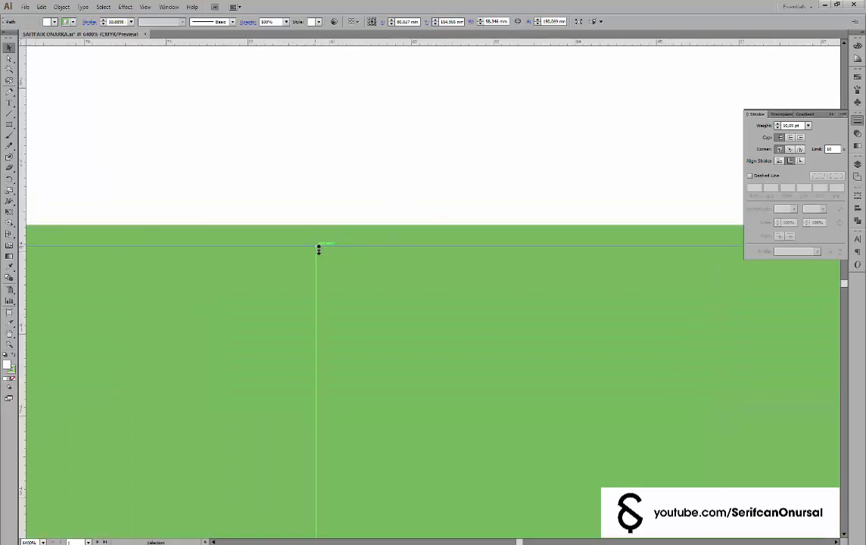
{"action": "left_click_drag", "start_coordinate": [323, 228], "coordinate": [323, 228]}
{"action": "scroll", "coordinate": [331, 314], "scroll_direction": "down", "scroll_amount": 5}
{"action": "scroll", "coordinate": [225, 322], "scroll_direction": "down", "scroll_amount": 3}
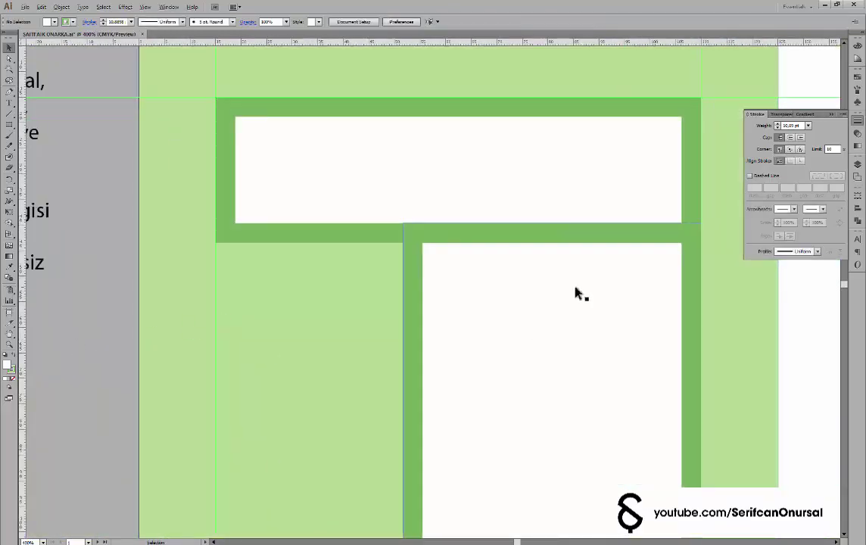
{"action": "scroll", "coordinate": [576, 294], "scroll_direction": "down", "scroll_amount": 3}
Give the empty inner rectangle no fill and inset it within the tall column
{"action": "key", "text": "ctrl+y"}
{"action": "left_click", "coordinate": [470, 217]}
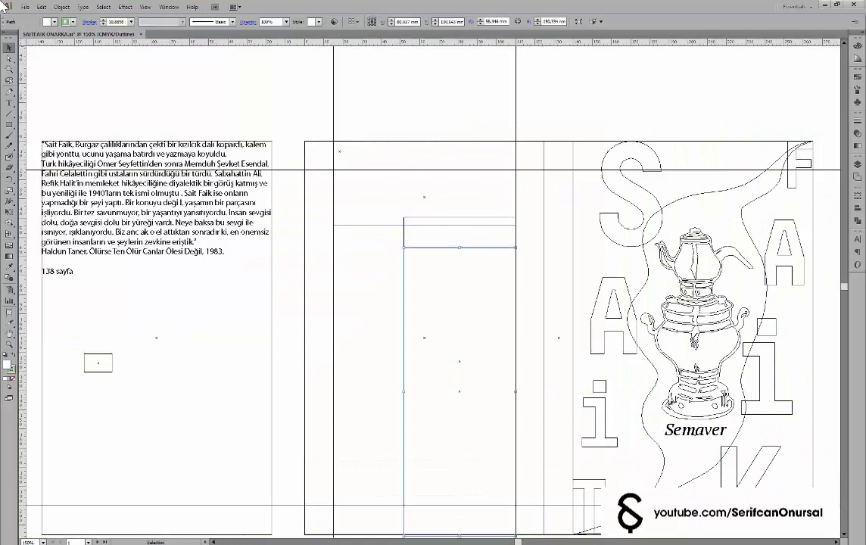
{"action": "left_click", "coordinate": [55, 22]}
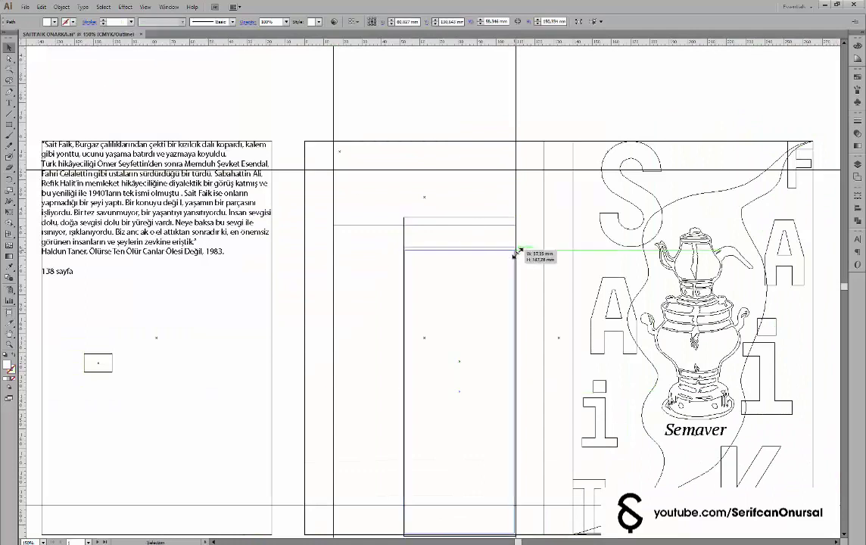
{"action": "left_click_drag", "start_coordinate": [518, 250], "coordinate": [513, 254]}
{"action": "left_click_drag", "start_coordinate": [514, 396], "coordinate": [509, 395]}
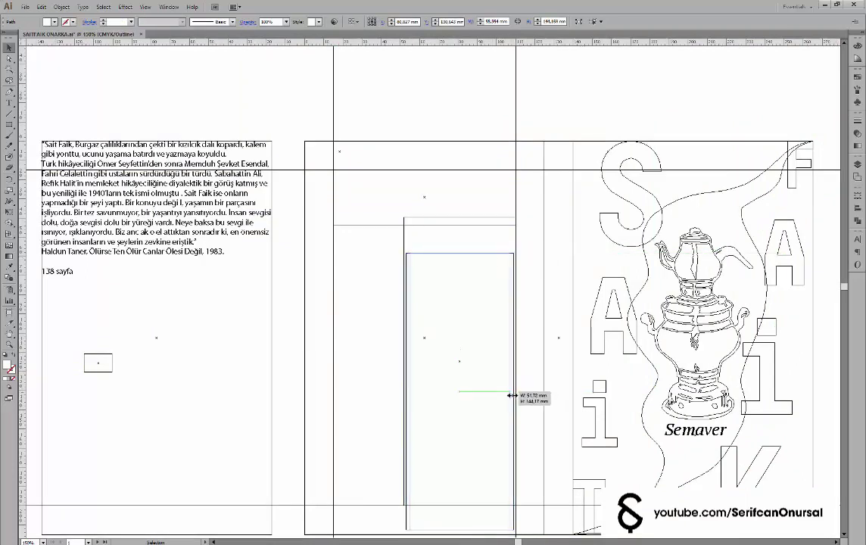
{"action": "left_click_drag", "start_coordinate": [471, 254], "coordinate": [526, 227]}
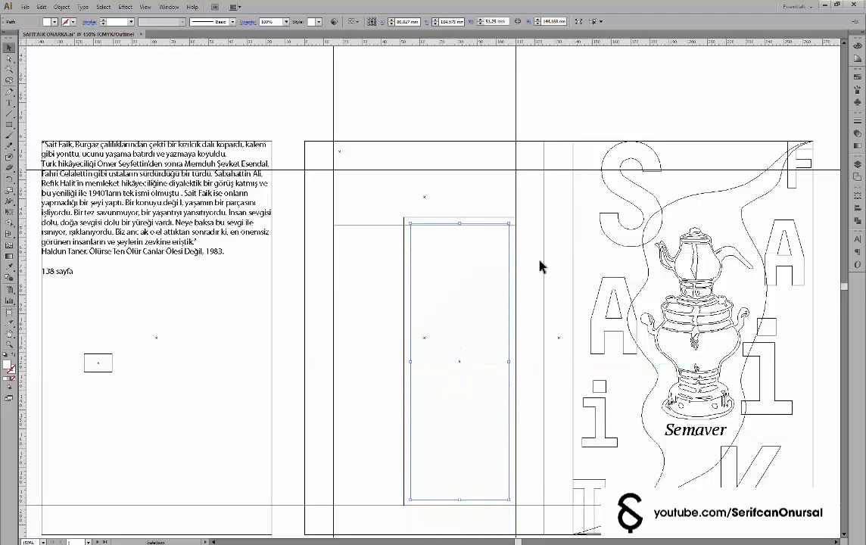
{"action": "key", "text": "ctrl+y"}
{"action": "left_click", "coordinate": [237, 240]}
Copy the Sait Faik blurb text from the left panel
{"action": "key", "text": "t"}
{"action": "key", "text": "ctrl+a"}
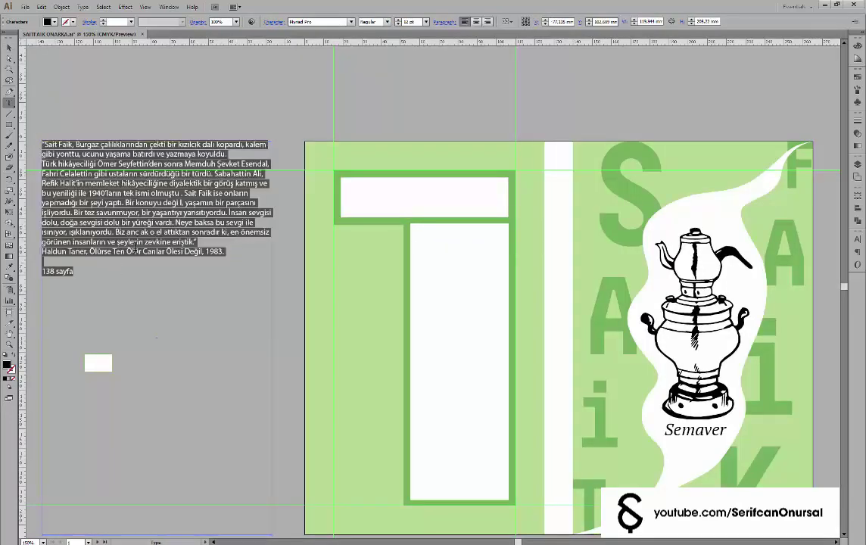
{"action": "scroll", "coordinate": [549, 289], "scroll_direction": "left", "scroll_amount": 2}
{"action": "key", "text": "Escape"}
{"action": "key", "text": "ctrl+y"}
{"action": "scroll", "coordinate": [515, 246], "scroll_direction": "up", "scroll_amount": 2}
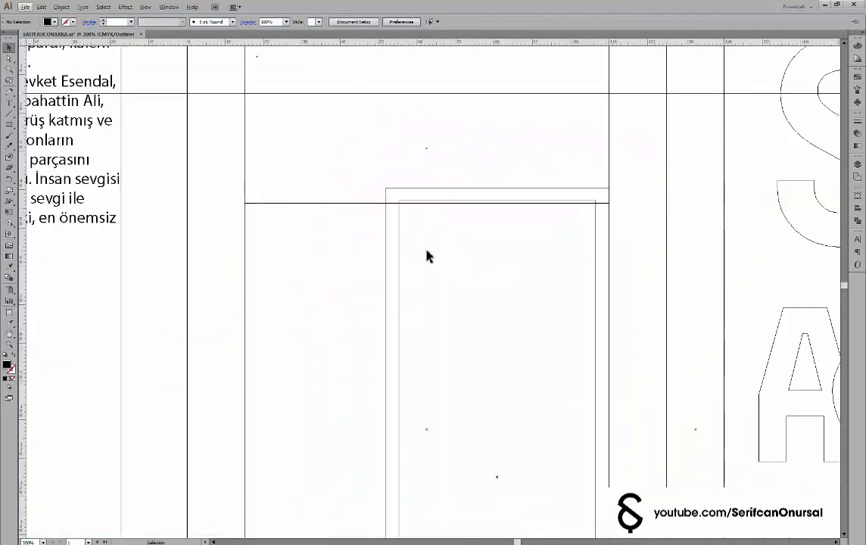
Paste the blurb into the column frame, set in PT Serif with hyphenation off
{"action": "key", "text": "t"}
{"action": "left_click", "coordinate": [404, 201]}
{"action": "key", "text": "ctrl+v"}
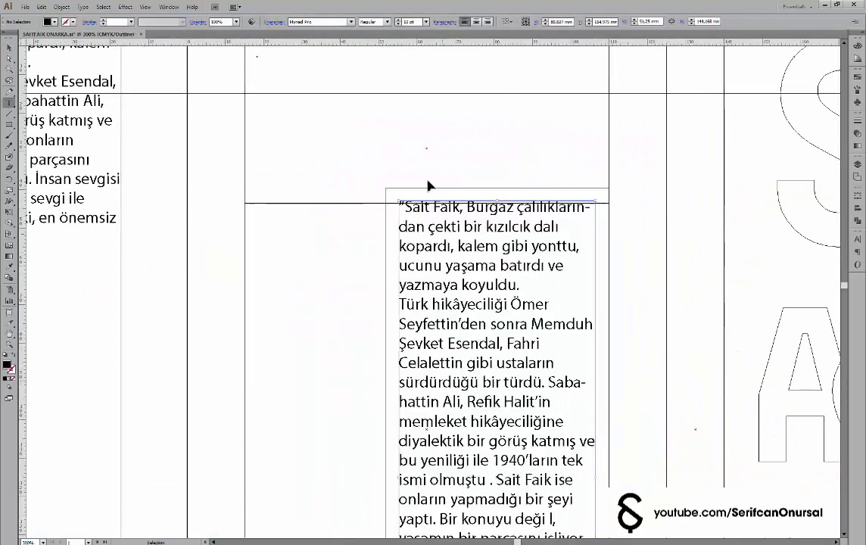
{"action": "key", "text": "ctrl+a"}
{"action": "key", "text": "Return"}
{"action": "left_click", "coordinate": [858, 252]}
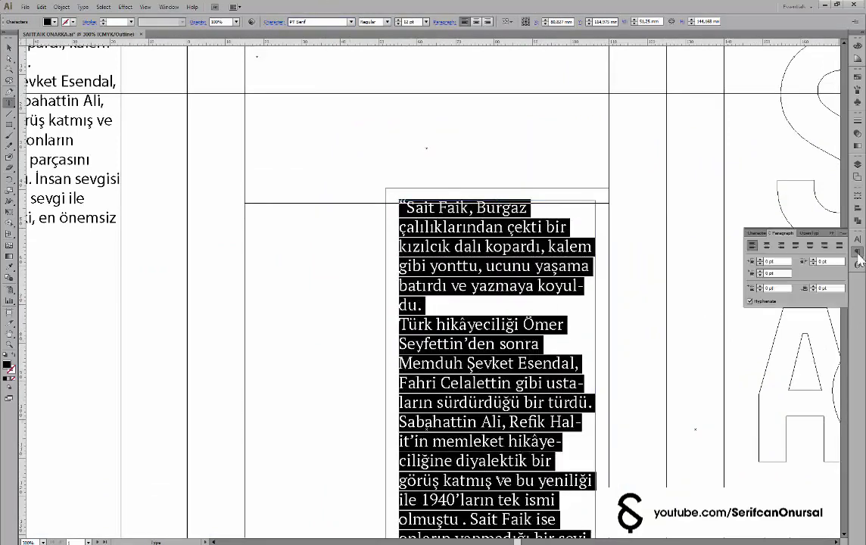
{"action": "left_click", "coordinate": [750, 300]}
{"action": "scroll", "coordinate": [409, 21], "scroll_direction": "down", "scroll_amount": 3}
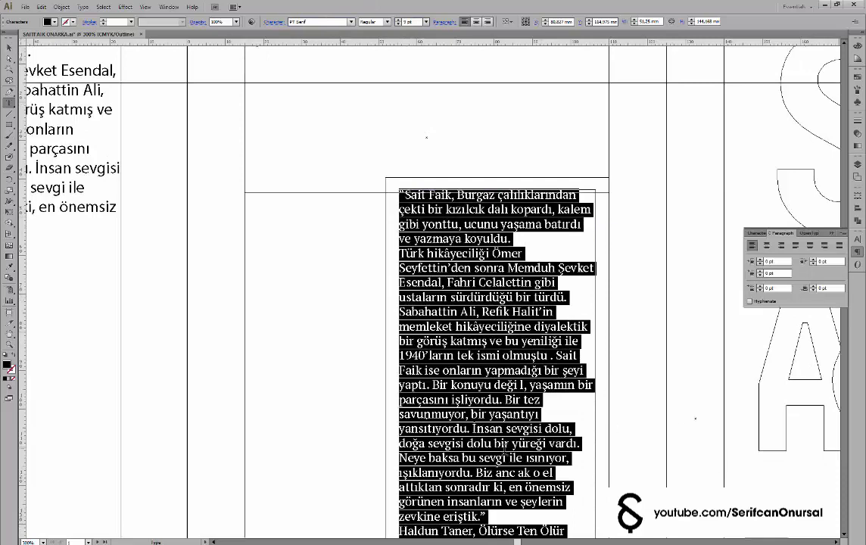
Narrow the blurb's text frame to about 45 mm to fit the column
{"action": "left_click", "coordinate": [461, 384]}
{"action": "left_click", "coordinate": [9, 47]}
{"action": "key", "text": "ctrl+y"}
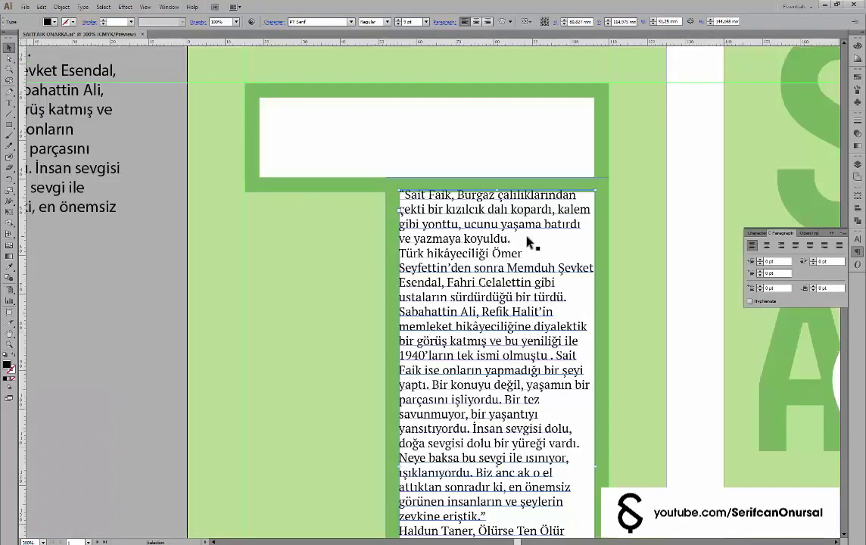
{"action": "scroll", "coordinate": [530, 204], "scroll_direction": "down", "scroll_amount": 1}
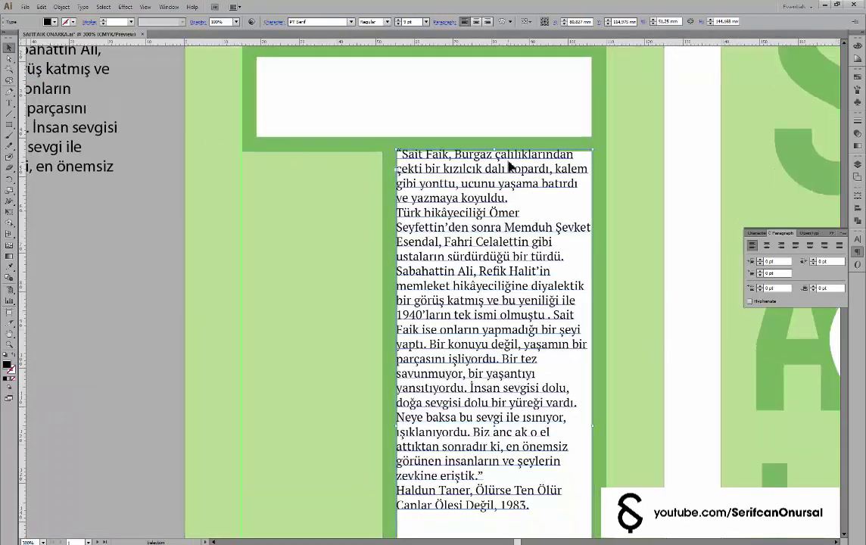
{"action": "left_click_drag", "start_coordinate": [593, 426], "coordinate": [589, 430]}
{"action": "scroll", "coordinate": [565, 359], "scroll_direction": "down", "scroll_amount": 2}
{"action": "left_click_drag", "start_coordinate": [566, 356], "coordinate": [571, 354]}
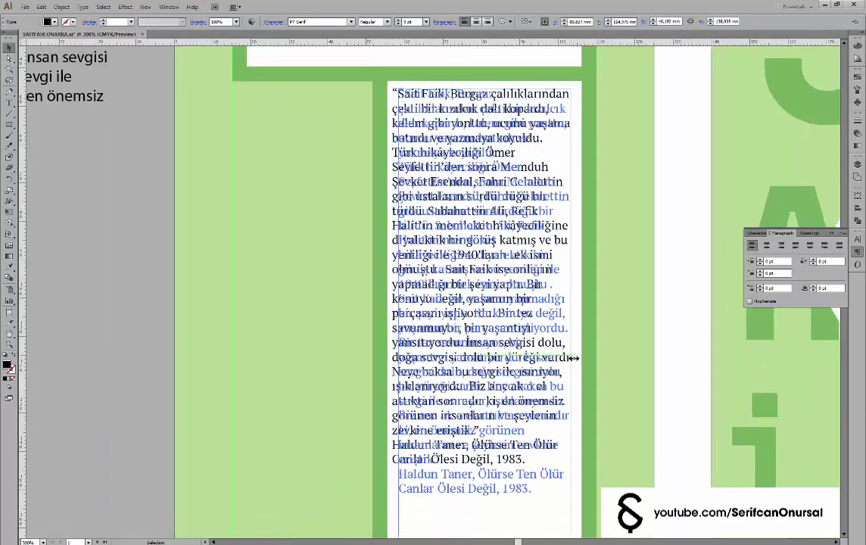
{"action": "left_click", "coordinate": [309, 263]}
{"action": "double_click", "coordinate": [480, 342]}
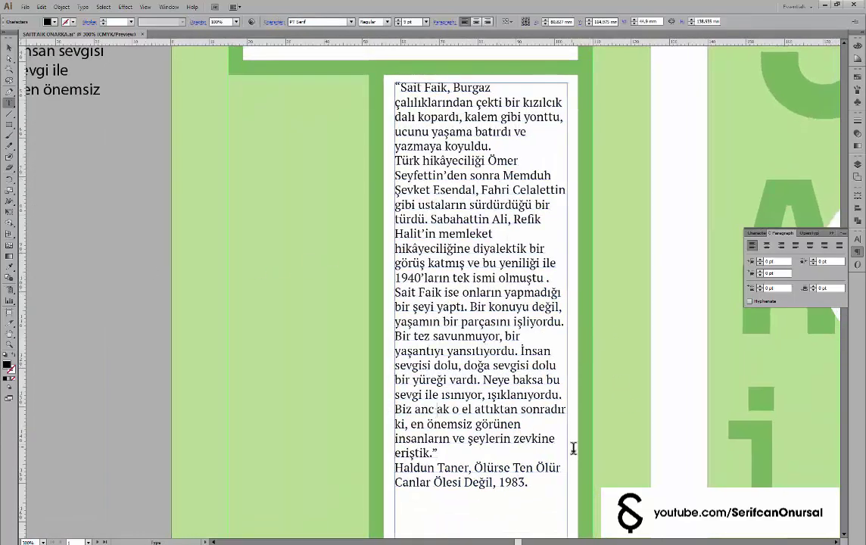
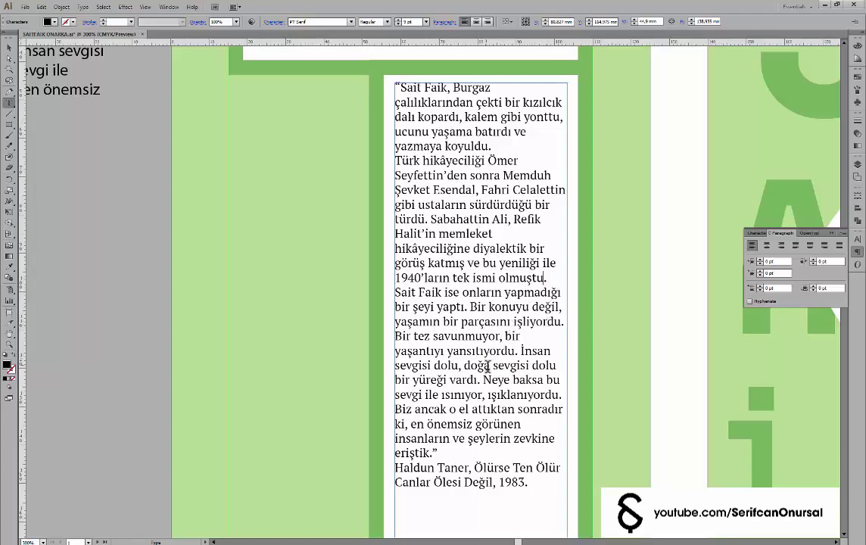
Try a bold style on the quote and break the line before 'Ölürse'
{"action": "left_click_drag", "start_coordinate": [433, 447], "coordinate": [314, 60]}
{"action": "left_click", "coordinate": [387, 21]}
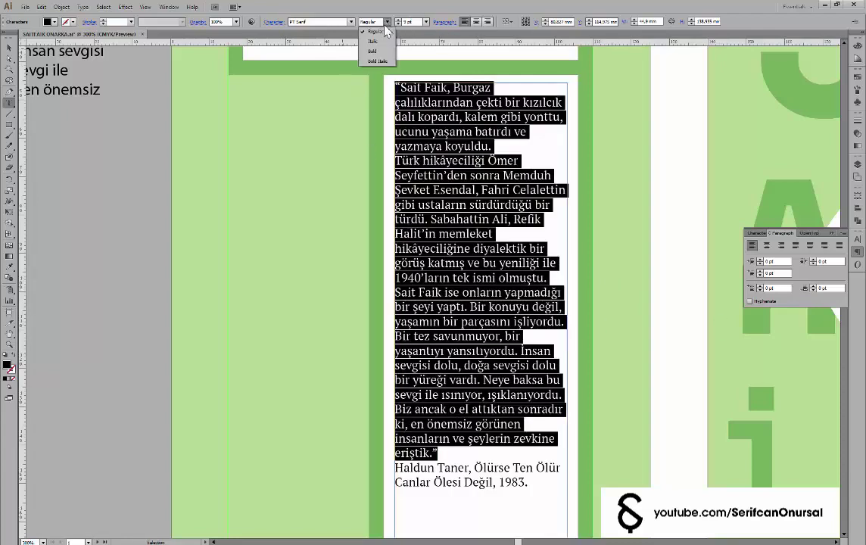
{"action": "left_click", "coordinate": [371, 50]}
{"action": "scroll", "coordinate": [527, 397], "scroll_direction": "down", "scroll_amount": 3}
{"action": "left_click", "coordinate": [532, 402]}
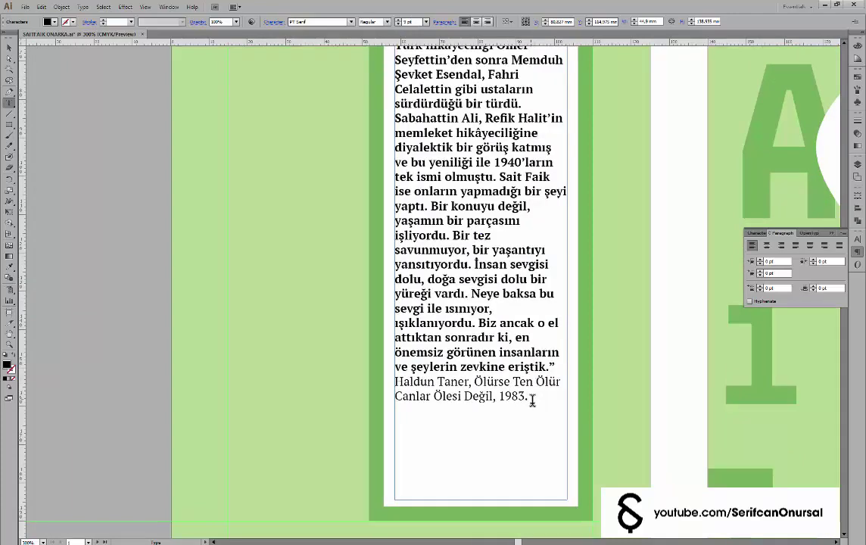
{"action": "left_click_drag", "start_coordinate": [532, 401], "coordinate": [381, 383]}
{"action": "left_click", "coordinate": [474, 381]}
{"action": "key", "text": "Return"}
Try italic on the attribution lines, then undo it and reselect the quote
{"action": "mouse_move", "coordinate": [482, 405]}
{"action": "left_mouse_down"}
{"action": "mouse_move", "coordinate": [379, 369]}
{"action": "mouse_move", "coordinate": [379, 383]}
{"action": "left_mouse_up"}
{"action": "left_click", "coordinate": [387, 21]}
{"action": "left_click", "coordinate": [371, 36]}
{"action": "left_click", "coordinate": [452, 396]}
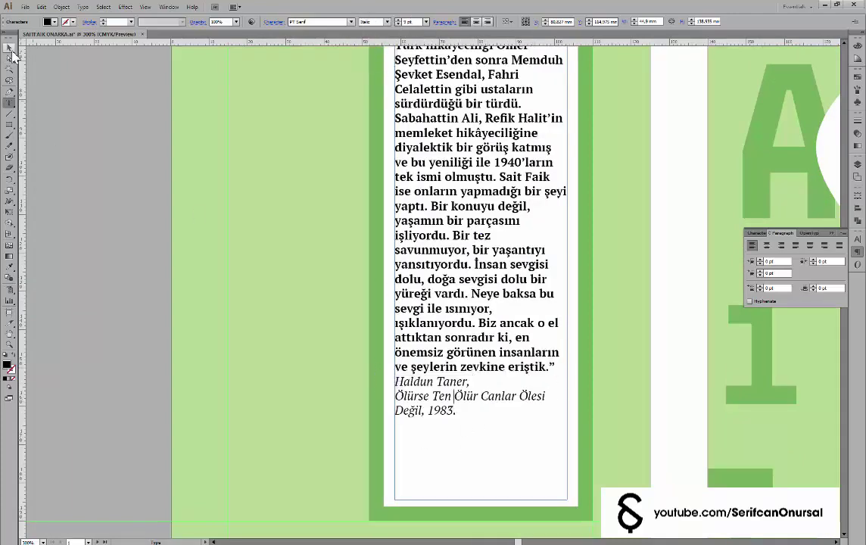
{"action": "key", "text": "ctrl+z"}
{"action": "scroll", "coordinate": [561, 389], "scroll_direction": "up", "scroll_amount": 3}
{"action": "key", "text": "ctrl+minus"}
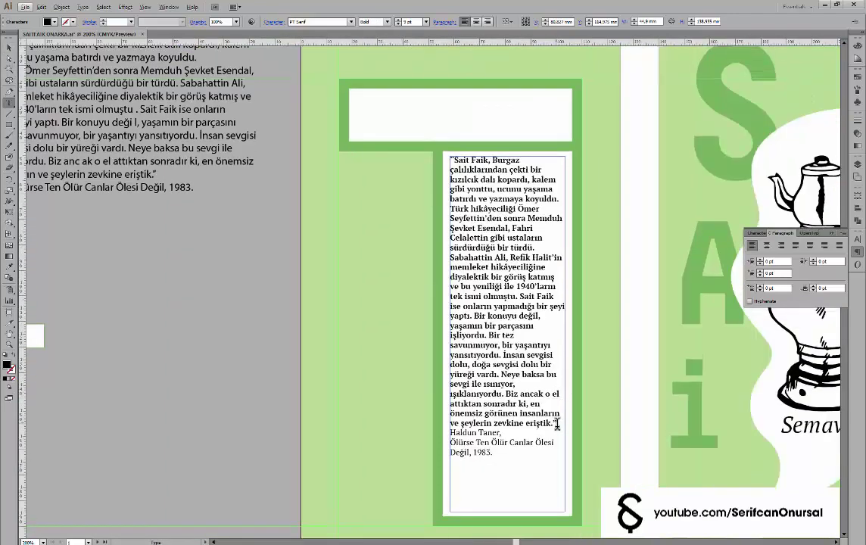
{"action": "key", "text": "ctrl+z"}
Set the quote to Italic and the Haldun Taner attribution lines to Bold
{"action": "left_click", "coordinate": [384, 41]}
{"action": "left_click", "coordinate": [498, 279]}
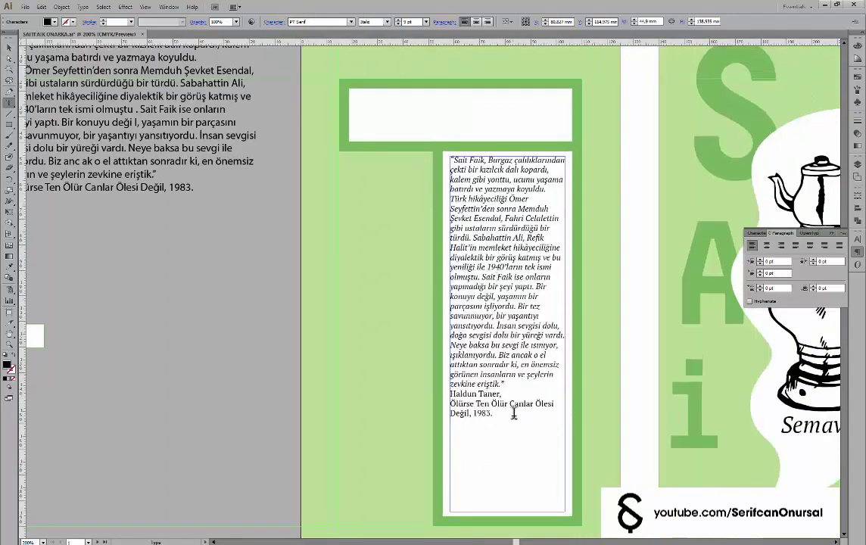
{"action": "left_click_drag", "start_coordinate": [513, 413], "coordinate": [415, 392]}
{"action": "left_click", "coordinate": [386, 21]}
{"action": "left_click", "coordinate": [363, 33]}
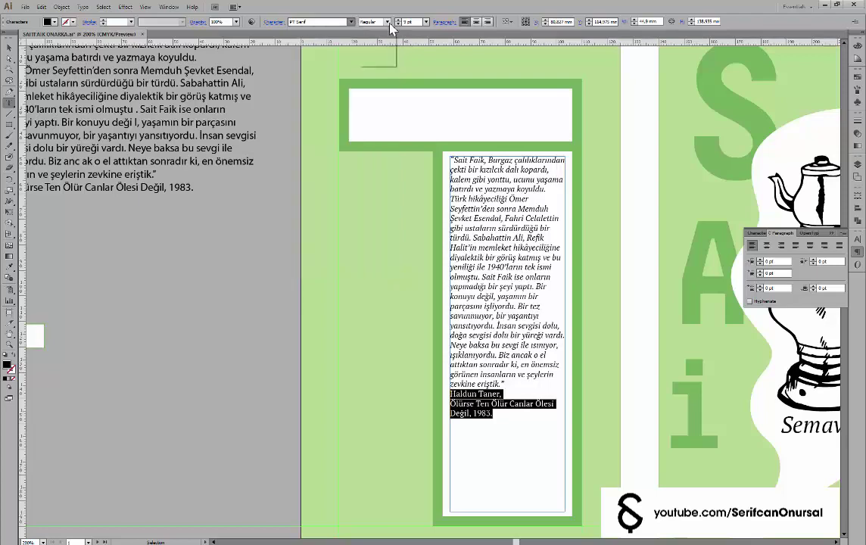
{"action": "left_click", "coordinate": [232, 277]}
{"action": "scroll", "coordinate": [231, 277], "scroll_direction": "down", "scroll_amount": 2}
Type the author name Sait Faik Abasıyanık and move it, enlarged, into the white top box
{"action": "key", "text": "ctrl+minus"}
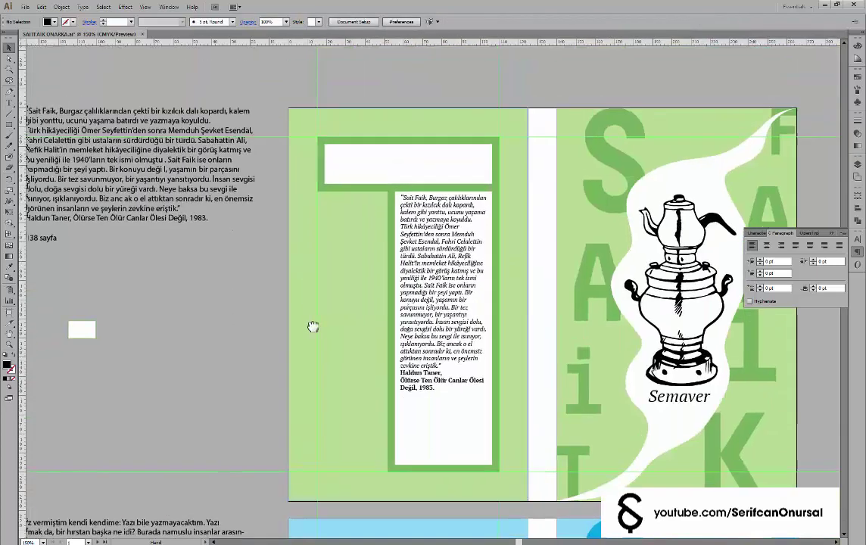
{"action": "key", "text": "ctrl+plus"}
{"action": "key", "text": "ctrl+plus"}
{"action": "key", "text": "t"}
{"action": "left_click", "coordinate": [389, 95]}
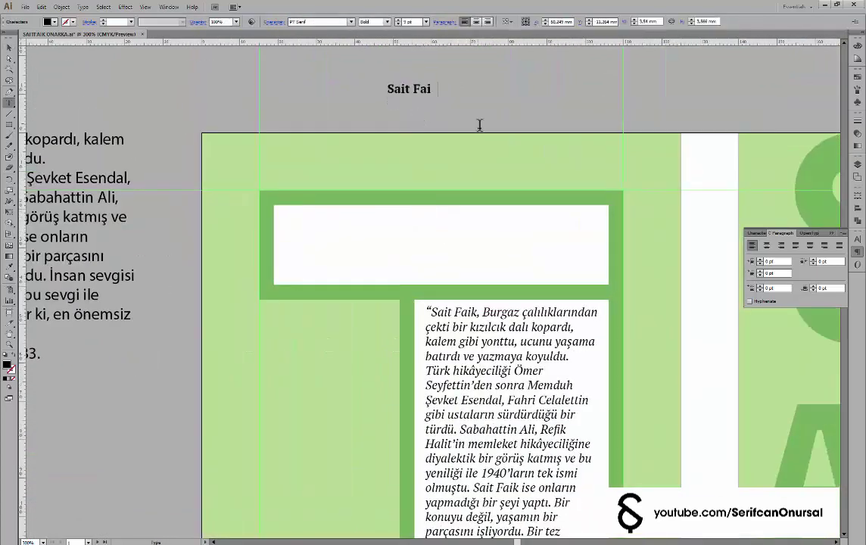
{"action": "type", "text": "k Abasıyanık"}
{"action": "mouse_move", "coordinate": [488, 92]}
{"action": "left_mouse_down"}
{"action": "mouse_move", "coordinate": [419, 247]}
{"action": "mouse_move", "coordinate": [594, 324]}
{"action": "left_mouse_up"}
{"action": "left_click_drag", "start_coordinate": [516, 244], "coordinate": [516, 222]}
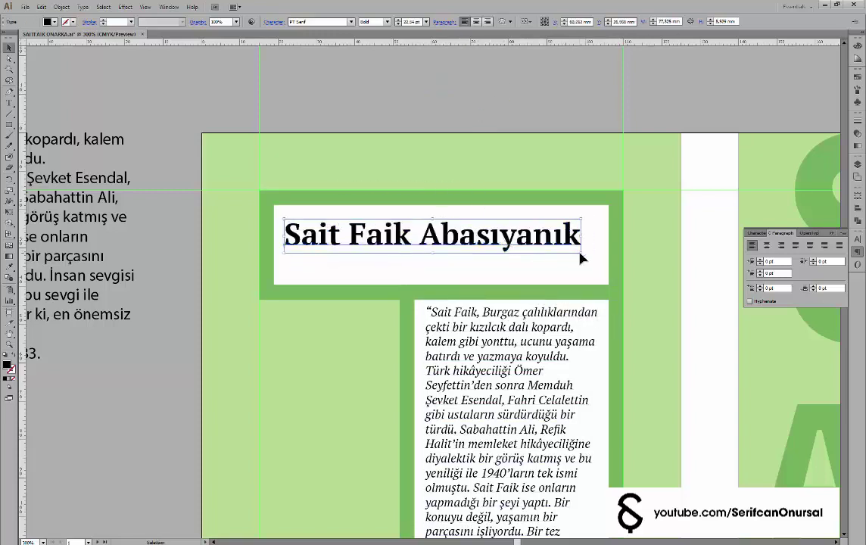
Break the name onto two lines before 'Abasıyanık' and centre them
{"action": "double_click", "coordinate": [426, 236]}
{"action": "key", "text": "Return"}
{"action": "key", "text": "ctrl+a"}
{"action": "left_click", "coordinate": [476, 21]}
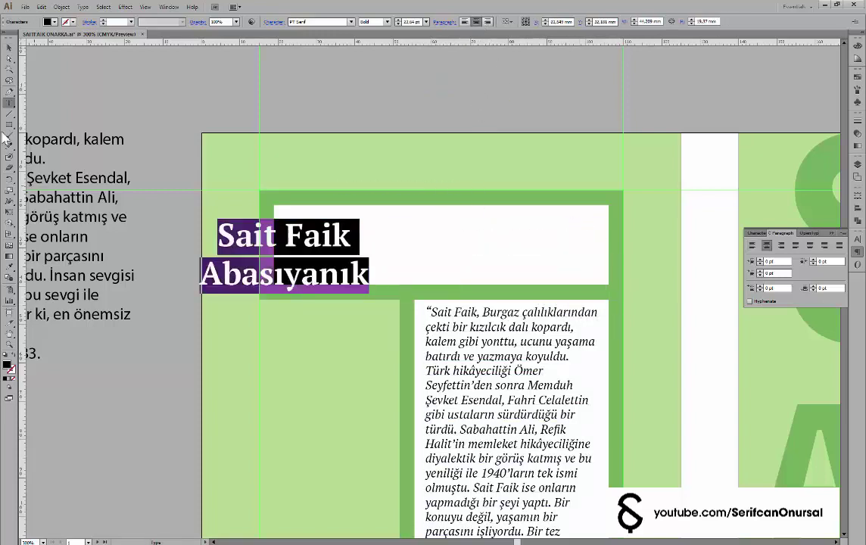
{"action": "key", "text": "Escape"}
{"action": "mouse_move", "coordinate": [318, 240]}
{"action": "left_mouse_down"}
{"action": "mouse_move", "coordinate": [464, 231]}
{"action": "mouse_move", "coordinate": [382, 216]}
{"action": "left_mouse_up"}
{"action": "left_click", "coordinate": [456, 111]}
Left-align the two name lines and settle them at the white box's top-left
{"action": "key", "text": "ctrl+plus"}
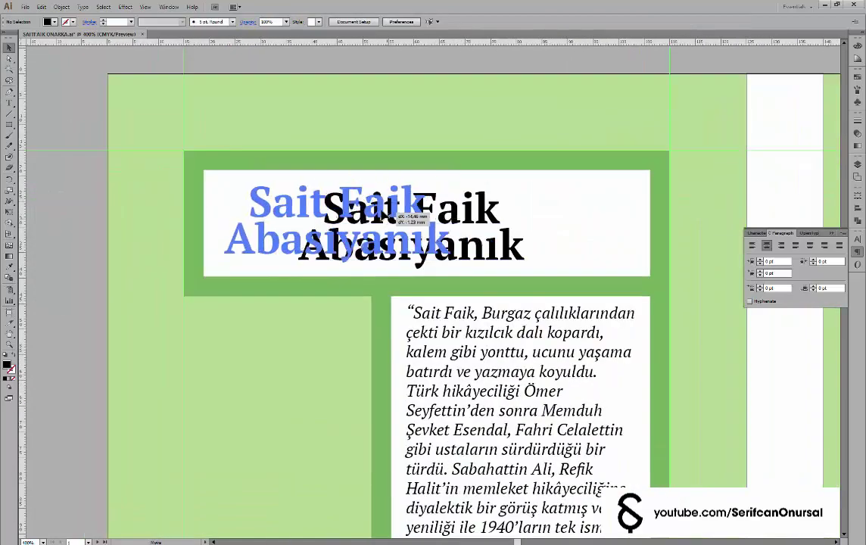
{"action": "key", "text": "ctrl+shift+l"}
{"action": "left_click_drag", "start_coordinate": [450, 227], "coordinate": [344, 227]}
{"action": "key", "text": "ctrl+plus"}
{"action": "left_click_drag", "start_coordinate": [246, 199], "coordinate": [243, 195]}
{"action": "key", "text": "ctrl+minus"}
{"action": "key", "text": "ctrl+minus"}
Select the author name heading and set it in the Decima typeface
{"action": "key", "text": "ctrl+minus"}
{"action": "key", "text": "ctrl+minus"}
{"action": "left_click", "coordinate": [482, 102]}
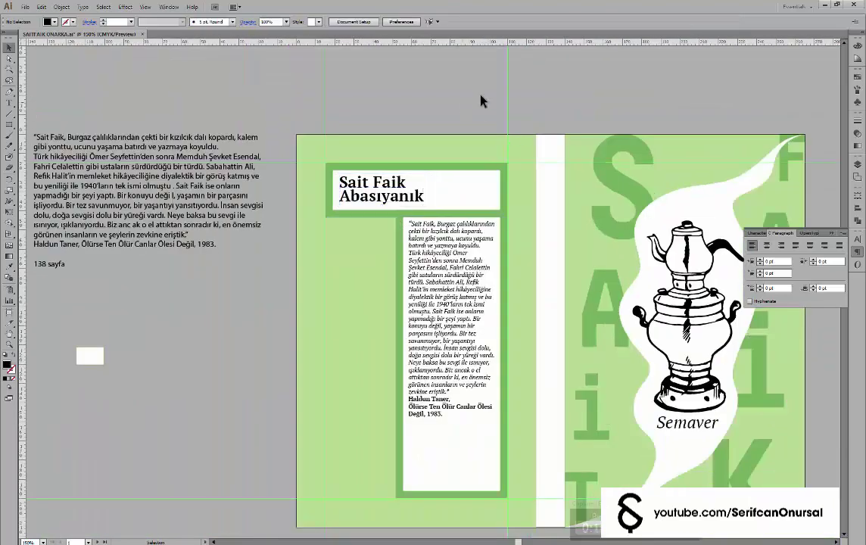
{"action": "scroll", "coordinate": [454, 136], "scroll_direction": "down", "scroll_amount": 2}
{"action": "key", "text": "ctrl+plus"}
{"action": "key", "text": "ctrl+plus"}
{"action": "key", "text": "ctrl+minus"}
{"action": "key", "text": "ctrl+minus"}
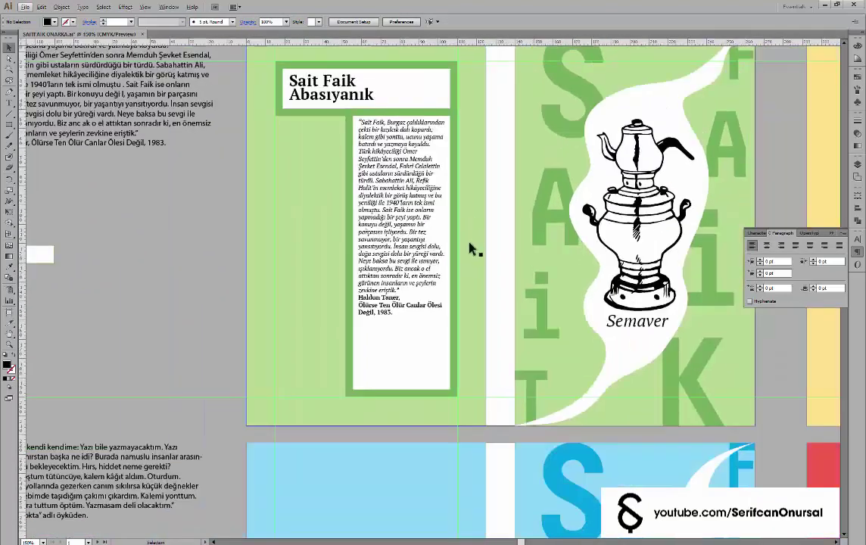
{"action": "key", "text": "ctrl+plus"}
{"action": "key", "text": "ctrl+plus"}
{"action": "left_click", "coordinate": [348, 188]}
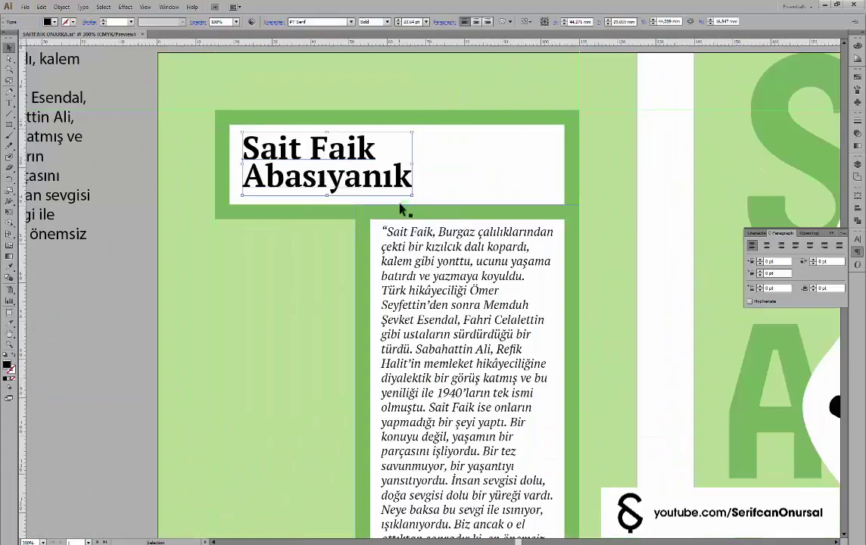
{"action": "left_click", "coordinate": [106, 322]}
{"action": "key", "text": "ctrl+minus"}
{"action": "key", "text": "ctrl+plus"}
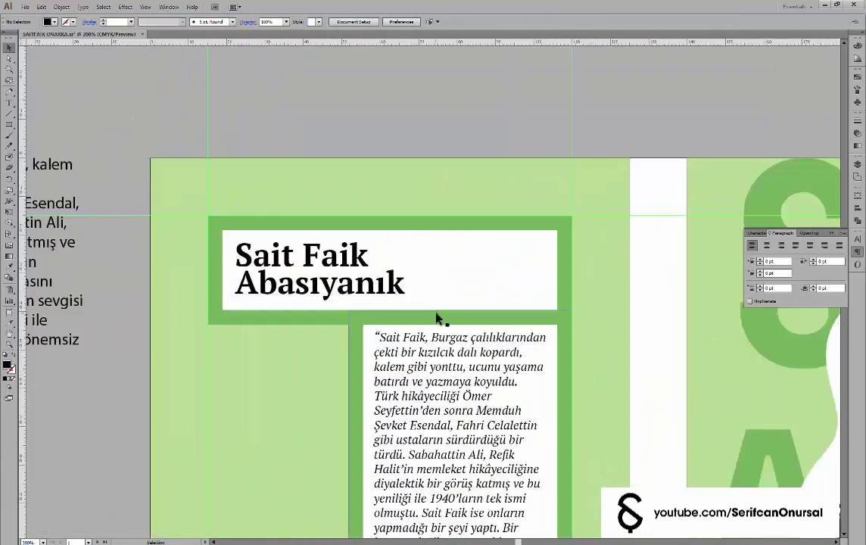
{"action": "key", "text": "ctrl+plus"}
{"action": "left_click", "coordinate": [364, 303]}
{"action": "key", "text": "Down"}
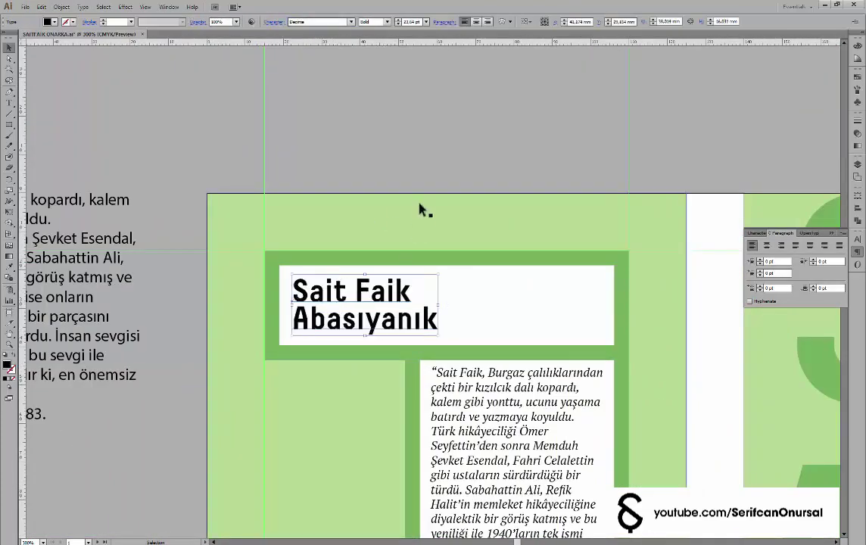
Retype the heading text as 'SAİT FAİK' and experiment with its line break
{"action": "left_click_drag", "start_coordinate": [429, 271], "coordinate": [375, 242]}
{"action": "double_click", "coordinate": [385, 261]}
{"action": "key", "text": "ctrl+a"}
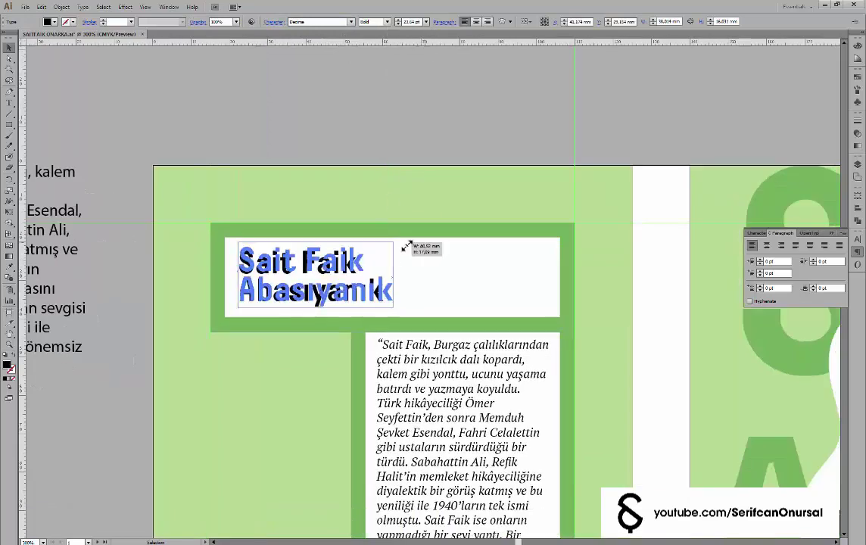
{"action": "type", "text": "SAİT FAİK"}
{"action": "key", "text": "BackSpace"}
{"action": "key", "text": "BackSpace"}
{"action": "type", "text": "i"}
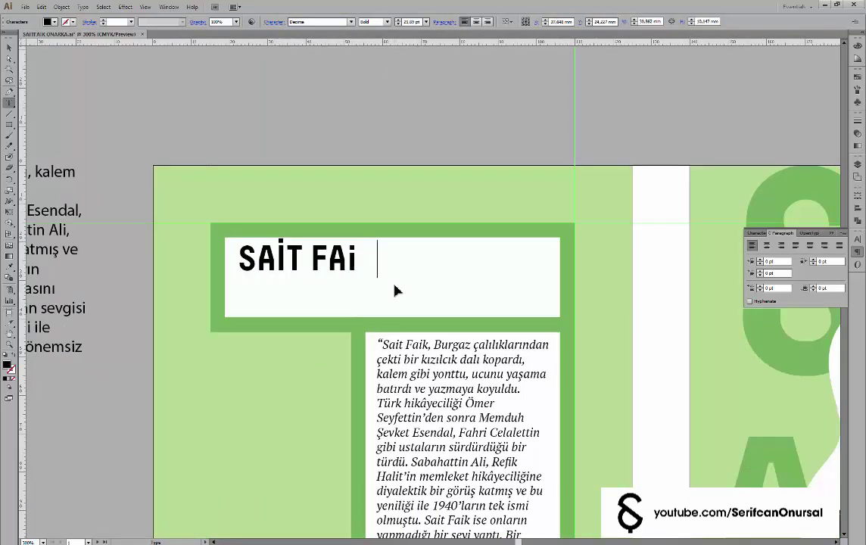
{"action": "type", "text": "Ki"}
{"action": "key", "text": "Return"}
{"action": "type", "text": "ab"}
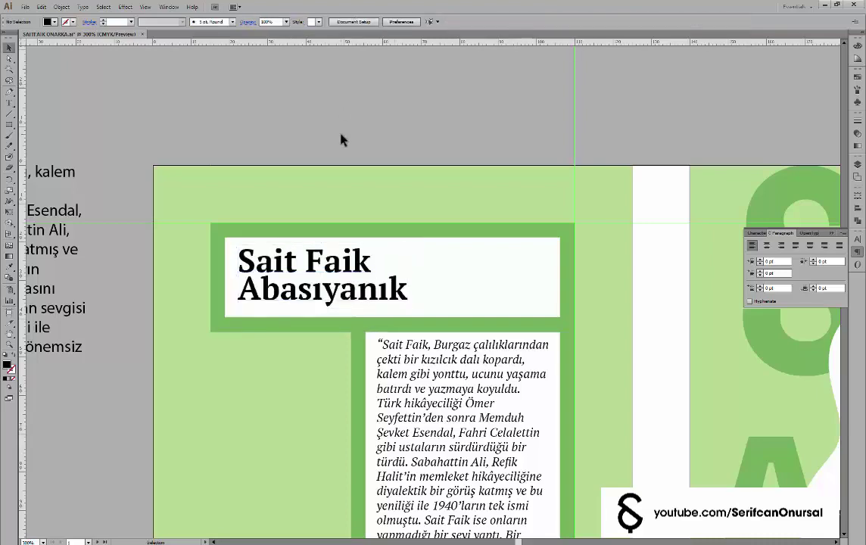
Try Fabrikat Mono on the heading and enlarge it within the white box
{"action": "key", "text": "ctrl+minus"}
{"action": "double_click", "coordinate": [335, 240]}
{"action": "key", "text": "ctrl+a"}
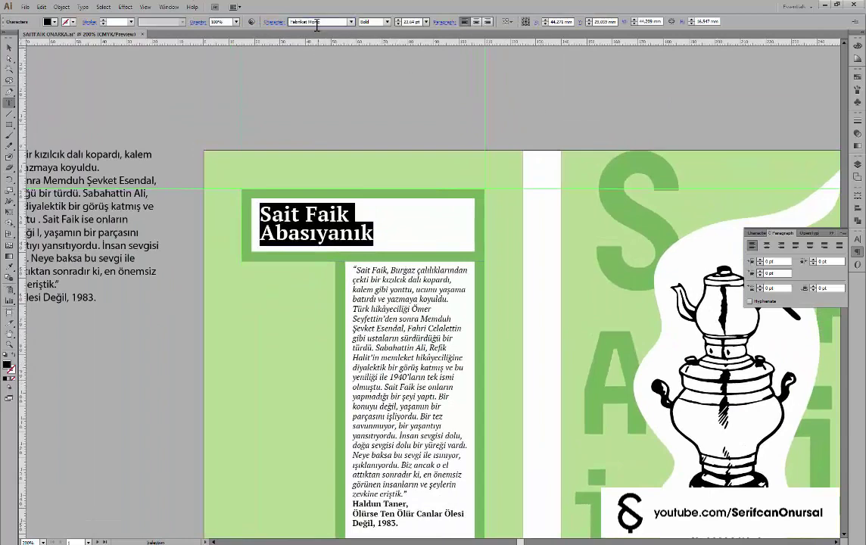
{"action": "key", "text": "Return"}
{"action": "left_click", "coordinate": [310, 215]}
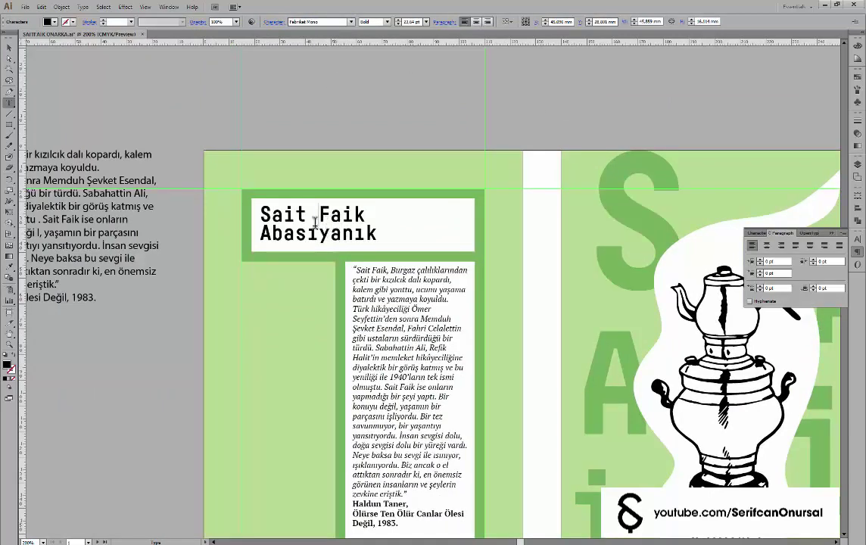
{"action": "key", "text": "ctrl+a"}
{"action": "key", "text": "ctrl+equal"}
{"action": "key", "text": "Escape"}
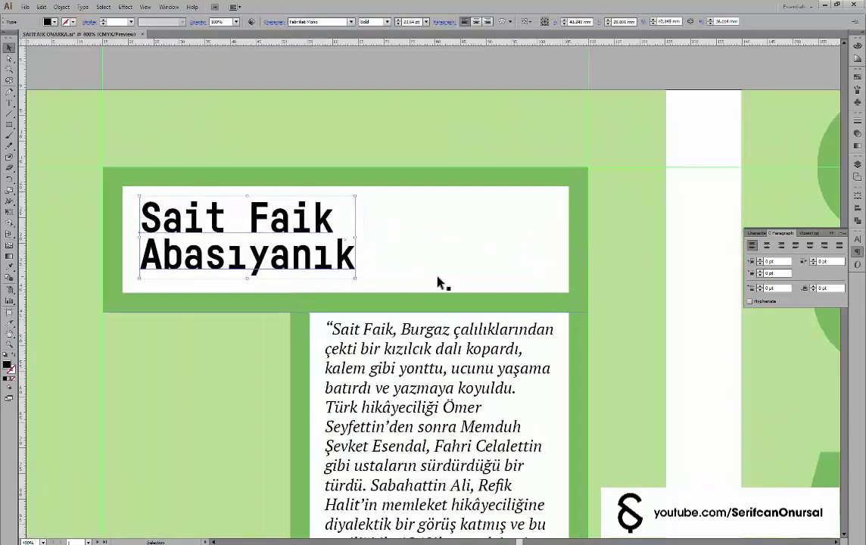
{"action": "left_click_drag", "start_coordinate": [356, 280], "coordinate": [375, 286]}
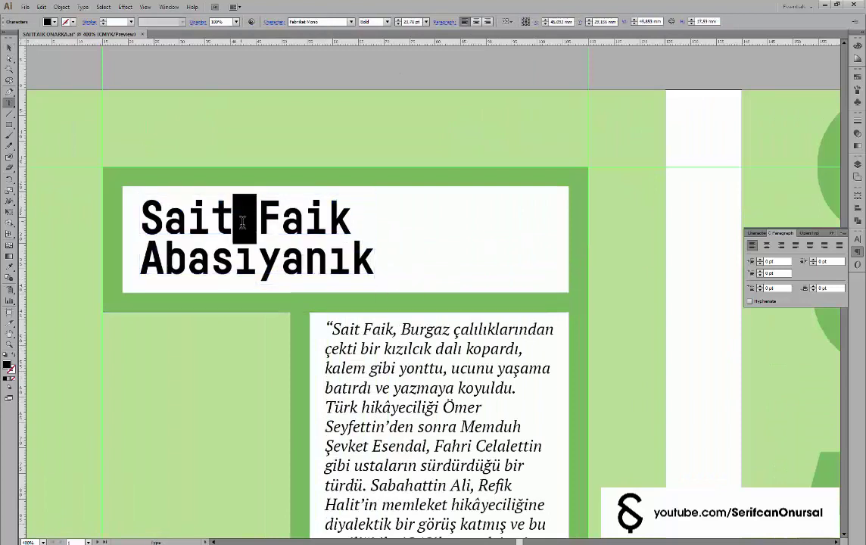
Try PT Serif, then set the heading back to Decima and enlarge it
{"action": "left_click", "coordinate": [9, 61]}
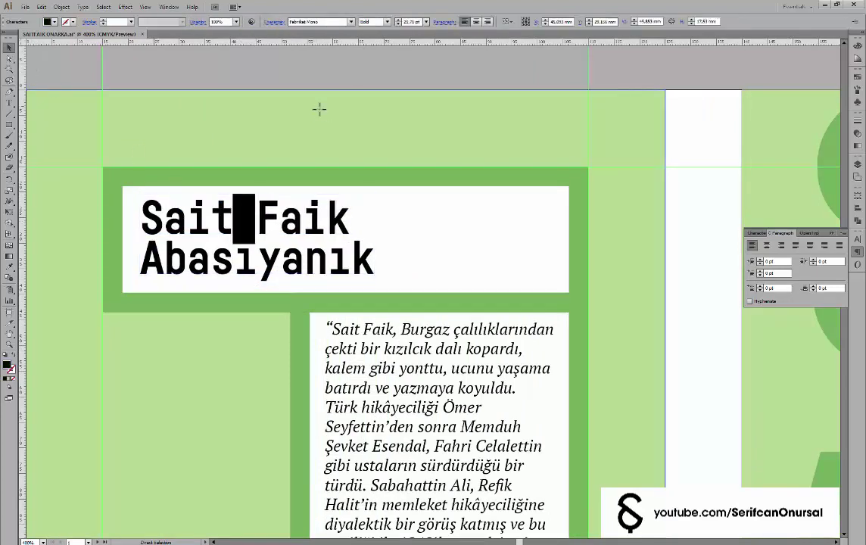
{"action": "type", "text": "PT Serif"}
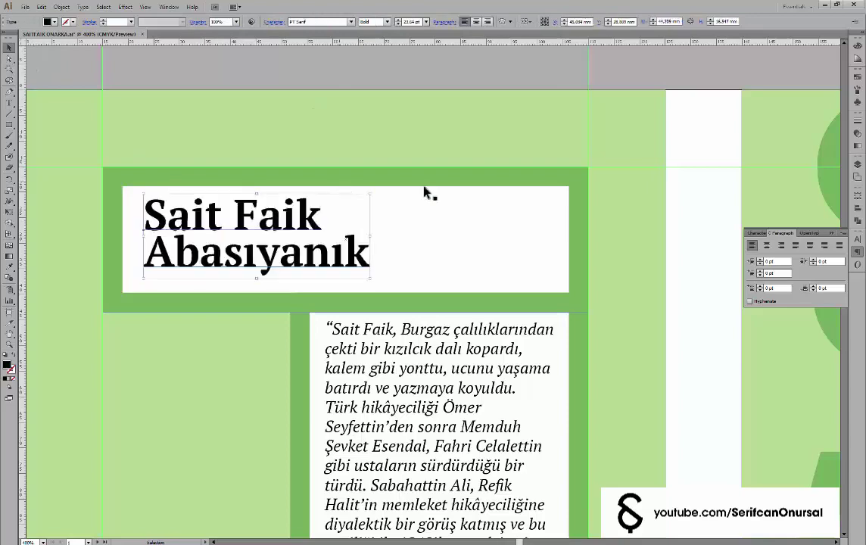
{"action": "key", "text": "Escape"}
{"action": "left_click", "coordinate": [322, 22]}
{"action": "type", "text": "Decima"}
{"action": "left_click_drag", "start_coordinate": [334, 277], "coordinate": [353, 284]}
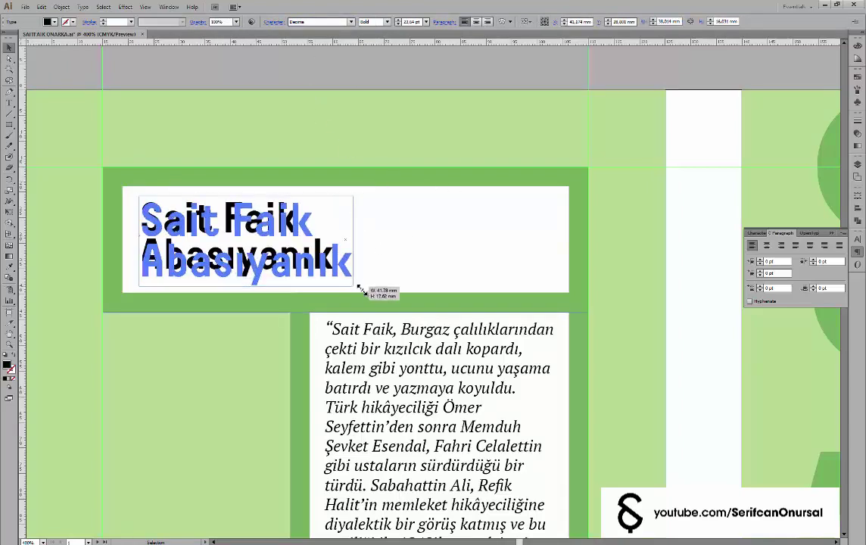
{"action": "scroll", "coordinate": [317, 151], "scroll_direction": "down", "scroll_amount": 1, "text": "alt"}
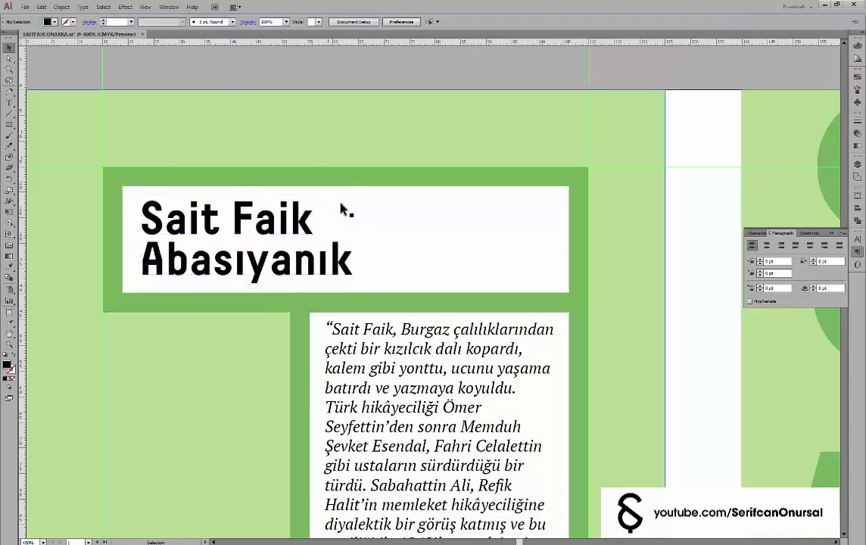
{"action": "scroll", "coordinate": [316, 152], "scroll_direction": "down", "scroll_amount": 1, "text": "alt"}
{"action": "scroll", "coordinate": [317, 151], "scroll_direction": "down", "scroll_amount": 1, "text": "alt"}
Inspect the quote frame, select it, then clear the selection and toggle the view
{"action": "left_click_drag", "start_coordinate": [167, 355], "coordinate": [195, 327]}
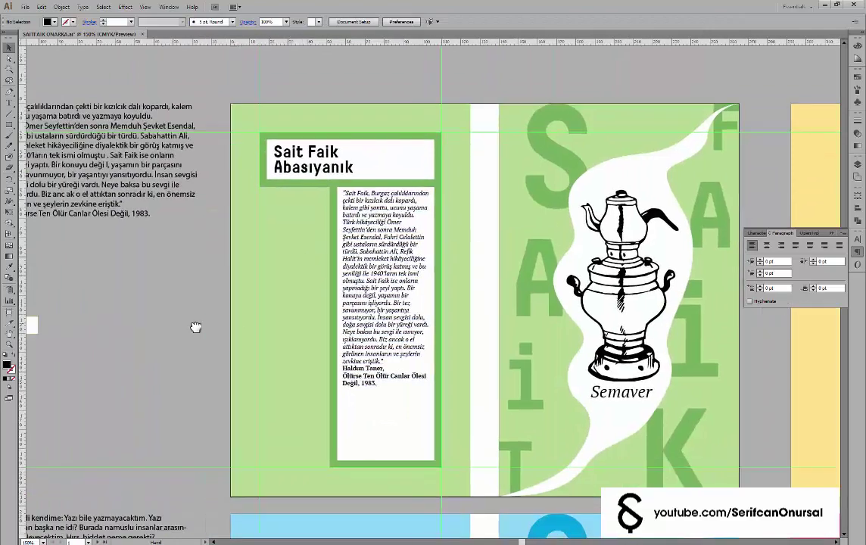
{"action": "scroll", "coordinate": [184, 296], "scroll_direction": "left", "scroll_amount": 3}
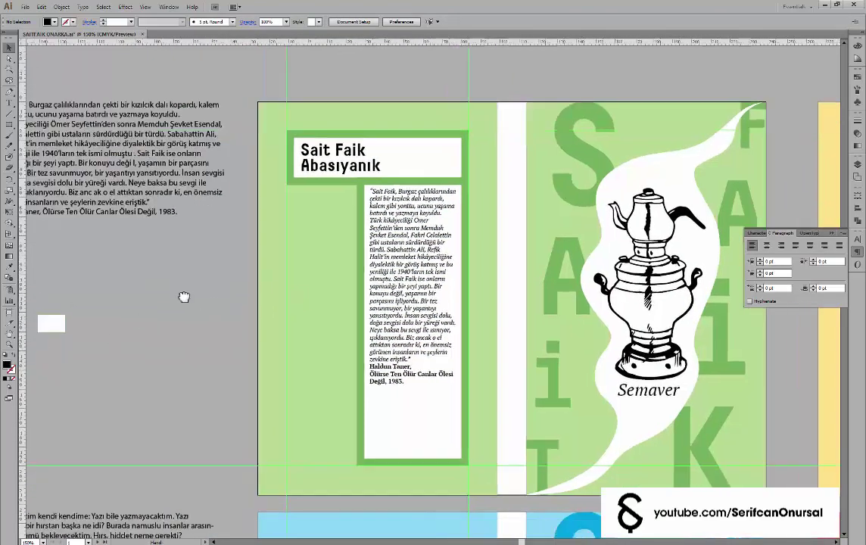
{"action": "scroll", "coordinate": [466, 318], "scroll_direction": "right", "scroll_amount": 4}
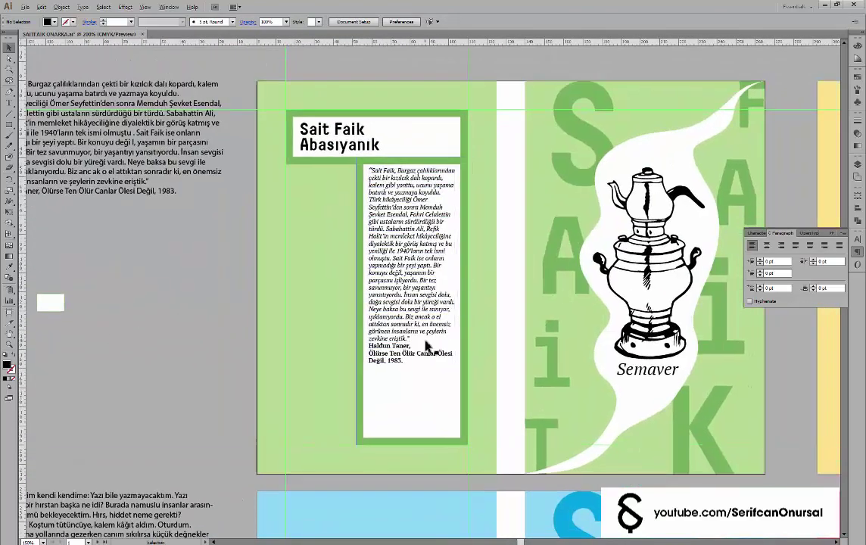
{"action": "scroll", "coordinate": [337, 206], "scroll_direction": "up", "scroll_amount": 1}
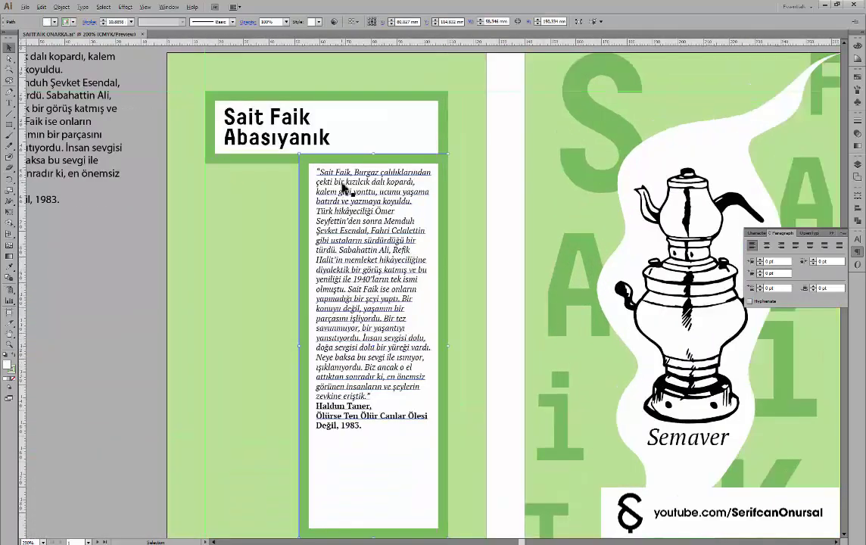
{"action": "scroll", "coordinate": [336, 206], "scroll_direction": "up", "scroll_amount": 1}
{"action": "left_click", "coordinate": [424, 219]}
{"action": "key", "text": "ctrl+shift+a"}
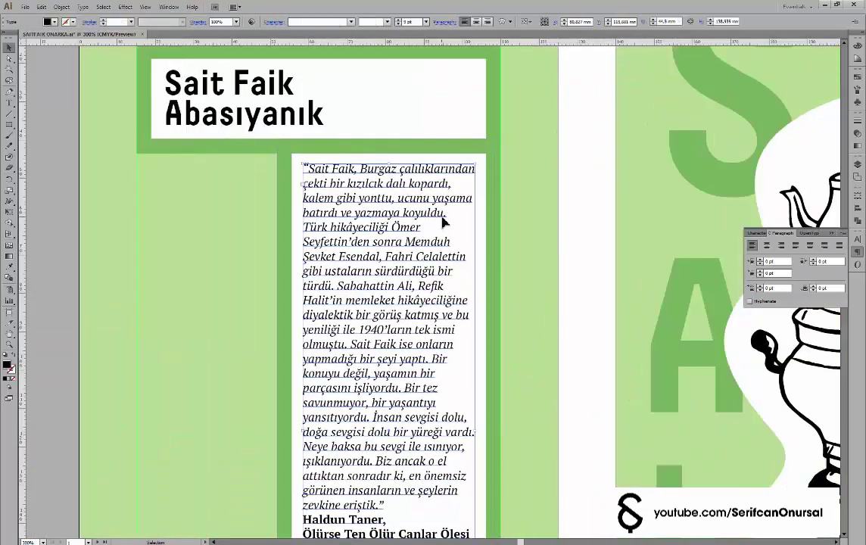
{"action": "key", "text": "ctrl+y"}
{"action": "key", "text": "ctrl+y"}
Select the Sait Faik Abasıyanık title and switch the spread to Outline view
{"action": "scroll", "coordinate": [412, 246], "scroll_direction": "down", "scroll_amount": 1}
{"action": "scroll", "coordinate": [162, 271], "scroll_direction": "down", "scroll_amount": 1}
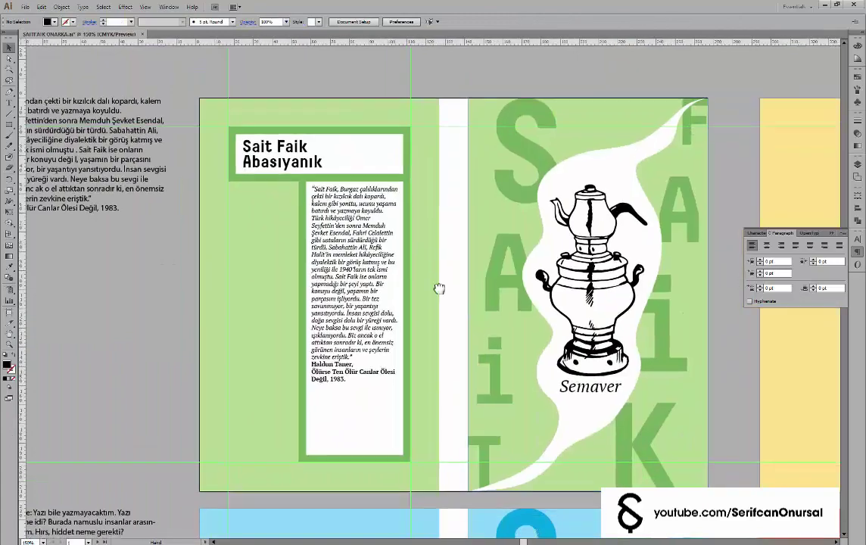
{"action": "scroll", "coordinate": [381, 241], "scroll_direction": "up", "scroll_amount": 1}
{"action": "scroll", "coordinate": [381, 241], "scroll_direction": "right", "scroll_amount": 1}
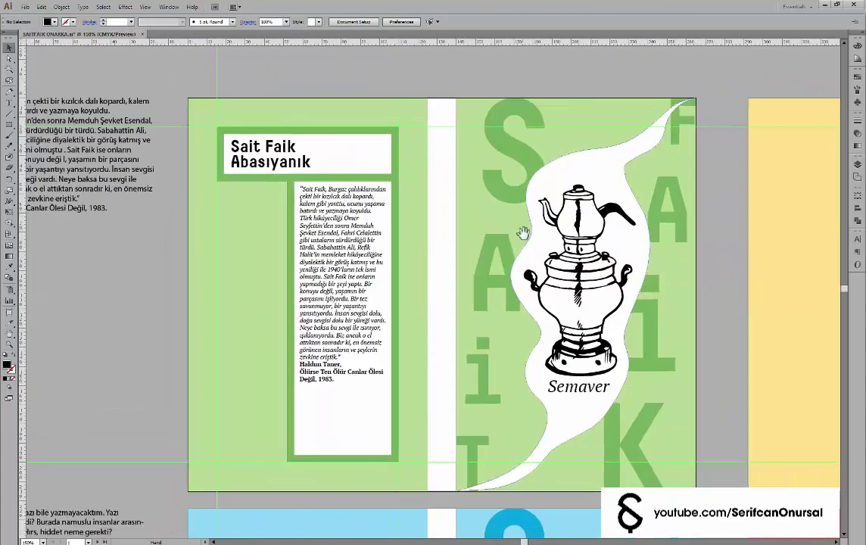
{"action": "scroll", "coordinate": [522, 234], "scroll_direction": "left", "scroll_amount": 1}
{"action": "scroll", "coordinate": [447, 240], "scroll_direction": "left", "scroll_amount": 1}
{"action": "left_click", "coordinate": [364, 150]}
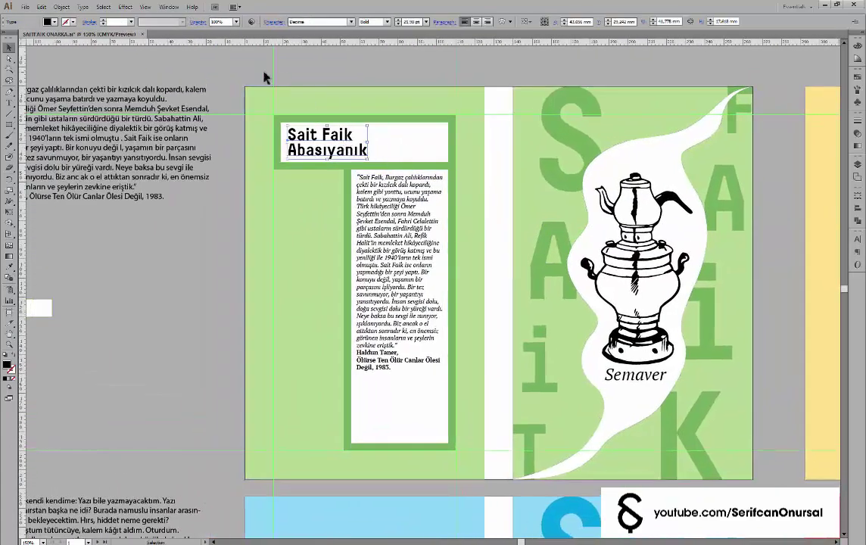
{"action": "left_click", "coordinate": [266, 111]}
{"action": "scroll", "coordinate": [303, 102], "scroll_direction": "right", "scroll_amount": 1}
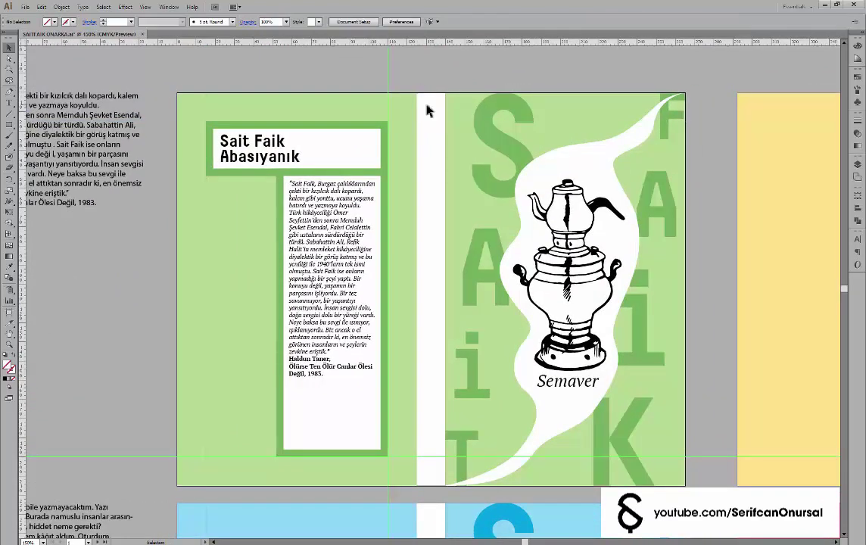
{"action": "scroll", "coordinate": [402, 151], "scroll_direction": "right", "scroll_amount": 2}
{"action": "left_click", "coordinate": [143, 140]}
{"action": "key", "text": "ctrl+y"}
Duplicate the framed title and quote group onto the yellow Alemdağ'da back cover
{"action": "left_click", "coordinate": [85, 209]}
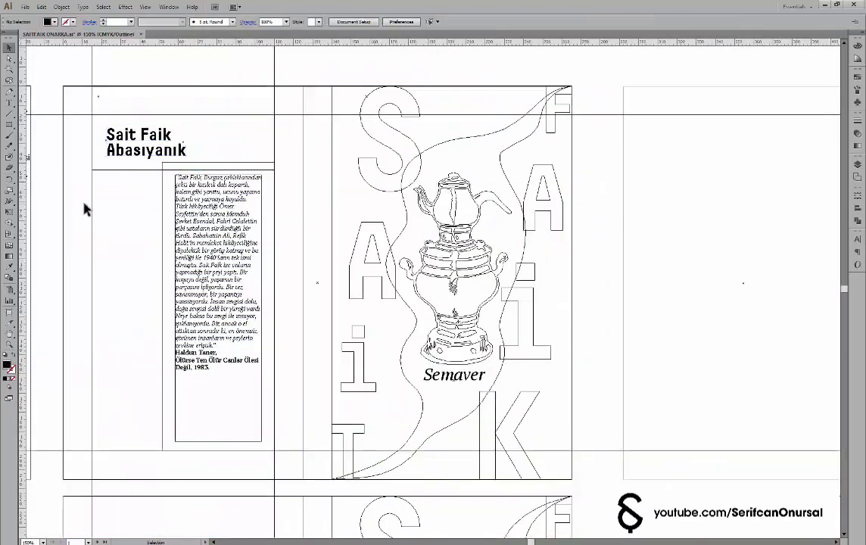
{"action": "left_click", "coordinate": [251, 338]}
{"action": "key", "text": "ctrl+y"}
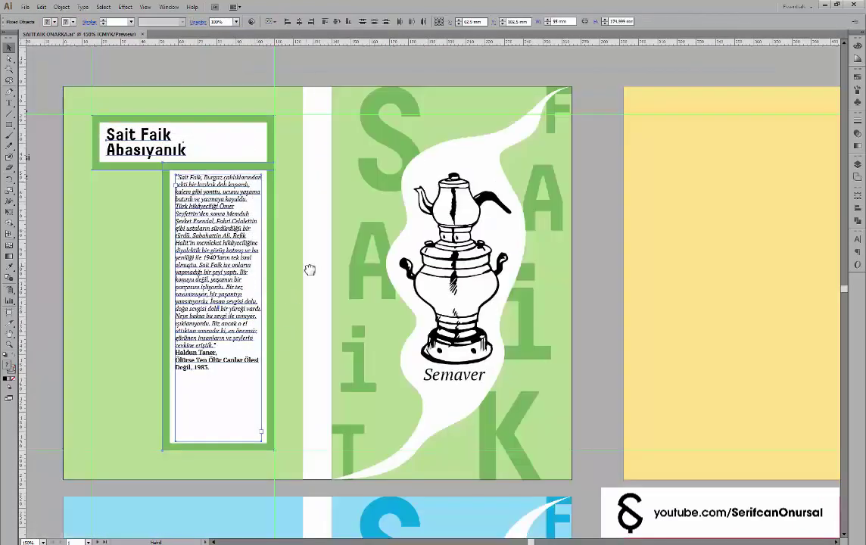
{"action": "left_click_drag", "start_coordinate": [310, 270], "coordinate": [210, 274]}
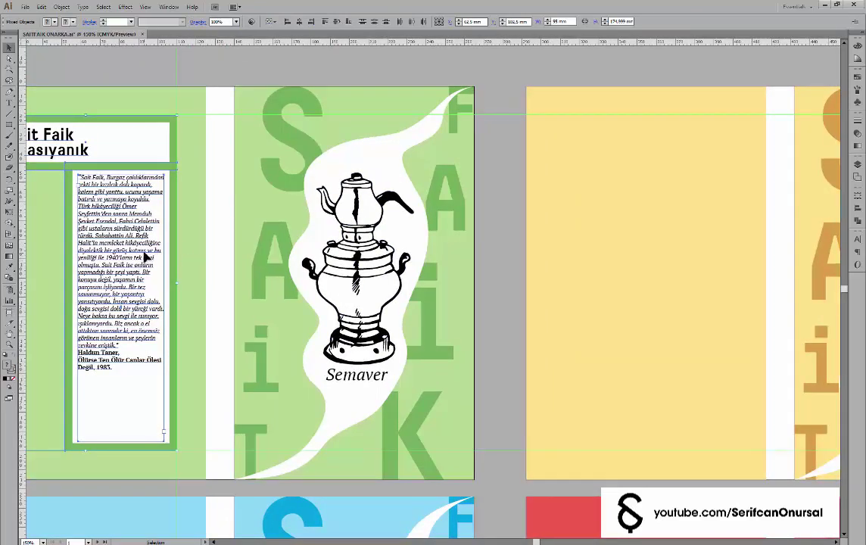
{"action": "left_click_drag", "start_coordinate": [146, 258], "coordinate": [706, 258]}
{"action": "left_click_drag", "start_coordinate": [654, 62], "coordinate": [542, 85]}
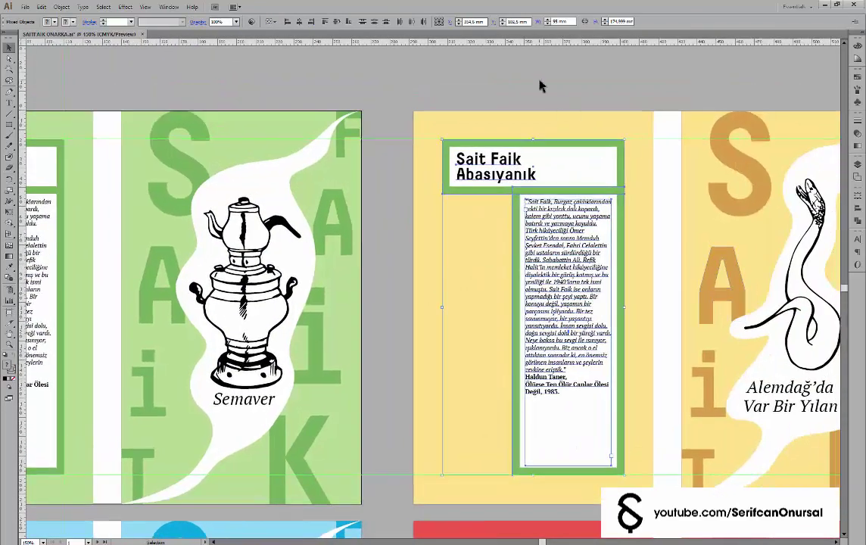
Create a small exact-size rectangle while in outline view
{"action": "scroll", "coordinate": [542, 86], "scroll_direction": "up", "scroll_amount": 2}
{"action": "key", "text": "ctrl+y"}
{"action": "key", "text": "m"}
{"action": "left_click", "coordinate": [449, 189]}
{"action": "key", "text": "Return"}
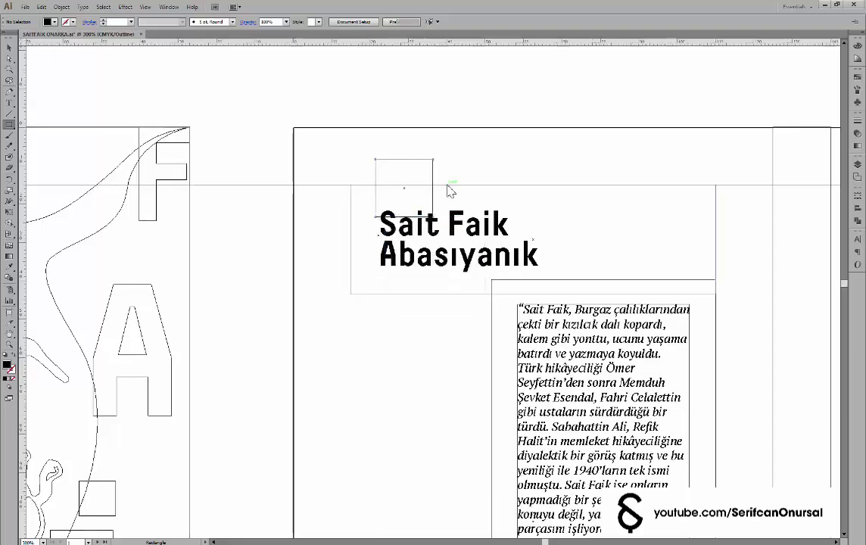
{"action": "key", "text": "v"}
{"action": "scroll", "coordinate": [366, 147], "scroll_direction": "up", "scroll_amount": 2}
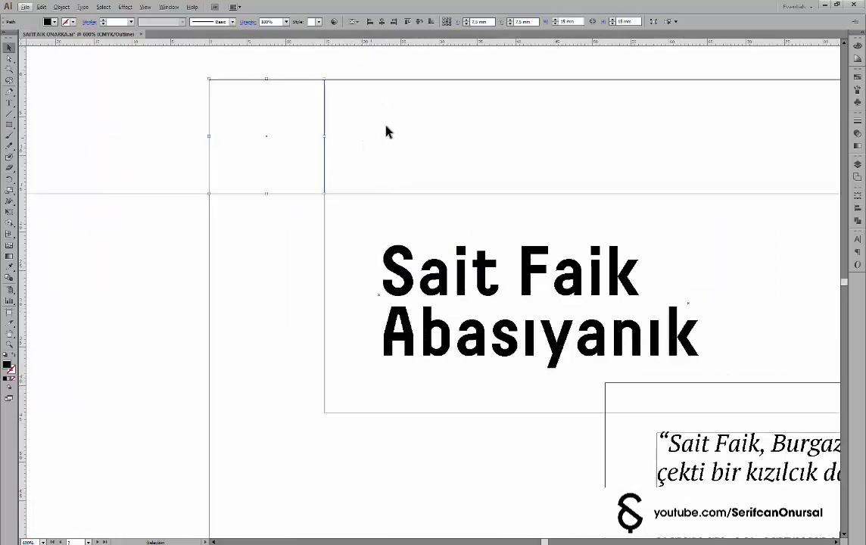
{"action": "left_click", "coordinate": [386, 133]}
Return to colour preview and select the yellow background group with the whole spread in view
{"action": "scroll", "coordinate": [329, 159], "scroll_direction": "up", "scroll_amount": 1}
{"action": "key", "text": "ctrl+y"}
{"action": "left_click", "coordinate": [353, 165]}
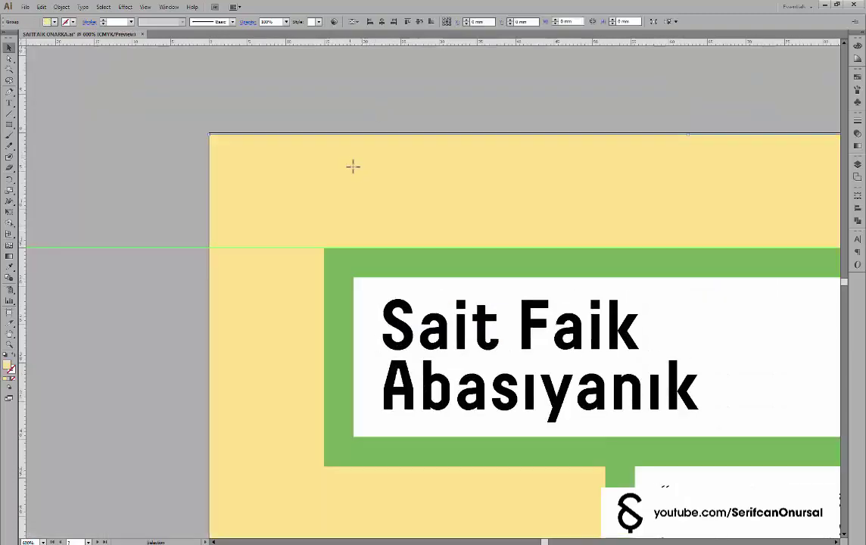
{"action": "scroll", "coordinate": [430, 122], "scroll_direction": "down", "scroll_amount": 3}
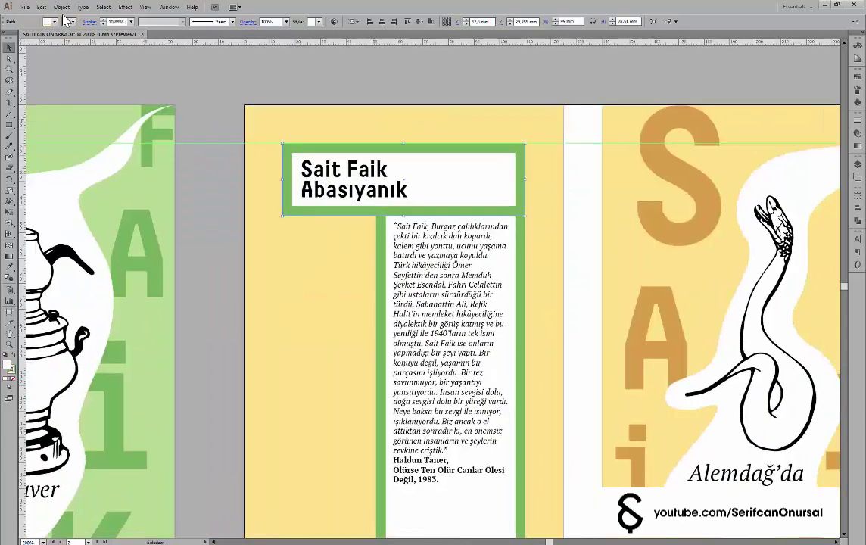
{"action": "mouse_move", "coordinate": [704, 113]}
{"action": "left_mouse_down"}
{"action": "mouse_move", "coordinate": [529, 116]}
{"action": "mouse_move", "coordinate": [521, 124]}
{"action": "left_mouse_up"}
Draw a small rectangle above the artboard and save the sampled orange as a new swatch
{"action": "key", "text": "m"}
{"action": "left_click_drag", "start_coordinate": [503, 69], "coordinate": [539, 98]}
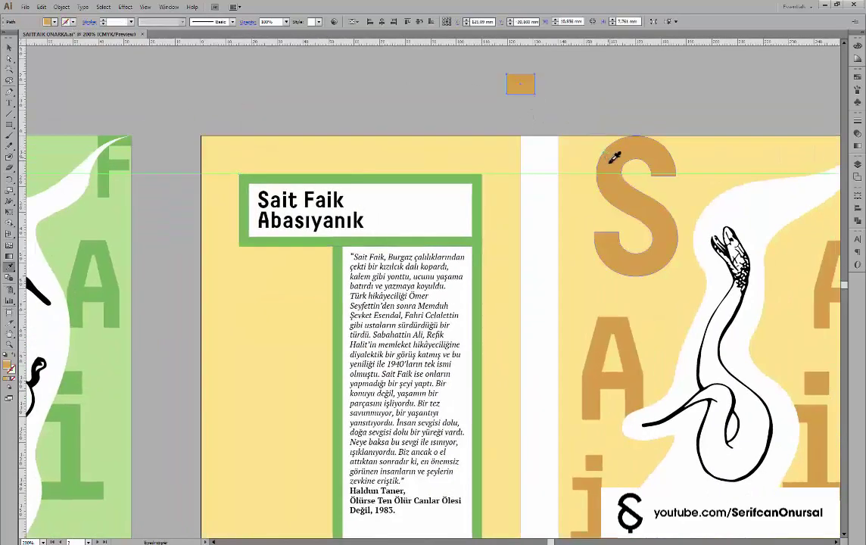
{"action": "left_click", "coordinate": [56, 23]}
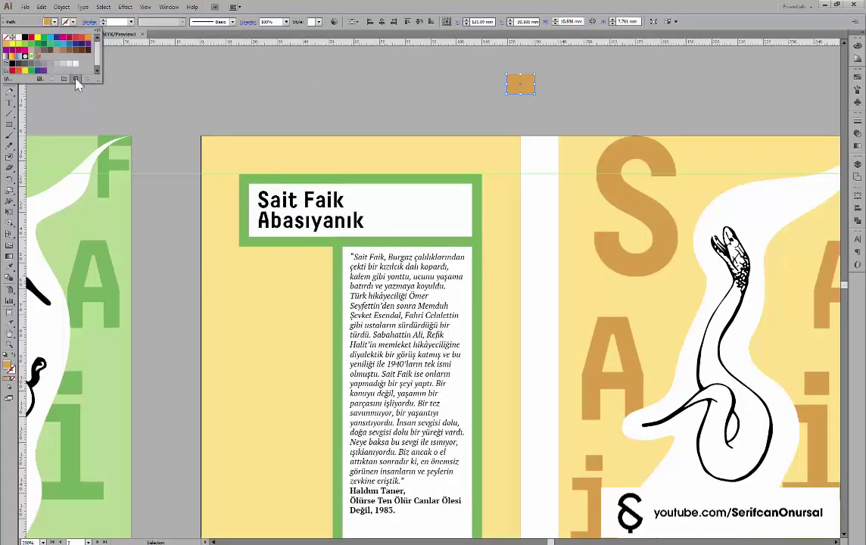
{"action": "left_click", "coordinate": [87, 78]}
Apply the new orange swatch to the green frames on the yellow cover
{"action": "key", "text": "Return"}
{"action": "left_click", "coordinate": [396, 181]}
{"action": "left_click", "coordinate": [47, 63]}
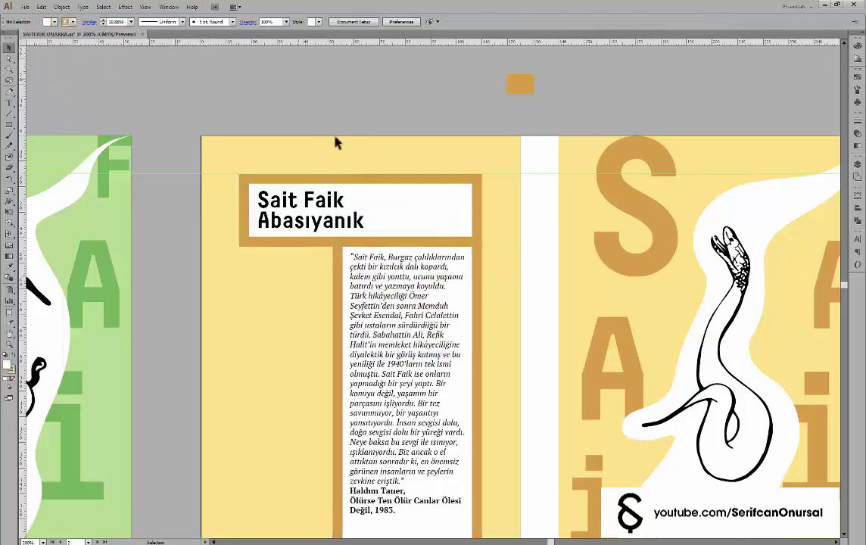
{"action": "scroll", "coordinate": [416, 236], "scroll_direction": "down", "scroll_amount": 2}
{"action": "scroll", "coordinate": [531, 251], "scroll_direction": "right", "scroll_amount": 5}
Replace the yellow cover's quote with the copied Yılan Uykusu passage in PT Serif 9 pt
{"action": "key", "text": "t"}
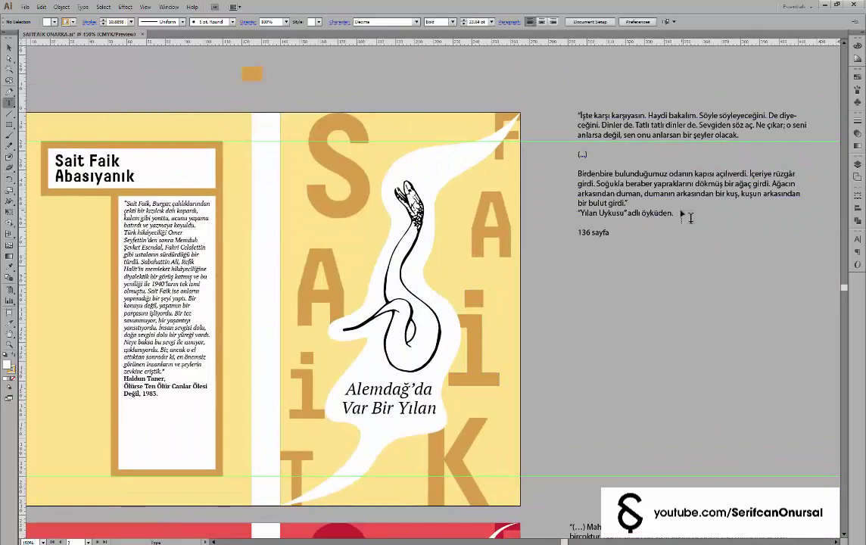
{"action": "left_click", "coordinate": [622, 213]}
{"action": "key", "text": "ctrl+a"}
{"action": "left_click", "coordinate": [126, 235]}
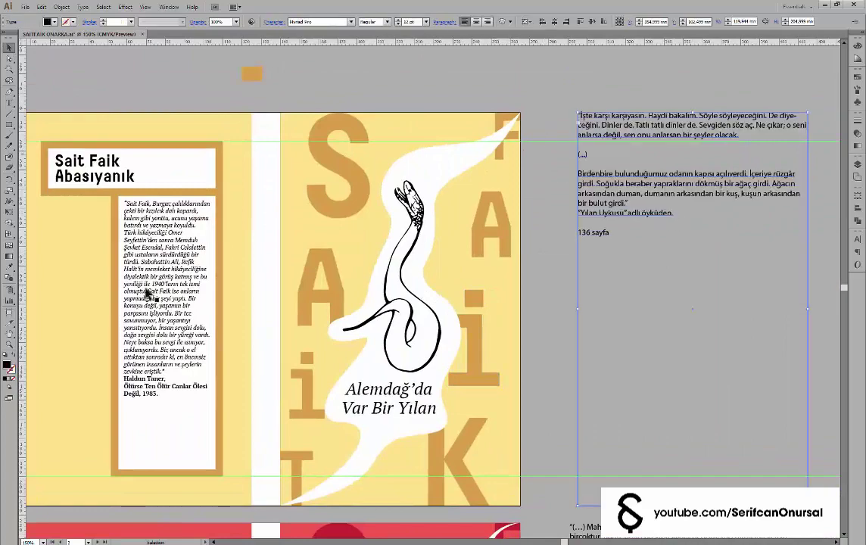
{"action": "scroll", "coordinate": [144, 294], "scroll_direction": "up", "scroll_amount": 3}
{"action": "scroll", "coordinate": [400, 328], "scroll_direction": "down", "scroll_amount": 2}
{"action": "key", "text": "ctrl+a"}
{"action": "key", "text": "ctrl+v"}
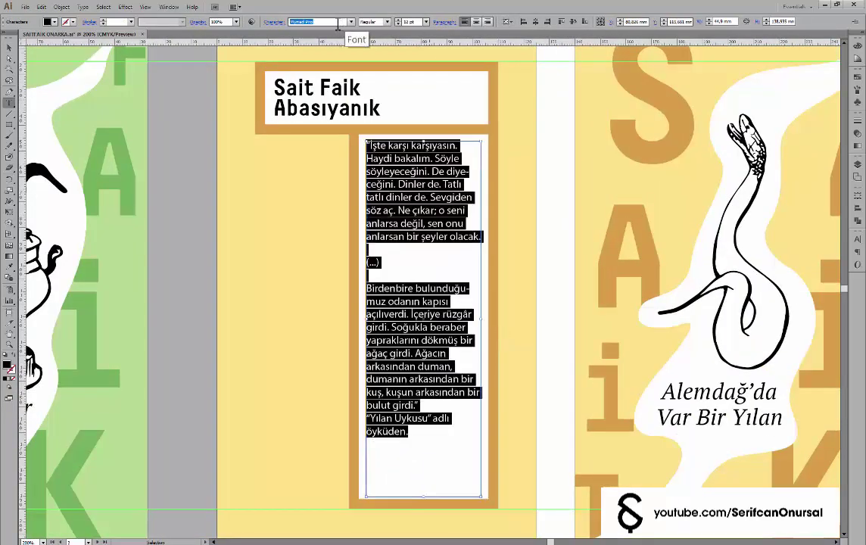
{"action": "key", "text": "Return"}
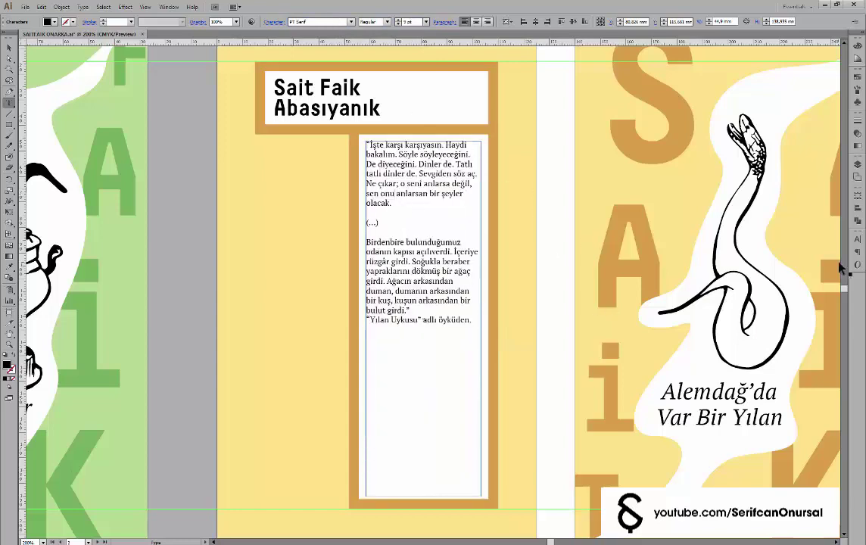
{"action": "left_click", "coordinate": [857, 239]}
{"action": "key", "text": "ctrl+alt+t"}
{"action": "key", "text": "Escape"}
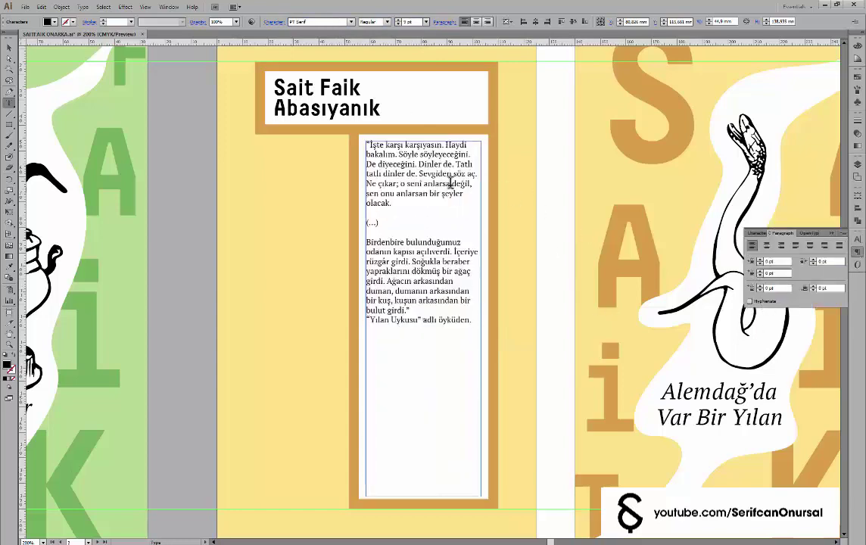
Italicise the passage through 'bulut girdi' and set the Yılan Uykusu source line bold
{"action": "scroll", "coordinate": [380, 212], "scroll_direction": "up", "scroll_amount": 1}
{"action": "double_click", "coordinate": [379, 401]}
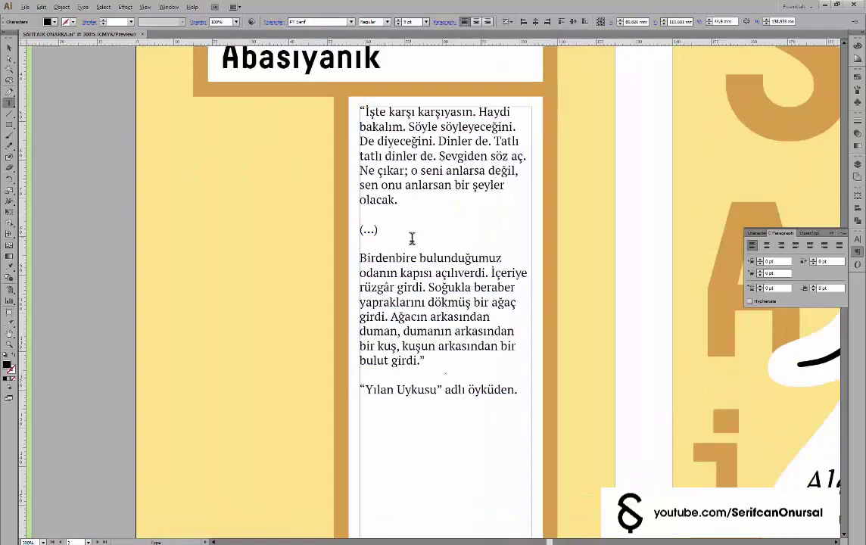
{"action": "scroll", "coordinate": [412, 239], "scroll_direction": "down", "scroll_amount": 2}
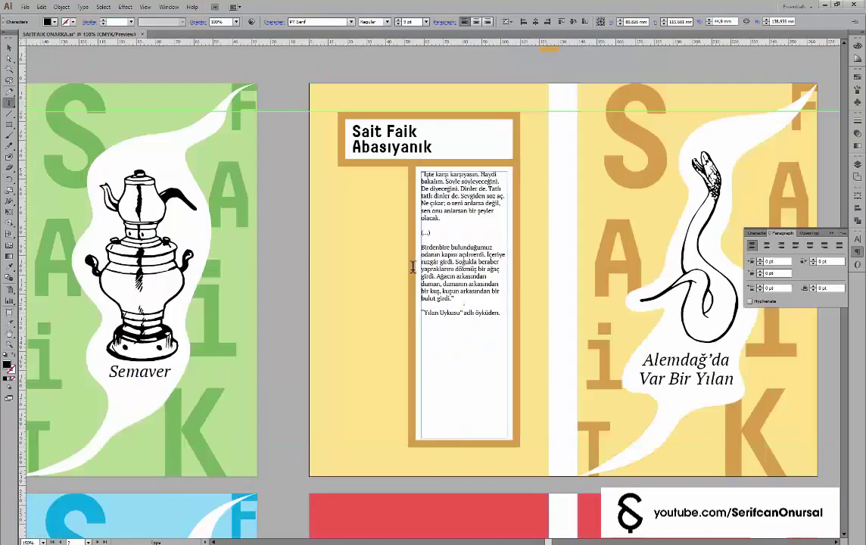
{"action": "scroll", "coordinate": [413, 267], "scroll_direction": "up", "scroll_amount": 2}
{"action": "left_click_drag", "start_coordinate": [463, 304], "coordinate": [343, 44]}
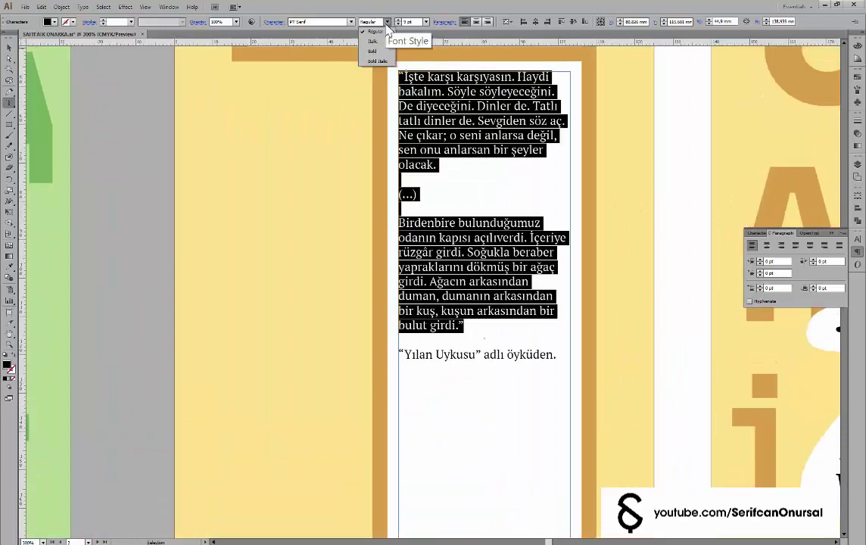
{"action": "left_click", "coordinate": [372, 41]}
{"action": "left_click_drag", "start_coordinate": [557, 341], "coordinate": [402, 342]}
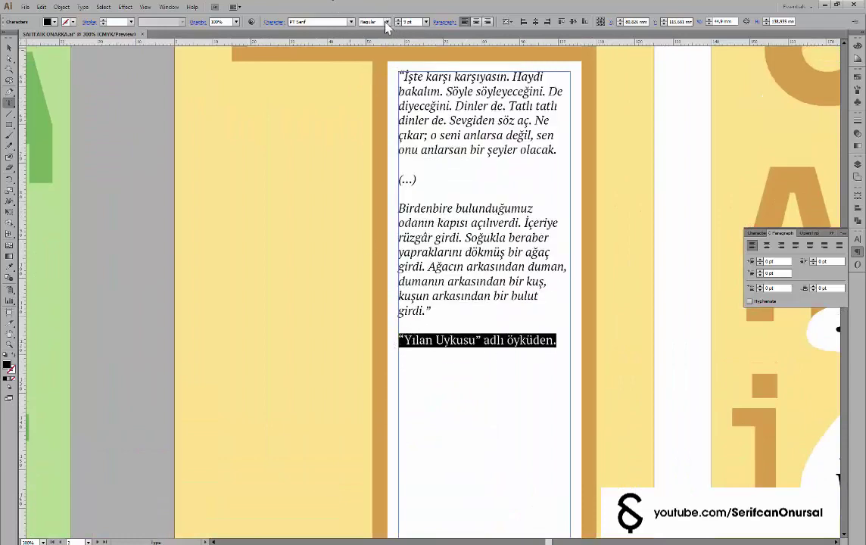
{"action": "scroll", "coordinate": [243, 231], "scroll_direction": "down", "scroll_amount": 2}
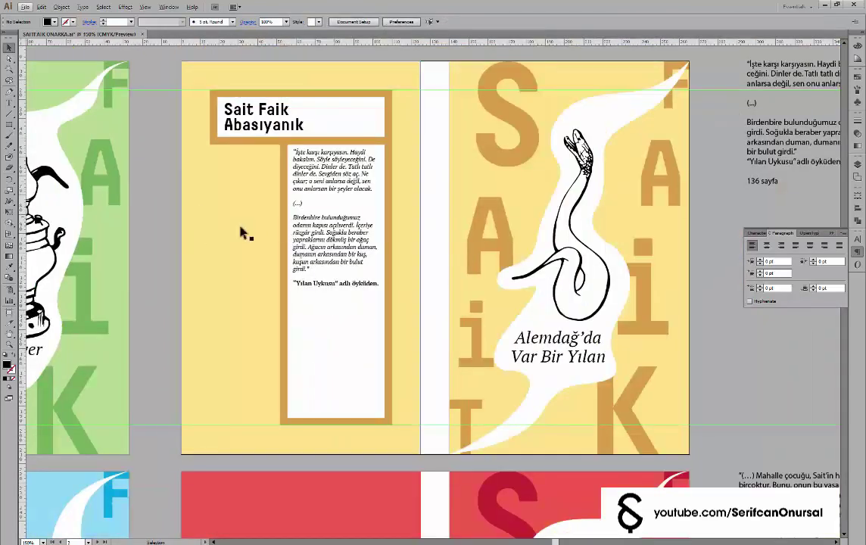
{"action": "mouse_move", "coordinate": [243, 231]}
{"action": "left_mouse_down"}
{"action": "mouse_move", "coordinate": [464, 235]}
{"action": "mouse_move", "coordinate": [470, 288]}
{"action": "mouse_move", "coordinate": [498, 290]}
{"action": "left_mouse_up"}
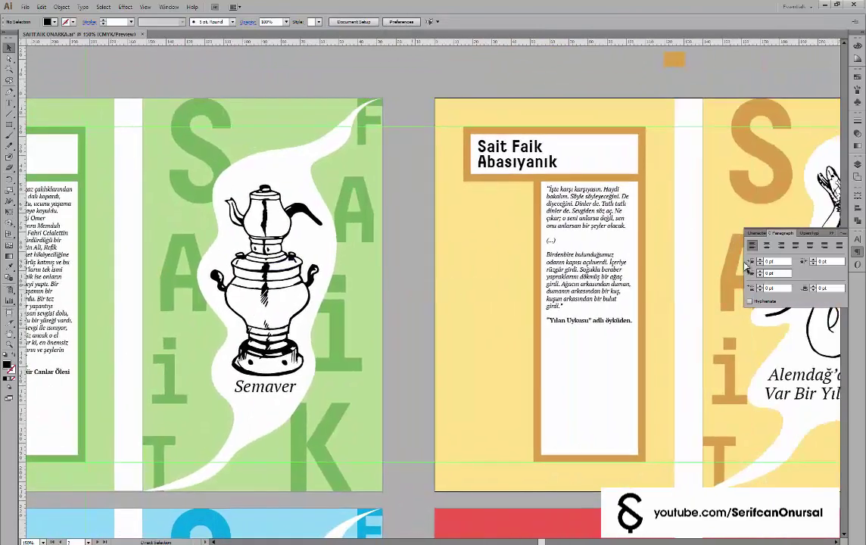
Direct-select the green back cover's title frame and blurb box together
{"action": "scroll", "coordinate": [517, 151], "scroll_direction": "down", "scroll_amount": 2}
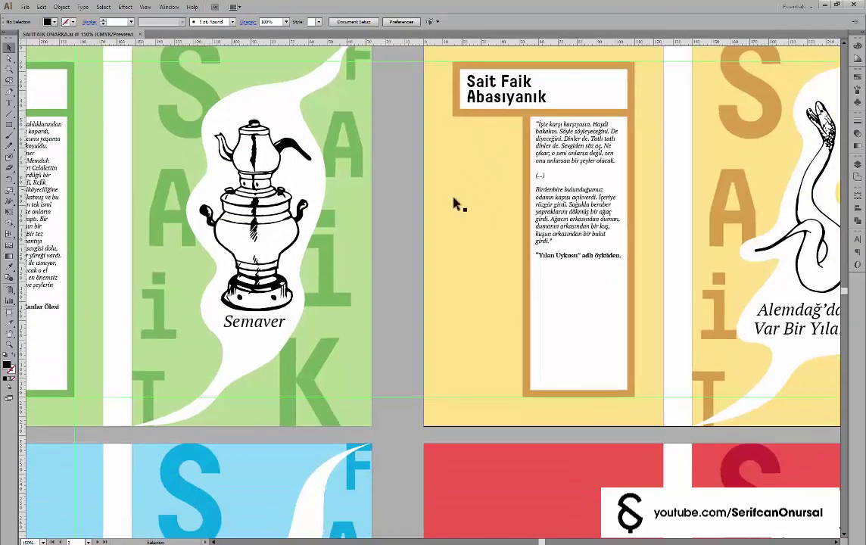
{"action": "key", "text": "ctrl+minus"}
{"action": "left_click", "coordinate": [199, 134]}
{"action": "left_click", "coordinate": [457, 95]}
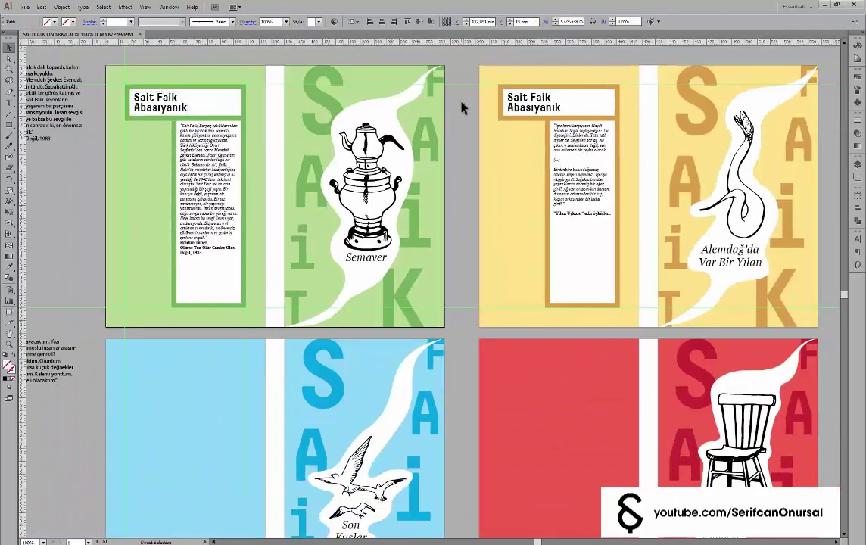
{"action": "key", "text": "a"}
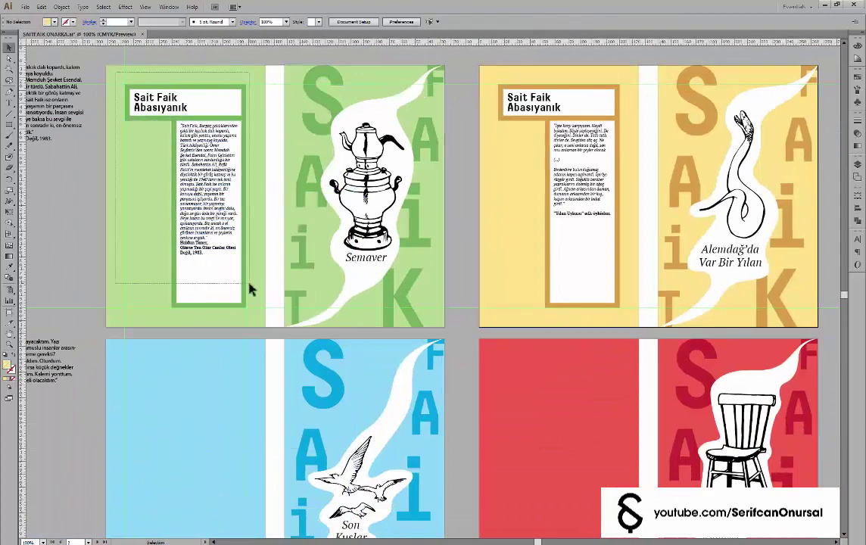
{"action": "left_click_drag", "start_coordinate": [252, 290], "coordinate": [253, 291]}
Alt-drag the frames down onto the lower covers, then repeat the copy with Ctrl+D
{"action": "scroll", "coordinate": [168, 274], "scroll_direction": "left", "scroll_amount": 3}
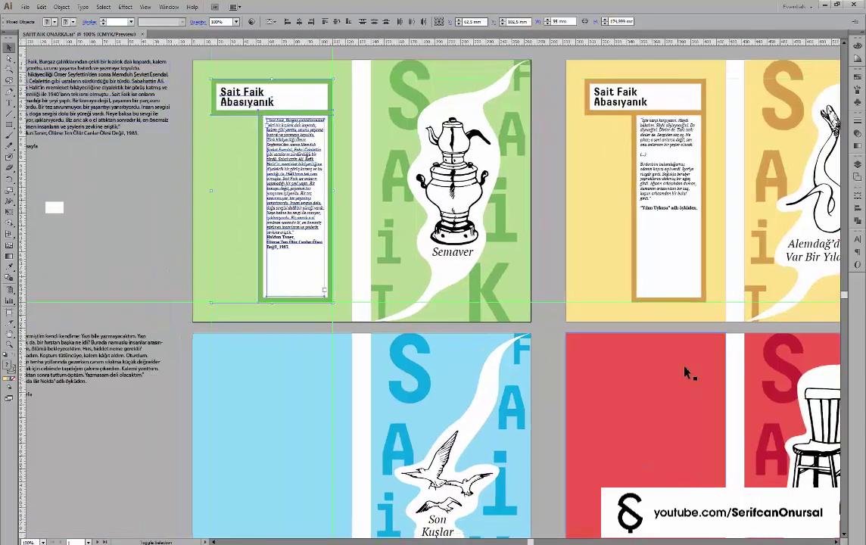
{"action": "left_click_drag", "start_coordinate": [685, 373], "coordinate": [651, 261]}
{"action": "scroll", "coordinate": [629, 227], "scroll_direction": "down", "scroll_amount": 3}
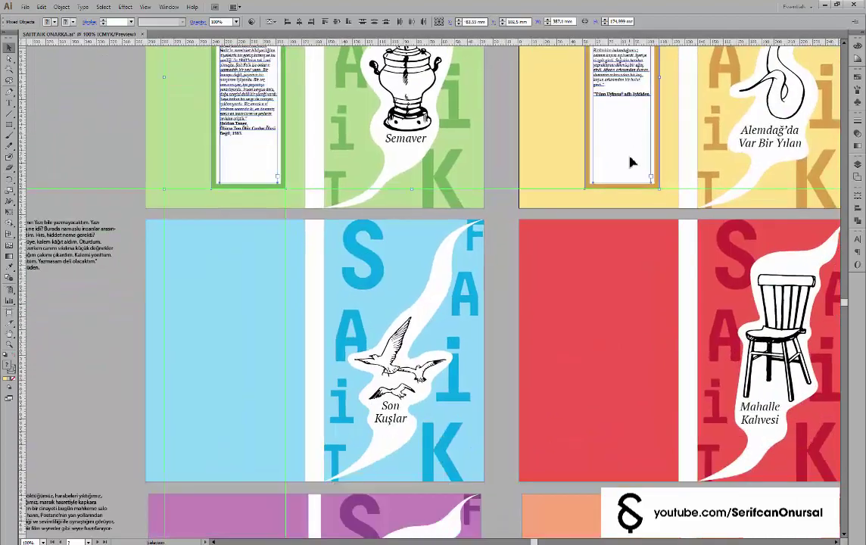
{"action": "left_click_drag", "start_coordinate": [629, 162], "coordinate": [638, 411]}
{"action": "scroll", "coordinate": [619, 258], "scroll_direction": "down", "scroll_amount": 3}
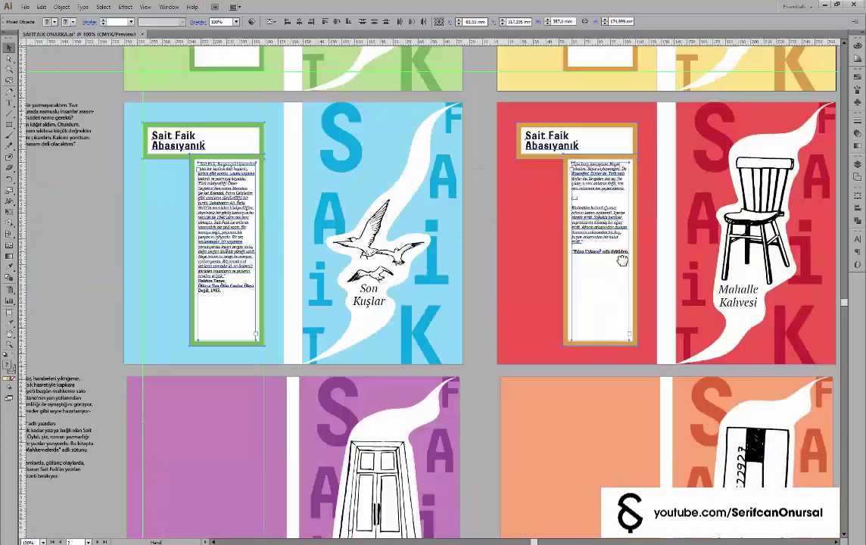
{"action": "key", "text": "ctrl+d"}
{"action": "scroll", "coordinate": [445, 188], "scroll_direction": "up", "scroll_amount": 4}
{"action": "scroll", "coordinate": [261, 278], "scroll_direction": "left", "scroll_amount": 2}
{"action": "key", "text": "ctrl+="}
Create a 15×15 mm white square with the Rectangle tool
{"action": "key", "text": "m"}
{"action": "left_click", "coordinate": [278, 306]}
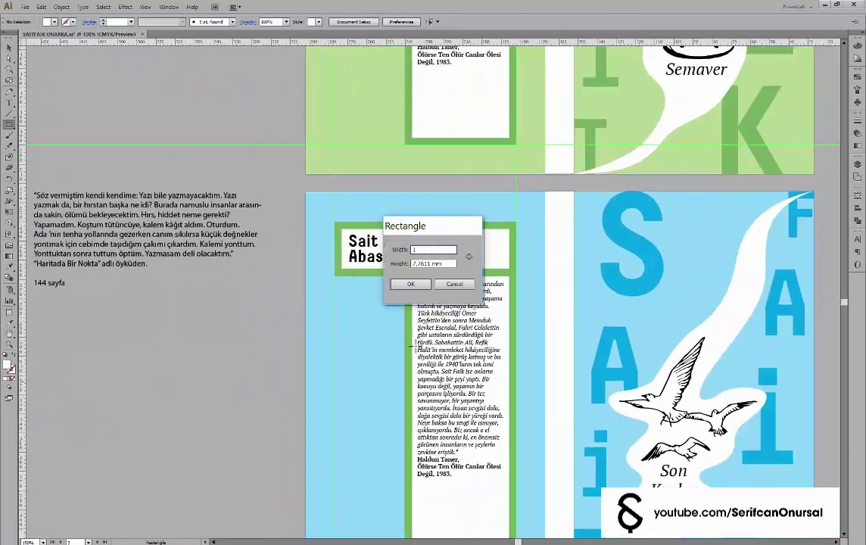
{"action": "key", "text": "Return"}
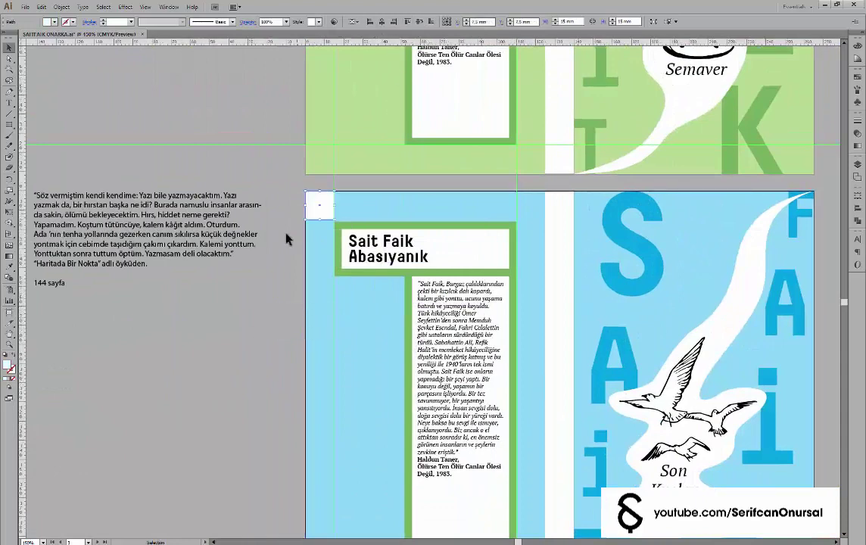
{"action": "left_click", "coordinate": [287, 239]}
Nudge the Sait Faik Abasıyanık title slightly upward, checking it in Outline view
{"action": "scroll", "coordinate": [368, 181], "scroll_direction": "up", "scroll_amount": 3, "text": "alt"}
{"action": "scroll", "coordinate": [329, 262], "scroll_direction": "down", "scroll_amount": 2, "text": "alt"}
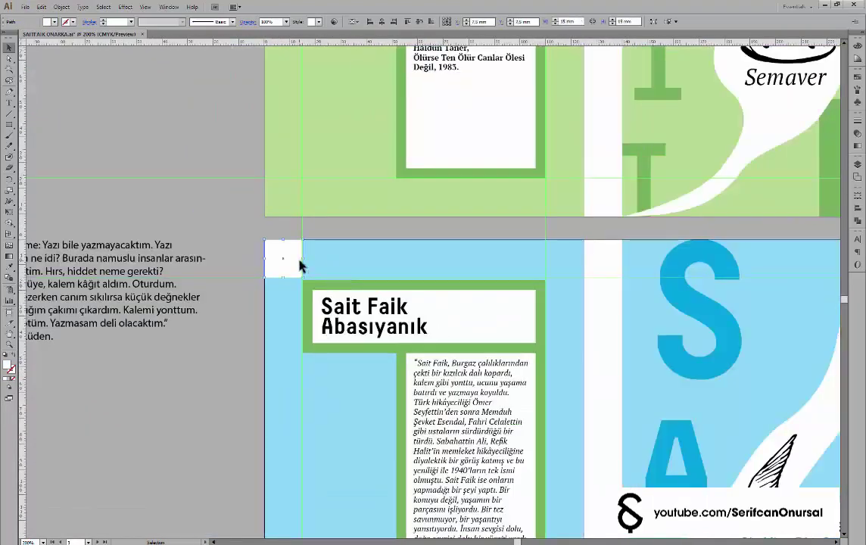
{"action": "key", "text": "ctrl+y"}
{"action": "key", "text": "ctrl+y"}
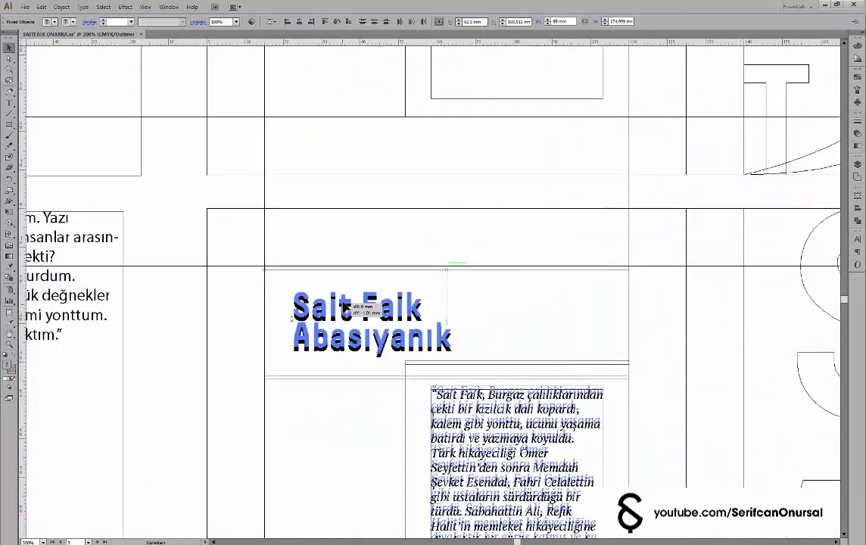
{"action": "scroll", "coordinate": [346, 323], "scroll_direction": "down", "scroll_amount": 2, "text": "alt"}
{"action": "scroll", "coordinate": [454, 303], "scroll_direction": "up", "scroll_amount": 2, "text": "alt"}
{"action": "scroll", "coordinate": [477, 291], "scroll_direction": "up", "scroll_amount": 2, "text": "alt"}
{"action": "key", "text": "ctrl+y"}
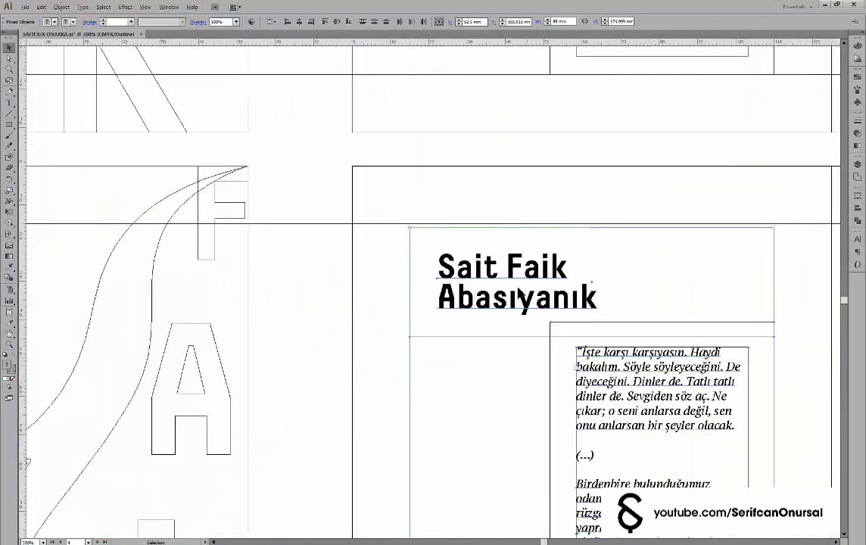
{"action": "left_click_drag", "start_coordinate": [508, 282], "coordinate": [509, 275]}
{"action": "scroll", "coordinate": [509, 274], "scroll_direction": "down", "scroll_amount": 1, "text": "alt"}
{"action": "scroll", "coordinate": [492, 280], "scroll_direction": "up", "scroll_amount": 2, "text": "alt"}
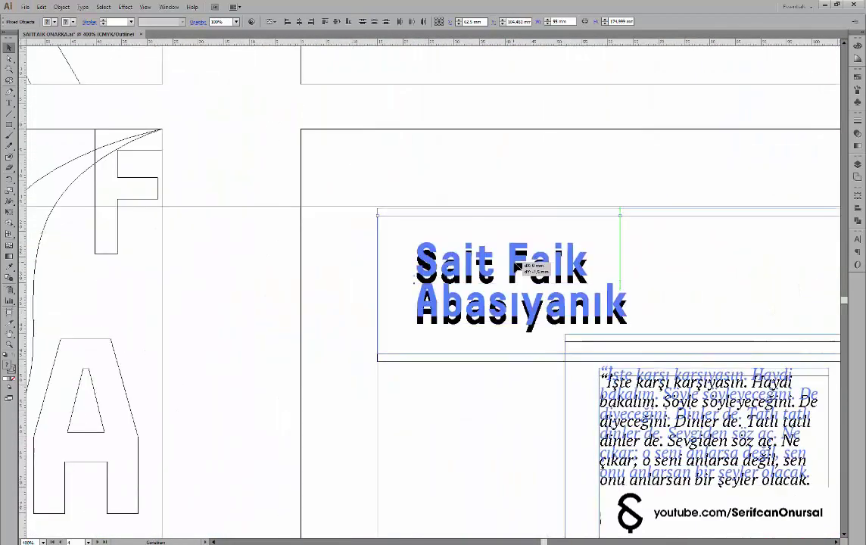
{"action": "key", "text": "ctrl+y"}
{"action": "scroll", "coordinate": [267, 276], "scroll_direction": "down", "scroll_amount": 2, "text": "alt"}
{"action": "key", "text": "space"}
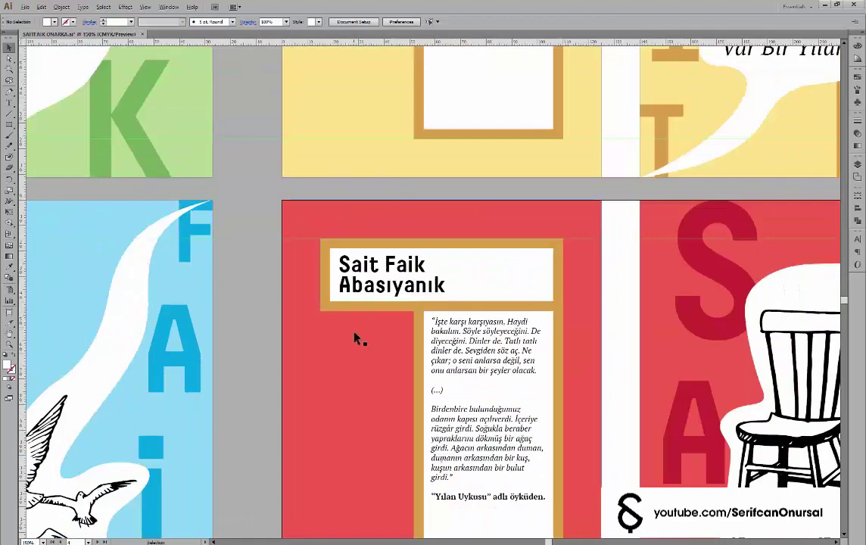
{"action": "scroll", "coordinate": [356, 338], "scroll_direction": "down", "scroll_amount": 4, "text": "alt"}
{"action": "scroll", "coordinate": [286, 421], "scroll_direction": "up", "scroll_amount": 3, "text": "alt"}
{"action": "scroll", "coordinate": [294, 325], "scroll_direction": "down", "scroll_amount": 3, "text": "alt"}
{"action": "scroll", "coordinate": [293, 396], "scroll_direction": "up", "scroll_amount": 4, "text": "alt"}
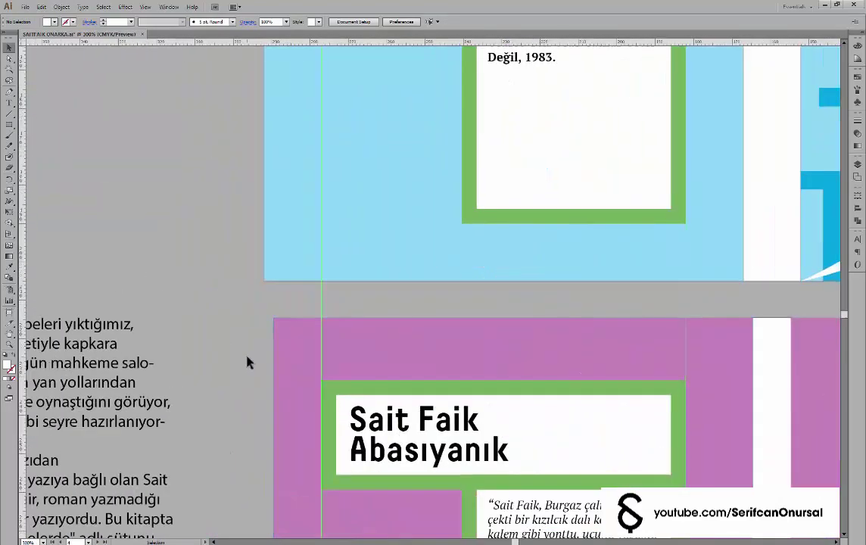
Add another 15 mm white square at the purple cover's top-left corner
{"action": "key", "text": "m"}
{"action": "left_click", "coordinate": [254, 348]}
{"action": "key", "text": "Return"}
{"action": "key", "text": "v"}
{"action": "left_click_drag", "start_coordinate": [284, 367], "coordinate": [304, 337]}
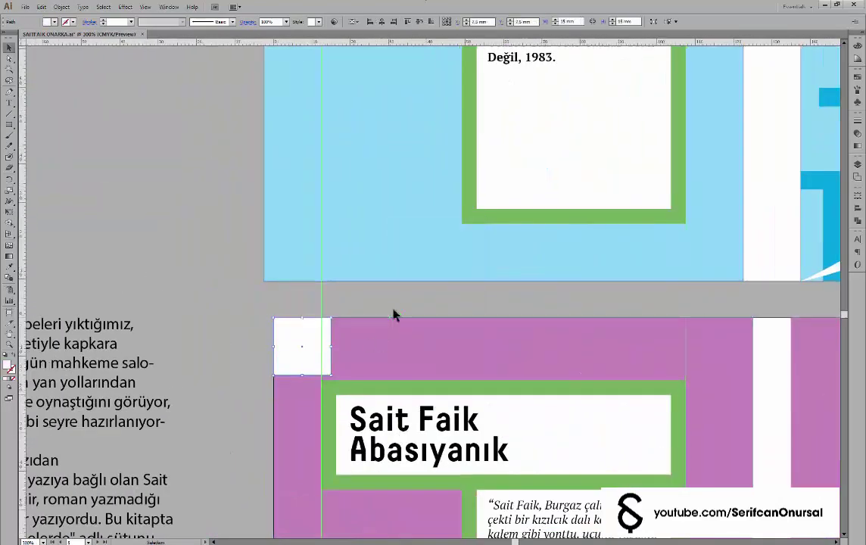
{"action": "left_click", "coordinate": [393, 315]}
In Outline view, nudge the title group right into alignment, then return to colour preview
{"action": "key", "text": "ctrl+y"}
{"action": "scroll", "coordinate": [394, 363], "scroll_direction": "down", "scroll_amount": 2}
{"action": "scroll", "coordinate": [360, 294], "scroll_direction": "up", "scroll_amount": 1, "text": "alt"}
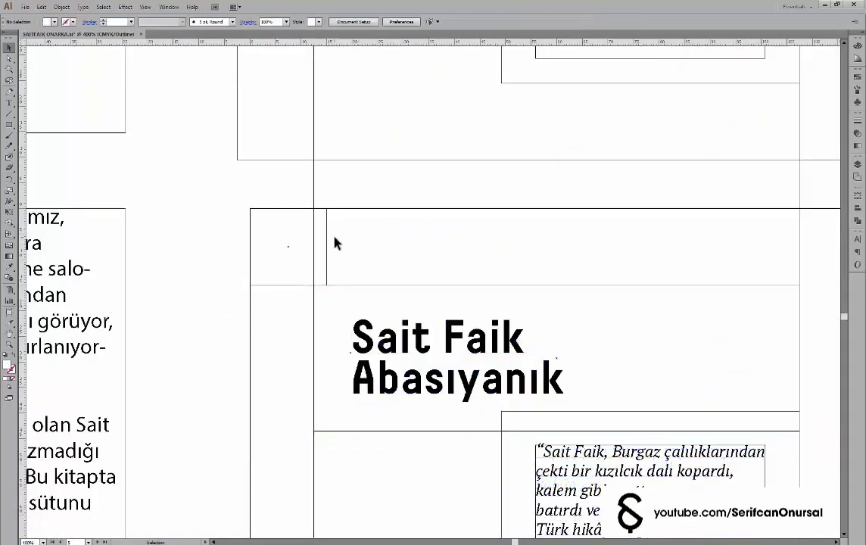
{"action": "scroll", "coordinate": [436, 262], "scroll_direction": "right", "scroll_amount": 1}
{"action": "scroll", "coordinate": [297, 280], "scroll_direction": "right", "scroll_amount": 1}
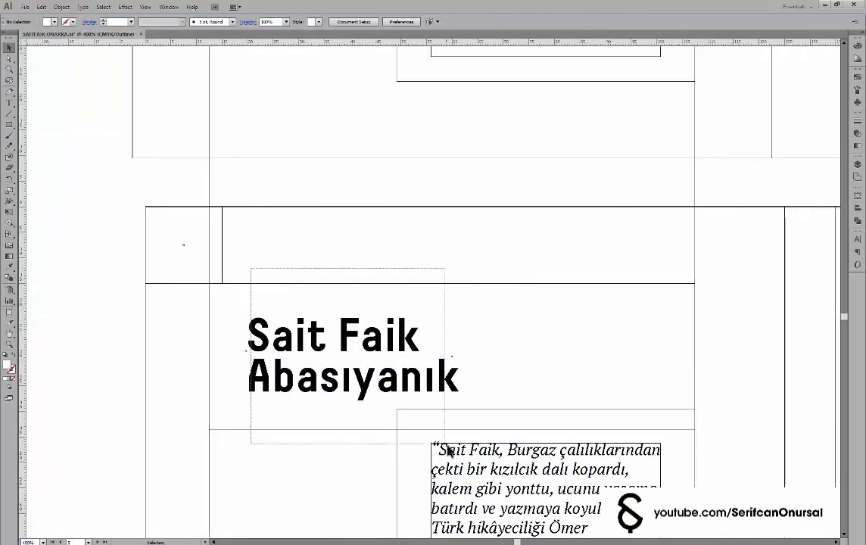
{"action": "left_click_drag", "start_coordinate": [258, 287], "coordinate": [270, 290]}
{"action": "key", "text": "ctrl+minus"}
{"action": "key", "text": "ctrl+minus"}
{"action": "key", "text": "ctrl+minus"}
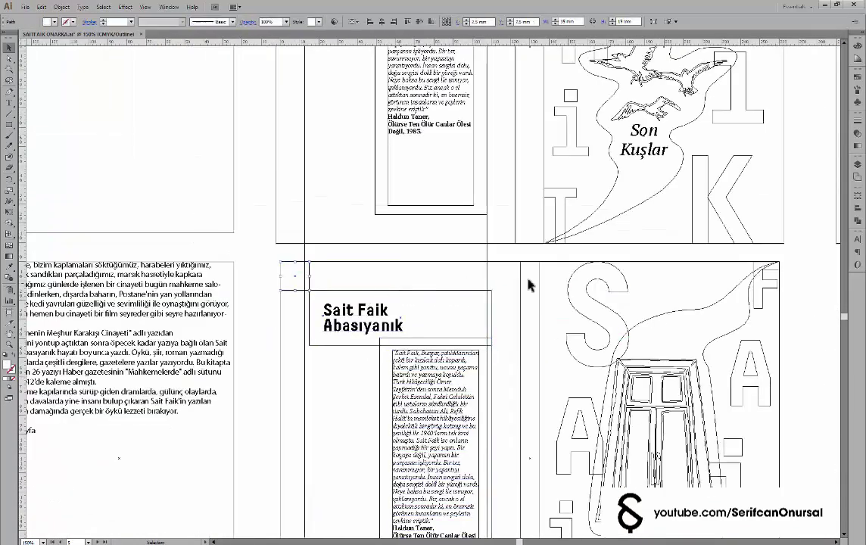
{"action": "scroll", "coordinate": [538, 295], "scroll_direction": "right", "scroll_amount": 3}
{"action": "scroll", "coordinate": [625, 294], "scroll_direction": "right", "scroll_amount": 2}
{"action": "key", "text": "ctrl+plus"}
{"action": "key", "text": "ctrl+plus"}
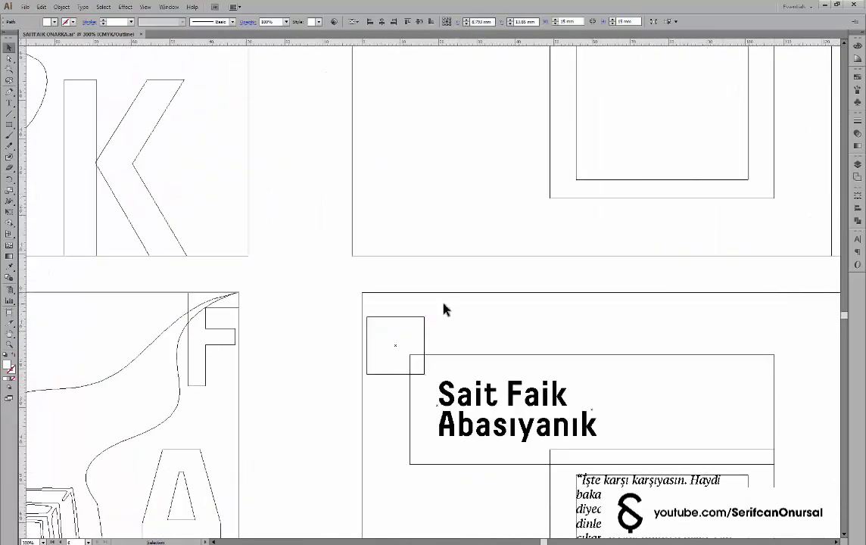
{"action": "scroll", "coordinate": [493, 243], "scroll_direction": "down", "scroll_amount": 2}
{"action": "key", "text": "ctrl+plus"}
{"action": "key", "text": "ctrl+plus"}
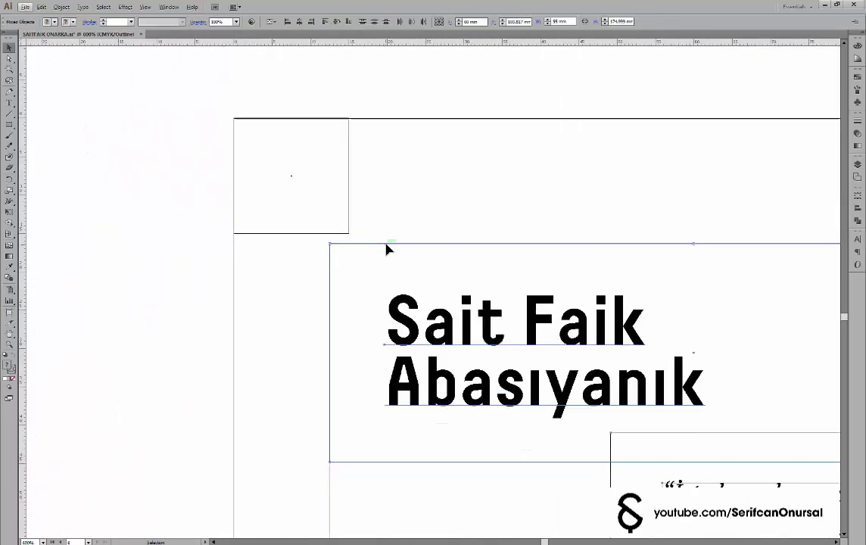
{"action": "left_click_drag", "start_coordinate": [387, 248], "coordinate": [406, 240]}
{"action": "key", "text": "ctrl+y"}
{"action": "scroll", "coordinate": [320, 184], "scroll_direction": "down", "scroll_amount": 5}
Draw a small block above the green cover, sample its green and save it as a swatch
{"action": "scroll", "coordinate": [478, 302], "scroll_direction": "down", "scroll_amount": 2}
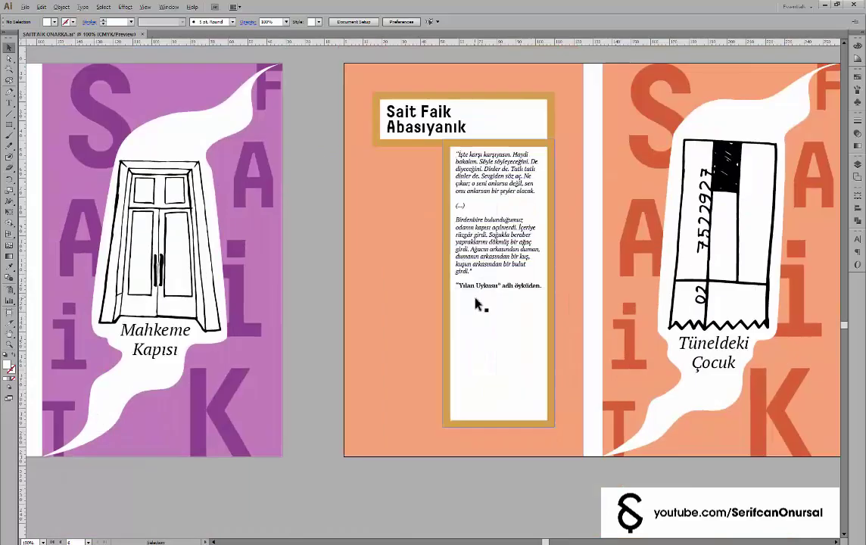
{"action": "scroll", "coordinate": [477, 303], "scroll_direction": "down", "scroll_amount": 2}
{"action": "scroll", "coordinate": [486, 399], "scroll_direction": "up", "scroll_amount": 1}
{"action": "scroll", "coordinate": [408, 199], "scroll_direction": "up", "scroll_amount": 2}
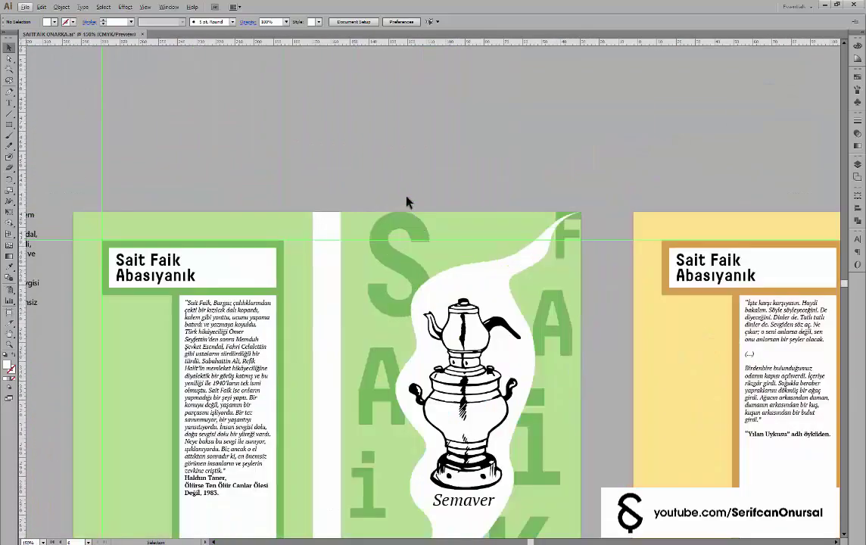
{"action": "left_click_drag", "start_coordinate": [394, 155], "coordinate": [423, 195]}
{"action": "key", "text": "i"}
{"action": "left_click", "coordinate": [417, 221]}
{"action": "left_click", "coordinate": [51, 21]}
{"action": "left_click", "coordinate": [76, 79]}
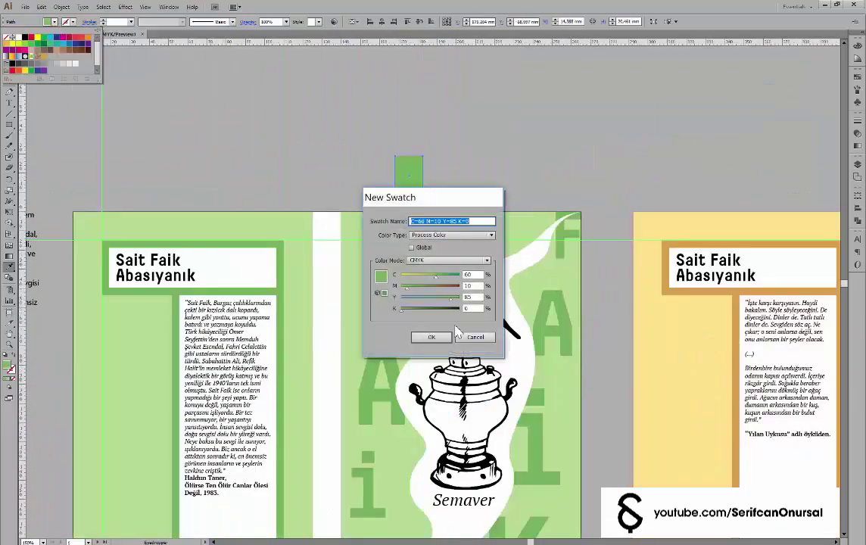
{"action": "left_click", "coordinate": [433, 334]}
Copy the block between the blue and red covers and match the blocks to those covers' colours
{"action": "key", "text": "Delete"}
{"action": "scroll", "coordinate": [510, 271], "scroll_direction": "down", "scroll_amount": 2}
{"action": "left_click_drag", "start_coordinate": [502, 265], "coordinate": [515, 284]}
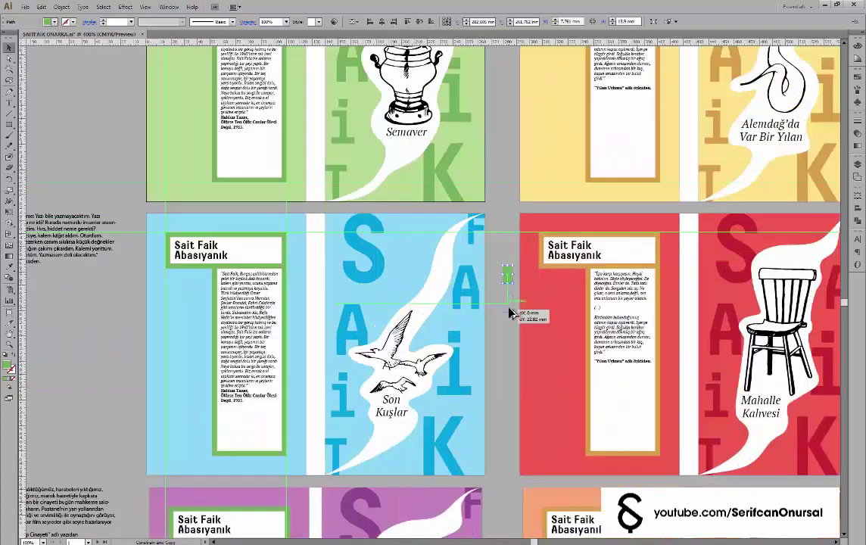
{"action": "scroll", "coordinate": [500, 201], "scroll_direction": "down", "scroll_amount": 2}
{"action": "left_click", "coordinate": [503, 185]}
{"action": "scroll", "coordinate": [504, 188], "scroll_direction": "up", "scroll_amount": 2}
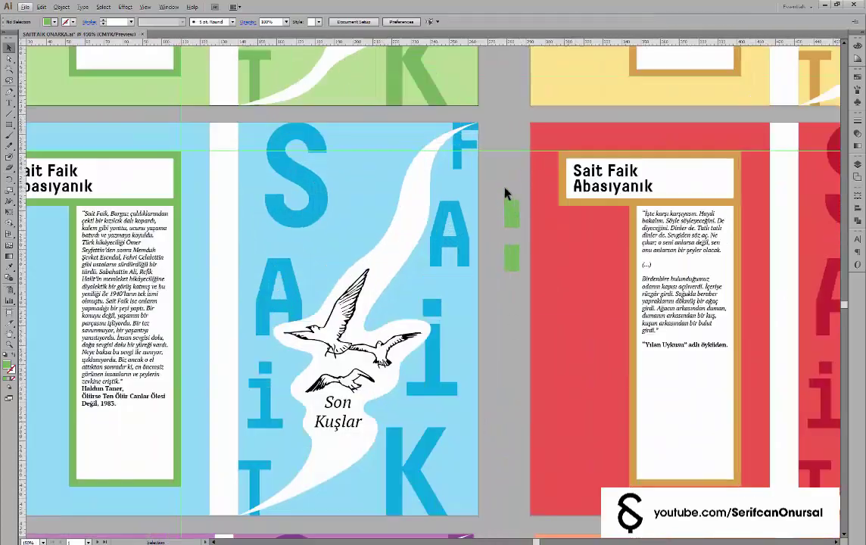
{"action": "left_click", "coordinate": [472, 233]}
{"action": "left_click", "coordinate": [511, 257], "text": "ctrl"}
{"action": "left_click", "coordinate": [822, 304]}
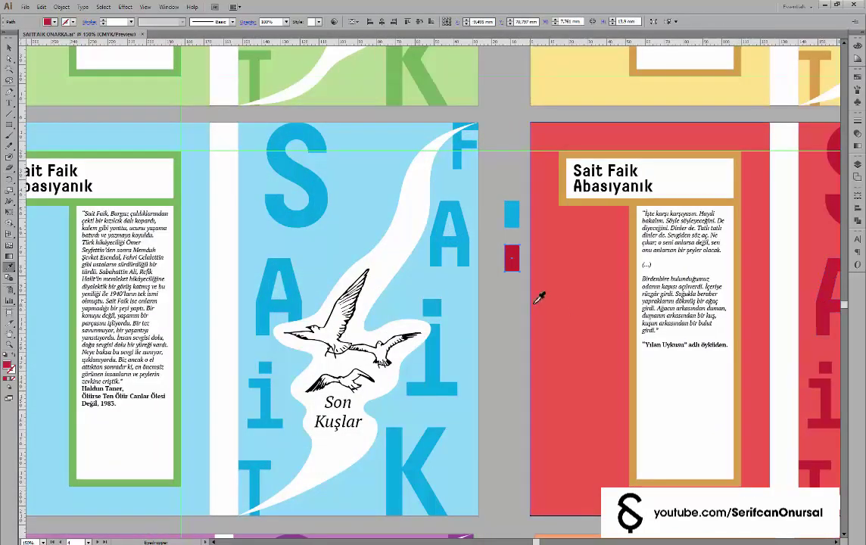
{"action": "left_click", "coordinate": [496, 205], "text": "ctrl"}
{"action": "scroll", "coordinate": [496, 205], "scroll_direction": "up", "scroll_amount": 1}
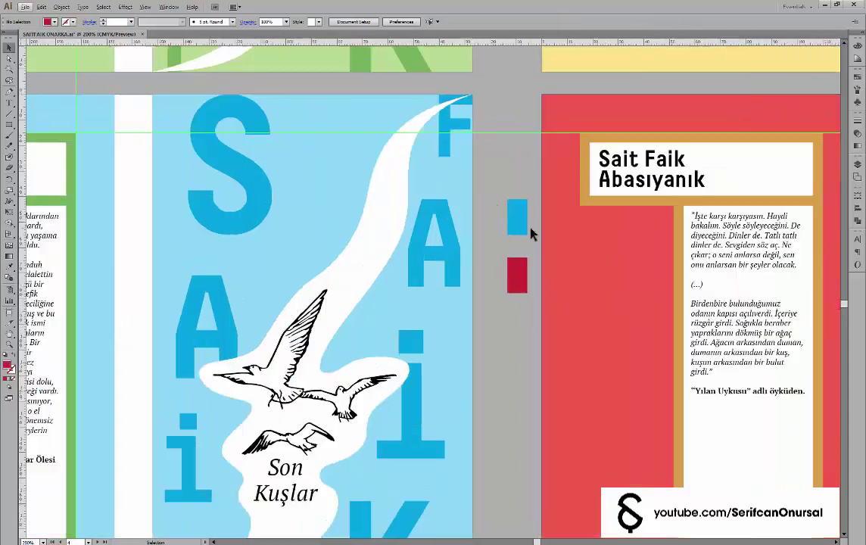
Sample the purple (C=50 M=85 Y=10 K=0) into a block and save it as a swatch
{"action": "left_click", "coordinate": [517, 284]}
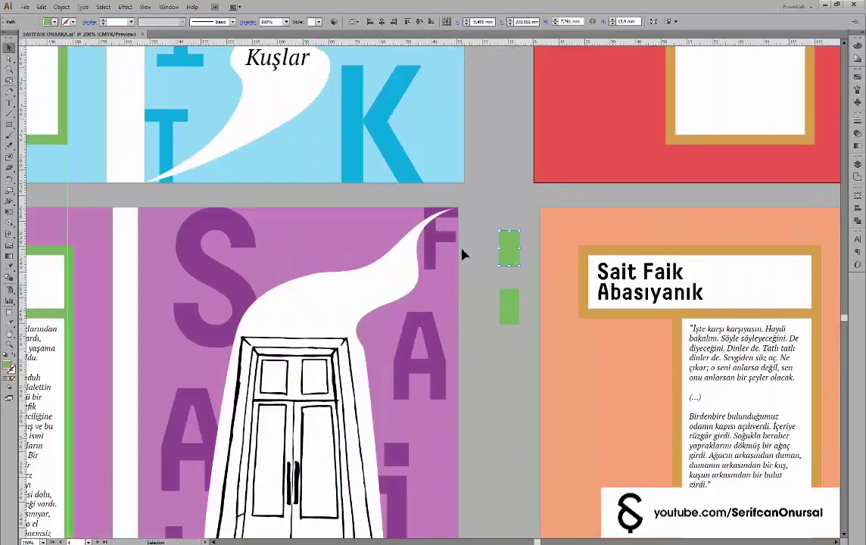
{"action": "key", "text": "i"}
{"action": "left_click", "coordinate": [448, 238]}
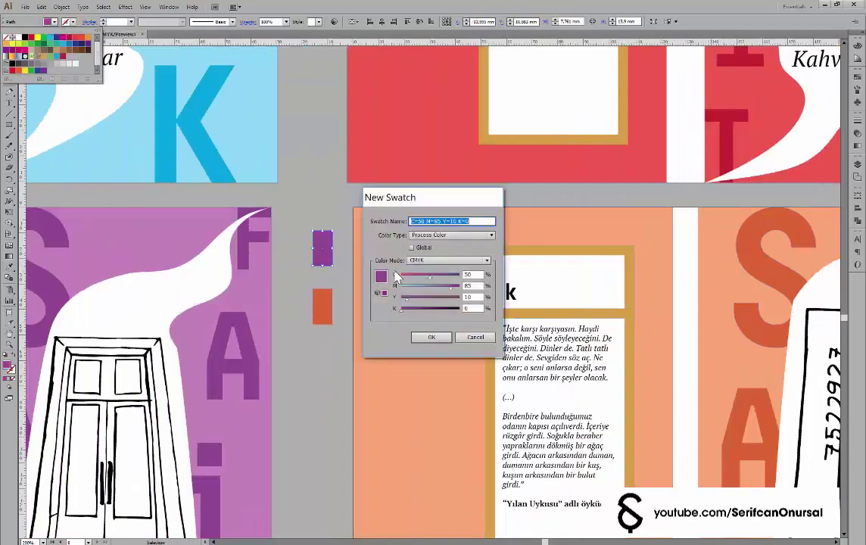
{"action": "key", "text": "Return"}
{"action": "left_click", "coordinate": [323, 306]}
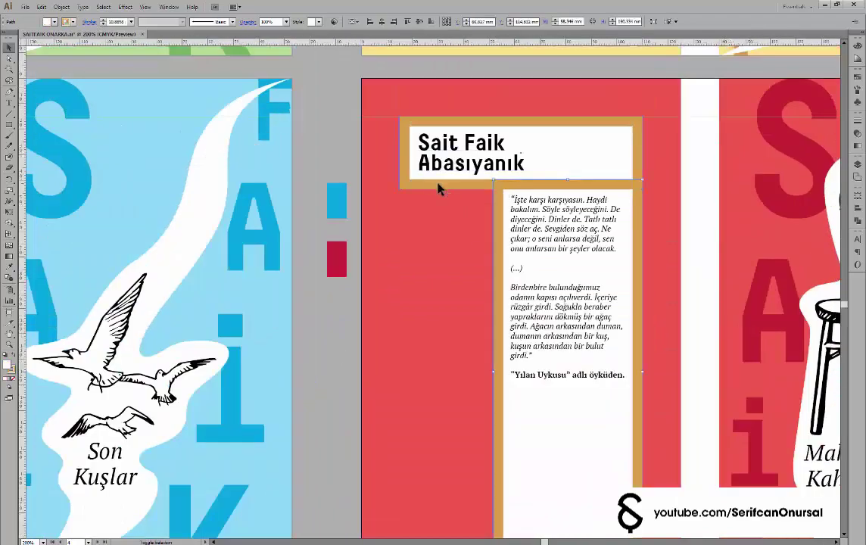
Stroke the red cover's text frame crimson and the blue cover's frame blue
{"action": "left_click", "coordinate": [439, 188]}
{"action": "left_click", "coordinate": [73, 22]}
{"action": "left_click", "coordinate": [72, 62]}
{"action": "key", "text": "ctrl+minus"}
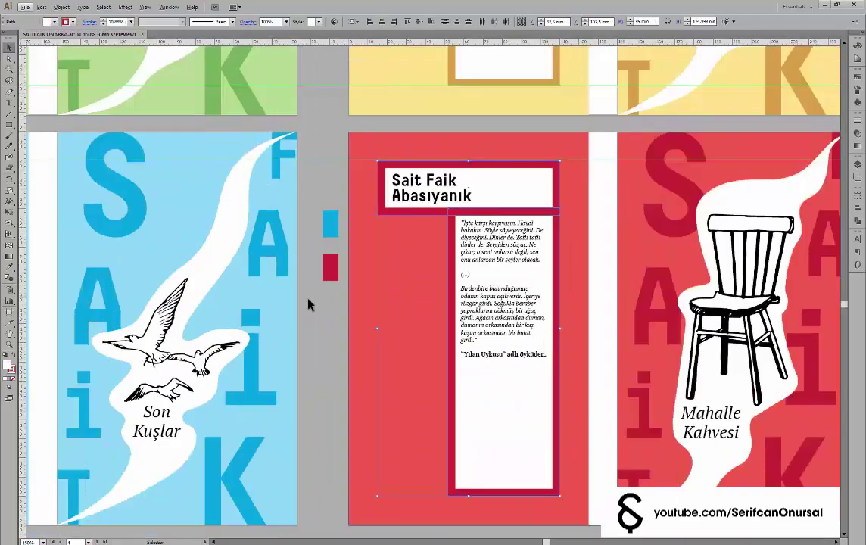
{"action": "key", "text": "ctrl+plus"}
{"action": "left_click", "coordinate": [73, 22]}
{"action": "left_click", "coordinate": [53, 38]}
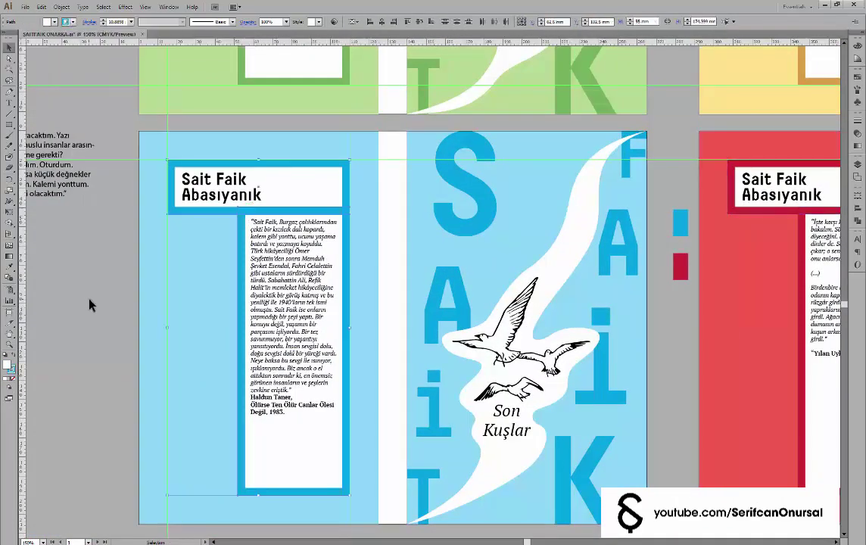
Stroke the purple cover's frame purple and the peach cover's frame deep orange
{"action": "left_click", "coordinate": [72, 22]}
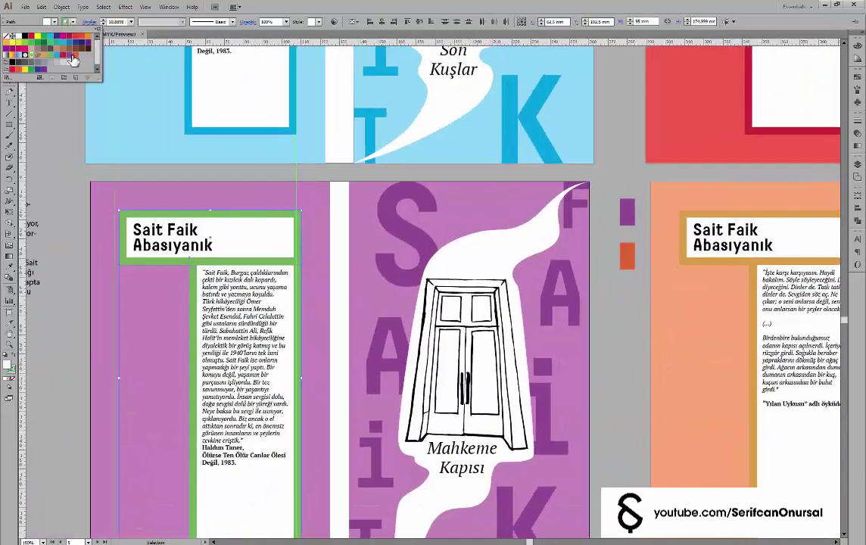
{"action": "left_click", "coordinate": [65, 53]}
{"action": "left_click", "coordinate": [679, 258]}
{"action": "left_click", "coordinate": [73, 22]}
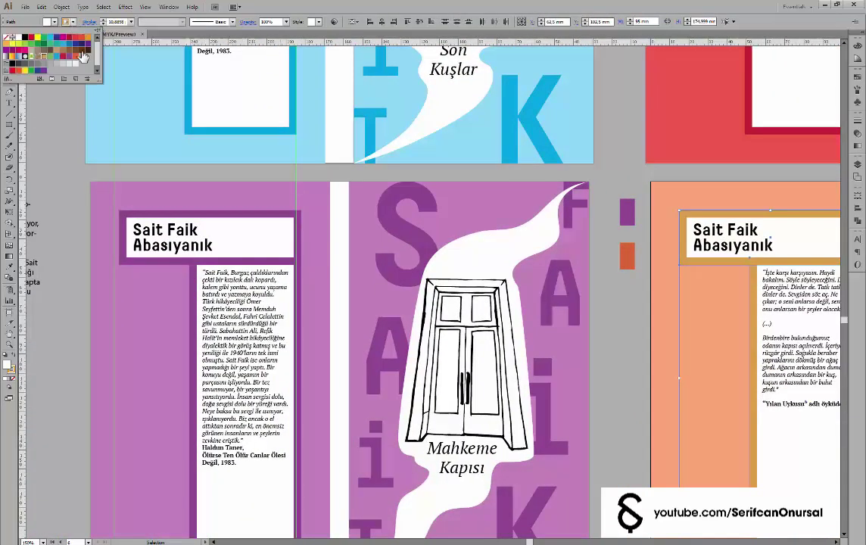
{"action": "left_click", "coordinate": [72, 62]}
{"action": "left_click", "coordinate": [590, 303]}
{"action": "scroll", "coordinate": [558, 328], "scroll_direction": "right", "scroll_amount": 2}
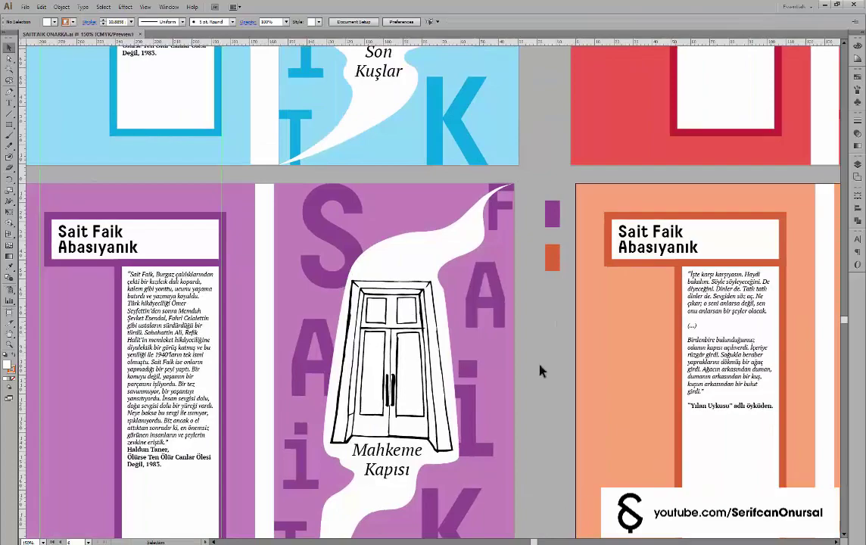
{"action": "scroll", "coordinate": [541, 367], "scroll_direction": "down", "scroll_amount": 3}
{"action": "scroll", "coordinate": [424, 327], "scroll_direction": "up", "scroll_amount": 5}
{"action": "scroll", "coordinate": [424, 326], "scroll_direction": "up", "scroll_amount": 3}
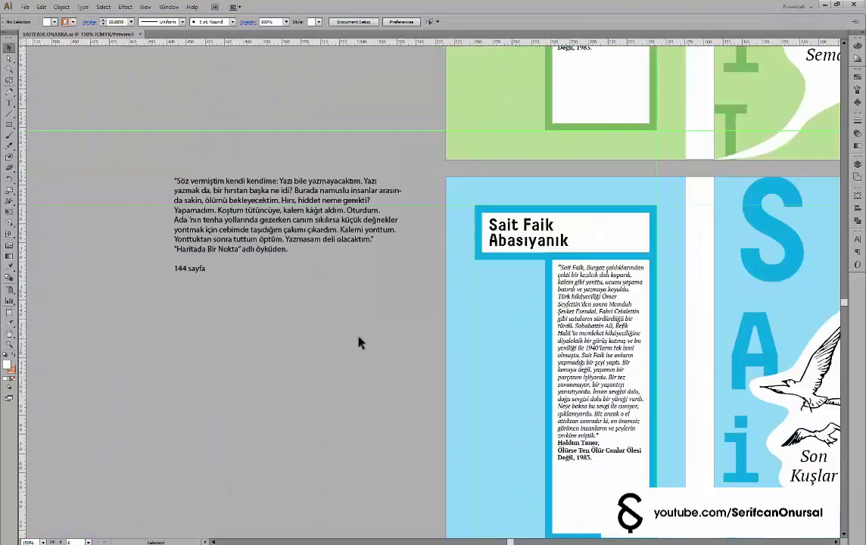
Copy the "Söz vermiştim" passage and paste it over the blue cover's old blurb
{"action": "scroll", "coordinate": [359, 343], "scroll_direction": "up", "scroll_amount": 2}
{"action": "scroll", "coordinate": [315, 300], "scroll_direction": "down", "scroll_amount": 2}
{"action": "key", "text": "t"}
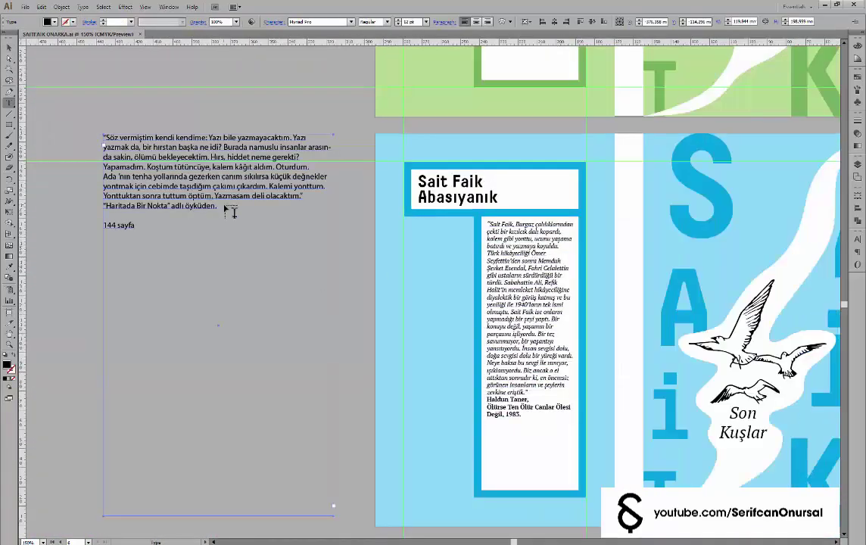
{"action": "left_click", "coordinate": [227, 209]}
{"action": "key", "text": "ctrl+a"}
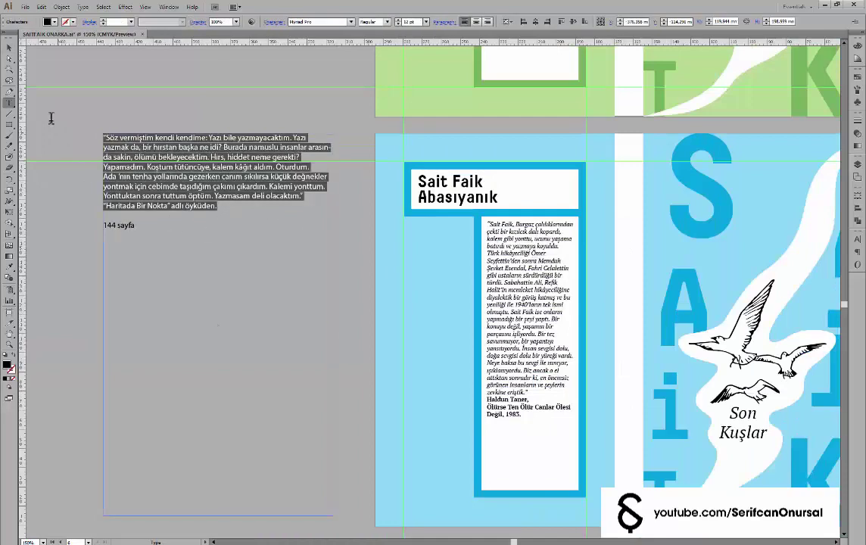
{"action": "key", "text": "Escape"}
{"action": "scroll", "coordinate": [292, 125], "scroll_direction": "up", "scroll_amount": 1, "text": "alt"}
{"action": "double_click", "coordinate": [496, 310]}
{"action": "key", "text": "ctrl+a"}
{"action": "key", "text": "ctrl+v"}
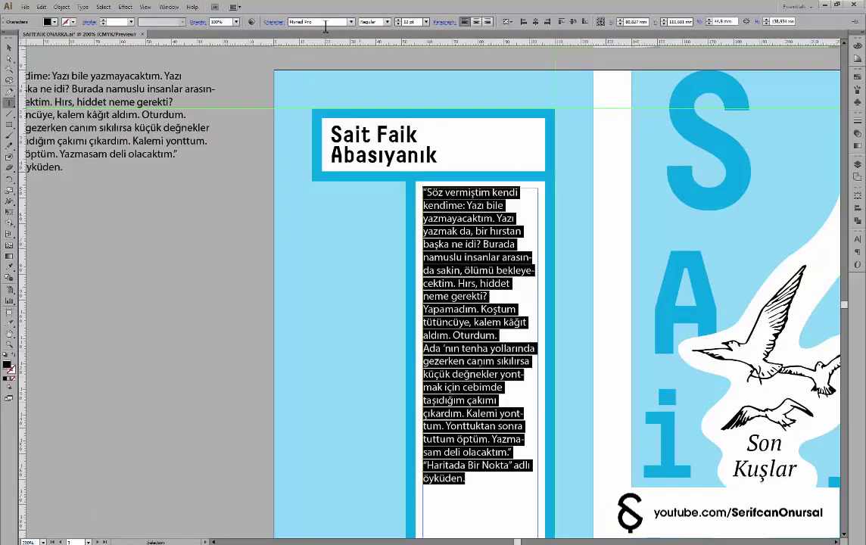
Set the pasted blurb in 9 pt PT Serif with hyphenation turned off
{"action": "key", "text": "Tab"}
{"action": "key", "text": "Tab"}
{"action": "type", "text": "9"}
{"action": "key", "text": "Return"}
{"action": "left_click", "coordinate": [485, 338]}
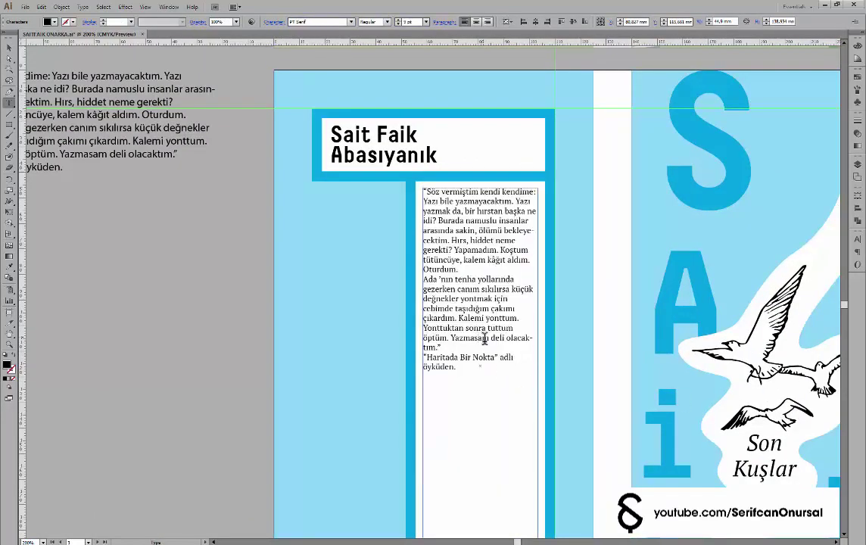
{"action": "key", "text": "ctrl+a"}
{"action": "left_click", "coordinate": [858, 251]}
{"action": "left_click", "coordinate": [763, 303]}
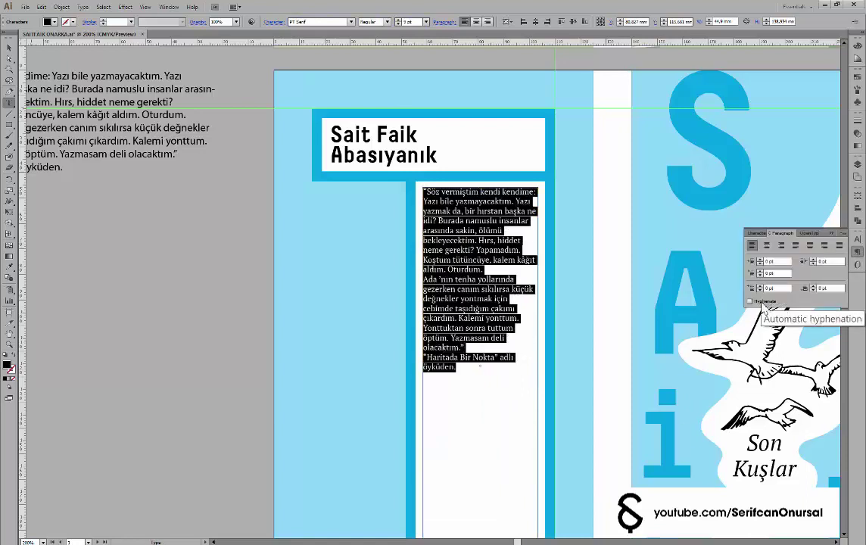
Italicise the quote from "Söz vermiştim" to "olacaktım" and check the attribution's bold style
{"action": "left_click", "coordinate": [453, 237]}
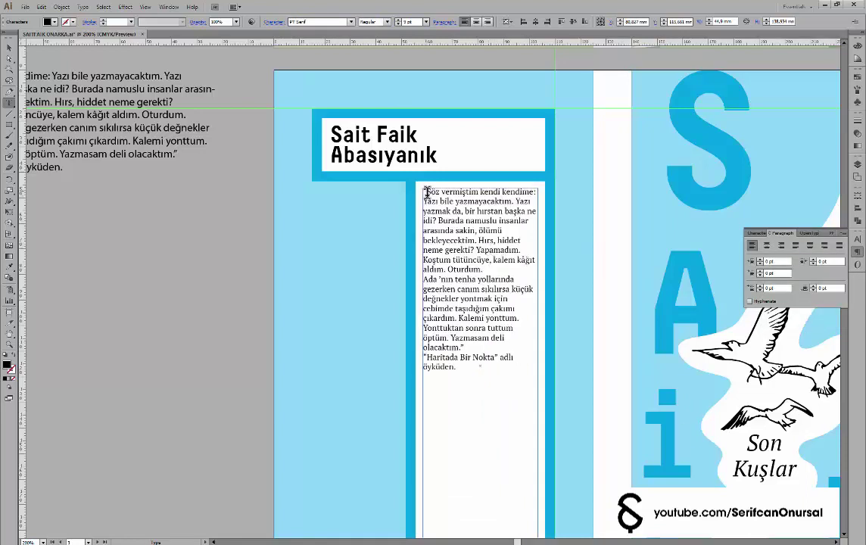
{"action": "left_click_drag", "start_coordinate": [426, 192], "coordinate": [493, 346]}
{"action": "left_click", "coordinate": [387, 21]}
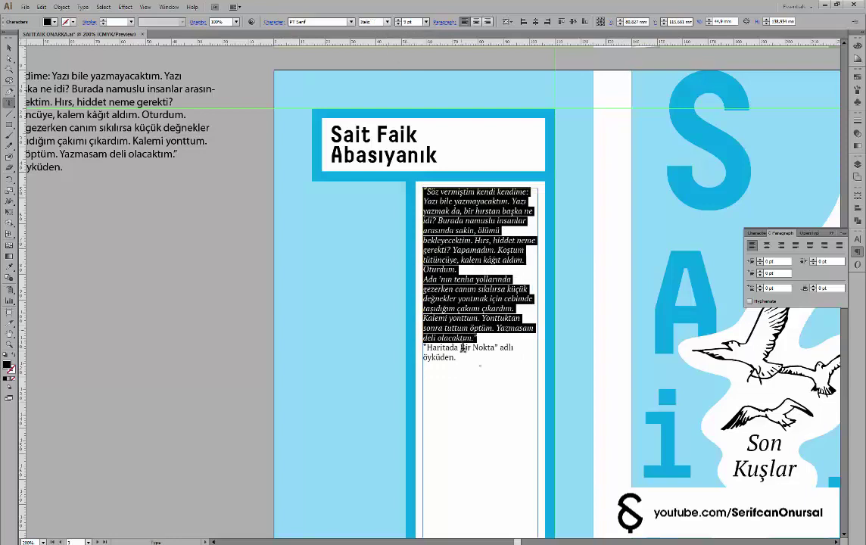
{"action": "left_click", "coordinate": [497, 343]}
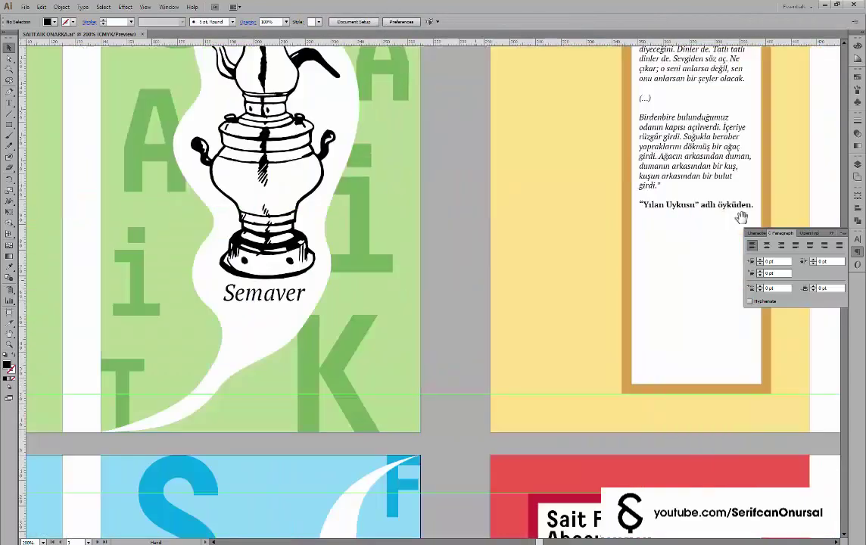
{"action": "key", "text": "ctrl+plus"}
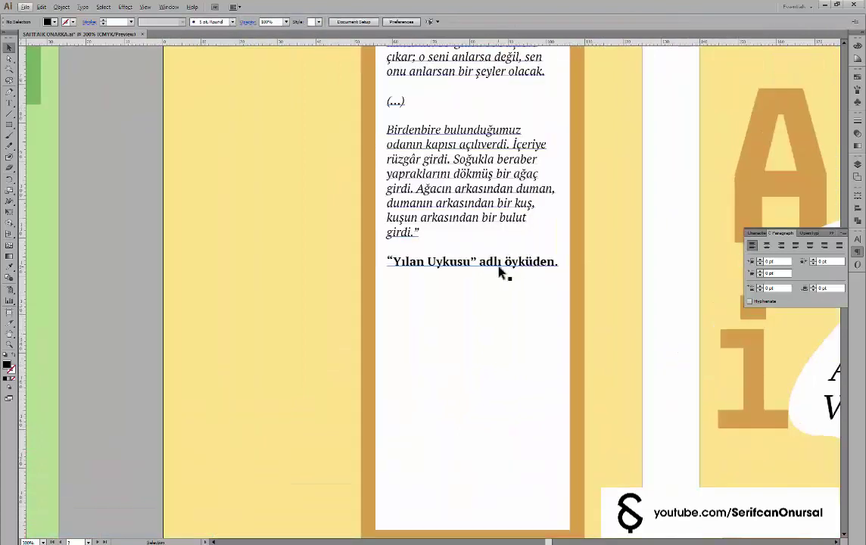
{"action": "double_click", "coordinate": [499, 266]}
{"action": "left_click", "coordinate": [558, 265], "text": "shift"}
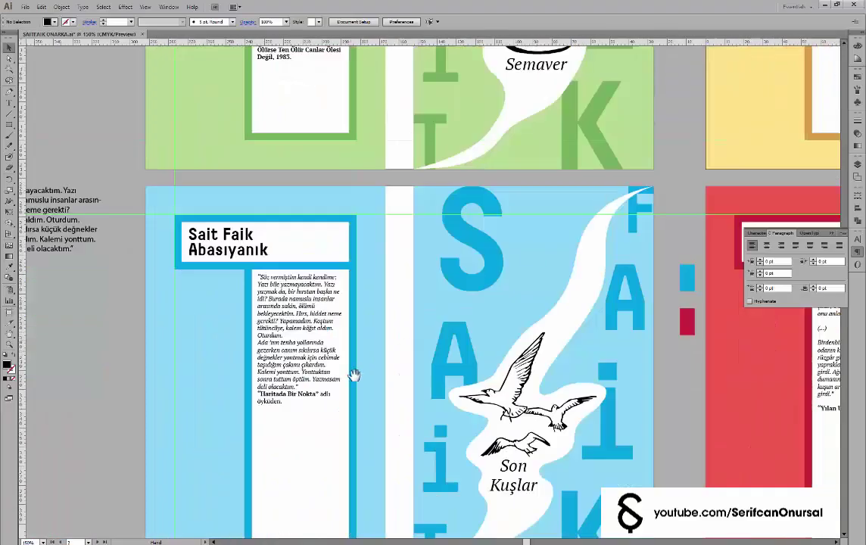
Review the green and blue covers' blurbs up close, then exit text editing
{"action": "scroll", "coordinate": [354, 374], "scroll_direction": "up", "scroll_amount": 5}
{"action": "scroll", "coordinate": [372, 264], "scroll_direction": "down", "scroll_amount": 2}
{"action": "key", "text": "t"}
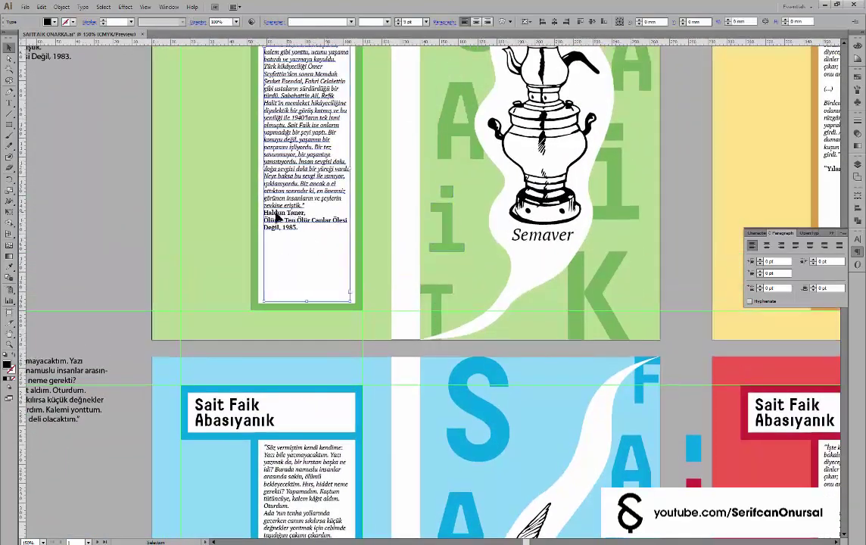
{"action": "left_click", "coordinate": [301, 227]}
{"action": "scroll", "coordinate": [144, 186], "scroll_direction": "down", "scroll_amount": 2}
{"action": "key", "text": "ctrl+equal"}
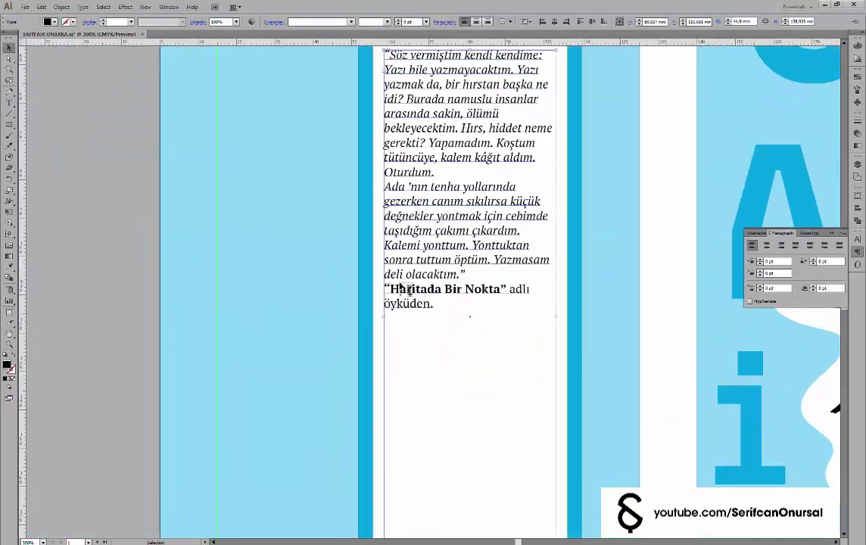
{"action": "key", "text": "Escape"}
{"action": "scroll", "coordinate": [551, 261], "scroll_direction": "down", "scroll_amount": 2}
Replace the red cover's blurb with the copied "Mahalle çocuğu" passage
{"action": "scroll", "coordinate": [546, 193], "scroll_direction": "up", "scroll_amount": 1}
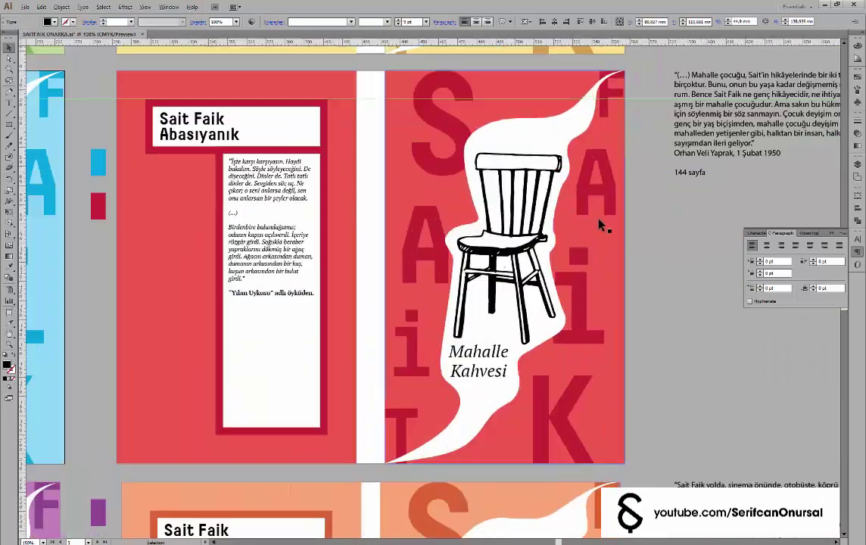
{"action": "triple_click", "coordinate": [729, 194]}
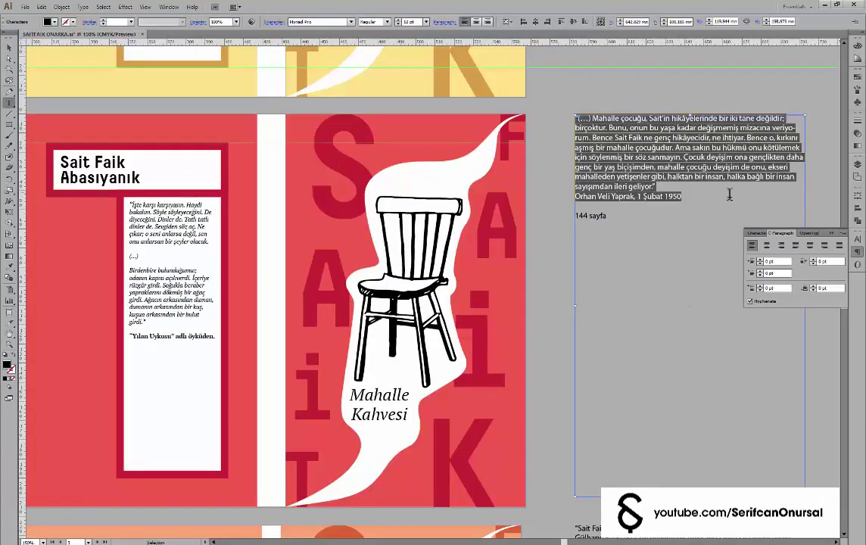
{"action": "scroll", "coordinate": [261, 300], "scroll_direction": "up", "scroll_amount": 1}
{"action": "left_click", "coordinate": [261, 300]}
{"action": "key", "text": "ctrl+a"}
{"action": "key", "text": "ctrl+v"}
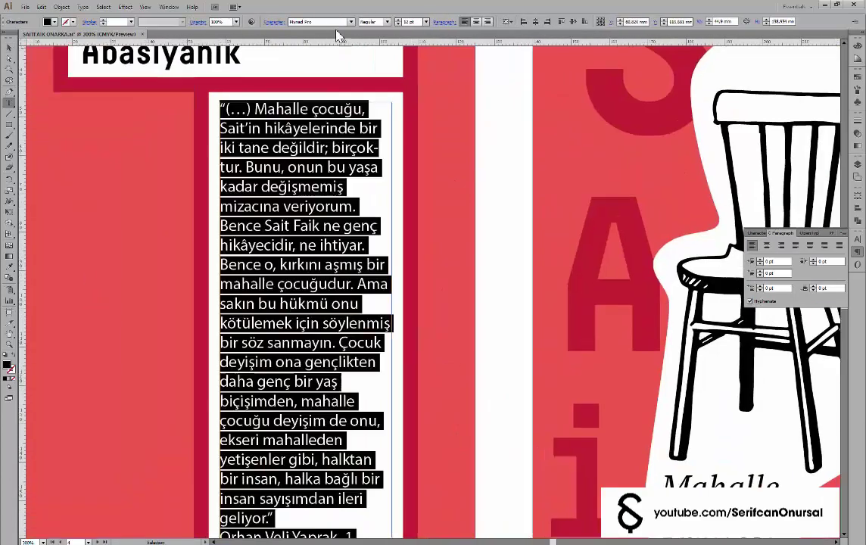
Set the pasted text in 9 pt PT Serif and italicise the quote
{"action": "key", "text": "Tab"}
{"action": "key", "text": "Tab"}
{"action": "type", "text": "9"}
{"action": "key", "text": "Return"}
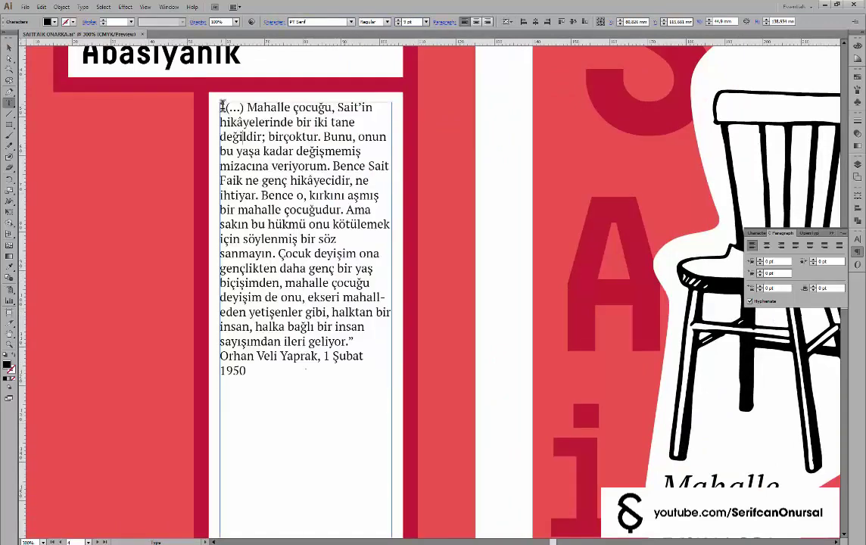
{"action": "left_click_drag", "start_coordinate": [358, 325], "coordinate": [369, 342]}
{"action": "left_click", "coordinate": [369, 21]}
{"action": "left_click", "coordinate": [378, 326]}
Insert a blank line before the Orhan Veli Yaprak attribution and select it for bold styling
{"action": "key", "text": "Return"}
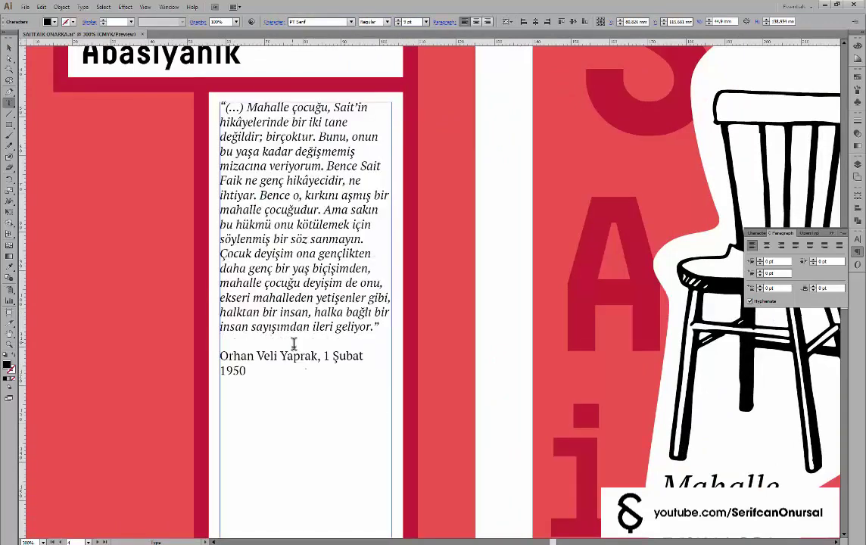
{"action": "triple_click", "coordinate": [291, 344]}
{"action": "left_click", "coordinate": [11, 55]}
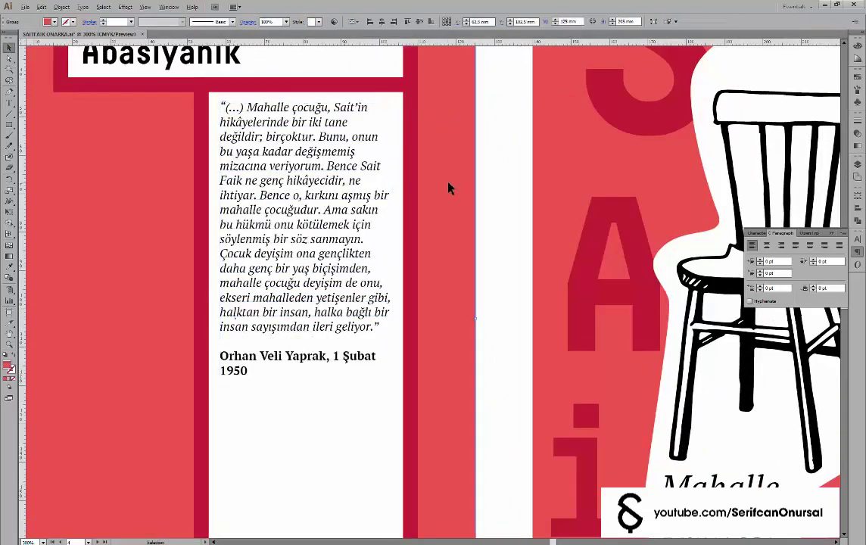
{"action": "scroll", "coordinate": [449, 188], "scroll_direction": "down", "scroll_amount": 2}
{"action": "scroll", "coordinate": [324, 378], "scroll_direction": "down", "scroll_amount": 1}
{"action": "scroll", "coordinate": [378, 290], "scroll_direction": "down", "scroll_amount": 3}
Paste the new passage over the purple cover's blurb in PT Serif
{"action": "scroll", "coordinate": [311, 280], "scroll_direction": "up", "scroll_amount": 1}
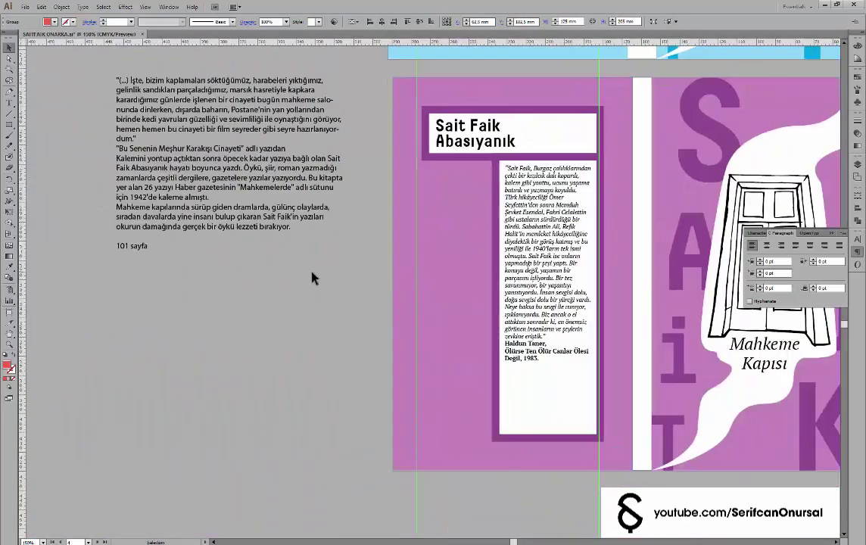
{"action": "key", "text": "t"}
{"action": "left_click_drag", "start_coordinate": [292, 227], "coordinate": [97, 76]}
{"action": "left_click", "coordinate": [525, 196]}
{"action": "key", "text": "ctrl+a"}
{"action": "key", "text": "ctrl+v"}
{"action": "key", "text": "ctrl+a"}
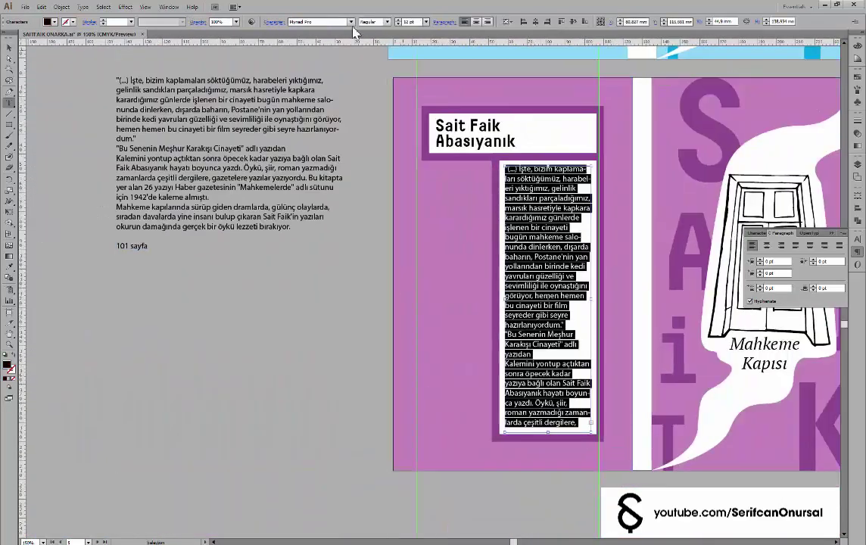
{"action": "key", "text": "Return"}
{"action": "key", "text": "t"}
{"action": "key", "text": "ctrl+plus"}
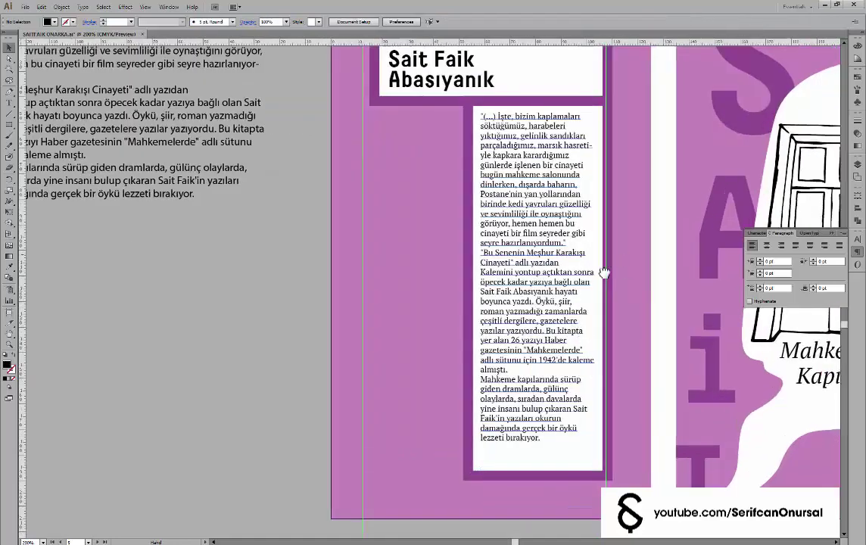
Make the opening quotation paragraph italic with hyphenation turned off
{"action": "triple_click", "coordinate": [563, 278]}
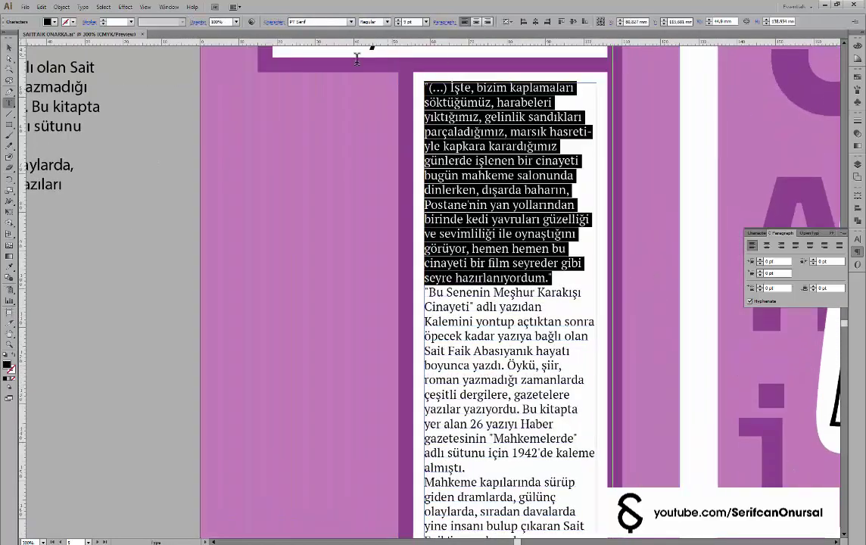
{"action": "key", "text": "ctrl+shift+i"}
{"action": "left_click", "coordinate": [765, 302]}
{"action": "key", "text": "ctrl+0"}
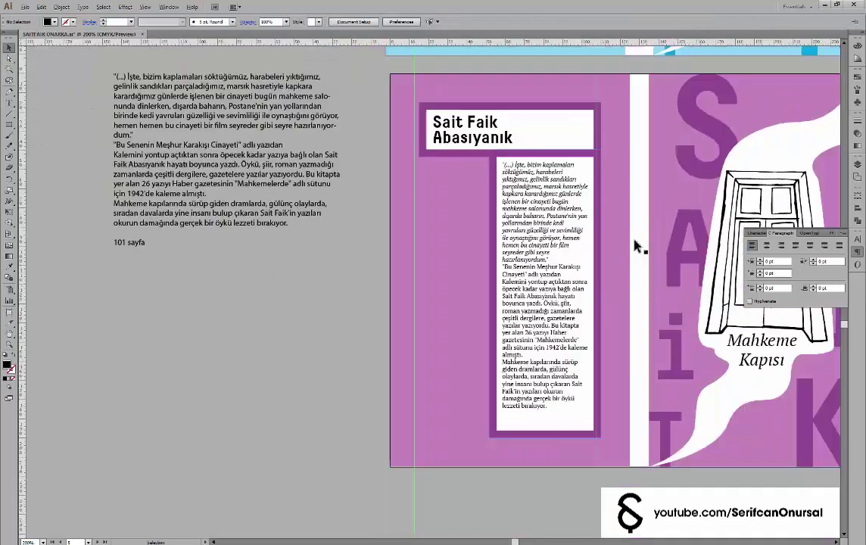
{"action": "key", "text": "ctrl+plus"}
{"action": "key", "text": "ctrl+plus"}
{"action": "scroll", "coordinate": [612, 297], "scroll_direction": "left", "scroll_amount": 5}
{"action": "scroll", "coordinate": [612, 297], "scroll_direction": "up", "scroll_amount": 1}
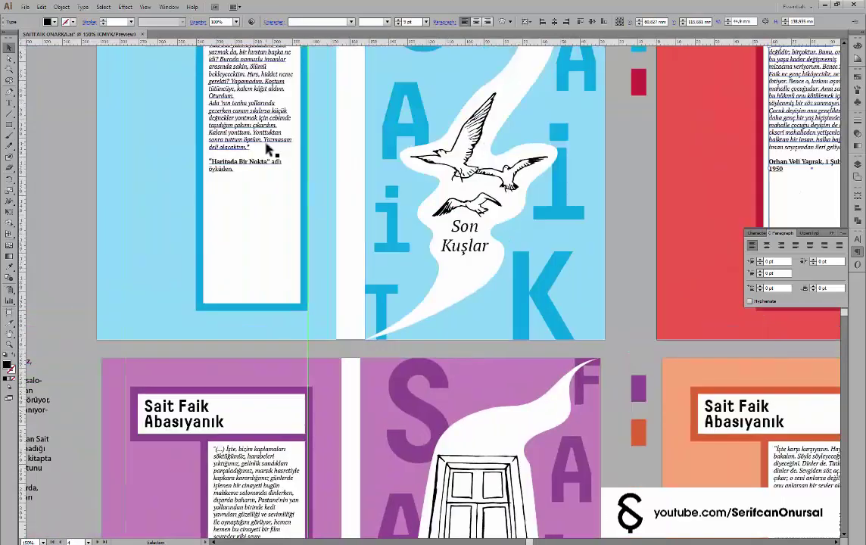
{"action": "scroll", "coordinate": [315, 329], "scroll_direction": "down", "scroll_amount": 3}
{"action": "scroll", "coordinate": [403, 341], "scroll_direction": "down", "scroll_amount": 3}
{"action": "key", "text": "ctrl+plus"}
{"action": "key", "text": "ctrl+plus"}
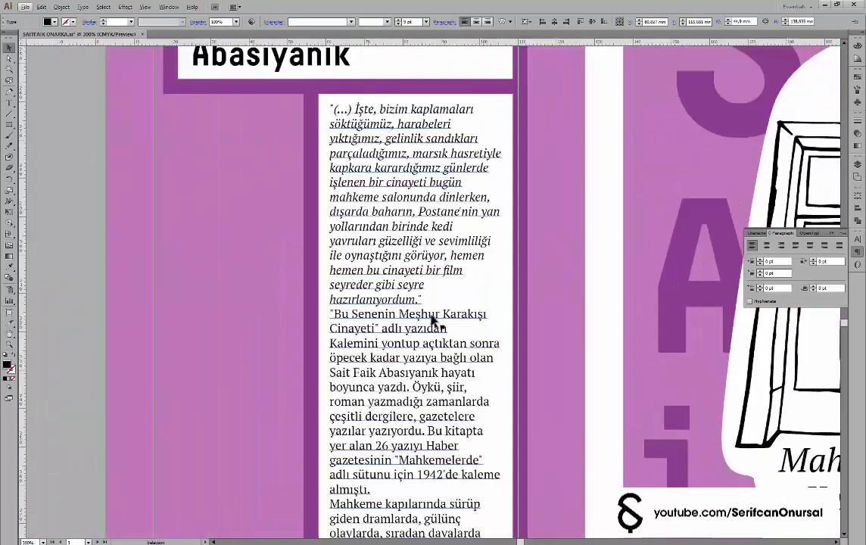
{"action": "scroll", "coordinate": [429, 284], "scroll_direction": "down", "scroll_amount": 1}
Select the quotation's opening and undo an accidental change to it
{"action": "key", "text": "t"}
{"action": "left_click", "coordinate": [394, 266]}
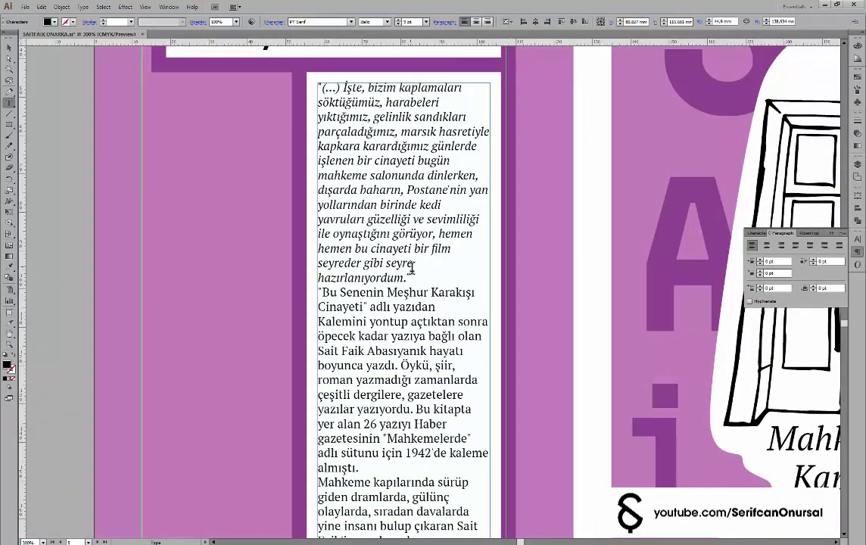
{"action": "left_click_drag", "start_coordinate": [417, 284], "coordinate": [321, 88]}
{"action": "left_click", "coordinate": [528, 118]}
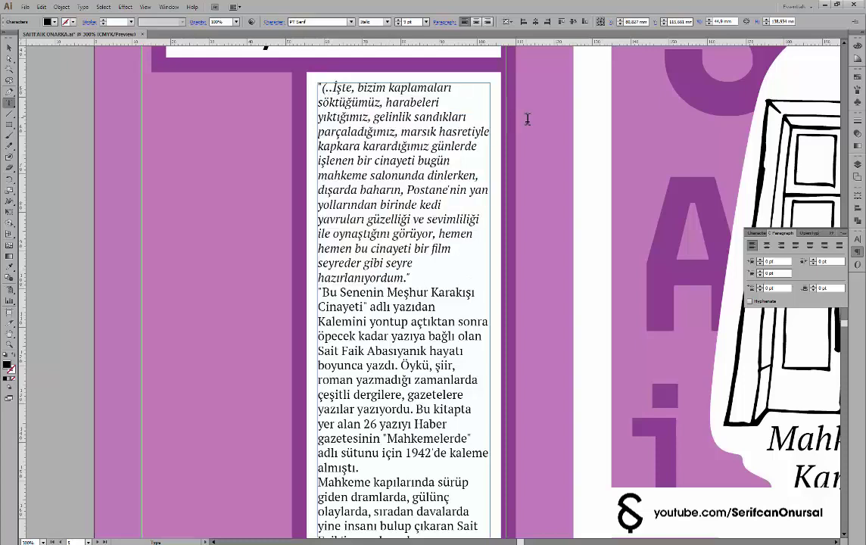
{"action": "key", "text": "ctrl+z"}
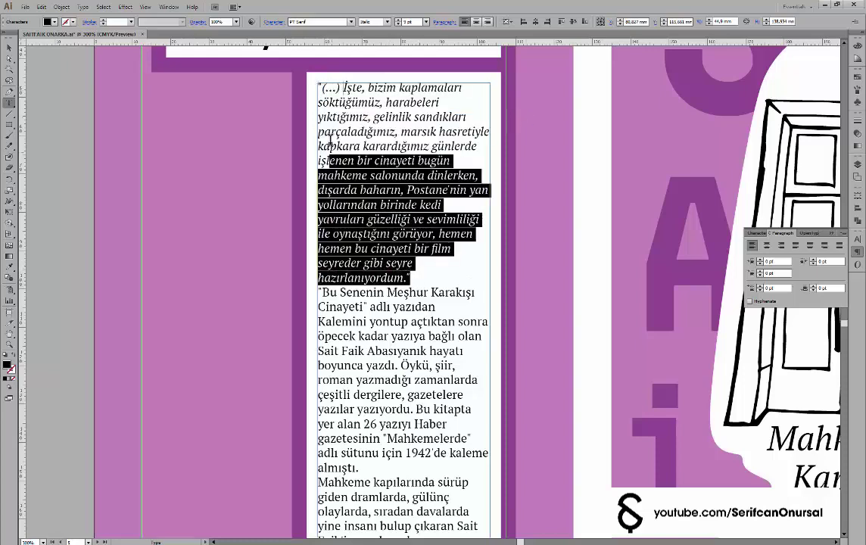
Tighten the italic quotation's tracking to -5 and review the whole blurb
{"action": "left_click_drag", "start_coordinate": [421, 282], "coordinate": [319, 86]}
{"action": "left_click", "coordinate": [857, 241]}
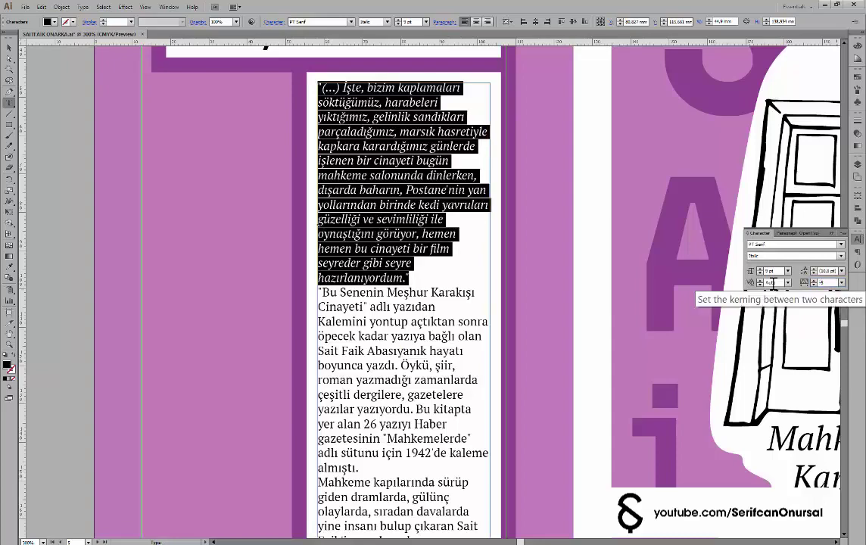
{"action": "left_click", "coordinate": [833, 283]}
{"action": "type", "text": "5"}
{"action": "key", "text": "Return"}
{"action": "scroll", "coordinate": [348, 291], "scroll_direction": "down", "scroll_amount": 1}
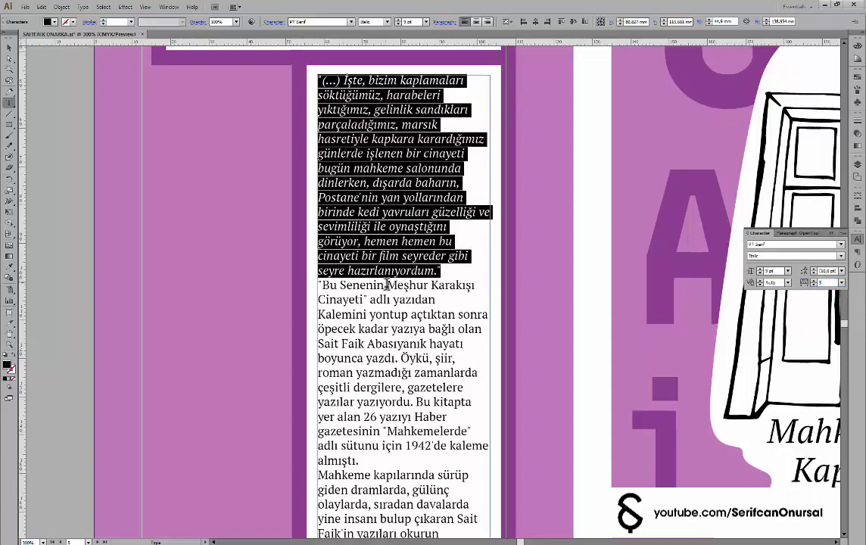
{"action": "key", "text": "ctrl+a"}
{"action": "key", "text": "ctrl+minus"}
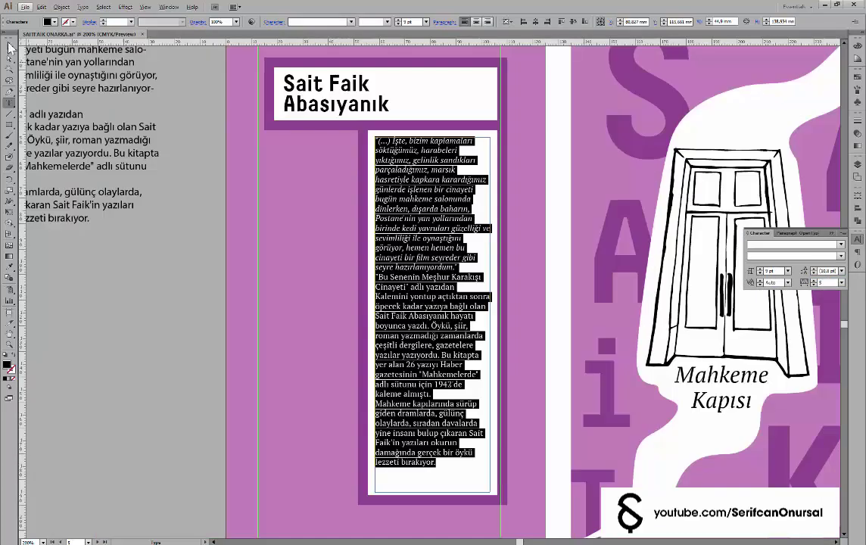
{"action": "key", "text": "ctrl+shift+a"}
{"action": "key", "text": "ctrl+plus"}
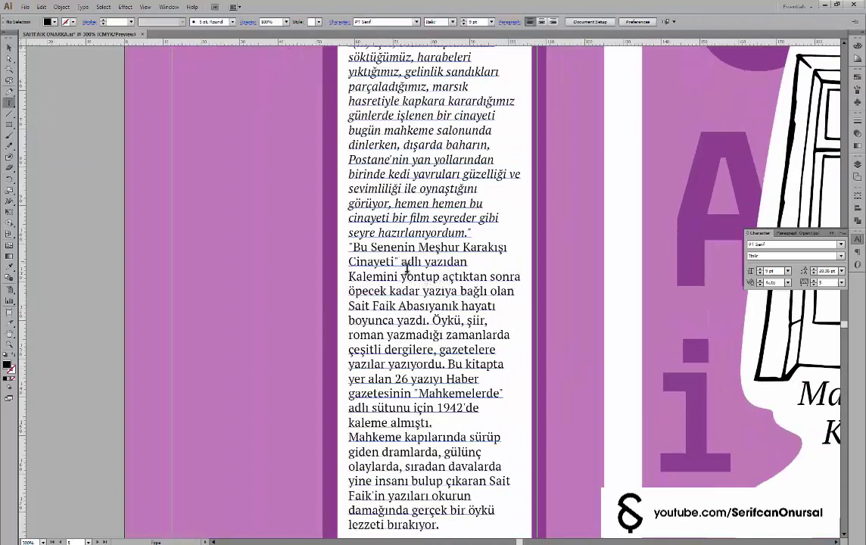
Bold the story title and select "Mahkemelerde" with its quotation marks
{"action": "scroll", "coordinate": [381, 361], "scroll_direction": "down", "scroll_amount": 1}
{"action": "left_click_drag", "start_coordinate": [349, 228], "coordinate": [402, 244]}
{"action": "key", "text": "ctrl+shift+b"}
{"action": "left_click_drag", "start_coordinate": [415, 374], "coordinate": [503, 375]}
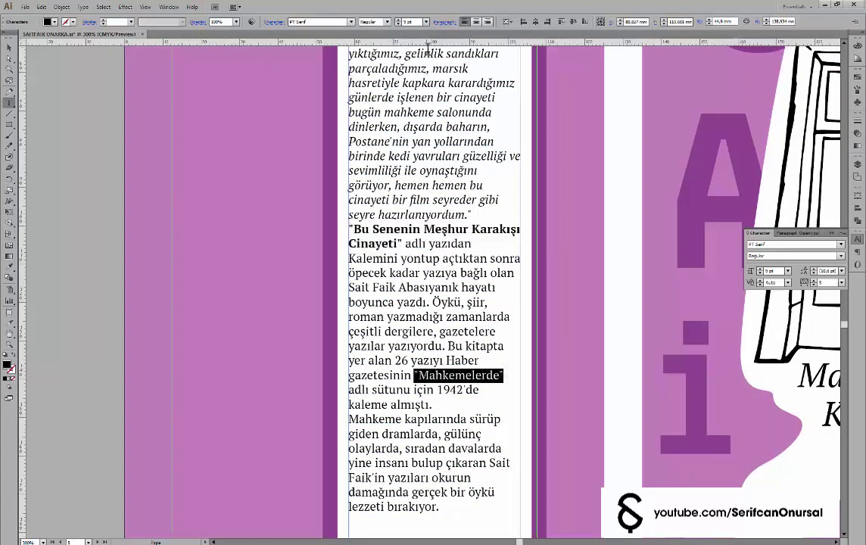
{"action": "scroll", "coordinate": [413, 416], "scroll_direction": "down", "scroll_amount": 1}
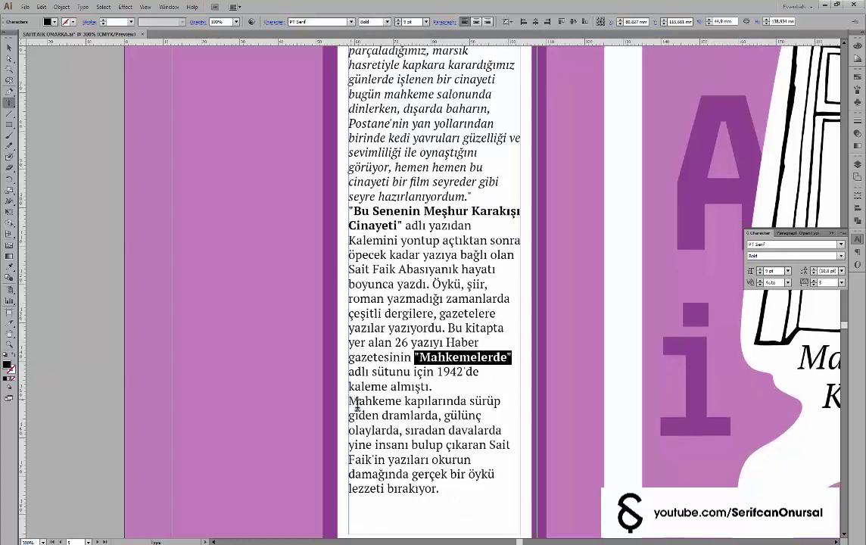
Try a first-line indent on the Bu Senenin paragraph, then undo it
{"action": "triple_click", "coordinate": [357, 407]}
{"action": "left_click", "coordinate": [857, 252]}
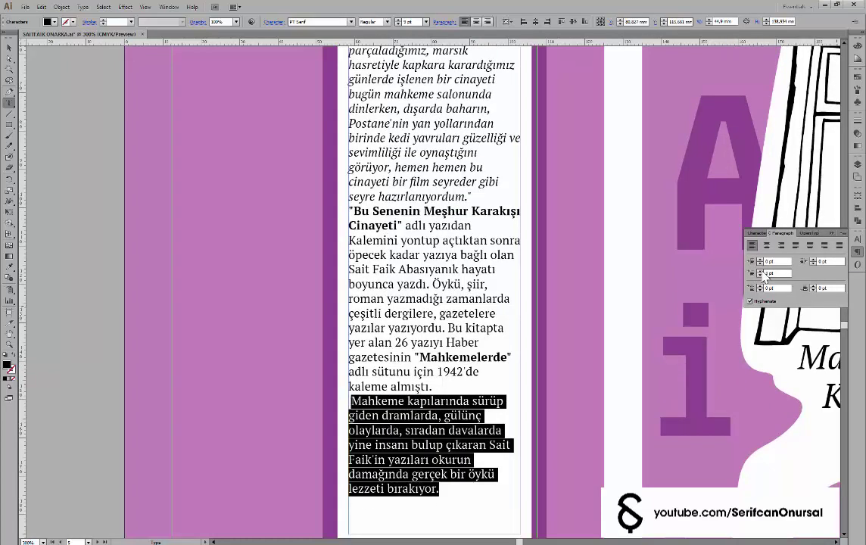
{"action": "scroll", "coordinate": [424, 341], "scroll_direction": "up", "scroll_amount": 1}
{"action": "triple_click", "coordinate": [444, 385]}
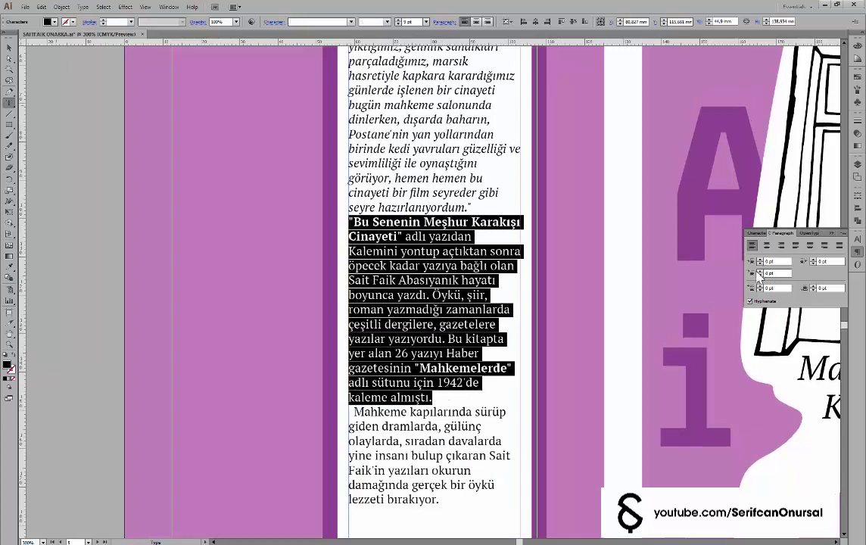
{"action": "left_click", "coordinate": [760, 274]}
{"action": "key", "text": "ctrl+z"}
Join the split sentence after "yazıdan" and give the Bu Senenin paragraph a 4 pt first-line indent
{"action": "left_click", "coordinate": [471, 236]}
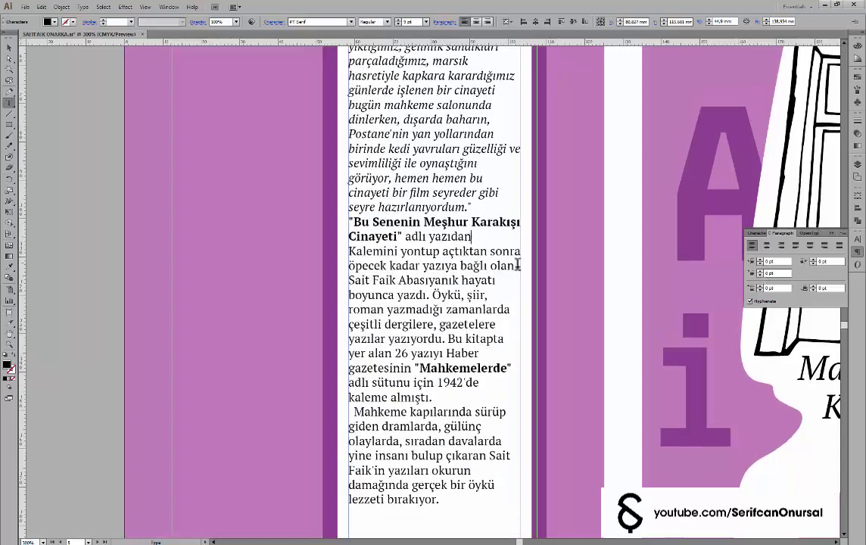
{"action": "key", "text": "ctrl+a"}
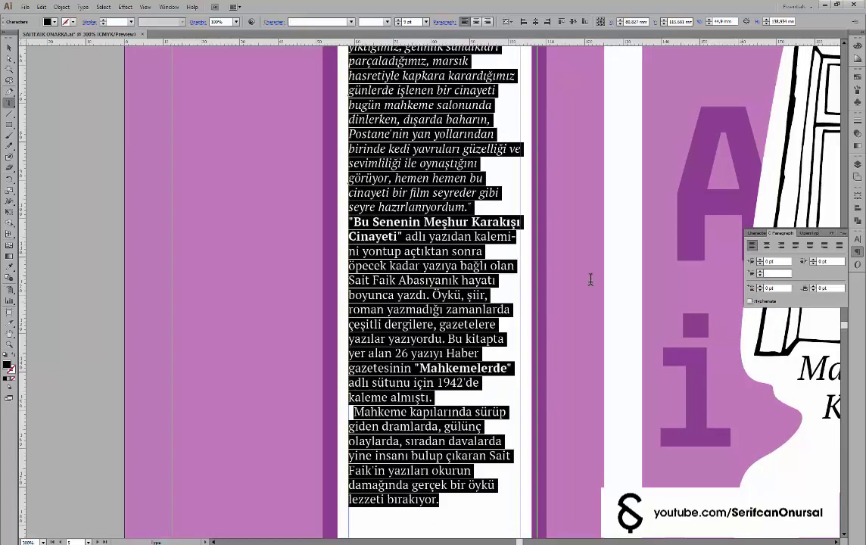
{"action": "key", "text": "ctrl+shift+a"}
{"action": "triple_click", "coordinate": [440, 399]}
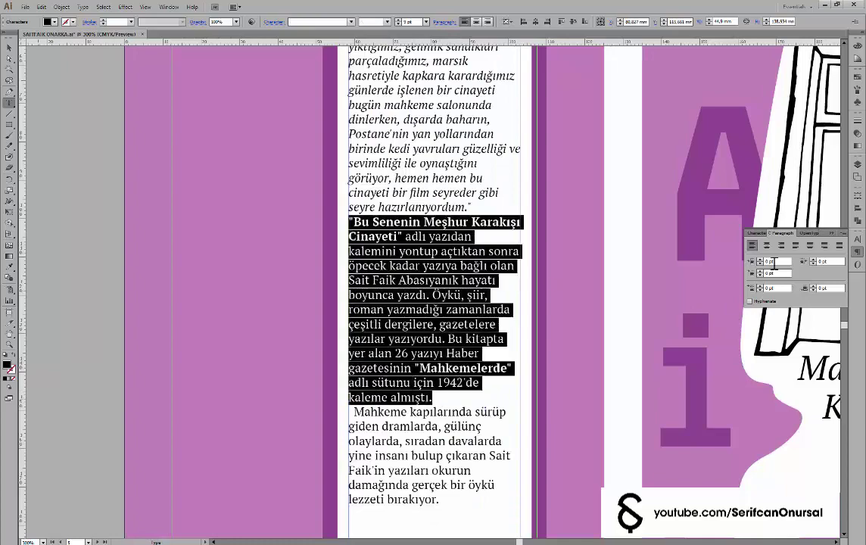
{"action": "left_click", "coordinate": [760, 274]}
{"action": "left_click", "coordinate": [382, 378]}
{"action": "scroll", "coordinate": [385, 241], "scroll_direction": "up", "scroll_amount": 2}
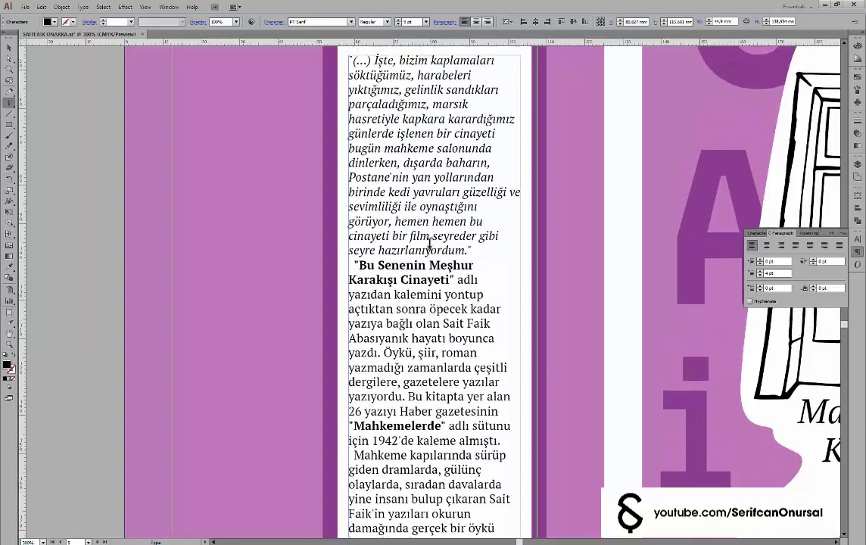
{"action": "left_click", "coordinate": [8, 47]}
{"action": "key", "text": "ctrl+minus"}
{"action": "key", "text": "ctrl+minus"}
Copy the Salâh Birsel quote text beside the orange cover
{"action": "scroll", "coordinate": [421, 256], "scroll_direction": "right", "scroll_amount": 15}
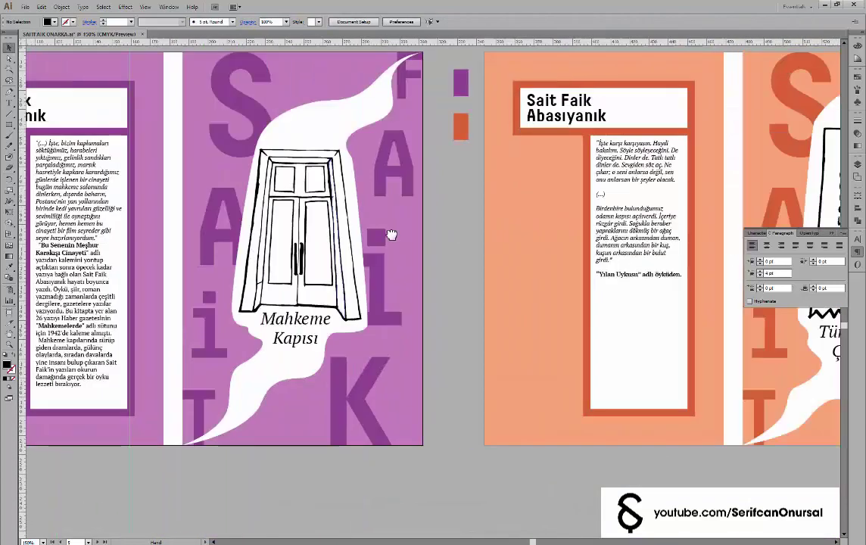
{"action": "key", "text": "t"}
{"action": "left_click", "coordinate": [747, 197]}
{"action": "key", "text": "ctrl+a"}
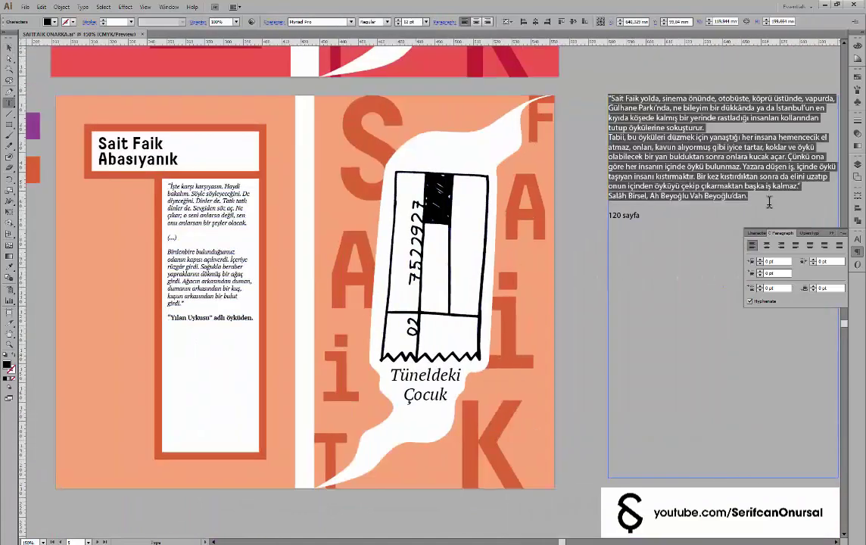
{"action": "key", "text": "Escape"}
Paste the quote over the orange cover's blurb and set it in 9 pt PT Serif
{"action": "key", "text": "ctrl+plus"}
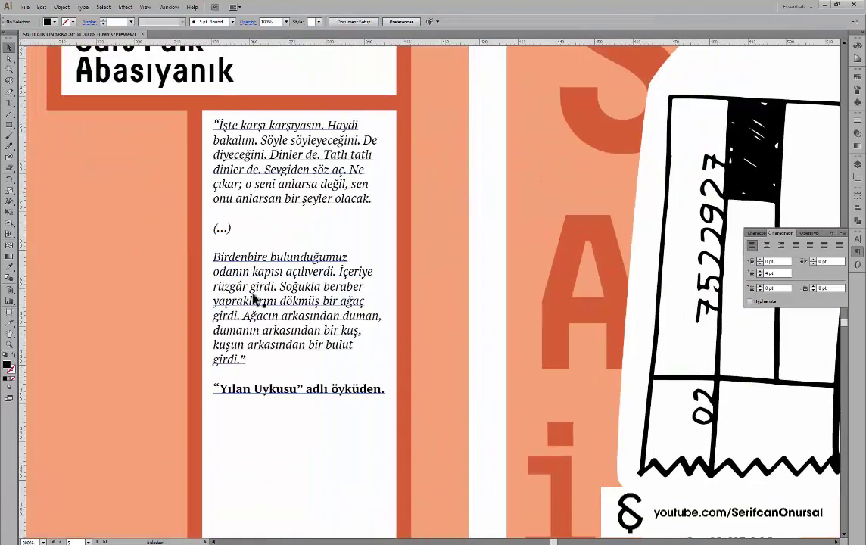
{"action": "double_click", "coordinate": [254, 299]}
{"action": "key", "text": "ctrl+a"}
{"action": "key", "text": "ctrl+v"}
{"action": "key", "text": "ctrl+a"}
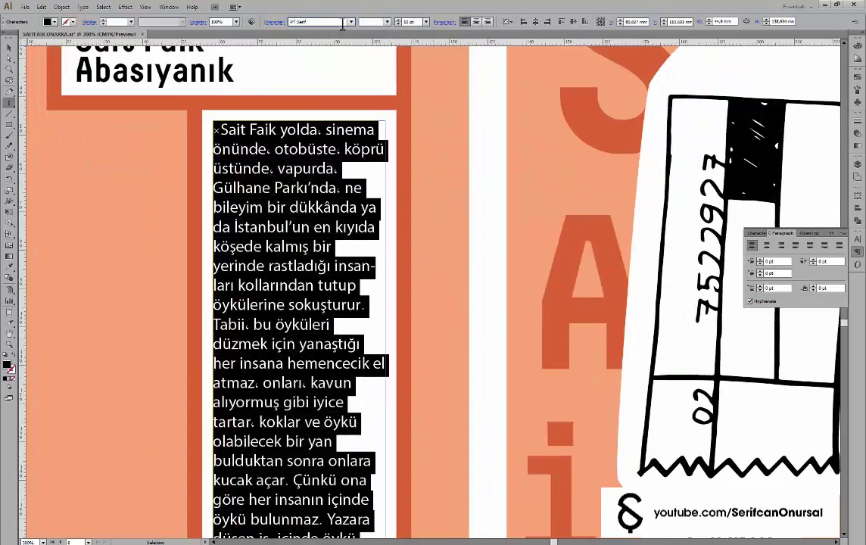
{"action": "key", "text": "Return"}
{"action": "key", "text": "Return"}
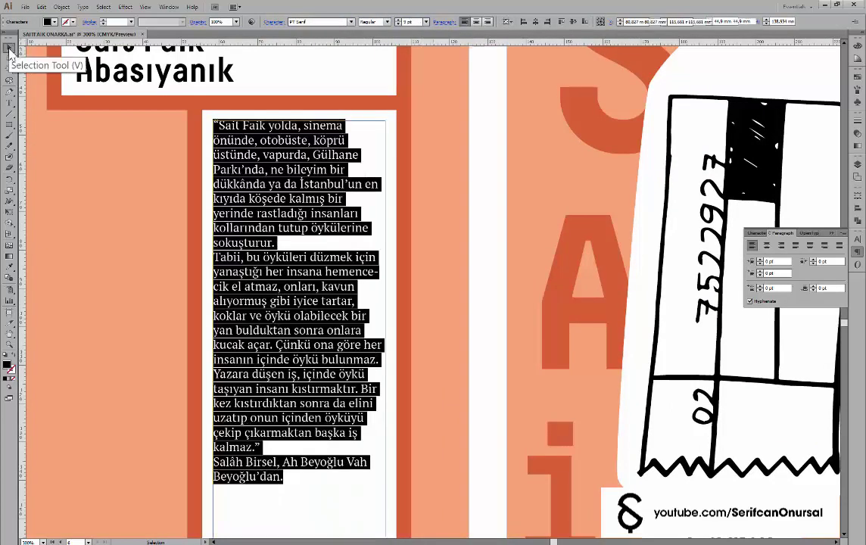
{"action": "left_click", "coordinate": [9, 47]}
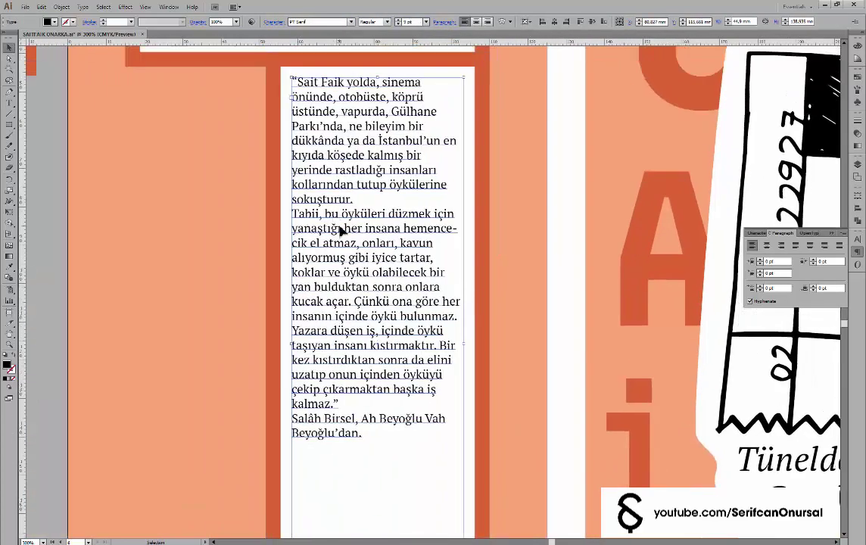
Set the whole "Sait Faik yolda" quote in italic
{"action": "double_click", "coordinate": [294, 214]}
{"action": "left_click_drag", "start_coordinate": [292, 214], "coordinate": [338, 404]}
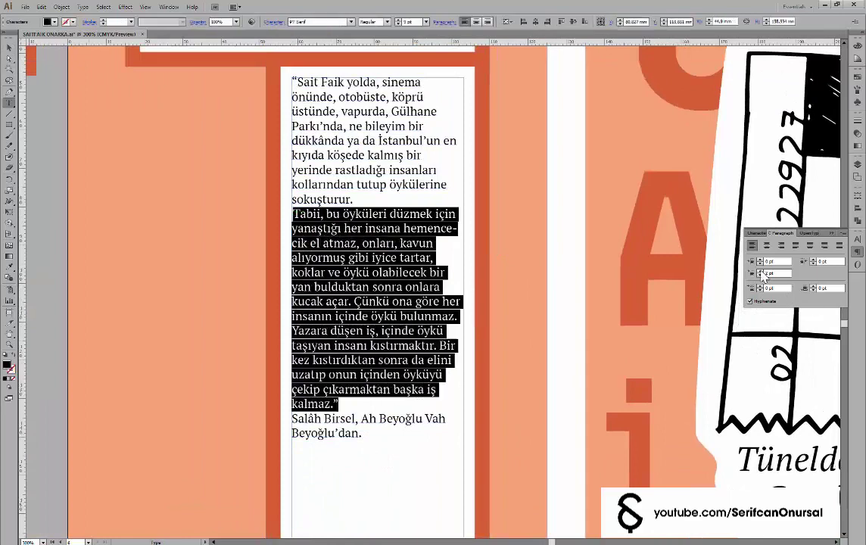
{"action": "type", "text": "4"}
{"action": "left_click_drag", "start_coordinate": [339, 404], "coordinate": [293, 80]}
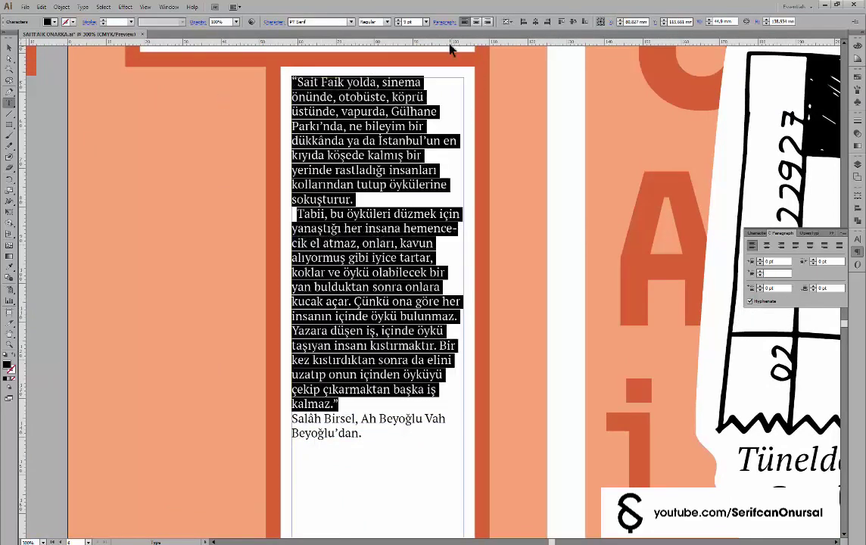
{"action": "left_click", "coordinate": [386, 22]}
{"action": "left_click", "coordinate": [370, 40]}
Add a blank line before the credit, bold it, and break it after "Birsel,"
{"action": "left_click", "coordinate": [401, 374]}
{"action": "key", "text": "Return"}
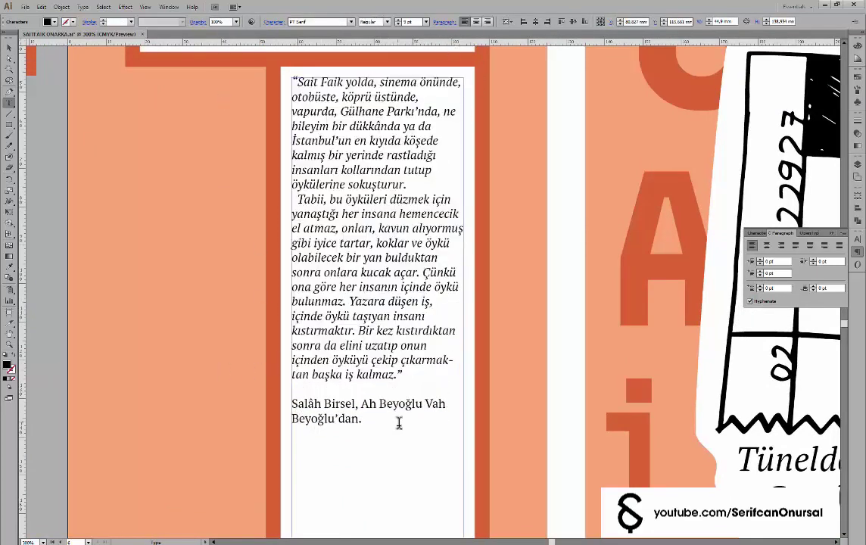
{"action": "triple_click", "coordinate": [314, 405]}
{"action": "left_click", "coordinate": [371, 21]}
{"action": "key", "text": "Down"}
{"action": "key", "text": "Down"}
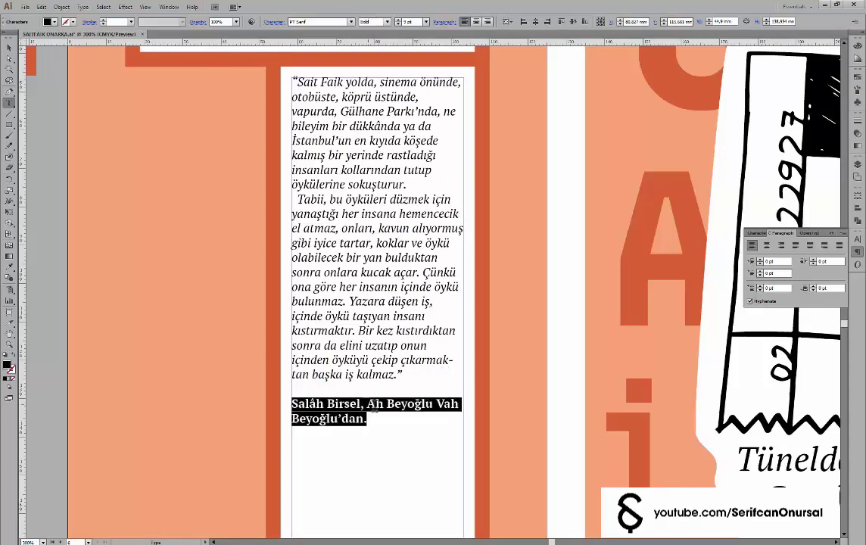
{"action": "left_click", "coordinate": [367, 404]}
{"action": "key", "text": "Return"}
{"action": "key", "text": "Escape"}
Select the letters after "Beyoğlu" in the credit to adjust them
{"action": "scroll", "coordinate": [204, 270], "scroll_direction": "down", "scroll_amount": 4}
{"action": "scroll", "coordinate": [257, 350], "scroll_direction": "up", "scroll_amount": 5}
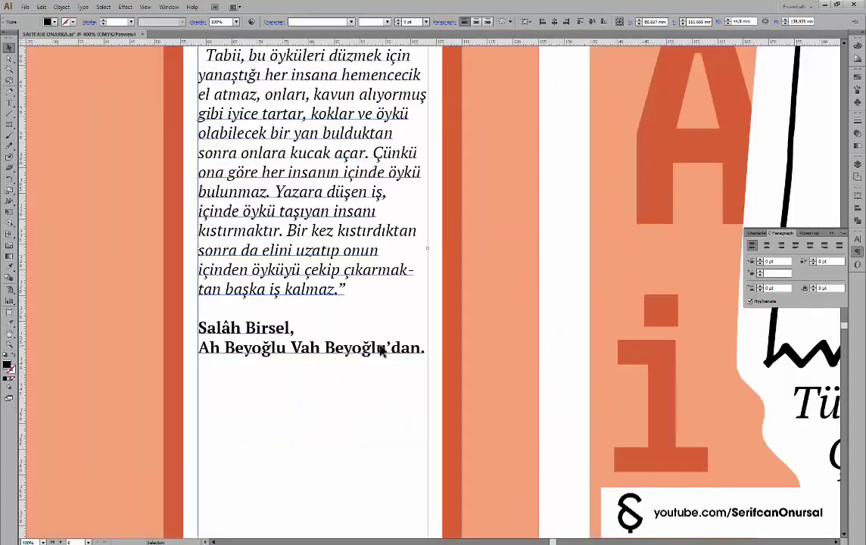
{"action": "double_click", "coordinate": [390, 349]}
{"action": "left_click_drag", "start_coordinate": [390, 349], "coordinate": [405, 347]}
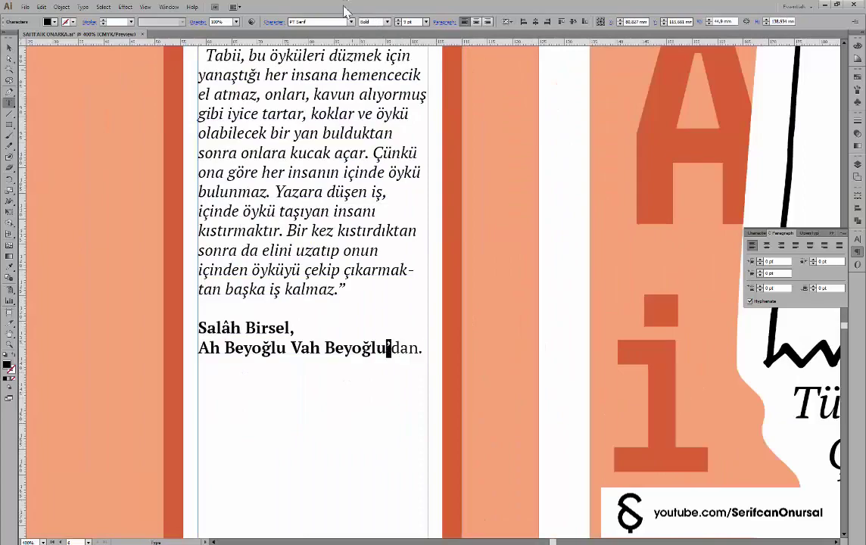
Zoom to the red spread and edit the Orhan Veli Yaprak credit so 1 Şubat 1950 is on its own line
{"action": "scroll", "coordinate": [405, 309], "scroll_direction": "down", "scroll_amount": 3}
{"action": "scroll", "coordinate": [499, 300], "scroll_direction": "left", "scroll_amount": 5}
{"action": "scroll", "coordinate": [271, 257], "scroll_direction": "left", "scroll_amount": 2}
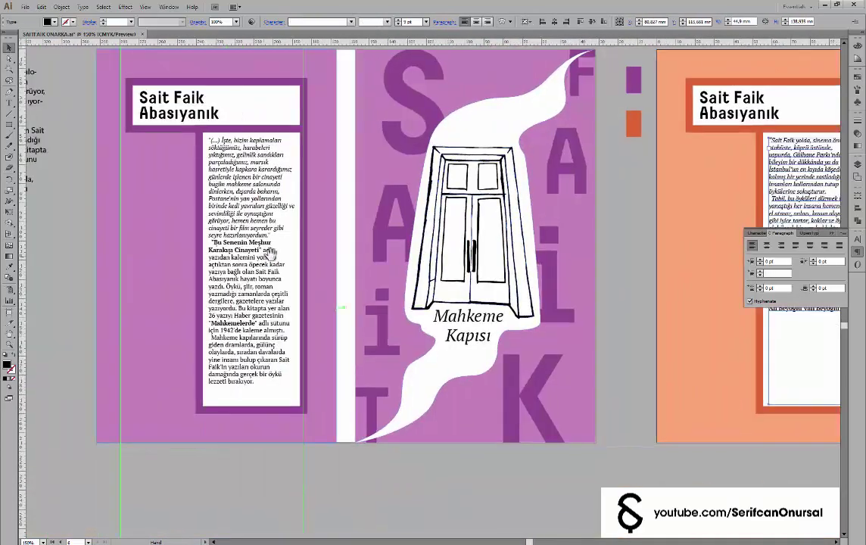
{"action": "scroll", "coordinate": [433, 386], "scroll_direction": "down", "scroll_amount": 2}
{"action": "scroll", "coordinate": [639, 258], "scroll_direction": "up", "scroll_amount": 1}
{"action": "scroll", "coordinate": [408, 334], "scroll_direction": "up", "scroll_amount": 1}
{"action": "scroll", "coordinate": [573, 195], "scroll_direction": "up", "scroll_amount": 1}
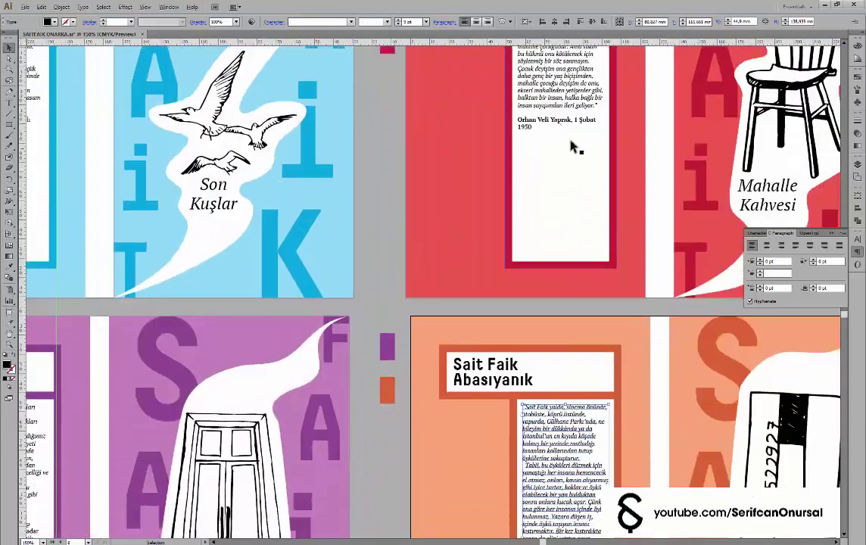
{"action": "scroll", "coordinate": [540, 172], "scroll_direction": "down", "scroll_amount": 1}
{"action": "double_click", "coordinate": [542, 169]}
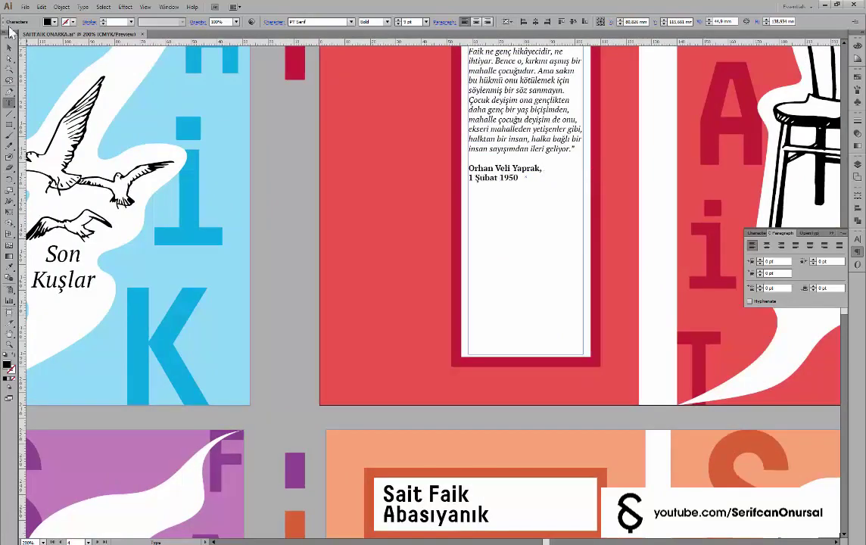
Pan across the spreads and zoom out to fit the purple spread in view
{"action": "scroll", "coordinate": [165, 195], "scroll_direction": "up", "scroll_amount": 5}
{"action": "scroll", "coordinate": [181, 212], "scroll_direction": "left", "scroll_amount": 3}
{"action": "scroll", "coordinate": [182, 212], "scroll_direction": "down", "scroll_amount": 3}
{"action": "scroll", "coordinate": [209, 234], "scroll_direction": "left", "scroll_amount": 5}
{"action": "scroll", "coordinate": [228, 230], "scroll_direction": "up", "scroll_amount": 5}
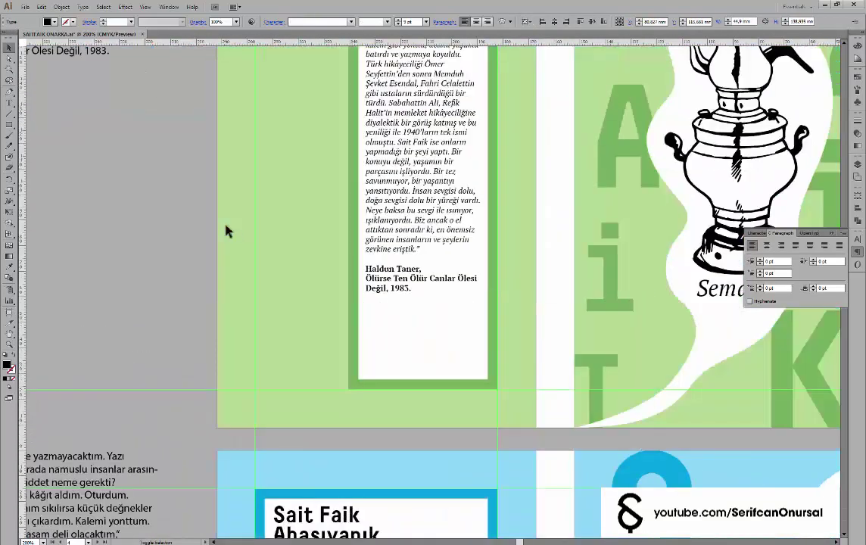
{"action": "scroll", "coordinate": [226, 231], "scroll_direction": "right", "scroll_amount": 8}
{"action": "scroll", "coordinate": [226, 231], "scroll_direction": "up", "scroll_amount": 3}
{"action": "scroll", "coordinate": [227, 232], "scroll_direction": "left", "scroll_amount": 10}
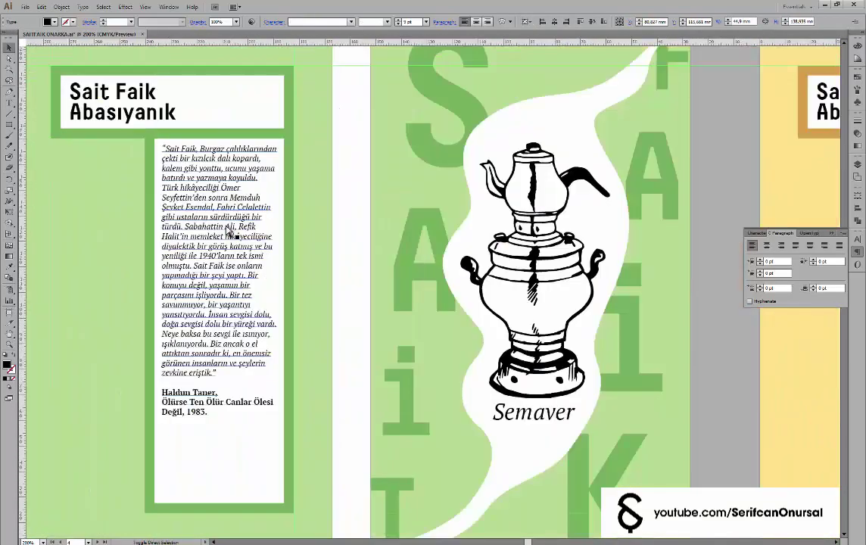
{"action": "scroll", "coordinate": [229, 232], "scroll_direction": "down", "scroll_amount": 5}
{"action": "scroll", "coordinate": [229, 232], "scroll_direction": "right", "scroll_amount": 10}
{"action": "scroll", "coordinate": [229, 232], "scroll_direction": "down", "scroll_amount": 5}
{"action": "scroll", "coordinate": [229, 231], "scroll_direction": "down", "scroll_amount": 8}
{"action": "scroll", "coordinate": [229, 232], "scroll_direction": "left", "scroll_amount": 10}
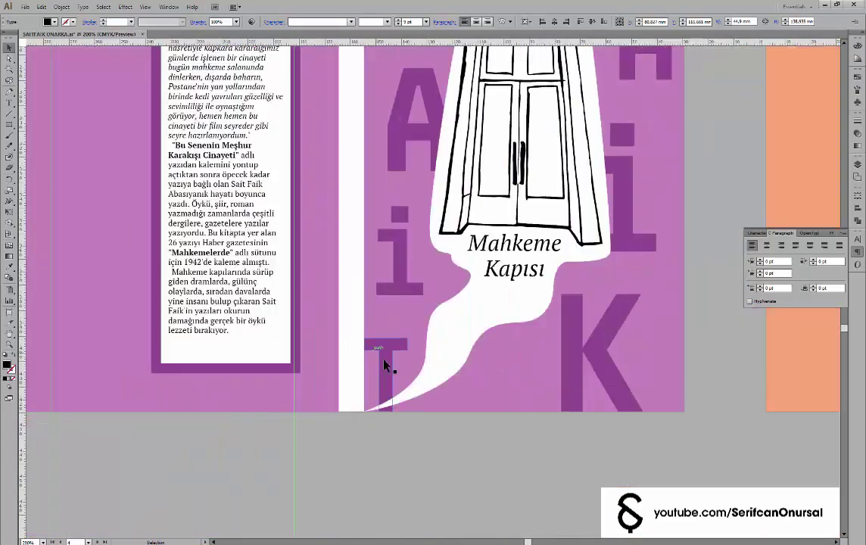
{"action": "key", "text": "ctrl+minus"}
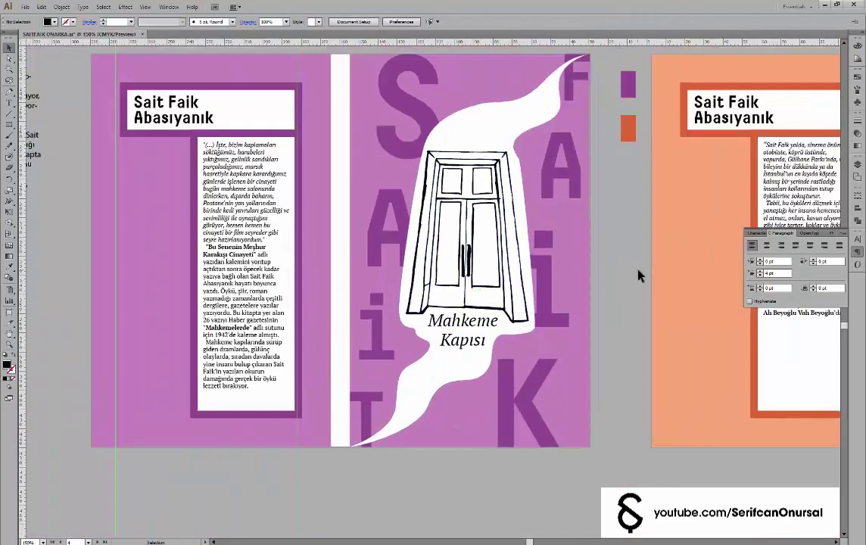
{"action": "scroll", "coordinate": [272, 445], "scroll_direction": "down", "scroll_amount": 2}
{"action": "scroll", "coordinate": [271, 444], "scroll_direction": "left", "scroll_amount": 2}
{"action": "key", "text": "m"}
{"action": "left_click", "coordinate": [301, 427]}
{"action": "key", "text": "Return"}
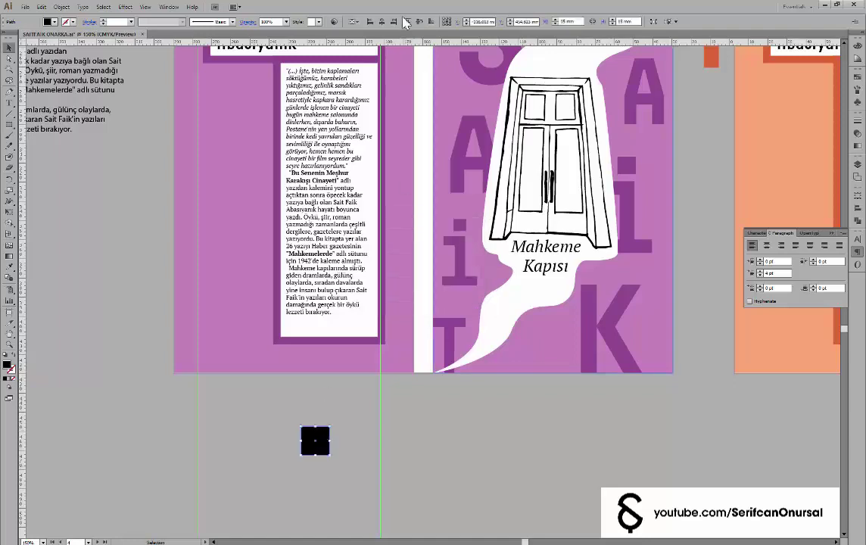
{"action": "left_click_drag", "start_coordinate": [315, 441], "coordinate": [741, 440]}
{"action": "key", "text": "ctrl+z"}
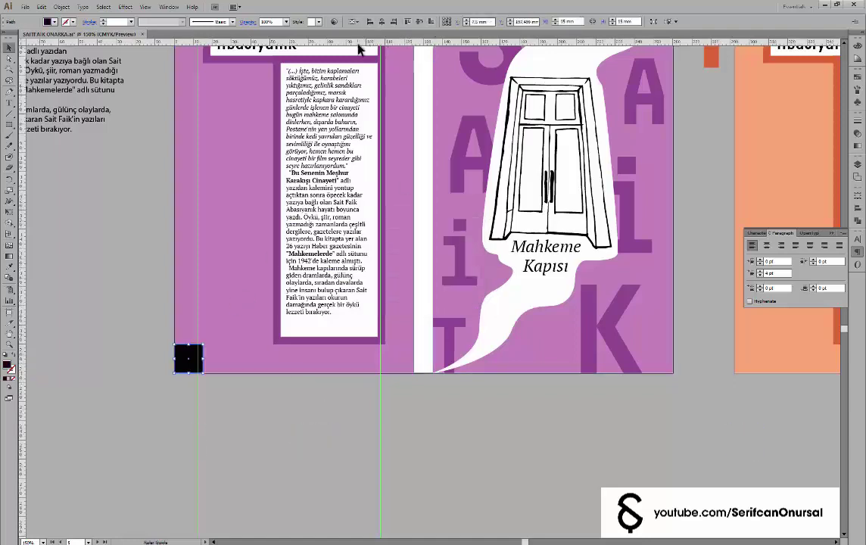
{"action": "left_click", "coordinate": [352, 399]}
{"action": "scroll", "coordinate": [352, 399], "scroll_direction": "up", "scroll_amount": 1}
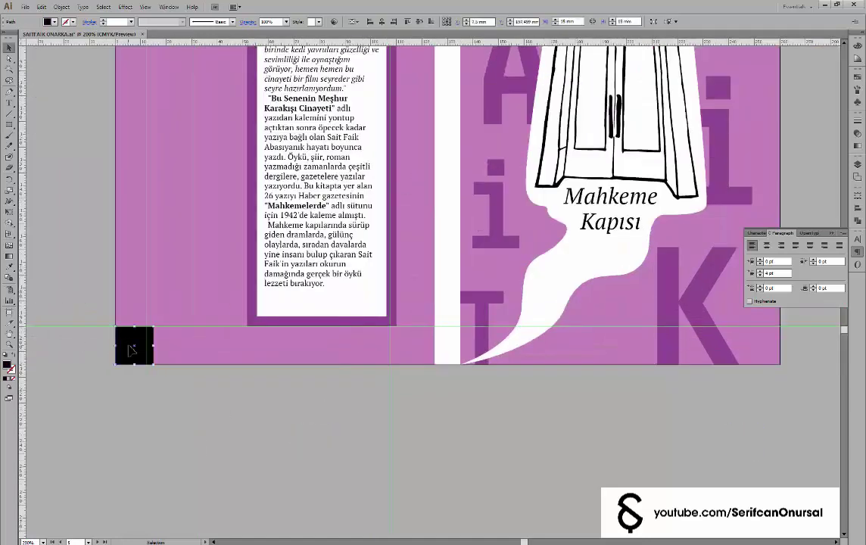
{"action": "left_click_drag", "start_coordinate": [132, 349], "coordinate": [200, 280]}
{"action": "scroll", "coordinate": [135, 300], "scroll_direction": "down", "scroll_amount": 3}
{"action": "scroll", "coordinate": [186, 267], "scroll_direction": "up", "scroll_amount": 3}
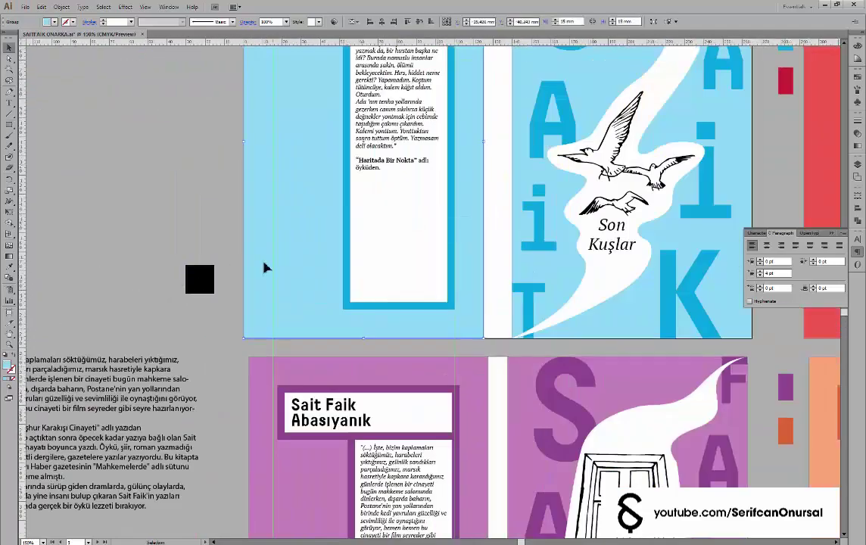
{"action": "key", "text": "Delete"}
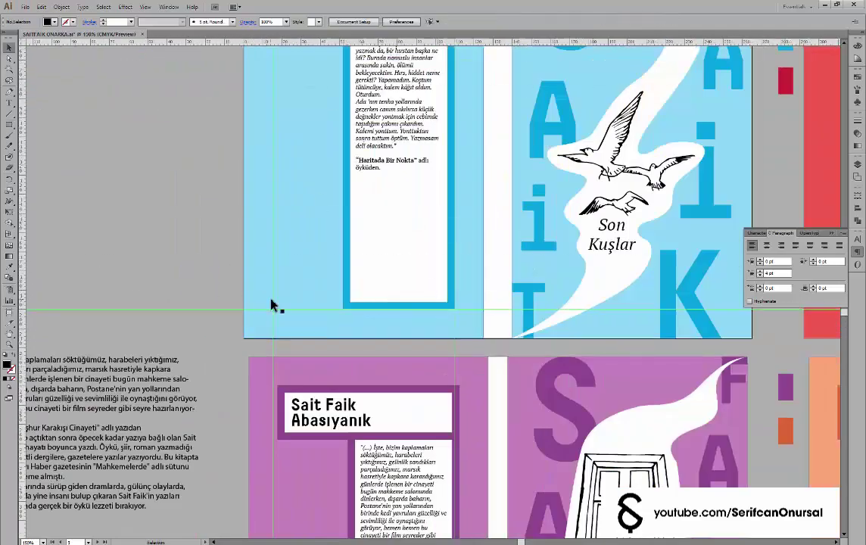
{"action": "scroll", "coordinate": [274, 304], "scroll_direction": "down", "scroll_amount": 1}
{"action": "left_click_drag", "start_coordinate": [552, 248], "coordinate": [494, 339]}
{"action": "scroll", "coordinate": [167, 303], "scroll_direction": "up", "scroll_amount": 2}
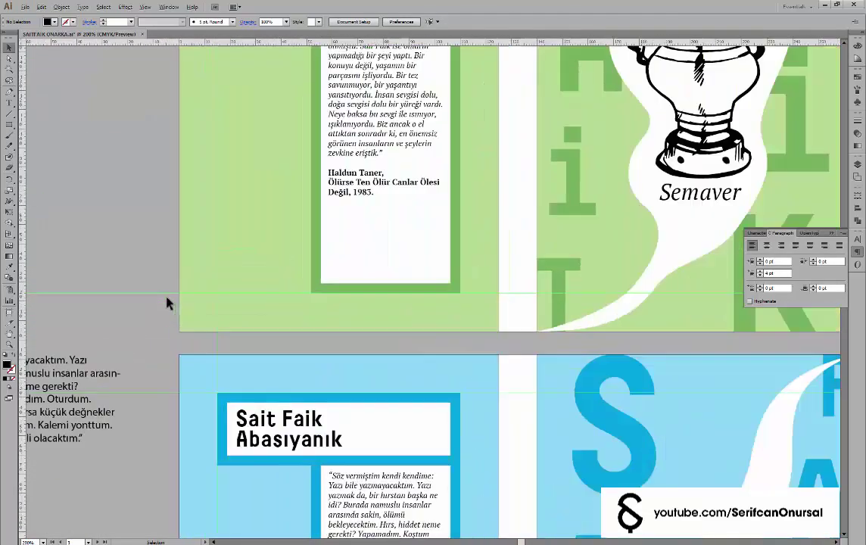
{"action": "scroll", "coordinate": [213, 284], "scroll_direction": "down", "scroll_amount": 3}
{"action": "scroll", "coordinate": [257, 241], "scroll_direction": "up", "scroll_amount": 4}
{"action": "key", "text": "m"}
{"action": "left_click", "coordinate": [301, 286]}
{"action": "key", "text": "Return"}
{"action": "key", "text": "v"}
{"action": "left_click_drag", "start_coordinate": [265, 235], "coordinate": [293, 261]}
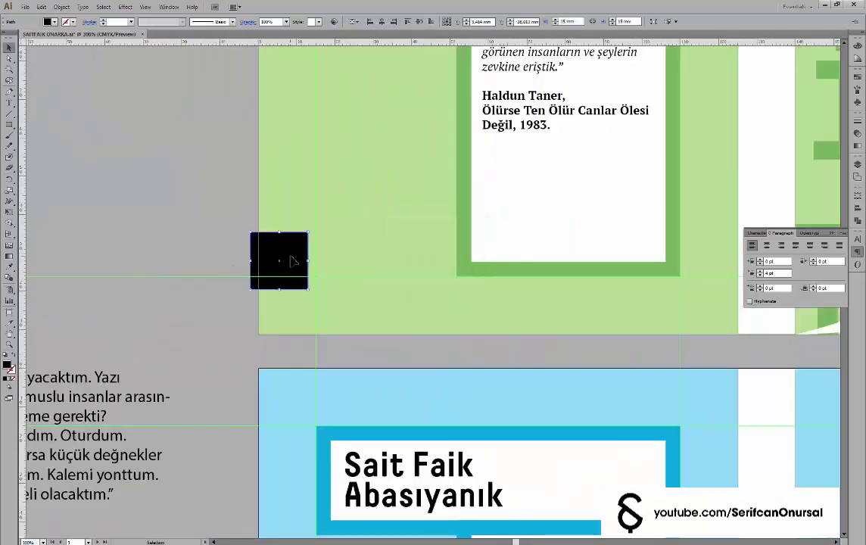
{"action": "key", "text": "Delete"}
{"action": "scroll", "coordinate": [258, 257], "scroll_direction": "down", "scroll_amount": 2}
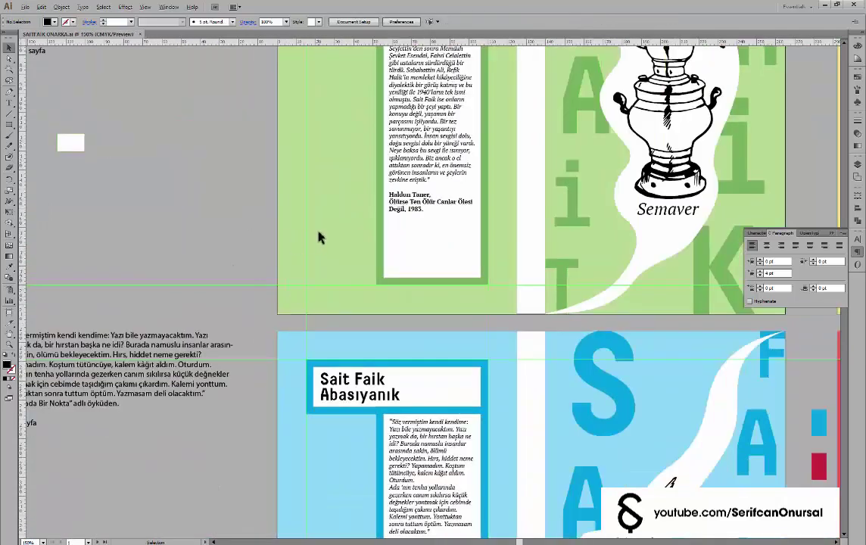
{"action": "scroll", "coordinate": [341, 235], "scroll_direction": "down", "scroll_amount": 1}
{"action": "scroll", "coordinate": [369, 240], "scroll_direction": "down", "scroll_amount": 1}
Select the blue-bordered quote panel, try shortening it below the quote, then undo
{"action": "scroll", "coordinate": [568, 212], "scroll_direction": "up", "scroll_amount": 1}
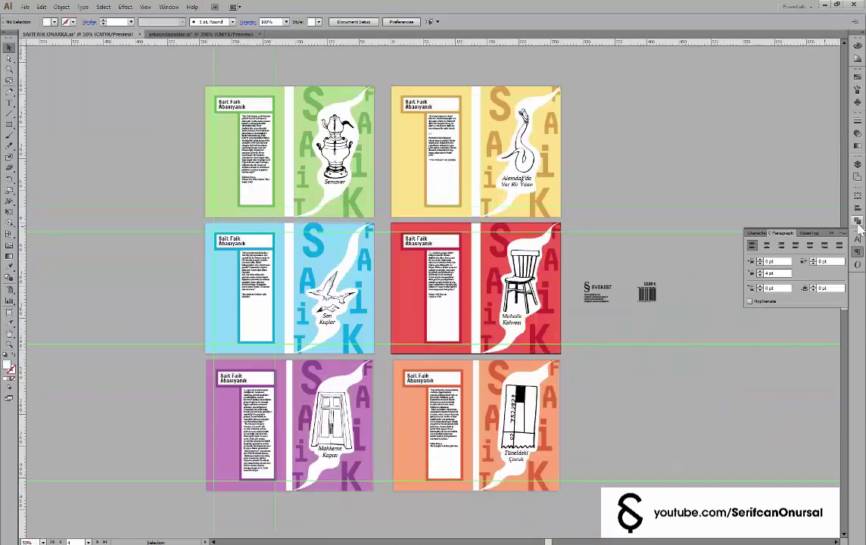
{"action": "scroll", "coordinate": [492, 242], "scroll_direction": "up", "scroll_amount": 1}
{"action": "scroll", "coordinate": [418, 264], "scroll_direction": "down", "scroll_amount": 2}
{"action": "scroll", "coordinate": [265, 295], "scroll_direction": "up", "scroll_amount": 2}
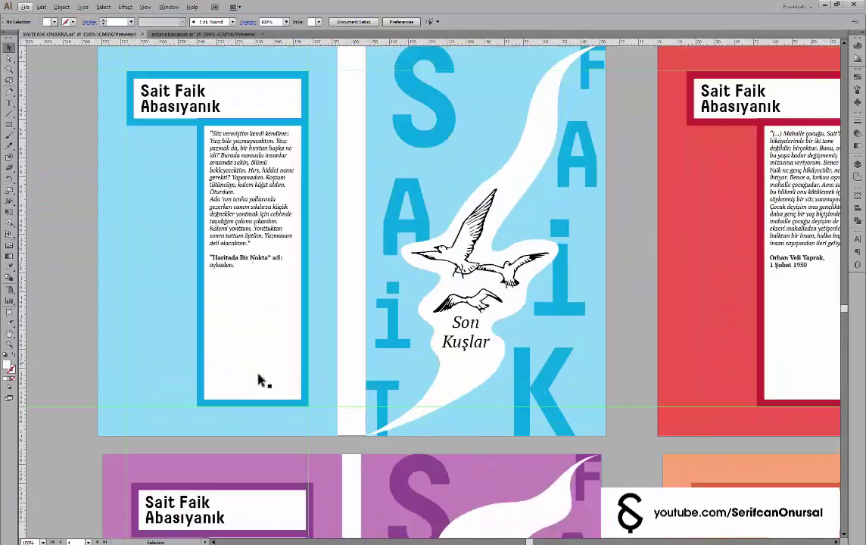
{"action": "left_click", "coordinate": [270, 401]}
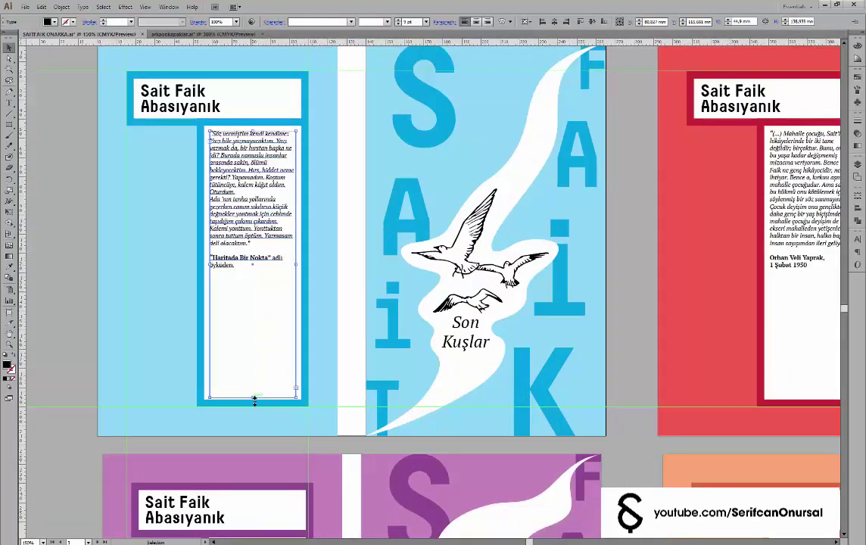
{"action": "left_click", "coordinate": [254, 402]}
{"action": "key", "text": "a"}
{"action": "left_click_drag", "start_coordinate": [281, 277], "coordinate": [257, 277]}
{"action": "scroll", "coordinate": [324, 320], "scroll_direction": "up", "scroll_amount": 2}
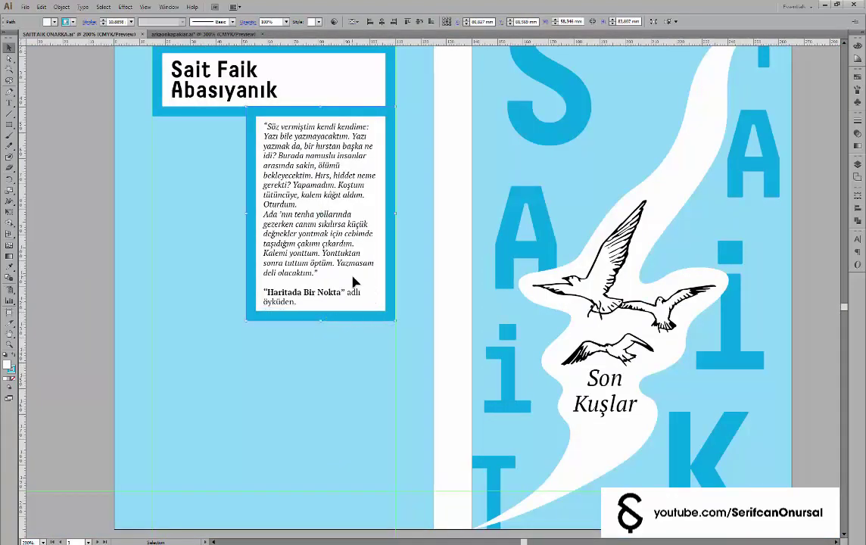
{"action": "key", "text": "ctrl+z"}
Alt-drag a copy of the blue frame to the cover's bottom and narrow it to about 40 mm
{"action": "scroll", "coordinate": [354, 283], "scroll_direction": "down", "scroll_amount": 3}
{"action": "scroll", "coordinate": [409, 219], "scroll_direction": "up", "scroll_amount": 2}
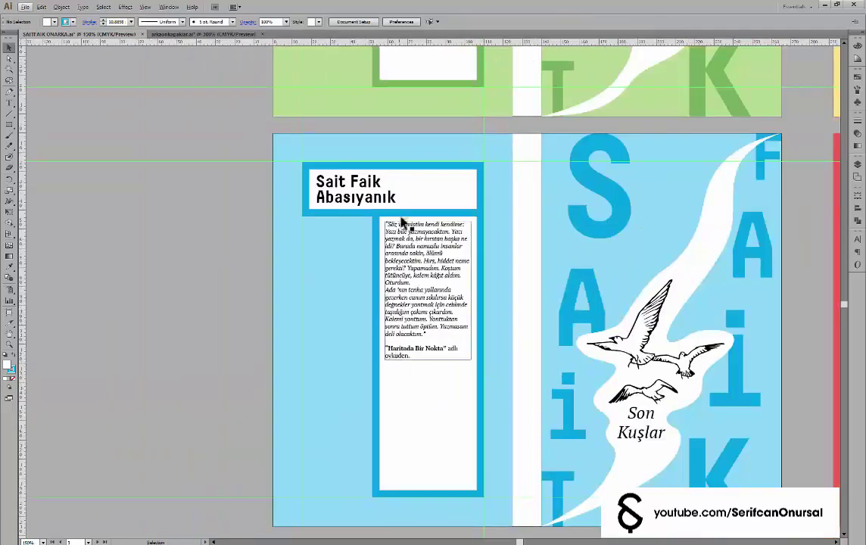
{"action": "left_click_drag", "start_coordinate": [428, 366], "coordinate": [449, 455]}
{"action": "scroll", "coordinate": [424, 469], "scroll_direction": "up", "scroll_amount": 2}
{"action": "scroll", "coordinate": [412, 476], "scroll_direction": "up", "scroll_amount": 2}
{"action": "left_click_drag", "start_coordinate": [331, 350], "coordinate": [331, 350]}
{"action": "scroll", "coordinate": [704, 274], "scroll_direction": "down", "scroll_amount": 2}
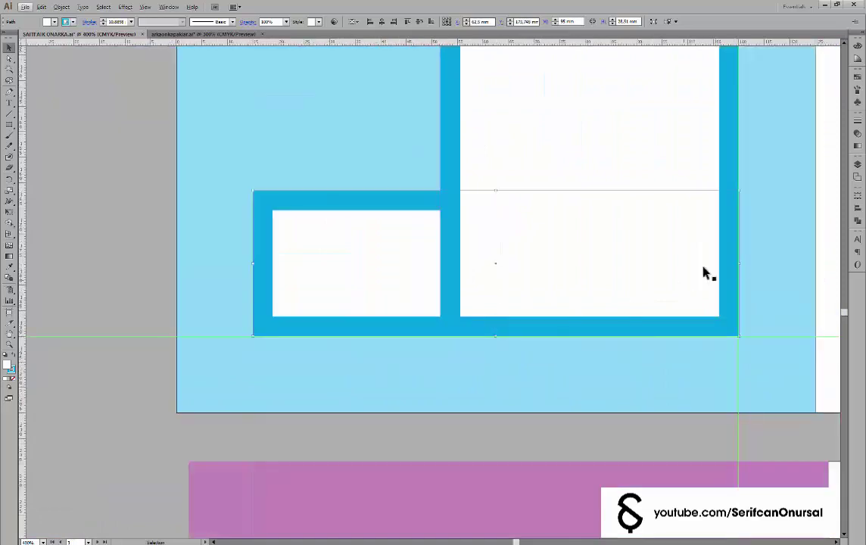
{"action": "scroll", "coordinate": [467, 265], "scroll_direction": "up", "scroll_amount": 2}
{"action": "left_click_drag", "start_coordinate": [457, 296], "coordinate": [457, 296]}
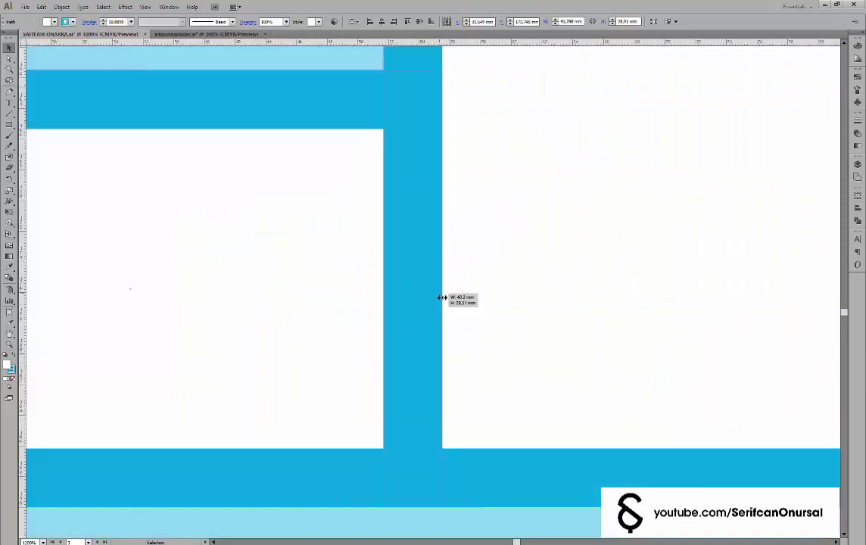
{"action": "scroll", "coordinate": [456, 296], "scroll_direction": "down", "scroll_amount": 2}
{"action": "scroll", "coordinate": [476, 272], "scroll_direction": "up", "scroll_amount": 2}
{"action": "scroll", "coordinate": [502, 293], "scroll_direction": "up", "scroll_amount": 4}
Check the Arrange stacking options and finish resizing the bottom box
{"action": "right_click", "coordinate": [545, 168]}
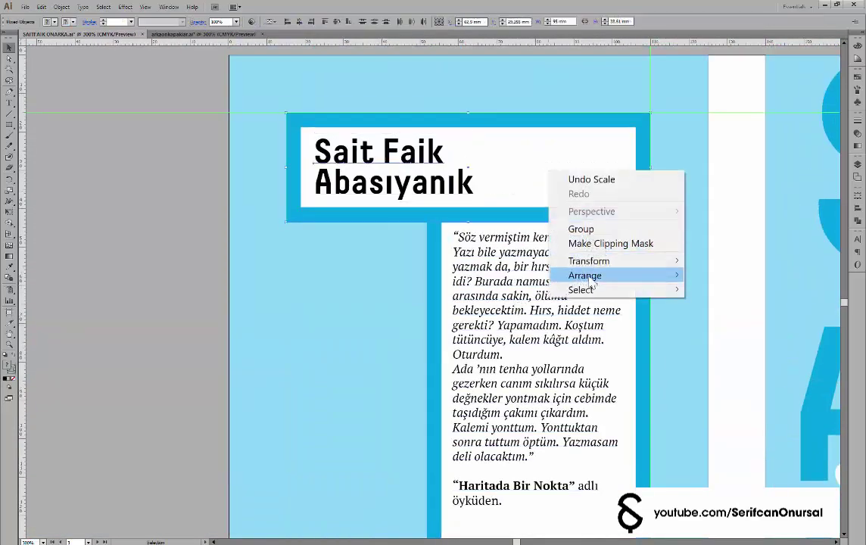
{"action": "key", "text": "Escape"}
{"action": "left_click_drag", "start_coordinate": [543, 205], "coordinate": [542, 205]}
{"action": "scroll", "coordinate": [197, 199], "scroll_direction": "down", "scroll_amount": 3}
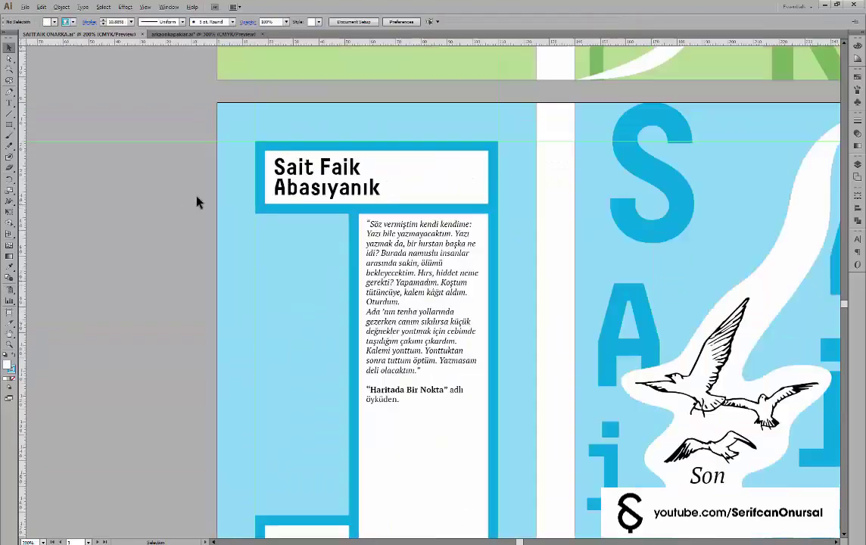
{"action": "scroll", "coordinate": [434, 213], "scroll_direction": "up", "scroll_amount": 3}
{"action": "scroll", "coordinate": [433, 213], "scroll_direction": "up", "scroll_amount": 2}
{"action": "right_click", "coordinate": [338, 173]}
Reorder the green cover's frame and bring the yellow cover's text frame to the front
{"action": "left_click", "coordinate": [515, 279]}
{"action": "scroll", "coordinate": [455, 319], "scroll_direction": "right", "scroll_amount": 5}
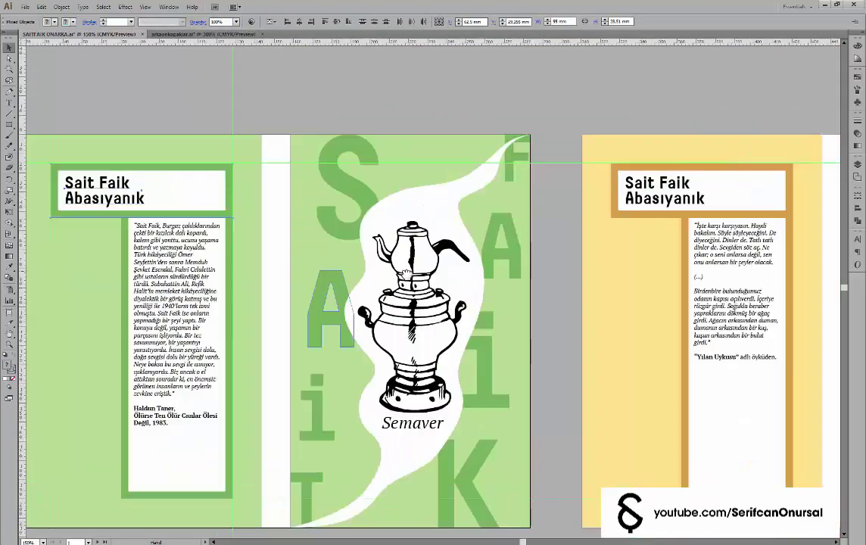
{"action": "scroll", "coordinate": [283, 340], "scroll_direction": "right", "scroll_amount": 1}
{"action": "right_click", "coordinate": [685, 200]}
{"action": "left_click", "coordinate": [555, 305]}
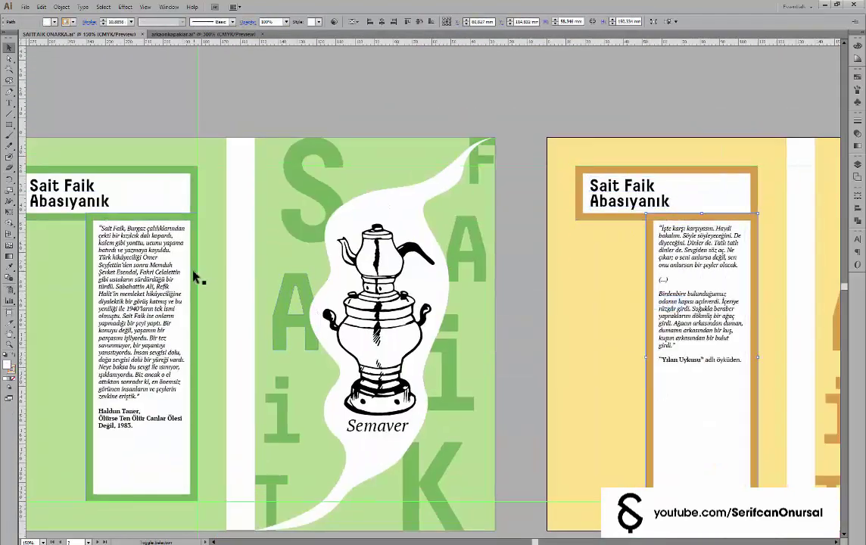
{"action": "scroll", "coordinate": [270, 353], "scroll_direction": "down", "scroll_amount": 2}
{"action": "scroll", "coordinate": [521, 354], "scroll_direction": "up", "scroll_amount": 1}
{"action": "scroll", "coordinate": [265, 349], "scroll_direction": "up", "scroll_amount": 1}
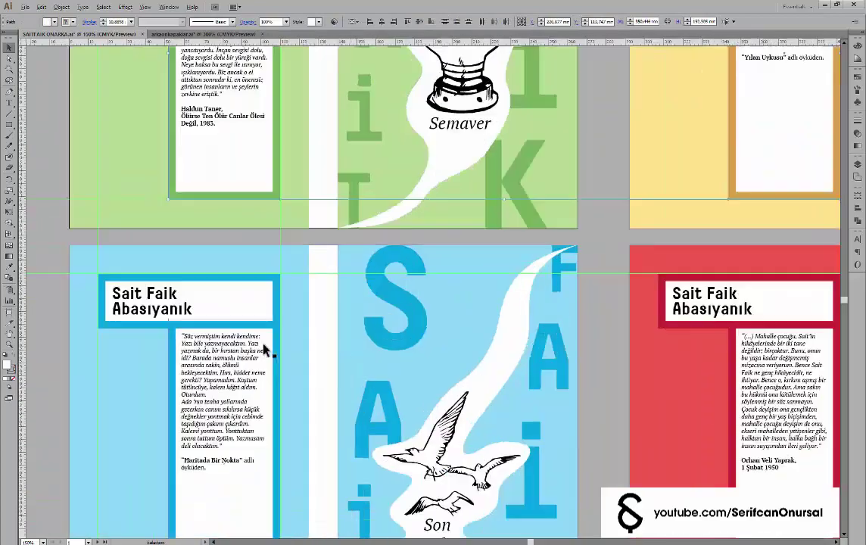
{"action": "scroll", "coordinate": [265, 349], "scroll_direction": "up", "scroll_amount": 1}
Widen the red cover's author-name box to the right
{"action": "left_click_drag", "start_coordinate": [687, 258], "coordinate": [739, 257]}
{"action": "left_click", "coordinate": [664, 288]}
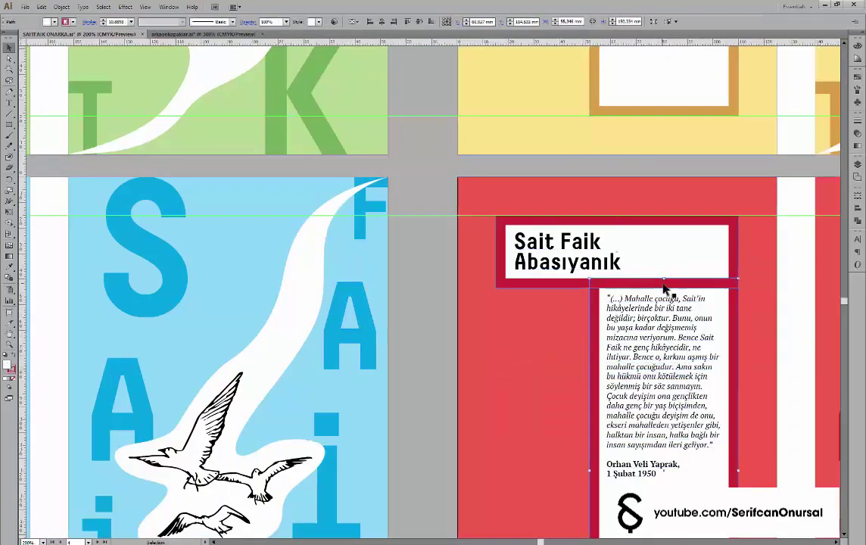
{"action": "scroll", "coordinate": [664, 288], "scroll_direction": "up", "scroll_amount": 1}
{"action": "scroll", "coordinate": [571, 258], "scroll_direction": "down", "scroll_amount": 3}
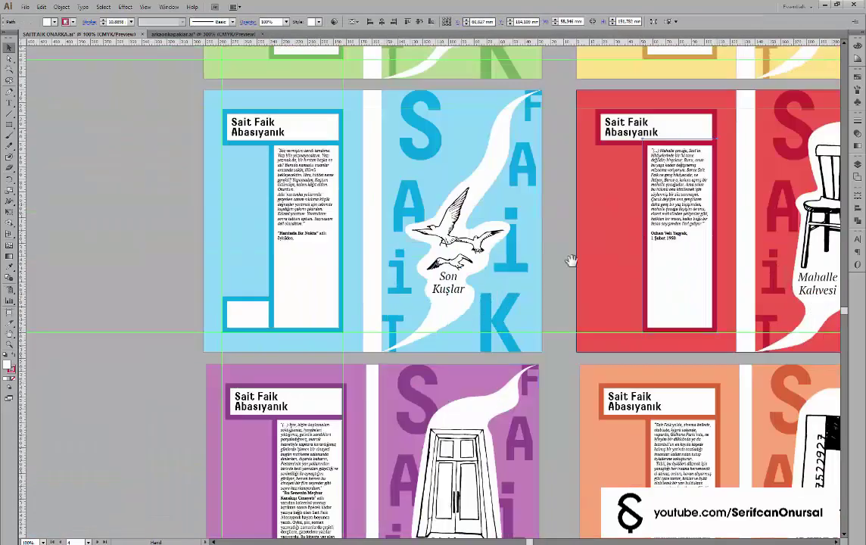
{"action": "scroll", "coordinate": [302, 454], "scroll_direction": "up", "scroll_amount": 2}
Inspect the purple and orange covers' title boxes without changes, then deselect everything
{"action": "right_click", "coordinate": [315, 250]}
{"action": "left_click", "coordinate": [226, 286]}
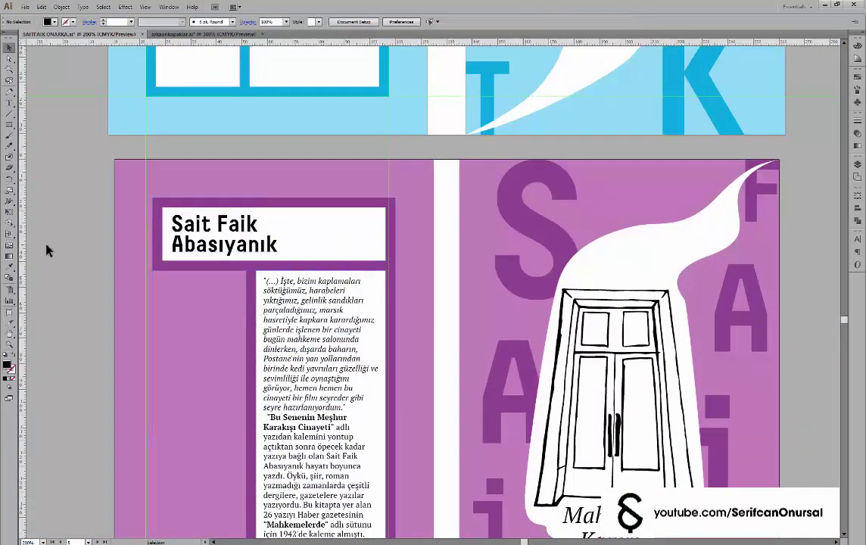
{"action": "left_click", "coordinate": [348, 280]}
{"action": "scroll", "coordinate": [580, 197], "scroll_direction": "right", "scroll_amount": 3}
{"action": "scroll", "coordinate": [581, 197], "scroll_direction": "right", "scroll_amount": 3}
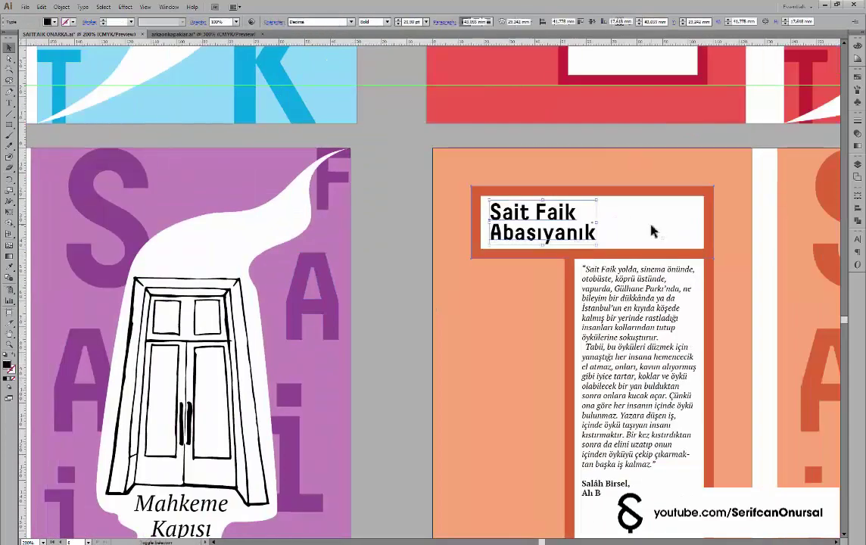
{"action": "right_click", "coordinate": [643, 218]}
{"action": "key", "text": "Escape"}
{"action": "left_click", "coordinate": [419, 248]}
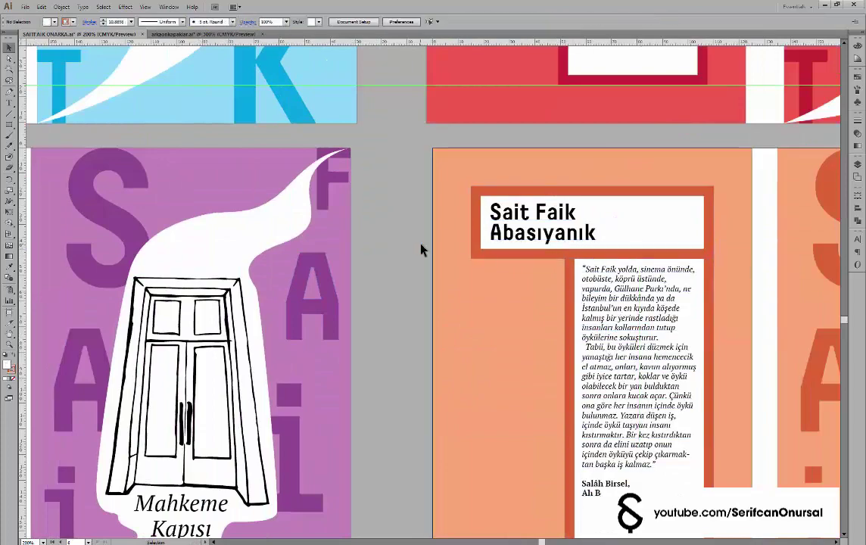
Pan and zoom out to view all six back cover spreads together
{"action": "scroll", "coordinate": [500, 257], "scroll_direction": "down", "scroll_amount": 2}
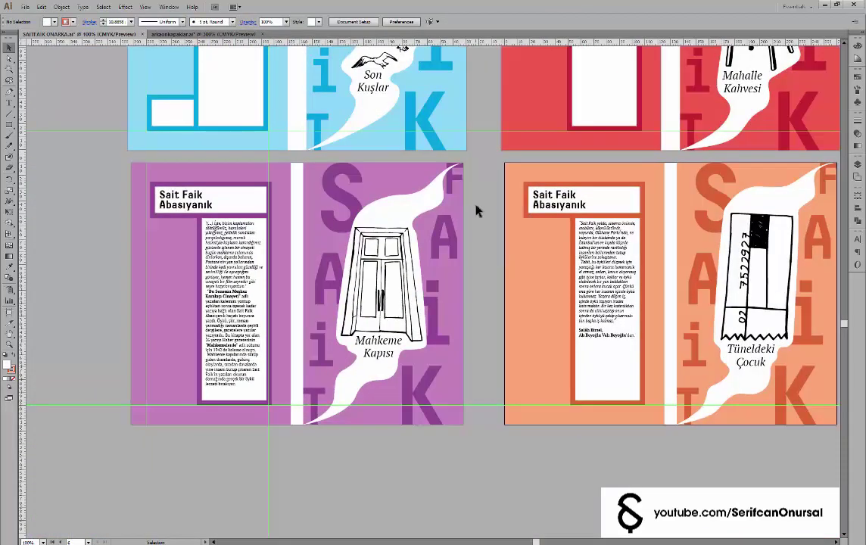
{"action": "left_click_drag", "start_coordinate": [489, 255], "coordinate": [505, 286]}
{"action": "scroll", "coordinate": [504, 286], "scroll_direction": "down", "scroll_amount": 1}
{"action": "scroll", "coordinate": [503, 286], "scroll_direction": "down", "scroll_amount": 2}
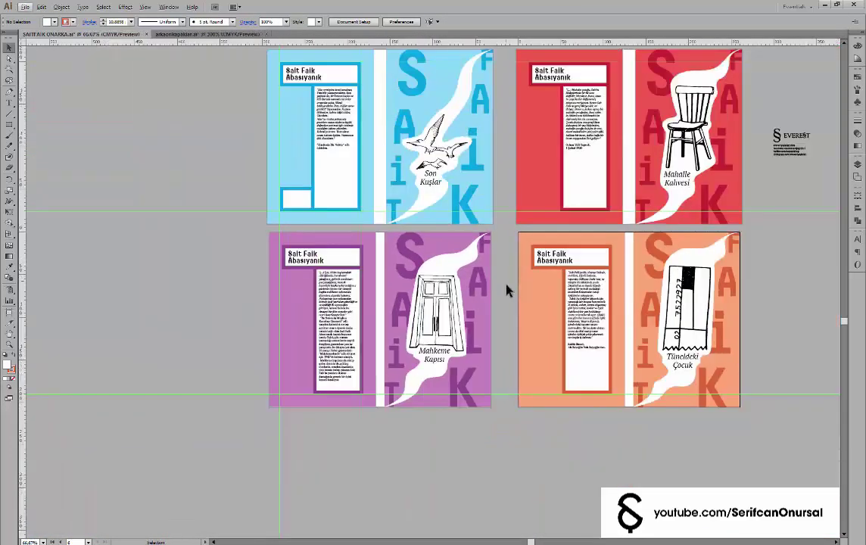
{"action": "scroll", "coordinate": [544, 178], "scroll_direction": "up", "scroll_amount": 3}
{"action": "scroll", "coordinate": [522, 250], "scroll_direction": "up", "scroll_amount": 2}
{"action": "scroll", "coordinate": [518, 204], "scroll_direction": "up", "scroll_amount": 1}
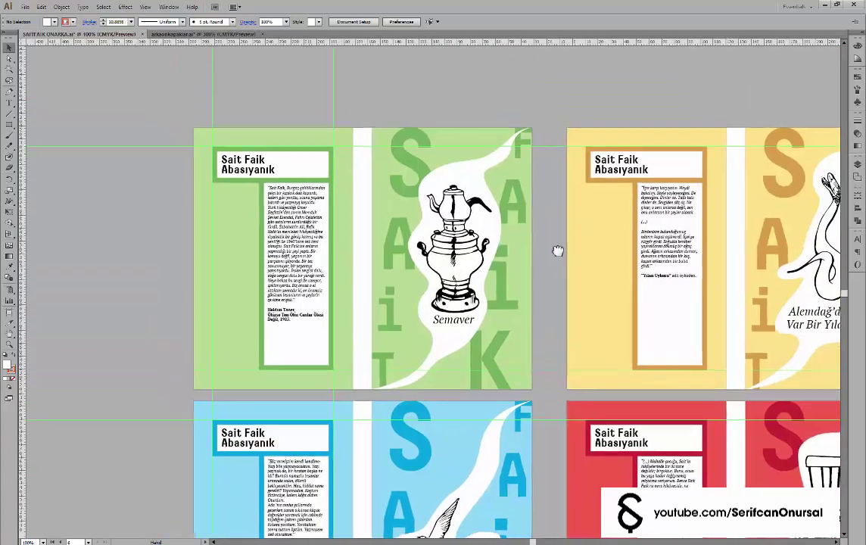
{"action": "scroll", "coordinate": [559, 251], "scroll_direction": "up", "scroll_amount": 1}
{"action": "scroll", "coordinate": [422, 387], "scroll_direction": "down", "scroll_amount": 2}
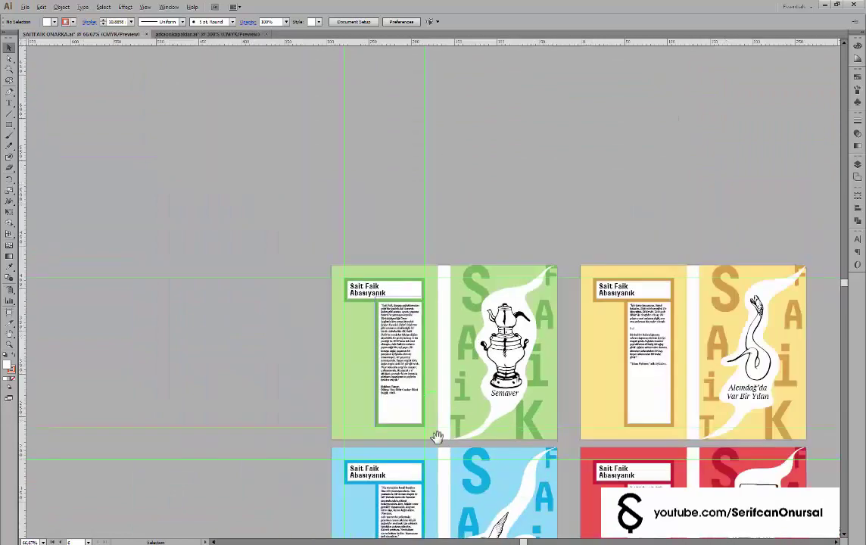
{"action": "scroll", "coordinate": [377, 404], "scroll_direction": "up", "scroll_amount": 1}
{"action": "scroll", "coordinate": [483, 311], "scroll_direction": "down", "scroll_amount": 1}
{"action": "scroll", "coordinate": [483, 310], "scroll_direction": "down", "scroll_amount": 3}
Move the Everest logo and barcode block to the left of the covers
{"action": "left_click", "coordinate": [600, 249]}
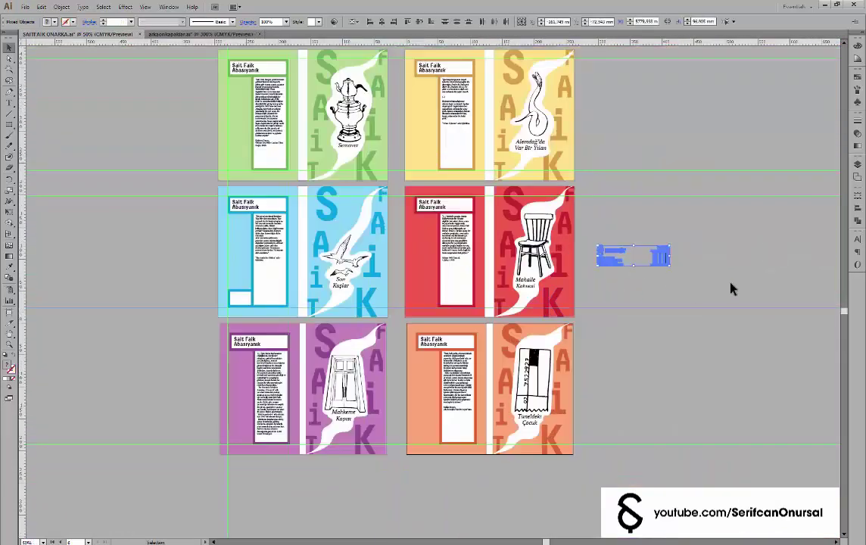
{"action": "scroll", "coordinate": [584, 279], "scroll_direction": "up", "scroll_amount": 2}
{"action": "left_click_drag", "start_coordinate": [621, 257], "coordinate": [151, 261]}
Copy the 13.00 ₺ price and barcode into the blue box and stretch the box upward to enclose it
{"action": "scroll", "coordinate": [152, 262], "scroll_direction": "up", "scroll_amount": 3}
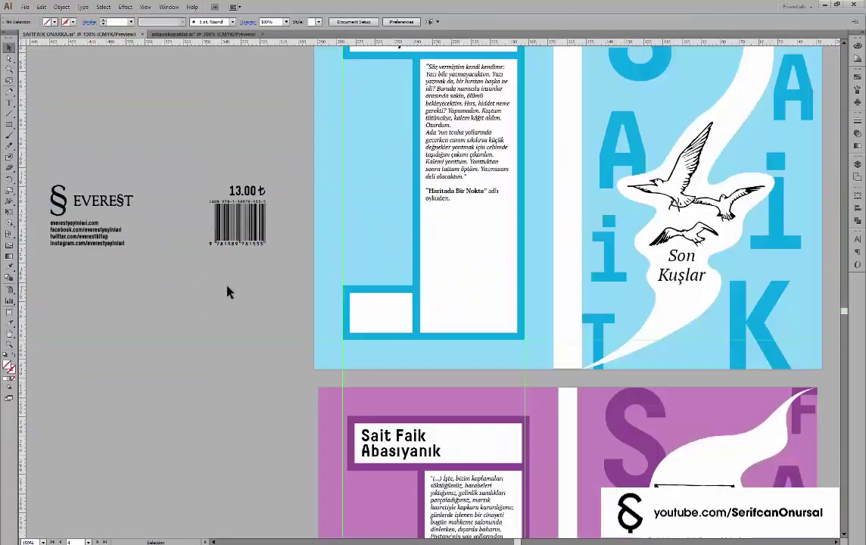
{"action": "scroll", "coordinate": [269, 262], "scroll_direction": "up", "scroll_amount": 1}
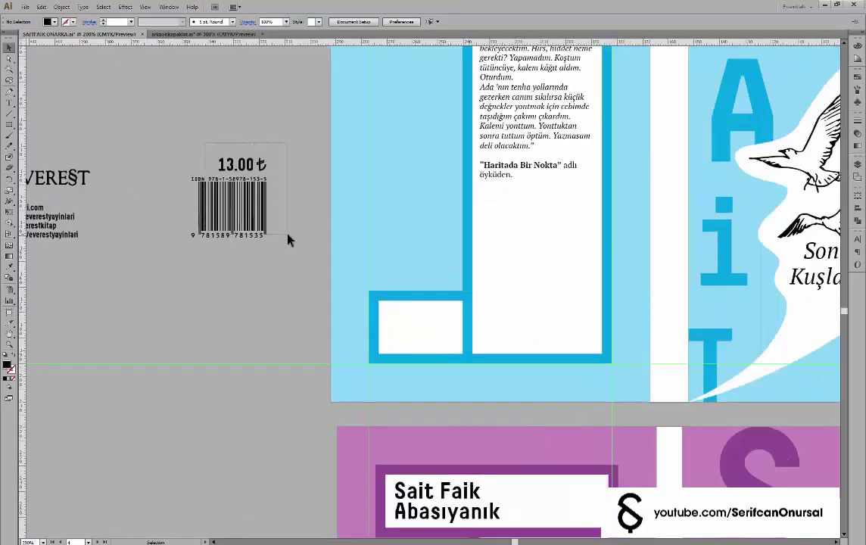
{"action": "left_click_drag", "start_coordinate": [255, 217], "coordinate": [450, 331]}
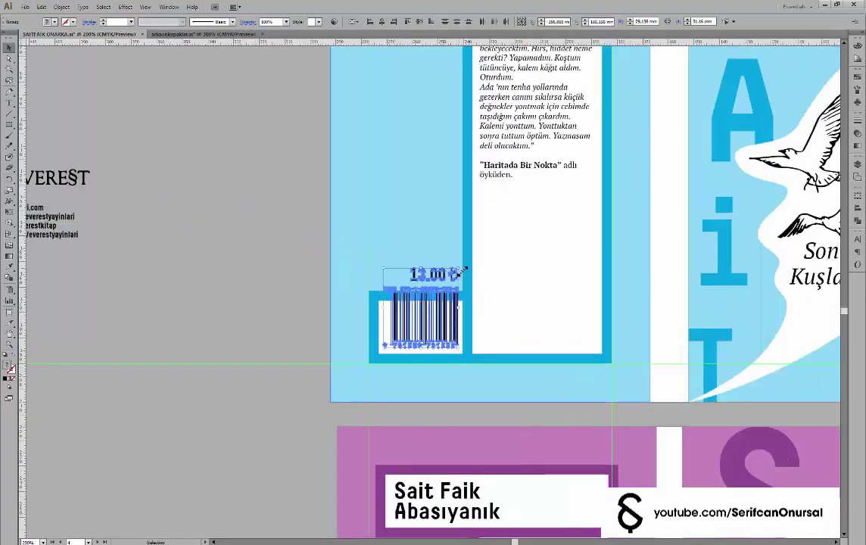
{"action": "left_click", "coordinate": [359, 274]}
{"action": "scroll", "coordinate": [359, 274], "scroll_direction": "up", "scroll_amount": 1}
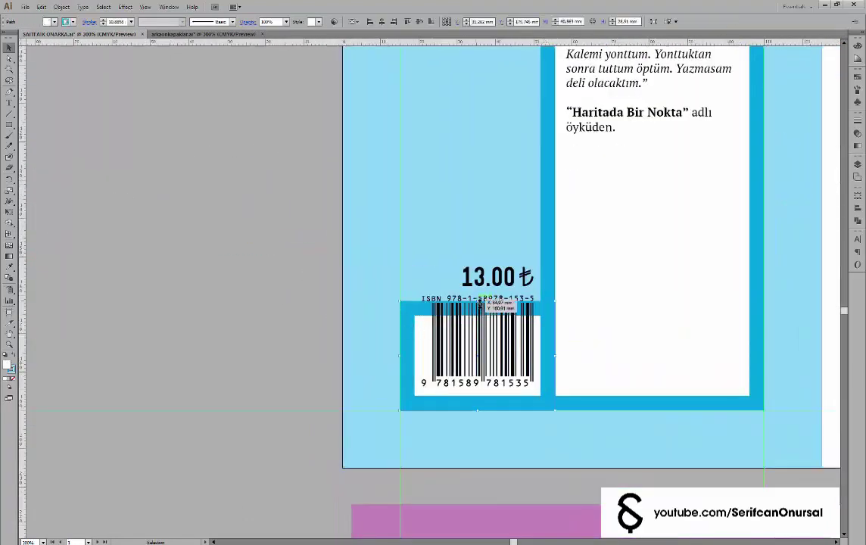
{"action": "left_click_drag", "start_coordinate": [484, 248], "coordinate": [486, 246]}
Separate the 13.00 price text from the barcode group, place it beside ₺ and enlarge it
{"action": "scroll", "coordinate": [483, 252], "scroll_direction": "up", "scroll_amount": 1}
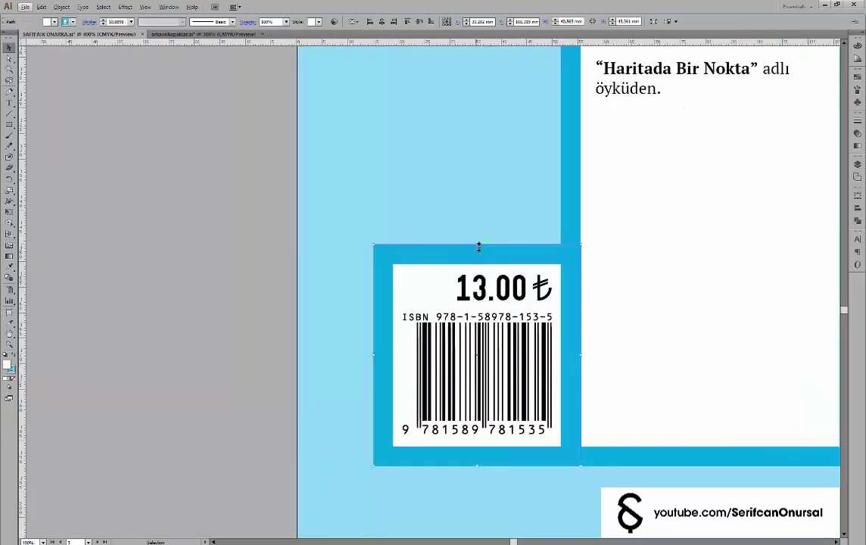
{"action": "left_click", "coordinate": [448, 367]}
{"action": "scroll", "coordinate": [547, 290], "scroll_direction": "up", "scroll_amount": 1}
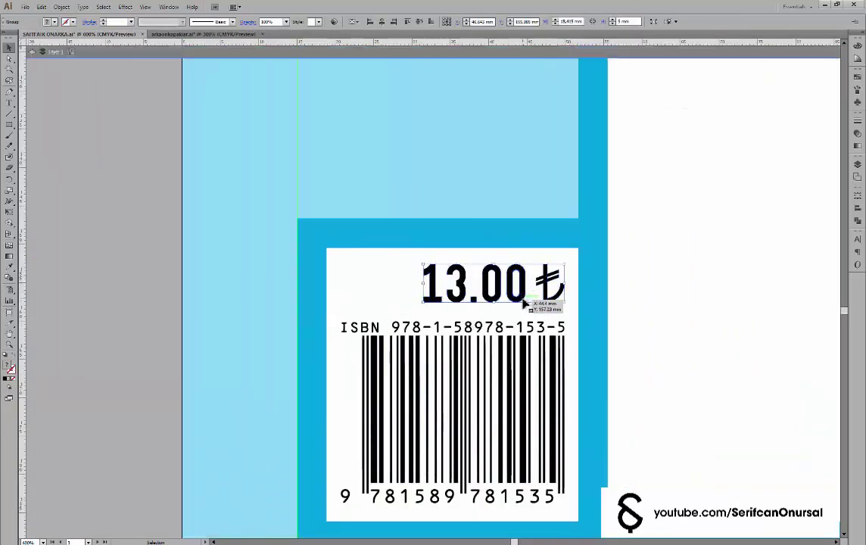
{"action": "double_click", "coordinate": [308, 268]}
{"action": "key", "text": "Escape"}
{"action": "key", "text": "ctrl+v"}
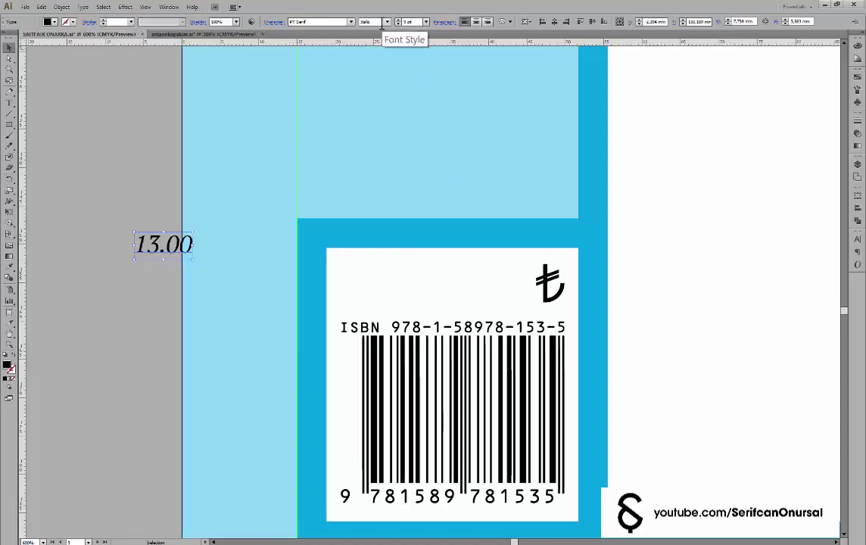
{"action": "left_click_drag", "start_coordinate": [505, 297], "coordinate": [487, 290]}
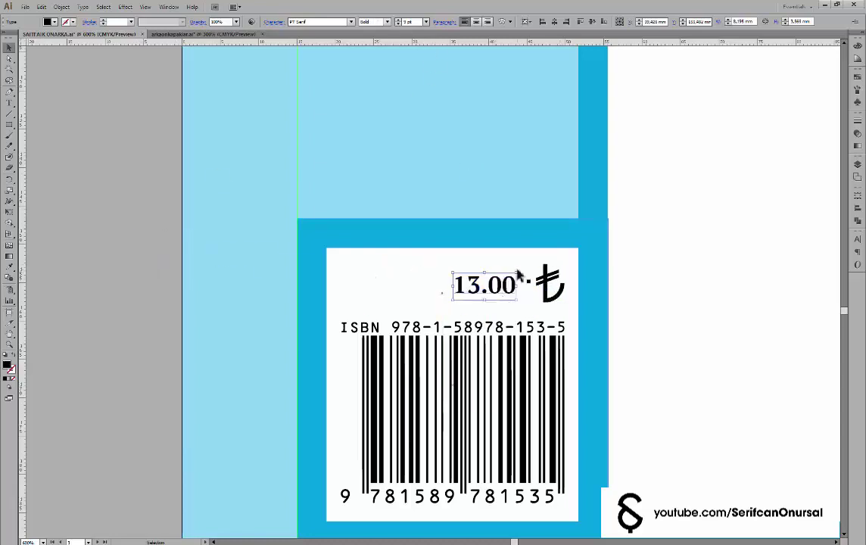
{"action": "scroll", "coordinate": [497, 276], "scroll_direction": "up", "scroll_amount": 1}
{"action": "left_click_drag", "start_coordinate": [410, 276], "coordinate": [391, 264]}
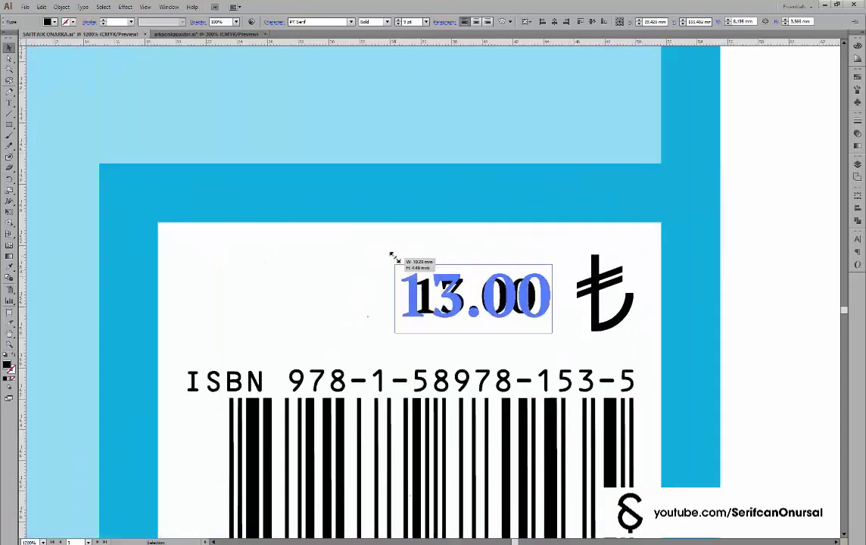
Change the price to 10.00 and convert it to outlines, checking in outline view
{"action": "double_click", "coordinate": [436, 294]}
{"action": "key", "text": "Delete"}
{"action": "type", "text": "0."}
{"action": "key", "text": "Escape"}
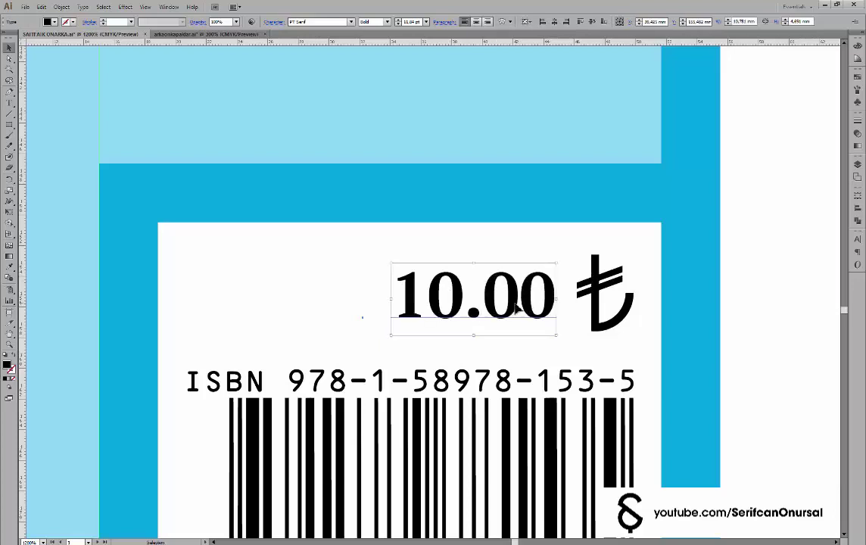
{"action": "right_click", "coordinate": [558, 286]}
{"action": "left_click", "coordinate": [580, 369]}
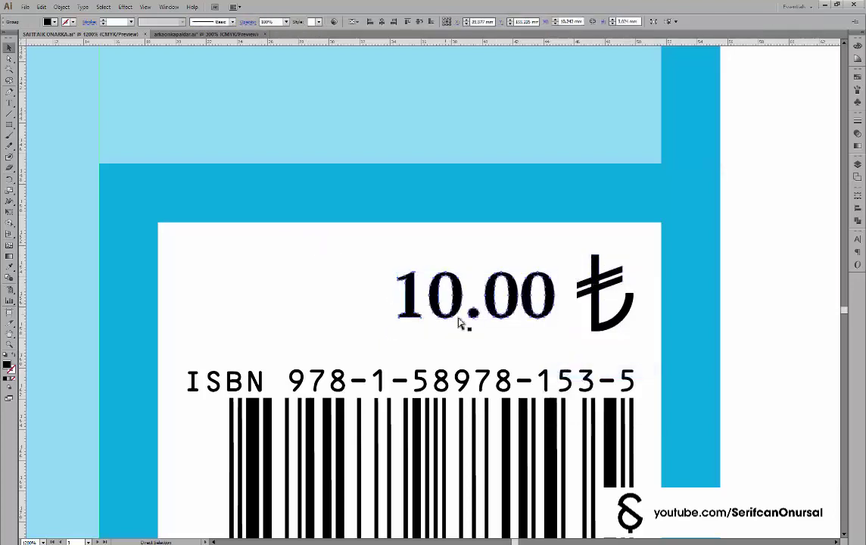
{"action": "key", "text": "ctrl+y"}
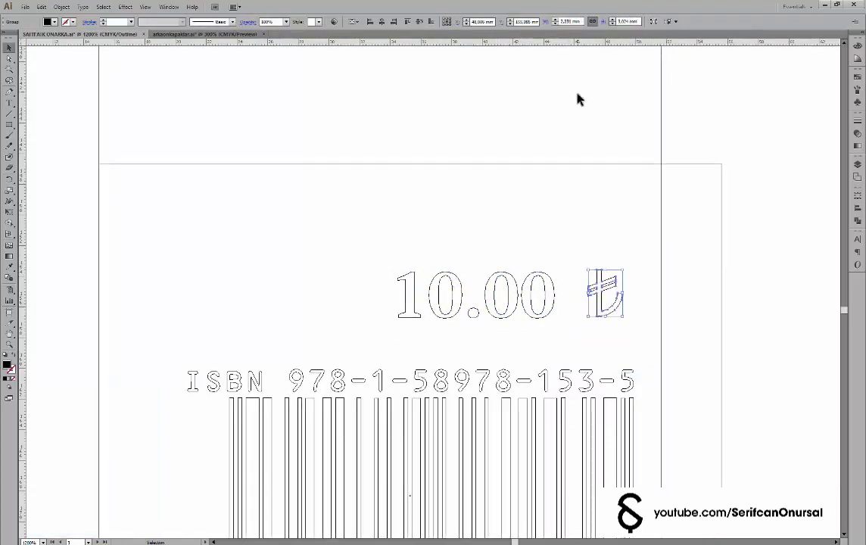
{"action": "key", "text": "ctrl+y"}
Centre 10.00 with the ₺ sign, set them closer, and scale the price to the barcode width
{"action": "scroll", "coordinate": [616, 318], "scroll_direction": "up", "scroll_amount": 1}
{"action": "left_click", "coordinate": [454, 282], "text": "shift"}
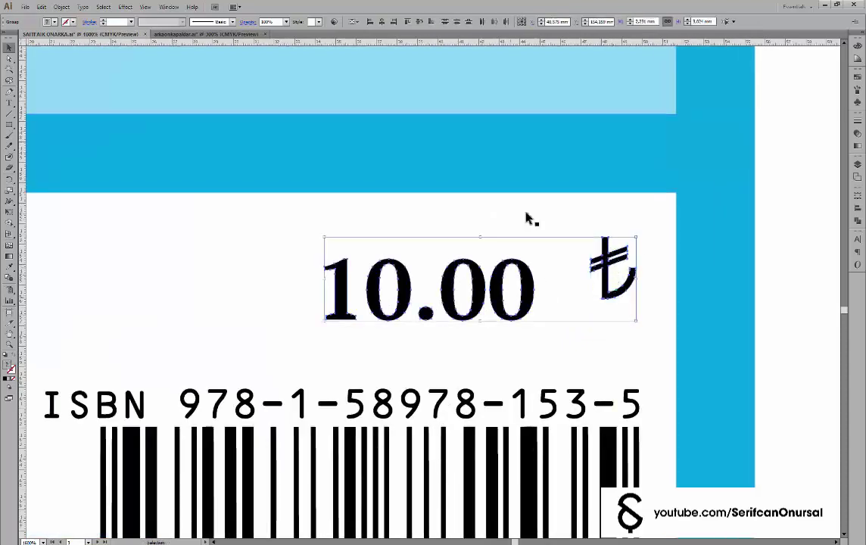
{"action": "left_click", "coordinate": [366, 31]}
{"action": "left_click", "coordinate": [419, 21]}
{"action": "left_click_drag", "start_coordinate": [639, 308], "coordinate": [596, 308]}
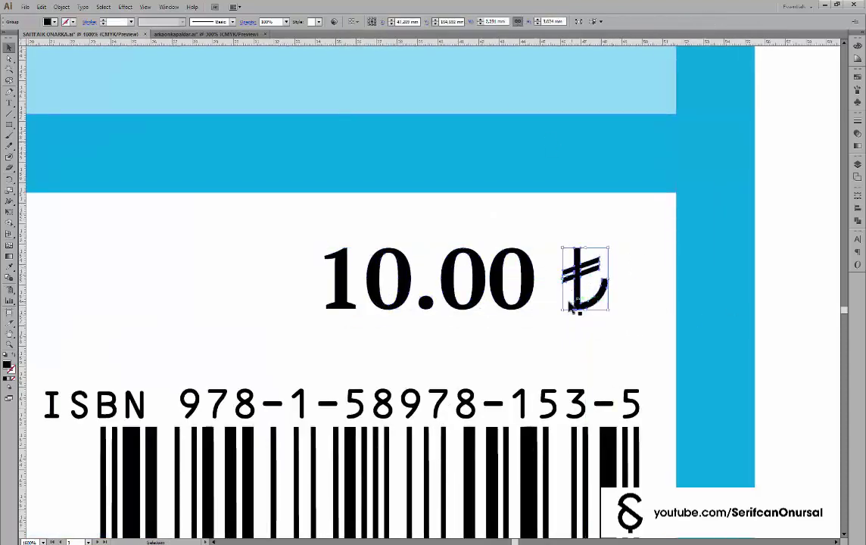
{"action": "scroll", "coordinate": [594, 305], "scroll_direction": "up", "scroll_amount": 1}
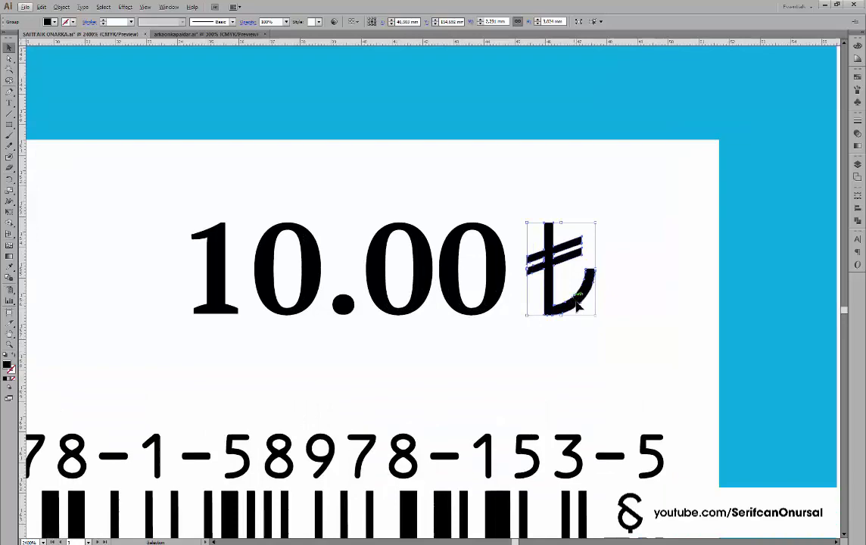
{"action": "left_click", "coordinate": [511, 288], "text": "shift"}
{"action": "left_click_drag", "start_coordinate": [589, 261], "coordinate": [653, 304]}
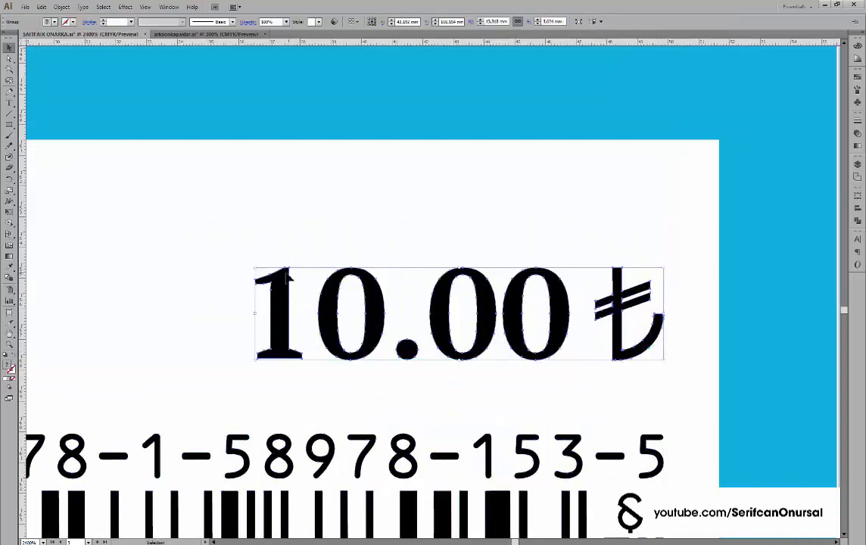
{"action": "left_click_drag", "start_coordinate": [253, 266], "coordinate": [214, 237]}
{"action": "scroll", "coordinate": [373, 253], "scroll_direction": "down", "scroll_amount": 2}
{"action": "scroll", "coordinate": [402, 325], "scroll_direction": "down", "scroll_amount": 1}
{"action": "scroll", "coordinate": [396, 319], "scroll_direction": "down", "scroll_amount": 1}
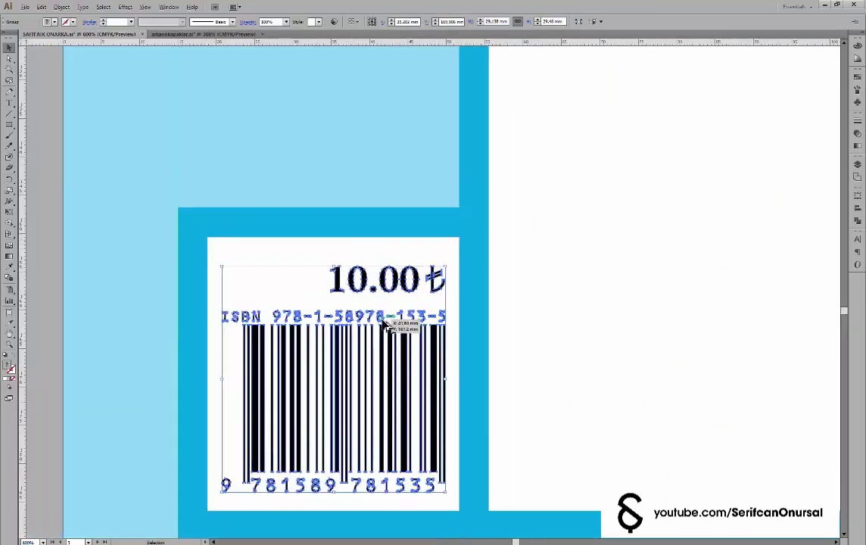
Move the ISBN line and the 10.00 ₺ price down toward the barcode
{"action": "left_click", "coordinate": [60, 276]}
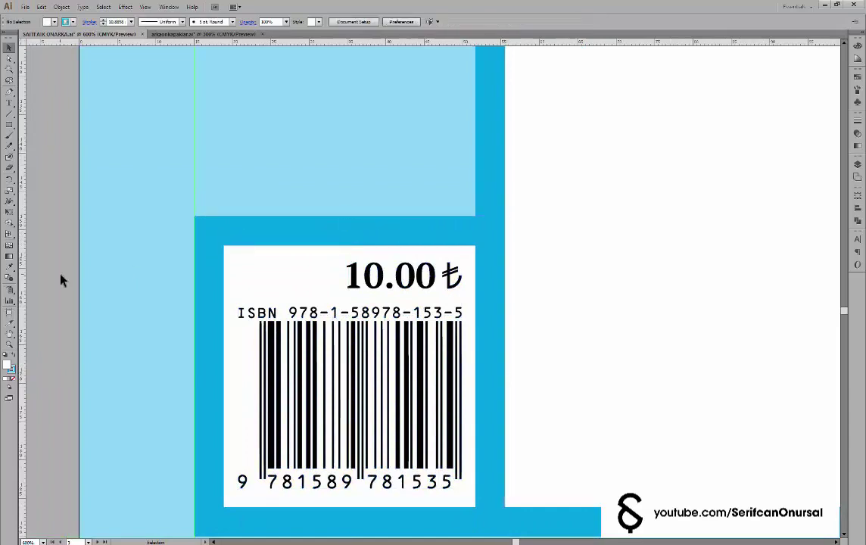
{"action": "scroll", "coordinate": [60, 276], "scroll_direction": "down", "scroll_amount": 1}
{"action": "scroll", "coordinate": [367, 272], "scroll_direction": "left", "scroll_amount": 2}
{"action": "scroll", "coordinate": [371, 260], "scroll_direction": "down", "scroll_amount": 1}
{"action": "scroll", "coordinate": [464, 261], "scroll_direction": "left", "scroll_amount": 2}
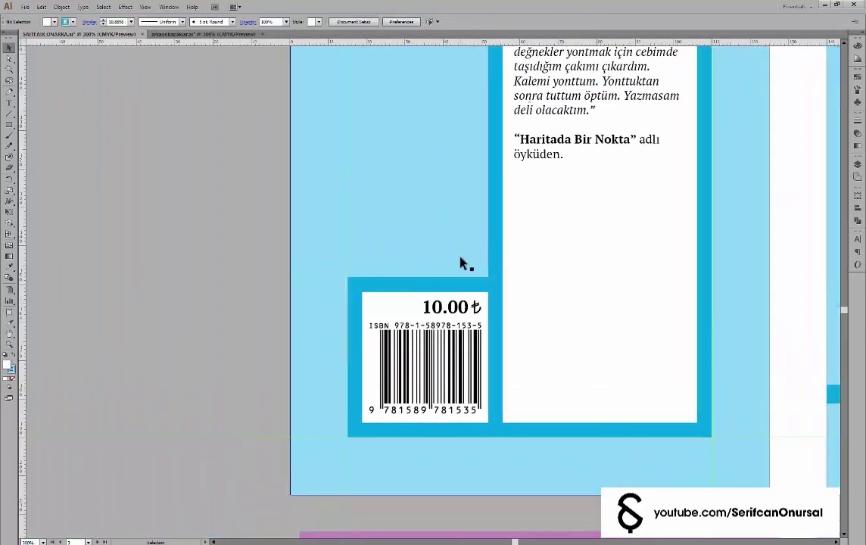
{"action": "scroll", "coordinate": [397, 345], "scroll_direction": "up", "scroll_amount": 1}
{"action": "scroll", "coordinate": [352, 298], "scroll_direction": "up", "scroll_amount": 1}
{"action": "key", "text": "ctrl+y"}
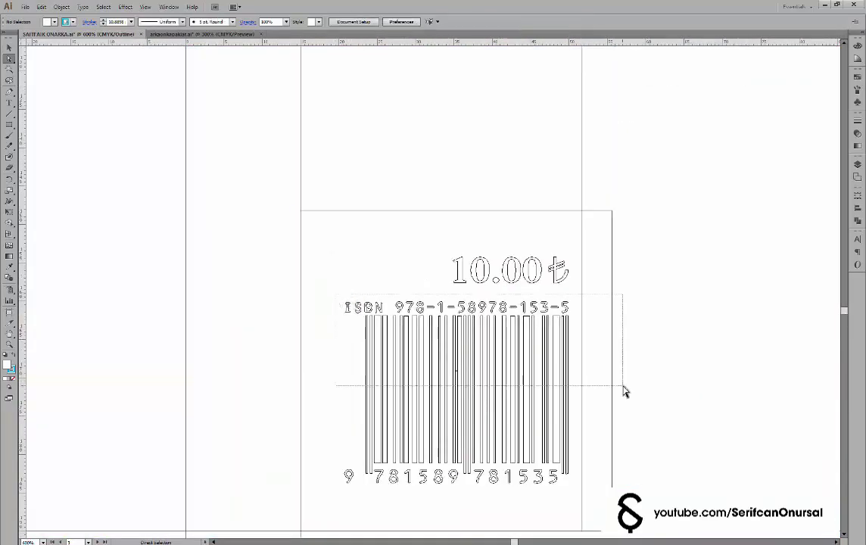
{"action": "left_click_drag", "start_coordinate": [571, 321], "coordinate": [574, 383]}
{"action": "key", "text": "ctrl+y"}
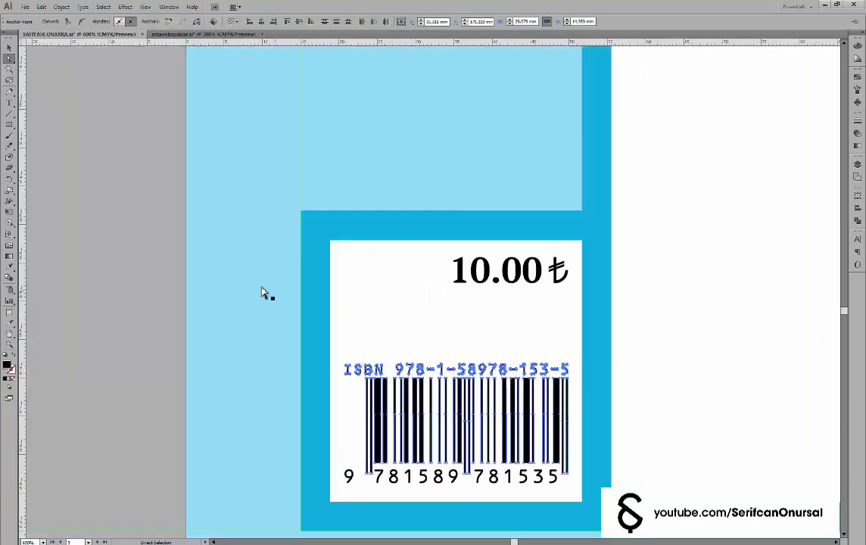
{"action": "left_click_drag", "start_coordinate": [525, 280], "coordinate": [525, 369]}
Lower the blue frame's top edge so the box sits closer to the price
{"action": "key", "text": "ctrl+plus"}
{"action": "left_click", "coordinate": [435, 196]}
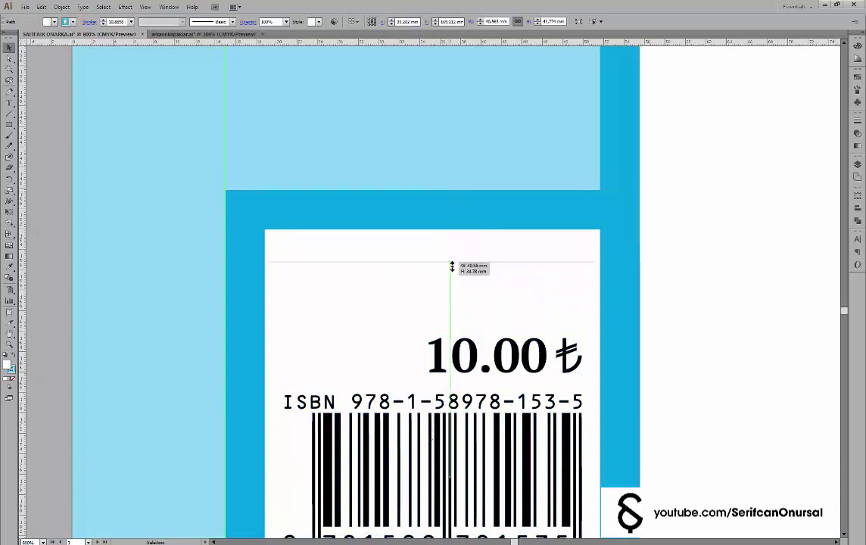
{"action": "mouse_move", "coordinate": [452, 266]}
{"action": "left_mouse_down"}
{"action": "mouse_move", "coordinate": [446, 314]}
{"action": "mouse_move", "coordinate": [435, 288]}
{"action": "left_mouse_up"}
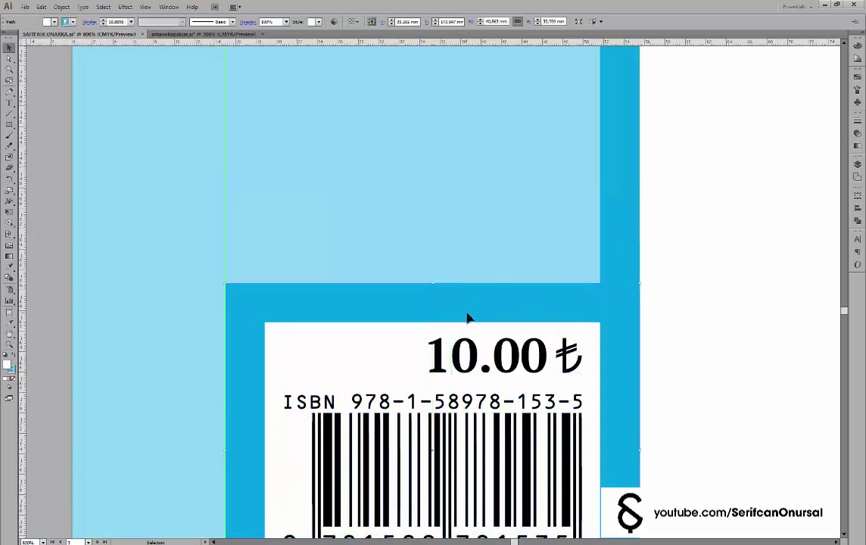
{"action": "key", "text": "ctrl+minus"}
Group the barcode with its ISBN line (Ctrl+G) and nudge the group slightly down
{"action": "left_click", "coordinate": [413, 325], "text": "shift"}
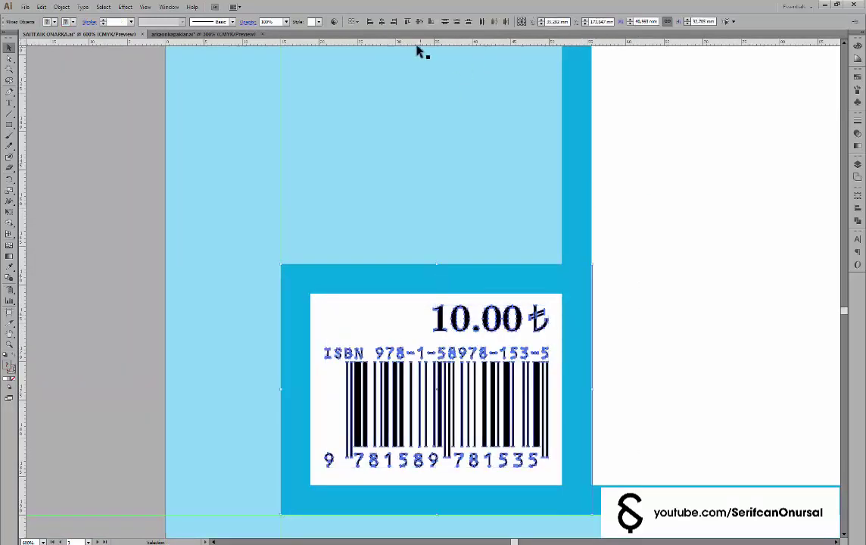
{"action": "key", "text": "ctrl+g"}
{"action": "key", "text": "ctrl+y"}
{"action": "key", "text": "ctrl+plus"}
{"action": "key", "text": "ctrl+plus"}
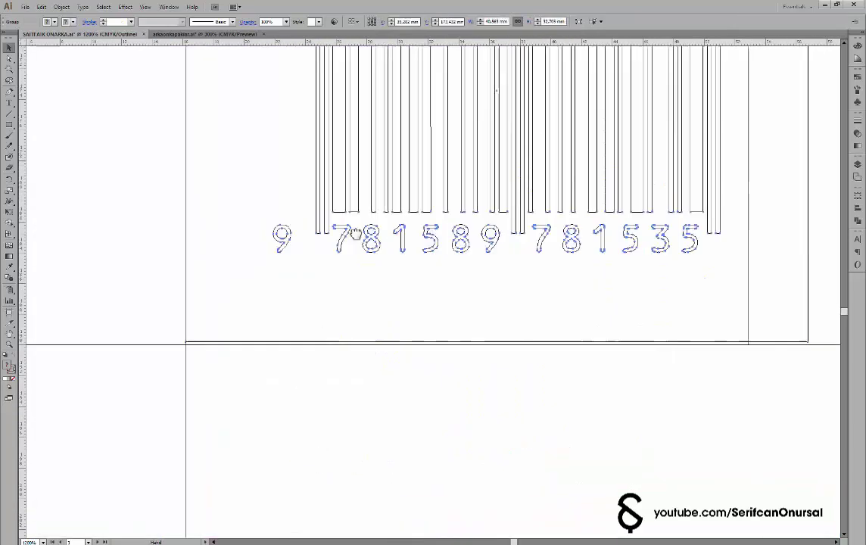
{"action": "key", "text": "ctrl+plus"}
{"action": "key", "text": "ctrl+plus"}
{"action": "left_click_drag", "start_coordinate": [416, 294], "coordinate": [416, 302]}
{"action": "left_click", "coordinate": [435, 303]}
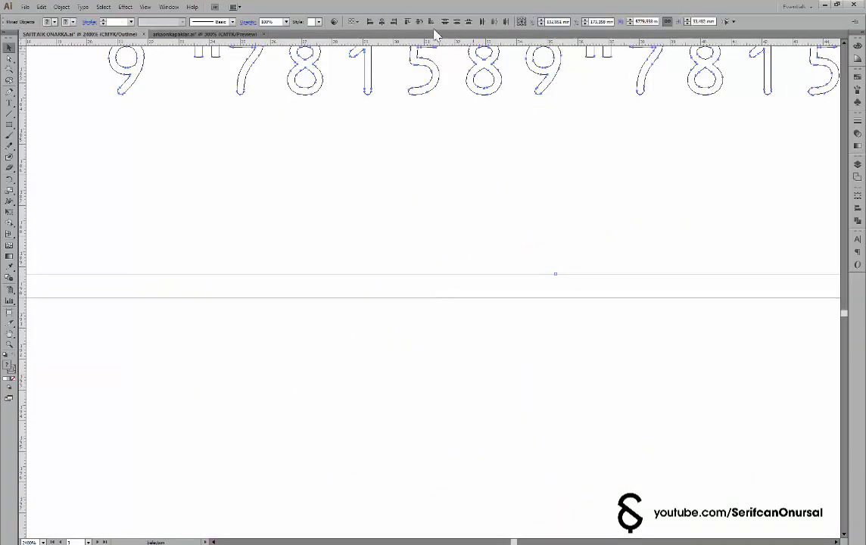
{"action": "key", "text": "ctrl+minus"}
{"action": "key", "text": "ctrl+minus"}
{"action": "key", "text": "ctrl+minus"}
{"action": "key", "text": "ctrl+minus"}
{"action": "key", "text": "ctrl+y"}
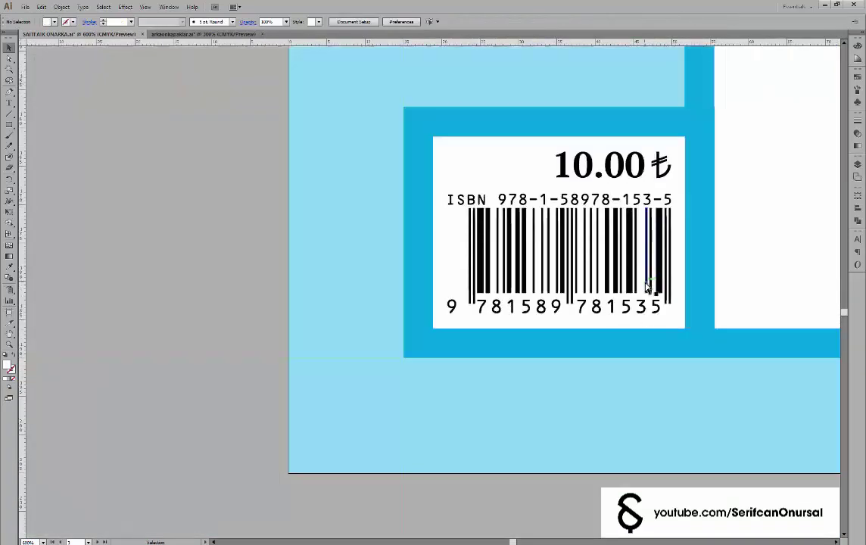
{"action": "key", "text": "ctrl+minus"}
{"action": "key", "text": "ctrl+minus"}
{"action": "key", "text": "ctrl+minus"}
{"action": "key", "text": "ctrl+minus"}
{"action": "left_click_drag", "start_coordinate": [546, 276], "coordinate": [400, 159]}
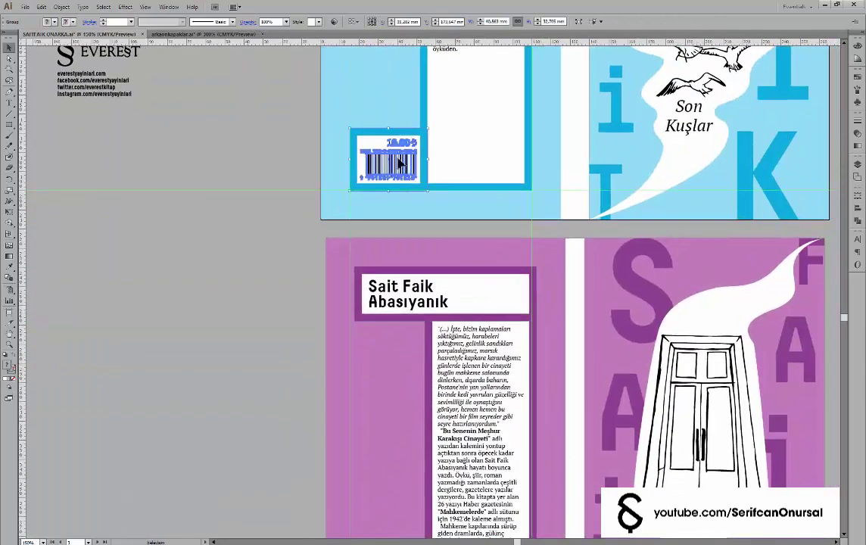
Ungroup the framed price box on the back cover and delete the selected part
{"action": "left_click_drag", "start_coordinate": [255, 96], "coordinate": [288, 194]}
{"action": "key", "text": "ctrl+plus"}
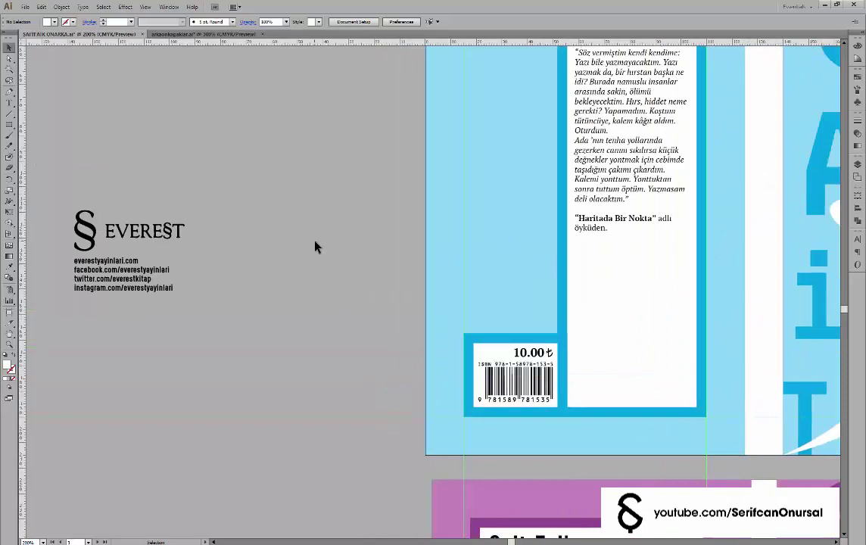
{"action": "scroll", "coordinate": [316, 247], "scroll_direction": "down", "scroll_amount": 1}
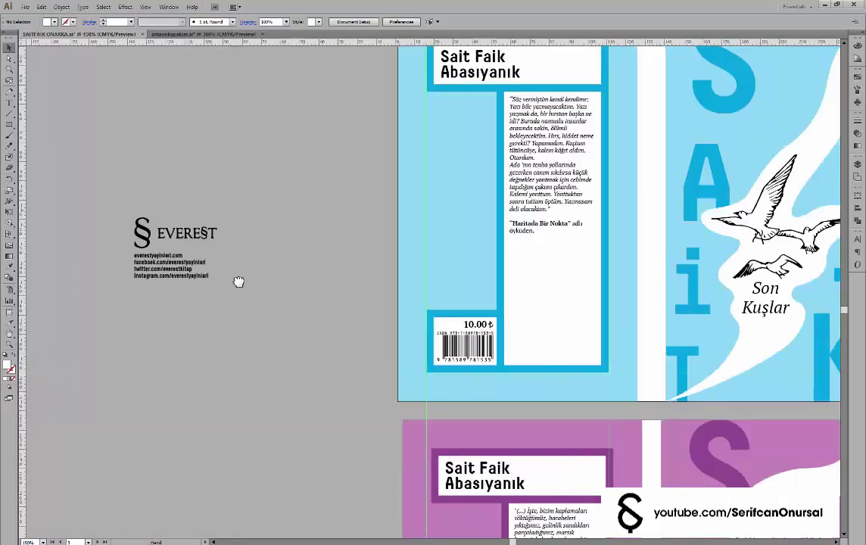
{"action": "scroll", "coordinate": [238, 282], "scroll_direction": "up", "scroll_amount": 2}
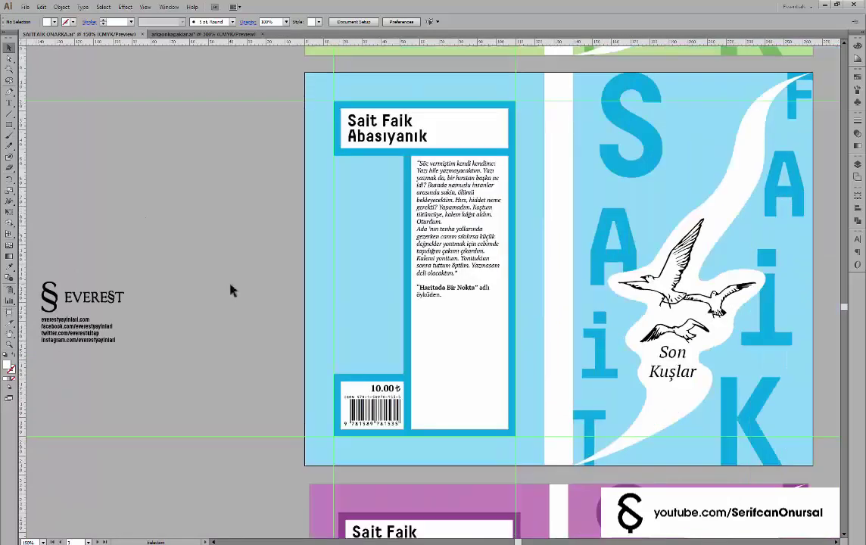
{"action": "scroll", "coordinate": [230, 290], "scroll_direction": "up", "scroll_amount": 1}
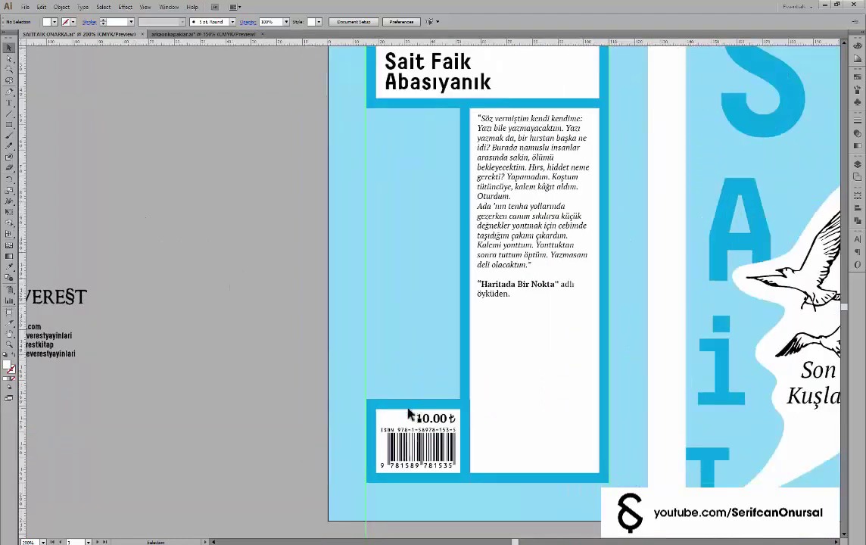
{"action": "left_click", "coordinate": [397, 318]}
{"action": "right_click", "coordinate": [400, 312]}
{"action": "left_click", "coordinate": [425, 384]}
{"action": "key", "text": "Delete"}
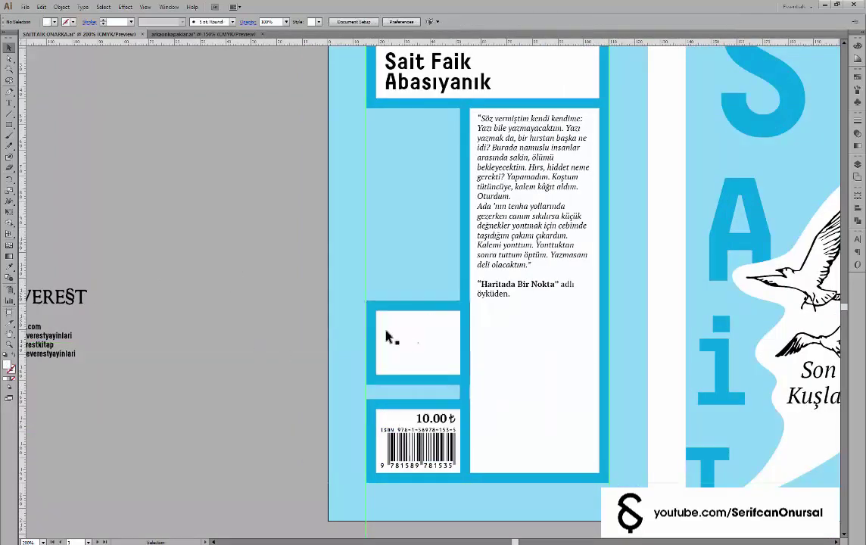
{"action": "scroll", "coordinate": [120, 406], "scroll_direction": "up", "scroll_amount": 1}
{"action": "scroll", "coordinate": [191, 408], "scroll_direction": "up", "scroll_amount": 1}
{"action": "left_click_drag", "start_coordinate": [191, 408], "coordinate": [369, 362]}
Type the new 'everestkitap' link lines below the logo with tightened line spacing
{"action": "key", "text": "t"}
{"action": "left_click", "coordinate": [305, 424]}
{"action": "type", "text": "everestyayinlar"}
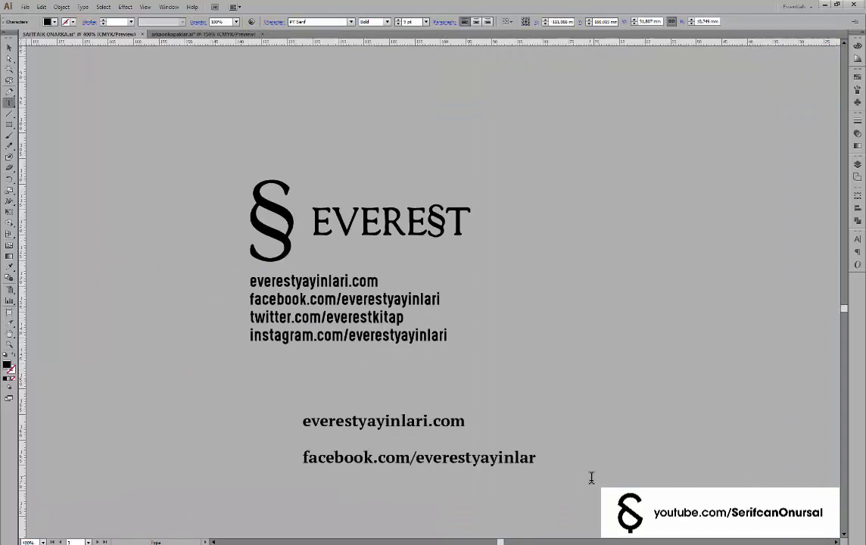
{"action": "type", "text": "kitap"}
{"action": "key", "text": "Return"}
{"action": "type", "text": "instagram.com"}
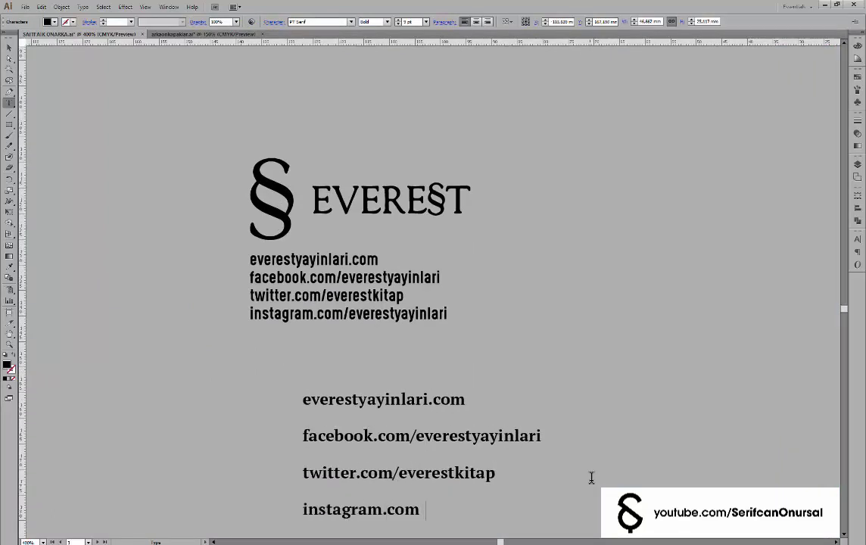
{"action": "type", "text": "nlari"}
{"action": "key", "text": "ctrl+a"}
{"action": "key", "text": "alt+Up"}
{"action": "key", "text": "alt+Up"}
{"action": "key", "text": "alt+Up"}
{"action": "key", "text": "alt+Up"}
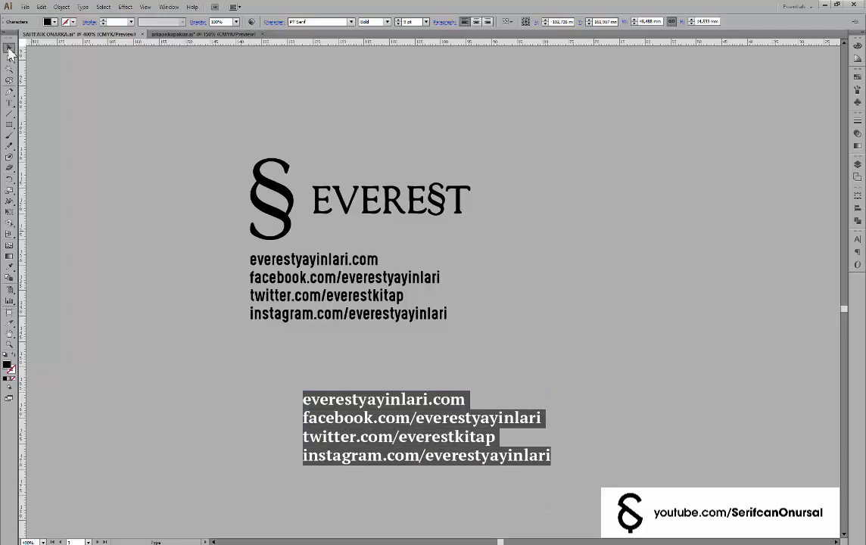
{"action": "left_click", "coordinate": [9, 48]}
Delete the old sans-serif link lines and move the new links up under the logo
{"action": "left_click", "coordinate": [348, 318]}
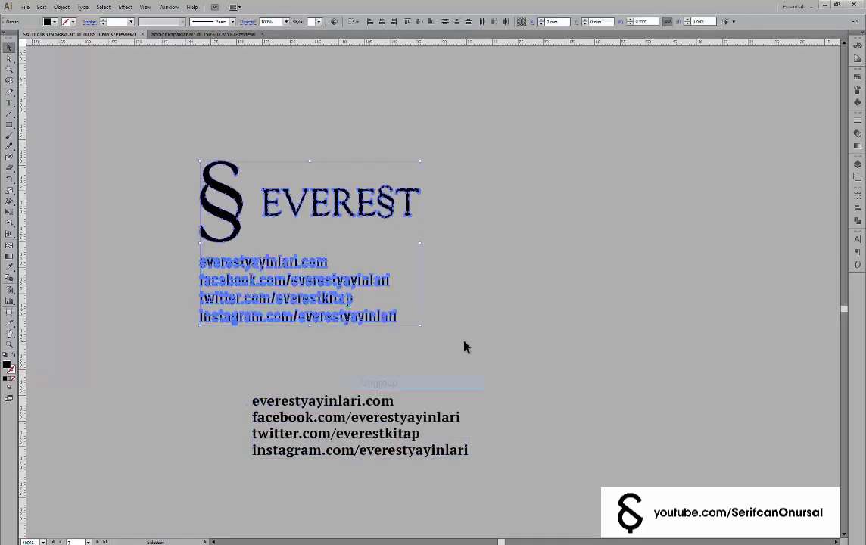
{"action": "left_click", "coordinate": [465, 347]}
{"action": "left_click_drag", "start_coordinate": [408, 360], "coordinate": [175, 257]}
{"action": "key", "text": "Delete"}
{"action": "left_click_drag", "start_coordinate": [362, 408], "coordinate": [205, 191]}
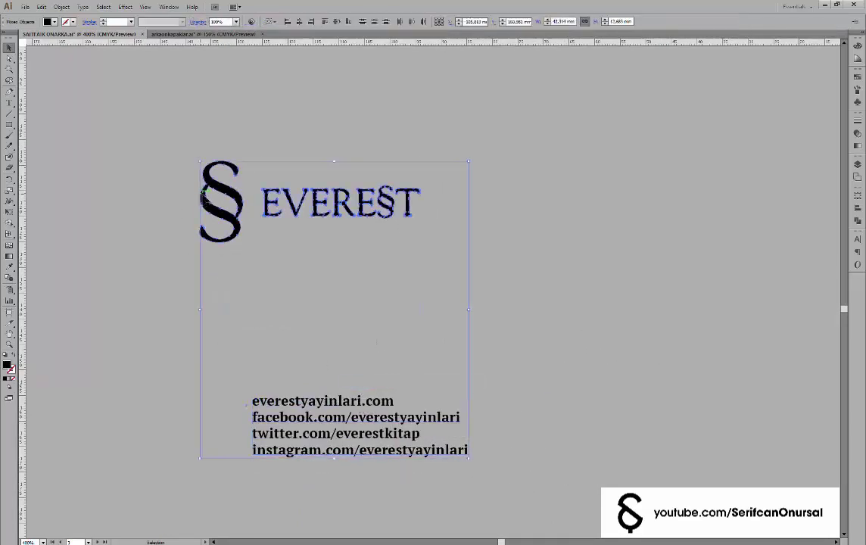
{"action": "left_click_drag", "start_coordinate": [333, 402], "coordinate": [280, 261]}
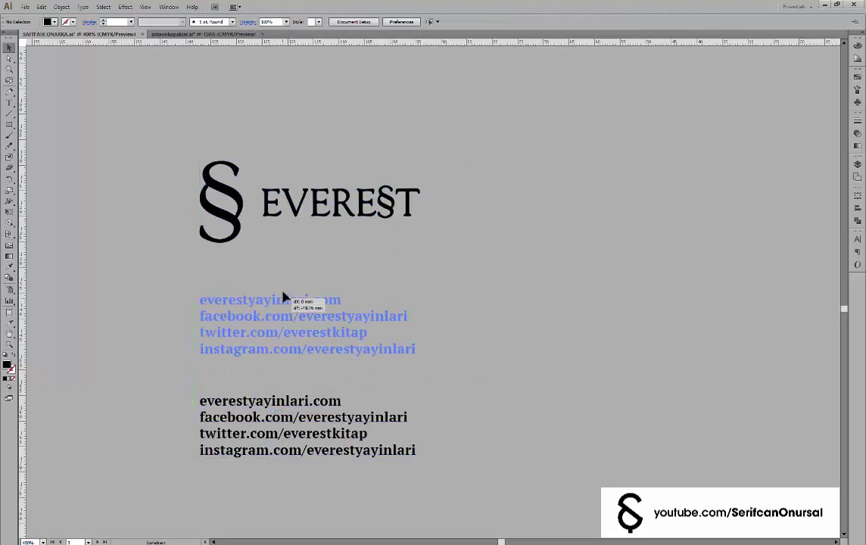
Convert the new link text to outlines
{"action": "left_click", "coordinate": [408, 210]}
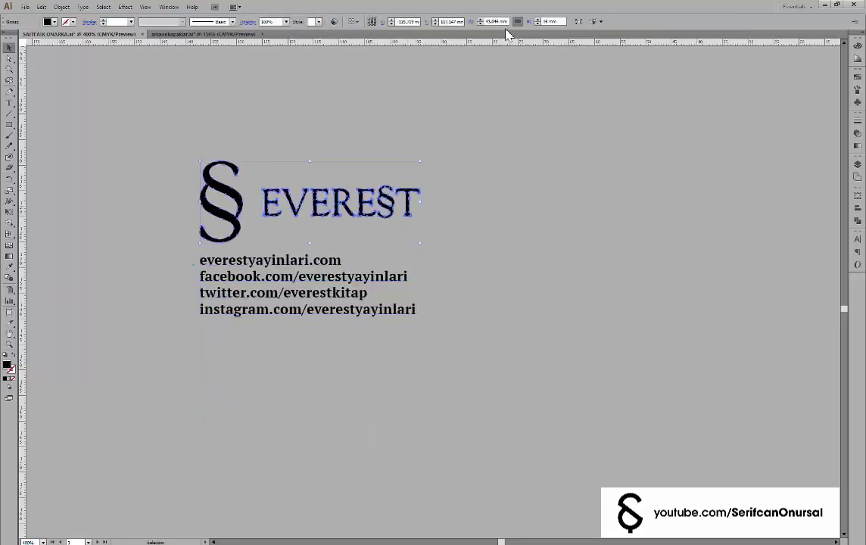
{"action": "right_click", "coordinate": [374, 306]}
{"action": "left_click", "coordinate": [397, 384]}
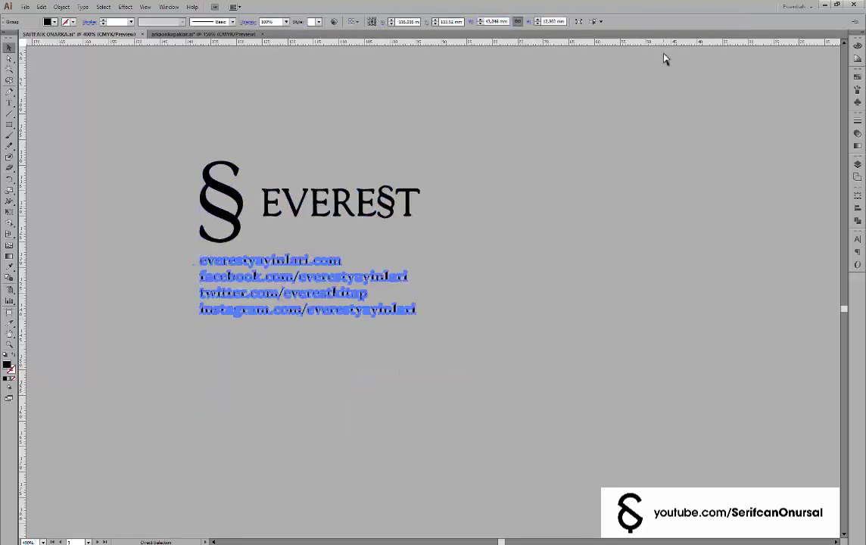
{"action": "left_click", "coordinate": [628, 265]}
Move the Everest logo group into the empty white box and scale it down to fit
{"action": "key", "text": "ctrl+minus"}
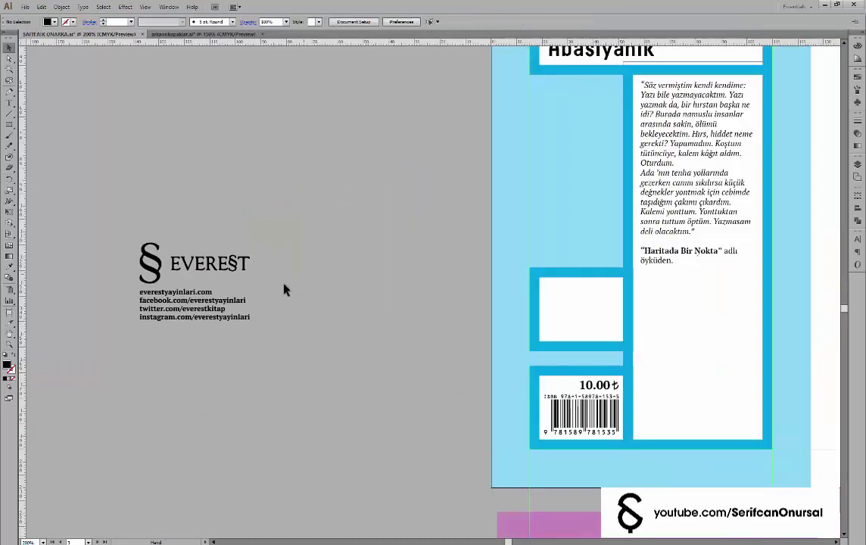
{"action": "left_click_drag", "start_coordinate": [286, 290], "coordinate": [619, 318]}
{"action": "scroll", "coordinate": [622, 317], "scroll_direction": "up", "scroll_amount": 3}
{"action": "left_click_drag", "start_coordinate": [731, 387], "coordinate": [634, 362]}
{"action": "left_click_drag", "start_coordinate": [548, 286], "coordinate": [547, 358]}
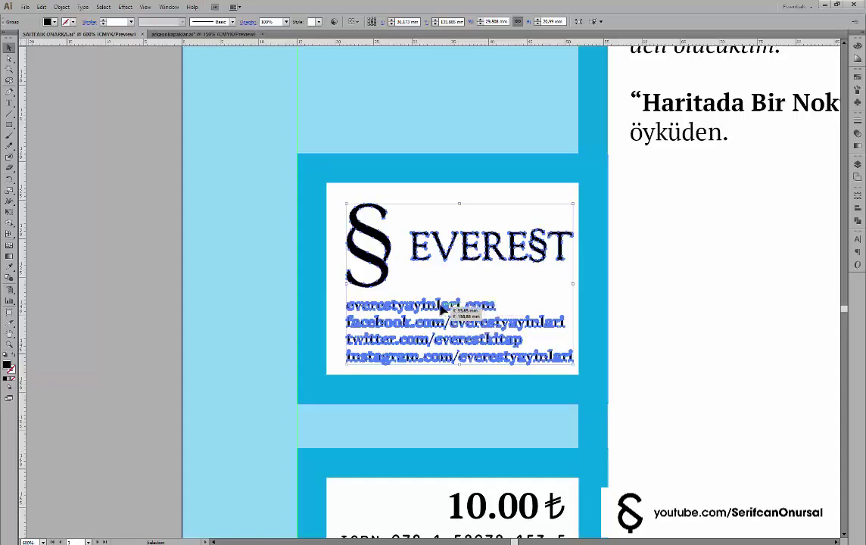
{"action": "left_click_drag", "start_coordinate": [442, 308], "coordinate": [448, 310]}
Check the logo's alignment against the barcode, undoing two position changes
{"action": "key", "text": "ctrl+minus"}
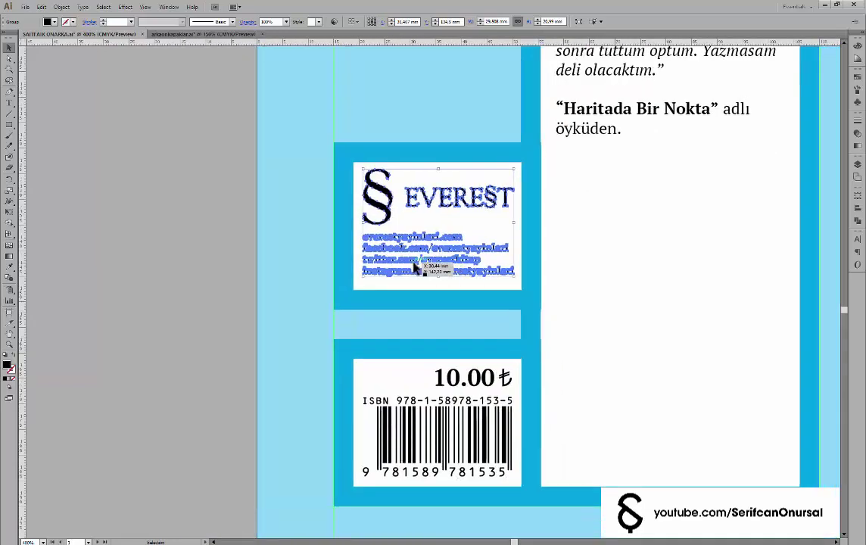
{"action": "left_click", "coordinate": [245, 371]}
{"action": "left_click", "coordinate": [387, 470]}
{"action": "key", "text": "ctrl+z"}
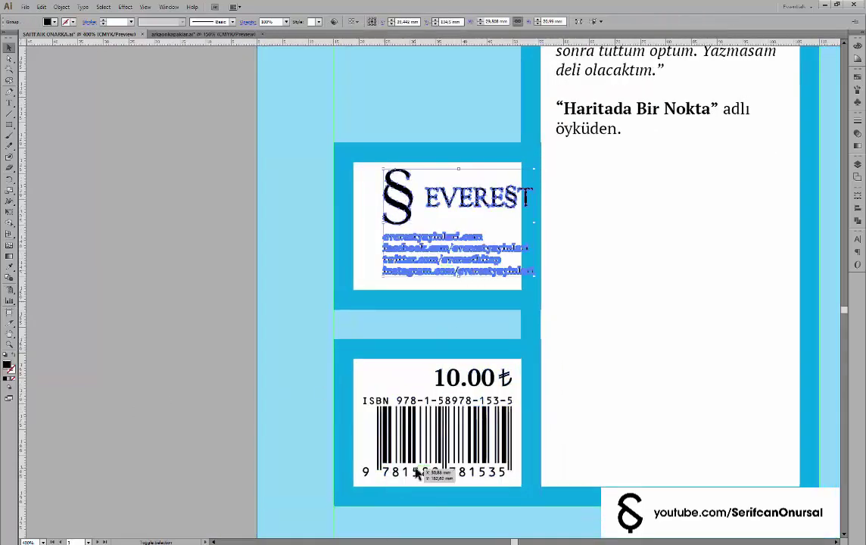
{"action": "key", "text": "ctrl+z"}
{"action": "key", "text": "ctrl+z"}
{"action": "key", "text": "ctrl+z"}
{"action": "key", "text": "ctrl+z"}
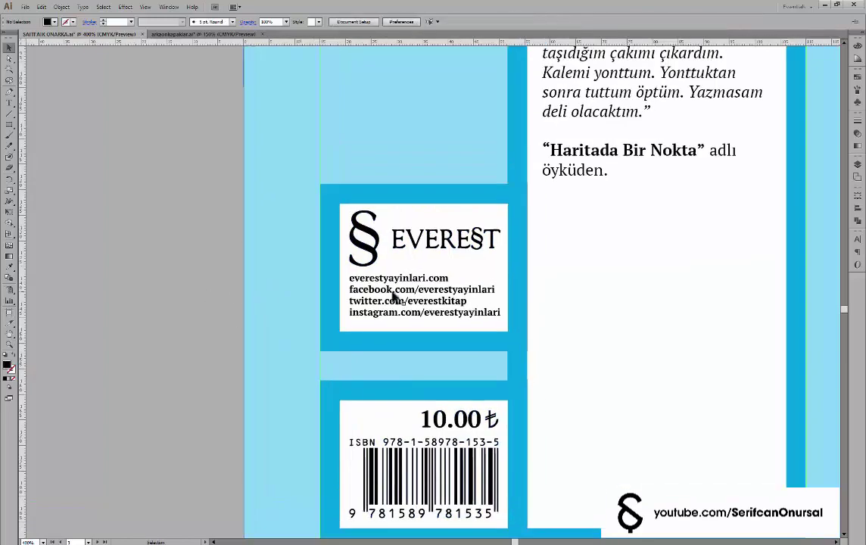
{"action": "left_click", "coordinate": [393, 296]}
{"action": "key", "text": "ctrl+plus"}
{"action": "key", "text": "alt+f"}
{"action": "key", "text": "Escape"}
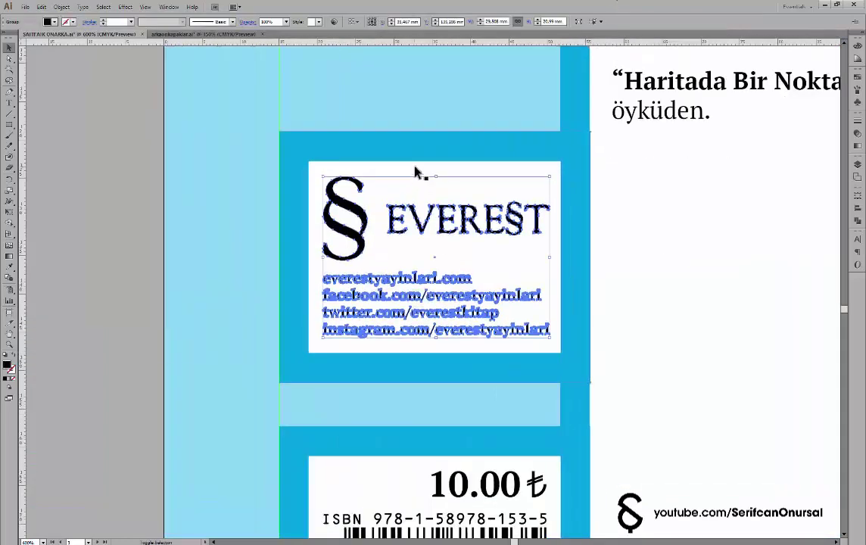
{"action": "left_click", "coordinate": [223, 223]}
{"action": "key", "text": "ctrl+minus"}
{"action": "key", "text": "ctrl+minus"}
{"action": "scroll", "coordinate": [453, 348], "scroll_direction": "up", "scroll_amount": 3}
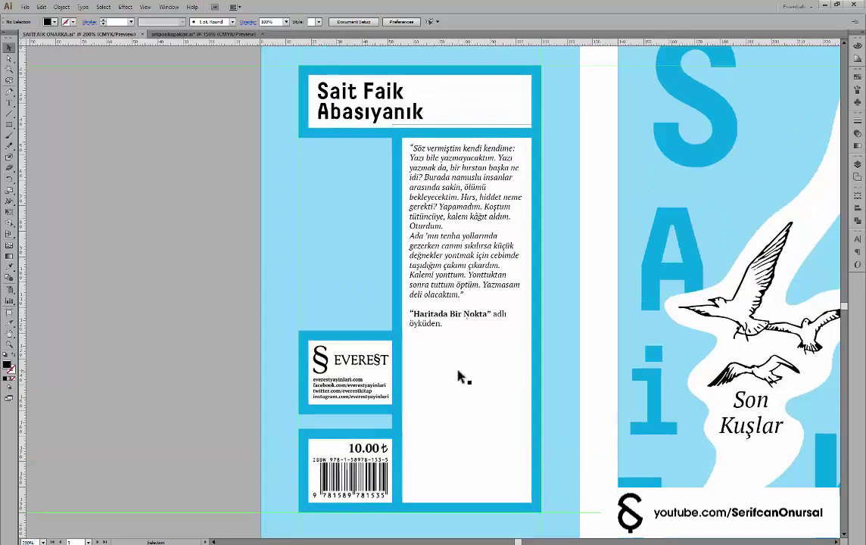
Inspect the EVEREST logo and barcode block on the Son Kuşlar back cover
{"action": "scroll", "coordinate": [459, 375], "scroll_direction": "down", "scroll_amount": 2}
{"action": "scroll", "coordinate": [421, 340], "scroll_direction": "up", "scroll_amount": 3}
{"action": "scroll", "coordinate": [432, 321], "scroll_direction": "up", "scroll_amount": 2}
{"action": "left_click", "coordinate": [415, 345]}
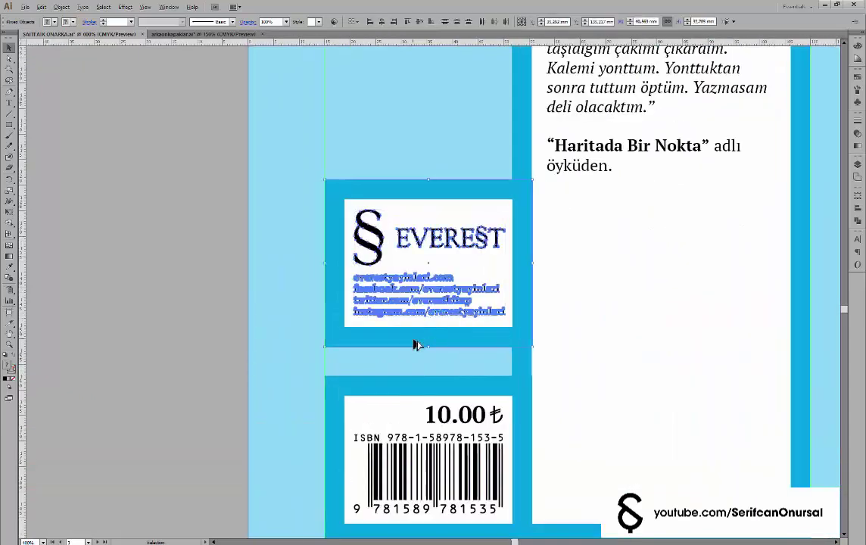
{"action": "scroll", "coordinate": [415, 344], "scroll_direction": "up", "scroll_amount": 2}
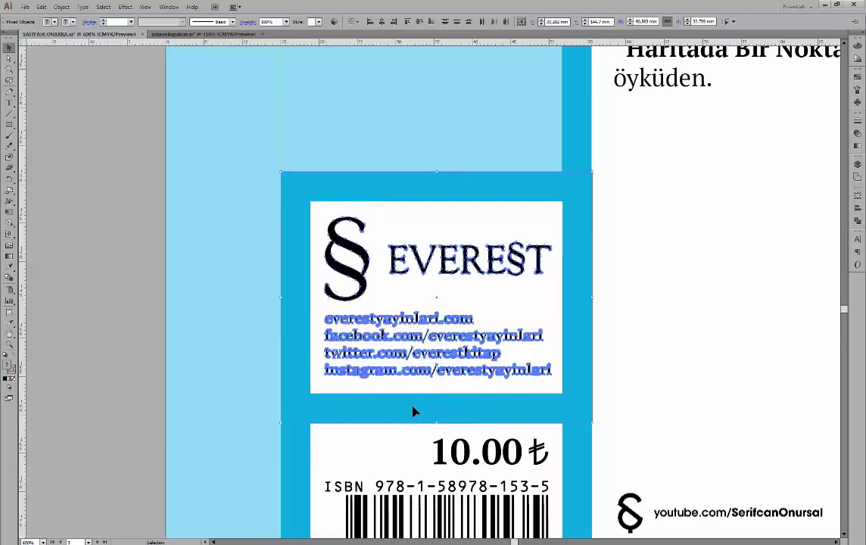
{"action": "left_click", "coordinate": [440, 426]}
{"action": "right_click", "coordinate": [315, 448]}
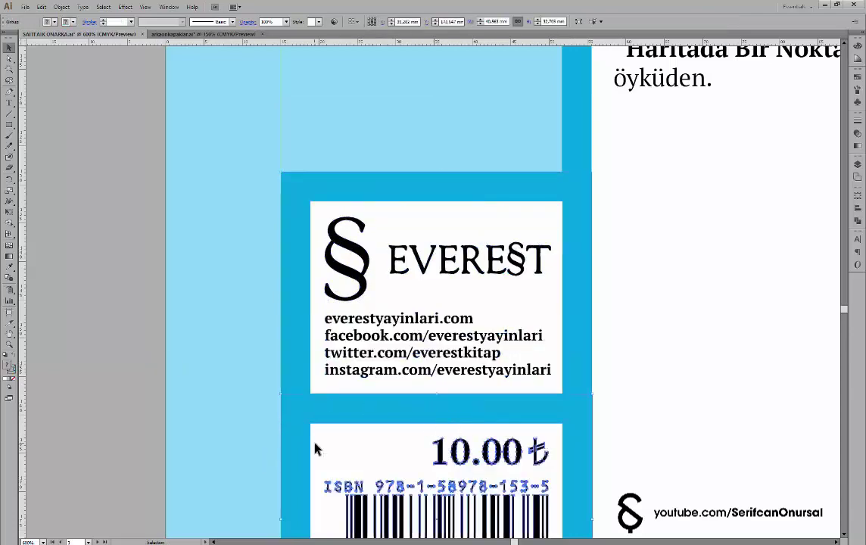
{"action": "left_click_drag", "start_coordinate": [450, 404], "coordinate": [416, 283]}
{"action": "left_click", "coordinate": [416, 283]}
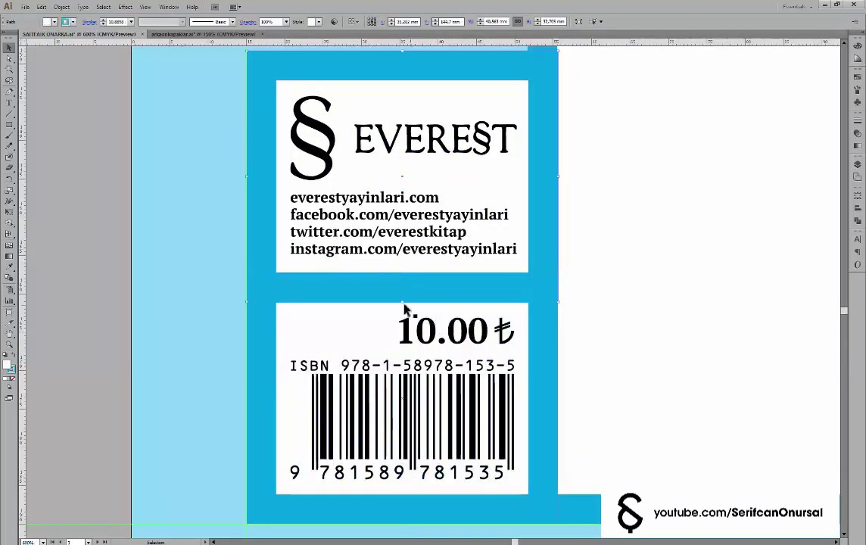
{"action": "left_click", "coordinate": [121, 307]}
Pull the back-cover text frame's bottom edge up to just below 'öyküden'
{"action": "scroll", "coordinate": [122, 309], "scroll_direction": "down", "scroll_amount": 2}
{"action": "scroll", "coordinate": [137, 301], "scroll_direction": "down", "scroll_amount": 2}
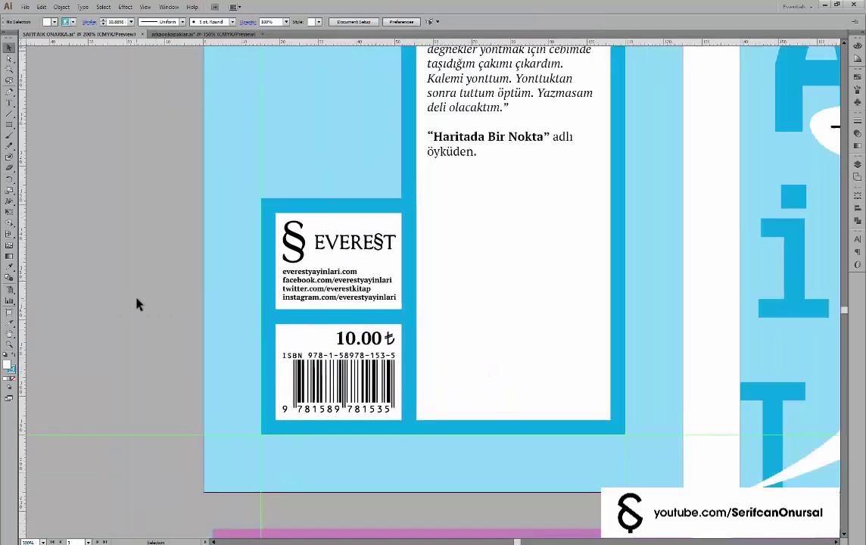
{"action": "scroll", "coordinate": [192, 327], "scroll_direction": "down", "scroll_amount": 2}
{"action": "left_click", "coordinate": [345, 324]}
{"action": "scroll", "coordinate": [344, 325], "scroll_direction": "up", "scroll_amount": 1}
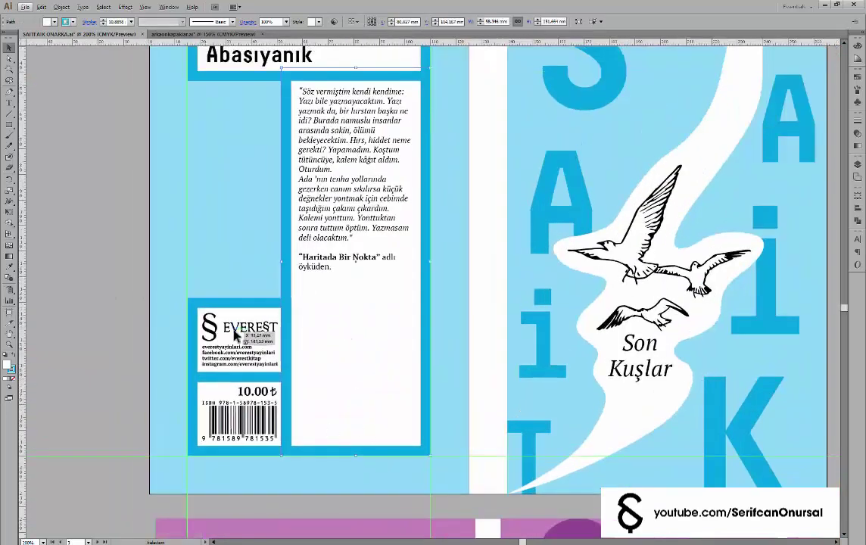
{"action": "left_click_drag", "start_coordinate": [357, 309], "coordinate": [357, 308]}
{"action": "scroll", "coordinate": [357, 309], "scroll_direction": "up", "scroll_amount": 1}
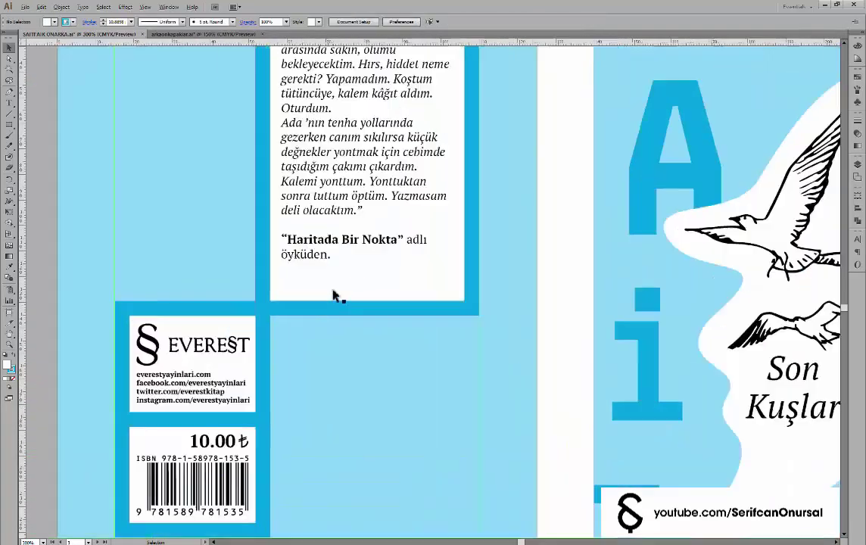
{"action": "scroll", "coordinate": [333, 296], "scroll_direction": "up", "scroll_amount": 1}
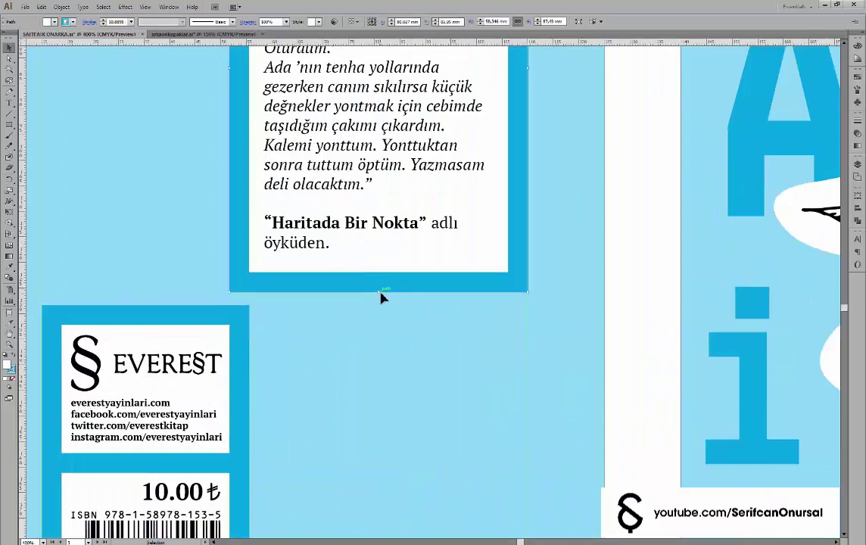
{"action": "left_click", "coordinate": [389, 300]}
Pan and zoom to bring the front cover into view
{"action": "scroll", "coordinate": [389, 300], "scroll_direction": "down", "scroll_amount": 2}
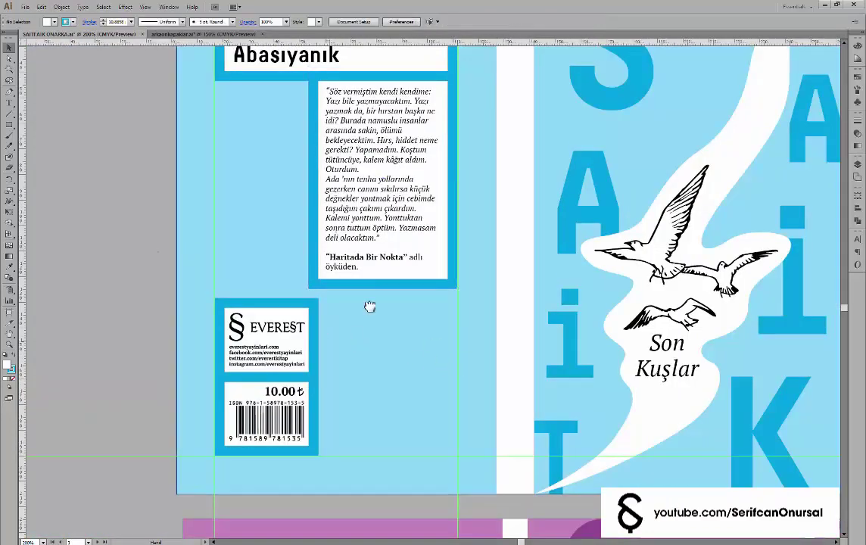
{"action": "left_click_drag", "start_coordinate": [367, 304], "coordinate": [277, 265]}
{"action": "scroll", "coordinate": [277, 267], "scroll_direction": "down", "scroll_amount": 1}
{"action": "scroll", "coordinate": [319, 313], "scroll_direction": "down", "scroll_amount": 2}
{"action": "scroll", "coordinate": [319, 312], "scroll_direction": "down", "scroll_amount": 3}
{"action": "scroll", "coordinate": [345, 385], "scroll_direction": "down", "scroll_amount": 2}
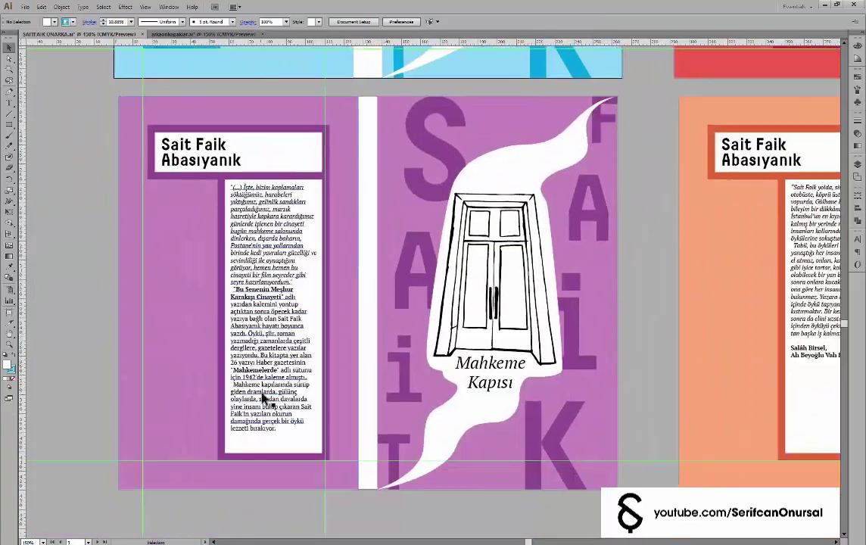
{"action": "scroll", "coordinate": [182, 152], "scroll_direction": "up", "scroll_amount": 3}
{"action": "scroll", "coordinate": [209, 209], "scroll_direction": "up", "scroll_amount": 1}
Copy the EVEREST and barcode block onto the Mahkeme Kapısı back cover
{"action": "key", "text": "ctrl+y"}
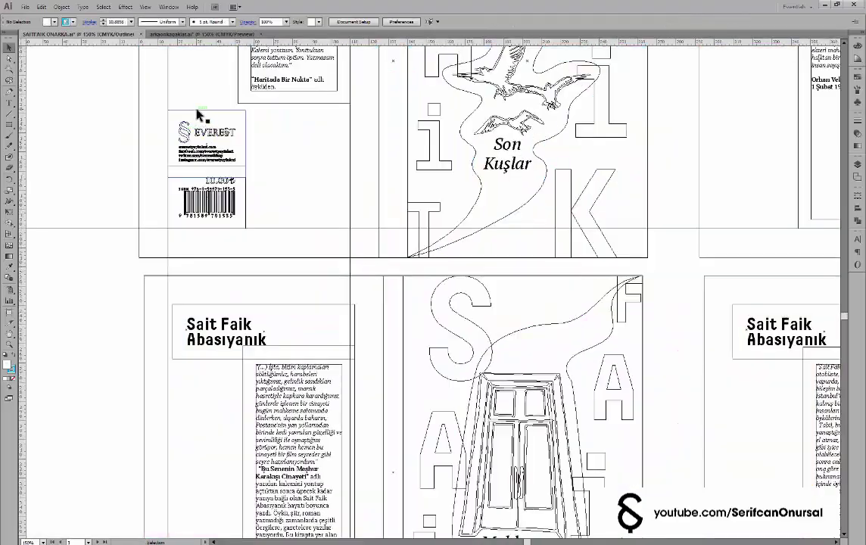
{"action": "left_click", "coordinate": [242, 212]}
{"action": "key", "text": "ctrl+y"}
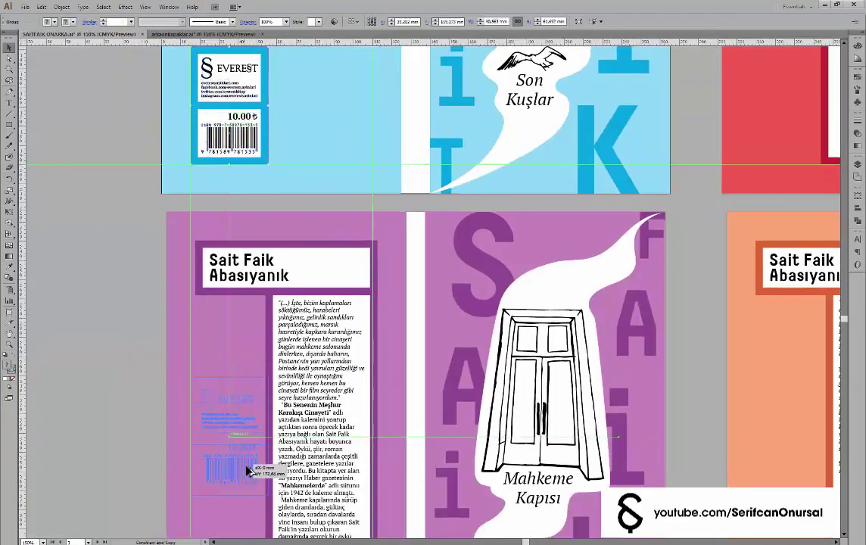
{"action": "mouse_move", "coordinate": [251, 163]}
{"action": "left_mouse_down"}
{"action": "mouse_move", "coordinate": [244, 319]}
{"action": "mouse_move", "coordinate": [265, 391]}
{"action": "left_mouse_up"}
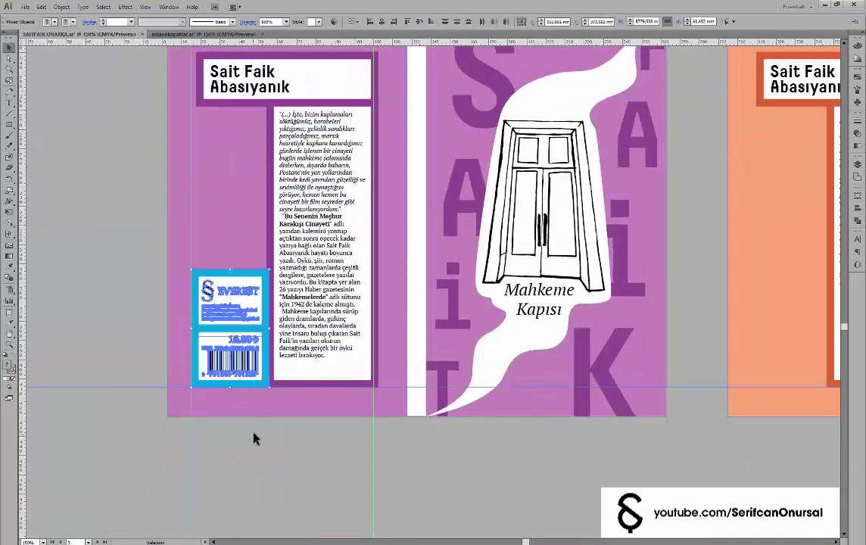
{"action": "scroll", "coordinate": [284, 333], "scroll_direction": "up", "scroll_amount": 2}
{"action": "right_click", "coordinate": [195, 262]}
{"action": "left_click", "coordinate": [91, 319]}
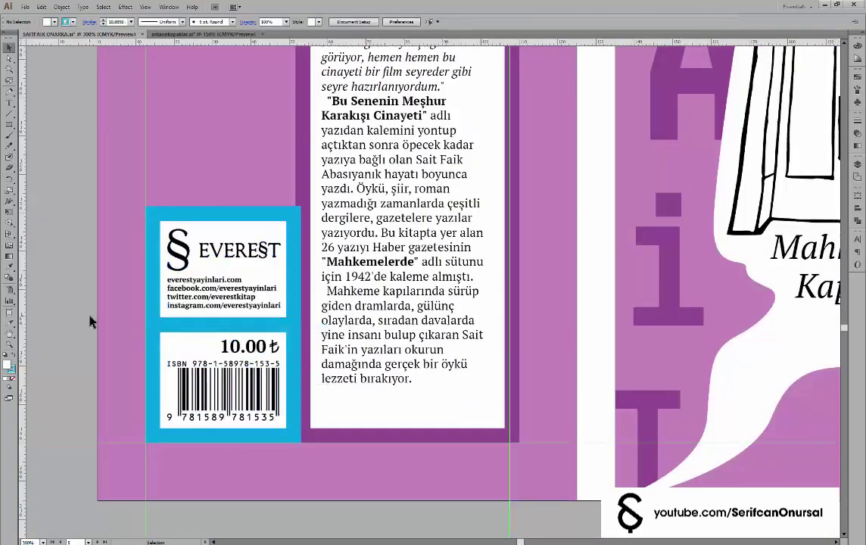
Fill the copied barcode and logo backing shapes with the purple swatch
{"action": "left_click", "coordinate": [161, 337]}
{"action": "left_click", "coordinate": [49, 21]}
{"action": "left_click", "coordinate": [64, 55]}
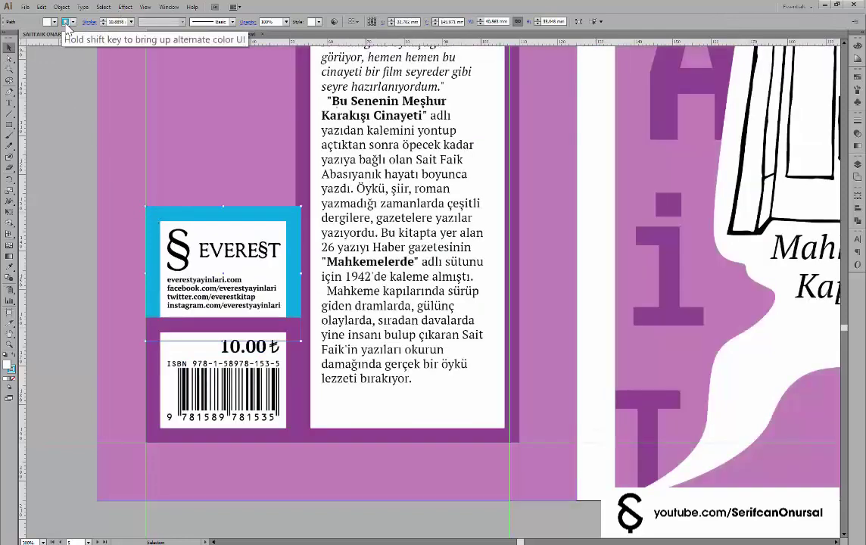
{"action": "left_click", "coordinate": [49, 22]}
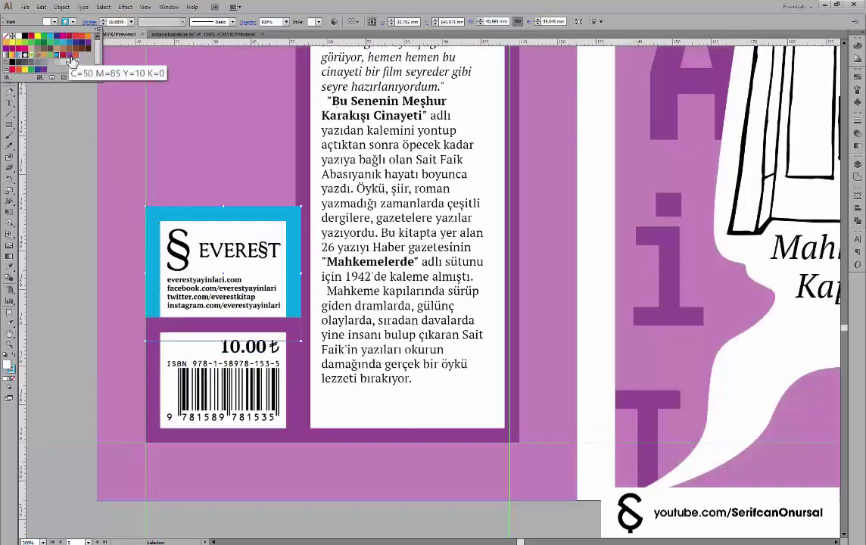
{"action": "left_click", "coordinate": [68, 61]}
{"action": "key", "text": "a"}
{"action": "left_click", "coordinate": [144, 204]}
{"action": "key", "text": "ctrl+y"}
{"action": "key", "text": "v"}
{"action": "left_click", "coordinate": [228, 257]}
{"action": "key", "text": "ctrl+y"}
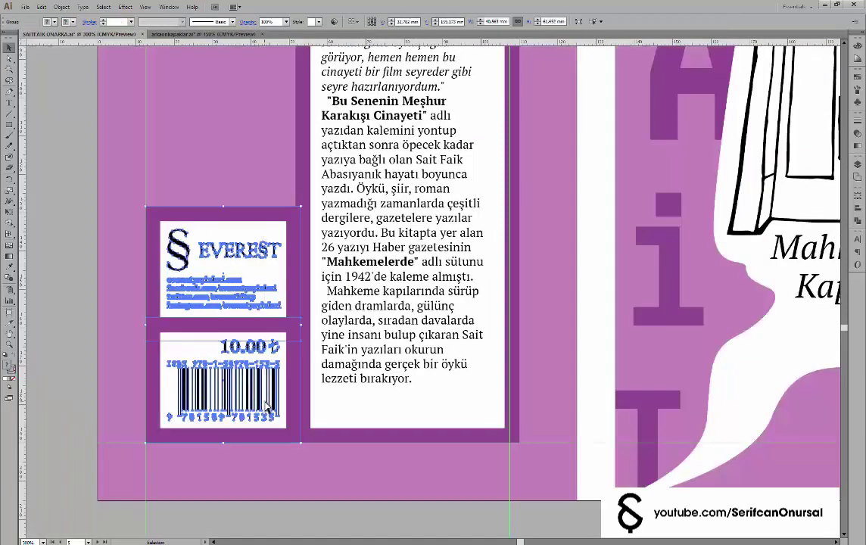
Add a 15 mm white square with no outline, aligned to the bottom-left corner
{"action": "key", "text": "m"}
{"action": "left_click", "coordinate": [363, 515]}
{"action": "key", "text": "Return"}
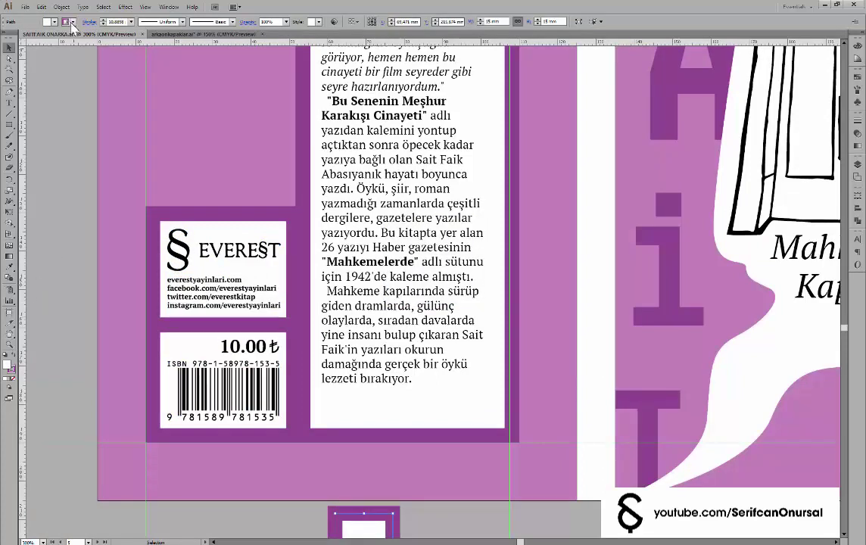
{"action": "left_click", "coordinate": [72, 23]}
{"action": "left_click", "coordinate": [11, 28]}
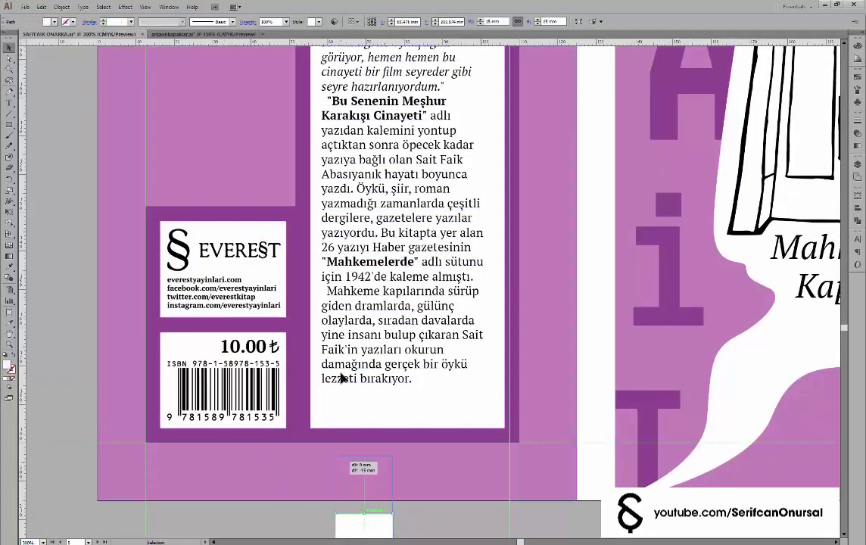
{"action": "left_click", "coordinate": [370, 21]}
Shift the barcode and price group right into alignment
{"action": "left_click", "coordinate": [224, 391]}
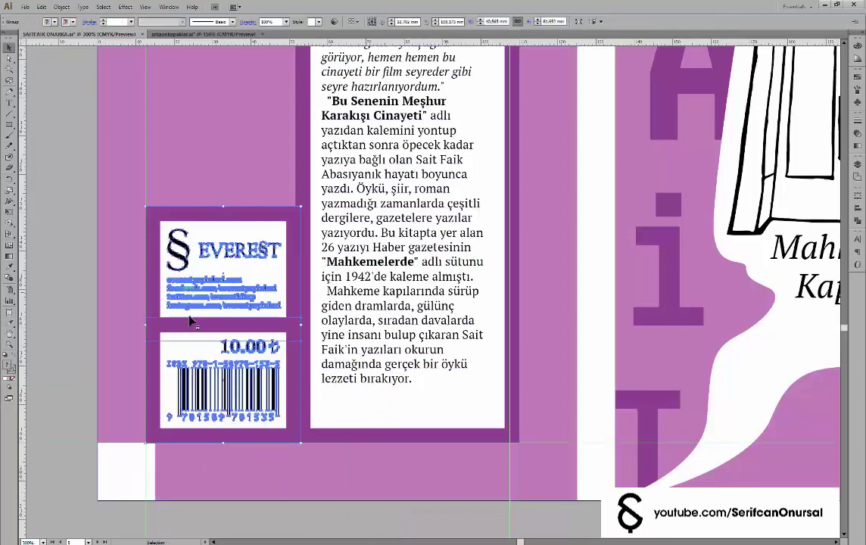
{"action": "key", "text": "ctrl+y"}
{"action": "key", "text": "ctrl+plus"}
{"action": "key", "text": "ctrl+plus"}
{"action": "key", "text": "ctrl+plus"}
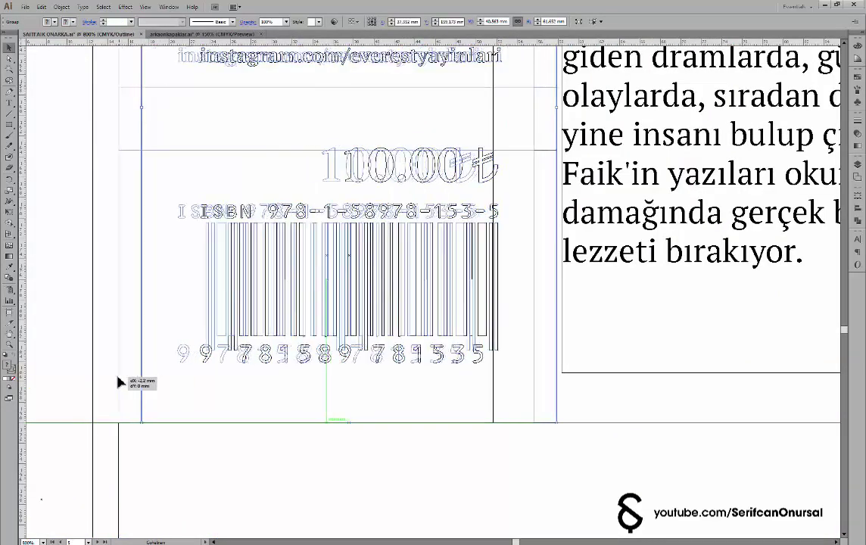
{"action": "left_click_drag", "start_coordinate": [189, 274], "coordinate": [201, 148]}
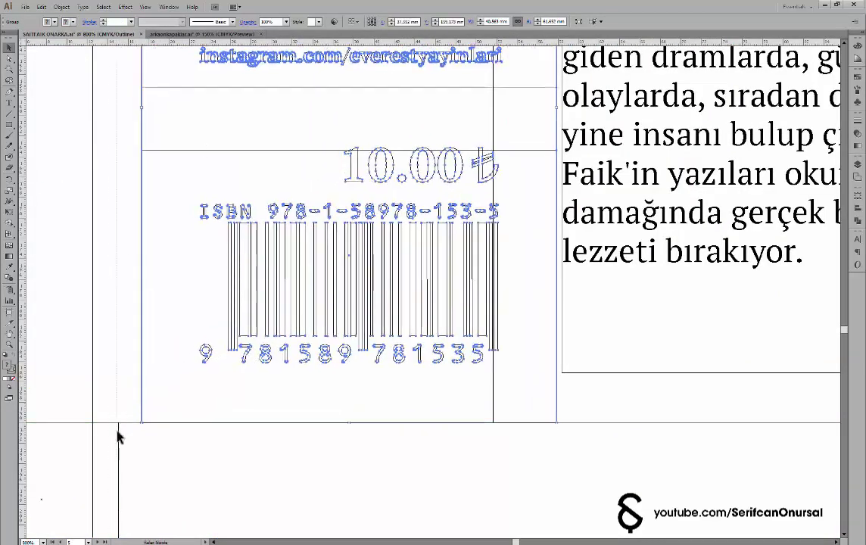
{"action": "key", "text": "ctrl+minus"}
{"action": "key", "text": "ctrl+y"}
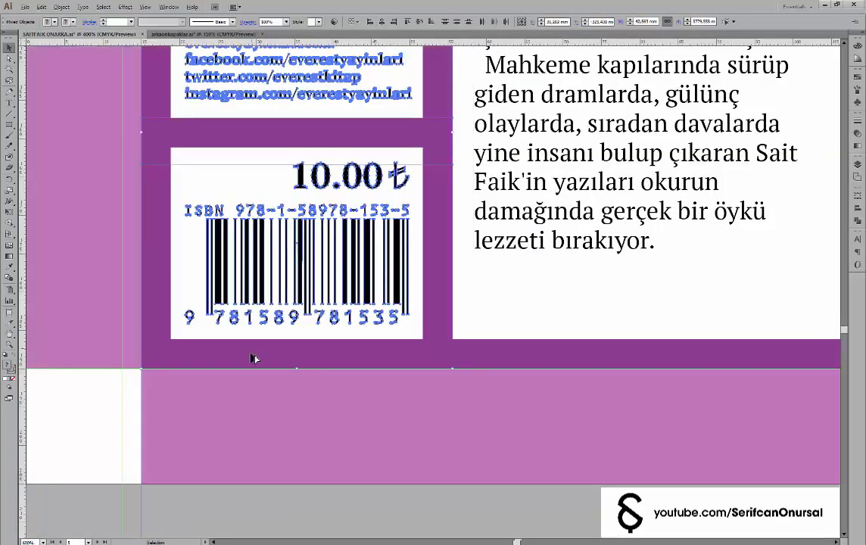
{"action": "key", "text": "ctrl+minus"}
{"action": "key", "text": "ctrl+minus"}
{"action": "left_click", "coordinate": [206, 412]}
{"action": "key", "text": "ctrl+plus"}
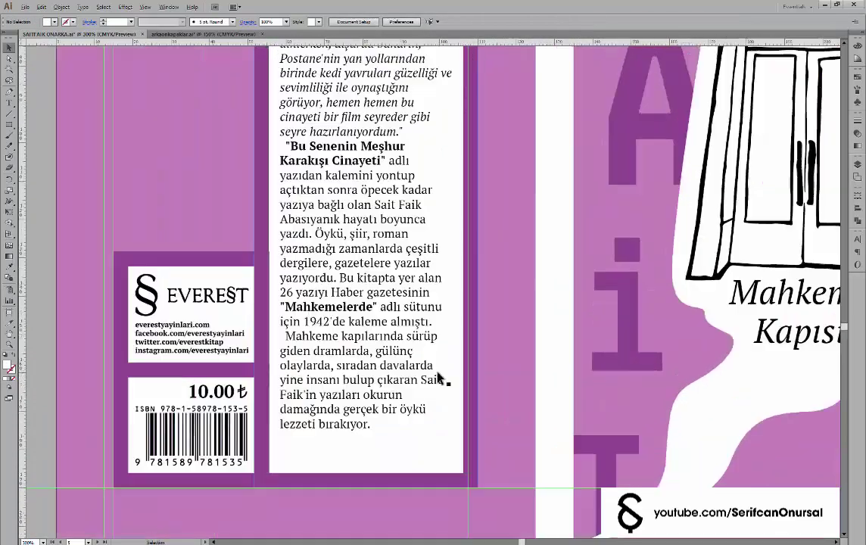
Raise the text panel's bottom edge to end just below 'lezzeti bırakıyor.'
{"action": "left_click", "coordinate": [353, 477]}
{"action": "left_click_drag", "start_coordinate": [368, 490], "coordinate": [375, 450]}
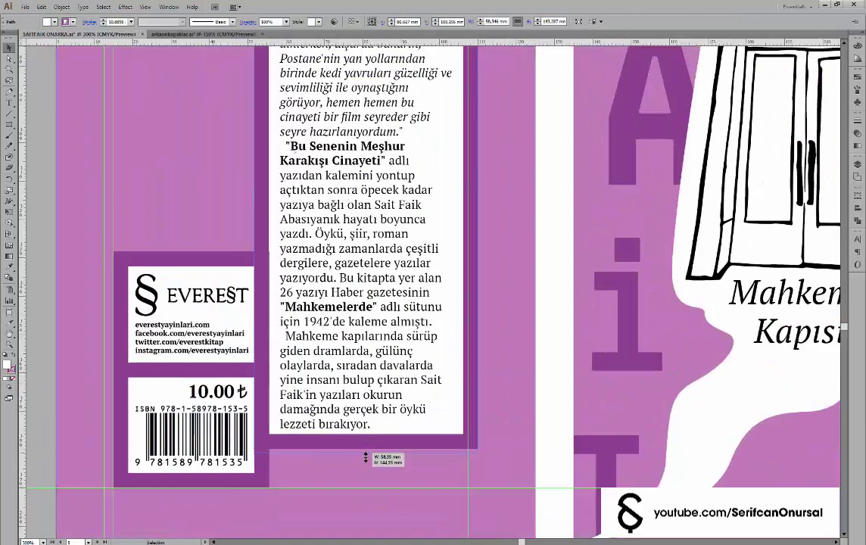
{"action": "key", "text": "ctrl+shift+a"}
{"action": "key", "text": "ctrl+minus"}
{"action": "key", "text": "ctrl+minus"}
{"action": "key", "text": "ctrl+minus"}
{"action": "key", "text": "ctrl+plus"}
Delete the web-links text from the purple cover's Everest box
{"action": "scroll", "coordinate": [219, 296], "scroll_direction": "up", "scroll_amount": 3}
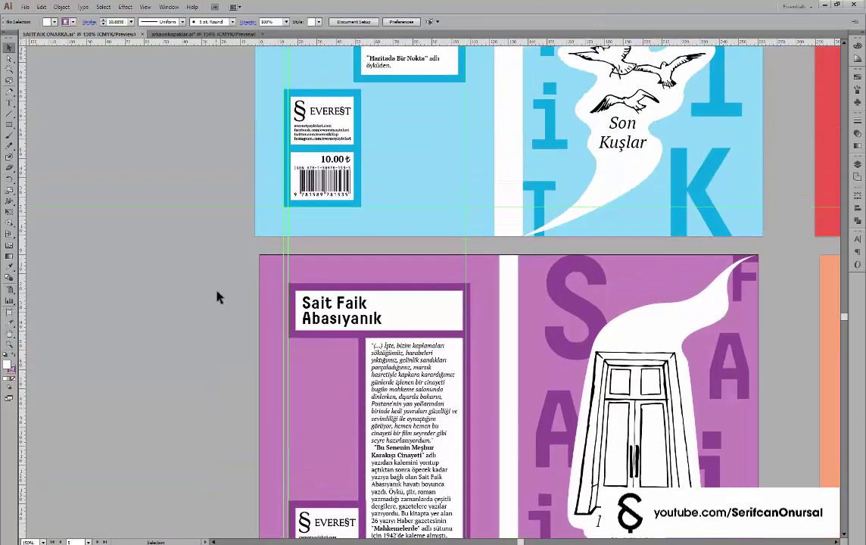
{"action": "scroll", "coordinate": [214, 291], "scroll_direction": "up", "scroll_amount": 2}
{"action": "key", "text": "ctrl+minus"}
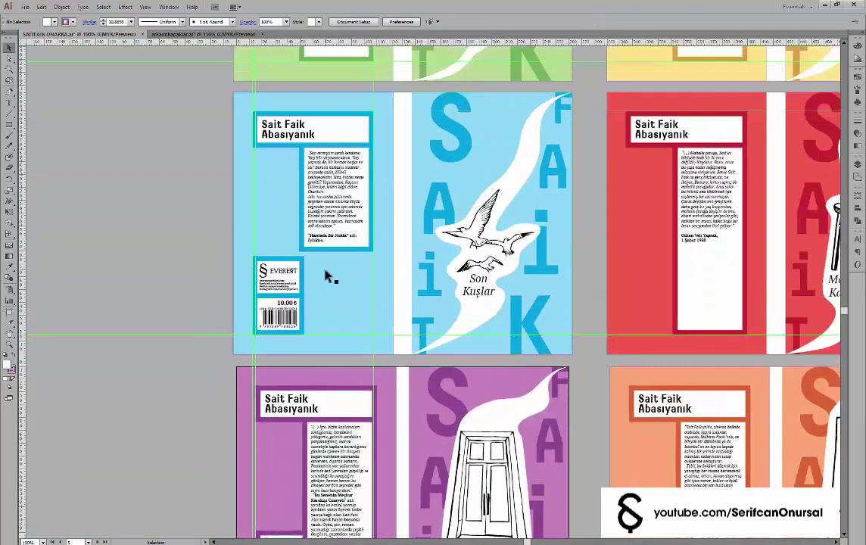
{"action": "scroll", "coordinate": [303, 274], "scroll_direction": "down", "scroll_amount": 3}
{"action": "scroll", "coordinate": [212, 257], "scroll_direction": "up", "scroll_amount": 2}
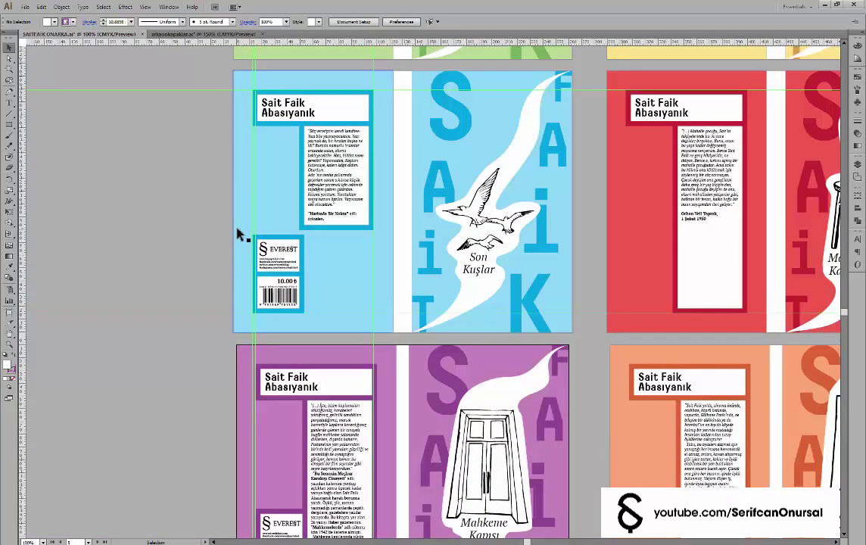
{"action": "scroll", "coordinate": [231, 235], "scroll_direction": "down", "scroll_amount": 3}
{"action": "scroll", "coordinate": [241, 286], "scroll_direction": "up", "scroll_amount": 1}
{"action": "scroll", "coordinate": [242, 286], "scroll_direction": "down", "scroll_amount": 1}
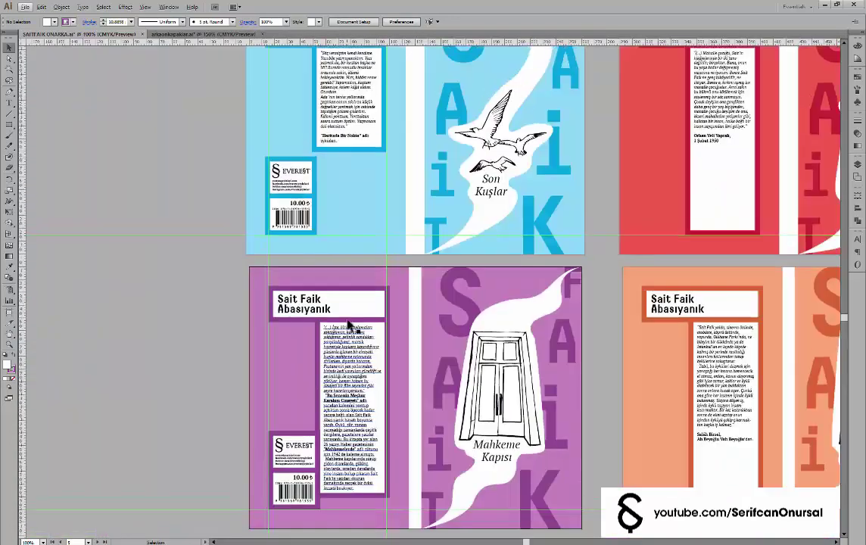
{"action": "scroll", "coordinate": [333, 276], "scroll_direction": "up", "scroll_amount": 2}
{"action": "scroll", "coordinate": [334, 276], "scroll_direction": "down", "scroll_amount": 3}
{"action": "scroll", "coordinate": [147, 217], "scroll_direction": "down", "scroll_amount": 3}
{"action": "scroll", "coordinate": [147, 217], "scroll_direction": "up", "scroll_amount": 1}
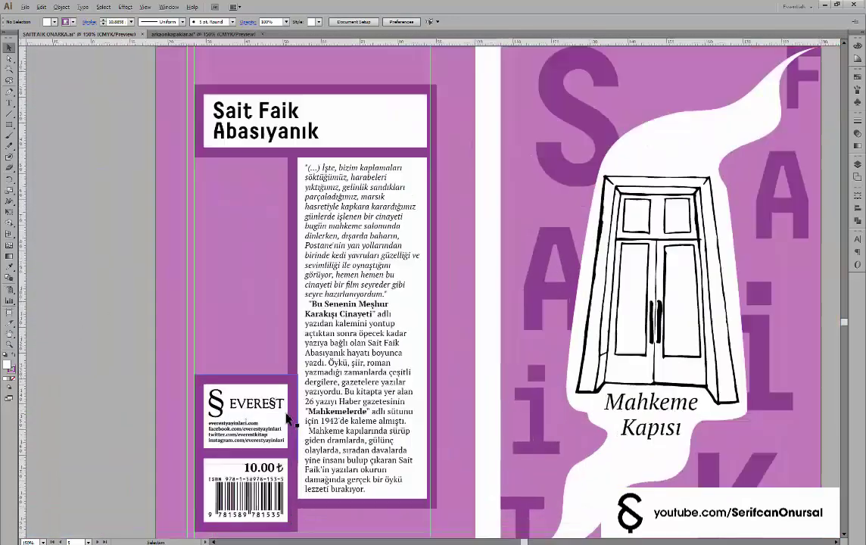
{"action": "scroll", "coordinate": [337, 253], "scroll_direction": "up", "scroll_amount": 2}
{"action": "double_click", "coordinate": [338, 257]}
{"action": "key", "text": "Delete"}
{"action": "key", "text": "Escape"}
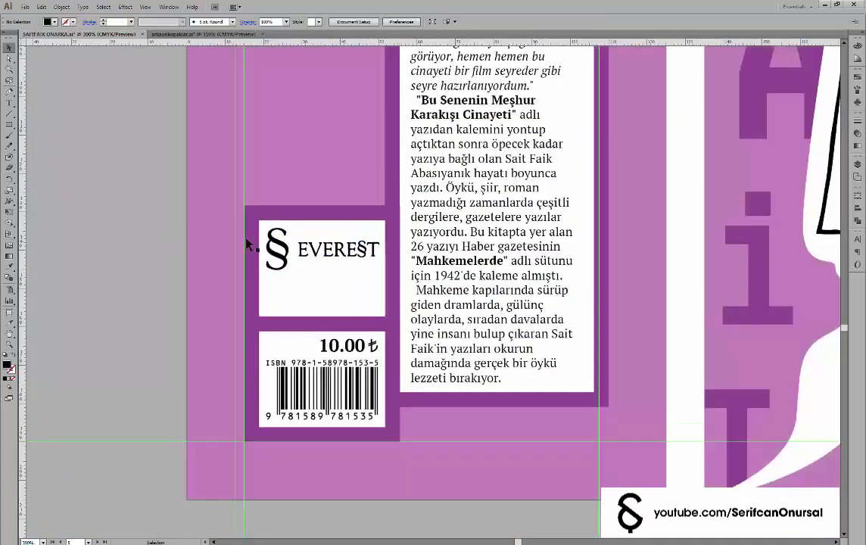
Lower the Everest logo and the purple frame's top edge within the box
{"action": "scroll", "coordinate": [277, 239], "scroll_direction": "up", "scroll_amount": 2}
{"action": "left_click_drag", "start_coordinate": [376, 286], "coordinate": [376, 352]}
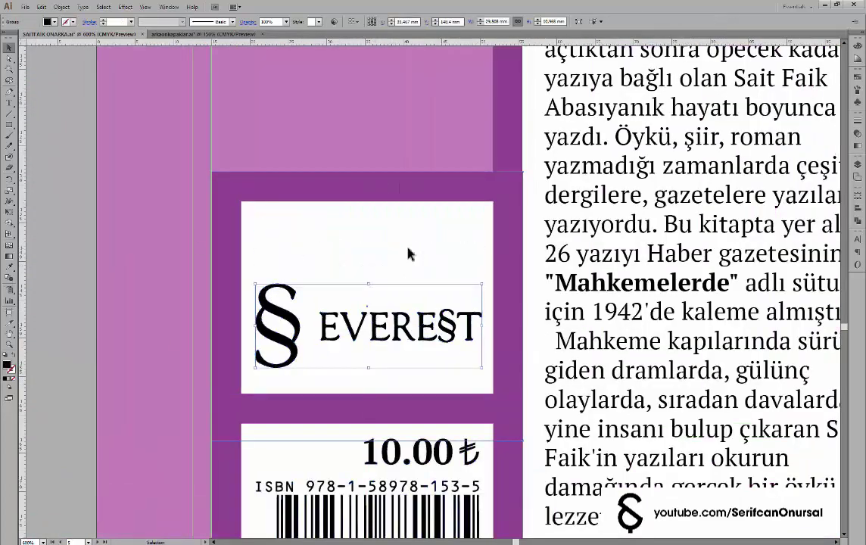
{"action": "left_click_drag", "start_coordinate": [372, 241], "coordinate": [381, 240]}
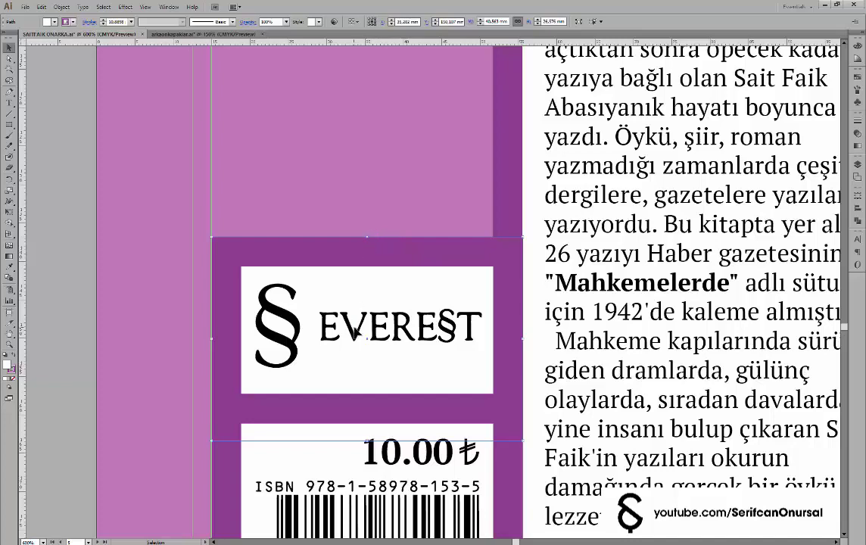
{"action": "left_click_drag", "start_coordinate": [356, 331], "coordinate": [356, 339]}
{"action": "left_click_drag", "start_coordinate": [368, 246], "coordinate": [368, 247]}
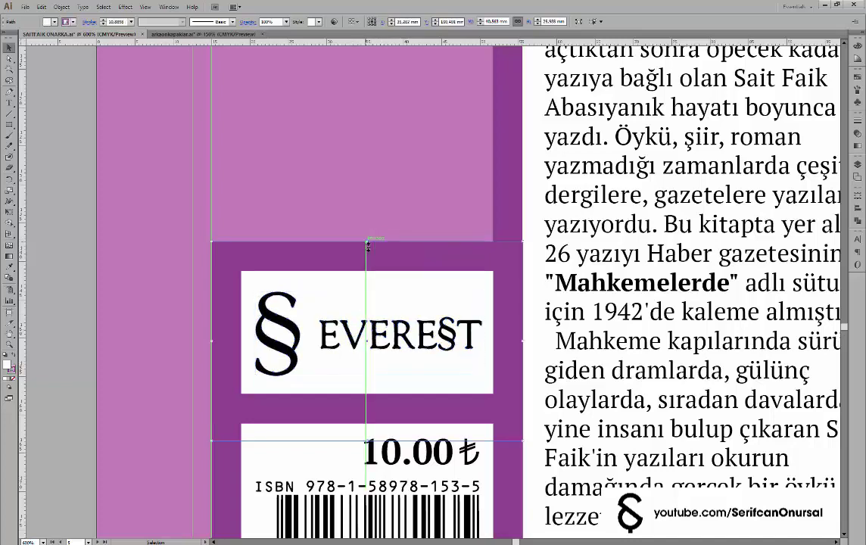
{"action": "key", "text": "ctrl+minus"}
{"action": "left_click", "coordinate": [299, 276]}
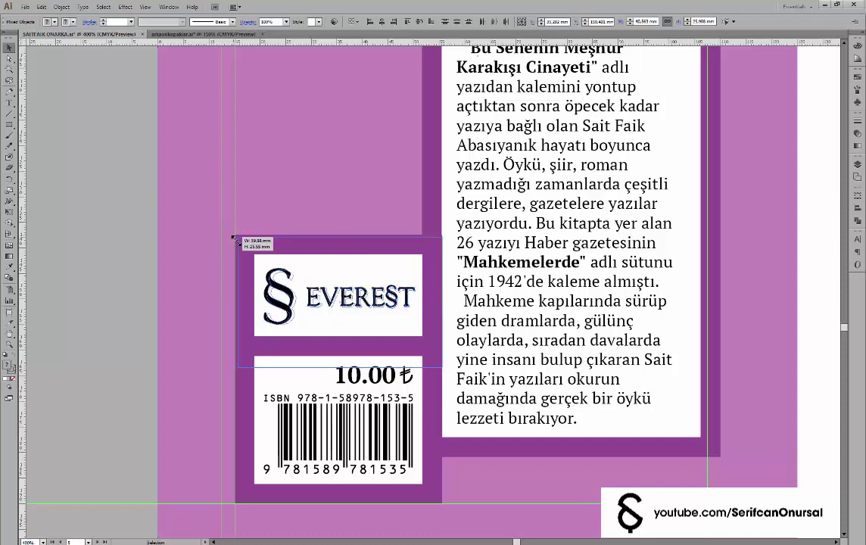
{"action": "left_click_drag", "start_coordinate": [236, 239], "coordinate": [333, 272]}
{"action": "key", "text": "ctrl+z"}
Scale the Everest logo down to fit inside its purple frame
{"action": "scroll", "coordinate": [338, 275], "scroll_direction": "up", "scroll_amount": 2}
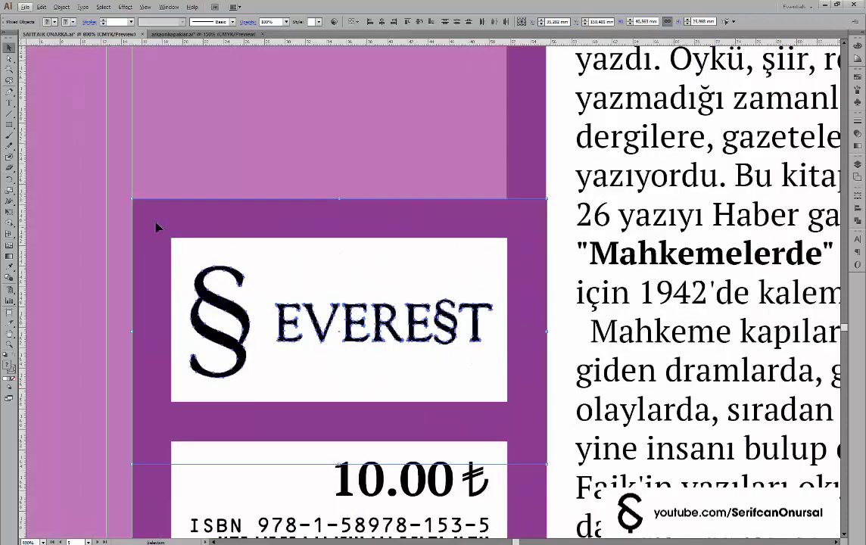
{"action": "left_click_drag", "start_coordinate": [131, 199], "coordinate": [205, 234]}
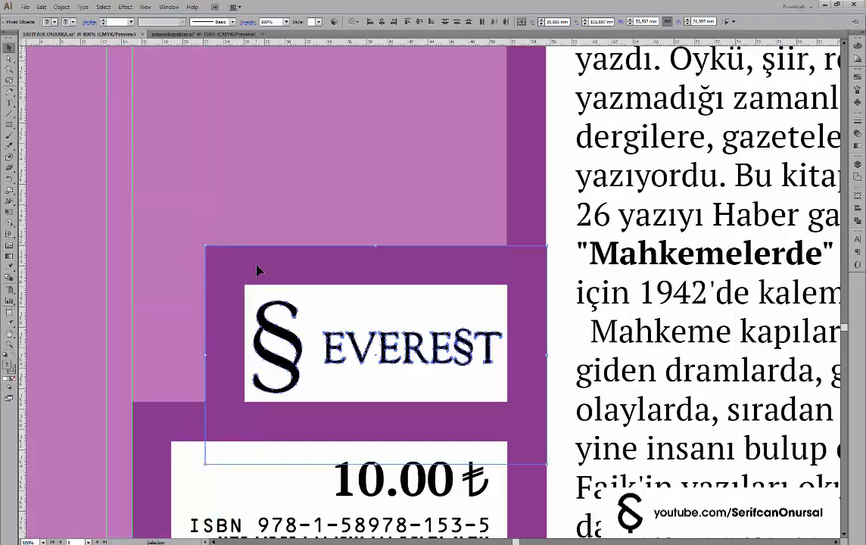
{"action": "left_click", "coordinate": [409, 354]}
{"action": "scroll", "coordinate": [454, 368], "scroll_direction": "up", "scroll_amount": 2}
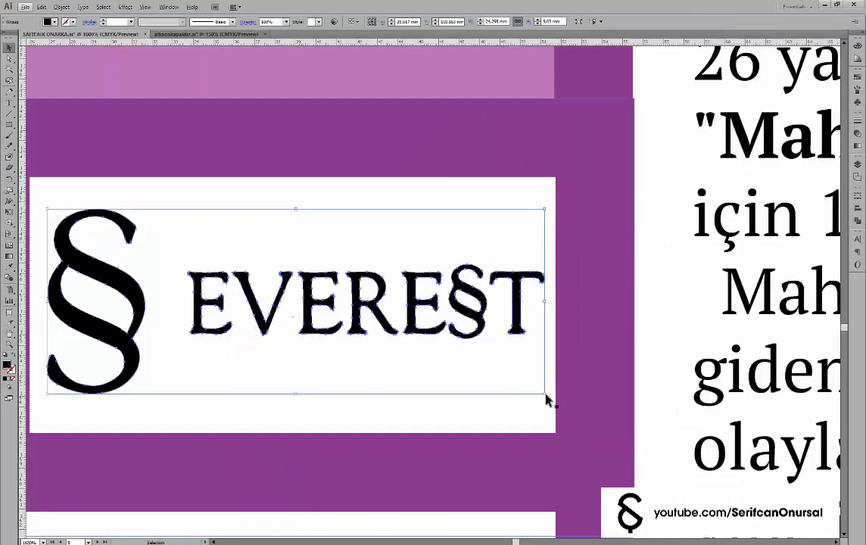
{"action": "mouse_move", "coordinate": [545, 390]}
{"action": "left_mouse_down"}
{"action": "mouse_move", "coordinate": [535, 393]}
{"action": "mouse_move", "coordinate": [551, 394]}
{"action": "left_mouse_up"}
Shift the purple and white background shapes left and check edges in outline view
{"action": "scroll", "coordinate": [550, 394], "scroll_direction": "down", "scroll_amount": 2}
{"action": "scroll", "coordinate": [170, 266], "scroll_direction": "down", "scroll_amount": 1}
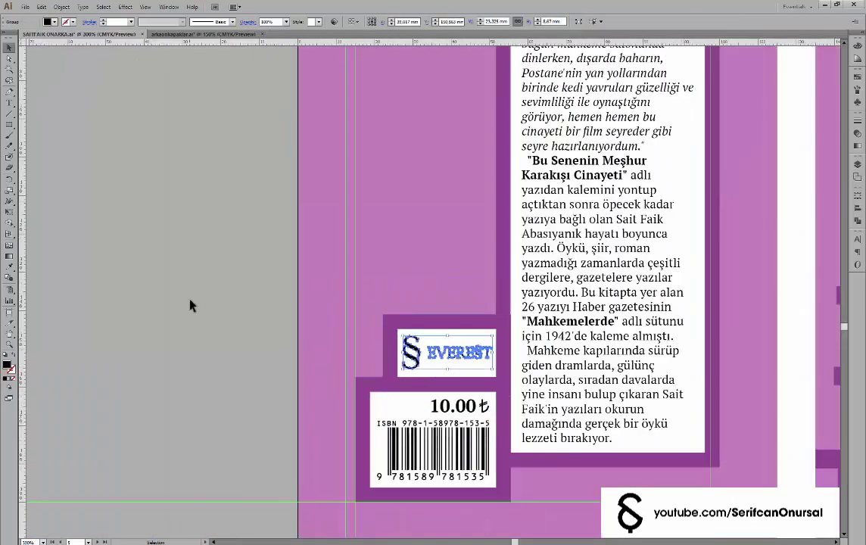
{"action": "scroll", "coordinate": [241, 342], "scroll_direction": "down", "scroll_amount": 2}
{"action": "scroll", "coordinate": [242, 342], "scroll_direction": "up", "scroll_amount": 2}
{"action": "scroll", "coordinate": [367, 424], "scroll_direction": "up", "scroll_amount": 1}
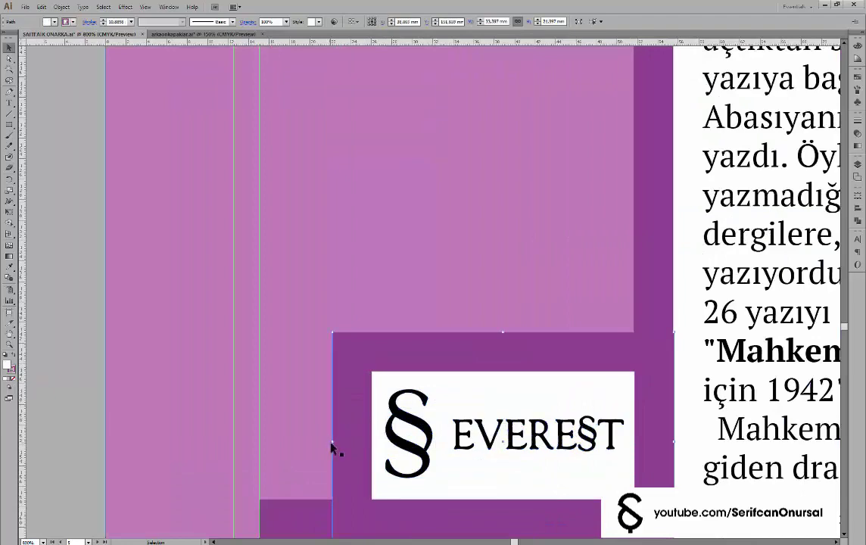
{"action": "left_click_drag", "start_coordinate": [441, 447], "coordinate": [432, 447]}
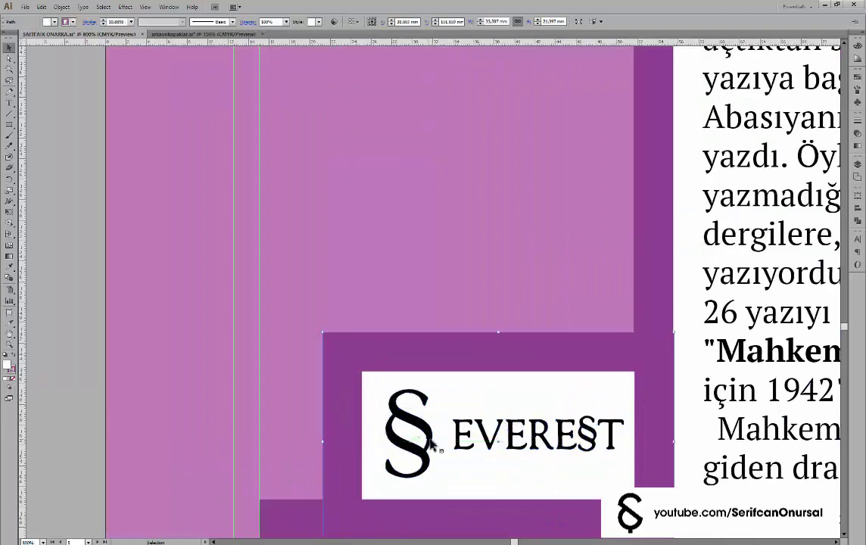
{"action": "left_click", "coordinate": [509, 363], "text": "shift"}
{"action": "key", "text": "ctrl+y"}
{"action": "scroll", "coordinate": [403, 110], "scroll_direction": "down", "scroll_amount": 2}
Narrow the Sait Faik title box on the purple back cover
{"action": "scroll", "coordinate": [657, 358], "scroll_direction": "up", "scroll_amount": 2}
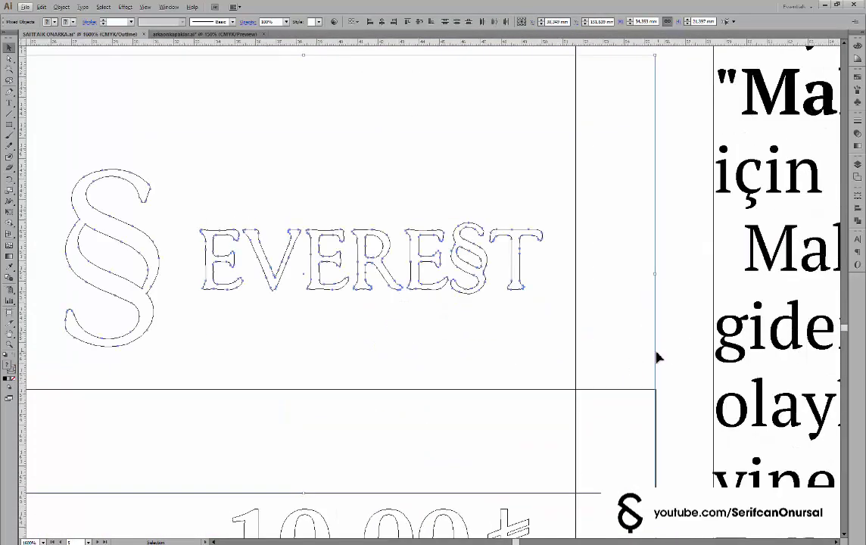
{"action": "key", "text": "ctrl+y"}
{"action": "scroll", "coordinate": [211, 308], "scroll_direction": "down", "scroll_amount": 2}
{"action": "left_click", "coordinate": [211, 308]}
{"action": "scroll", "coordinate": [211, 308], "scroll_direction": "down", "scroll_amount": 2}
{"action": "scroll", "coordinate": [425, 196], "scroll_direction": "down", "scroll_amount": 2}
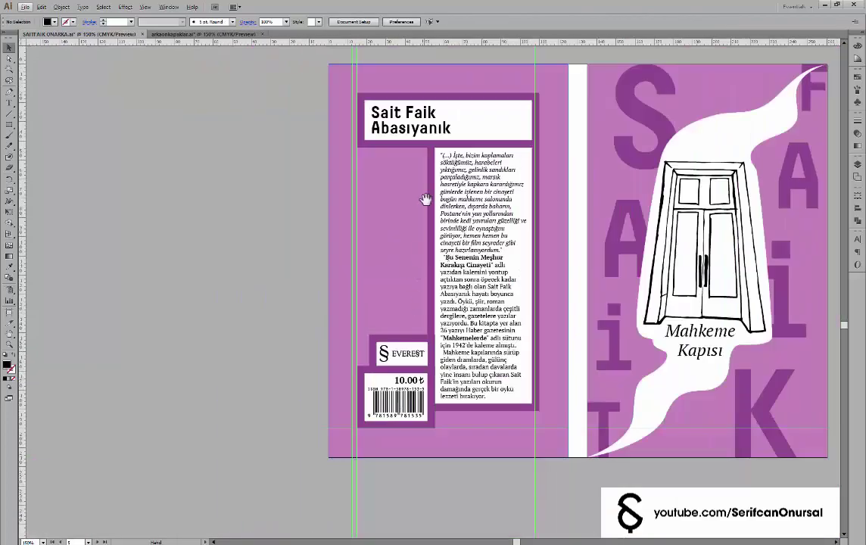
{"action": "scroll", "coordinate": [371, 346], "scroll_direction": "up", "scroll_amount": 2}
{"action": "scroll", "coordinate": [371, 346], "scroll_direction": "up", "scroll_amount": 1}
{"action": "left_click", "coordinate": [456, 154]}
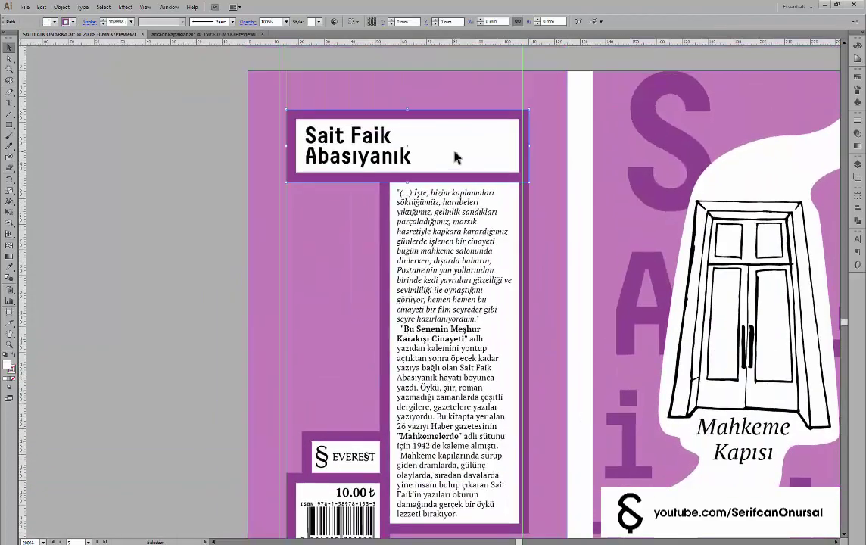
{"action": "scroll", "coordinate": [455, 155], "scroll_direction": "up", "scroll_amount": 1}
{"action": "left_click_drag", "start_coordinate": [537, 155], "coordinate": [380, 161]}
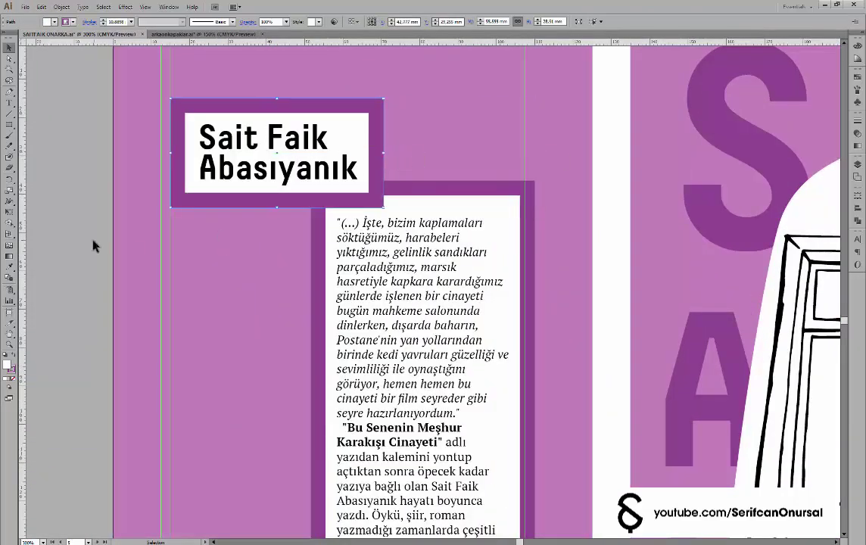
Extend the light pink rectangle down and snap the purple band's edge to the guide
{"action": "scroll", "coordinate": [406, 193], "scroll_direction": "up", "scroll_amount": 2}
{"action": "scroll", "coordinate": [447, 181], "scroll_direction": "up", "scroll_amount": 1}
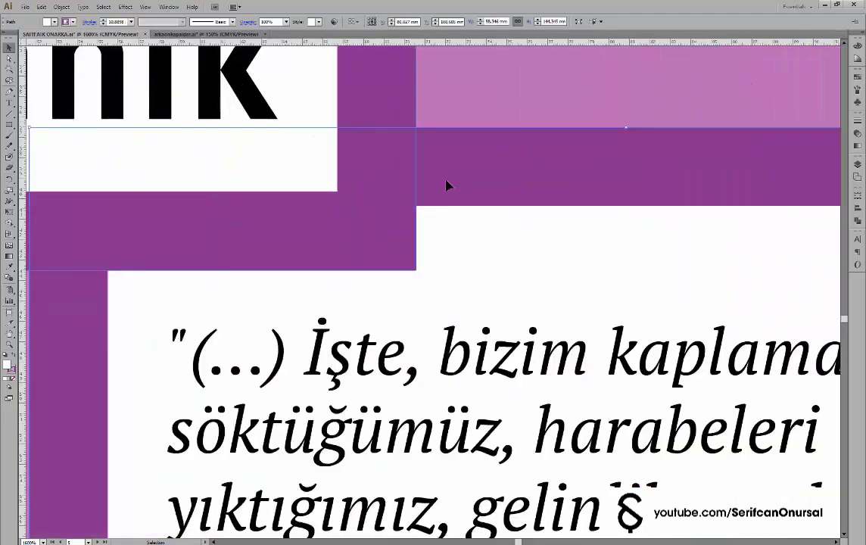
{"action": "left_click_drag", "start_coordinate": [627, 134], "coordinate": [622, 193]}
{"action": "scroll", "coordinate": [502, 208], "scroll_direction": "up", "scroll_amount": 1}
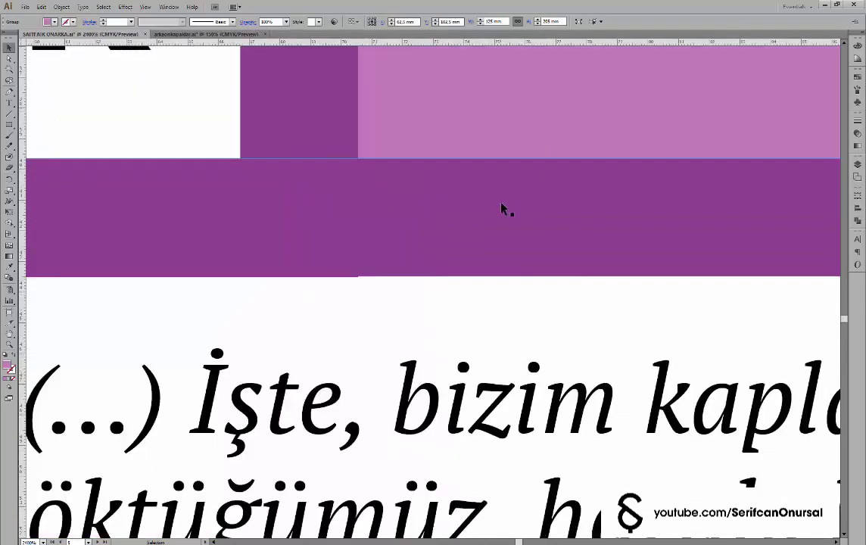
{"action": "left_click_drag", "start_coordinate": [672, 162], "coordinate": [676, 168]}
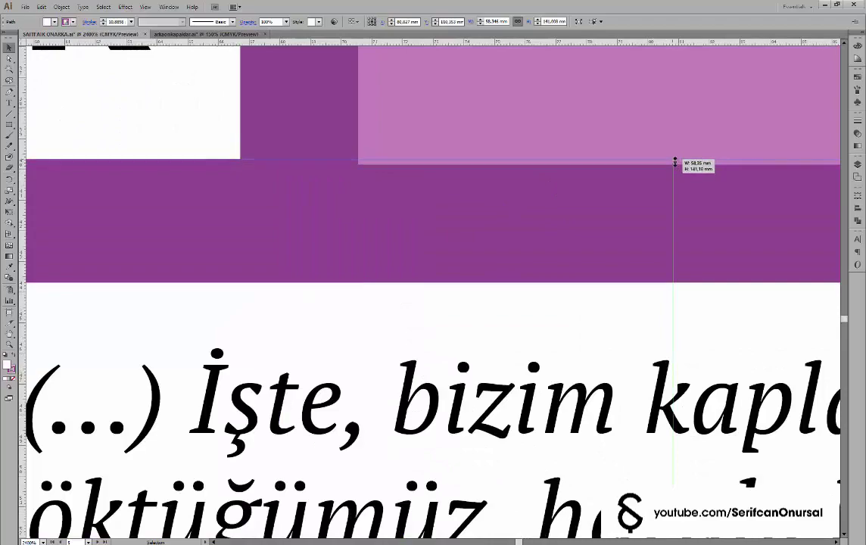
{"action": "scroll", "coordinate": [675, 162], "scroll_direction": "down", "scroll_amount": 3}
{"action": "scroll", "coordinate": [615, 252], "scroll_direction": "down", "scroll_amount": 2}
{"action": "left_click", "coordinate": [253, 329]}
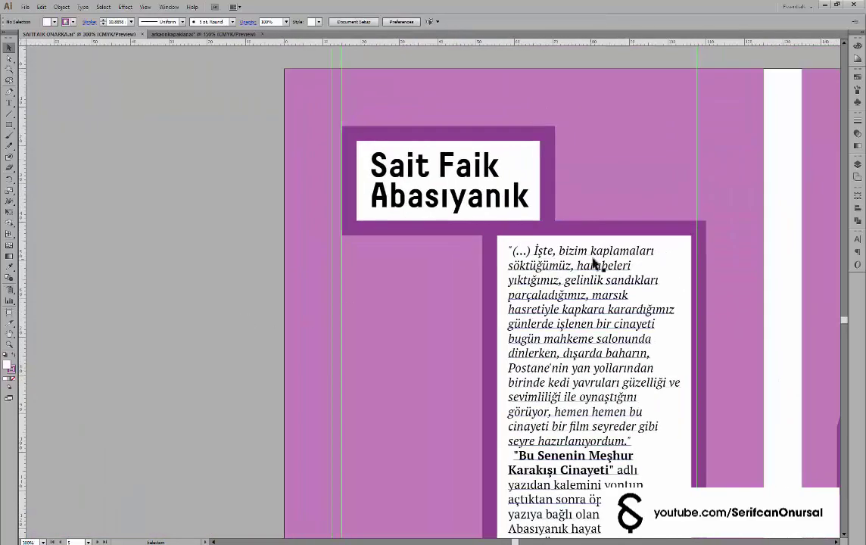
Try repositioning the Everest logo, then undo the move
{"action": "scroll", "coordinate": [543, 227], "scroll_direction": "down", "scroll_amount": 3}
{"action": "scroll", "coordinate": [269, 302], "scroll_direction": "down", "scroll_amount": 1}
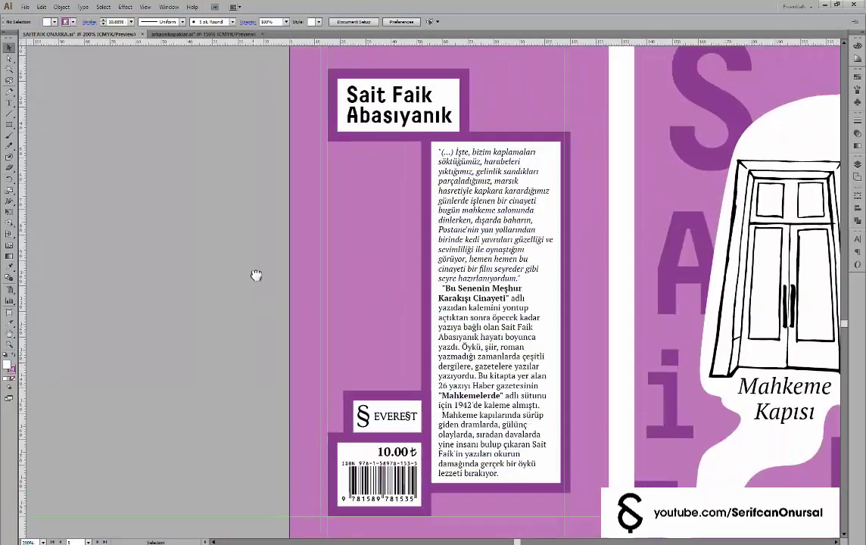
{"action": "scroll", "coordinate": [414, 274], "scroll_direction": "right", "scroll_amount": 2}
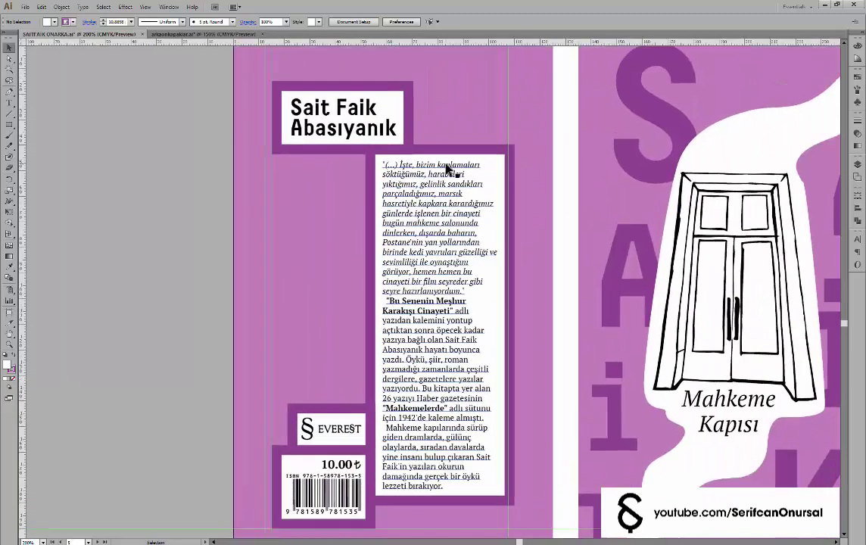
{"action": "left_click_drag", "start_coordinate": [338, 430], "coordinate": [339, 429]}
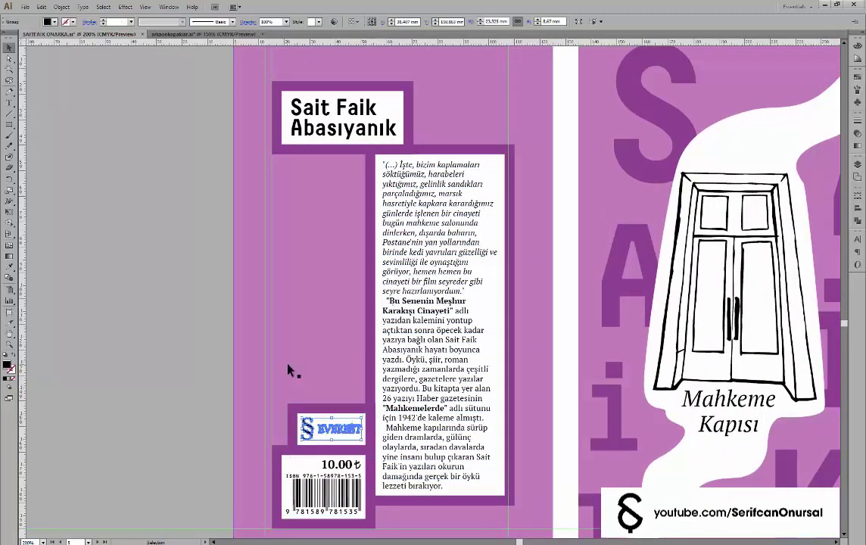
{"action": "key", "text": "ctrl+z"}
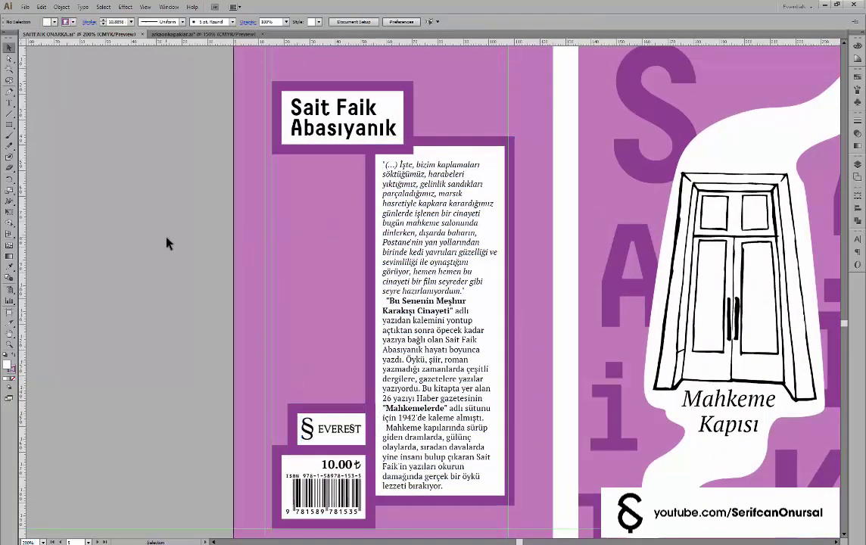
{"action": "scroll", "coordinate": [448, 144], "scroll_direction": "down", "scroll_amount": 1}
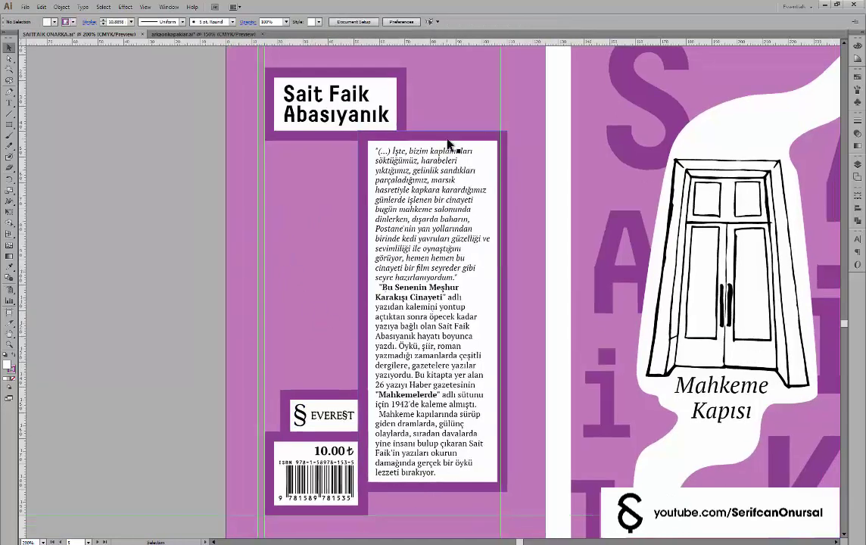
{"action": "scroll", "coordinate": [388, 211], "scroll_direction": "up", "scroll_amount": 3}
{"action": "scroll", "coordinate": [418, 179], "scroll_direction": "down", "scroll_amount": 3}
Narrow the blue cover's title box, checking its edges in Outline view
{"action": "scroll", "coordinate": [414, 227], "scroll_direction": "down", "scroll_amount": 2}
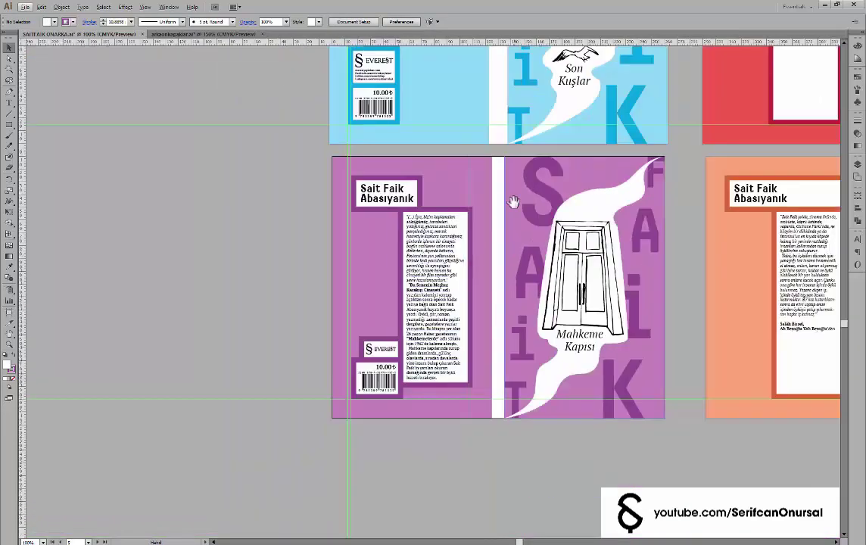
{"action": "left_click_drag", "start_coordinate": [469, 107], "coordinate": [452, 246]}
{"action": "left_click", "coordinate": [453, 69]}
{"action": "key", "text": "ctrl+y"}
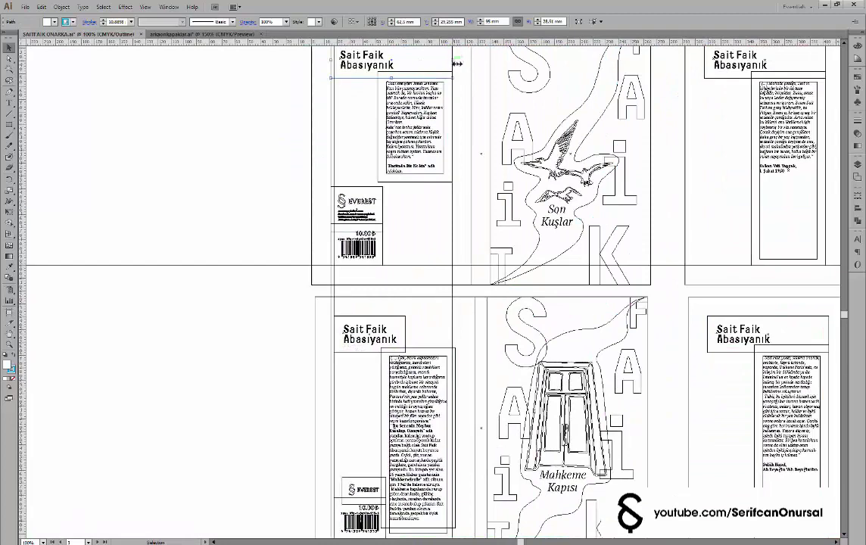
{"action": "left_click_drag", "start_coordinate": [407, 64], "coordinate": [402, 65]}
{"action": "key", "text": "ctrl+y"}
Copy the purple cover's title box to the pasteboard and recolour it with the blue frame's appearance
{"action": "scroll", "coordinate": [345, 144], "scroll_direction": "up", "scroll_amount": 3}
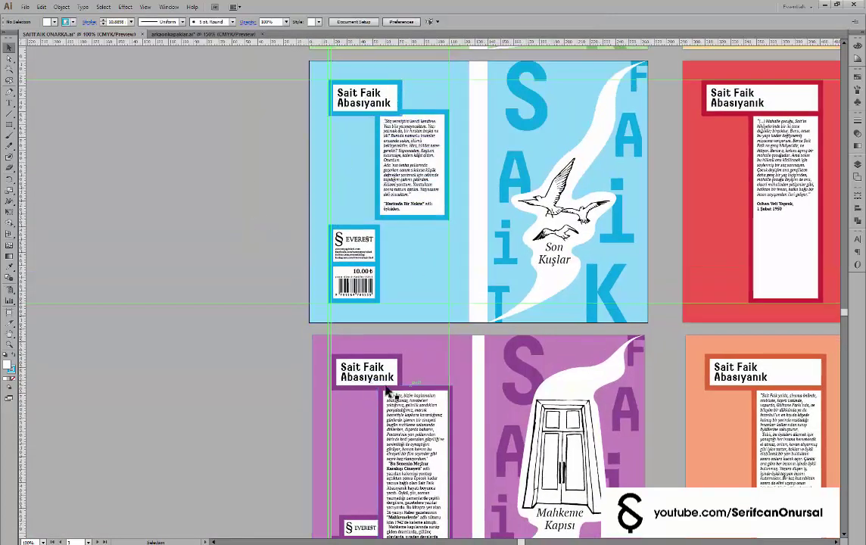
{"action": "scroll", "coordinate": [388, 391], "scroll_direction": "up", "scroll_amount": 2}
{"action": "left_click", "coordinate": [412, 374]}
{"action": "scroll", "coordinate": [393, 378], "scroll_direction": "up", "scroll_amount": 3}
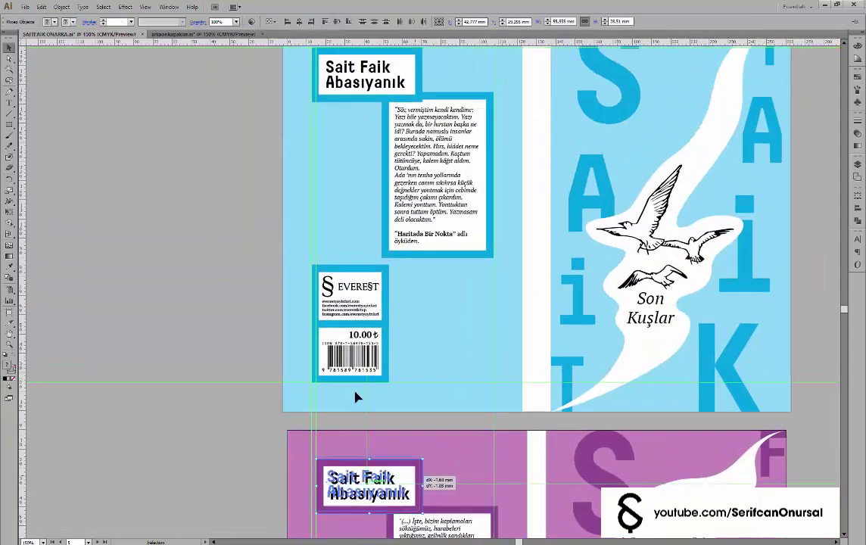
{"action": "scroll", "coordinate": [356, 398], "scroll_direction": "up", "scroll_amount": 5}
{"action": "left_click", "coordinate": [417, 354]}
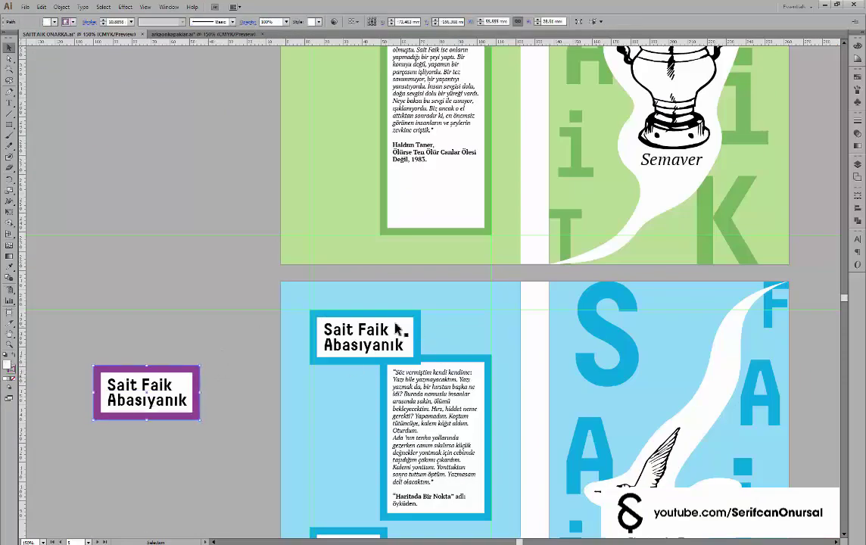
{"action": "left_click", "coordinate": [259, 331]}
{"action": "key", "text": "i"}
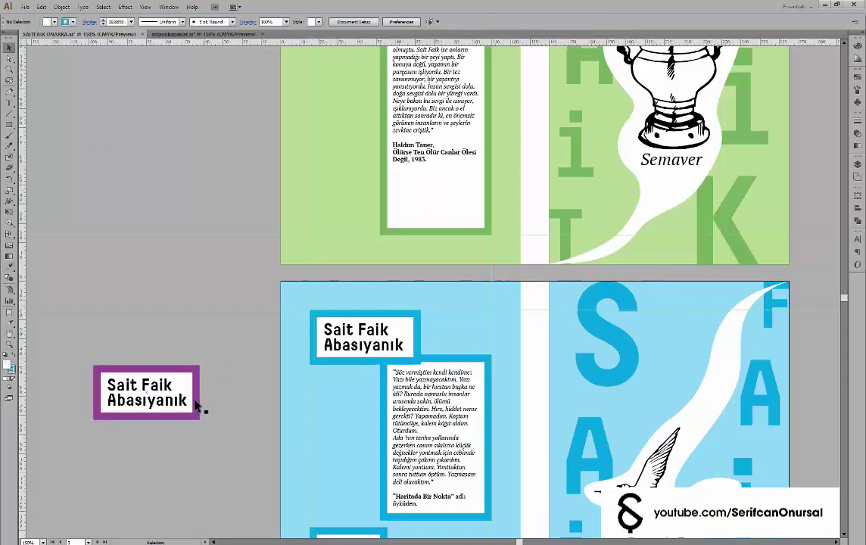
{"action": "key", "text": "v"}
{"action": "left_click", "coordinate": [265, 401]}
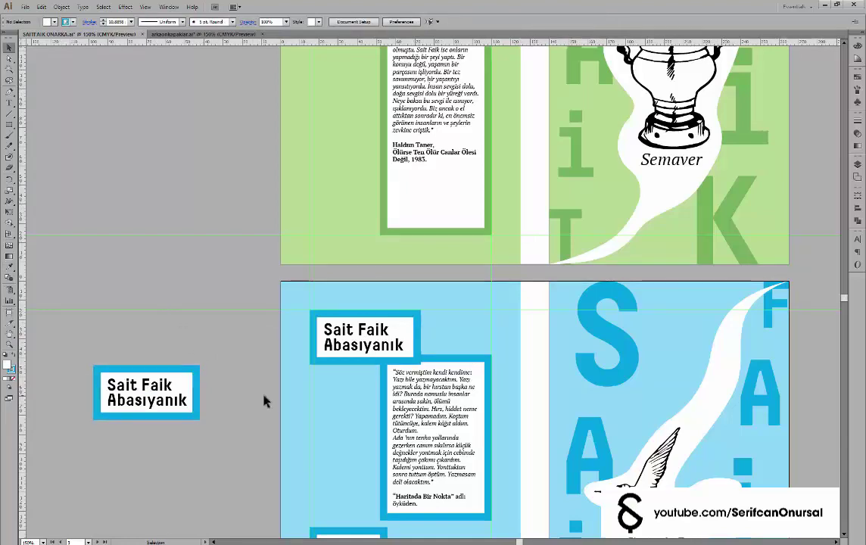
Move the blue title copy onto the blue cover, aligned left and top with the original
{"action": "scroll", "coordinate": [261, 427], "scroll_direction": "up", "scroll_amount": 1}
{"action": "left_click", "coordinate": [213, 400]}
{"action": "right_click", "coordinate": [190, 383]}
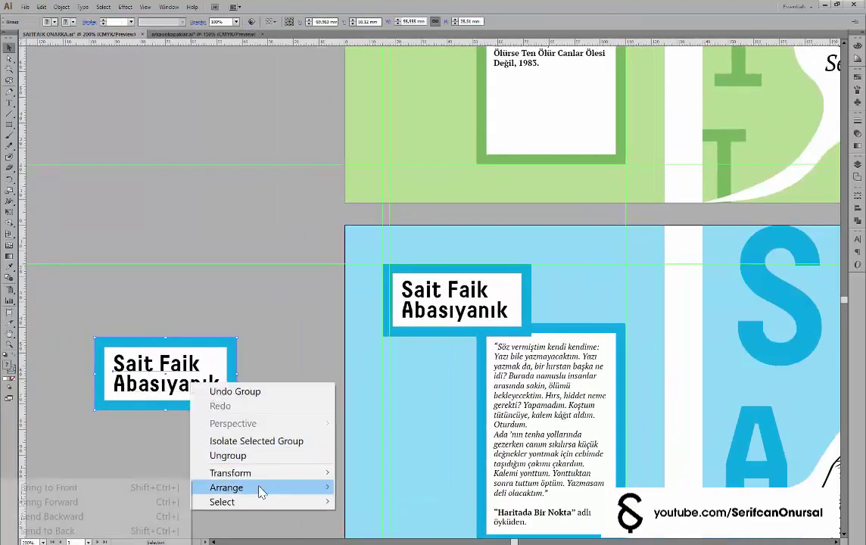
{"action": "left_click", "coordinate": [203, 400]}
{"action": "left_click_drag", "start_coordinate": [203, 400], "coordinate": [525, 415]}
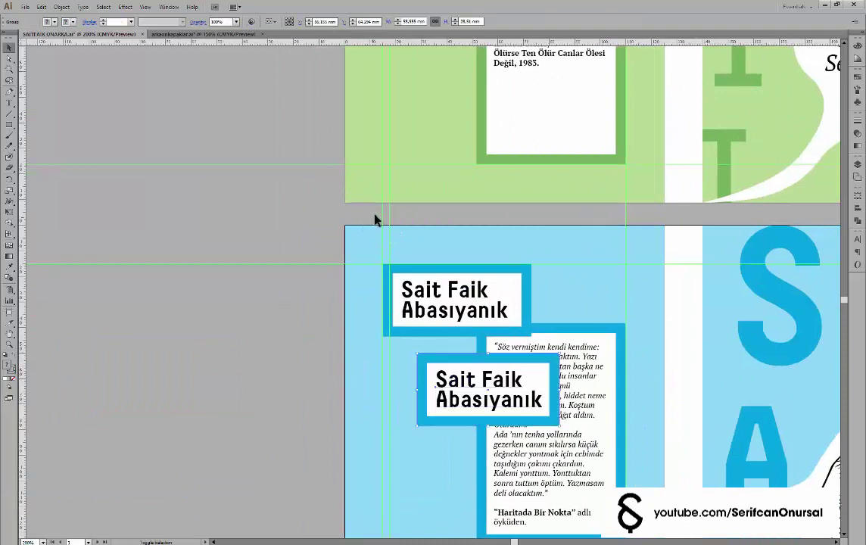
{"action": "left_click", "coordinate": [424, 303], "text": "shift"}
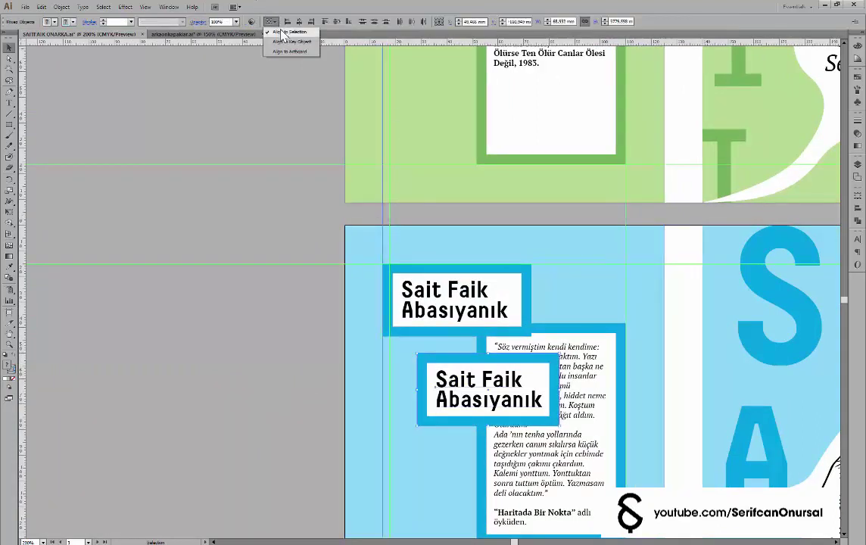
{"action": "left_click", "coordinate": [287, 21]}
{"action": "left_click", "coordinate": [325, 22]}
Check the title overlap in Outline view and inspect the blue frame's edge
{"action": "key", "text": "ctrl+y"}
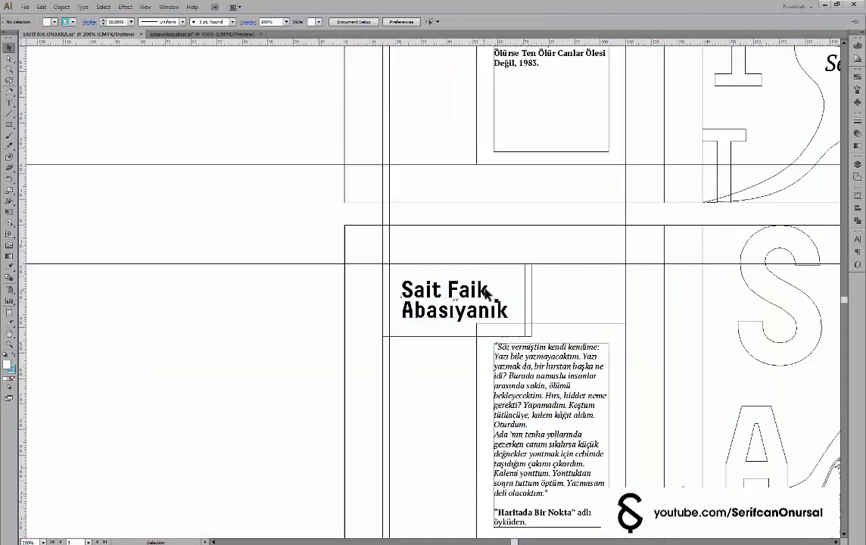
{"action": "key", "text": "ctrl+y"}
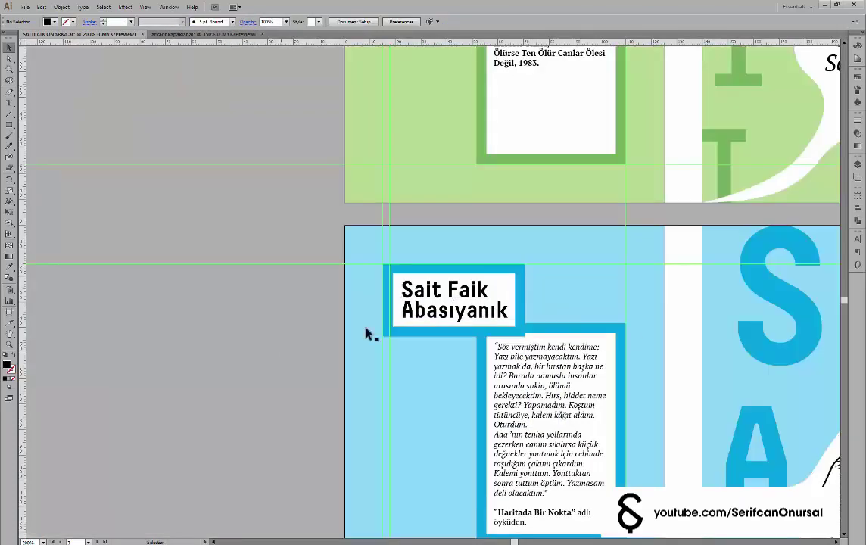
{"action": "scroll", "coordinate": [492, 338], "scroll_direction": "up", "scroll_amount": 2}
{"action": "scroll", "coordinate": [466, 313], "scroll_direction": "up", "scroll_amount": 1}
{"action": "left_click", "coordinate": [465, 313]}
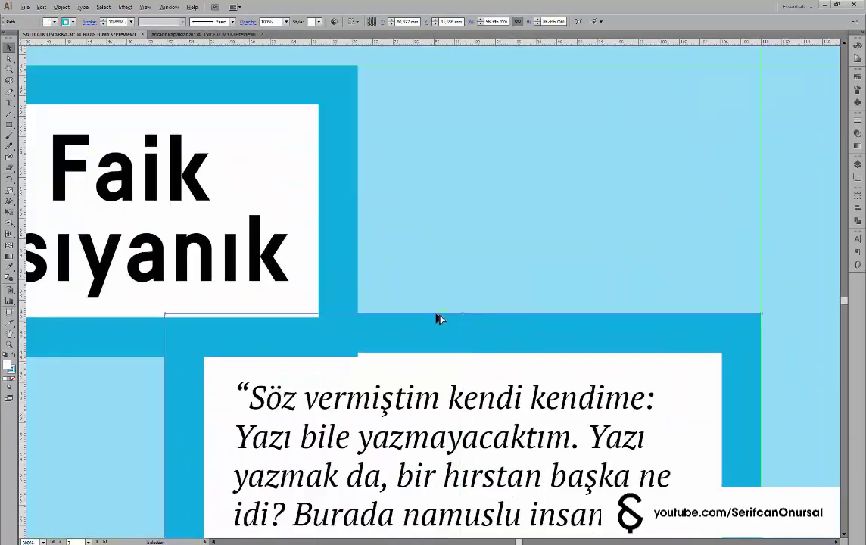
{"action": "scroll", "coordinate": [439, 317], "scroll_direction": "up", "scroll_amount": 4}
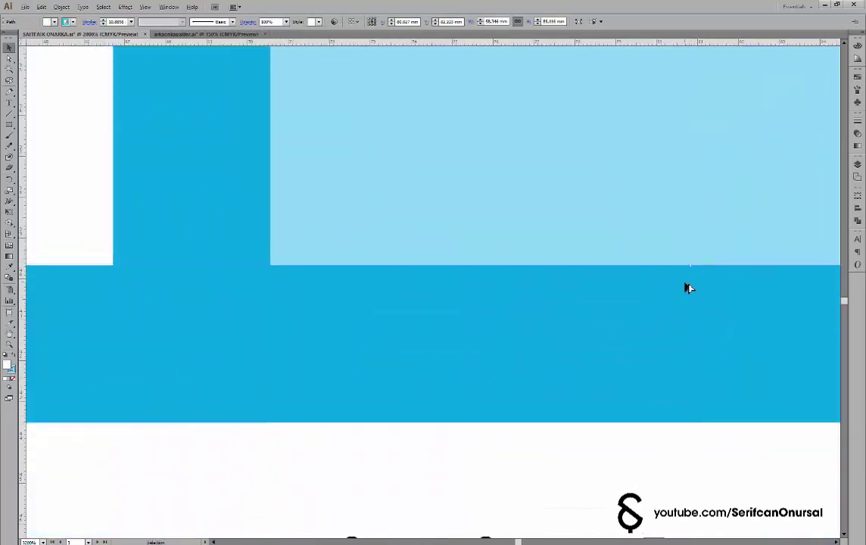
{"action": "scroll", "coordinate": [686, 288], "scroll_direction": "down", "scroll_amount": 5}
{"action": "scroll", "coordinate": [232, 311], "scroll_direction": "down", "scroll_amount": 4}
{"action": "scroll", "coordinate": [214, 349], "scroll_direction": "down", "scroll_amount": 2}
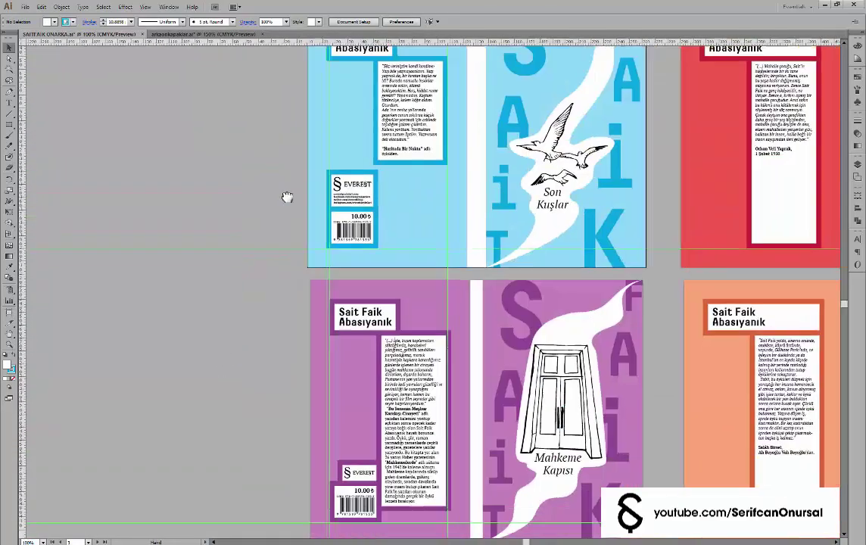
{"action": "scroll", "coordinate": [285, 195], "scroll_direction": "up", "scroll_amount": 2}
Copy the purple cover's EVEREST logo group out toward the blue cover
{"action": "left_click", "coordinate": [380, 467]}
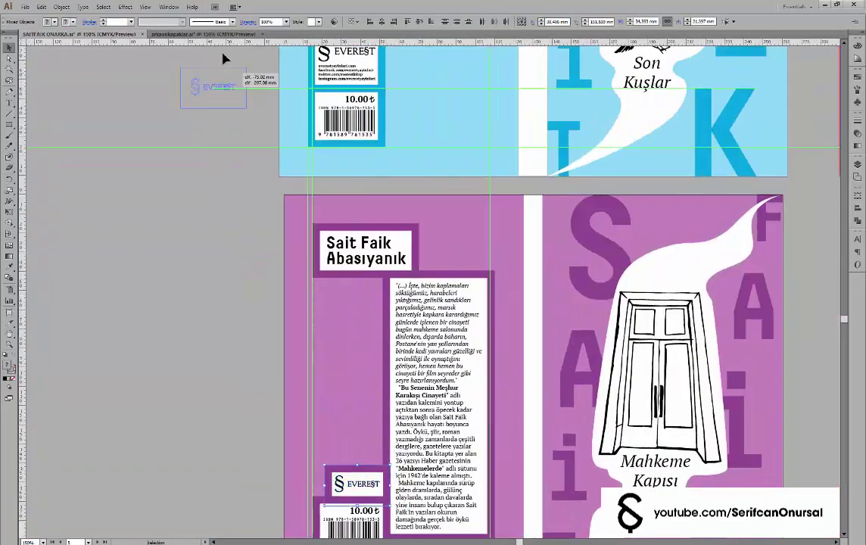
{"action": "left_click_drag", "start_coordinate": [224, 59], "coordinate": [220, 72]}
{"action": "scroll", "coordinate": [276, 392], "scroll_direction": "up", "scroll_amount": 5}
{"action": "right_click", "coordinate": [388, 327]}
{"action": "left_click_drag", "start_coordinate": [403, 330], "coordinate": [408, 311]}
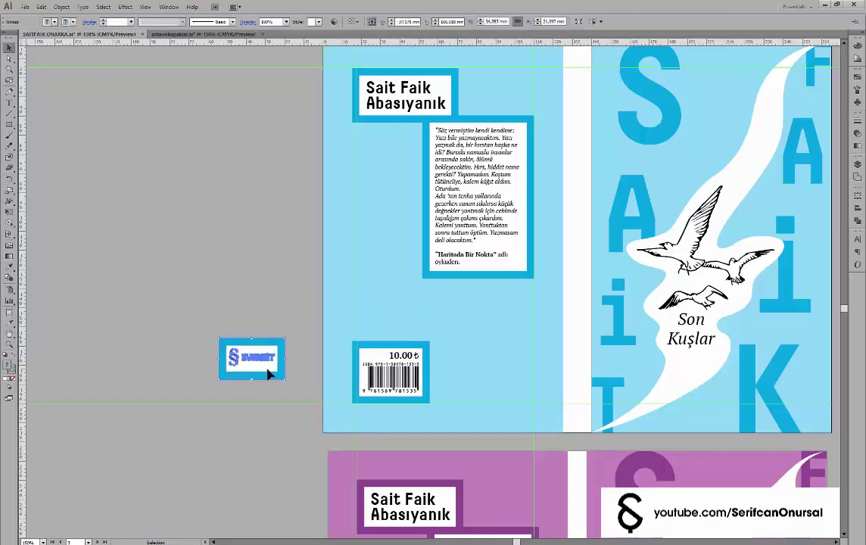
Position the EVEREST logo above the blue barcode box and send it backward behind the barcode
{"action": "left_click_drag", "start_coordinate": [270, 374], "coordinate": [371, 316]}
{"action": "scroll", "coordinate": [371, 316], "scroll_direction": "up", "scroll_amount": 3}
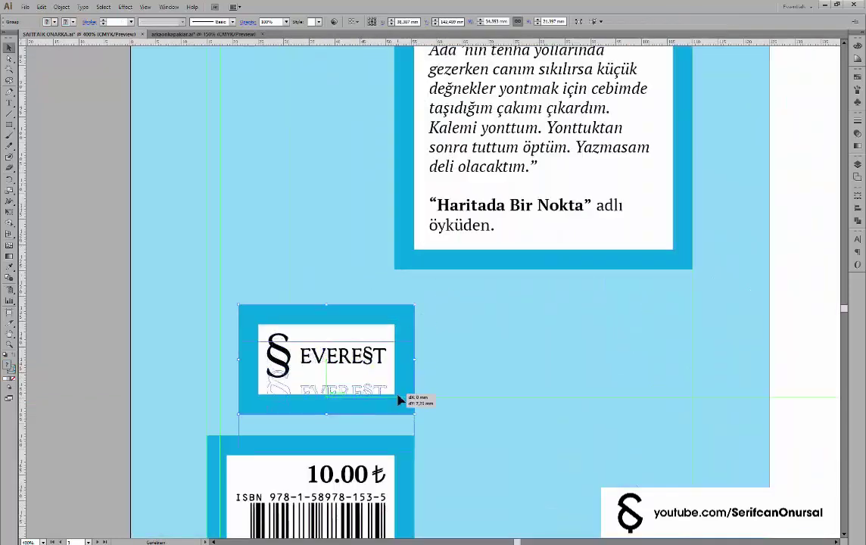
{"action": "left_click_drag", "start_coordinate": [399, 400], "coordinate": [402, 402]}
{"action": "scroll", "coordinate": [363, 286], "scroll_direction": "up", "scroll_amount": 2}
{"action": "right_click", "coordinate": [385, 429]}
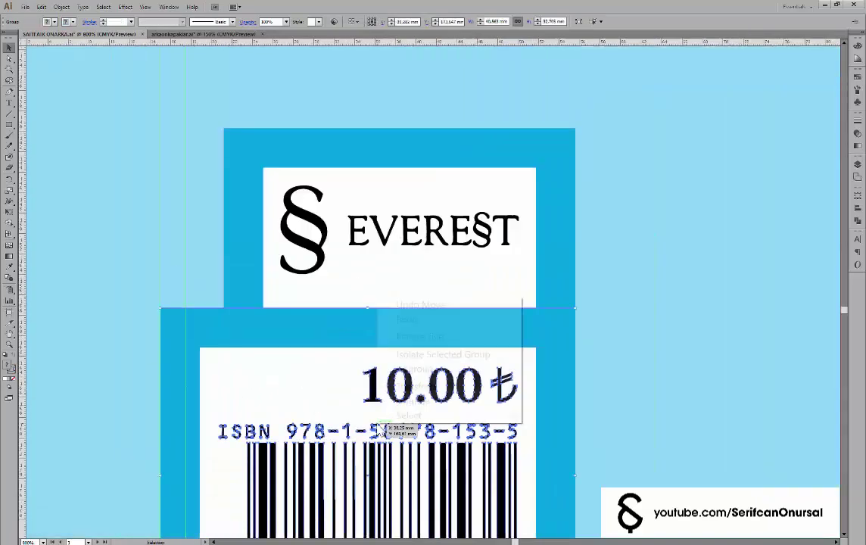
{"action": "right_click", "coordinate": [292, 420]}
{"action": "mouse_move", "coordinate": [327, 520]}
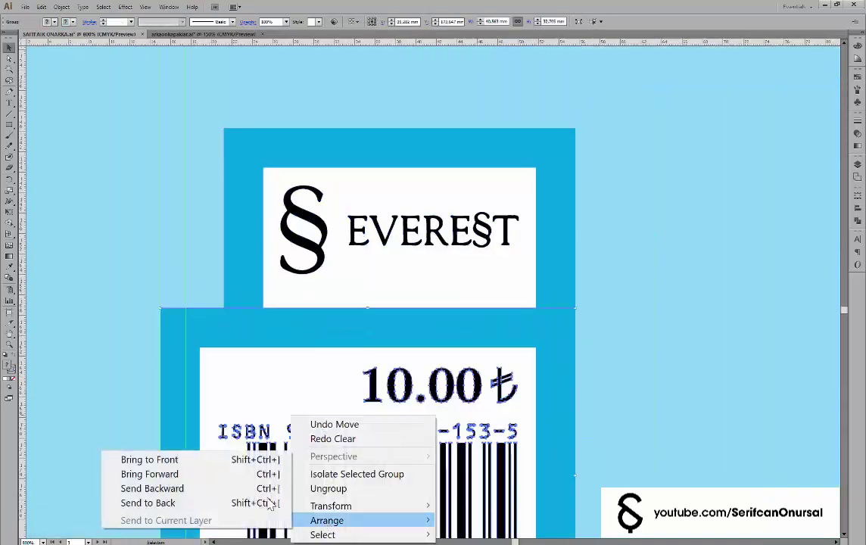
{"action": "left_click", "coordinate": [268, 503]}
Scroll and pan to review the whole blue back cover with its new logo tab
{"action": "scroll", "coordinate": [632, 193], "scroll_direction": "down", "scroll_amount": 1}
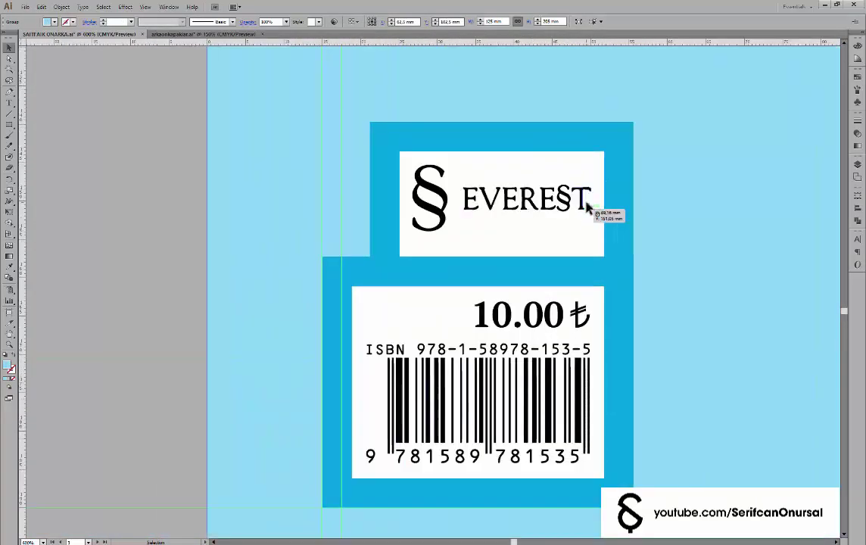
{"action": "scroll", "coordinate": [613, 187], "scroll_direction": "down", "scroll_amount": 1}
{"action": "scroll", "coordinate": [699, 195], "scroll_direction": "down", "scroll_amount": 2}
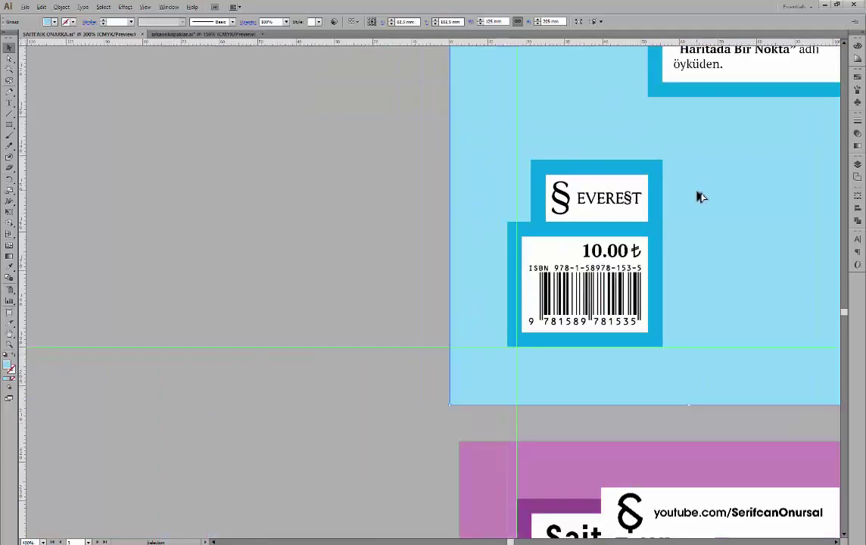
{"action": "left_click_drag", "start_coordinate": [700, 196], "coordinate": [542, 201]}
{"action": "scroll", "coordinate": [578, 236], "scroll_direction": "down", "scroll_amount": 1}
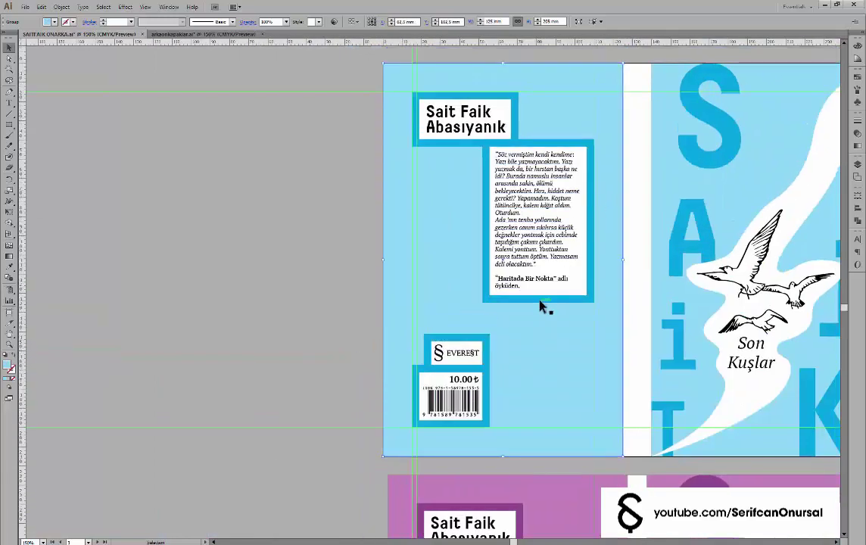
{"action": "scroll", "coordinate": [543, 304], "scroll_direction": "down", "scroll_amount": 3}
{"action": "scroll", "coordinate": [530, 265], "scroll_direction": "down", "scroll_amount": 4}
{"action": "scroll", "coordinate": [518, 303], "scroll_direction": "up", "scroll_amount": 3}
{"action": "scroll", "coordinate": [441, 276], "scroll_direction": "up", "scroll_amount": 2}
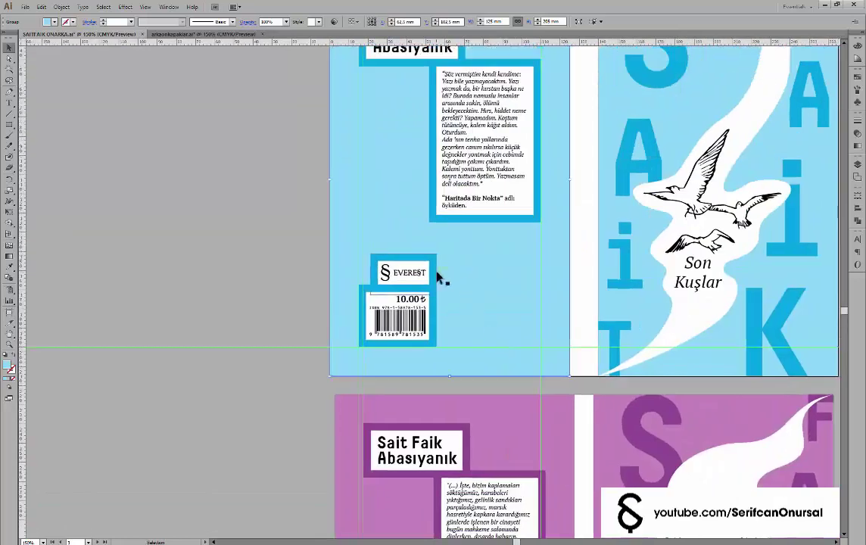
{"action": "scroll", "coordinate": [474, 286], "scroll_direction": "down", "scroll_amount": 3}
{"action": "scroll", "coordinate": [478, 194], "scroll_direction": "down", "scroll_amount": 2}
{"action": "scroll", "coordinate": [478, 194], "scroll_direction": "down", "scroll_amount": 1}
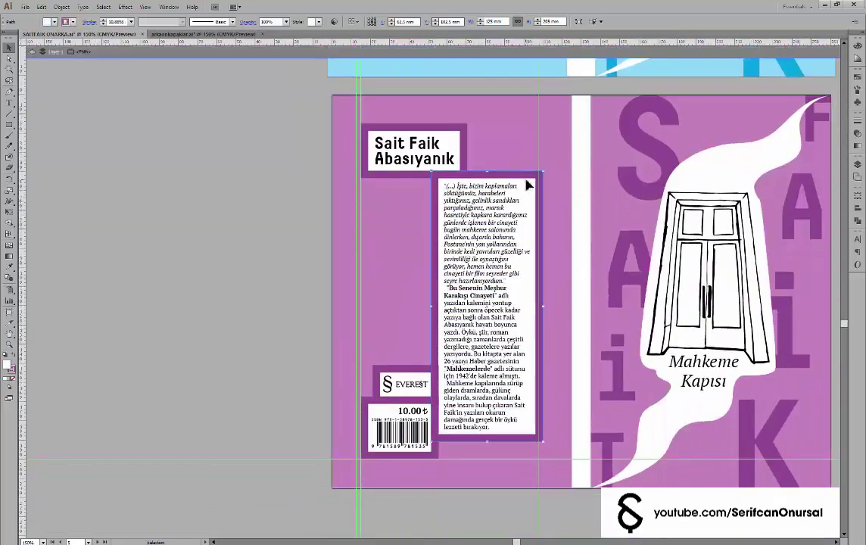
Set the purple text panel's background width to 80 mm and widen the quote frame leftward
{"action": "double_click", "coordinate": [490, 189]}
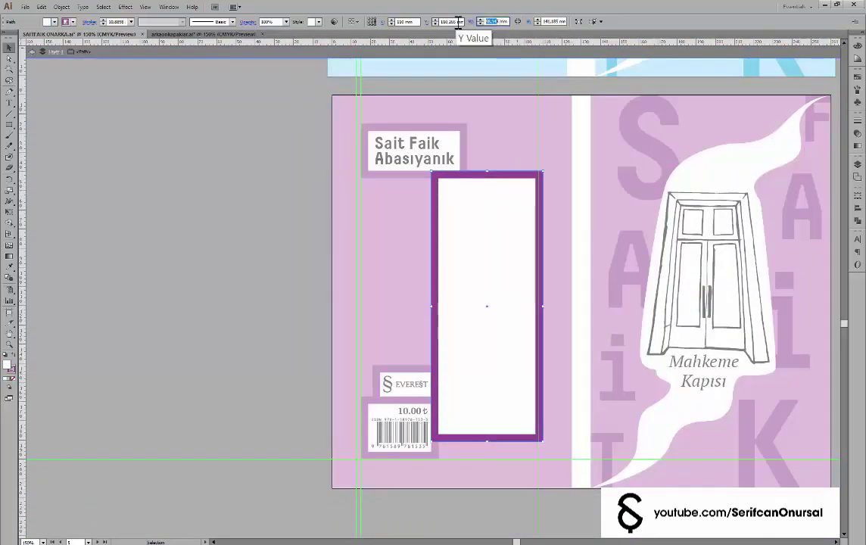
{"action": "key", "text": "Return"}
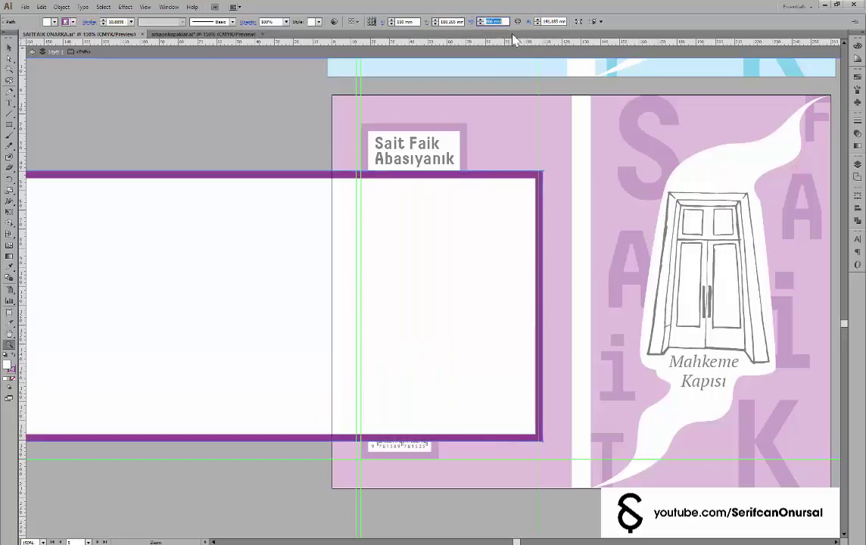
{"action": "type", "text": "80"}
{"action": "key", "text": "Return"}
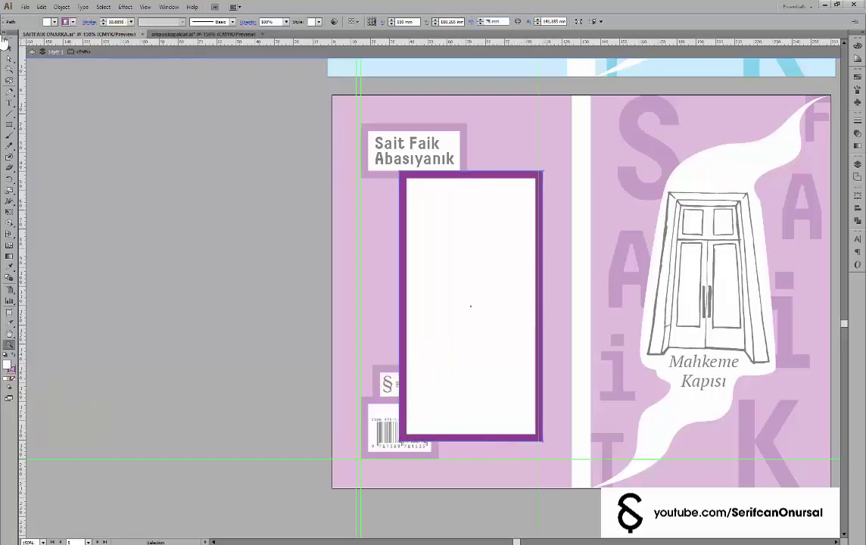
{"action": "double_click", "coordinate": [216, 161]}
{"action": "key", "text": "ctrl+plus"}
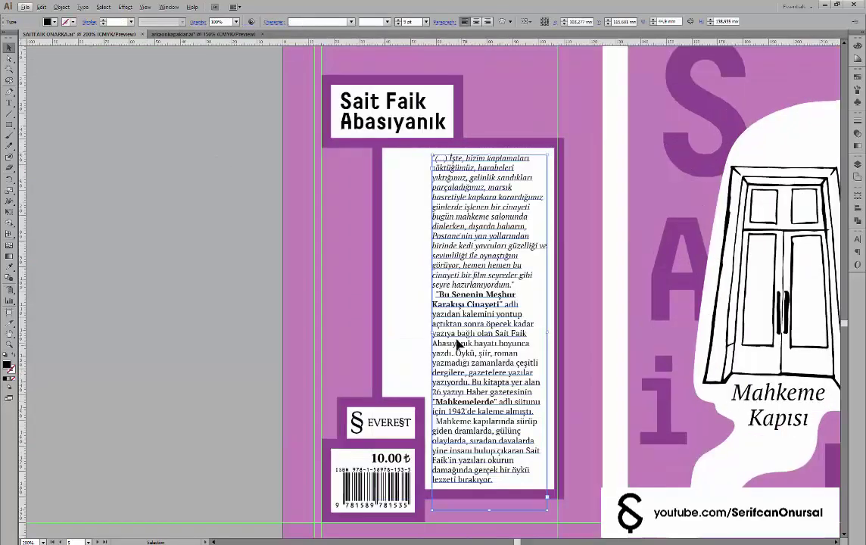
{"action": "left_click_drag", "start_coordinate": [434, 342], "coordinate": [384, 341]}
{"action": "left_click", "coordinate": [231, 328]}
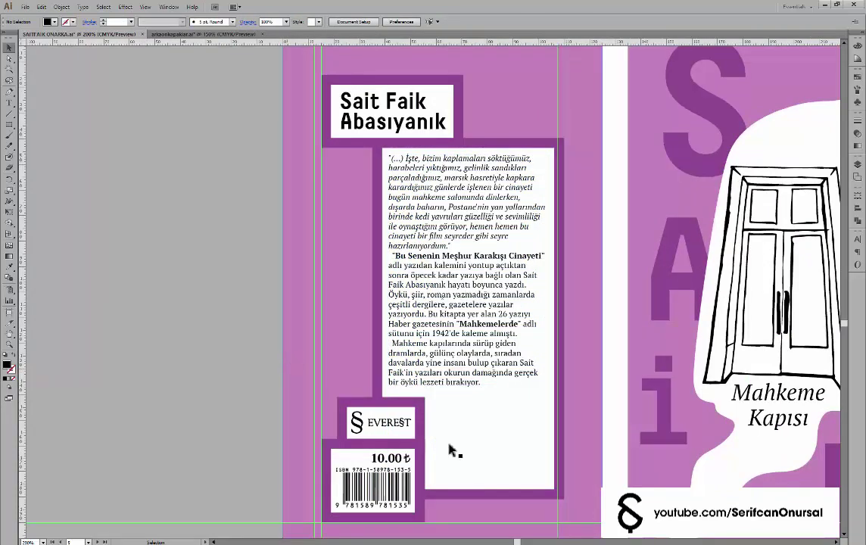
Try moving the logo and barcode block into the corner, then undo it
{"action": "key", "text": "ctrl+plus"}
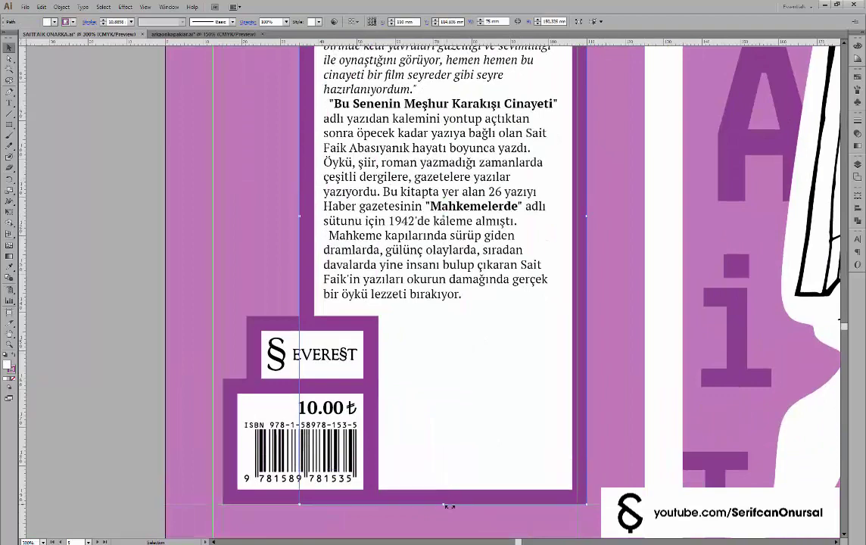
{"action": "left_click", "coordinate": [337, 386]}
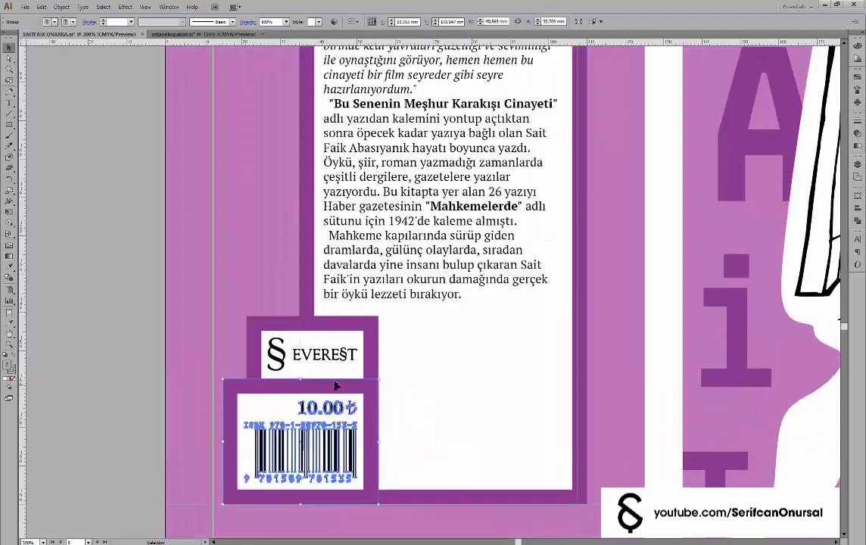
{"action": "left_click", "coordinate": [287, 321], "text": "shift"}
{"action": "left_click_drag", "start_coordinate": [374, 407], "coordinate": [584, 407]}
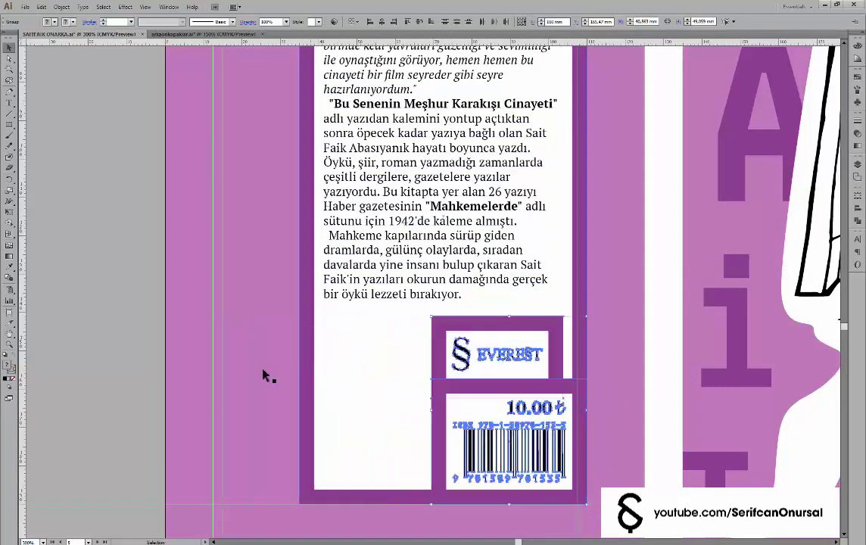
{"action": "key", "text": "ctrl+z"}
{"action": "key", "text": "ctrl+minus"}
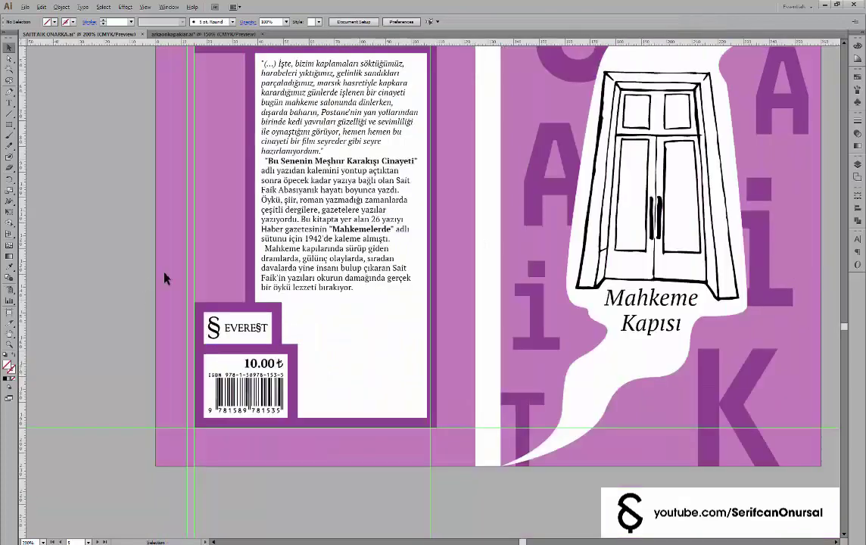
Shift the Sait Faik Abasıyanık title box right above the text column
{"action": "scroll", "coordinate": [228, 265], "scroll_direction": "up", "scroll_amount": 2}
{"action": "left_click", "coordinate": [335, 186]}
{"action": "left_click_drag", "start_coordinate": [335, 186], "coordinate": [437, 186]}
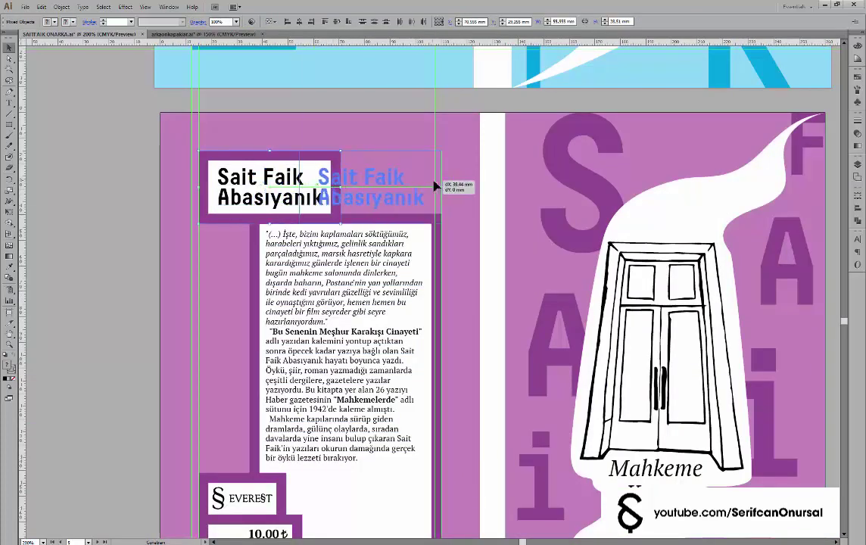
{"action": "left_click", "coordinate": [151, 232]}
{"action": "key", "text": "ctrl+minus"}
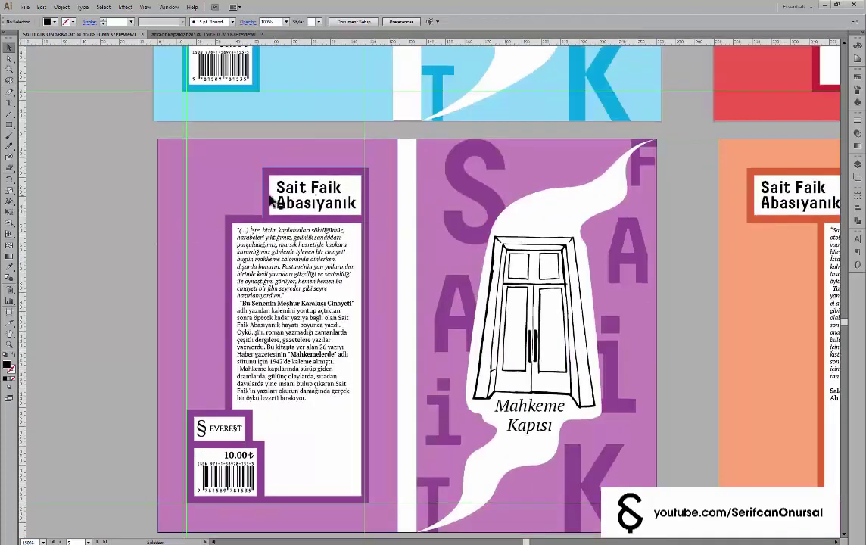
{"action": "scroll", "coordinate": [290, 254], "scroll_direction": "up", "scroll_amount": 2}
Exit editing the blue cover's quote text and zoom in on the blue cover
{"action": "scroll", "coordinate": [290, 254], "scroll_direction": "up", "scroll_amount": 4}
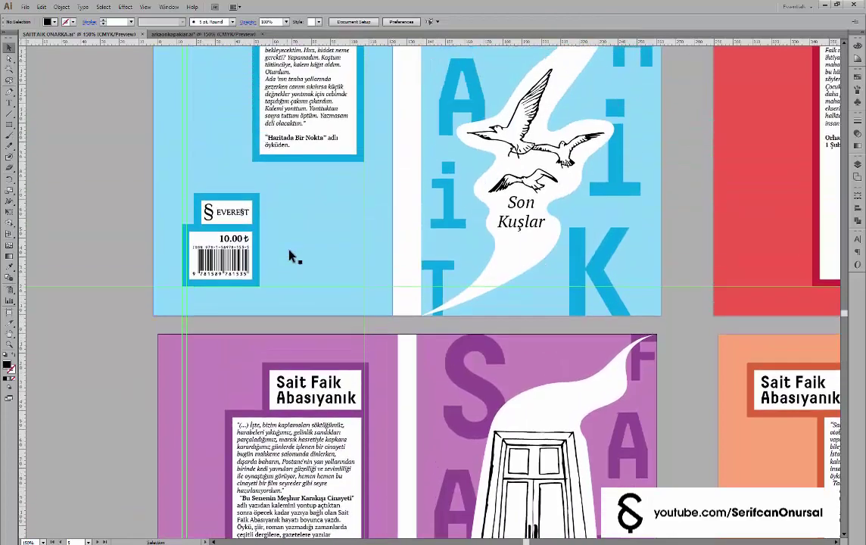
{"action": "scroll", "coordinate": [290, 254], "scroll_direction": "up", "scroll_amount": 4}
{"action": "left_click", "coordinate": [369, 214]}
{"action": "double_click", "coordinate": [305, 190]}
{"action": "scroll", "coordinate": [306, 190], "scroll_direction": "up", "scroll_amount": 2}
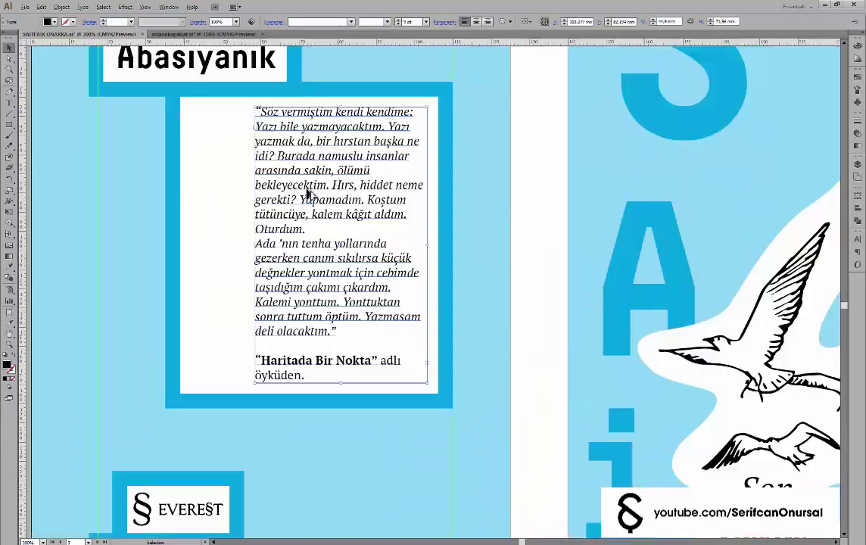
{"action": "key", "text": "ctrl+1"}
{"action": "scroll", "coordinate": [285, 353], "scroll_direction": "down", "scroll_amount": 3}
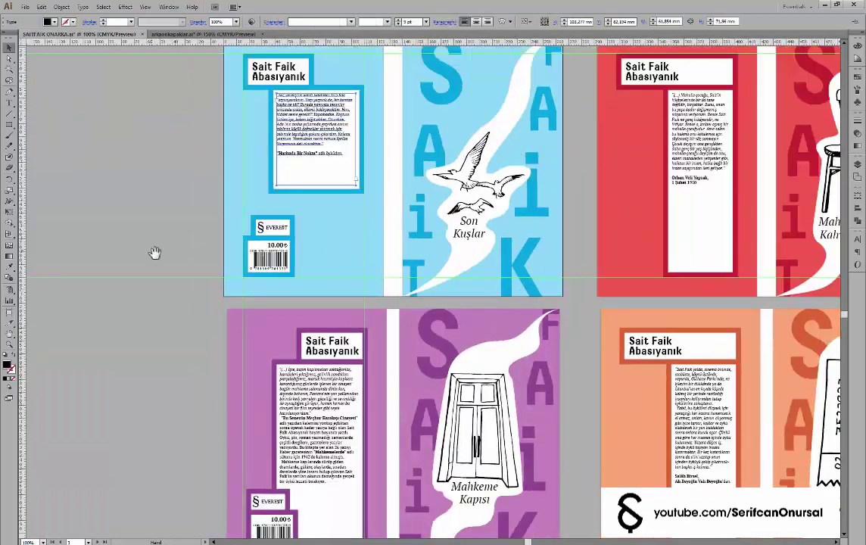
{"action": "left_click_drag", "start_coordinate": [155, 251], "coordinate": [157, 347]}
{"action": "scroll", "coordinate": [227, 318], "scroll_direction": "up", "scroll_amount": 1}
{"action": "key", "text": "Escape"}
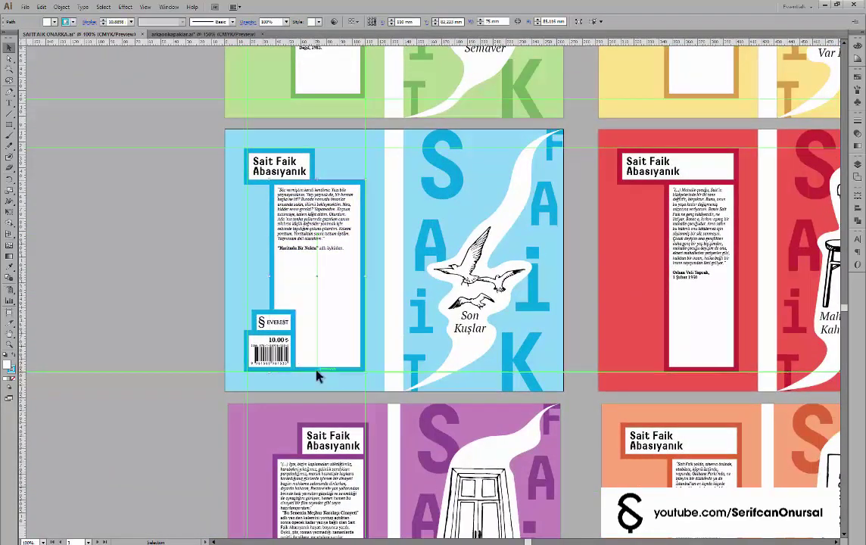
{"action": "key", "text": "ctrl+plus"}
{"action": "left_click", "coordinate": [179, 269]}
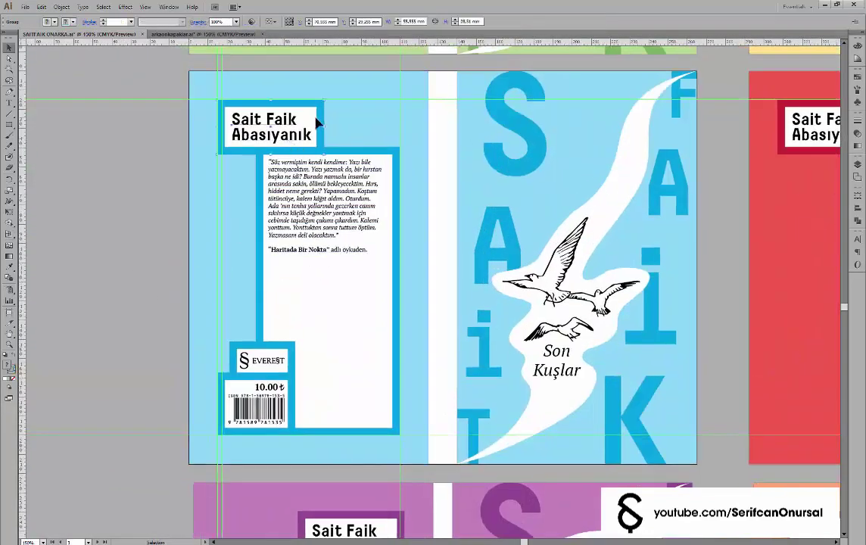
Shift the blue cover's Sait Faik title box right and compare with the purple cover
{"action": "scroll", "coordinate": [374, 125], "scroll_direction": "up", "scroll_amount": 1}
{"action": "left_click_drag", "start_coordinate": [318, 132], "coordinate": [400, 134]}
{"action": "key", "text": "ctrl+minus"}
{"action": "left_click_drag", "start_coordinate": [296, 361], "coordinate": [325, 174]}
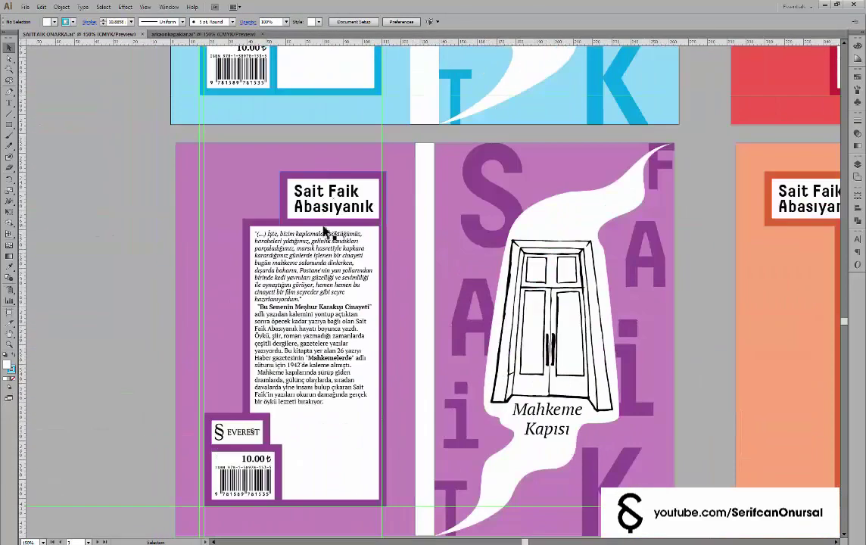
{"action": "scroll", "coordinate": [324, 228], "scroll_direction": "up", "scroll_amount": 5}
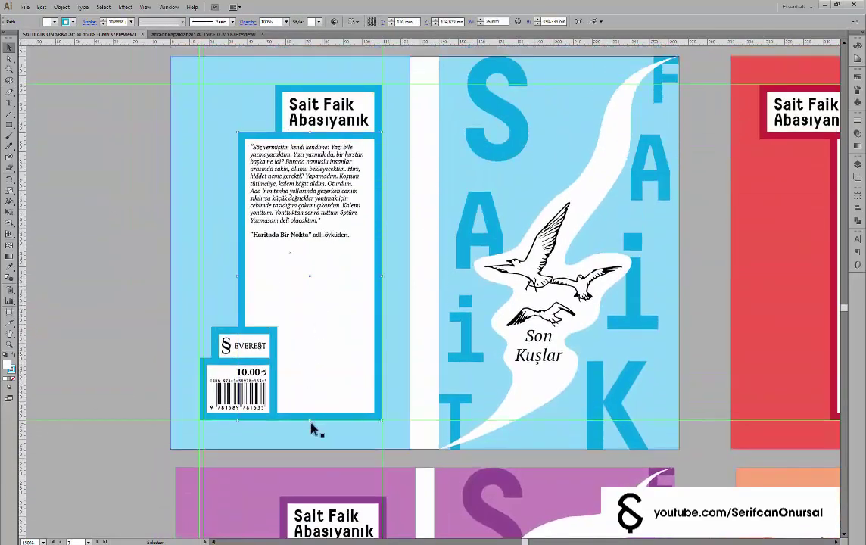
{"action": "scroll", "coordinate": [306, 422], "scroll_direction": "up", "scroll_amount": 1}
{"action": "scroll", "coordinate": [306, 421], "scroll_direction": "up", "scroll_amount": 3}
Check the text frame's edges in Outline view and scroll to review the covers
{"action": "left_click_drag", "start_coordinate": [308, 415], "coordinate": [315, 382]}
{"action": "key", "text": "ctrl+y"}
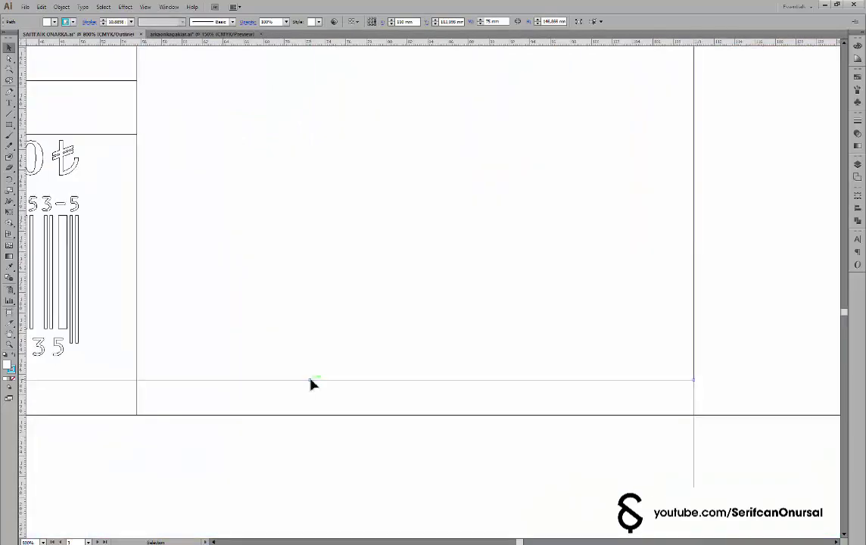
{"action": "key", "text": "ctrl+y"}
{"action": "scroll", "coordinate": [339, 362], "scroll_direction": "down", "scroll_amount": 2}
{"action": "scroll", "coordinate": [319, 313], "scroll_direction": "down", "scroll_amount": 2}
{"action": "scroll", "coordinate": [326, 363], "scroll_direction": "down", "scroll_amount": 1}
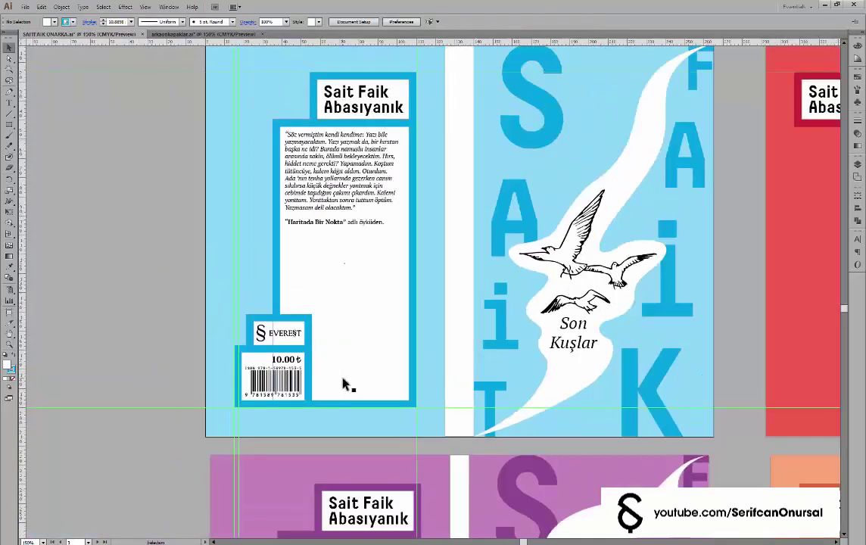
{"action": "scroll", "coordinate": [326, 364], "scroll_direction": "down", "scroll_amount": 1}
{"action": "scroll", "coordinate": [275, 284], "scroll_direction": "down", "scroll_amount": 2}
{"action": "scroll", "coordinate": [265, 333], "scroll_direction": "down", "scroll_amount": 1}
{"action": "scroll", "coordinate": [318, 378], "scroll_direction": "down", "scroll_amount": 1}
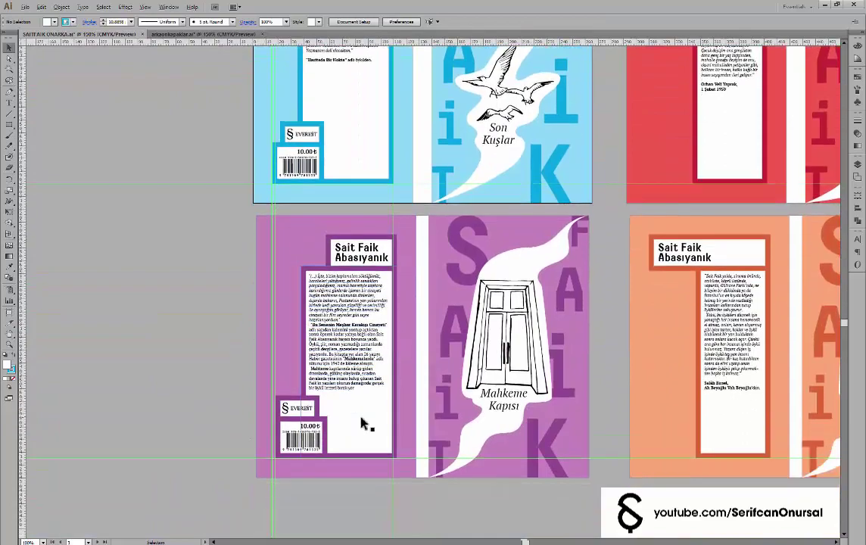
{"action": "scroll", "coordinate": [361, 420], "scroll_direction": "up", "scroll_amount": 1}
{"action": "scroll", "coordinate": [386, 322], "scroll_direction": "up", "scroll_amount": 1}
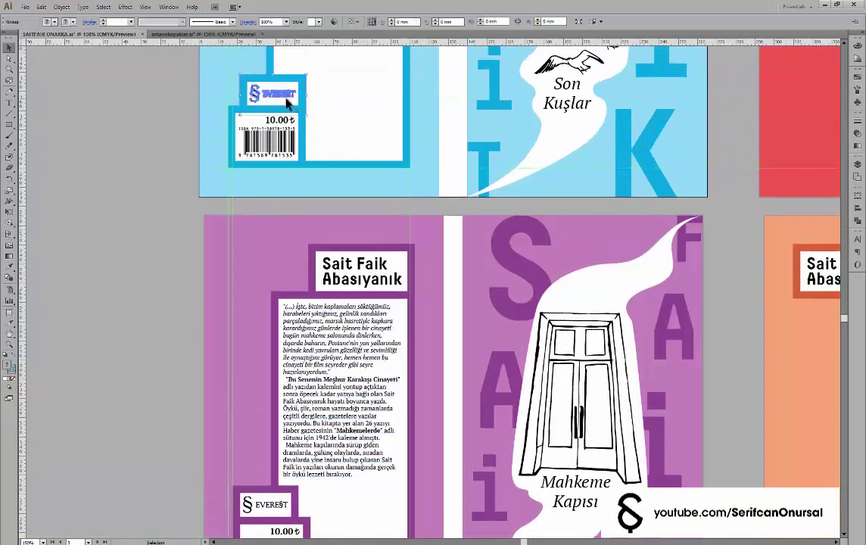
{"action": "scroll", "coordinate": [318, 220], "scroll_direction": "up", "scroll_amount": 2}
{"action": "scroll", "coordinate": [104, 193], "scroll_direction": "down", "scroll_amount": 1}
Duplicate the EVEREST logo and barcode block onto the green Semaver cover
{"action": "scroll", "coordinate": [104, 193], "scroll_direction": "down", "scroll_amount": 2}
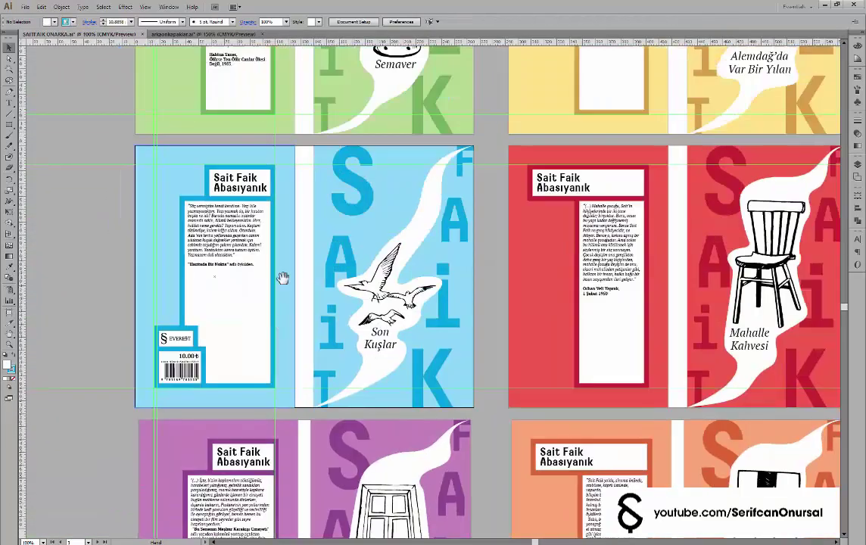
{"action": "scroll", "coordinate": [280, 276], "scroll_direction": "up", "scroll_amount": 2}
{"action": "mouse_move", "coordinate": [185, 432]}
{"action": "left_mouse_down"}
{"action": "mouse_move", "coordinate": [233, 492]}
{"action": "mouse_move", "coordinate": [232, 210]}
{"action": "left_mouse_up"}
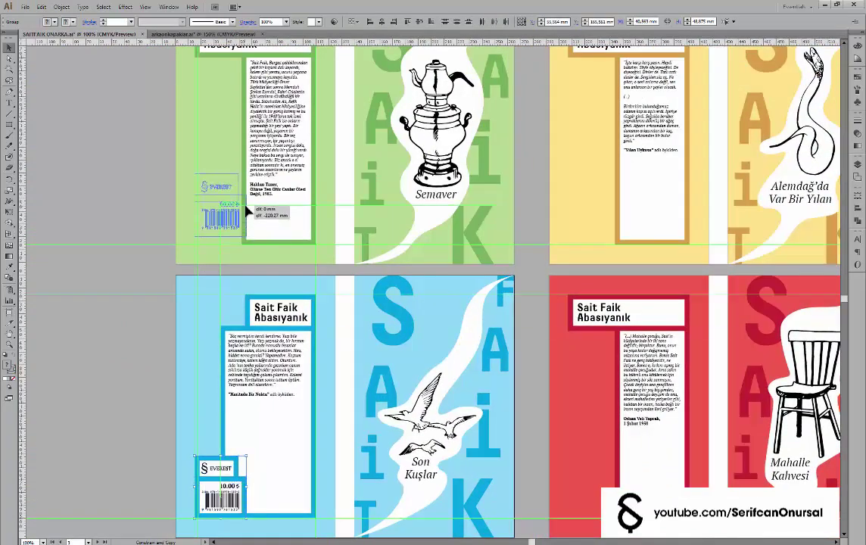
{"action": "scroll", "coordinate": [233, 210], "scroll_direction": "up", "scroll_amount": 4}
{"action": "left_click", "coordinate": [384, 443]}
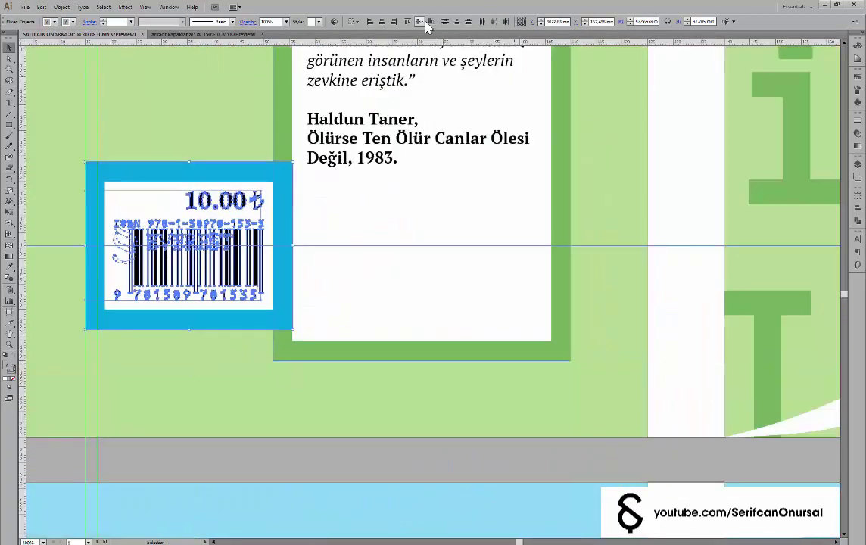
Fill the EVEREST and barcode backing rectangles with green instead of blue
{"action": "left_click", "coordinate": [258, 132]}
{"action": "left_click", "coordinate": [54, 22]}
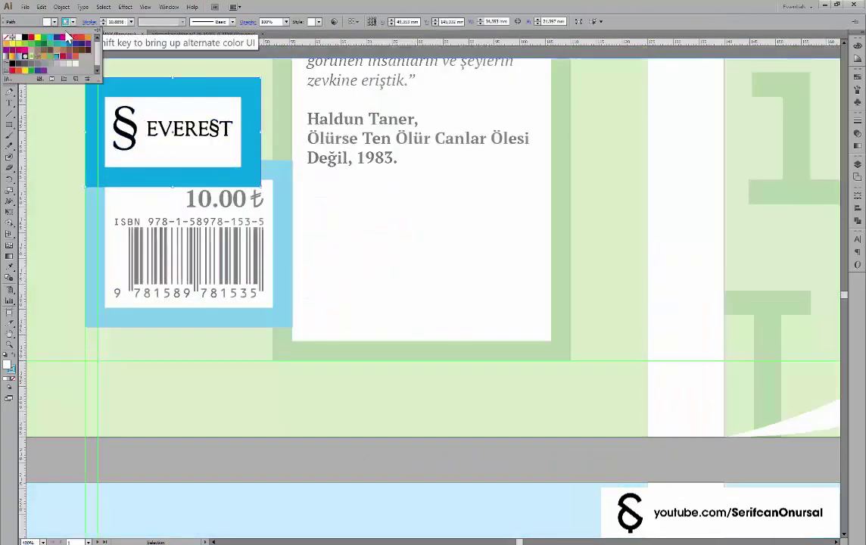
{"action": "left_click", "coordinate": [47, 56]}
{"action": "left_click", "coordinate": [285, 241]}
{"action": "left_click", "coordinate": [55, 22]}
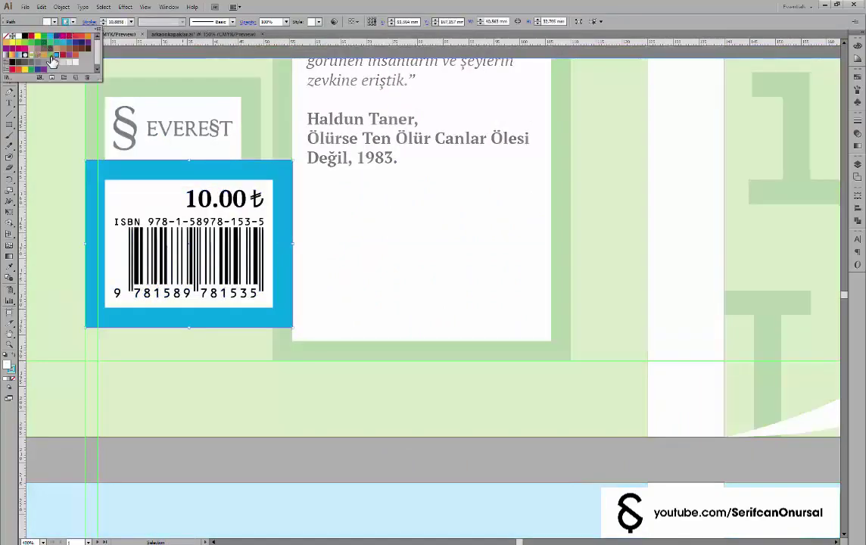
{"action": "left_click", "coordinate": [47, 55]}
{"action": "left_click", "coordinate": [243, 185]}
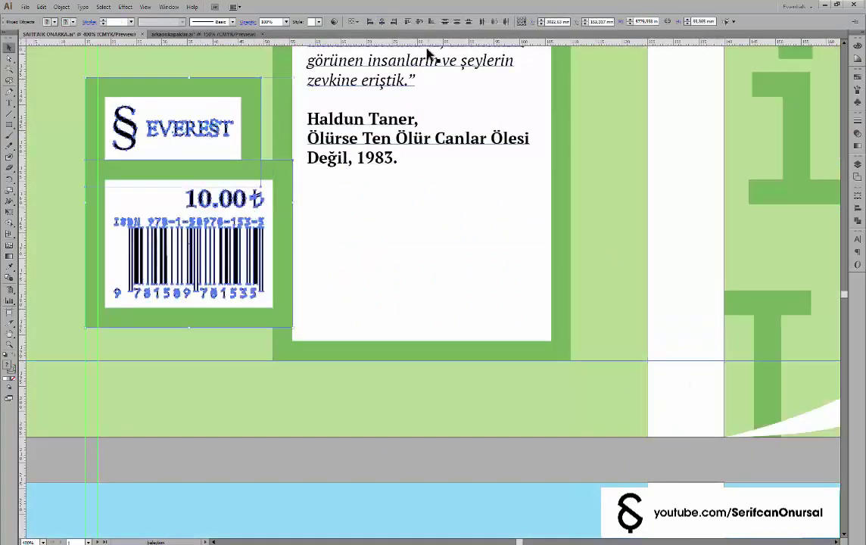
{"action": "left_click", "coordinate": [464, 474]}
{"action": "scroll", "coordinate": [472, 371], "scroll_direction": "down", "scroll_amount": 3}
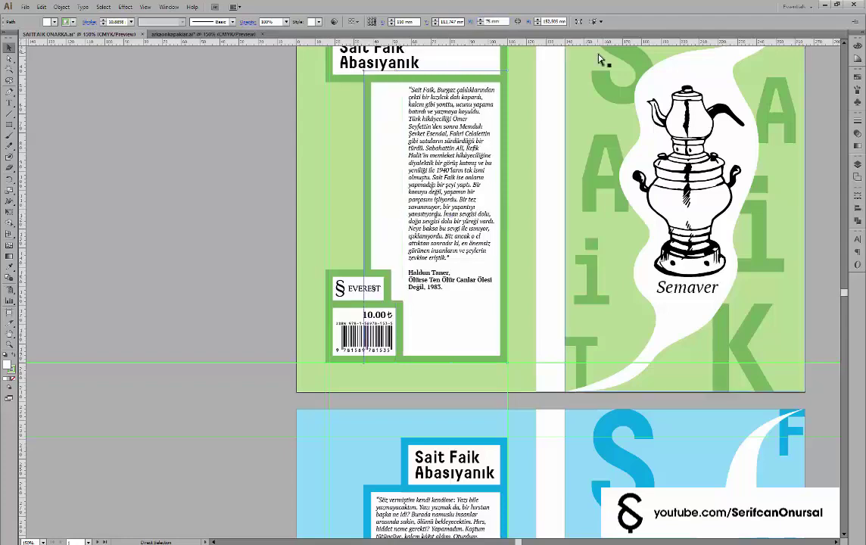
Reposition the green cover's quote text frame
{"action": "scroll", "coordinate": [454, 151], "scroll_direction": "up", "scroll_amount": 2}
{"action": "left_click_drag", "start_coordinate": [397, 306], "coordinate": [364, 248]}
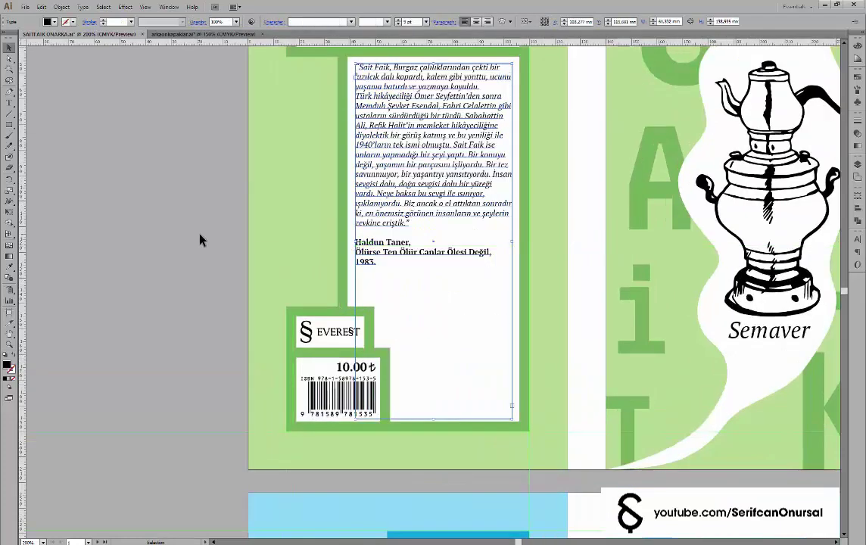
{"action": "scroll", "coordinate": [451, 256], "scroll_direction": "down", "scroll_amount": 3}
{"action": "scroll", "coordinate": [481, 350], "scroll_direction": "up", "scroll_amount": 2}
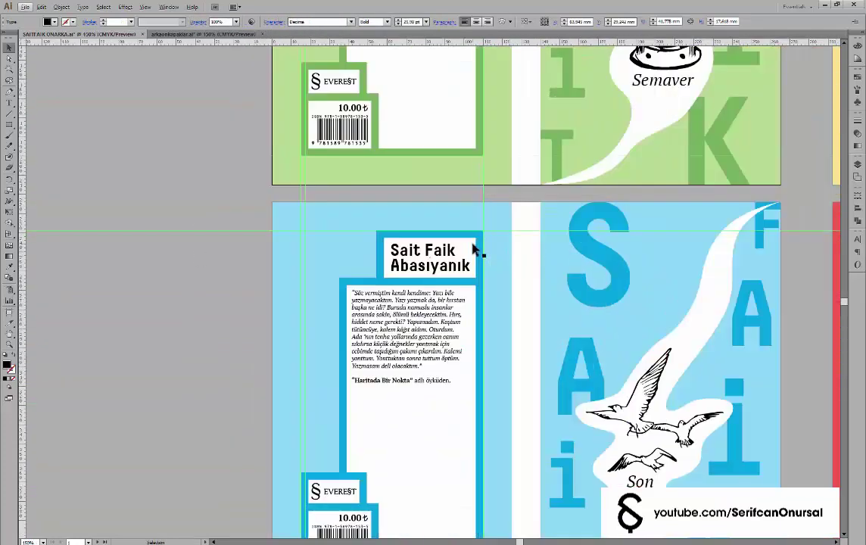
{"action": "scroll", "coordinate": [457, 141], "scroll_direction": "up", "scroll_amount": 2}
{"action": "scroll", "coordinate": [443, 176], "scroll_direction": "up", "scroll_amount": 8}
Narrow the green title frame to 55 mm and move it right over the text column
{"action": "left_click", "coordinate": [443, 176]}
{"action": "scroll", "coordinate": [435, 197], "scroll_direction": "up", "scroll_amount": 2}
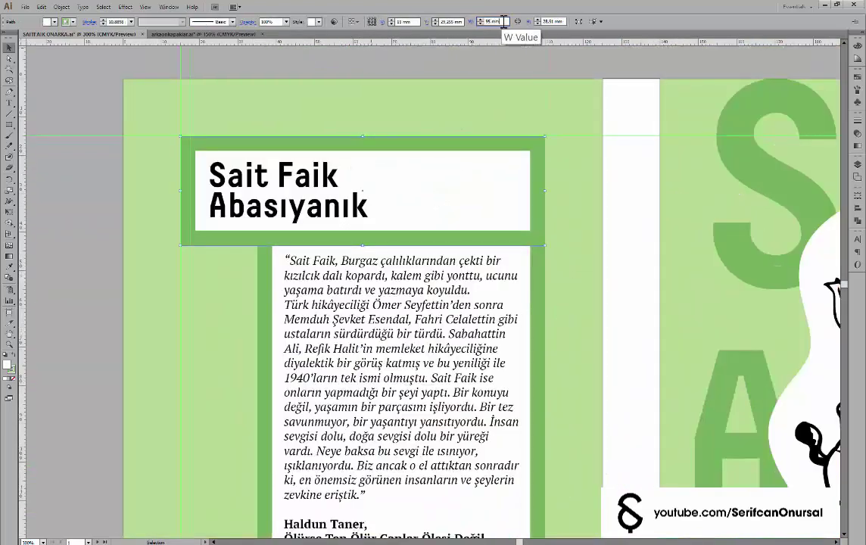
{"action": "key", "text": "Return"}
{"action": "left_click", "coordinate": [333, 190], "text": "shift"}
{"action": "left_click_drag", "start_coordinate": [391, 220], "coordinate": [543, 224]}
{"action": "scroll", "coordinate": [343, 236], "scroll_direction": "down", "scroll_amount": 2}
{"action": "scroll", "coordinate": [418, 248], "scroll_direction": "down", "scroll_amount": 5}
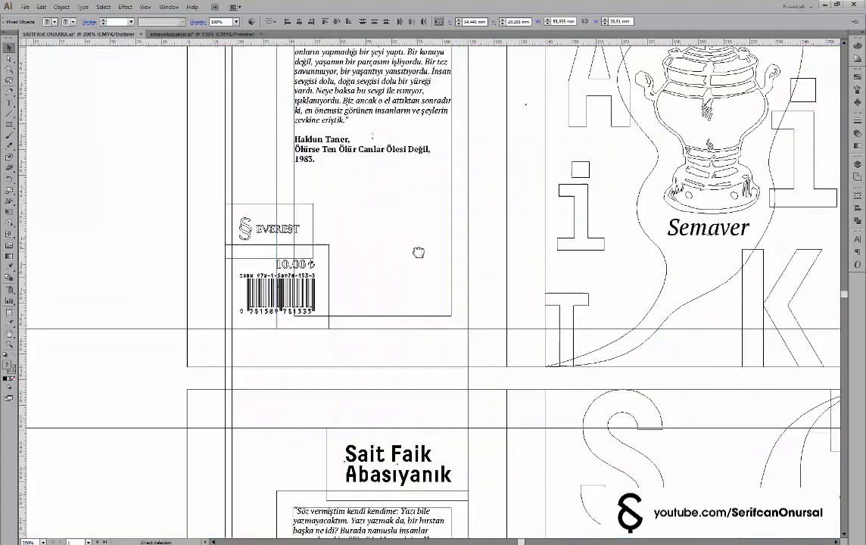
{"action": "scroll", "coordinate": [412, 201], "scroll_direction": "up", "scroll_amount": 5}
Check the stacking-order options and reselect the green quote frame
{"action": "right_click", "coordinate": [280, 326]}
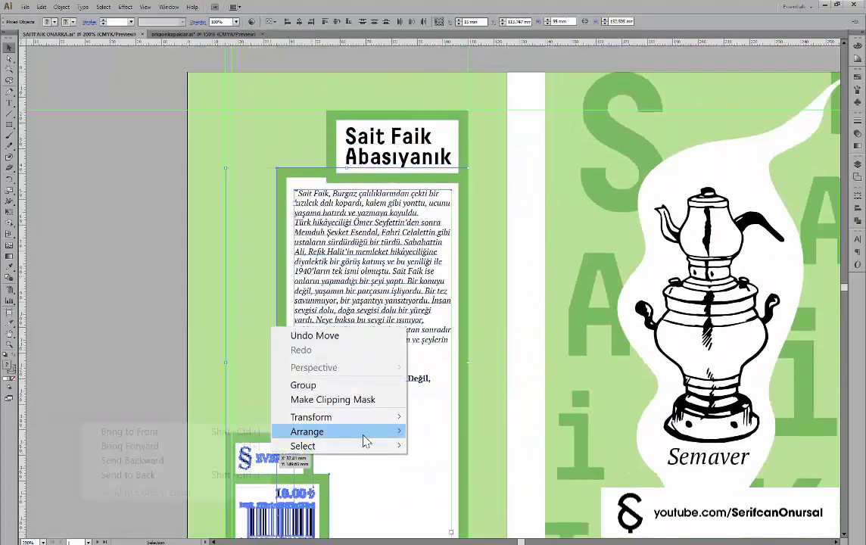
{"action": "key", "text": "Escape"}
{"action": "scroll", "coordinate": [379, 201], "scroll_direction": "up", "scroll_amount": 1}
{"action": "left_click", "coordinate": [379, 201]}
{"action": "scroll", "coordinate": [379, 201], "scroll_direction": "down", "scroll_amount": 2}
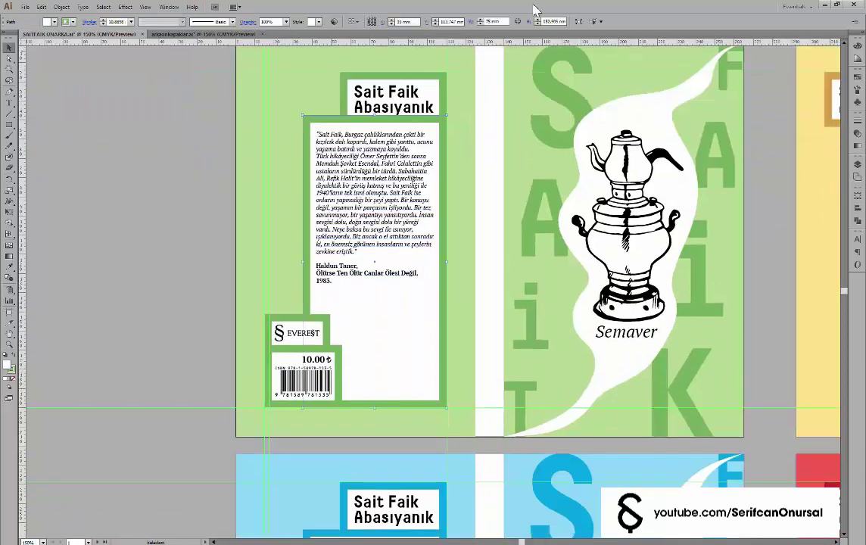
{"action": "scroll", "coordinate": [163, 297], "scroll_direction": "down", "scroll_amount": 2}
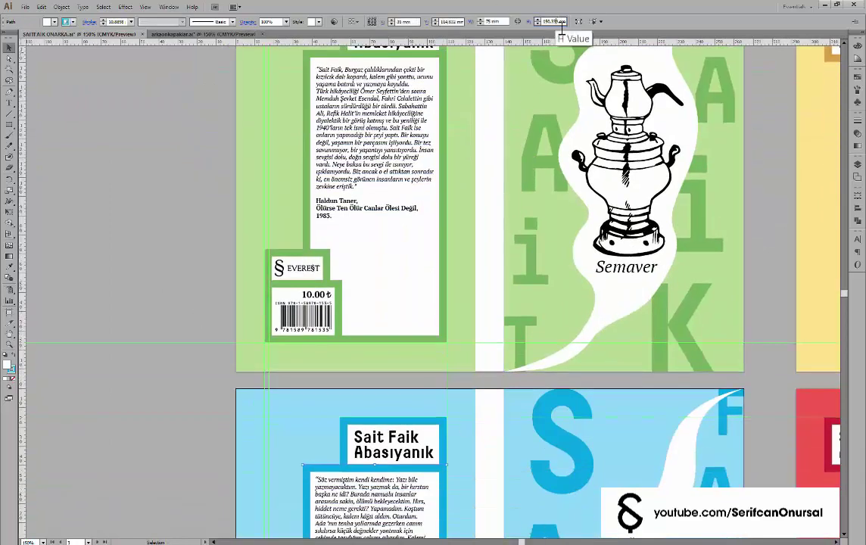
{"action": "scroll", "coordinate": [444, 199], "scroll_direction": "up", "scroll_amount": 2}
{"action": "left_click", "coordinate": [444, 199]}
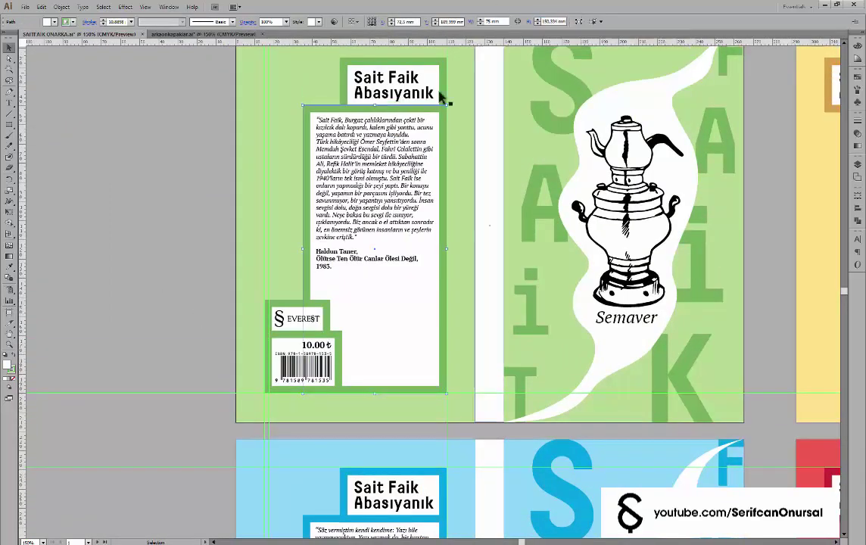
Deselect and pan until the green and yellow covers are both visible
{"action": "left_click", "coordinate": [228, 209]}
{"action": "scroll", "coordinate": [228, 209], "scroll_direction": "up", "scroll_amount": 1}
{"action": "scroll", "coordinate": [240, 266], "scroll_direction": "down", "scroll_amount": 2}
{"action": "left_click_drag", "start_coordinate": [627, 285], "coordinate": [565, 285]}
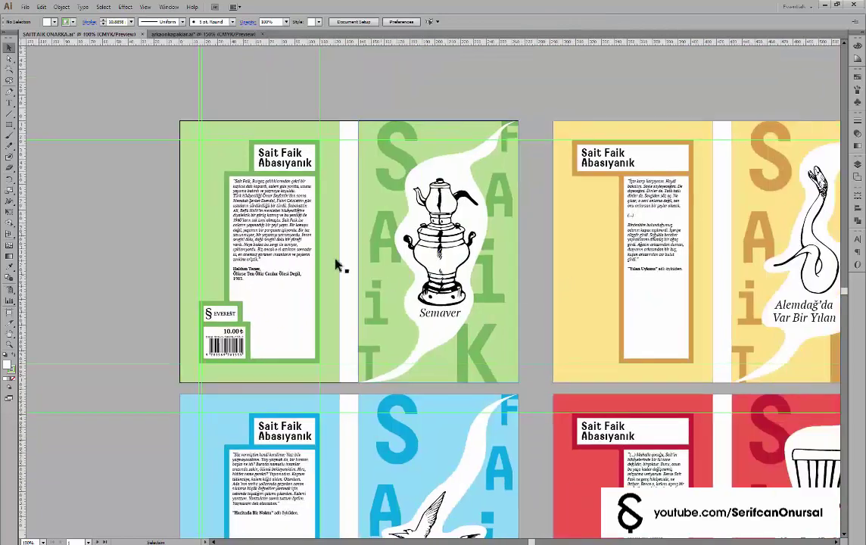
Delete the yellow cover's title text and set its quote text aside
{"action": "left_click", "coordinate": [623, 159]}
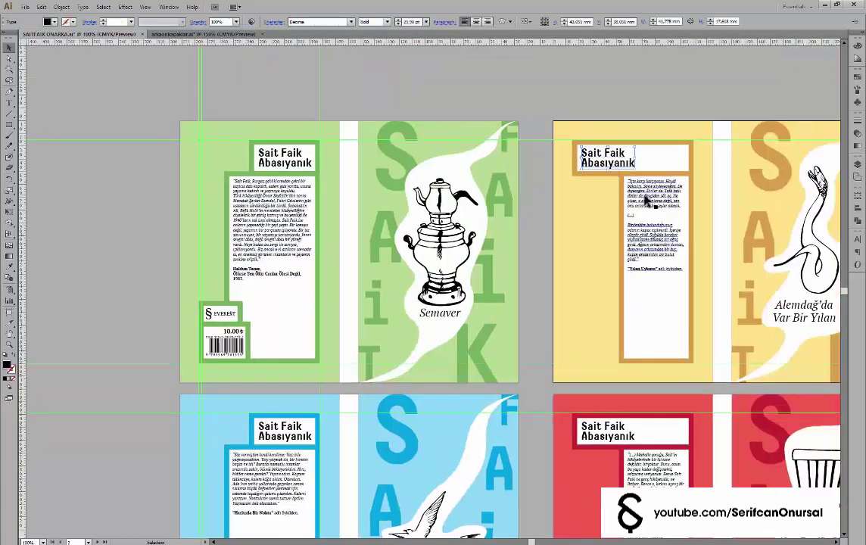
{"action": "key", "text": "Delete"}
{"action": "left_click", "coordinate": [648, 228]}
{"action": "key", "text": "Delete"}
{"action": "key", "text": "ctrl+z"}
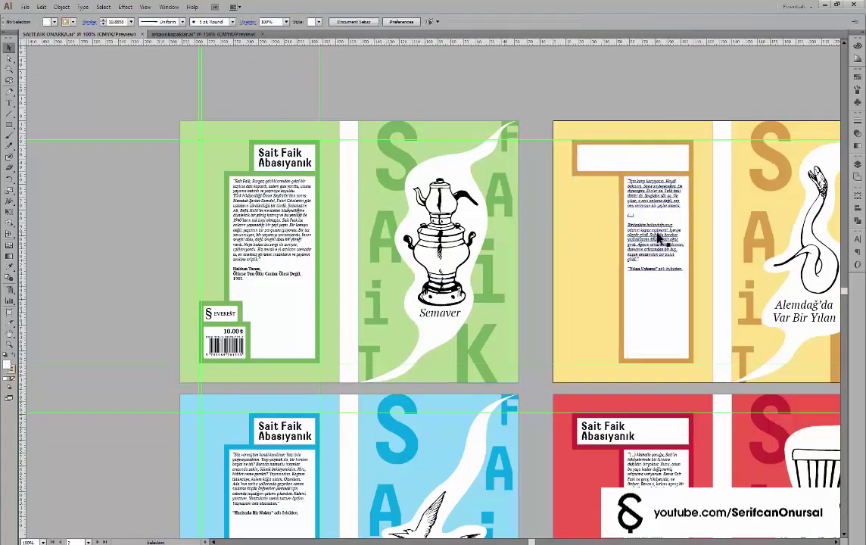
{"action": "key", "text": "ctrl+z"}
In outline view, delete the yellow cover's remaining back frames
{"action": "key", "text": "ctrl+y"}
{"action": "left_click", "coordinate": [627, 203]}
{"action": "key", "text": "Delete"}
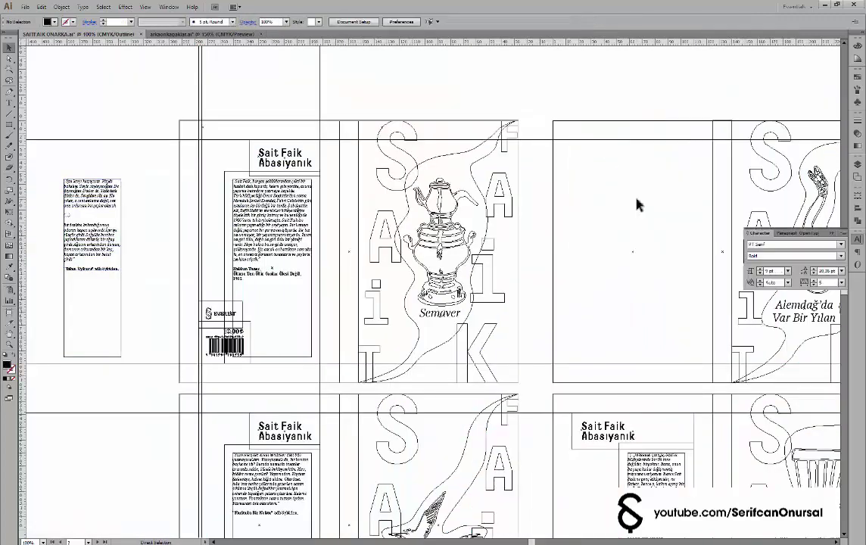
{"action": "key", "text": "ctrl+y"}
{"action": "key", "text": "ctrl+y"}
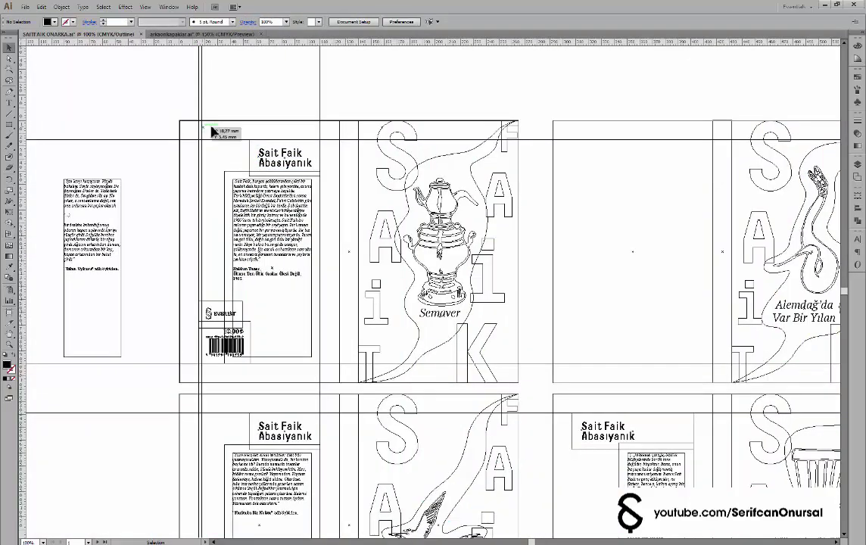
Inspect the green back cover's quote panel in outline and colour views
{"action": "key", "text": "ctrl+y"}
{"action": "key", "text": "ctrl+y"}
{"action": "key", "text": "ctrl+plus"}
{"action": "key", "text": "ctrl+y"}
{"action": "key", "text": "ctrl+y"}
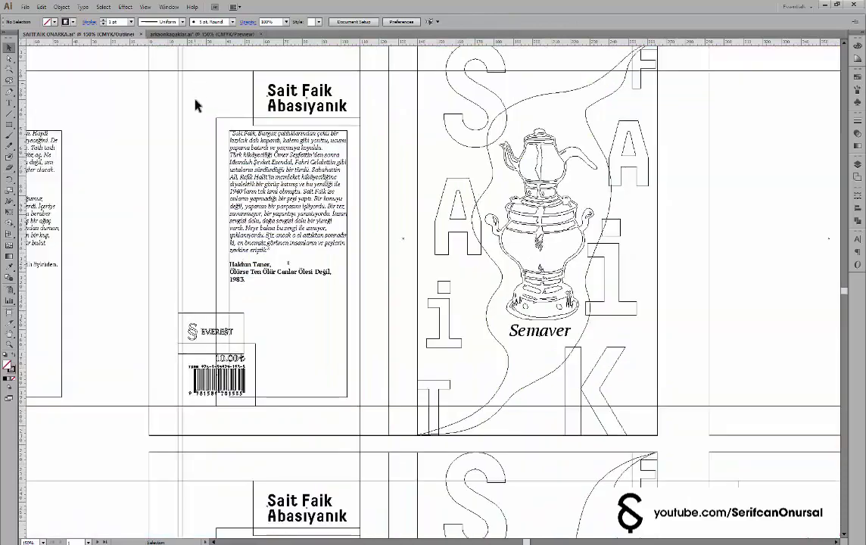
{"action": "key", "text": "ctrl+plus"}
{"action": "key", "text": "ctrl+y"}
{"action": "key", "text": "ctrl+y"}
{"action": "key", "text": "ctrl+minus"}
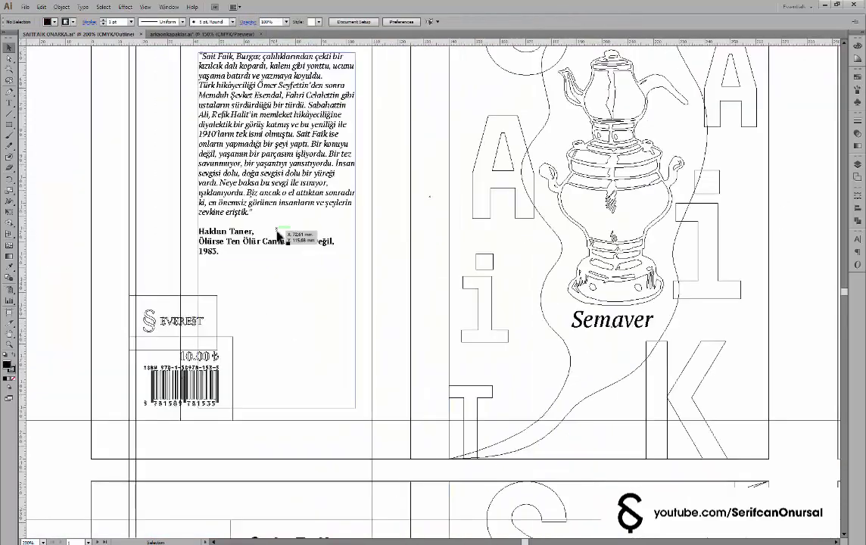
{"action": "left_click", "coordinate": [278, 236]}
{"action": "key", "text": "ctrl+shift+a"}
{"action": "key", "text": "ctrl+minus"}
{"action": "key", "text": "ctrl+minus"}
{"action": "key", "text": "ctrl+minus"}
{"action": "key", "text": "ctrl+y"}
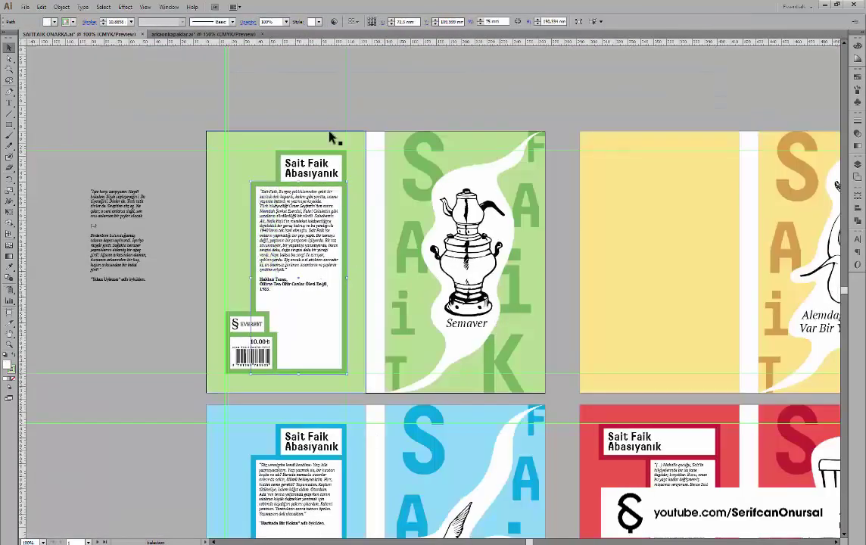
{"action": "key", "text": "ctrl+y"}
{"action": "key", "text": "ctrl+plus"}
{"action": "key", "text": "ctrl+plus"}
{"action": "key", "text": "ctrl+y"}
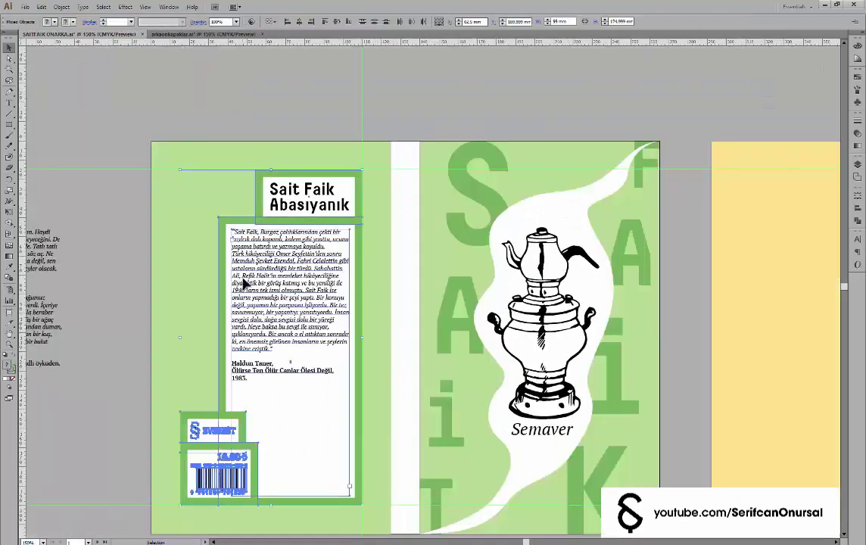
Copy the green back-cover group onto the yellow page
{"action": "scroll", "coordinate": [248, 280], "scroll_direction": "right", "scroll_amount": 5}
{"action": "left_click_drag", "start_coordinate": [163, 288], "coordinate": [728, 289]}
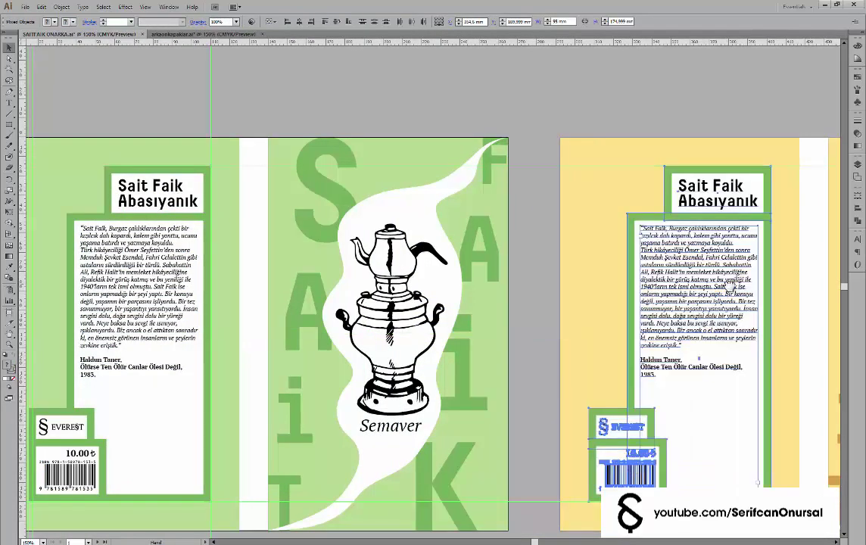
{"action": "scroll", "coordinate": [536, 104], "scroll_direction": "right", "scroll_amount": 5}
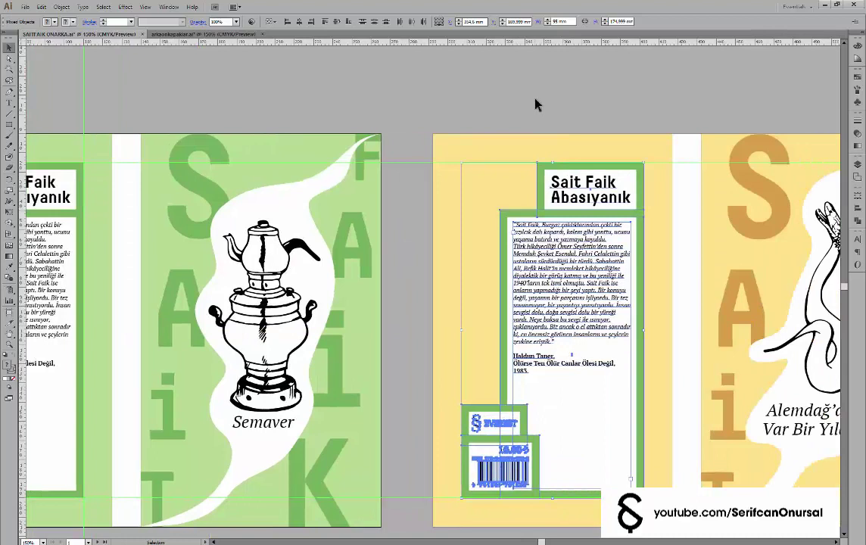
Draw an exact 15 mm square with no outline
{"action": "key", "text": "ctrl+shift+a"}
{"action": "key", "text": "m"}
{"action": "left_click", "coordinate": [589, 154]}
{"action": "type", "text": "15"}
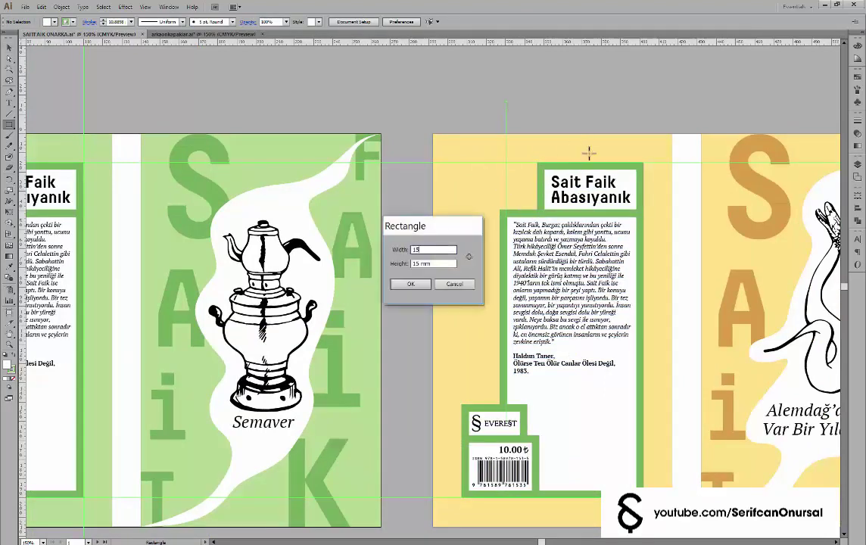
{"action": "key", "text": "Return"}
{"action": "left_click", "coordinate": [69, 21]}
{"action": "left_click", "coordinate": [5, 23]}
Align the copied back panel on the yellow cover; turn quote and title borders tan
{"action": "key", "text": "v"}
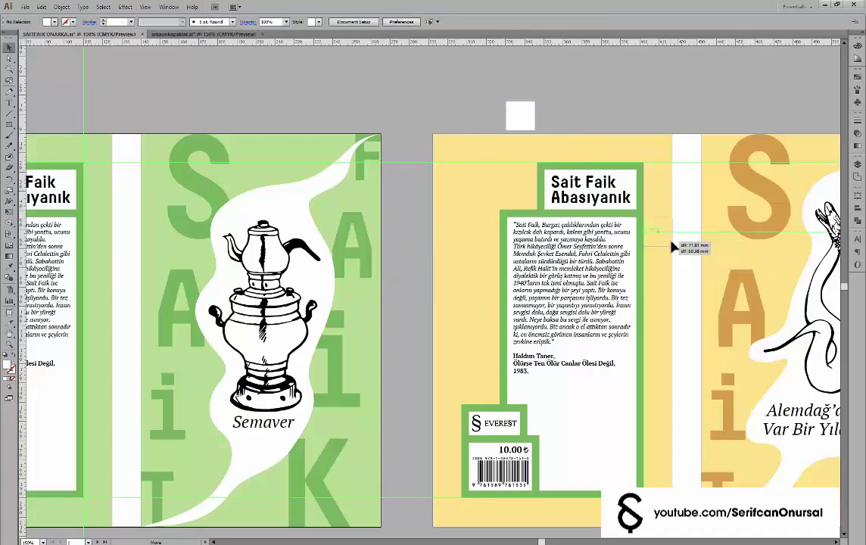
{"action": "left_click_drag", "start_coordinate": [674, 246], "coordinate": [584, 318]}
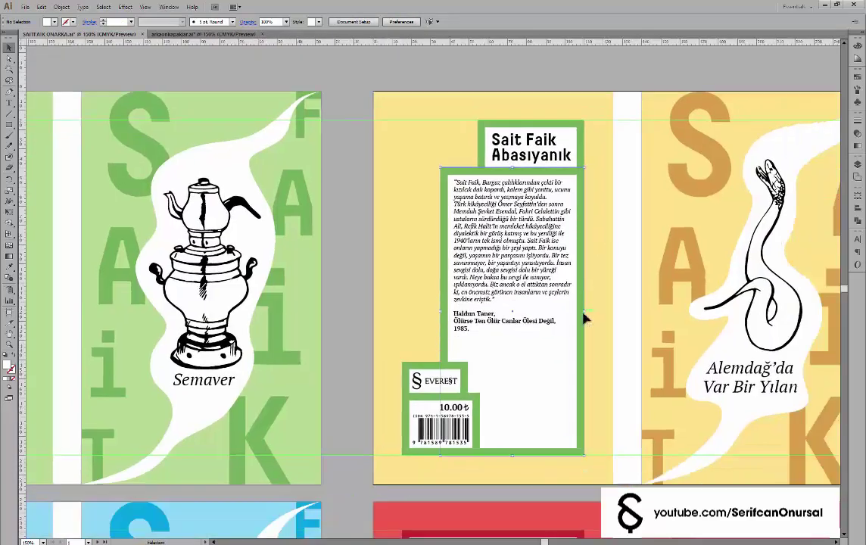
{"action": "double_click", "coordinate": [584, 319]}
{"action": "left_click", "coordinate": [51, 21]}
{"action": "double_click", "coordinate": [227, 101]}
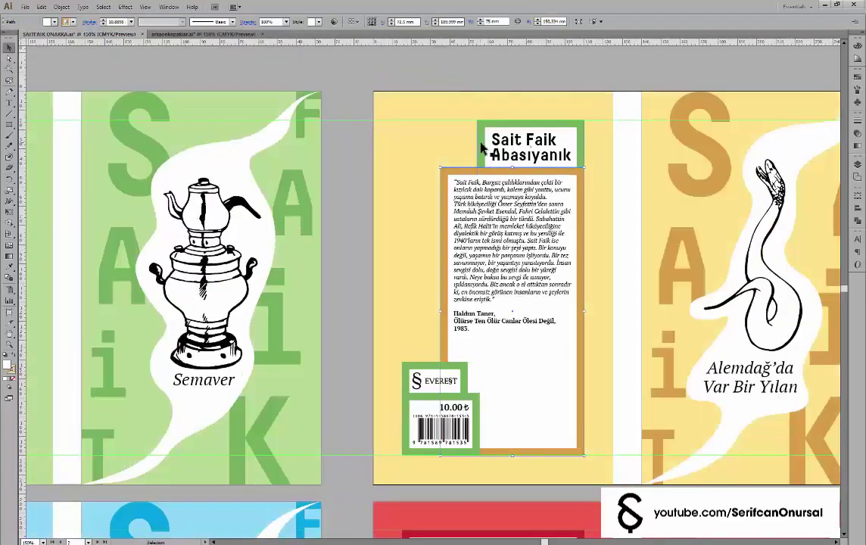
{"action": "double_click", "coordinate": [530, 144]}
{"action": "left_click", "coordinate": [70, 21]}
{"action": "double_click", "coordinate": [477, 379]}
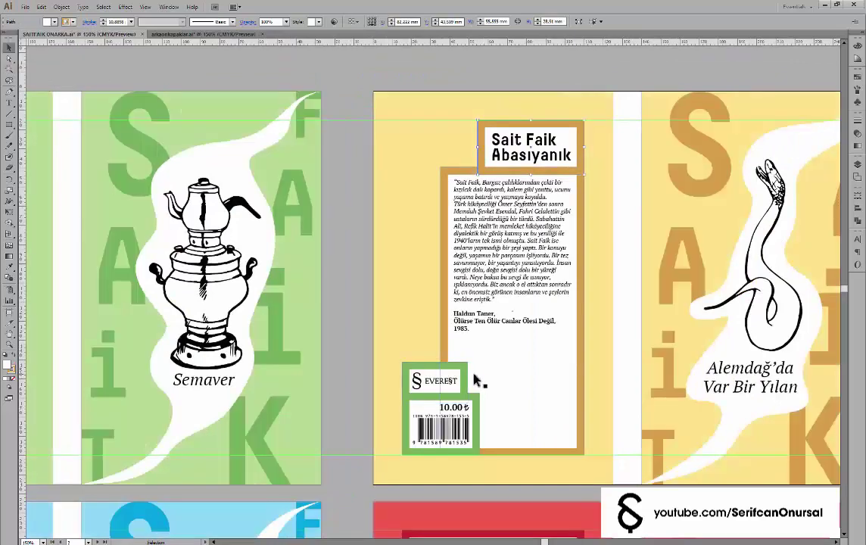
Turn the EVEREST logo box and barcode box borders tan
{"action": "double_click", "coordinate": [435, 381]}
{"action": "left_click", "coordinate": [70, 22]}
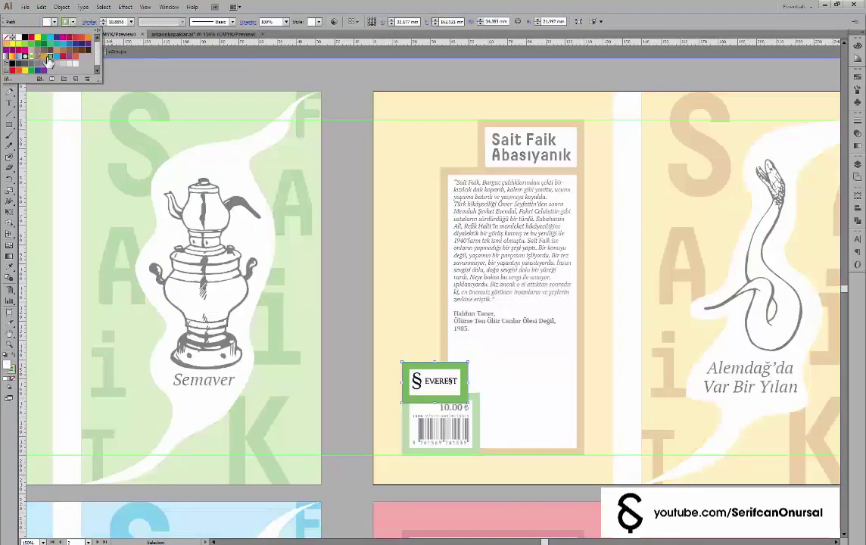
{"action": "left_click", "coordinate": [48, 59]}
{"action": "double_click", "coordinate": [483, 421]}
{"action": "left_click", "coordinate": [69, 21]}
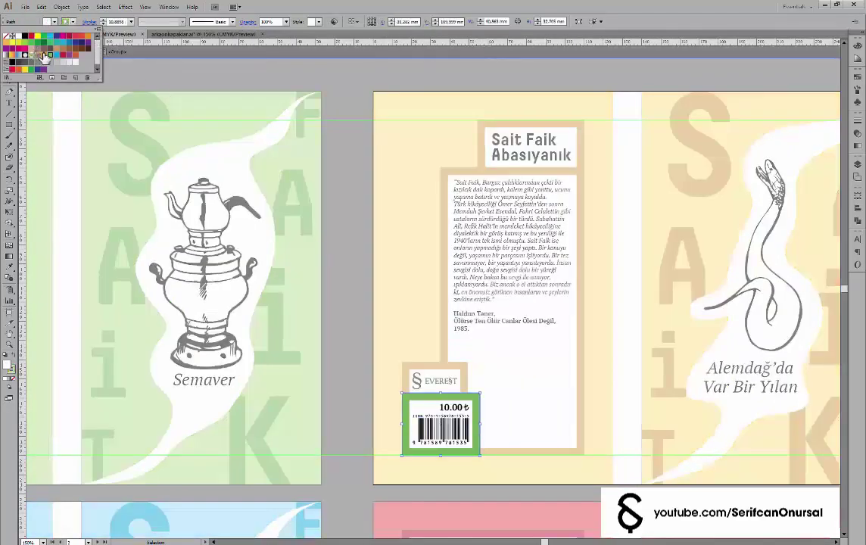
{"action": "left_click", "coordinate": [48, 59]}
{"action": "double_click", "coordinate": [352, 316]}
Place the set-aside yellow quote text into the copied quote panel
{"action": "key", "text": "ctrl+minus"}
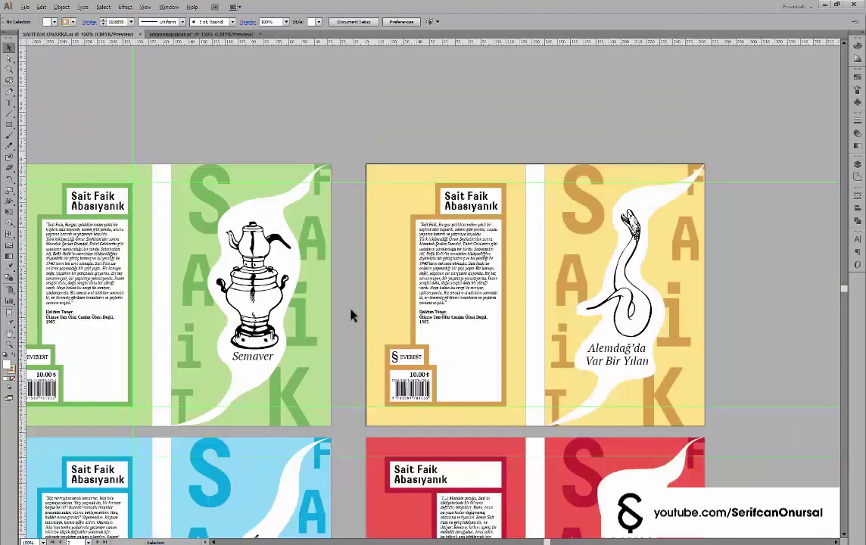
{"action": "left_click_drag", "start_coordinate": [586, 76], "coordinate": [533, 240]}
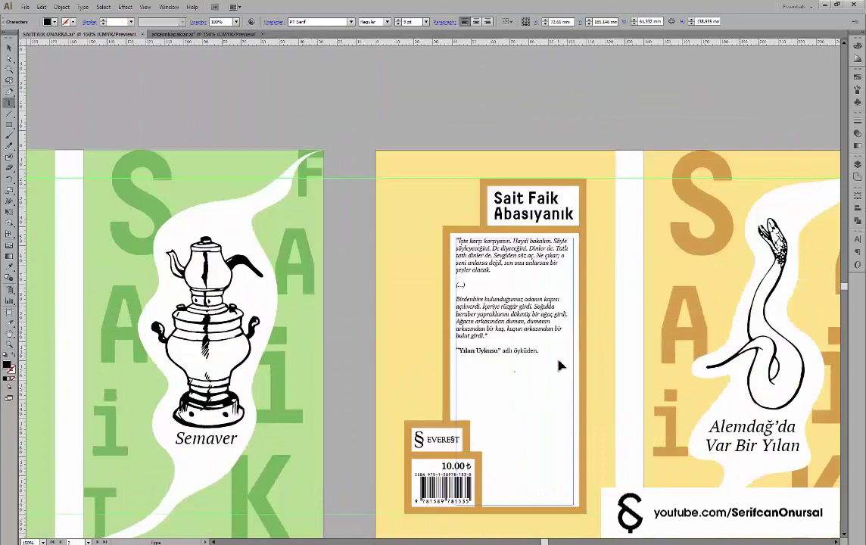
{"action": "key", "text": "Escape"}
{"action": "left_click", "coordinate": [522, 125]}
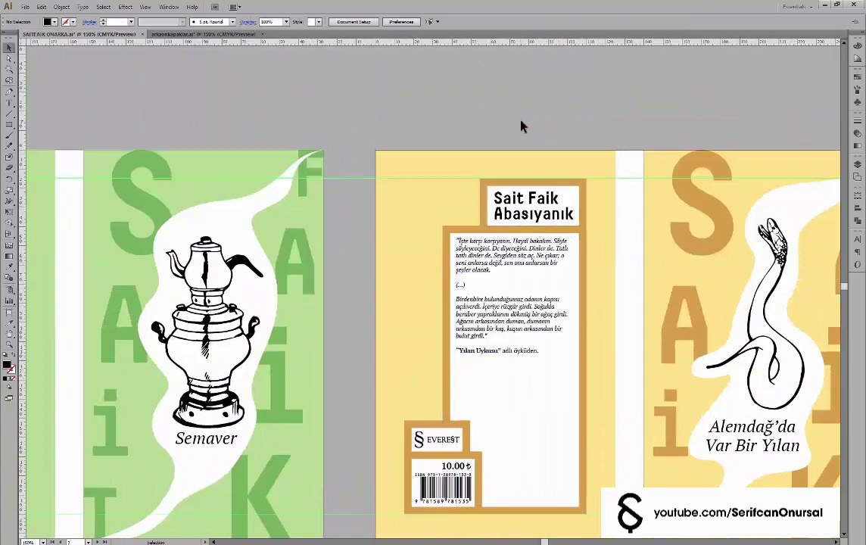
Delete the red cover's title and quote group
{"action": "scroll", "coordinate": [508, 106], "scroll_direction": "down", "scroll_amount": 1}
{"action": "scroll", "coordinate": [499, 85], "scroll_direction": "down", "scroll_amount": 1}
{"action": "scroll", "coordinate": [526, 318], "scroll_direction": "down", "scroll_amount": 1}
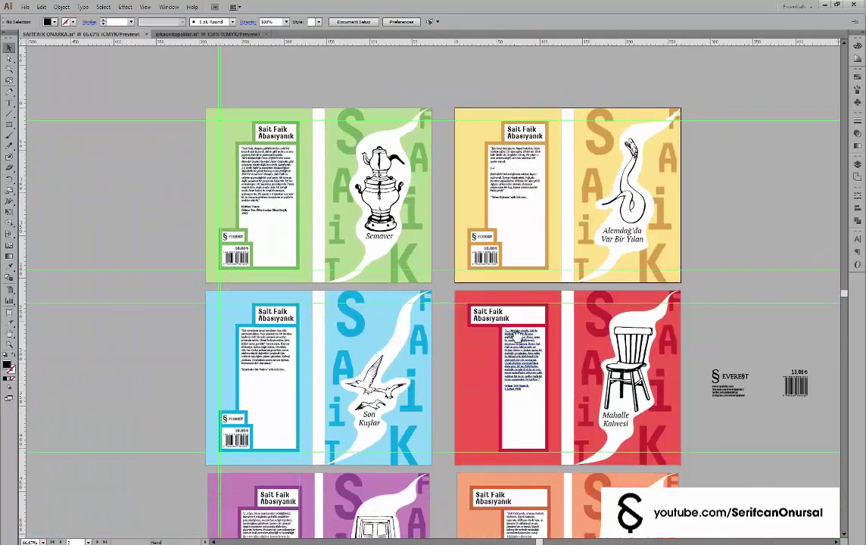
{"action": "scroll", "coordinate": [515, 303], "scroll_direction": "down", "scroll_amount": 1}
{"action": "scroll", "coordinate": [508, 290], "scroll_direction": "up", "scroll_amount": 2}
{"action": "left_click", "coordinate": [544, 456]}
{"action": "key", "text": "Delete"}
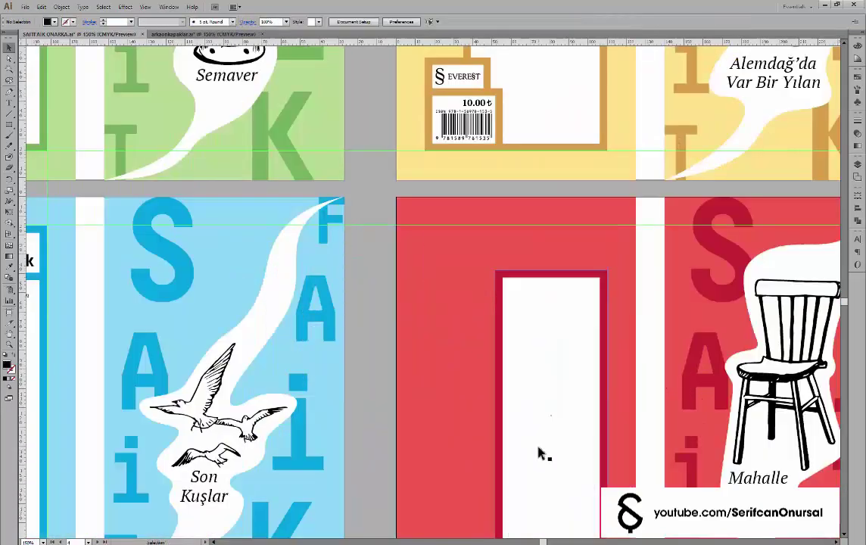
{"action": "scroll", "coordinate": [545, 423], "scroll_direction": "down", "scroll_amount": 2}
{"action": "scroll", "coordinate": [523, 303], "scroll_direction": "up", "scroll_amount": 1}
Check the red cover in outline view and clear the selection
{"action": "key", "text": "ctrl+y"}
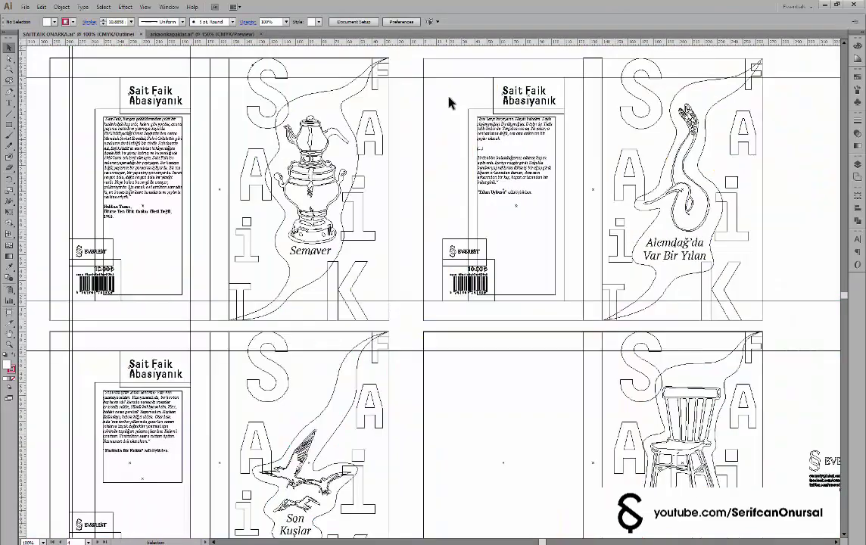
{"action": "key", "text": "ctrl+y"}
{"action": "scroll", "coordinate": [546, 166], "scroll_direction": "down", "scroll_amount": 1}
{"action": "left_click_drag", "start_coordinate": [537, 217], "coordinate": [535, 485], "text": "alt"}
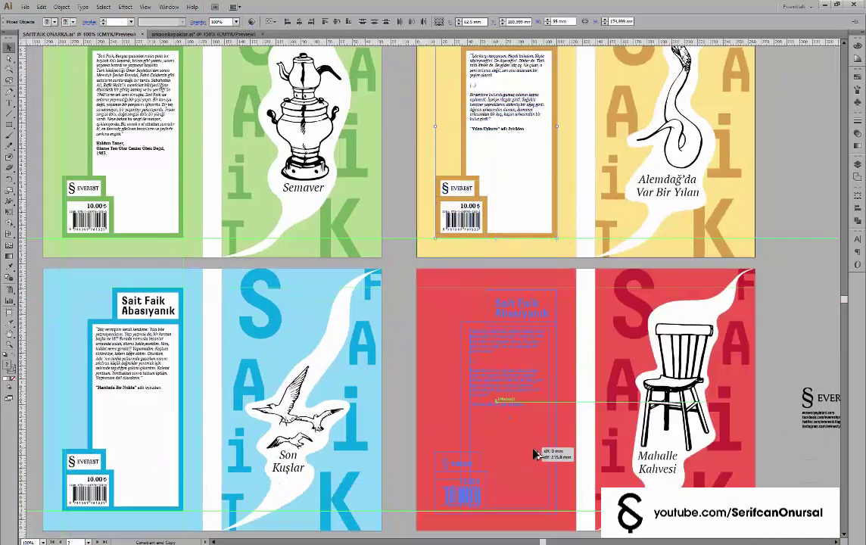
{"action": "scroll", "coordinate": [535, 484], "scroll_direction": "up", "scroll_amount": 3}
{"action": "scroll", "coordinate": [532, 428], "scroll_direction": "up", "scroll_amount": 1}
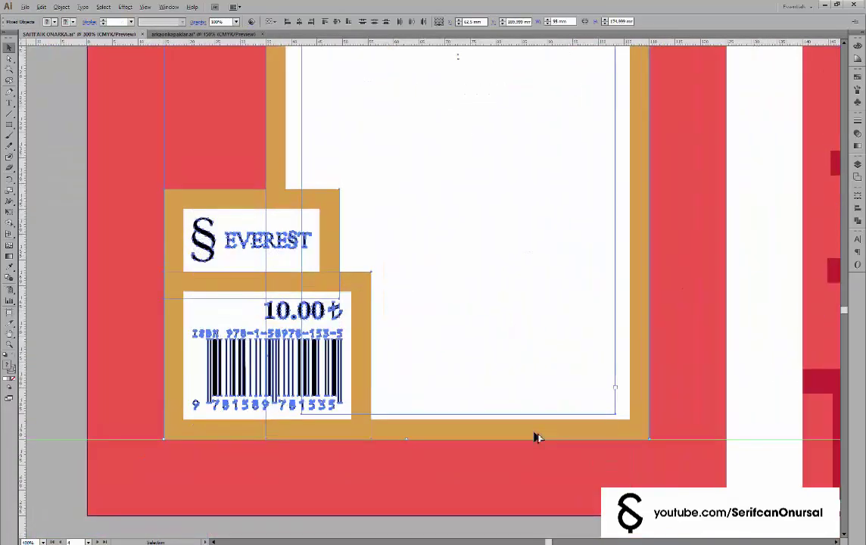
{"action": "scroll", "coordinate": [536, 437], "scroll_direction": "down", "scroll_amount": 2}
{"action": "left_click", "coordinate": [275, 308]}
{"action": "scroll", "coordinate": [433, 356], "scroll_direction": "up", "scroll_amount": 1}
Recolour the red cover's EVEREST logo box border and open the barcode box colours
{"action": "double_click", "coordinate": [430, 380]}
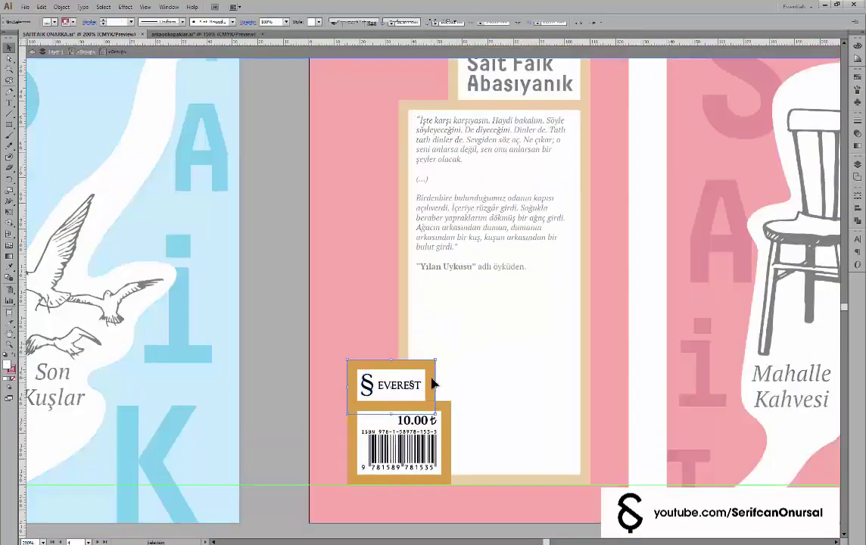
{"action": "left_click", "coordinate": [72, 23]}
{"action": "left_click", "coordinate": [68, 59]}
{"action": "double_click", "coordinate": [451, 441]}
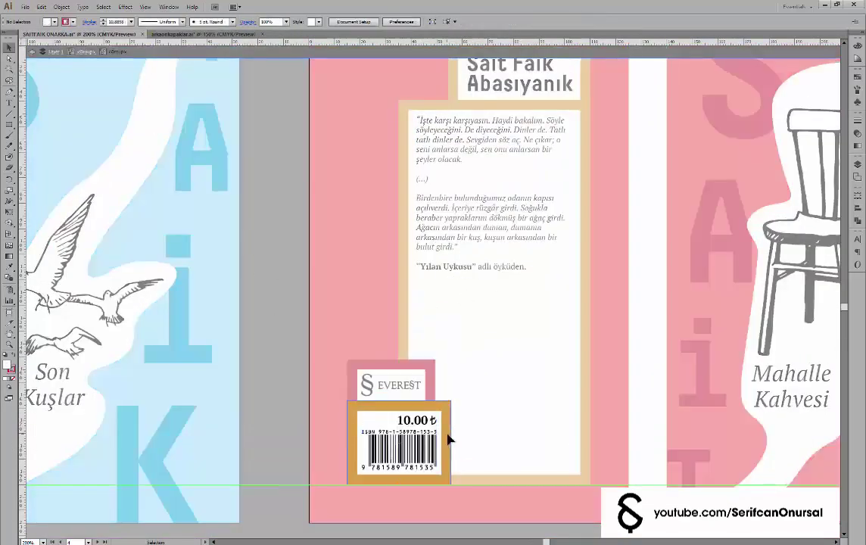
{"action": "left_click", "coordinate": [73, 23]}
{"action": "double_click", "coordinate": [280, 217]}
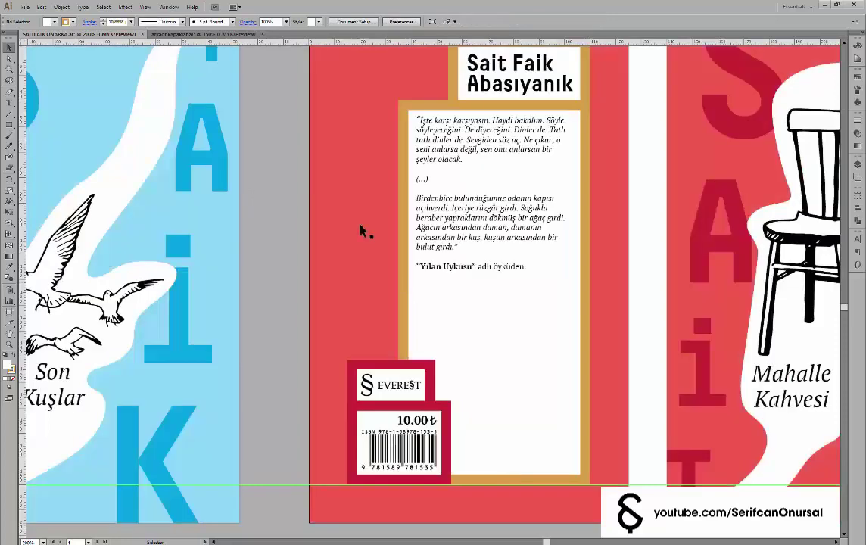
Give the text frame a crimson stroke, zoom out, then undo the change
{"action": "left_click", "coordinate": [73, 22]}
{"action": "left_click", "coordinate": [61, 52]}
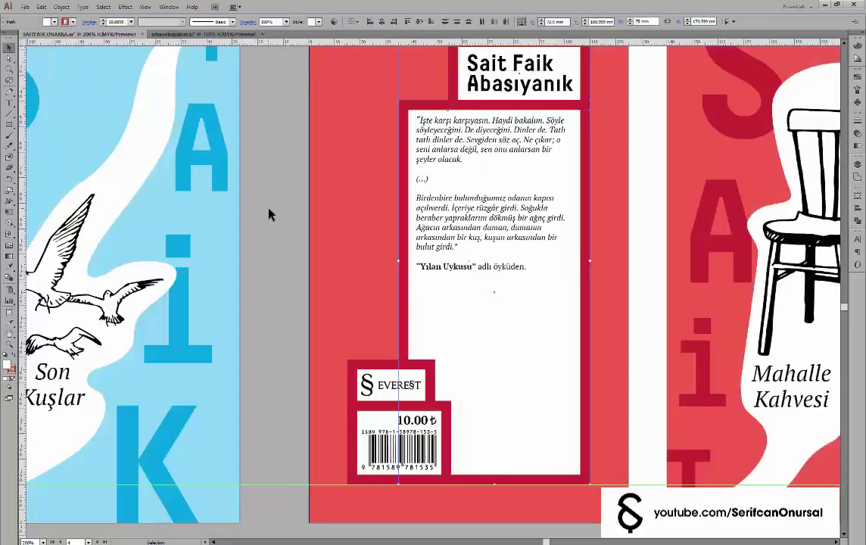
{"action": "key", "text": "ctrl+1"}
{"action": "key", "text": "ctrl+z"}
Undo once more and compare the red back panel in outline and colour views
{"action": "key", "text": "ctrl+z"}
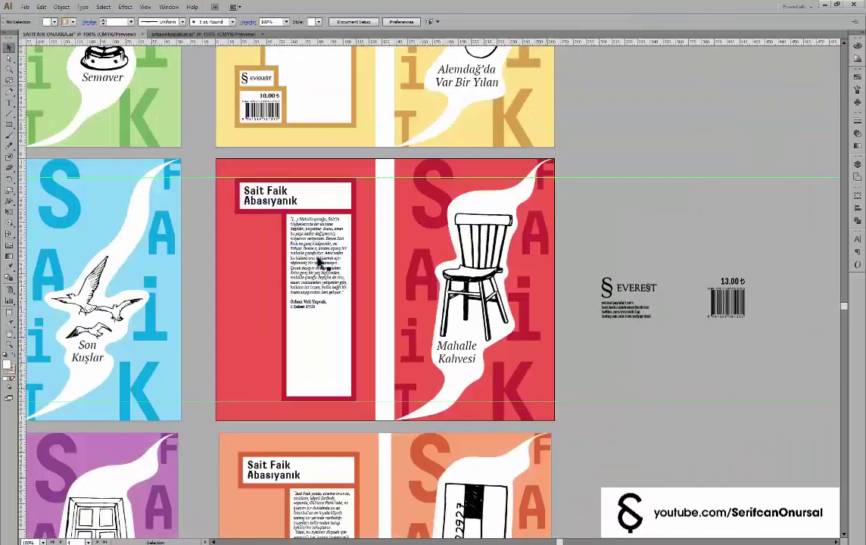
{"action": "key", "text": "ctrl+z"}
{"action": "key", "text": "ctrl+z"}
{"action": "key", "text": "ctrl+y"}
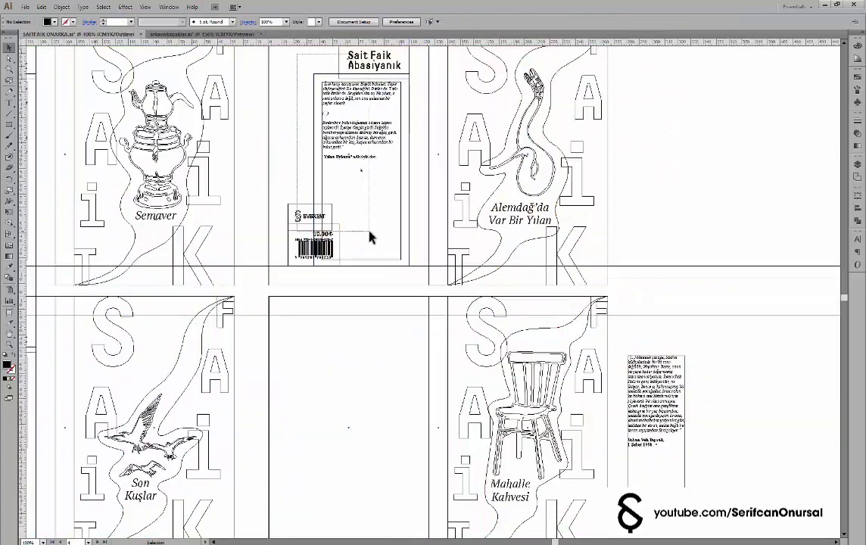
{"action": "key", "text": "ctrl+y"}
{"action": "left_click_drag", "start_coordinate": [369, 237], "coordinate": [290, 164]}
{"action": "scroll", "coordinate": [350, 180], "scroll_direction": "down", "scroll_amount": 1}
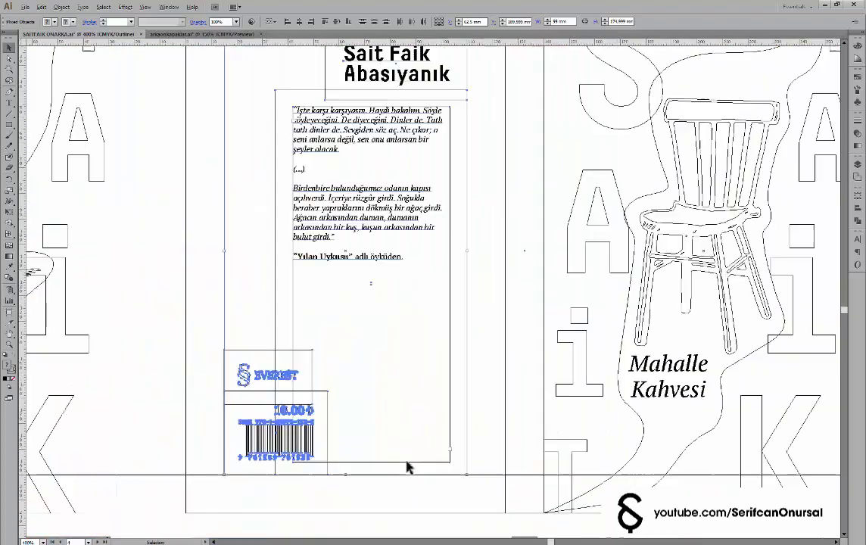
{"action": "key", "text": "ctrl+y"}
Fill the Everest logo box red and the barcode backing crimson
{"action": "double_click", "coordinate": [295, 407]}
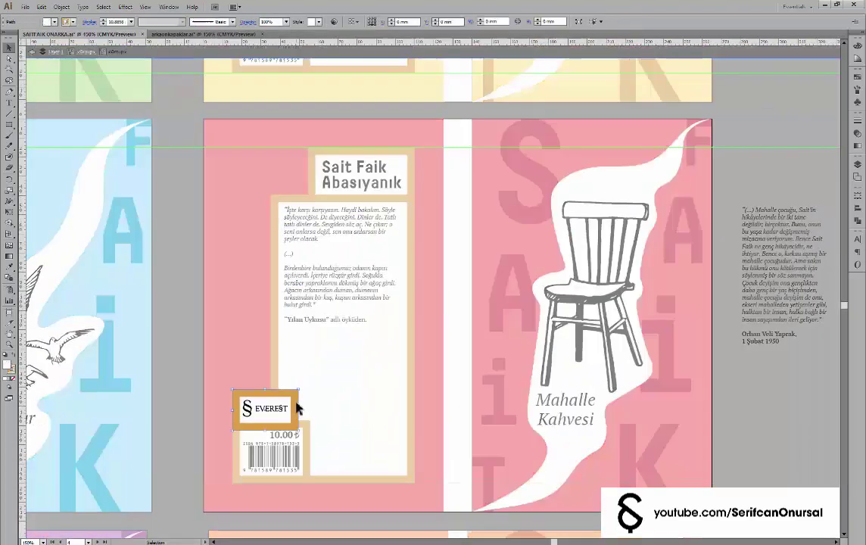
{"action": "left_click", "coordinate": [74, 25]}
{"action": "left_click", "coordinate": [60, 60]}
{"action": "left_click", "coordinate": [308, 449]}
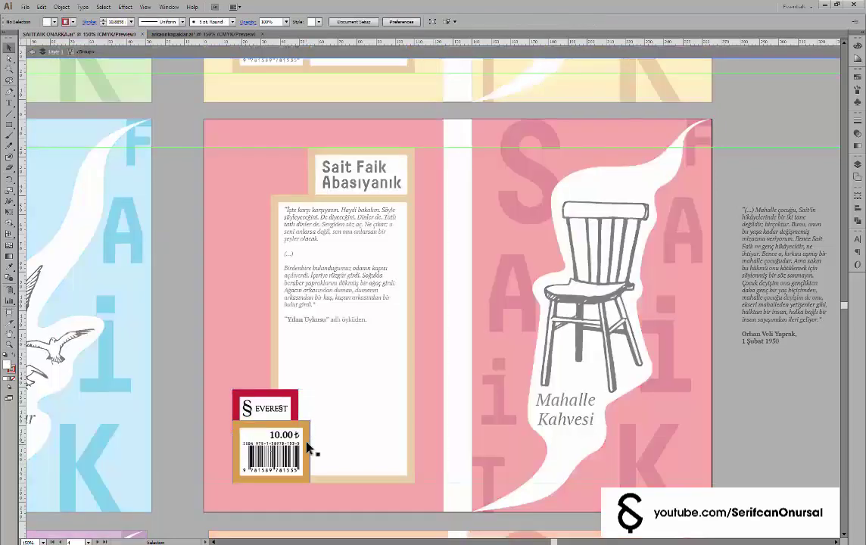
{"action": "double_click", "coordinate": [306, 447]}
{"action": "left_click", "coordinate": [66, 21]}
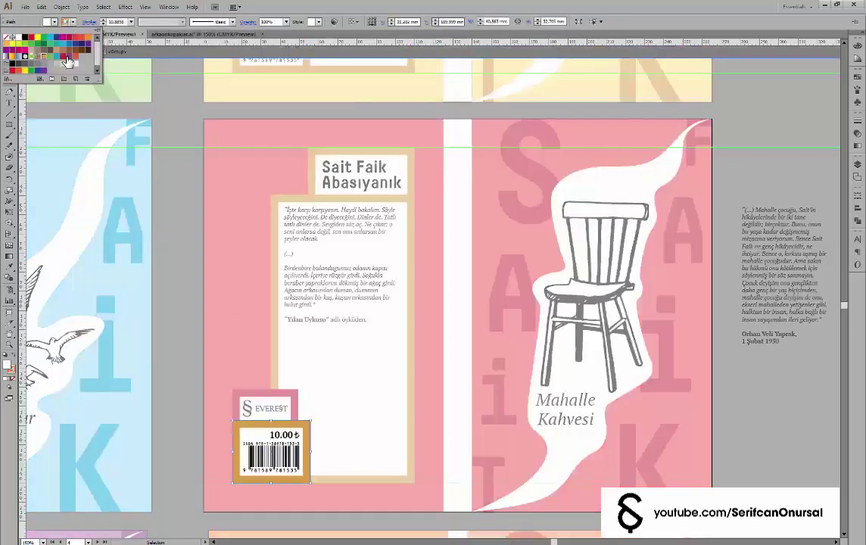
{"action": "double_click", "coordinate": [184, 241]}
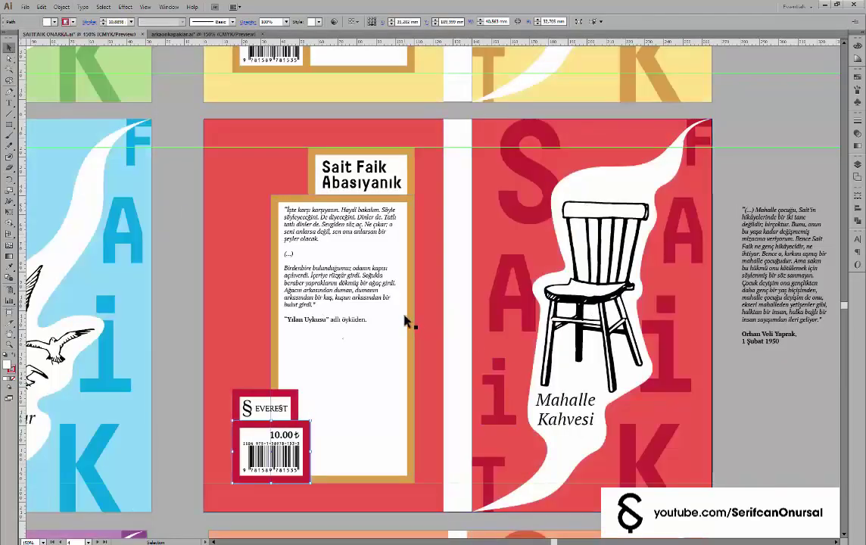
Turn the back text frame and Sait Faik Abasıyanık title box crimson
{"action": "left_click", "coordinate": [73, 22]}
{"action": "left_click", "coordinate": [76, 64]}
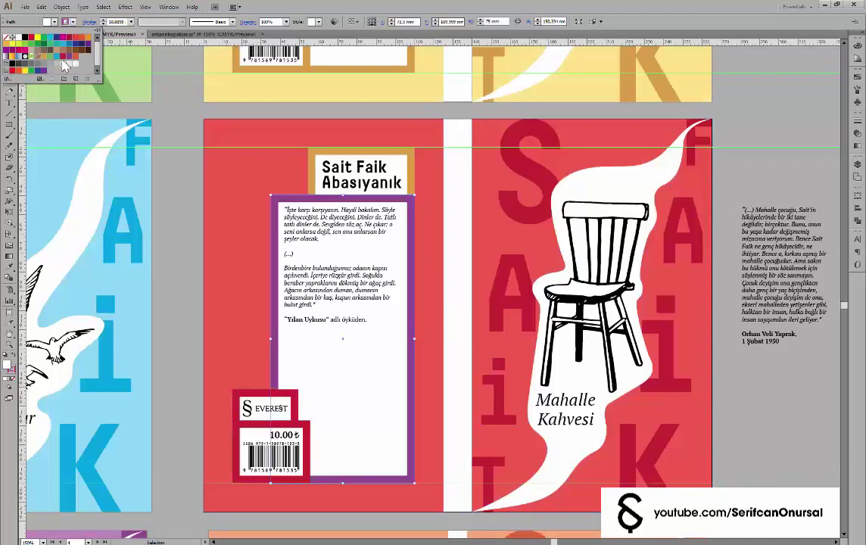
{"action": "left_click", "coordinate": [155, 222]}
{"action": "left_click", "coordinate": [359, 151]}
{"action": "left_click", "coordinate": [53, 21]}
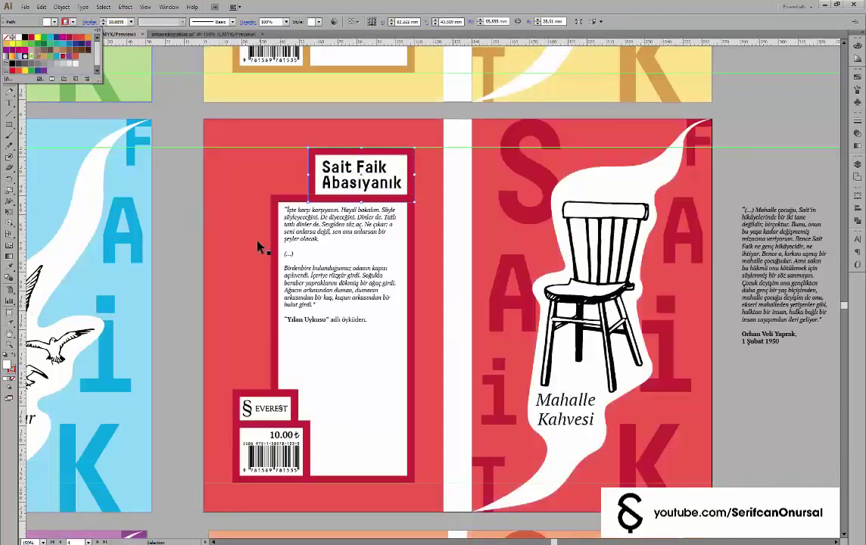
Replace the back-cover box text with the 'Mahalle çocuğu' quote from beside the cover
{"action": "double_click", "coordinate": [780, 288]}
{"action": "key", "text": "ctrl+a"}
{"action": "key", "text": "ctrl+c"}
{"action": "left_click", "coordinate": [348, 284]}
{"action": "key", "text": "ctrl+a"}
{"action": "key", "text": "ctrl+v"}
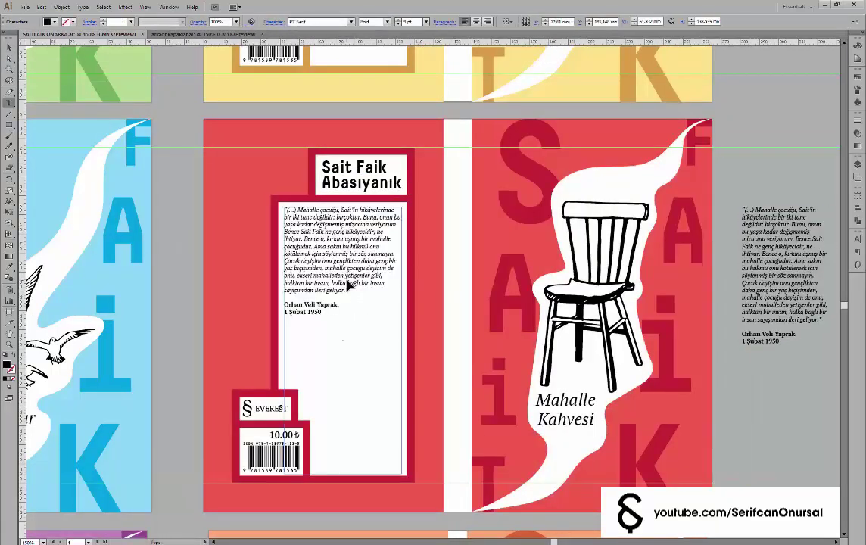
{"action": "key", "text": "ctrl+minus"}
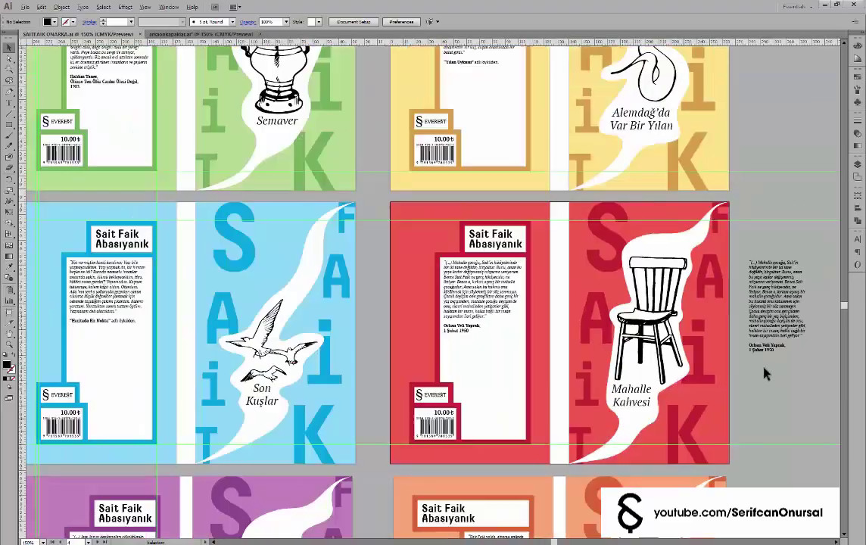
{"action": "mouse_move", "coordinate": [506, 410]}
{"action": "left_mouse_down"}
{"action": "mouse_move", "coordinate": [508, 291]}
{"action": "mouse_move", "coordinate": [533, 279]}
{"action": "left_mouse_up"}
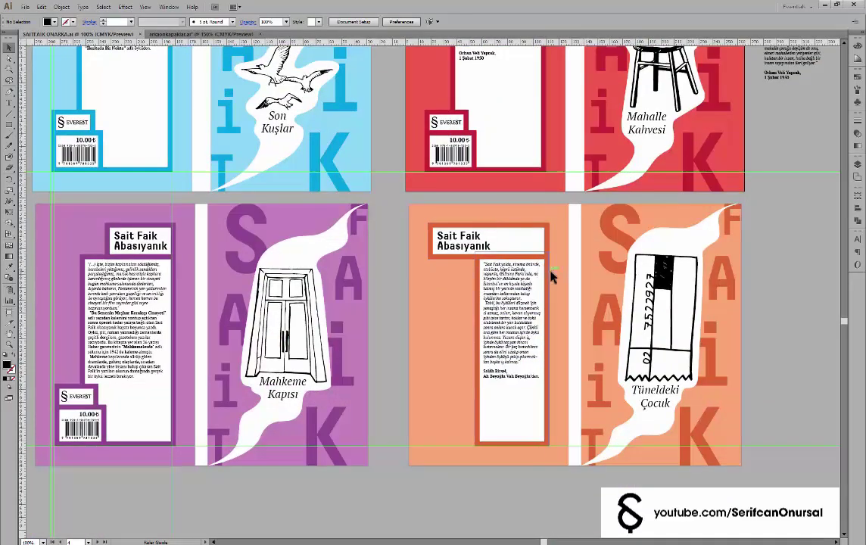
{"action": "left_click", "coordinate": [552, 277]}
{"action": "key", "text": "ctrl+y"}
{"action": "key", "text": "ctrl+y"}
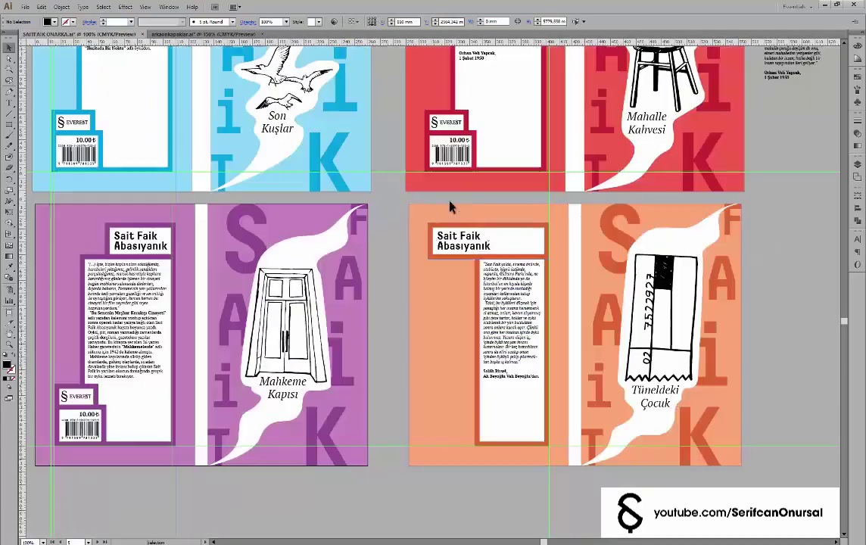
{"action": "key", "text": "ctrl+y"}
{"action": "left_click_drag", "start_coordinate": [380, 246], "coordinate": [411, 284]}
{"action": "key", "text": "Delete"}
{"action": "key", "text": "ctrl+z"}
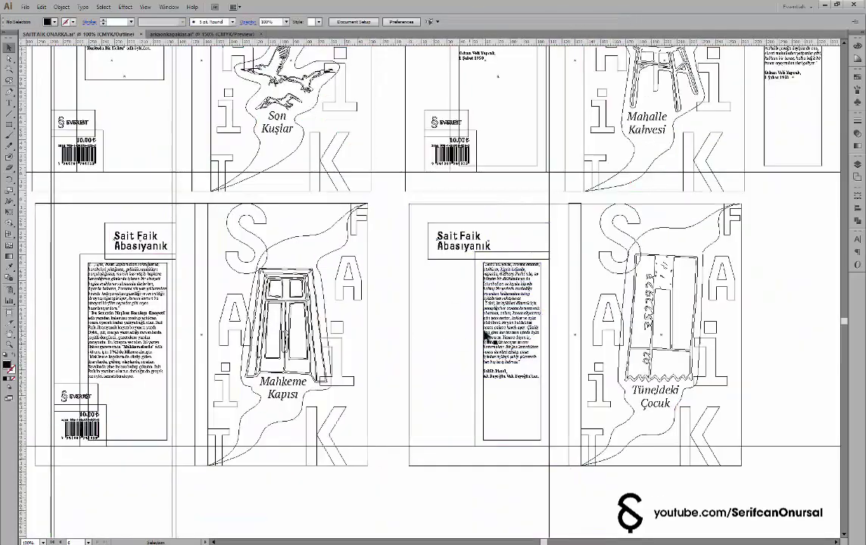
{"action": "left_click_drag", "start_coordinate": [500, 356], "coordinate": [498, 539]}
{"action": "key", "text": "Delete"}
{"action": "scroll", "coordinate": [435, 303], "scroll_direction": "down", "scroll_amount": 3}
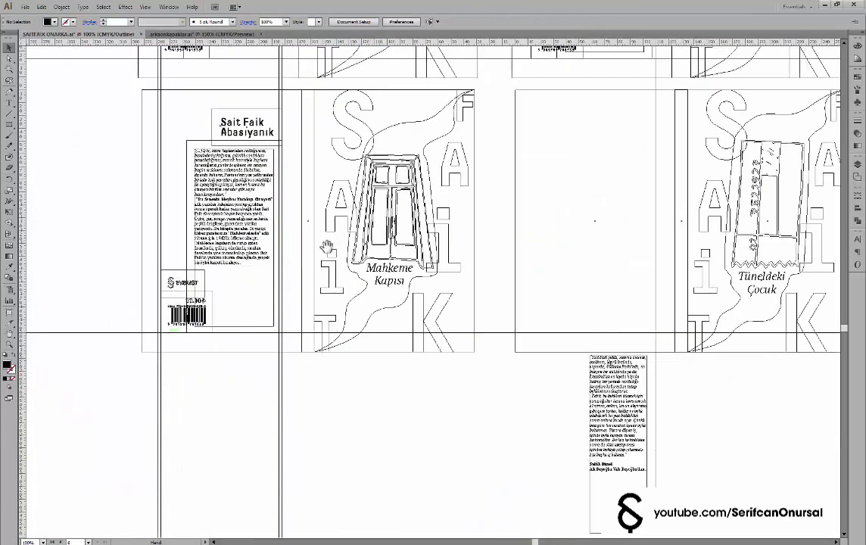
{"action": "scroll", "coordinate": [435, 392], "scroll_direction": "up", "scroll_amount": 3}
{"action": "key", "text": "ctrl+y"}
{"action": "scroll", "coordinate": [489, 260], "scroll_direction": "down", "scroll_amount": 3}
{"action": "scroll", "coordinate": [424, 170], "scroll_direction": "up", "scroll_amount": 5}
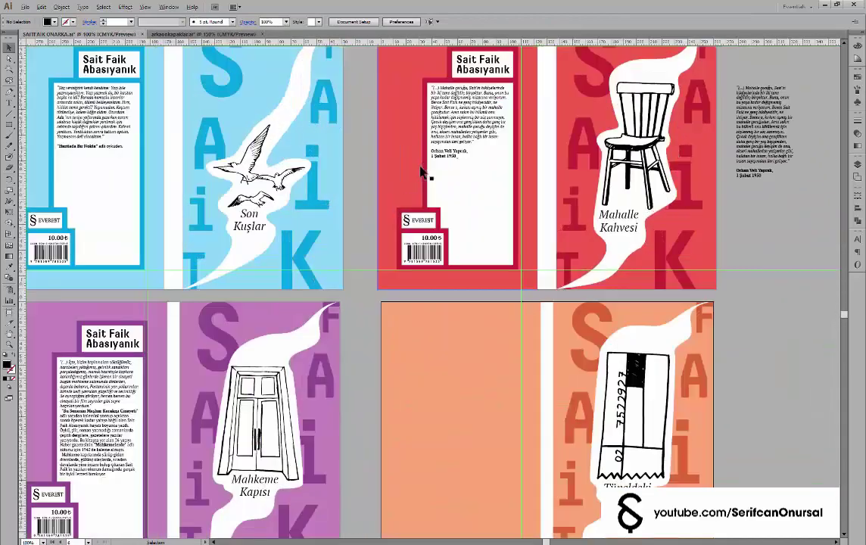
{"action": "key", "text": "ctrl+y"}
{"action": "key", "text": "ctrl+y"}
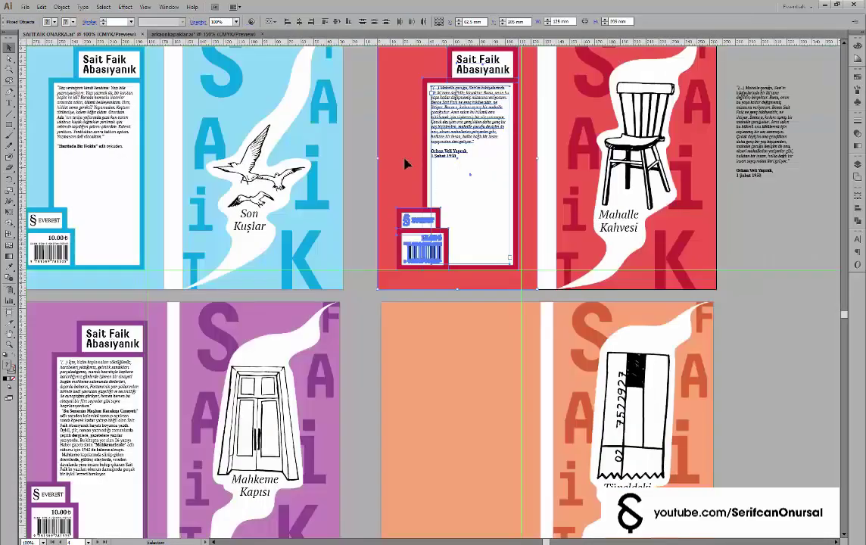
{"action": "left_click_drag", "start_coordinate": [445, 195], "coordinate": [524, 394]}
{"action": "scroll", "coordinate": [479, 228], "scroll_direction": "down", "scroll_amount": 3}
{"action": "key", "text": "ctrl+z"}
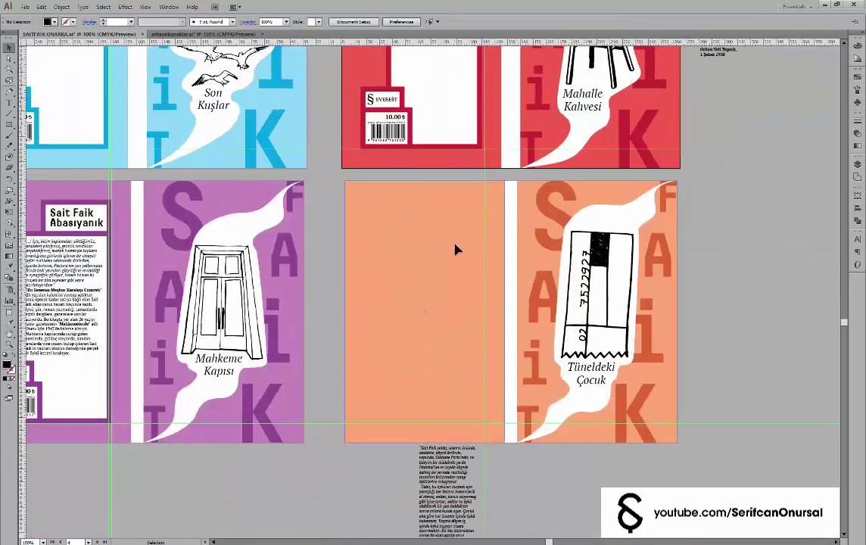
{"action": "key", "text": "ctrl+y"}
{"action": "left_click", "coordinate": [26, 214]}
{"action": "key", "text": "ctrl+y"}
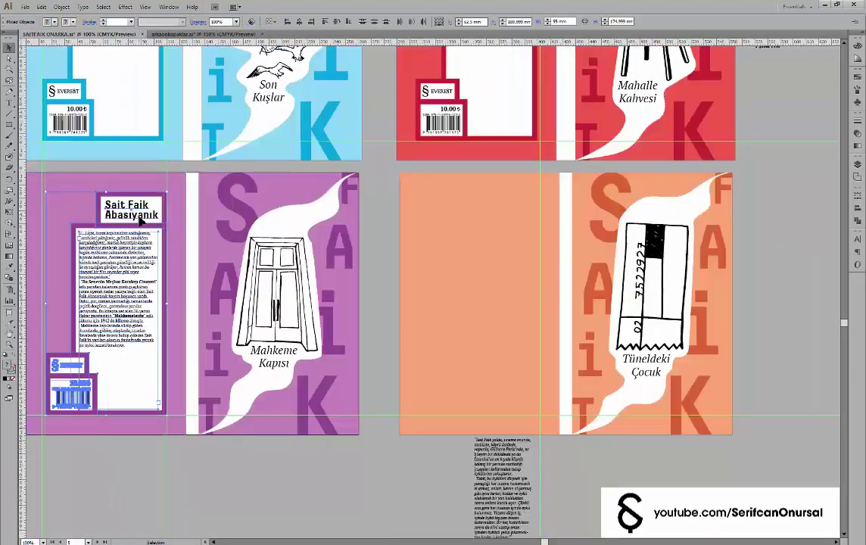
{"action": "left_click_drag", "start_coordinate": [141, 219], "coordinate": [518, 271]}
{"action": "key", "text": "ctrl+equal"}
{"action": "key", "text": "ctrl+equal"}
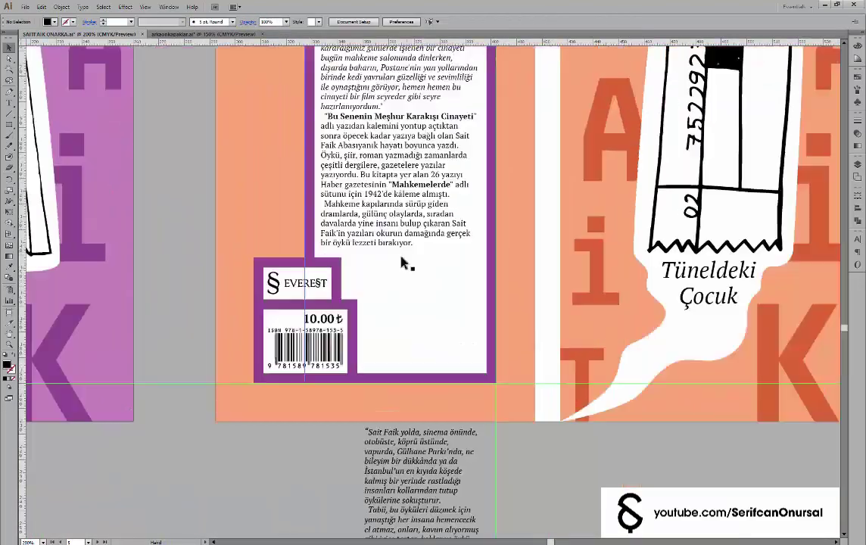
{"action": "double_click", "coordinate": [342, 280]}
{"action": "left_click", "coordinate": [50, 21]}
{"action": "left_click", "coordinate": [72, 57]}
{"action": "key", "text": "Escape"}
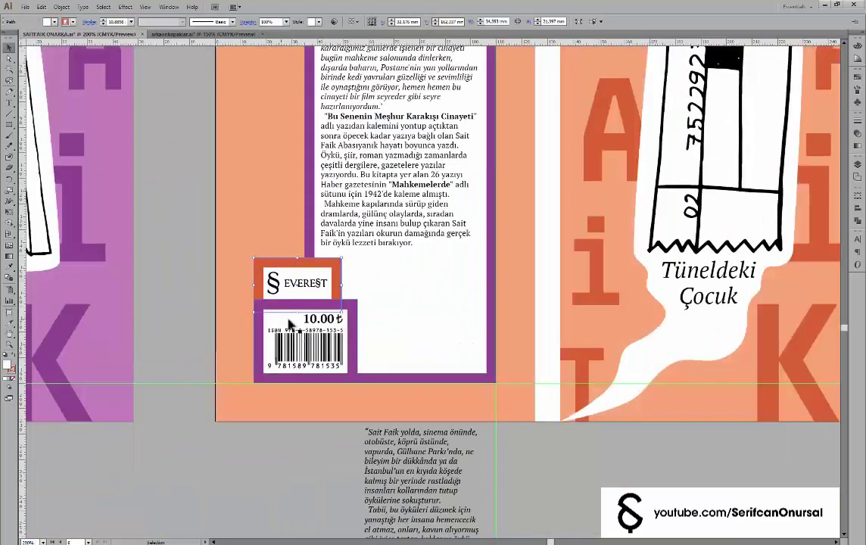
{"action": "double_click", "coordinate": [290, 324]}
{"action": "left_click", "coordinate": [50, 21]}
{"action": "left_click", "coordinate": [79, 76]}
{"action": "key", "text": "Escape"}
{"action": "left_click_drag", "start_coordinate": [304, 105], "coordinate": [277, 246]}
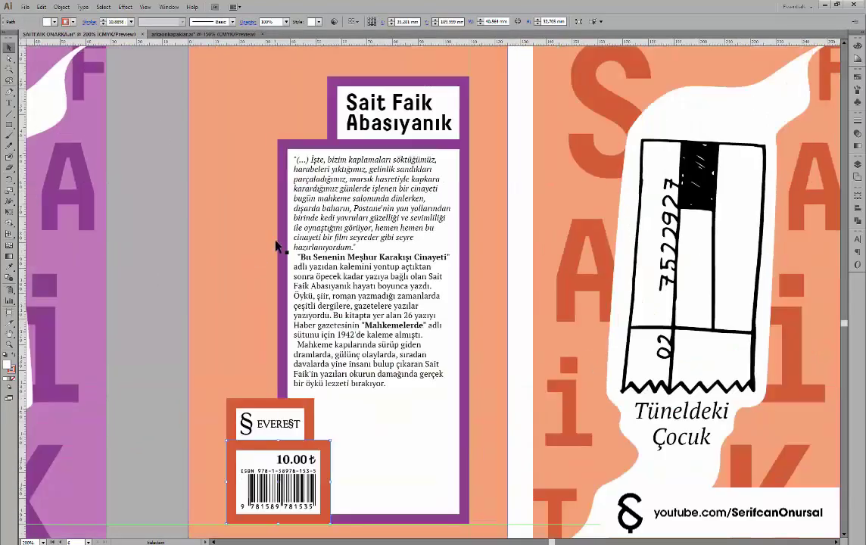
{"action": "double_click", "coordinate": [282, 246]}
{"action": "left_click", "coordinate": [50, 21]}
{"action": "left_click", "coordinate": [76, 70]}
{"action": "key", "text": "Escape"}
{"action": "left_click", "coordinate": [123, 140]}
{"action": "key", "text": "ctrl+minus"}
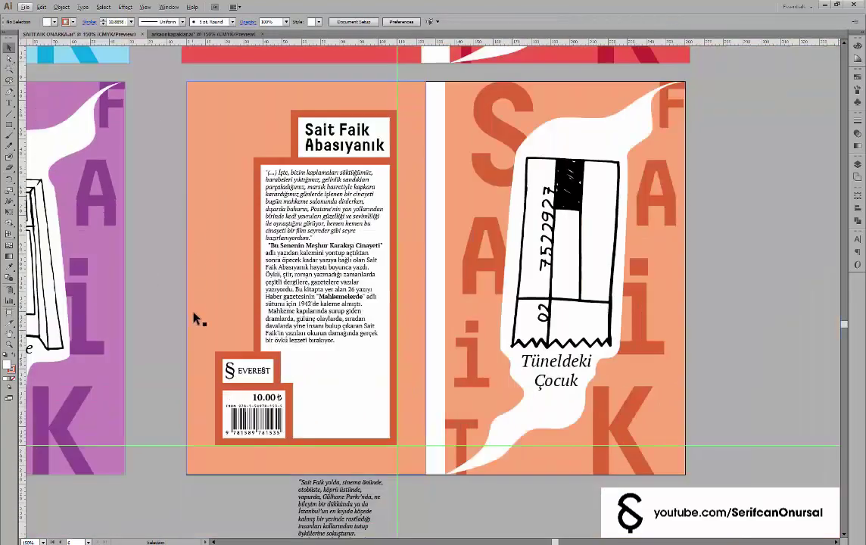
{"action": "left_click_drag", "start_coordinate": [195, 319], "coordinate": [336, 282]}
{"action": "double_click", "coordinate": [443, 439]}
{"action": "key", "text": "ctrl+a"}
{"action": "key", "text": "ctrl+c"}
{"action": "left_click", "coordinate": [424, 250]}
{"action": "key", "text": "ctrl+a"}
{"action": "key", "text": "ctrl+v"}
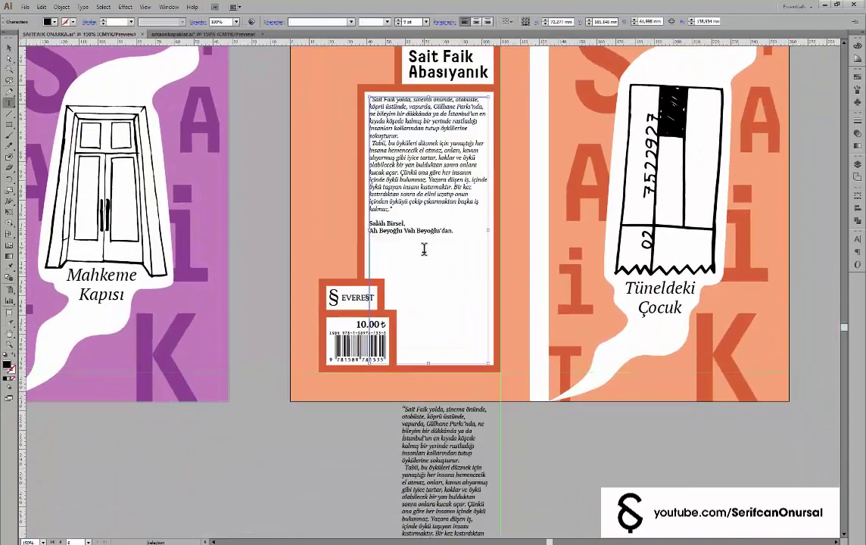
{"action": "key", "text": "Escape"}
{"action": "scroll", "coordinate": [242, 135], "scroll_direction": "down", "scroll_amount": 2}
{"action": "scroll", "coordinate": [387, 202], "scroll_direction": "up", "scroll_amount": 3}
{"action": "scroll", "coordinate": [387, 203], "scroll_direction": "up", "scroll_amount": 2}
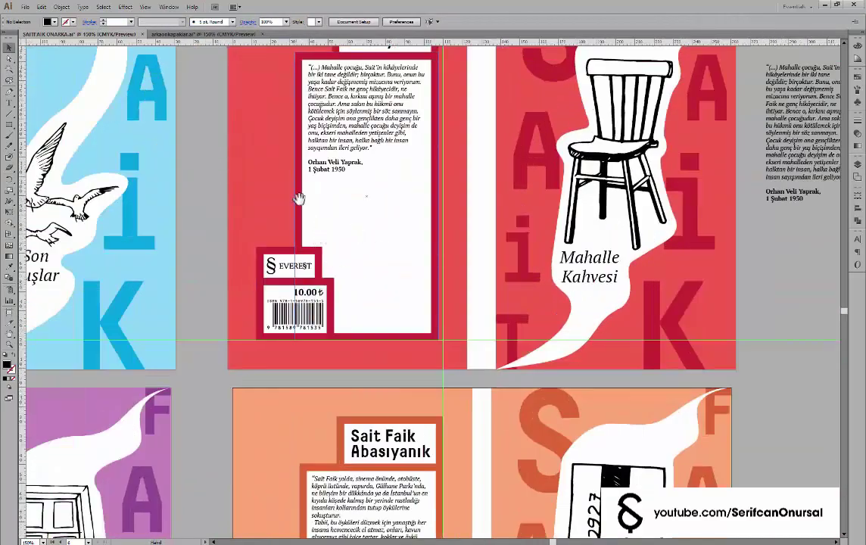
{"action": "scroll", "coordinate": [299, 199], "scroll_direction": "up", "scroll_amount": 1}
{"action": "scroll", "coordinate": [458, 245], "scroll_direction": "down", "scroll_amount": 2}
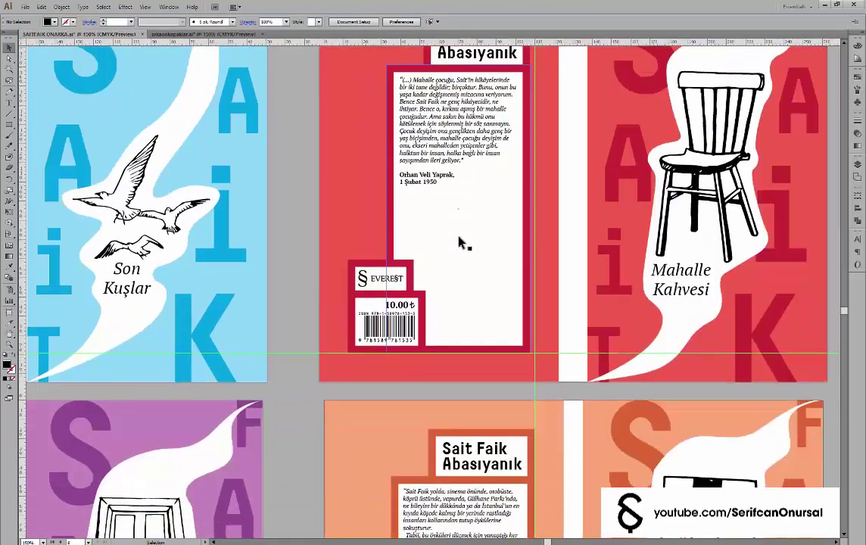
{"action": "scroll", "coordinate": [462, 246], "scroll_direction": "down", "scroll_amount": 2}
{"action": "scroll", "coordinate": [321, 348], "scroll_direction": "up", "scroll_amount": 2}
{"action": "scroll", "coordinate": [321, 348], "scroll_direction": "up", "scroll_amount": 2}
{"action": "scroll", "coordinate": [430, 245], "scroll_direction": "down", "scroll_amount": 1}
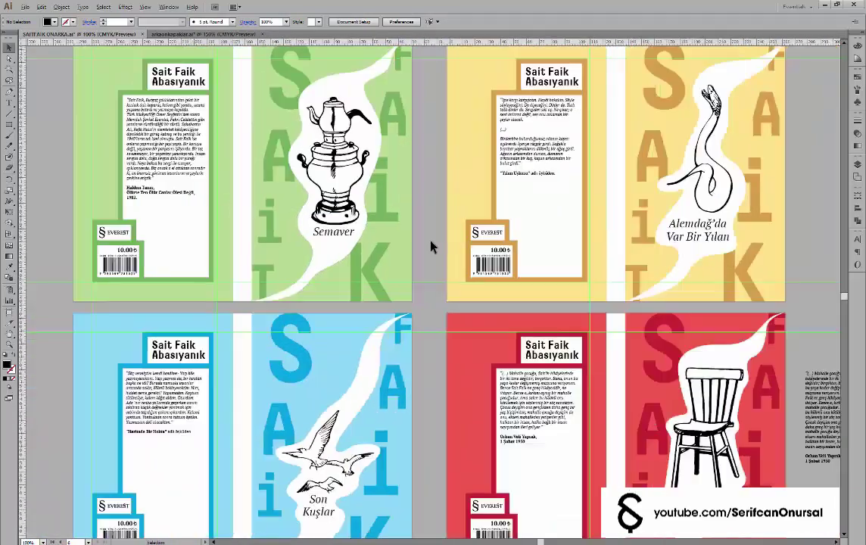
{"action": "scroll", "coordinate": [451, 290], "scroll_direction": "down", "scroll_amount": 1}
{"action": "scroll", "coordinate": [159, 347], "scroll_direction": "up", "scroll_amount": 1}
{"action": "scroll", "coordinate": [159, 346], "scroll_direction": "up", "scroll_amount": 1}
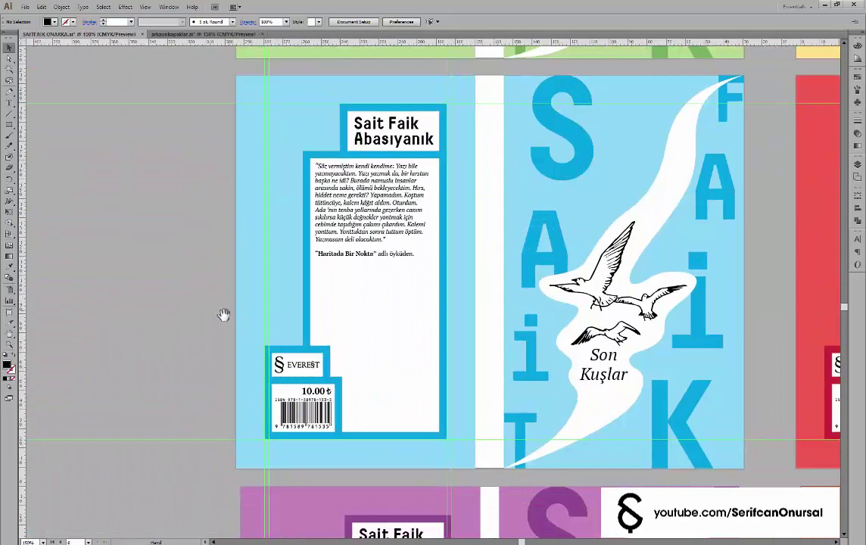
{"action": "scroll", "coordinate": [224, 314], "scroll_direction": "down", "scroll_amount": 2}
Try a boxed text frame with 15 pt text, then delete it
{"action": "key", "text": "t"}
{"action": "left_click_drag", "start_coordinate": [95, 284], "coordinate": [184, 334]}
{"action": "type", "text": "Son Kuşlar"}
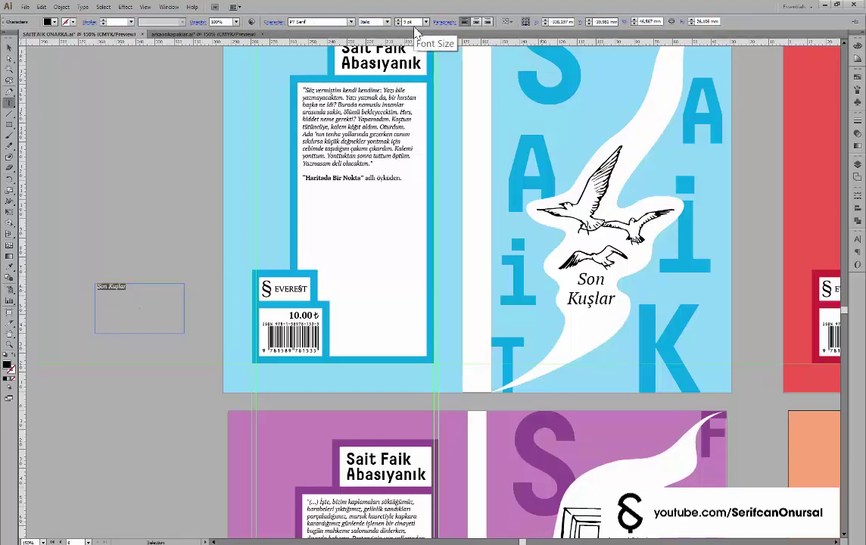
{"action": "type", "text": "15"}
{"action": "key", "text": "Return"}
{"action": "key", "text": "Escape"}
{"action": "key", "text": "Delete"}
Type 'Son Kuşlar' as a single-line title and place it beside the back-cover barcode
{"action": "key", "text": "t"}
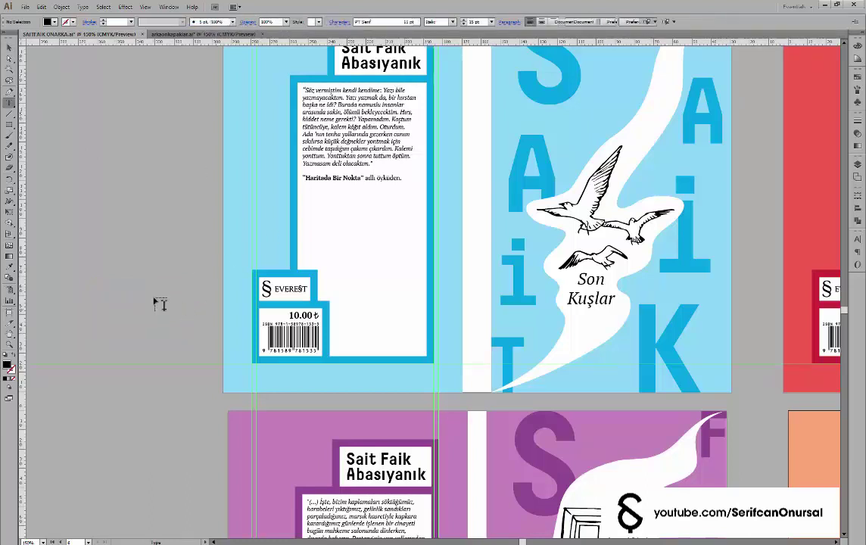
{"action": "left_click", "coordinate": [157, 296]}
{"action": "type", "text": "Son Kuşlar"}
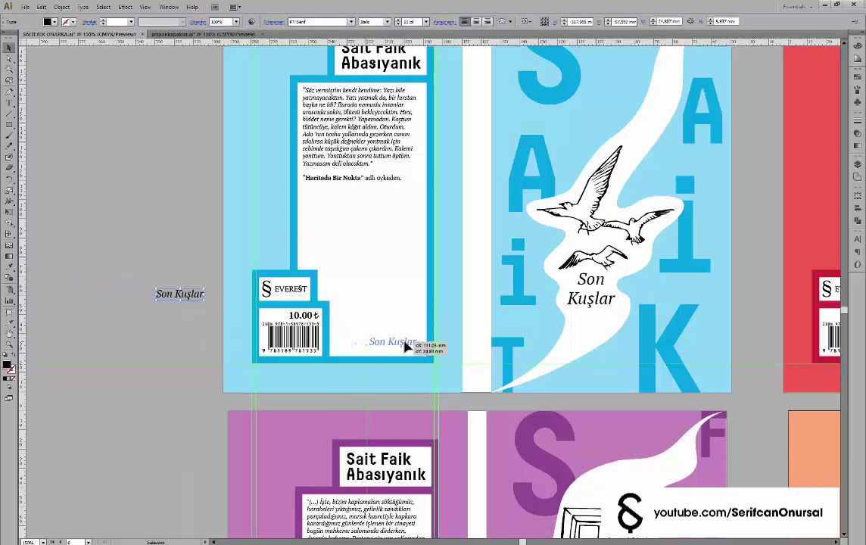
{"action": "scroll", "coordinate": [422, 338], "scroll_direction": "up", "scroll_amount": 3}
{"action": "left_click_drag", "start_coordinate": [405, 346], "coordinate": [412, 160]}
{"action": "scroll", "coordinate": [418, 379], "scroll_direction": "down", "scroll_amount": 2}
{"action": "scroll", "coordinate": [412, 161], "scroll_direction": "up", "scroll_amount": 3}
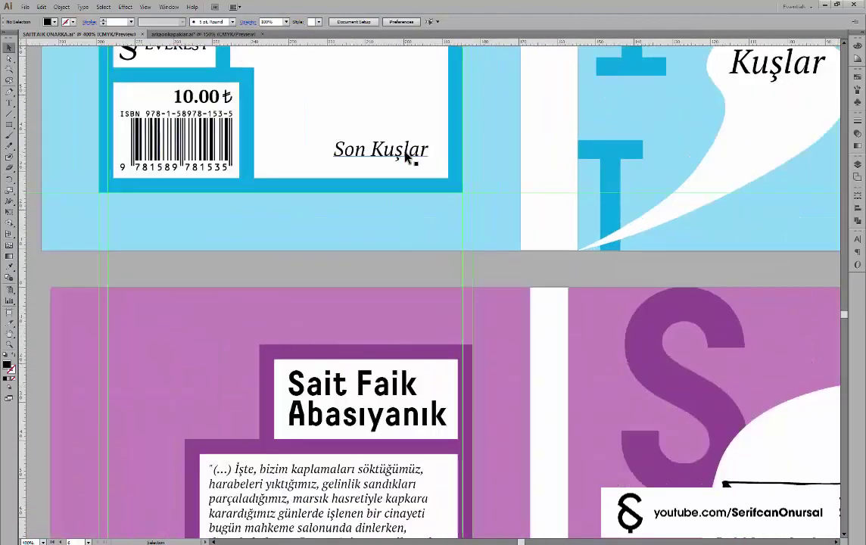
Create a 15 mm square spacer and place it against the Son Kuşlar title
{"action": "left_click", "coordinate": [432, 460]}
{"action": "key", "text": "Return"}
{"action": "key", "text": "v"}
{"action": "left_click_drag", "start_coordinate": [435, 458], "coordinate": [453, 327]}
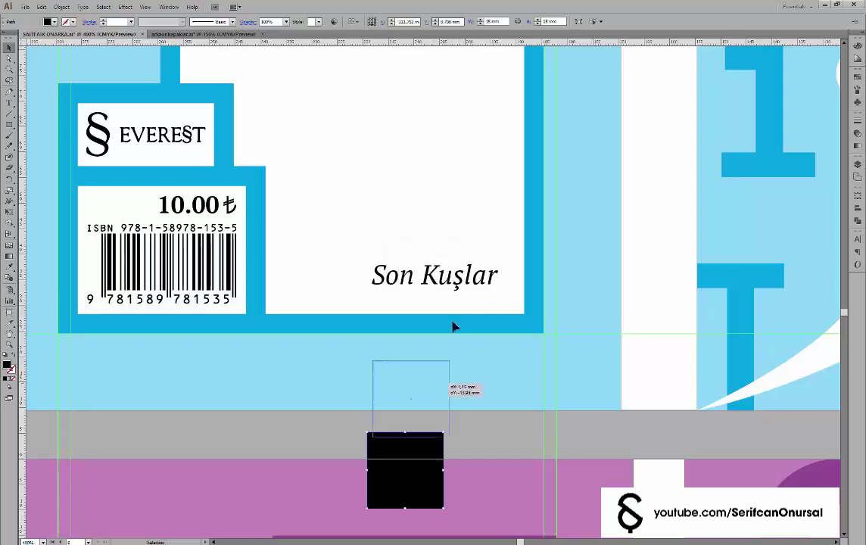
{"action": "left_click_drag", "start_coordinate": [474, 281], "coordinate": [476, 281]}
Align the Son Kuşlar title to the spacer square in Outline view
{"action": "key", "text": "ctrl+y"}
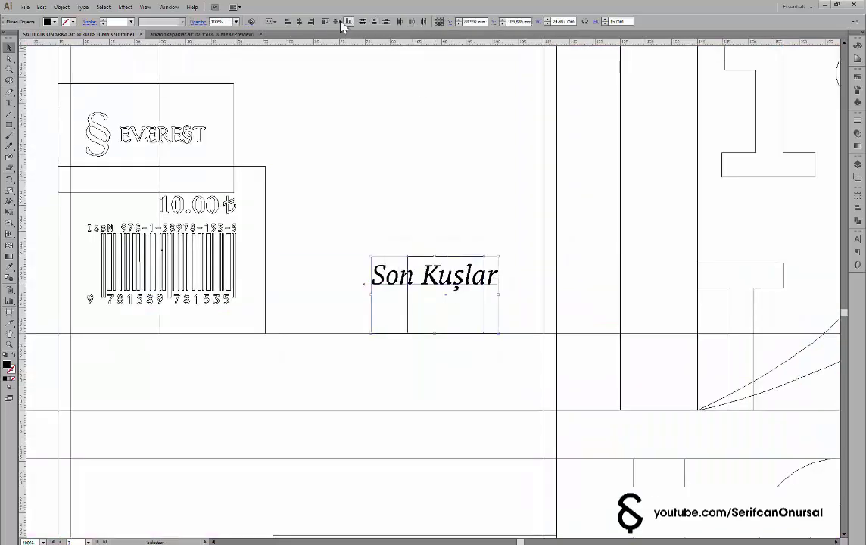
{"action": "left_click", "coordinate": [342, 23]}
{"action": "left_click_drag", "start_coordinate": [485, 321], "coordinate": [491, 344]}
{"action": "scroll", "coordinate": [491, 345], "scroll_direction": "up", "scroll_amount": 3}
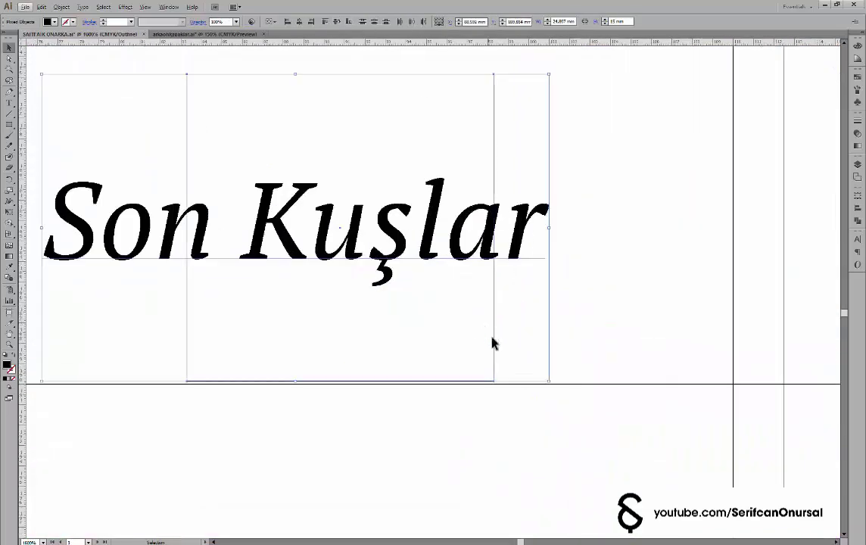
{"action": "scroll", "coordinate": [499, 348], "scroll_direction": "up", "scroll_amount": 2}
{"action": "scroll", "coordinate": [458, 491], "scroll_direction": "down", "scroll_amount": 4}
{"action": "left_click", "coordinate": [503, 309]}
{"action": "key", "text": "ctrl+y"}
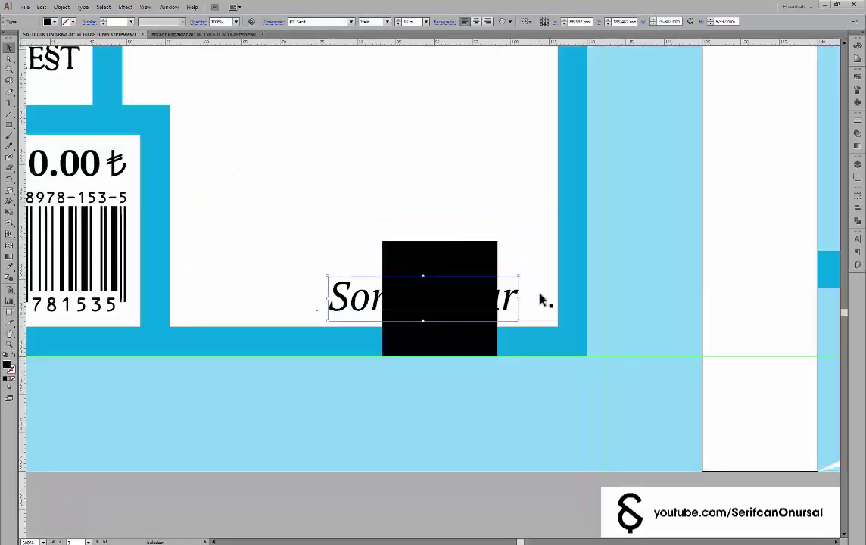
Delete the black spacer square in the full-colour preview
{"action": "left_click", "coordinate": [541, 495]}
{"action": "left_click", "coordinate": [481, 306]}
{"action": "key", "text": "Delete"}
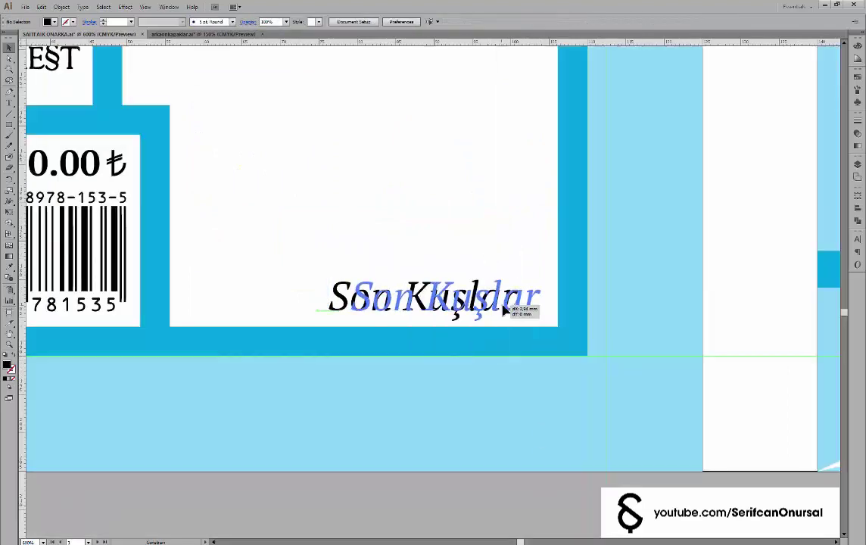
{"action": "left_click_drag", "start_coordinate": [504, 310], "coordinate": [506, 310]}
{"action": "scroll", "coordinate": [506, 310], "scroll_direction": "down", "scroll_amount": 2}
{"action": "scroll", "coordinate": [502, 325], "scroll_direction": "down", "scroll_amount": 2}
{"action": "scroll", "coordinate": [512, 246], "scroll_direction": "down", "scroll_amount": 3}
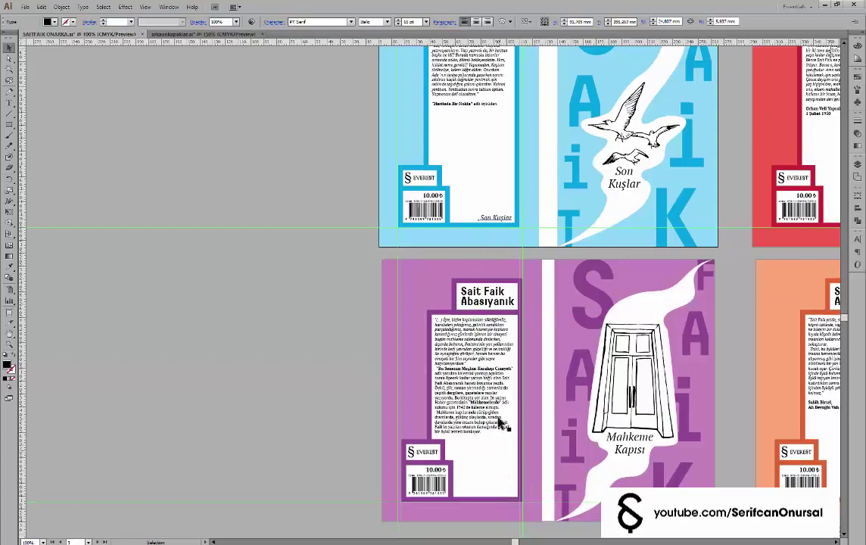
Restore the spacer and Alt-drag a copy of the title onto the purple back cover
{"action": "key", "text": "ctrl+z"}
{"action": "scroll", "coordinate": [518, 228], "scroll_direction": "up", "scroll_amount": 4}
{"action": "key", "text": "ctrl+y"}
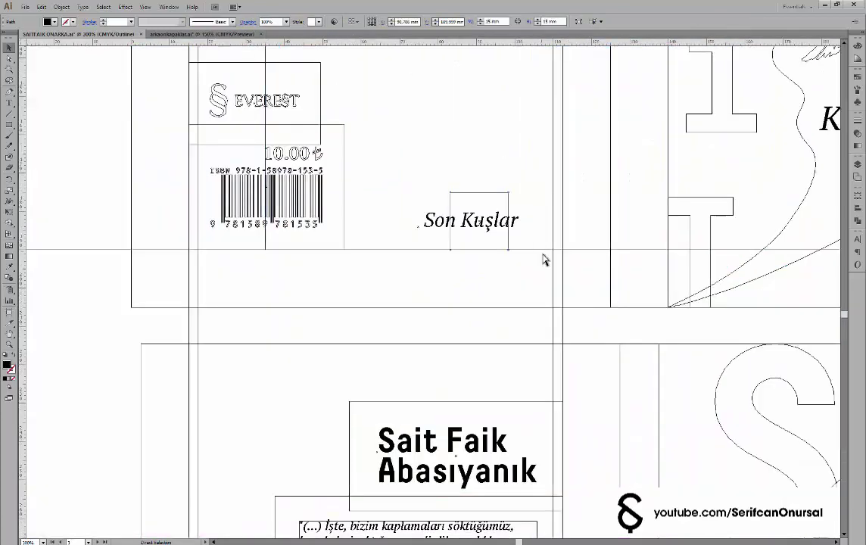
{"action": "scroll", "coordinate": [520, 254], "scroll_direction": "down", "scroll_amount": 2}
{"action": "scroll", "coordinate": [516, 230], "scroll_direction": "down", "scroll_amount": 2}
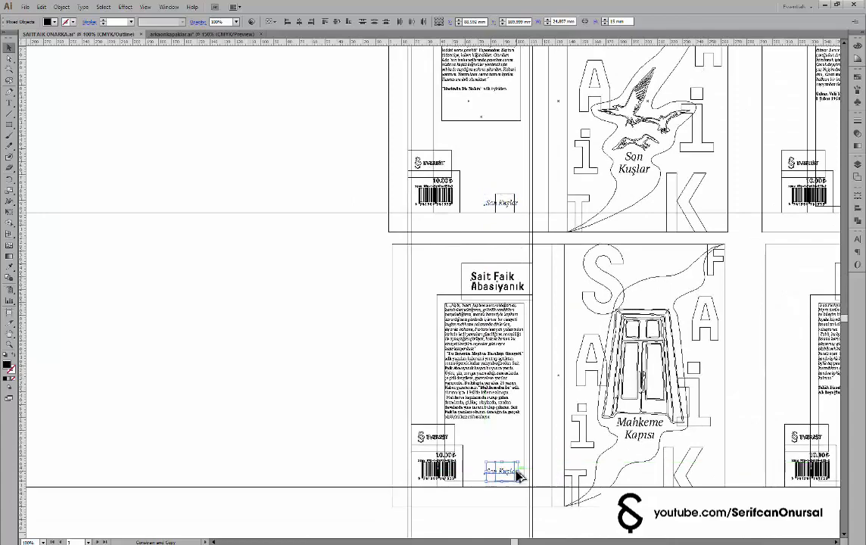
{"action": "scroll", "coordinate": [518, 474], "scroll_direction": "up", "scroll_amount": 3}
{"action": "scroll", "coordinate": [498, 381], "scroll_direction": "up", "scroll_amount": 1}
{"action": "scroll", "coordinate": [501, 371], "scroll_direction": "up", "scroll_amount": 1}
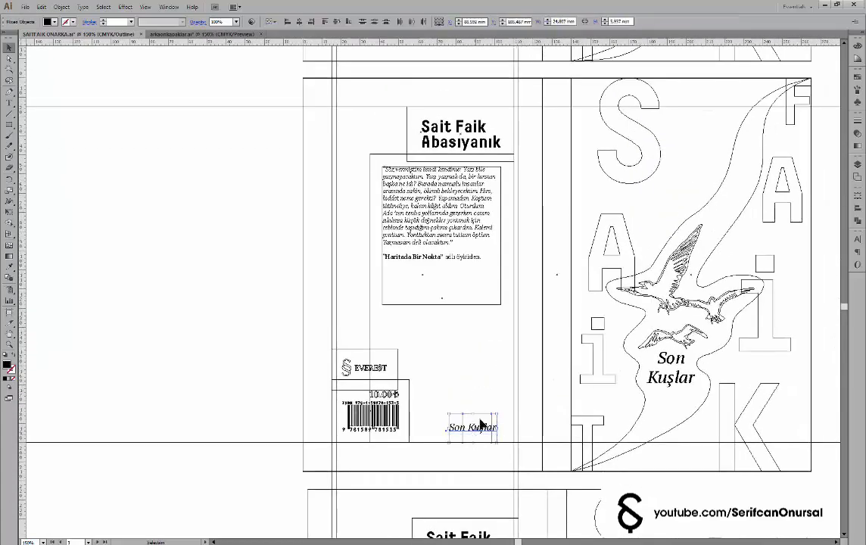
{"action": "scroll", "coordinate": [475, 492], "scroll_direction": "up", "scroll_amount": 2}
{"action": "left_click_drag", "start_coordinate": [474, 94], "coordinate": [475, 80]}
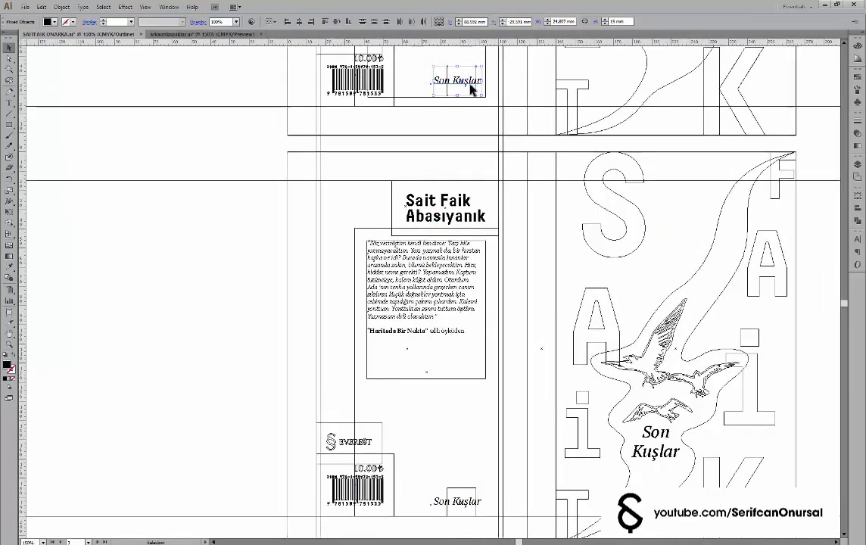
{"action": "scroll", "coordinate": [488, 509], "scroll_direction": "down", "scroll_amount": 7}
{"action": "scroll", "coordinate": [419, 410], "scroll_direction": "down", "scroll_amount": 5}
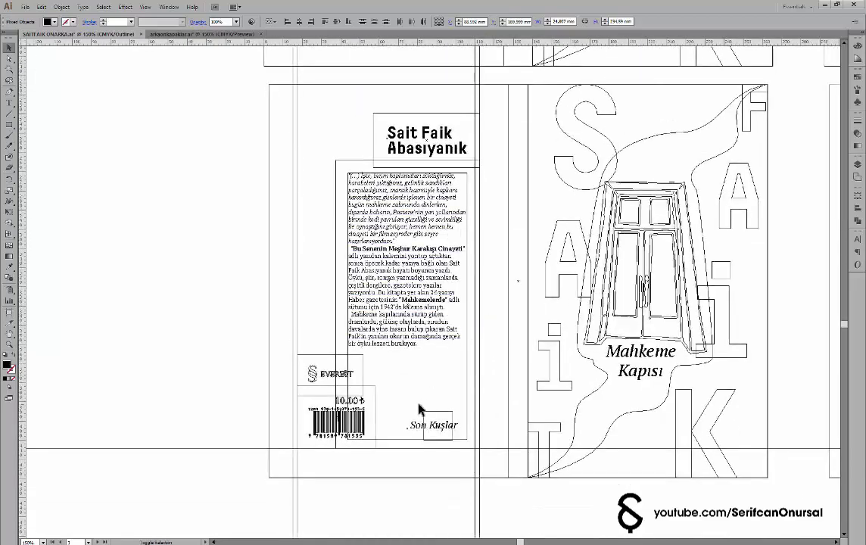
{"action": "scroll", "coordinate": [420, 409], "scroll_direction": "down", "scroll_amount": 3}
{"action": "scroll", "coordinate": [417, 290], "scroll_direction": "right", "scroll_amount": 1}
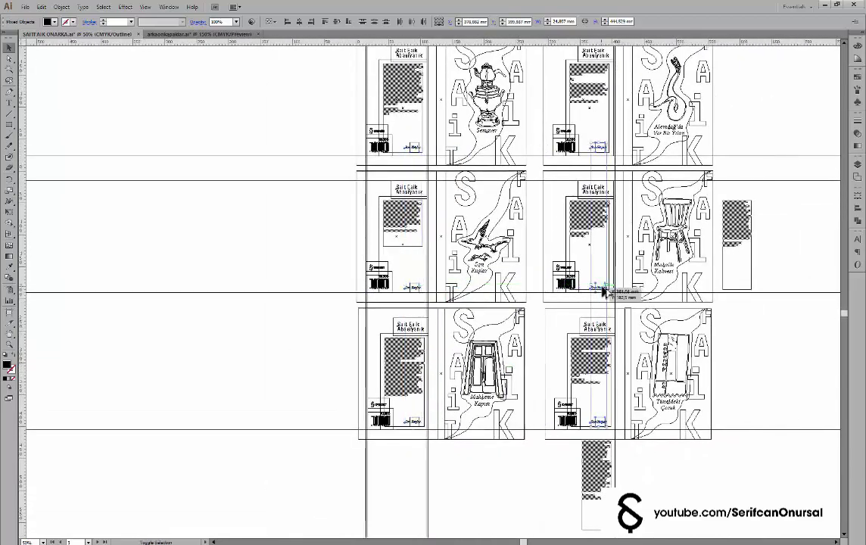
Replace the green cover's copied title text with 'Semaver'
{"action": "key", "text": "t"}
{"action": "scroll", "coordinate": [605, 290], "scroll_direction": "up", "scroll_amount": 5}
{"action": "scroll", "coordinate": [427, 140], "scroll_direction": "up", "scroll_amount": 2}
{"action": "scroll", "coordinate": [427, 348], "scroll_direction": "up", "scroll_amount": 2}
{"action": "triple_click", "coordinate": [406, 373]}
{"action": "type", "text": "Semav"}
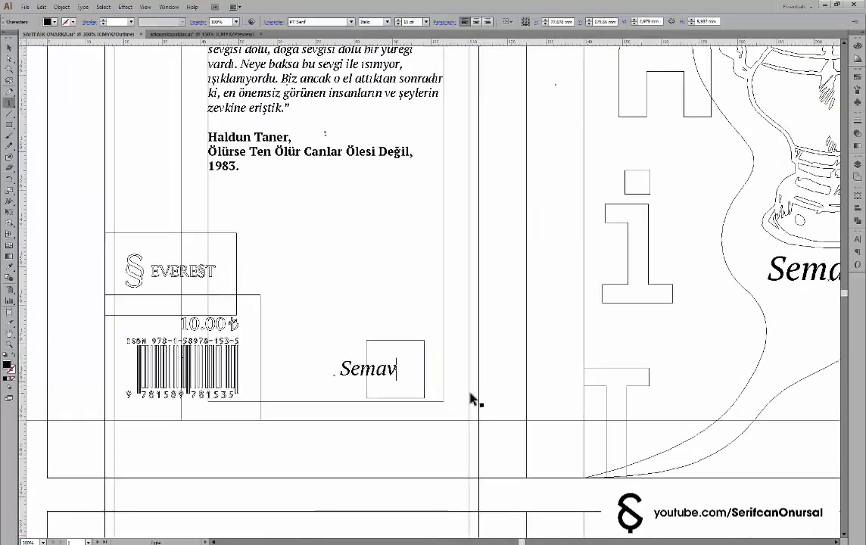
{"action": "key", "text": "ctrl+y"}
Compare Outline and Preview views and move Semaver down to match Son Kuşlar's spacing
{"action": "key", "text": "ctrl+y"}
{"action": "type", "text": "er"}
{"action": "key", "text": "Escape"}
{"action": "scroll", "coordinate": [427, 360], "scroll_direction": "up", "scroll_amount": 2}
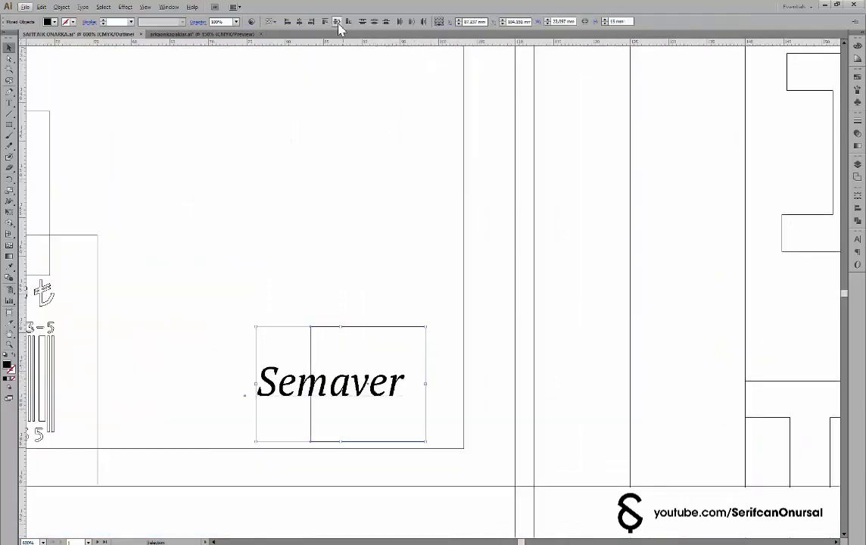
{"action": "key", "text": "ctrl+y"}
{"action": "key", "text": "ctrl+y"}
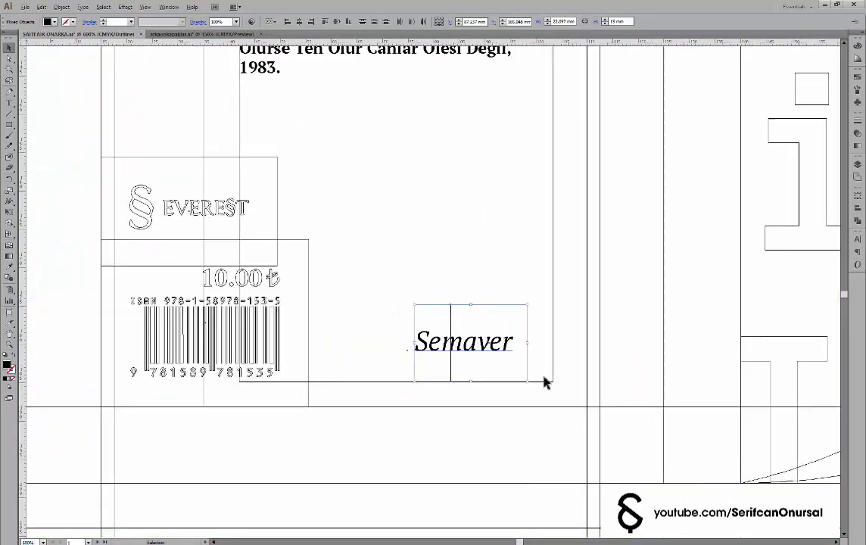
{"action": "key", "text": "ctrl+y"}
{"action": "scroll", "coordinate": [534, 352], "scroll_direction": "up", "scroll_amount": 2}
{"action": "key", "text": "ctrl+y"}
{"action": "key", "text": "ctrl+y"}
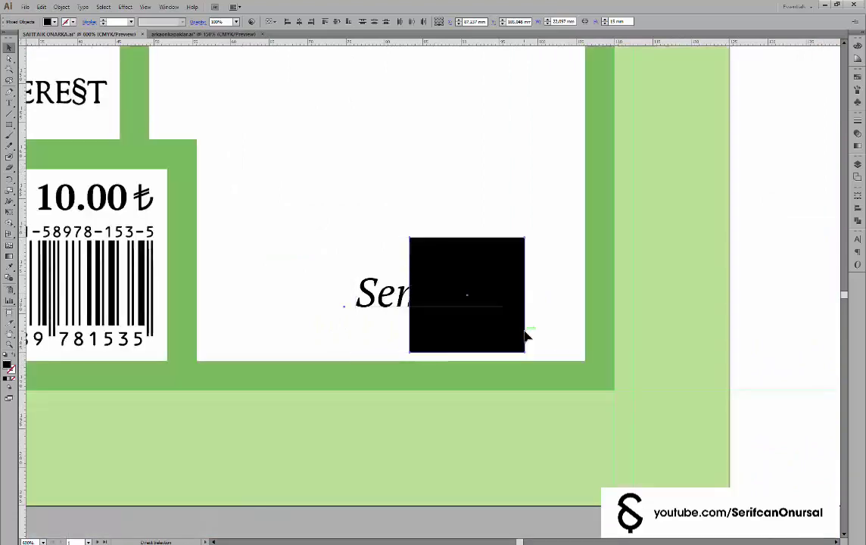
{"action": "key", "text": "ctrl+y"}
{"action": "mouse_move", "coordinate": [526, 343]}
{"action": "left_mouse_down"}
{"action": "mouse_move", "coordinate": [526, 371]}
{"action": "mouse_move", "coordinate": [523, 362]}
{"action": "left_mouse_up"}
Shift Semaver right into its final spot beside the barcode, checking in Outline view
{"action": "scroll", "coordinate": [514, 381], "scroll_direction": "up", "scroll_amount": 2}
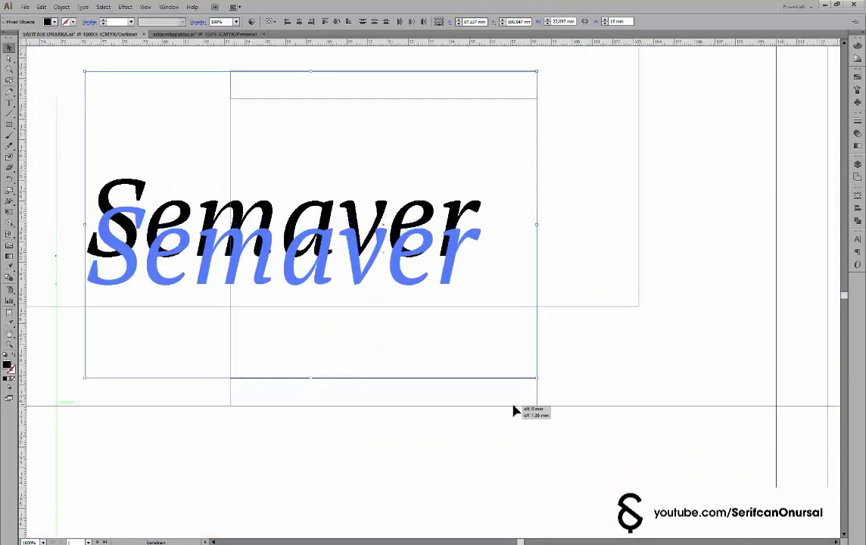
{"action": "scroll", "coordinate": [515, 409], "scroll_direction": "down", "scroll_amount": 1}
{"action": "left_click", "coordinate": [528, 304]}
{"action": "key", "text": "ctrl+y"}
{"action": "left_click_drag", "start_coordinate": [499, 325], "coordinate": [580, 324]}
{"action": "scroll", "coordinate": [554, 284], "scroll_direction": "down", "scroll_amount": 1}
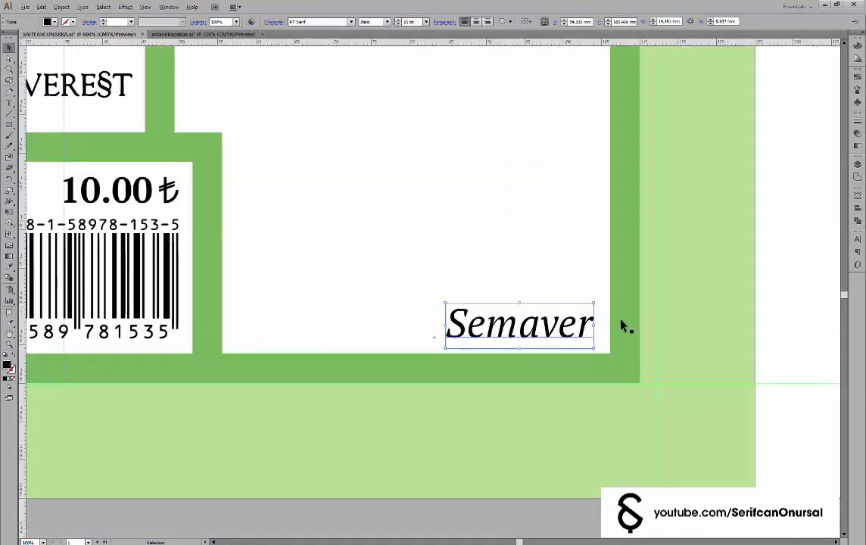
{"action": "scroll", "coordinate": [554, 284], "scroll_direction": "down", "scroll_amount": 3}
{"action": "scroll", "coordinate": [522, 387], "scroll_direction": "up", "scroll_amount": 3}
{"action": "key", "text": "ctrl+y"}
{"action": "scroll", "coordinate": [522, 387], "scroll_direction": "up", "scroll_amount": 1}
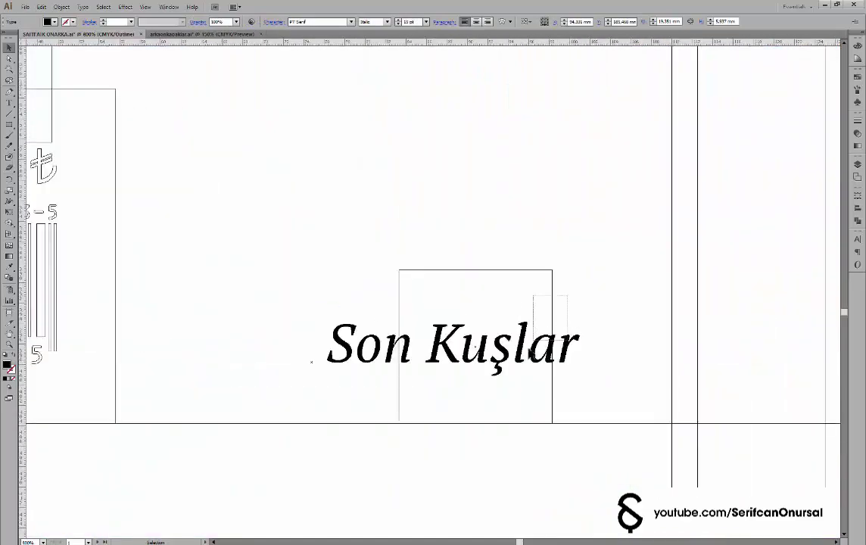
{"action": "scroll", "coordinate": [590, 342], "scroll_direction": "down", "scroll_amount": 1}
{"action": "scroll", "coordinate": [590, 342], "scroll_direction": "up", "scroll_amount": 3}
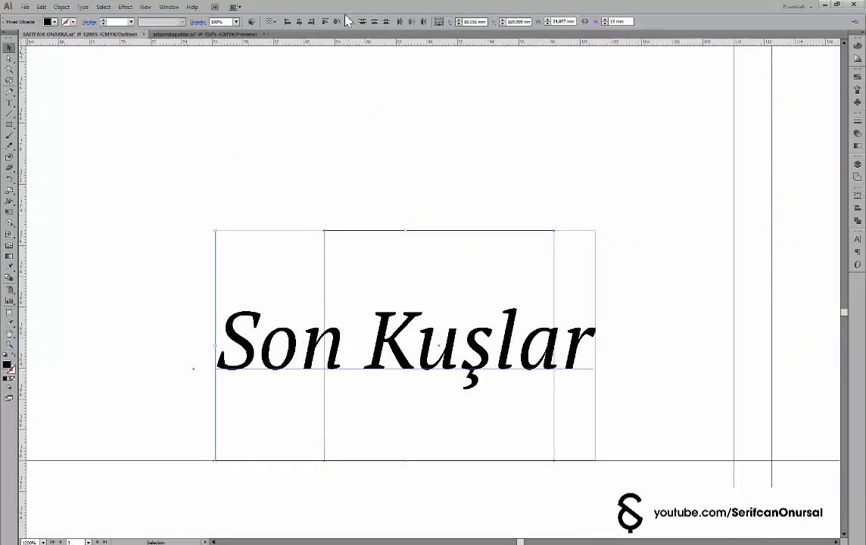
{"action": "left_click", "coordinate": [605, 328]}
{"action": "key", "text": "ctrl+y"}
Scroll through the covers to compare the back-cover title placements
{"action": "scroll", "coordinate": [547, 270], "scroll_direction": "down", "scroll_amount": 3}
{"action": "scroll", "coordinate": [528, 189], "scroll_direction": "down", "scroll_amount": 2}
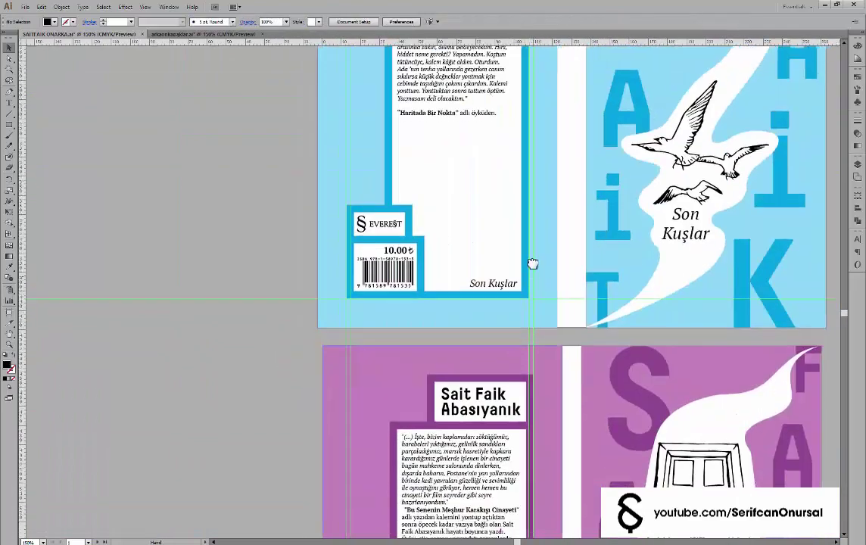
{"action": "scroll", "coordinate": [533, 263], "scroll_direction": "down", "scroll_amount": 5}
{"action": "scroll", "coordinate": [454, 303], "scroll_direction": "up", "scroll_amount": 4}
{"action": "scroll", "coordinate": [499, 251], "scroll_direction": "up", "scroll_amount": 2}
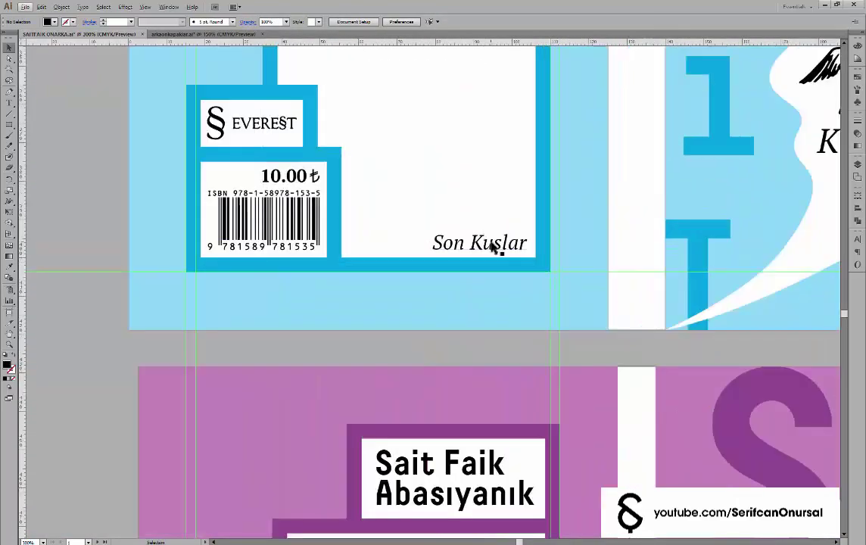
{"action": "scroll", "coordinate": [504, 239], "scroll_direction": "down", "scroll_amount": 1}
{"action": "scroll", "coordinate": [515, 273], "scroll_direction": "up", "scroll_amount": 4}
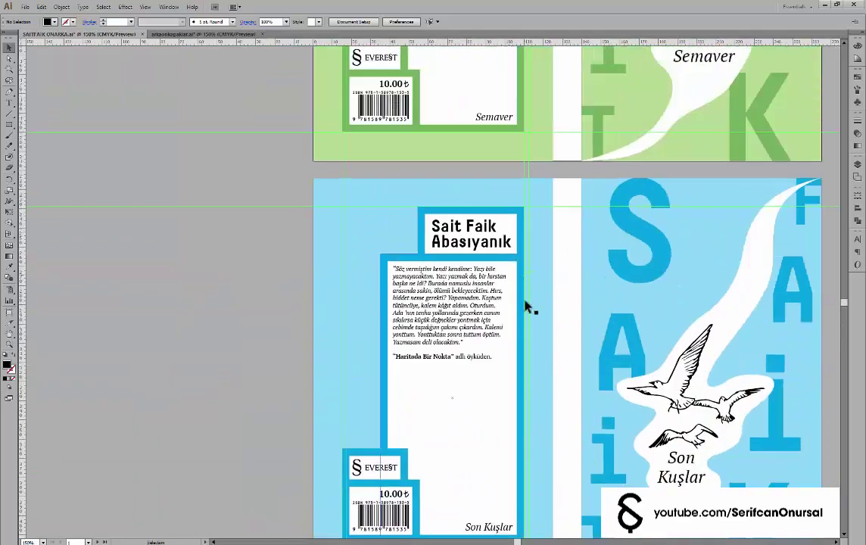
{"action": "scroll", "coordinate": [523, 446], "scroll_direction": "down", "scroll_amount": 5}
{"action": "scroll", "coordinate": [530, 379], "scroll_direction": "down", "scroll_amount": 9}
Replace the purple back cover's copied title text with 'Mahkeme Kapısı'
{"action": "scroll", "coordinate": [529, 333], "scroll_direction": "down", "scroll_amount": 2}
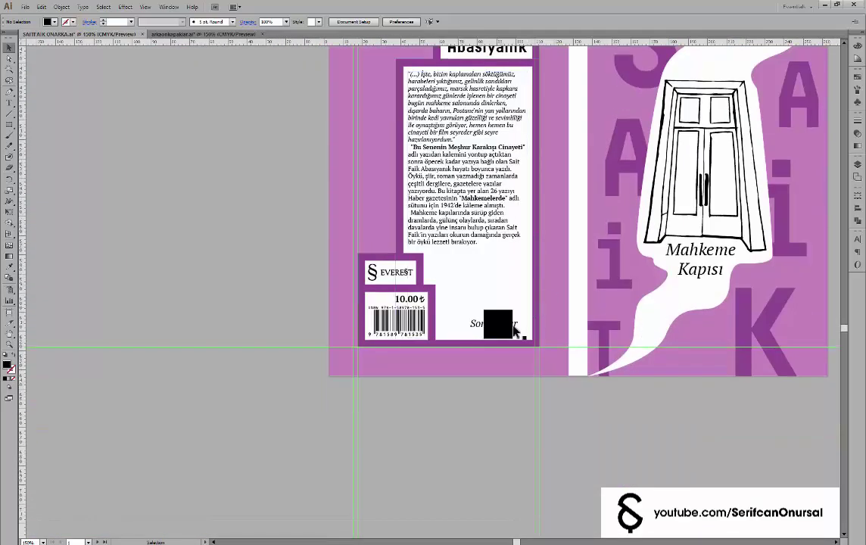
{"action": "scroll", "coordinate": [522, 337], "scroll_direction": "up", "scroll_amount": 3}
{"action": "key", "text": "ctrl+y"}
{"action": "triple_click", "coordinate": [519, 331]}
{"action": "type", "text": "Mahkeme Kapısı"}
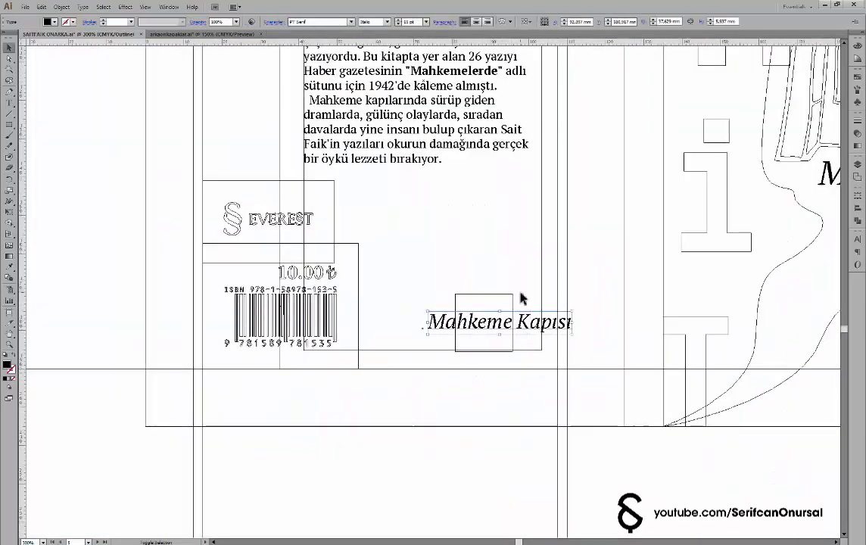
{"action": "key", "text": "Escape"}
{"action": "key", "text": "ctrl+plus"}
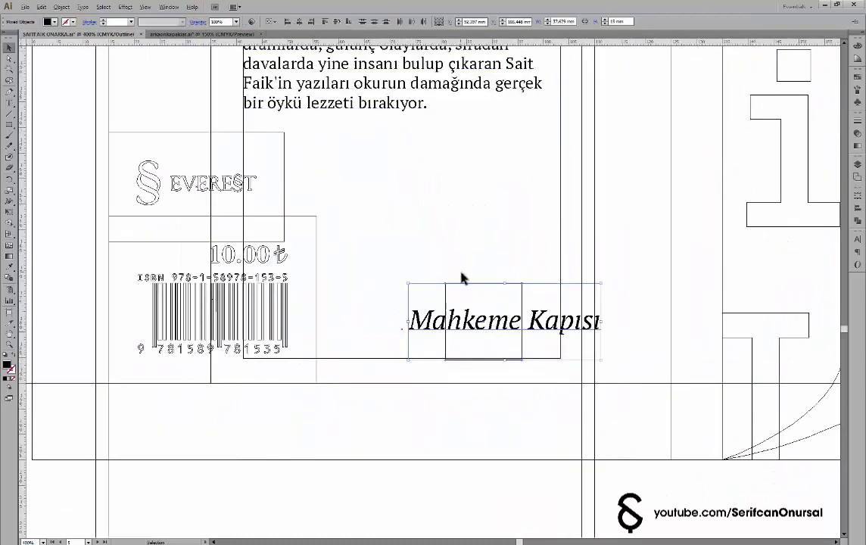
Move the Mahkeme Kapısı line down onto the guide, checking in Outline view
{"action": "scroll", "coordinate": [463, 278], "scroll_direction": "up", "scroll_amount": 2}
{"action": "scroll", "coordinate": [504, 424], "scroll_direction": "down", "scroll_amount": 1}
{"action": "key", "text": "ctrl+y"}
{"action": "key", "text": "ctrl+y"}
{"action": "scroll", "coordinate": [503, 371], "scroll_direction": "up", "scroll_amount": 2}
{"action": "left_click_drag", "start_coordinate": [495, 340], "coordinate": [485, 448]}
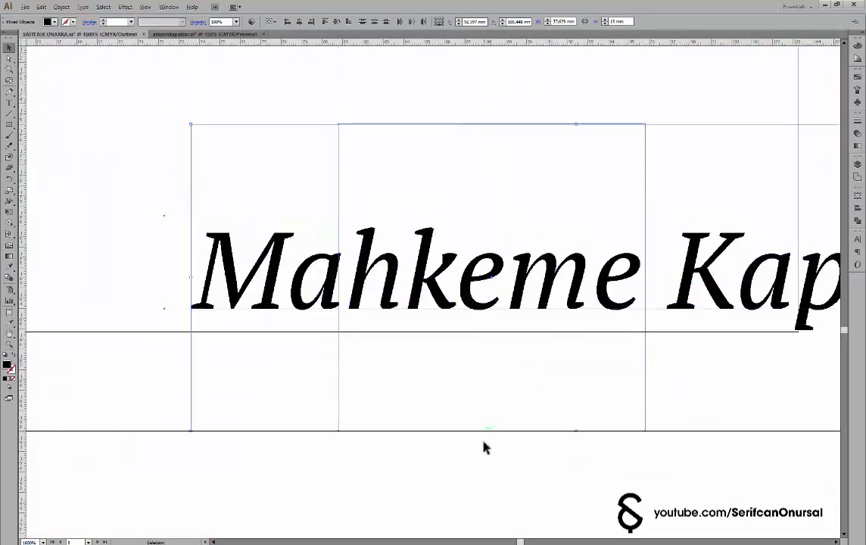
{"action": "key", "text": "ctrl+y"}
{"action": "scroll", "coordinate": [517, 394], "scroll_direction": "down", "scroll_amount": 3}
{"action": "scroll", "coordinate": [469, 269], "scroll_direction": "down", "scroll_amount": 1}
{"action": "scroll", "coordinate": [441, 356], "scroll_direction": "down", "scroll_amount": 2}
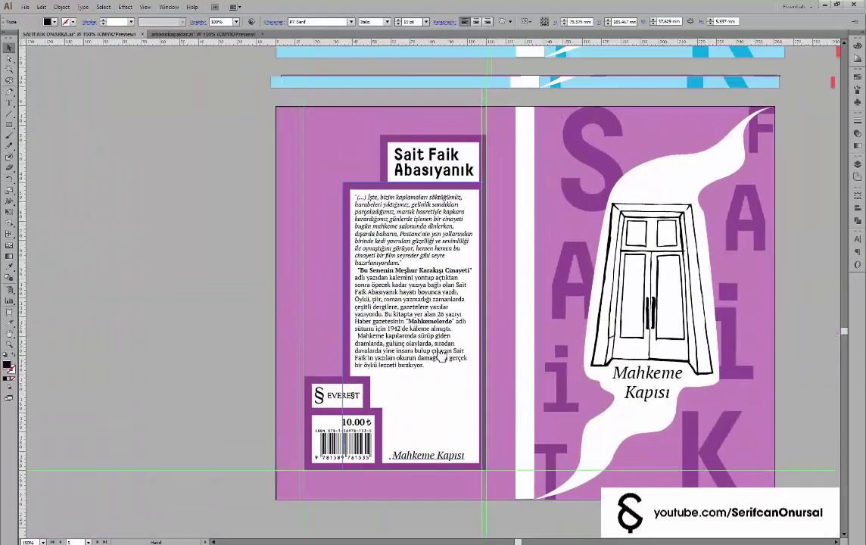
Select the blue cover's Son Kuşlar title to compare its settings
{"action": "left_click_drag", "start_coordinate": [441, 356], "coordinate": [441, 397]}
{"action": "scroll", "coordinate": [232, 188], "scroll_direction": "up", "scroll_amount": 5}
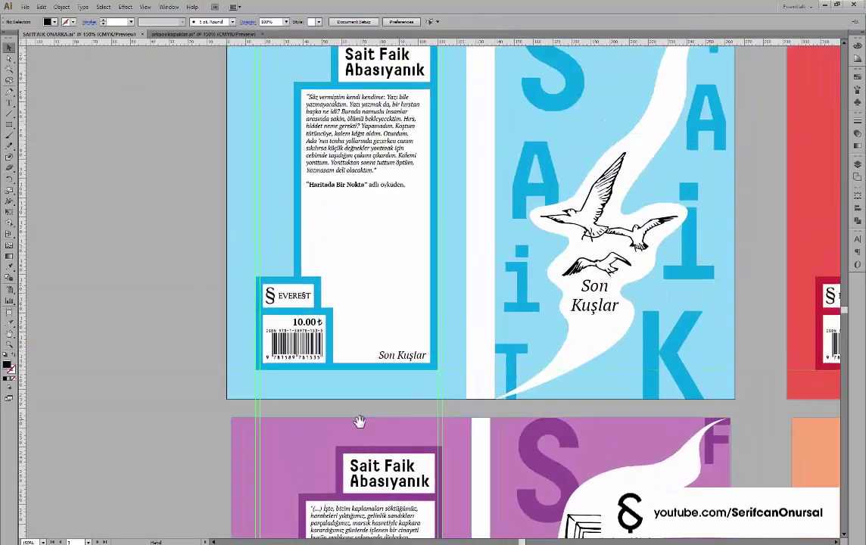
{"action": "scroll", "coordinate": [341, 136], "scroll_direction": "up", "scroll_amount": 3}
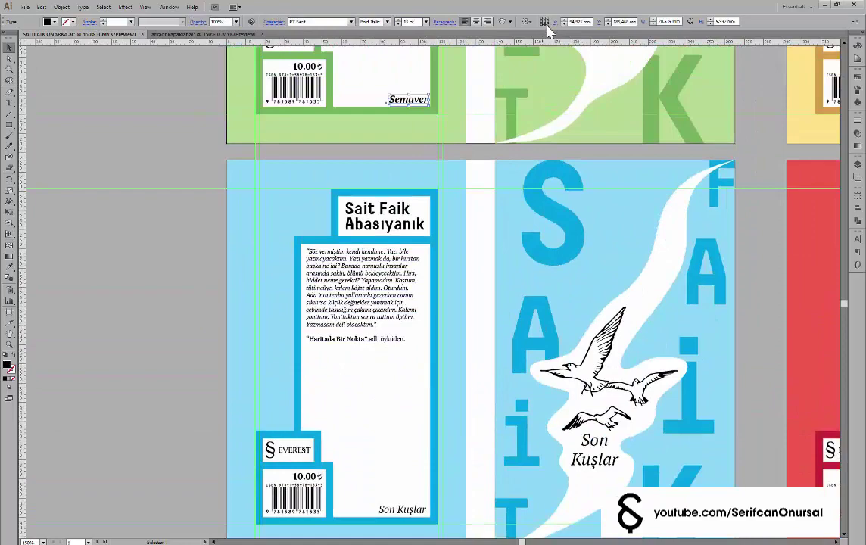
{"action": "scroll", "coordinate": [409, 341], "scroll_direction": "down", "scroll_amount": 1}
{"action": "left_click", "coordinate": [421, 473]}
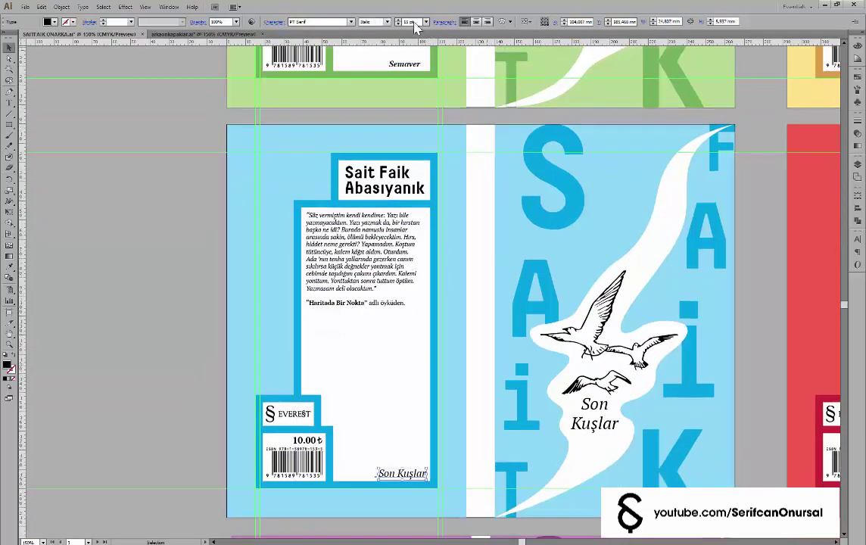
{"action": "scroll", "coordinate": [473, 422], "scroll_direction": "down", "scroll_amount": 3}
Compare the Mahkeme Kapısı title, then nudge the green cover's Semaver title left
{"action": "scroll", "coordinate": [474, 422], "scroll_direction": "down", "scroll_amount": 8}
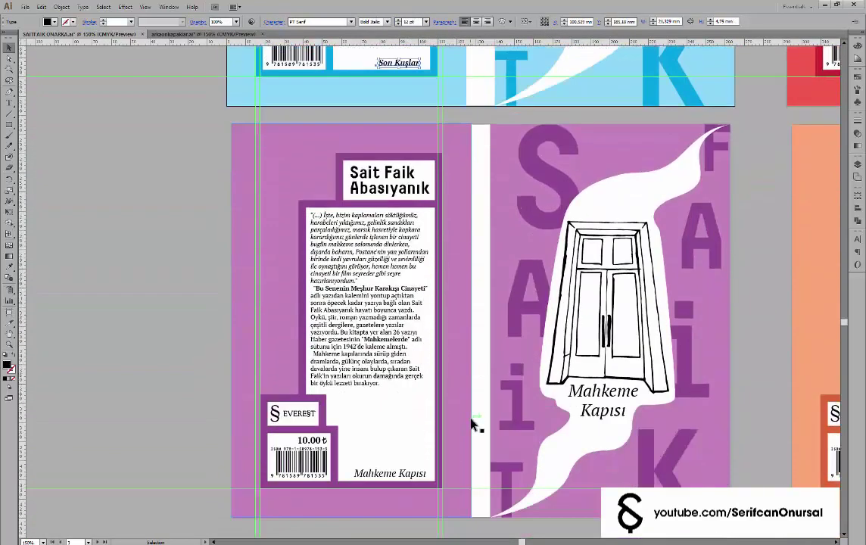
{"action": "left_click", "coordinate": [390, 473]}
{"action": "scroll", "coordinate": [401, 249], "scroll_direction": "up", "scroll_amount": 10}
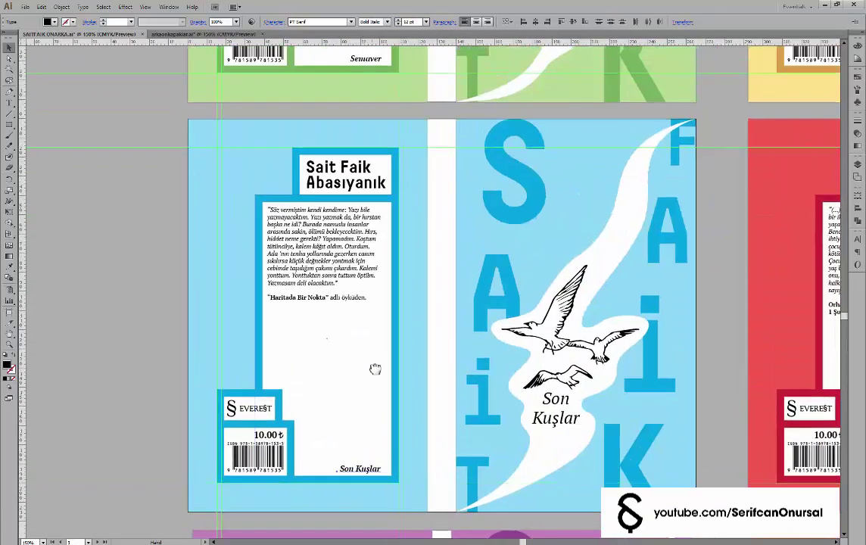
{"action": "left_click", "coordinate": [378, 65]}
{"action": "scroll", "coordinate": [377, 68], "scroll_direction": "up", "scroll_amount": 2}
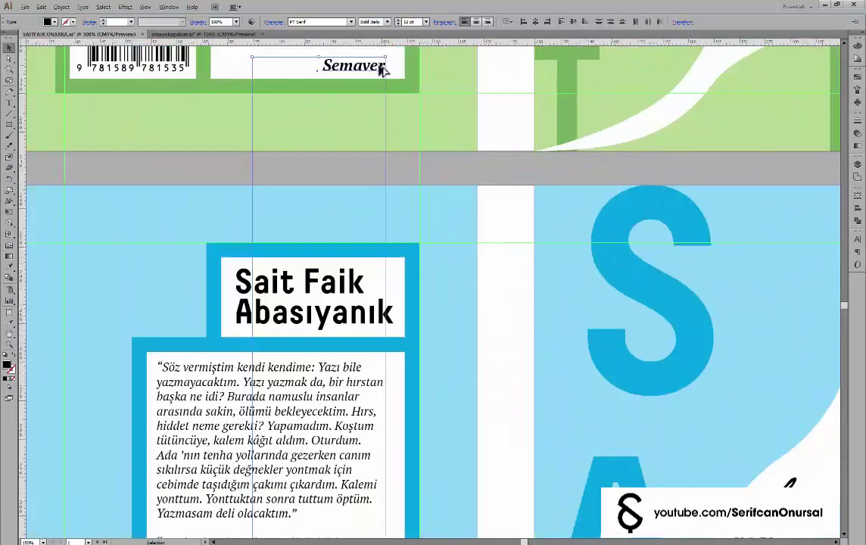
{"action": "scroll", "coordinate": [381, 70], "scroll_direction": "up", "scroll_amount": 2}
{"action": "left_click_drag", "start_coordinate": [397, 142], "coordinate": [430, 161]}
{"action": "key", "text": "Left"}
{"action": "key", "text": "Left"}
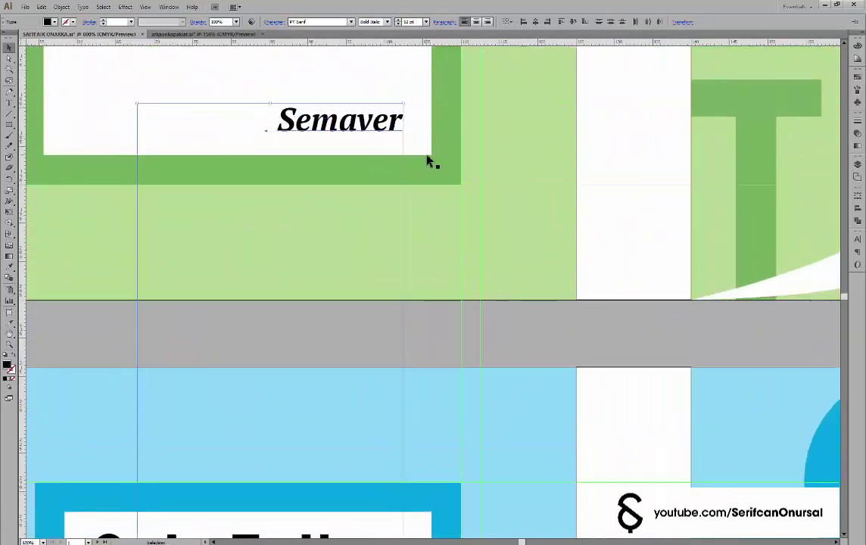
{"action": "key", "text": "ctrl+Tab"}
{"action": "scroll", "coordinate": [460, 397], "scroll_direction": "down", "scroll_amount": 8}
Select the Mahkeme Kapısı and Son Kuşlar titles together to right-align them
{"action": "left_click", "coordinate": [410, 485]}
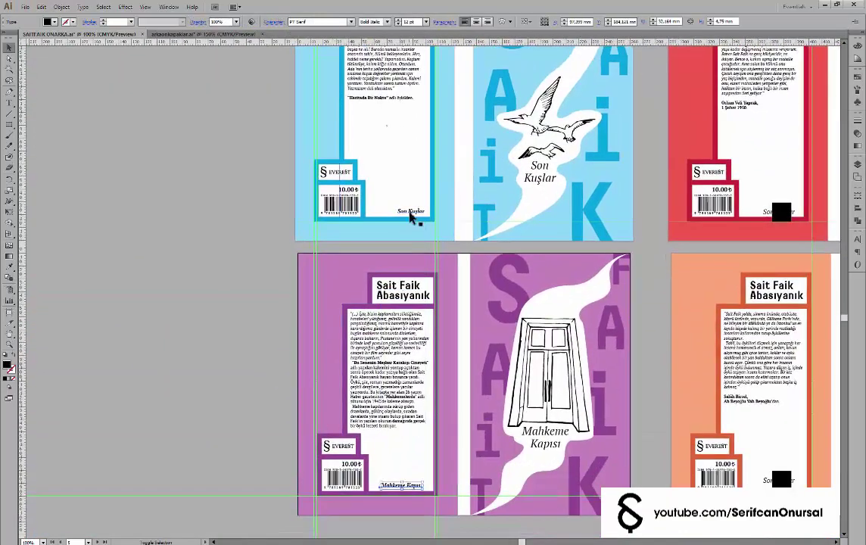
{"action": "left_click", "coordinate": [411, 212], "text": "shift"}
{"action": "scroll", "coordinate": [441, 127], "scroll_direction": "up", "scroll_amount": 3}
{"action": "scroll", "coordinate": [440, 127], "scroll_direction": "up", "scroll_amount": 2}
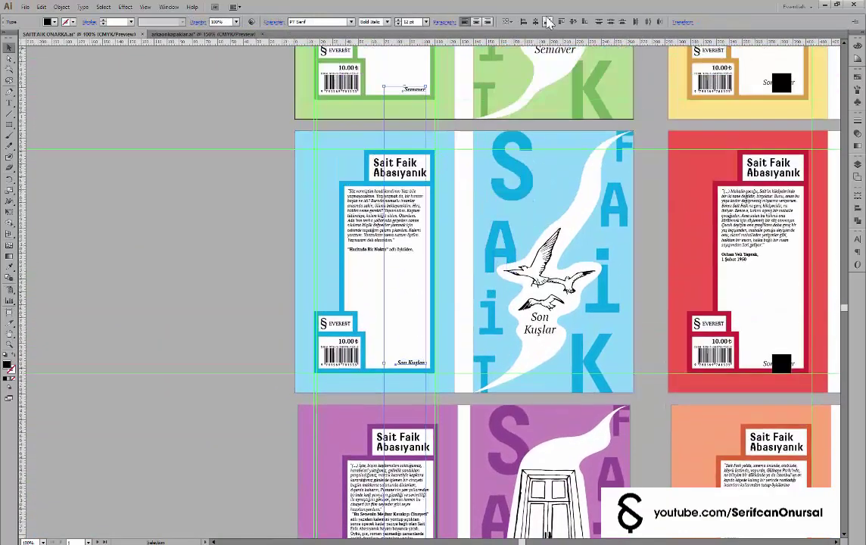
{"action": "scroll", "coordinate": [436, 286], "scroll_direction": "down", "scroll_amount": 7}
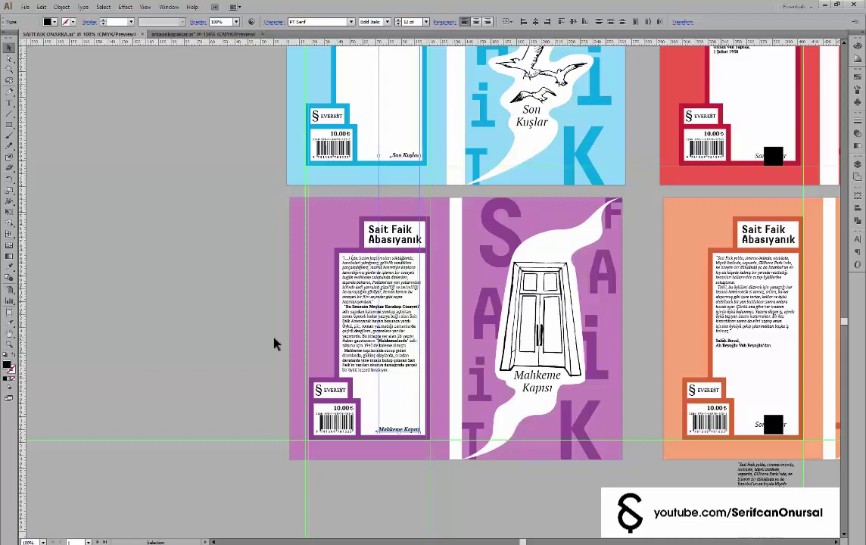
{"action": "scroll", "coordinate": [458, 371], "scroll_direction": "up", "scroll_amount": 1}
{"action": "scroll", "coordinate": [458, 371], "scroll_direction": "up", "scroll_amount": 1}
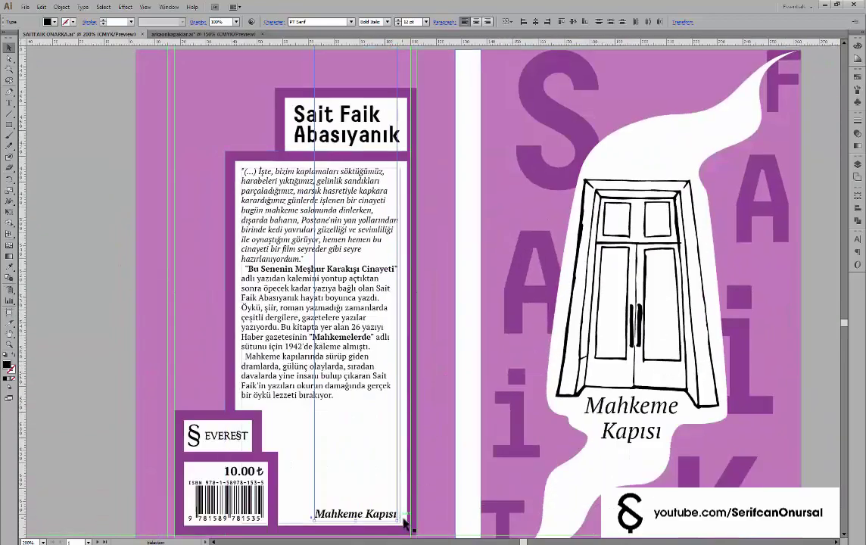
{"action": "scroll", "coordinate": [401, 199], "scroll_direction": "up", "scroll_amount": 3}
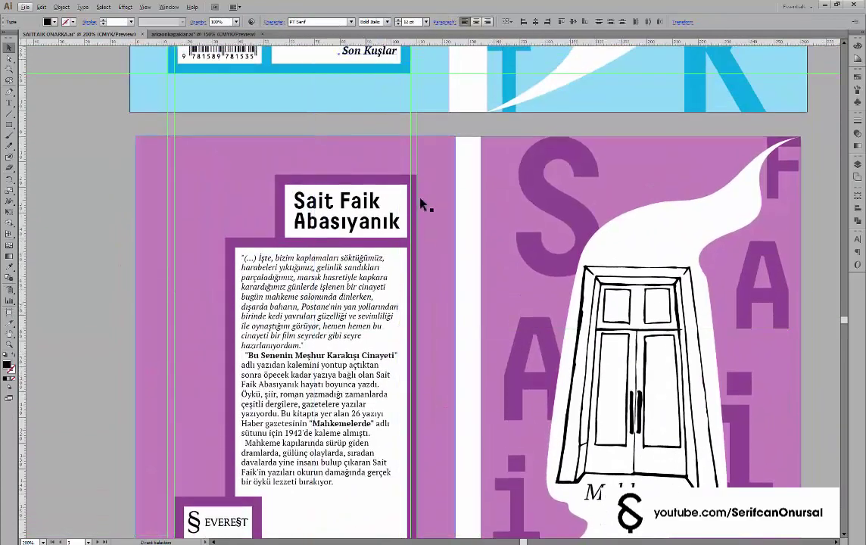
Scroll through the covers to review the aligned back-cover title lines
{"action": "scroll", "coordinate": [422, 202], "scroll_direction": "down", "scroll_amount": 3}
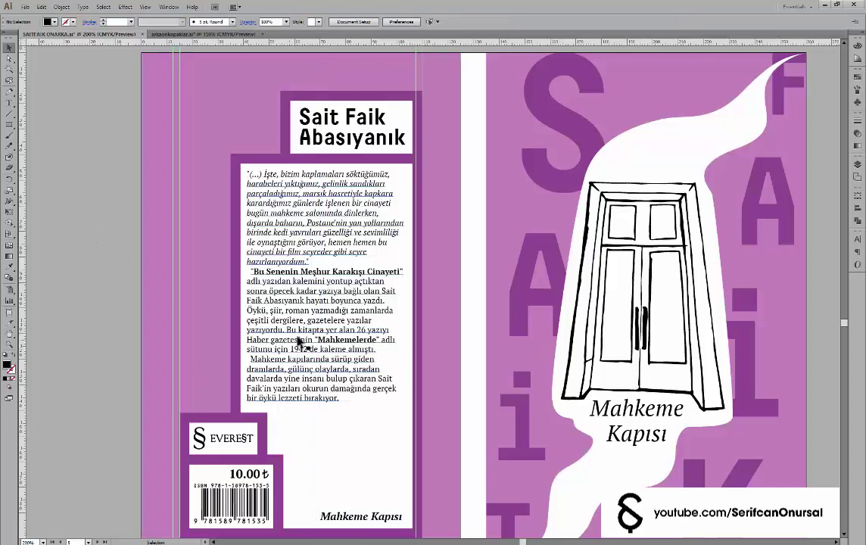
{"action": "scroll", "coordinate": [436, 141], "scroll_direction": "up", "scroll_amount": 2}
{"action": "scroll", "coordinate": [422, 133], "scroll_direction": "down", "scroll_amount": 5}
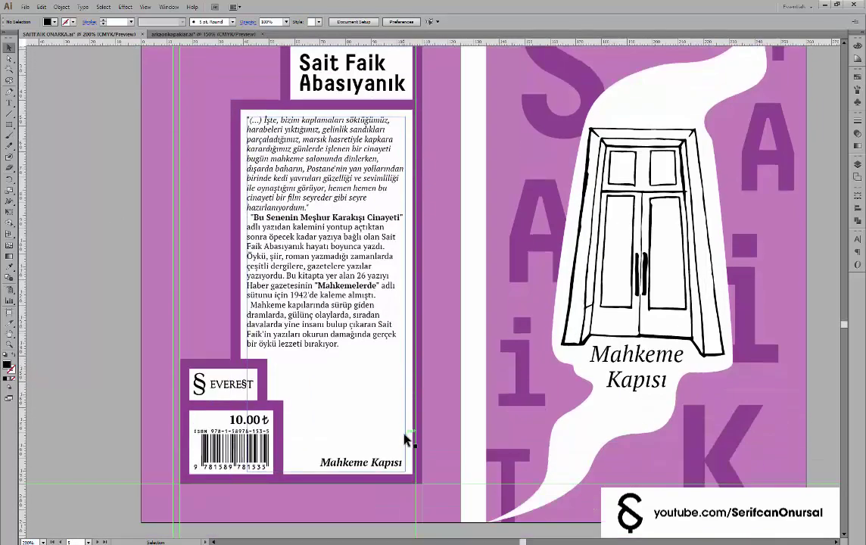
{"action": "scroll", "coordinate": [360, 387], "scroll_direction": "up", "scroll_amount": 2}
{"action": "scroll", "coordinate": [403, 452], "scroll_direction": "down", "scroll_amount": 6}
{"action": "scroll", "coordinate": [384, 165], "scroll_direction": "up", "scroll_amount": 1}
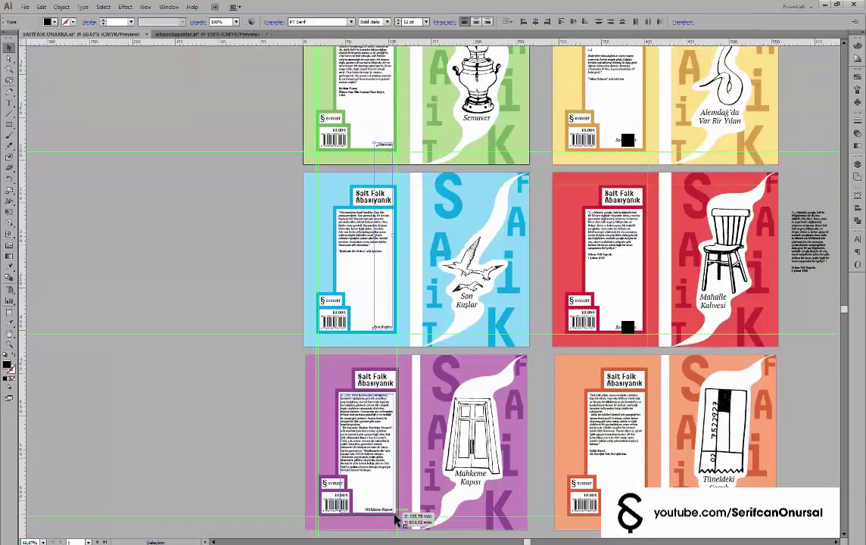
{"action": "scroll", "coordinate": [391, 246], "scroll_direction": "up", "scroll_amount": 2}
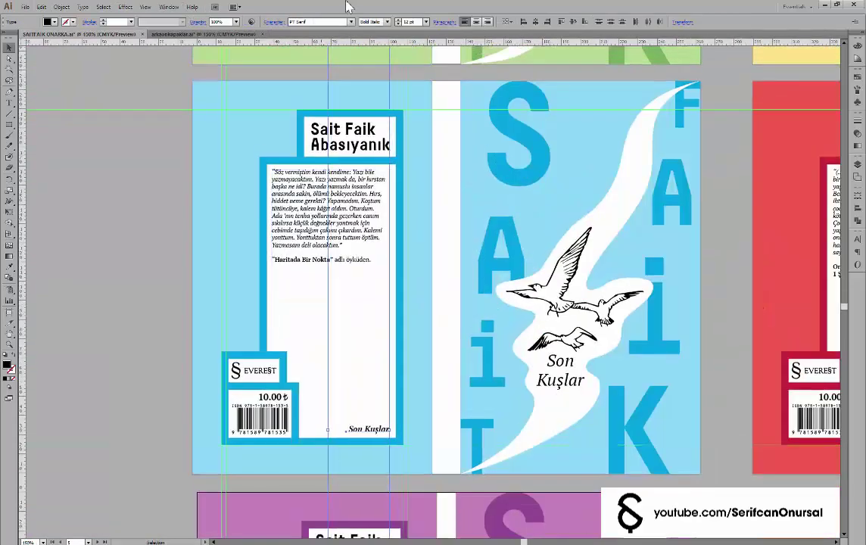
{"action": "scroll", "coordinate": [420, 282], "scroll_direction": "down", "scroll_amount": 3}
{"action": "scroll", "coordinate": [272, 247], "scroll_direction": "down", "scroll_amount": 3}
{"action": "scroll", "coordinate": [399, 152], "scroll_direction": "up", "scroll_amount": 1}
In Outline view, draw a black spacer box after Son Kuşlar and paste a copy onto the purple cover
{"action": "scroll", "coordinate": [400, 151], "scroll_direction": "up", "scroll_amount": 1}
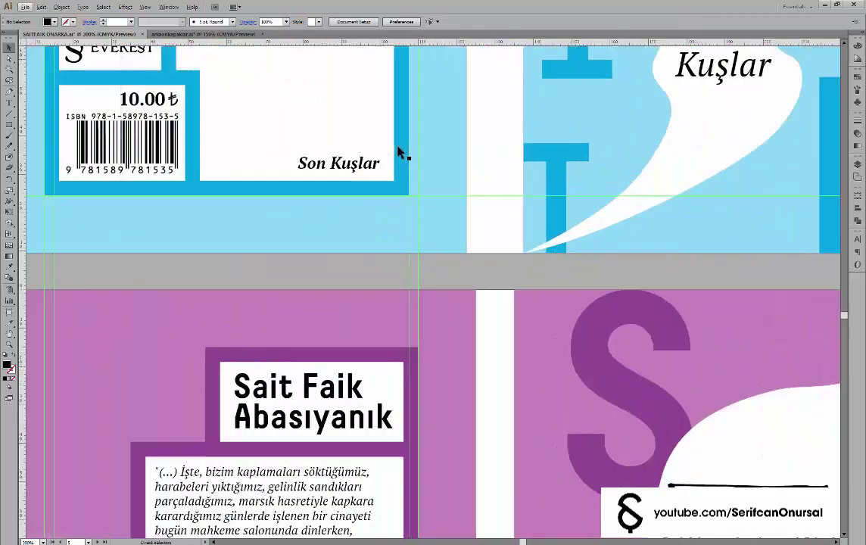
{"action": "key", "text": "ctrl+y"}
{"action": "left_click_drag", "start_coordinate": [421, 177], "coordinate": [423, 177]}
{"action": "key", "text": "ctrl+y"}
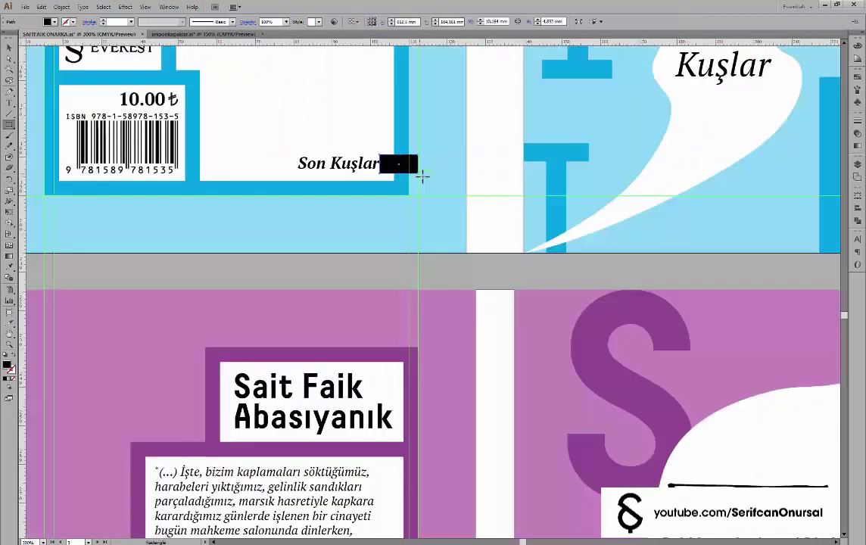
{"action": "key", "text": "ctrl+Tab"}
{"action": "key", "text": "ctrl+v"}
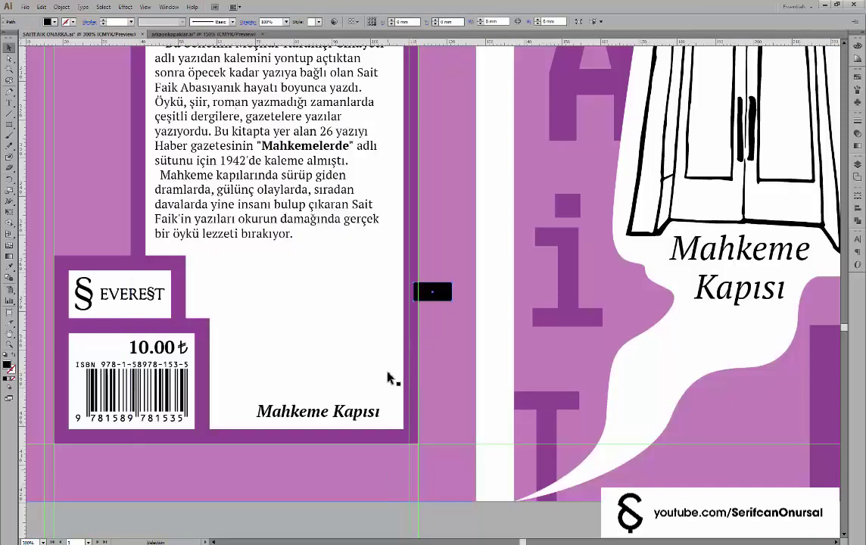
{"action": "left_click_drag", "start_coordinate": [415, 412], "coordinate": [400, 419]}
Draw a spacer box after Kapısı and butt the Mahkeme Kapısı title against it
{"action": "scroll", "coordinate": [399, 419], "scroll_direction": "up", "scroll_amount": 1}
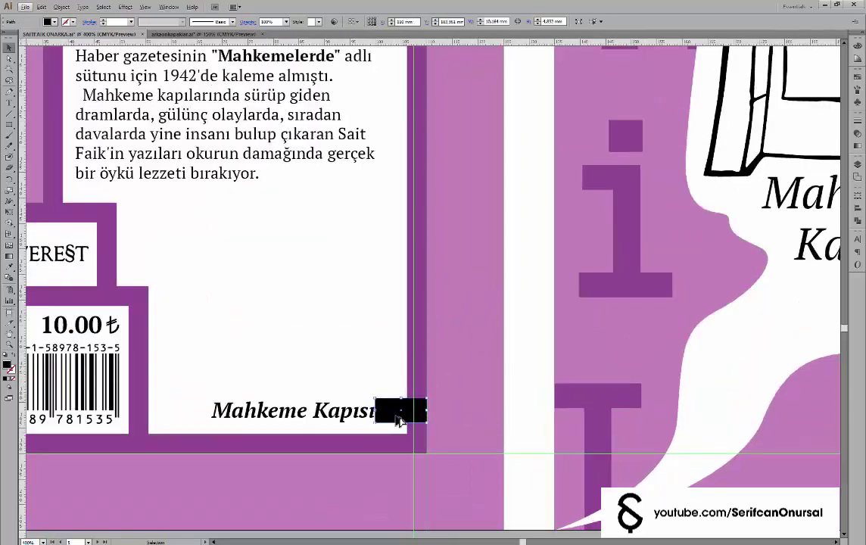
{"action": "scroll", "coordinate": [400, 419], "scroll_direction": "up", "scroll_amount": 5}
{"action": "scroll", "coordinate": [396, 416], "scroll_direction": "up", "scroll_amount": 8}
{"action": "key", "text": "ctrl+y"}
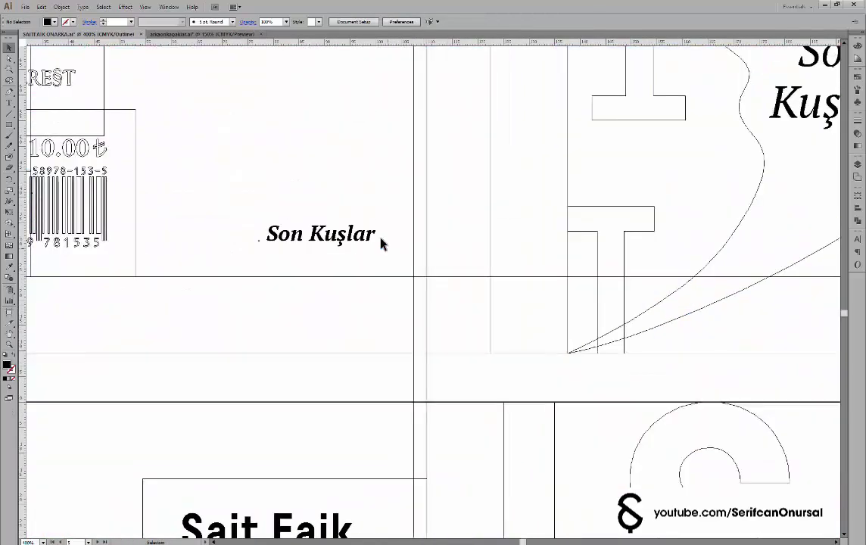
{"action": "key", "text": "m"}
{"action": "scroll", "coordinate": [418, 246], "scroll_direction": "down", "scroll_amount": 2}
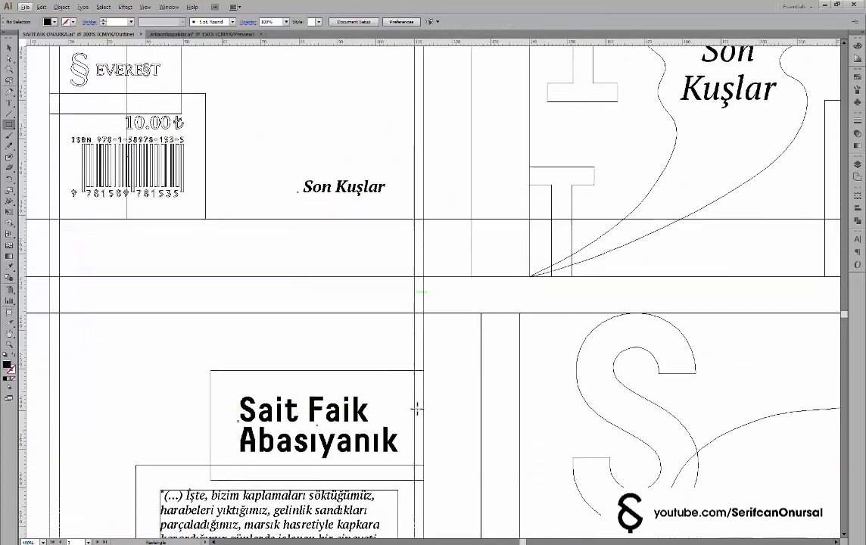
{"action": "scroll", "coordinate": [415, 406], "scroll_direction": "down", "scroll_amount": 5}
{"action": "scroll", "coordinate": [400, 328], "scroll_direction": "up", "scroll_amount": 3}
{"action": "left_click_drag", "start_coordinate": [427, 268], "coordinate": [436, 267]}
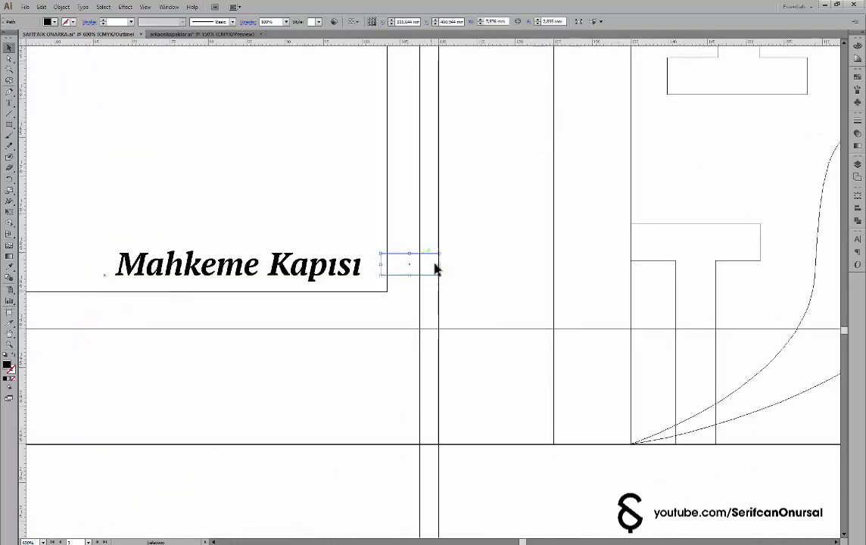
{"action": "scroll", "coordinate": [436, 267], "scroll_direction": "up", "scroll_amount": 2}
{"action": "left_click_drag", "start_coordinate": [265, 280], "coordinate": [290, 286]}
Return to the full-colour preview and bring the whole purple cover into view
{"action": "scroll", "coordinate": [476, 381], "scroll_direction": "down", "scroll_amount": 1}
{"action": "key", "text": "ctrl+y"}
{"action": "scroll", "coordinate": [445, 323], "scroll_direction": "down", "scroll_amount": 1}
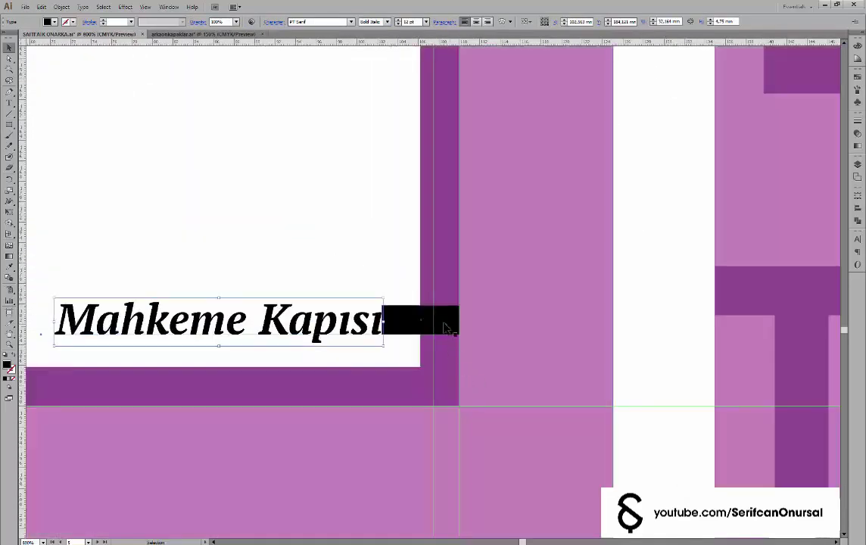
{"action": "scroll", "coordinate": [447, 326], "scroll_direction": "down", "scroll_amount": 5}
{"action": "scroll", "coordinate": [446, 326], "scroll_direction": "up", "scroll_amount": 1}
{"action": "left_click_drag", "start_coordinate": [414, 327], "coordinate": [568, 342]}
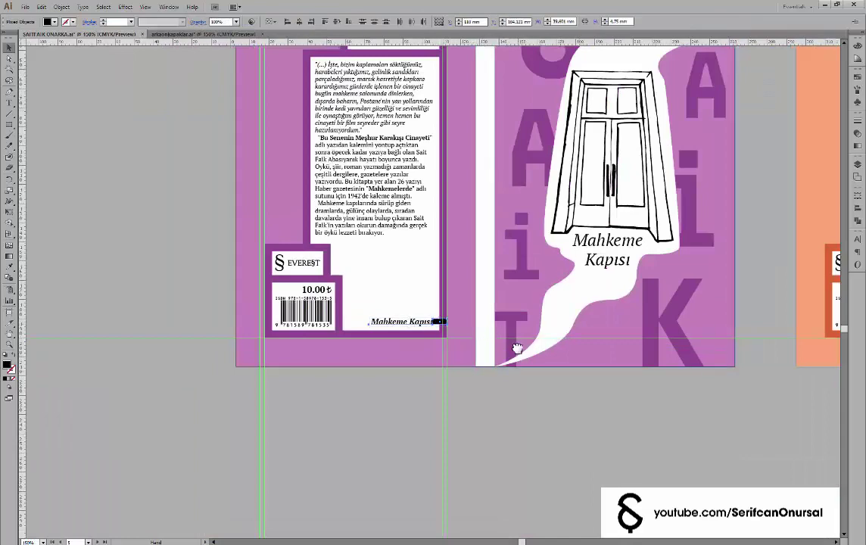
Undo the pasted Son Kuşlar title and move the orange cover's title line down beside the barcode
{"action": "key", "text": "ctrl+y"}
{"action": "scroll", "coordinate": [564, 341], "scroll_direction": "up", "scroll_amount": 2}
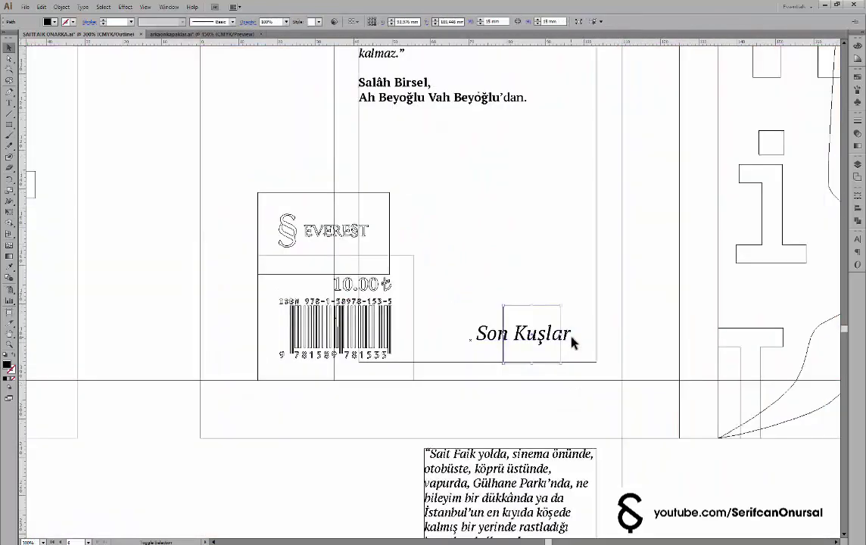
{"action": "key", "text": "ctrl+z"}
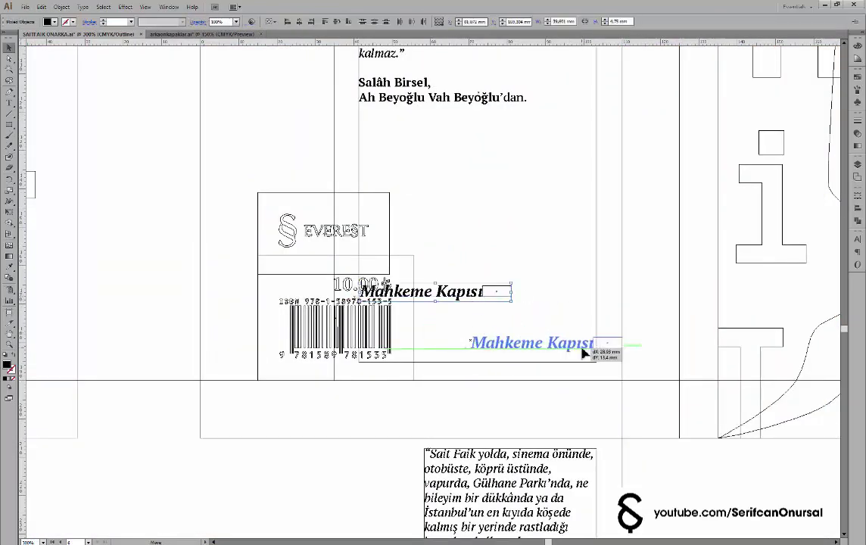
{"action": "left_click_drag", "start_coordinate": [584, 353], "coordinate": [570, 322]}
{"action": "key", "text": "ctrl+z"}
{"action": "key", "text": "ctrl+z"}
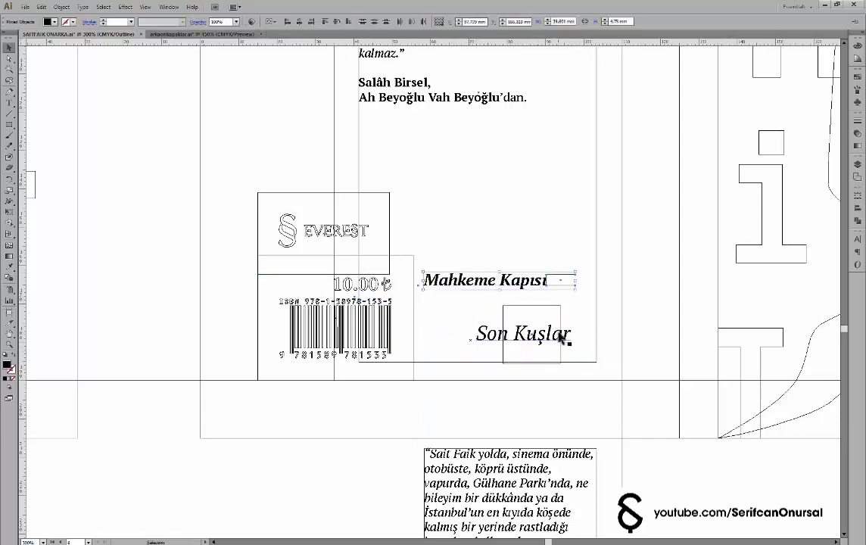
{"action": "key", "text": "ctrl+z"}
{"action": "left_click_drag", "start_coordinate": [561, 289], "coordinate": [608, 352]}
Replace the orange cover's title text with 'Tüneldeki Çocuk'
{"action": "key", "text": "ctrl+y"}
{"action": "left_click", "coordinate": [609, 342]}
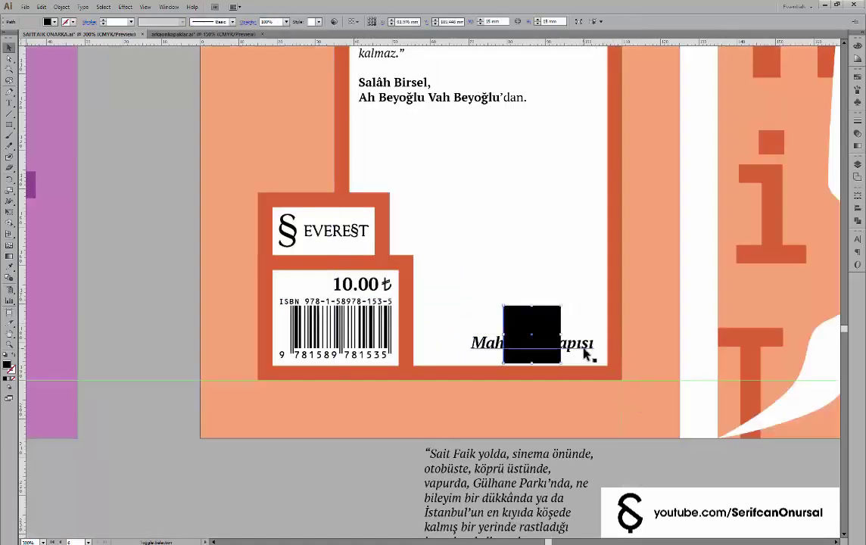
{"action": "key", "text": "ctrl+shift+a"}
{"action": "key", "text": "ctrl+y"}
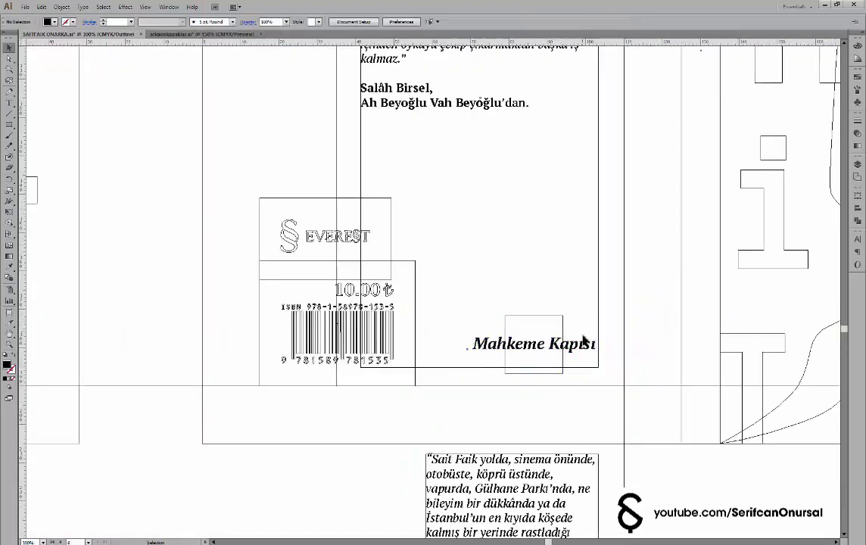
{"action": "triple_click", "coordinate": [584, 342]}
{"action": "type", "text": "Tüne"}
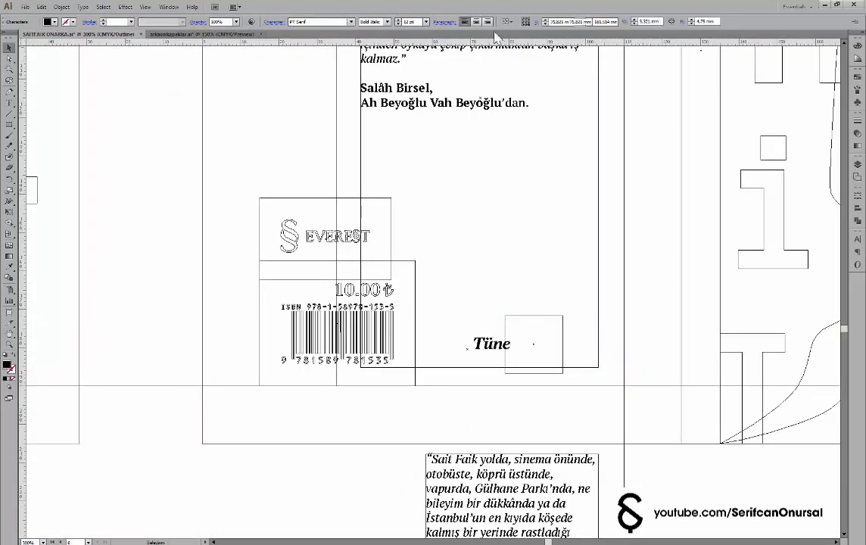
{"action": "key", "text": "ctrl+z"}
{"action": "key", "text": "ctrl+shift+z"}
{"action": "type", "text": "ldeki Çocuk"}
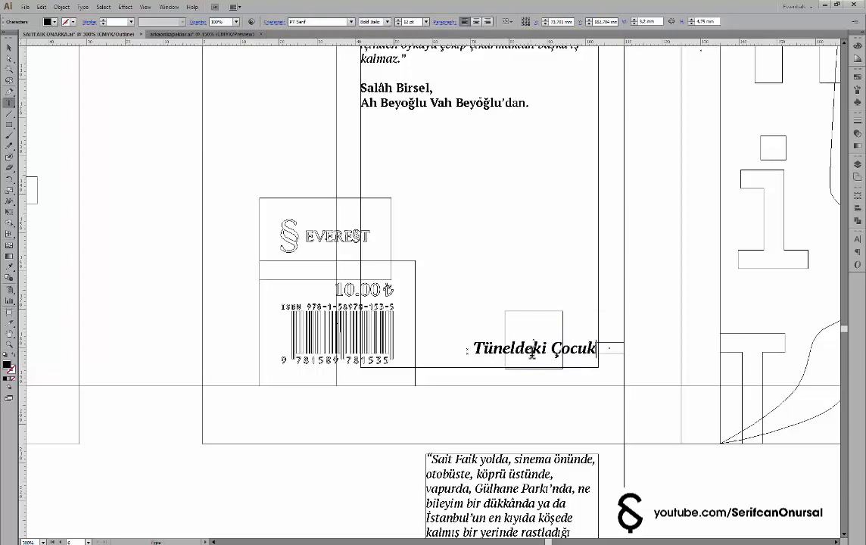
{"action": "key", "text": "Escape"}
Snap the Tüneldeki Çocuk title against its spacer box and move both down to the aligned height
{"action": "scroll", "coordinate": [614, 400], "scroll_direction": "up", "scroll_amount": 1}
{"action": "scroll", "coordinate": [623, 355], "scroll_direction": "up", "scroll_amount": 2}
{"action": "scroll", "coordinate": [545, 352], "scroll_direction": "up", "scroll_amount": 1}
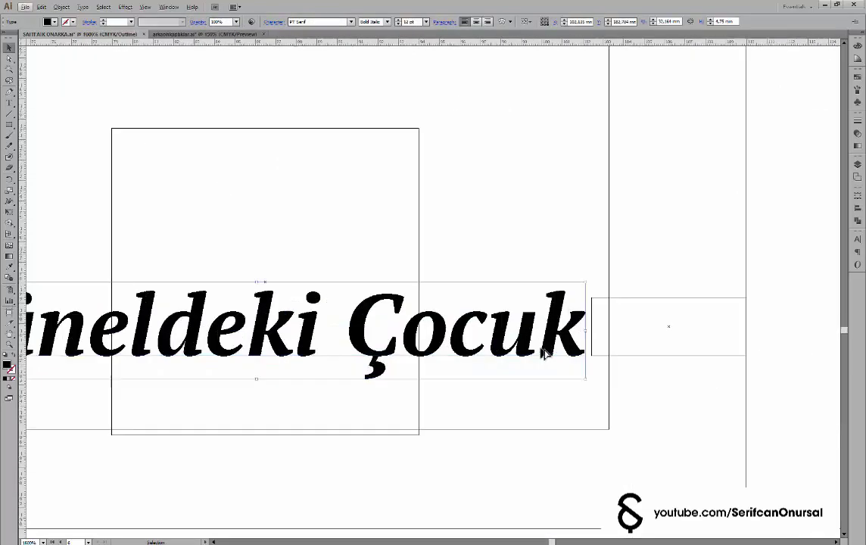
{"action": "left_click_drag", "start_coordinate": [552, 349], "coordinate": [558, 349]}
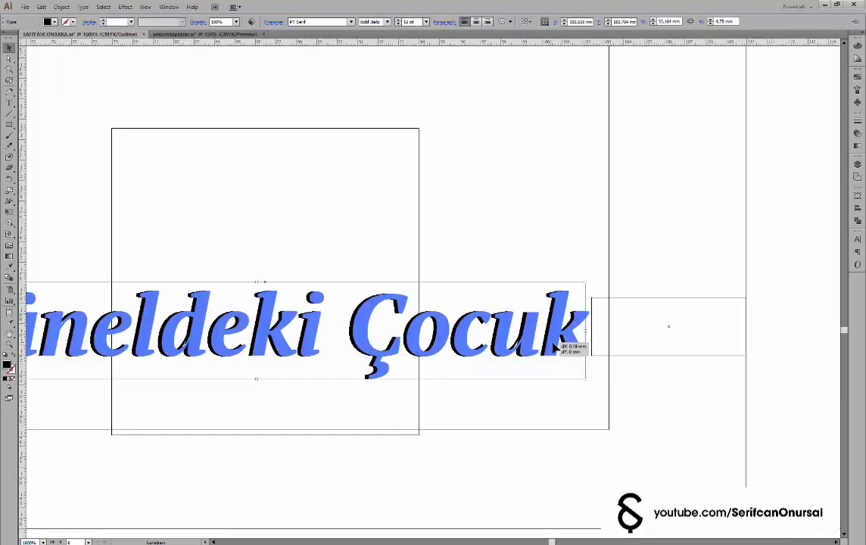
{"action": "left_click", "coordinate": [664, 357]}
{"action": "left_click_drag", "start_coordinate": [404, 132], "coordinate": [106, 393]}
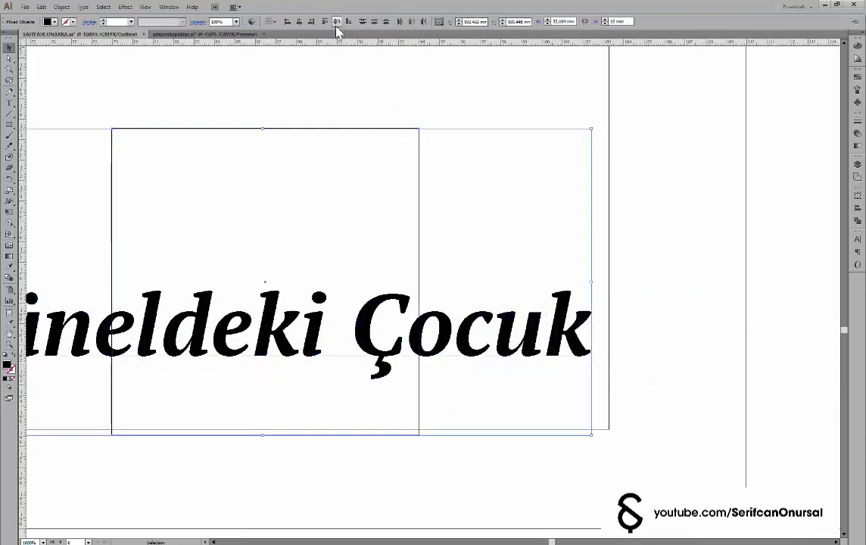
{"action": "scroll", "coordinate": [423, 429], "scroll_direction": "down", "scroll_amount": 1}
{"action": "left_click_drag", "start_coordinate": [484, 405], "coordinate": [486, 487]}
{"action": "scroll", "coordinate": [488, 469], "scroll_direction": "down", "scroll_amount": 2}
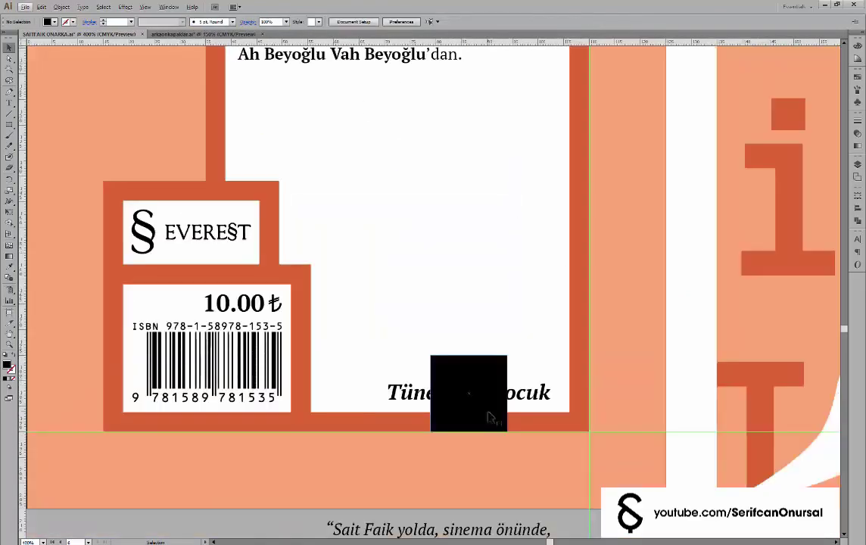
{"action": "scroll", "coordinate": [525, 280], "scroll_direction": "down", "scroll_amount": 4}
{"action": "scroll", "coordinate": [522, 278], "scroll_direction": "up", "scroll_amount": 3}
{"action": "scroll", "coordinate": [530, 318], "scroll_direction": "up", "scroll_amount": 5}
With the Rectangle tool active, nudge the Son Kuşlar line down beside the barcode
{"action": "scroll", "coordinate": [366, 328], "scroll_direction": "down", "scroll_amount": 1}
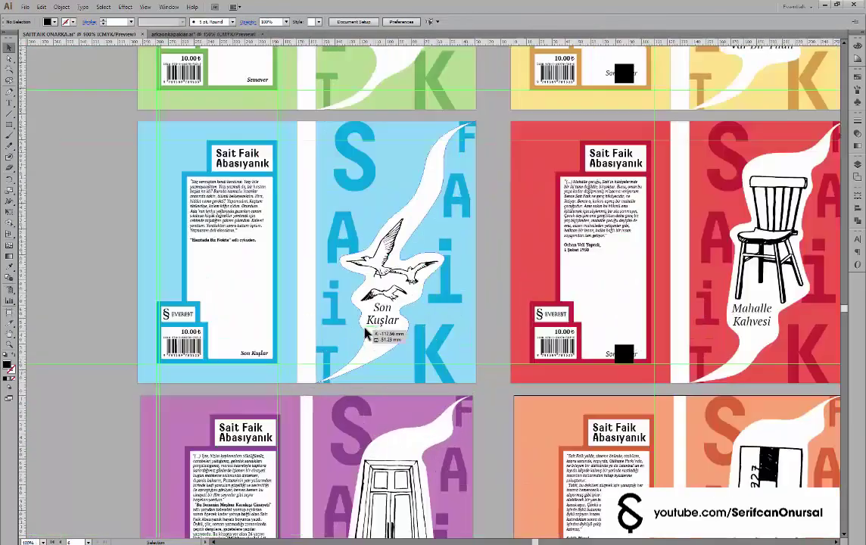
{"action": "scroll", "coordinate": [288, 308], "scroll_direction": "up", "scroll_amount": 2}
{"action": "key", "text": "ctrl+y"}
{"action": "key", "text": "ctrl+y"}
{"action": "scroll", "coordinate": [243, 333], "scroll_direction": "up", "scroll_amount": 2}
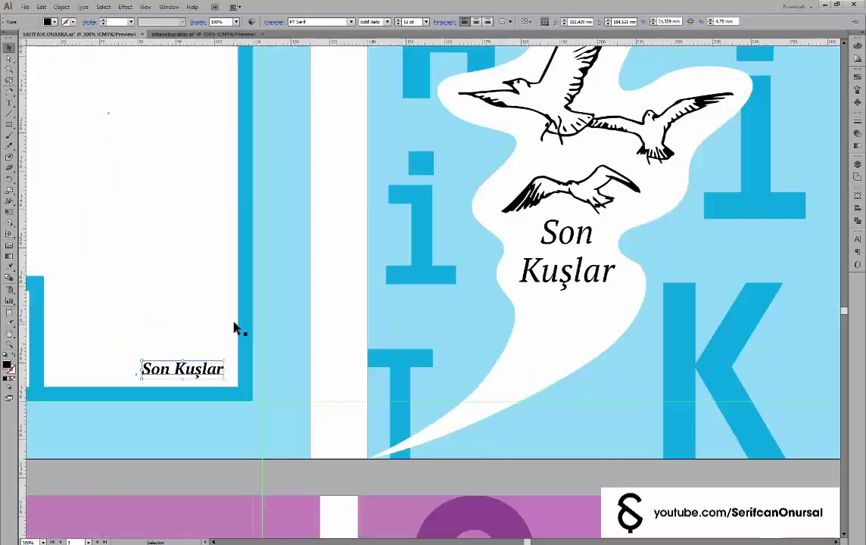
{"action": "key", "text": "ctrl+y"}
{"action": "scroll", "coordinate": [242, 356], "scroll_direction": "up", "scroll_amount": 1}
{"action": "key", "text": "m"}
{"action": "scroll", "coordinate": [255, 365], "scroll_direction": "up", "scroll_amount": 2}
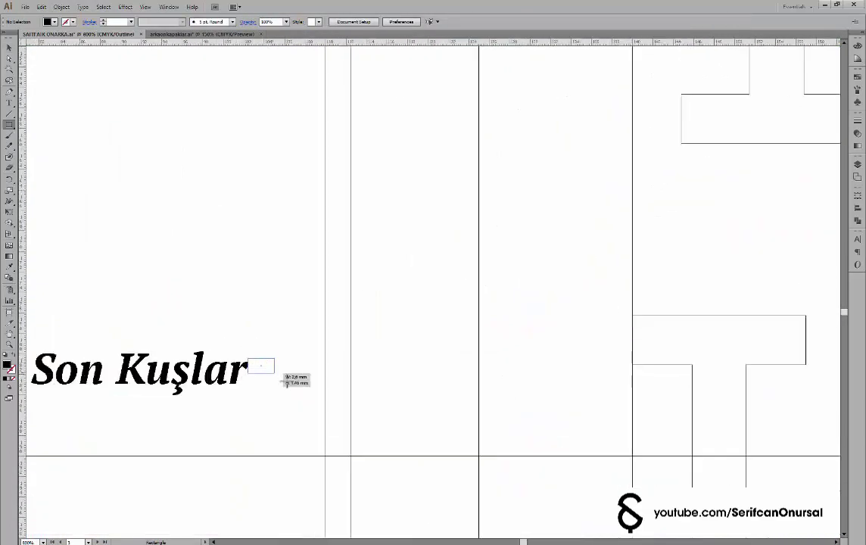
{"action": "scroll", "coordinate": [267, 305], "scroll_direction": "down", "scroll_amount": 3}
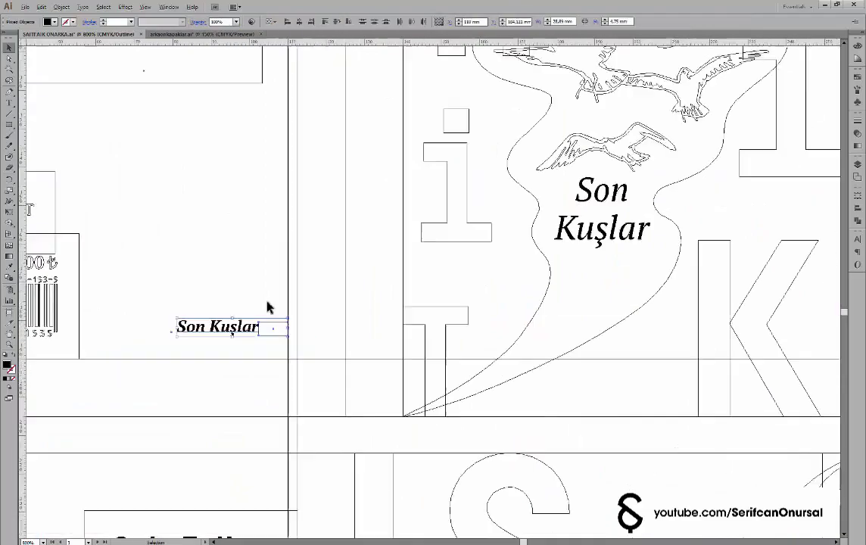
{"action": "scroll", "coordinate": [274, 138], "scroll_direction": "down", "scroll_amount": 1}
{"action": "scroll", "coordinate": [280, 154], "scroll_direction": "up", "scroll_amount": 1}
{"action": "scroll", "coordinate": [691, 299], "scroll_direction": "up", "scroll_amount": 1}
{"action": "scroll", "coordinate": [497, 178], "scroll_direction": "right", "scroll_amount": 3}
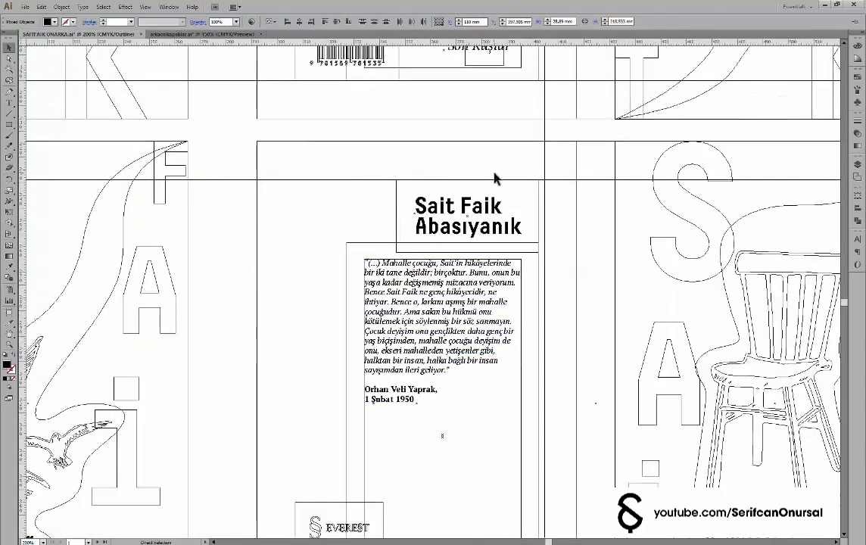
{"action": "scroll", "coordinate": [458, 252], "scroll_direction": "down", "scroll_amount": 3}
{"action": "scroll", "coordinate": [390, 383], "scroll_direction": "up", "scroll_amount": 1}
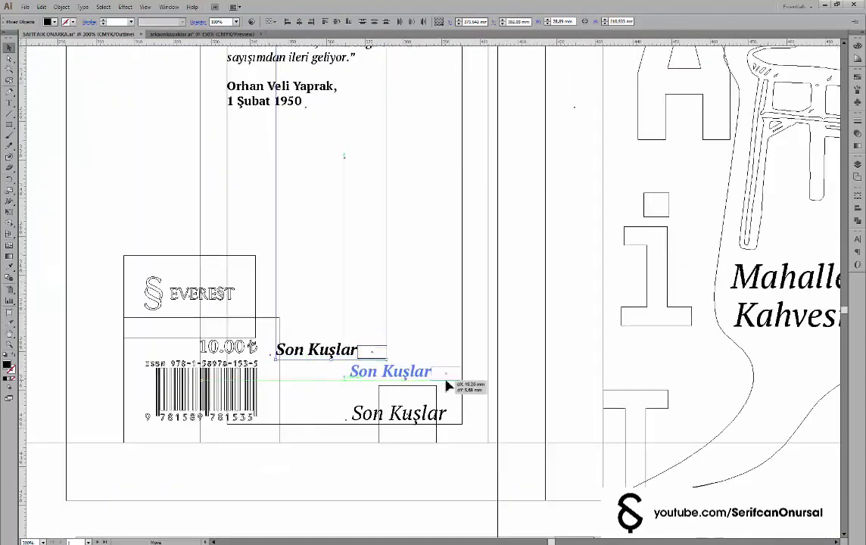
{"action": "left_click_drag", "start_coordinate": [446, 381], "coordinate": [449, 380]}
{"action": "left_click", "coordinate": [451, 378]}
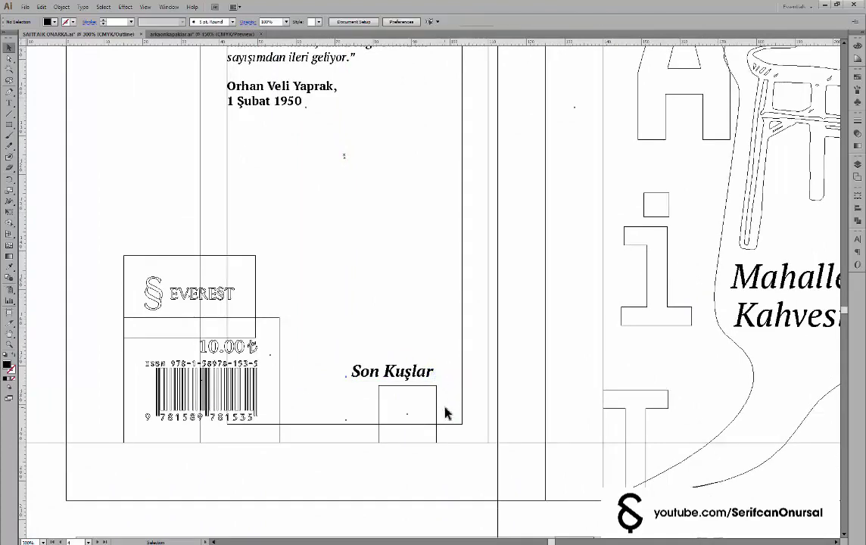
Move the Son Kuşlar title and its spacer box down together to line up with the other covers
{"action": "left_click_drag", "start_coordinate": [446, 413], "coordinate": [415, 132]}
{"action": "scroll", "coordinate": [416, 425], "scroll_direction": "up", "scroll_amount": 2}
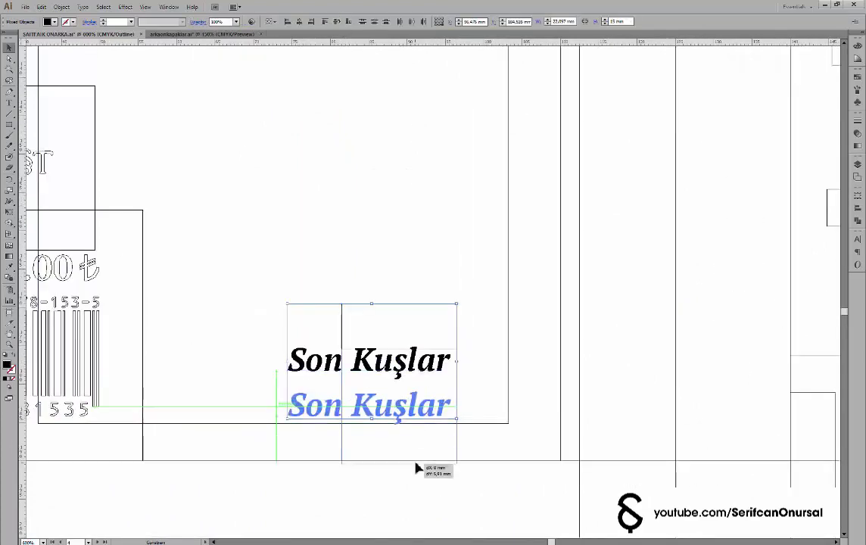
{"action": "mouse_move", "coordinate": [416, 468]}
{"action": "left_mouse_down"}
{"action": "mouse_move", "coordinate": [420, 458]}
{"action": "mouse_move", "coordinate": [422, 486]}
{"action": "left_mouse_up"}
{"action": "scroll", "coordinate": [420, 457], "scroll_direction": "up", "scroll_amount": 2}
{"action": "scroll", "coordinate": [573, 440], "scroll_direction": "down", "scroll_amount": 1}
{"action": "scroll", "coordinate": [506, 340], "scroll_direction": "down", "scroll_amount": 1}
{"action": "left_click", "coordinate": [506, 340]}
{"action": "key", "text": "ctrl+y"}
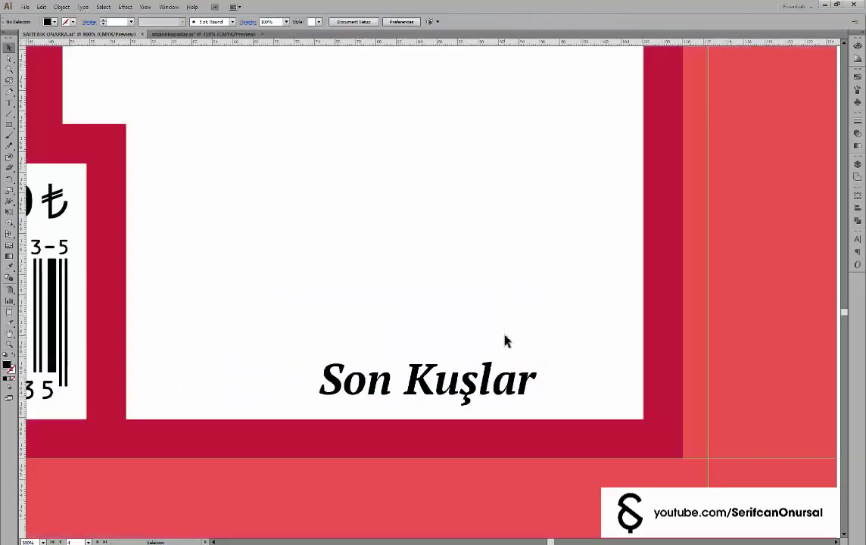
{"action": "key", "text": "ctrl+y"}
{"action": "key", "text": "ctrl+y"}
{"action": "scroll", "coordinate": [560, 294], "scroll_direction": "down", "scroll_amount": 2}
{"action": "scroll", "coordinate": [331, 427], "scroll_direction": "down", "scroll_amount": 1}
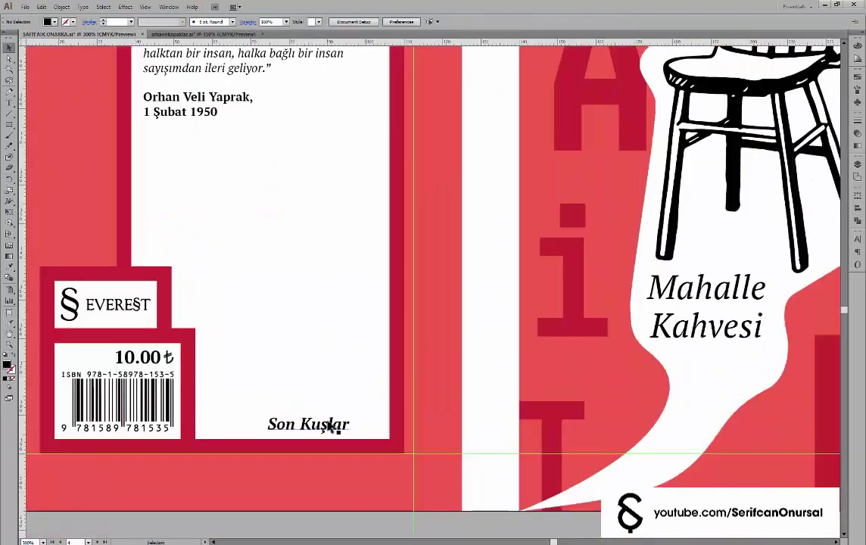
Edit the red cover's title line, typing 'Ma', then undo the edit
{"action": "double_click", "coordinate": [330, 427]}
{"action": "key", "text": "ctrl+a"}
{"action": "type", "text": "Ma"}
{"action": "scroll", "coordinate": [354, 437], "scroll_direction": "down", "scroll_amount": 2}
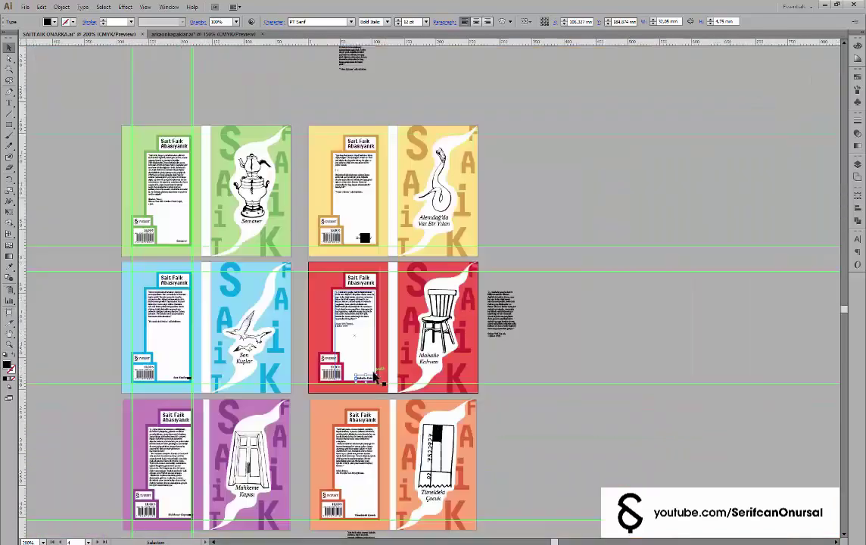
{"action": "scroll", "coordinate": [365, 238], "scroll_direction": "up", "scroll_amount": 5}
{"action": "key", "text": "ctrl+y"}
{"action": "key", "text": "ctrl+z"}
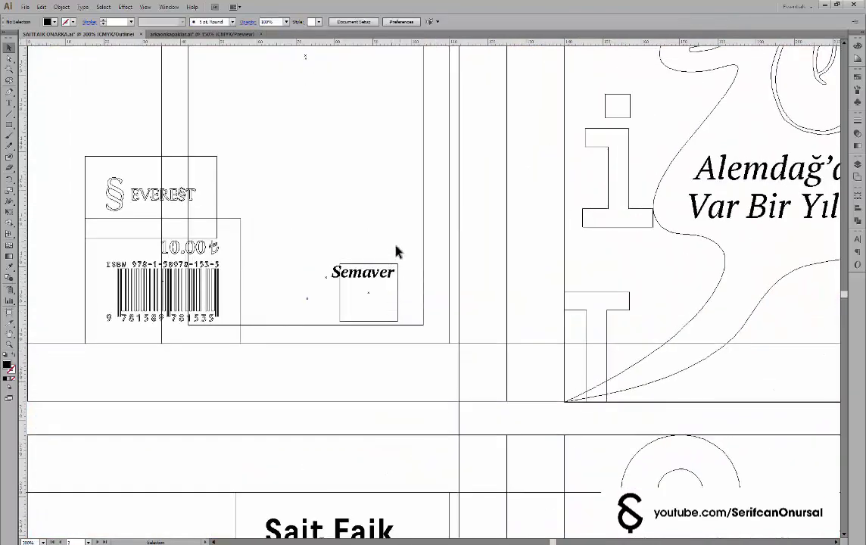
{"action": "scroll", "coordinate": [392, 332], "scroll_direction": "up", "scroll_amount": 2}
Move the Semaver title lower beside the barcode and bring the red Mahalle Kahvesi cover into view
{"action": "left_click_drag", "start_coordinate": [387, 300], "coordinate": [384, 352]}
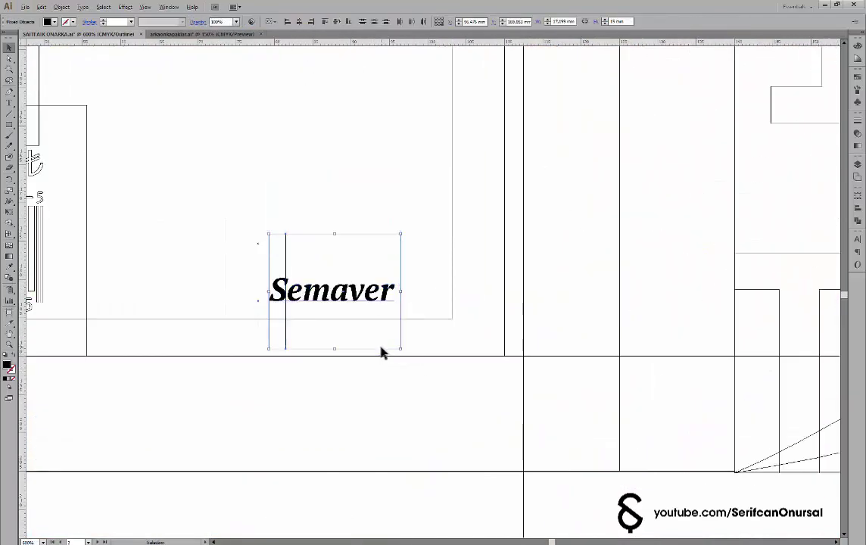
{"action": "scroll", "coordinate": [385, 349], "scroll_direction": "up", "scroll_amount": 3}
{"action": "scroll", "coordinate": [401, 439], "scroll_direction": "down", "scroll_amount": 3}
{"action": "scroll", "coordinate": [387, 400], "scroll_direction": "down", "scroll_amount": 4}
{"action": "key", "text": "ctrl+y"}
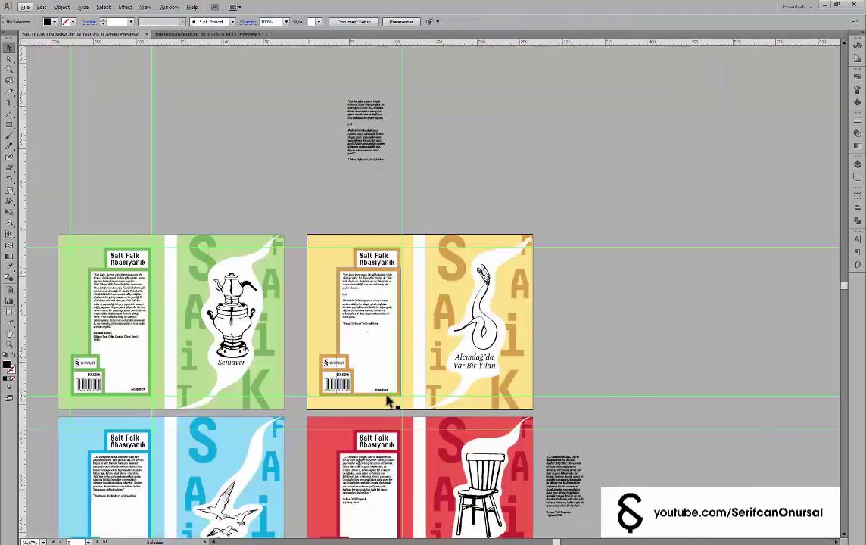
{"action": "left_click_drag", "start_coordinate": [387, 401], "coordinate": [263, 281]}
{"action": "scroll", "coordinate": [258, 406], "scroll_direction": "up", "scroll_amount": 3}
{"action": "scroll", "coordinate": [454, 318], "scroll_direction": "up", "scroll_amount": 2}
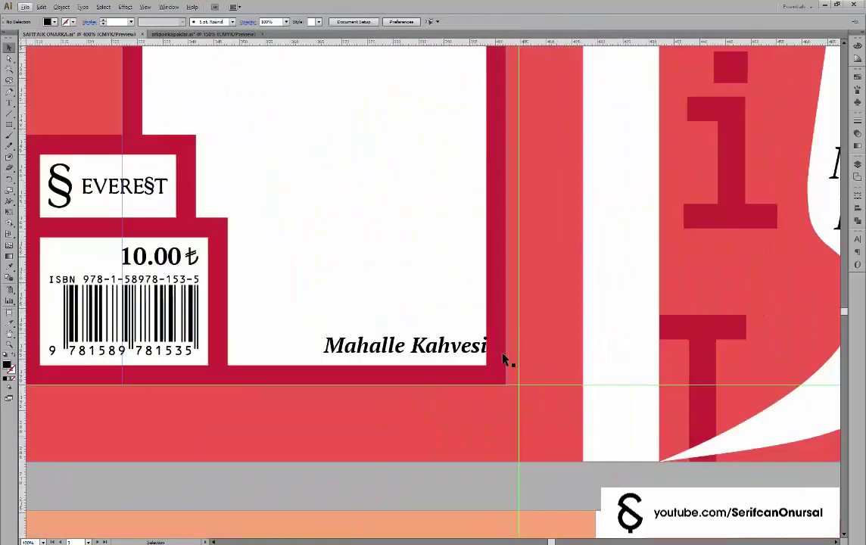
Move the alignment box to the title's end and snap the Mahalle Kahvesi line against it
{"action": "key", "text": "ctrl+y"}
{"action": "left_click", "coordinate": [452, 301]}
{"action": "left_click_drag", "start_coordinate": [452, 303], "coordinate": [498, 357]}
{"action": "scroll", "coordinate": [504, 360], "scroll_direction": "up", "scroll_amount": 4}
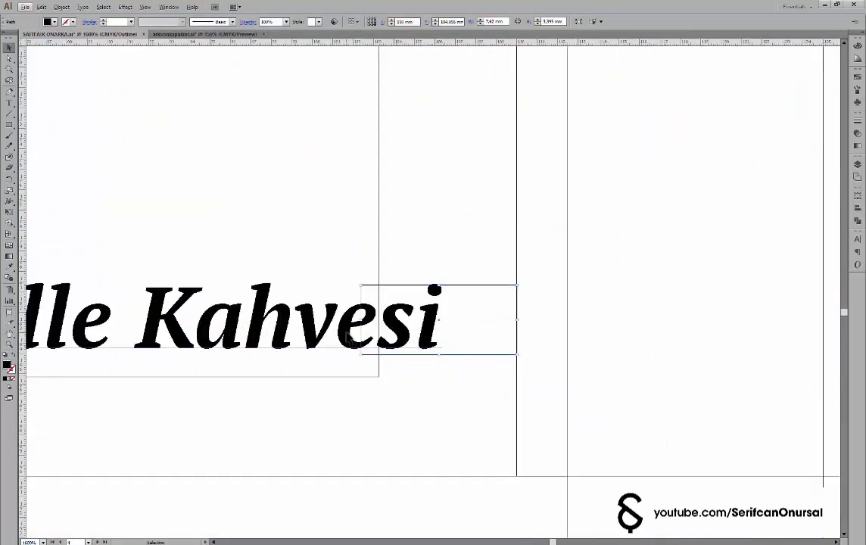
{"action": "left_click_drag", "start_coordinate": [348, 339], "coordinate": [266, 336]}
{"action": "scroll", "coordinate": [299, 311], "scroll_direction": "up", "scroll_amount": 3}
{"action": "left_click_drag", "start_coordinate": [484, 258], "coordinate": [499, 255]}
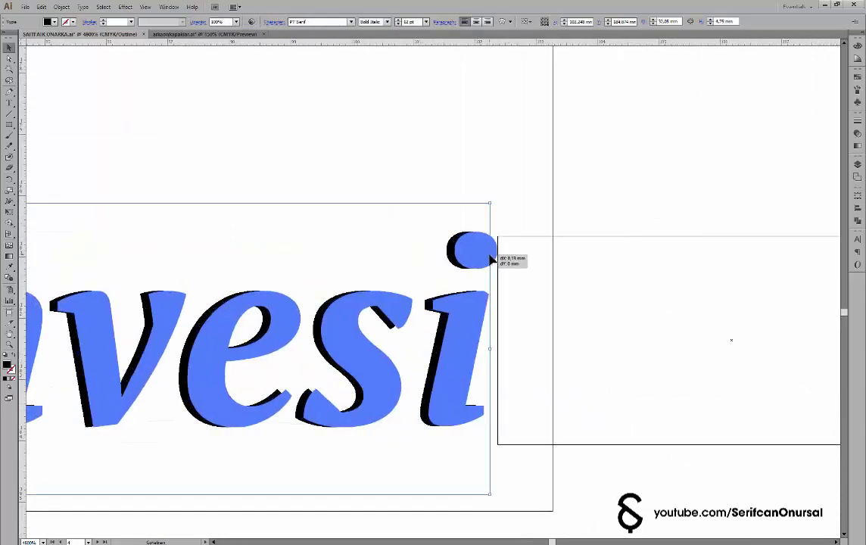
{"action": "left_click", "coordinate": [594, 251]}
Scroll over the finished covers and return to the full-colour preview
{"action": "scroll", "coordinate": [597, 223], "scroll_direction": "down", "scroll_amount": 3}
{"action": "scroll", "coordinate": [598, 223], "scroll_direction": "down", "scroll_amount": 3}
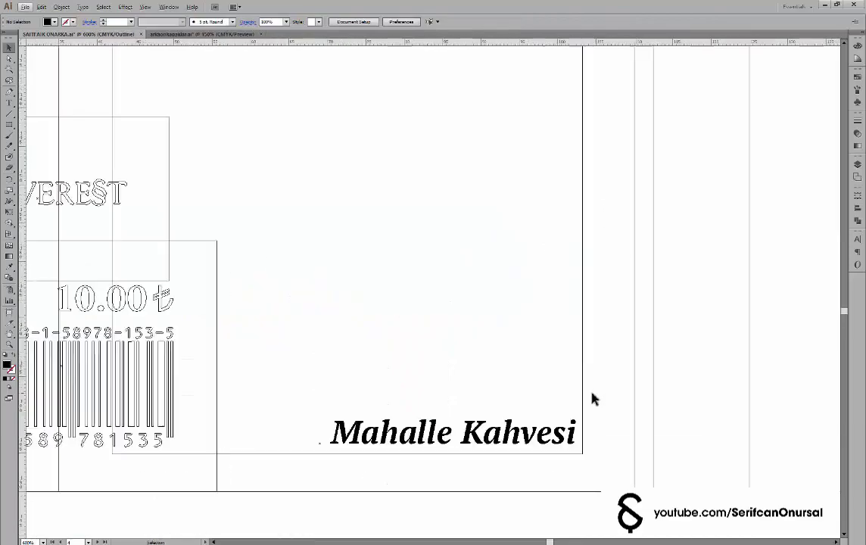
{"action": "scroll", "coordinate": [591, 398], "scroll_direction": "down", "scroll_amount": 3}
{"action": "scroll", "coordinate": [499, 313], "scroll_direction": "up", "scroll_amount": 2}
{"action": "scroll", "coordinate": [463, 262], "scroll_direction": "down", "scroll_amount": 3}
{"action": "scroll", "coordinate": [461, 261], "scroll_direction": "down", "scroll_amount": 3}
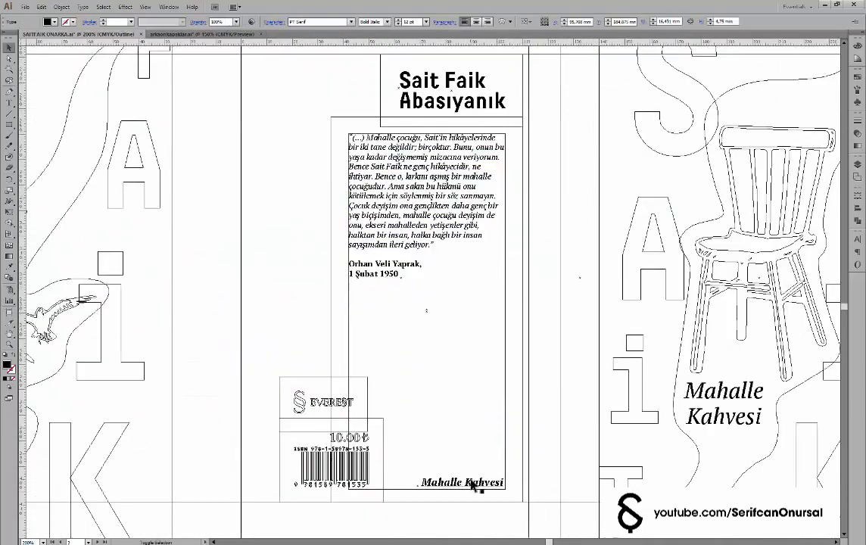
{"action": "key", "text": "ctrl+y"}
Retitle the yellow cover's barcode line to 'Alemdağ'da Var Bir Yılan'
{"action": "scroll", "coordinate": [583, 408], "scroll_direction": "up", "scroll_amount": 5}
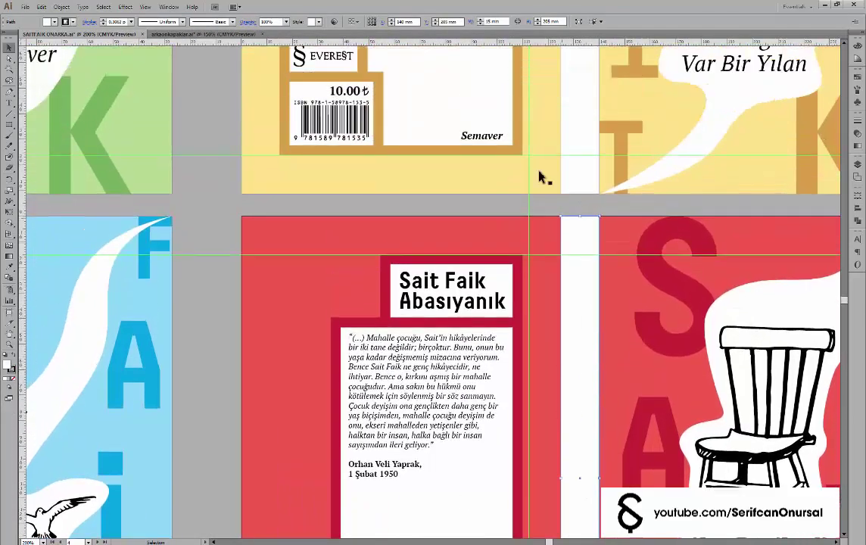
{"action": "scroll", "coordinate": [539, 174], "scroll_direction": "up", "scroll_amount": 3}
{"action": "double_click", "coordinate": [473, 296]}
{"action": "type", "text": "Alemdağ’da"}
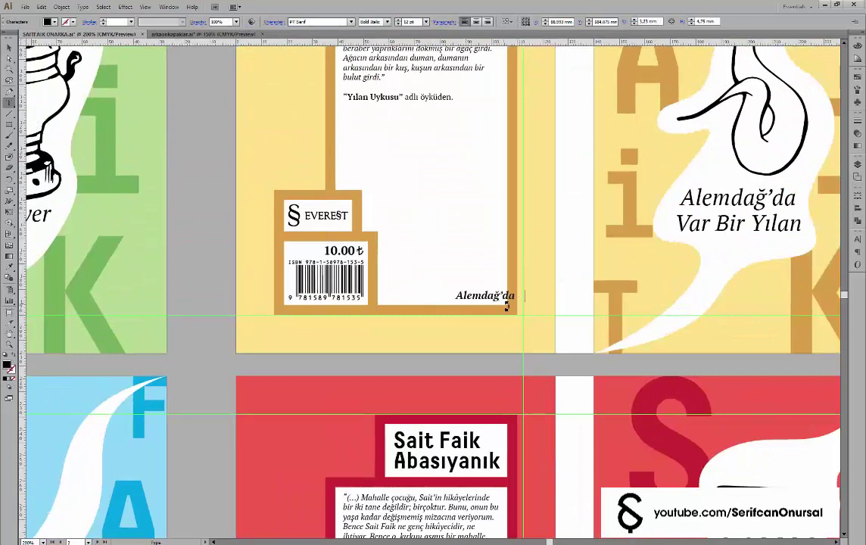
{"action": "type", "text": "lan"}
{"action": "key", "text": "Escape"}
{"action": "scroll", "coordinate": [450, 352], "scroll_direction": "down", "scroll_amount": 5}
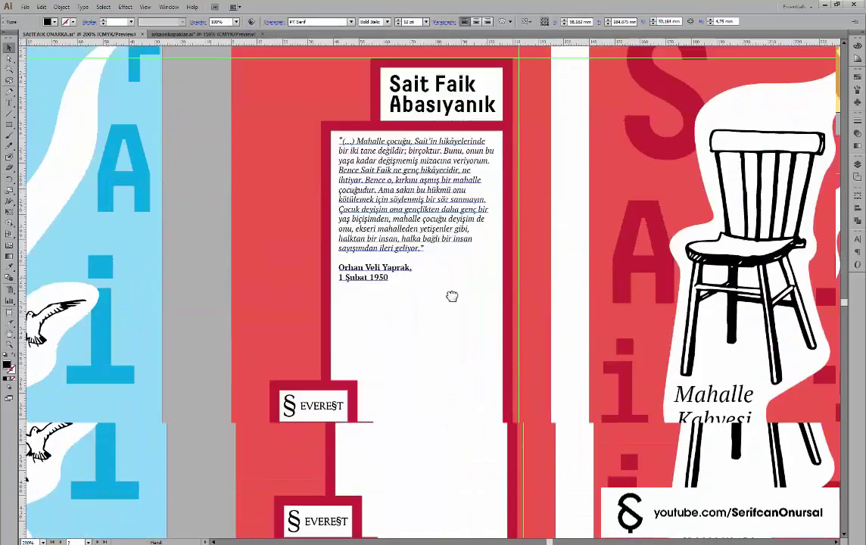
{"action": "scroll", "coordinate": [544, 182], "scroll_direction": "up", "scroll_amount": 5}
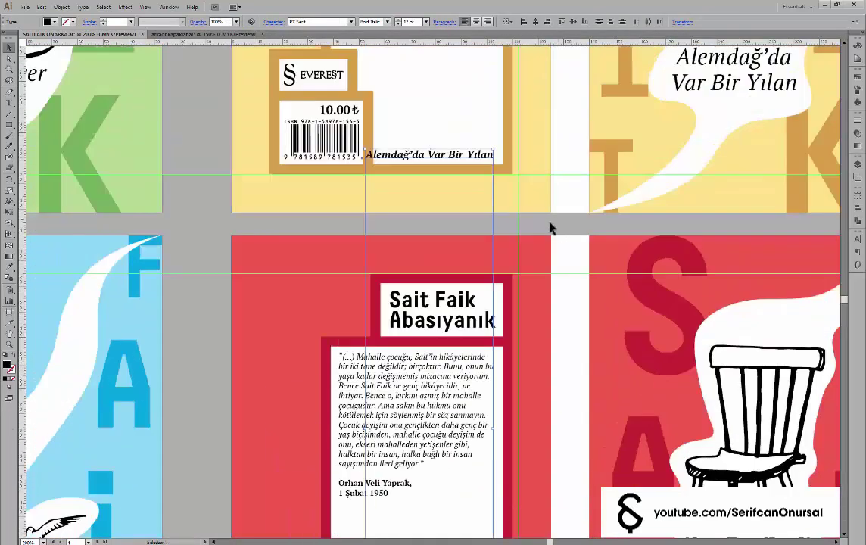
Select the Mahalle Kahvesi, Alemdağ'da Var Bir Yılan and Semaver title lines together
{"action": "left_click", "coordinate": [463, 156]}
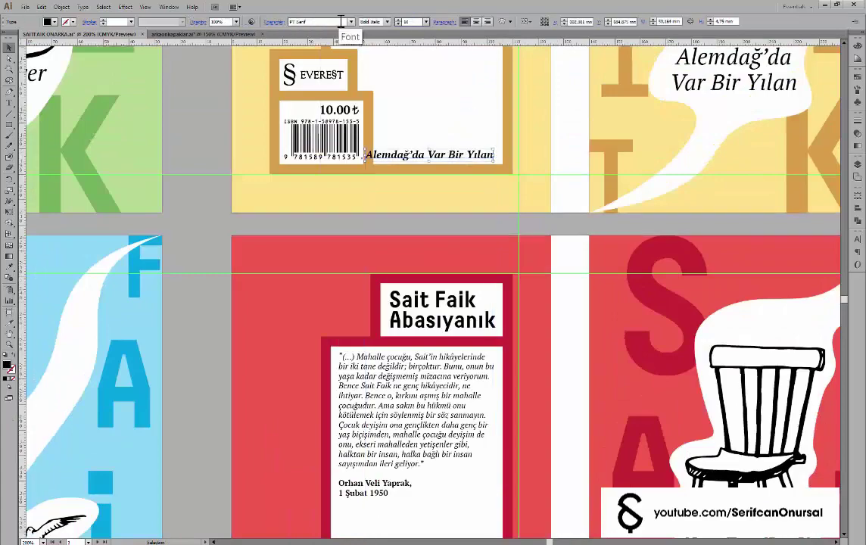
{"action": "scroll", "coordinate": [419, 313], "scroll_direction": "down", "scroll_amount": 5}
{"action": "scroll", "coordinate": [421, 307], "scroll_direction": "up", "scroll_amount": 5}
{"action": "key", "text": "ctrl+minus"}
{"action": "key", "text": "ctrl+minus"}
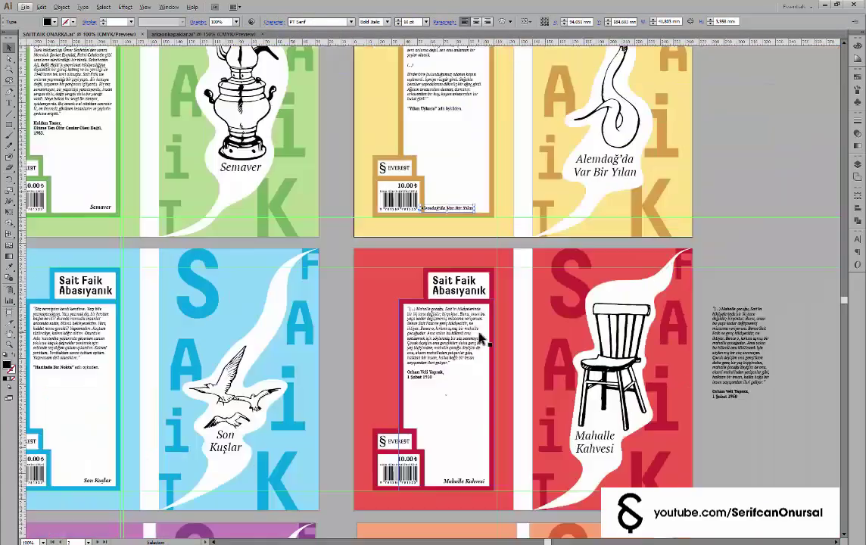
{"action": "left_click", "coordinate": [774, 184]}
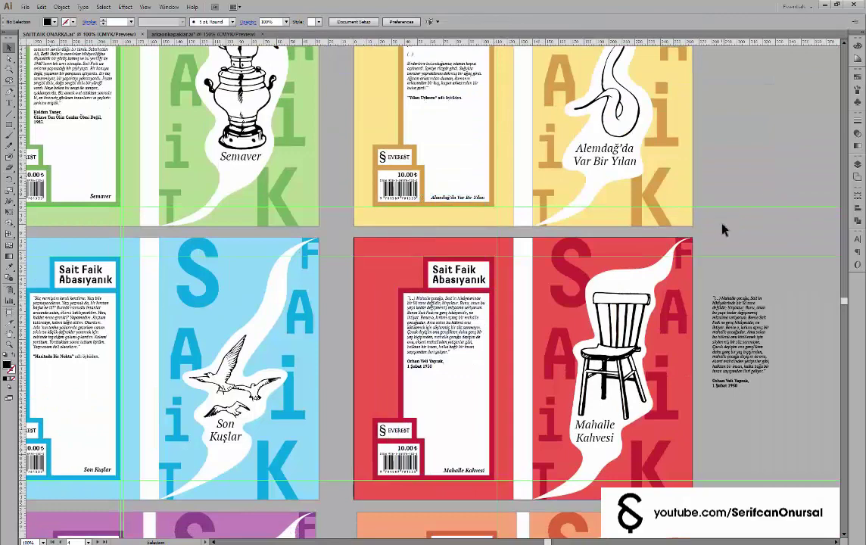
{"action": "left_click", "coordinate": [462, 471]}
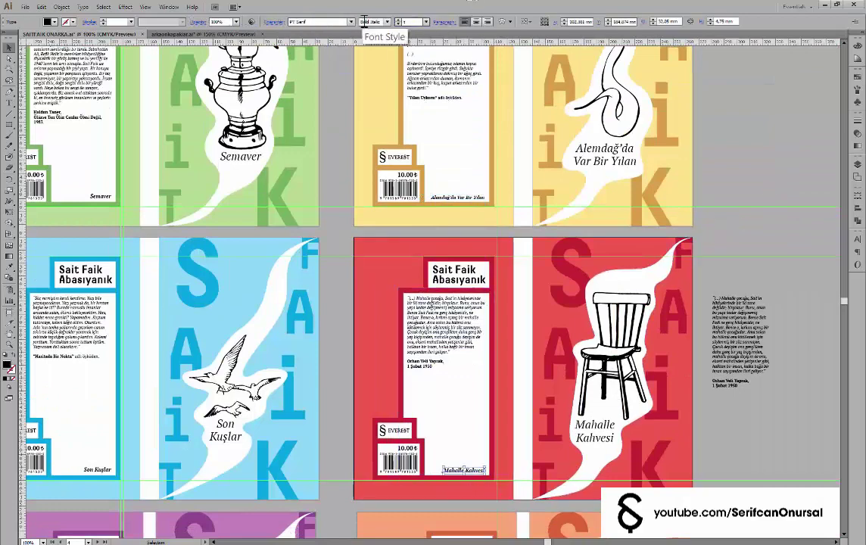
{"action": "left_click", "coordinate": [458, 198], "text": "shift"}
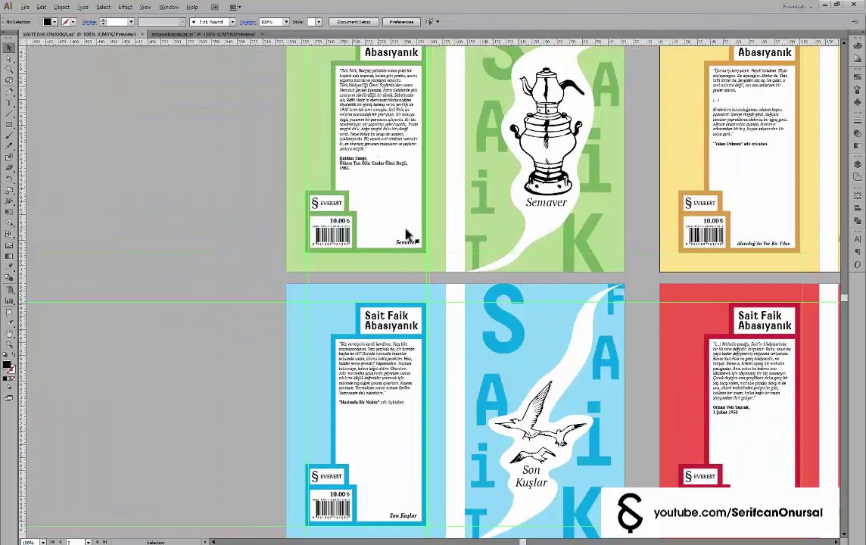
{"action": "left_click", "coordinate": [406, 236]}
{"action": "scroll", "coordinate": [405, 236], "scroll_direction": "up", "scroll_amount": 2}
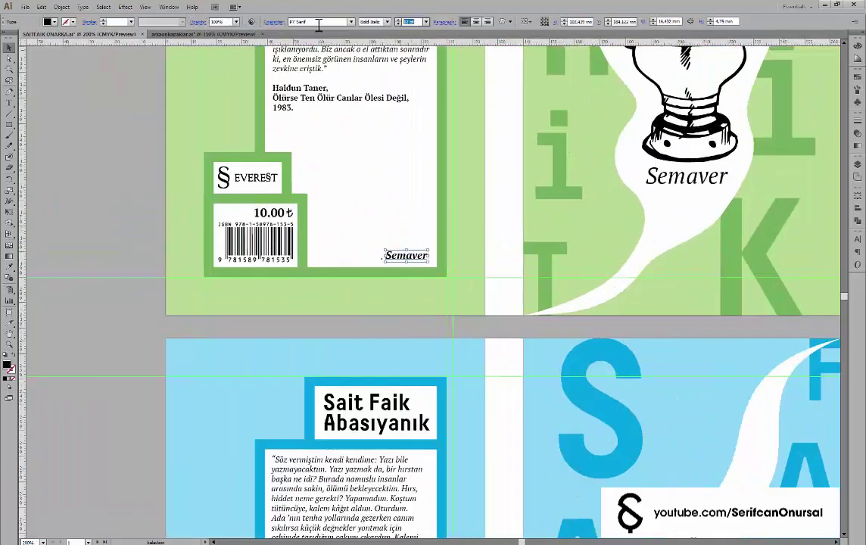
{"action": "scroll", "coordinate": [437, 381], "scroll_direction": "down", "scroll_amount": 2}
{"action": "scroll", "coordinate": [425, 387], "scroll_direction": "down", "scroll_amount": 1}
{"action": "scroll", "coordinate": [417, 424], "scroll_direction": "down", "scroll_amount": 3}
Add the Son Kuşlar and Mahkeme Kapısı titles and set all selected lines to 10 pt
{"action": "left_click", "coordinate": [406, 464], "text": "shift"}
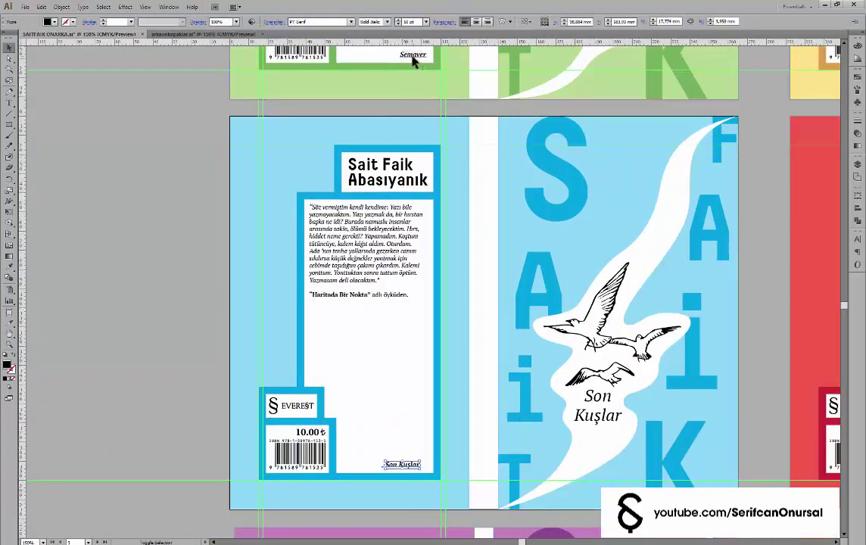
{"action": "scroll", "coordinate": [449, 358], "scroll_direction": "down", "scroll_amount": 3}
{"action": "scroll", "coordinate": [449, 357], "scroll_direction": "down", "scroll_amount": 2}
{"action": "left_click", "coordinate": [401, 373]}
{"action": "scroll", "coordinate": [405, 374], "scroll_direction": "up", "scroll_amount": 3}
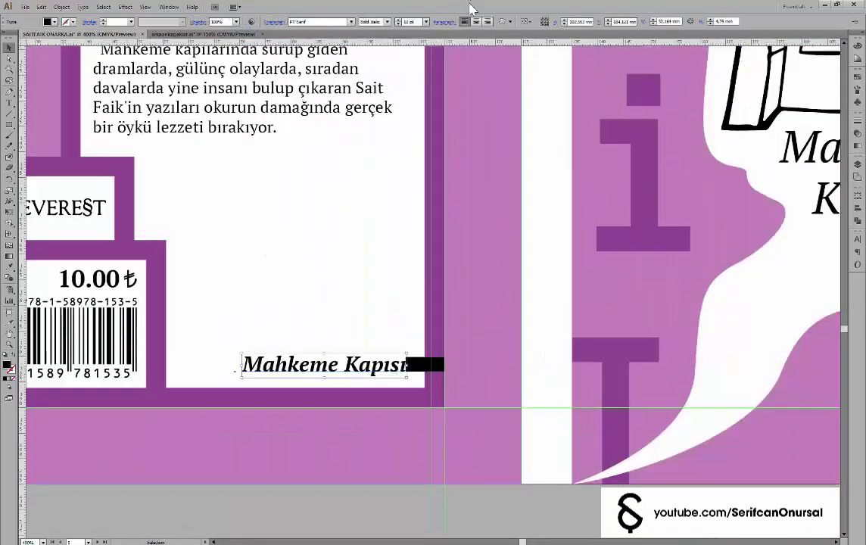
{"action": "type", "text": "10"}
{"action": "key", "text": "Return"}
In Outline mode, push the Mahkeme Kapısı and Tüneldeki Çocuk title lines right to their box edges
{"action": "key", "text": "ctrl+y"}
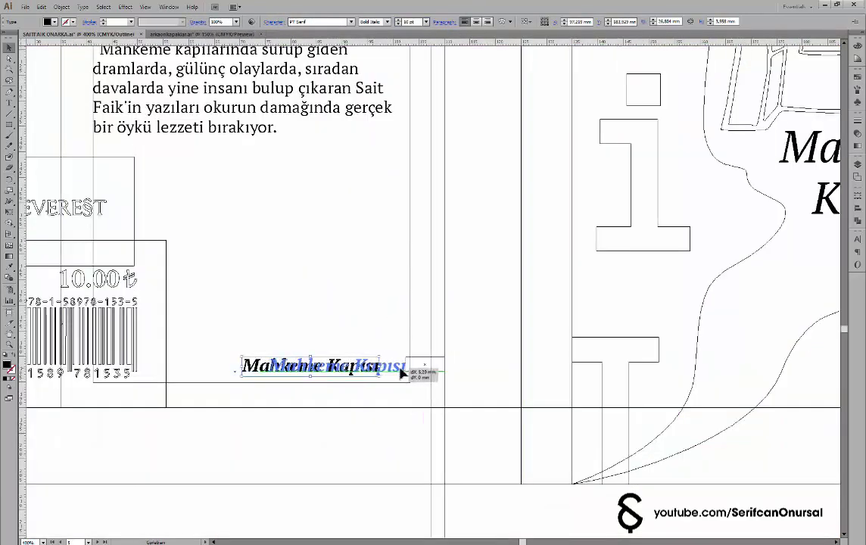
{"action": "left_click_drag", "start_coordinate": [392, 371], "coordinate": [437, 376]}
{"action": "scroll", "coordinate": [437, 376], "scroll_direction": "down", "scroll_amount": 5}
{"action": "scroll", "coordinate": [618, 381], "scroll_direction": "right", "scroll_amount": 5}
{"action": "scroll", "coordinate": [578, 356], "scroll_direction": "up", "scroll_amount": 5}
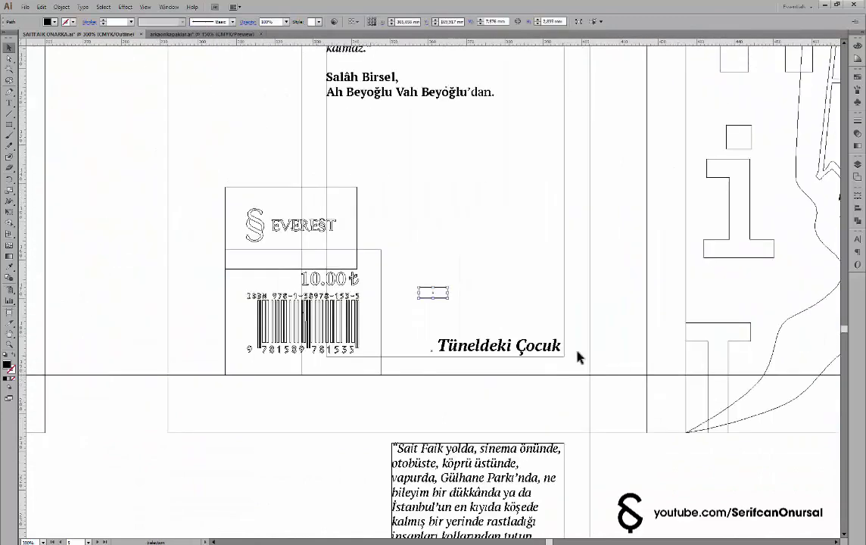
{"action": "left_click_drag", "start_coordinate": [580, 357], "coordinate": [549, 358]}
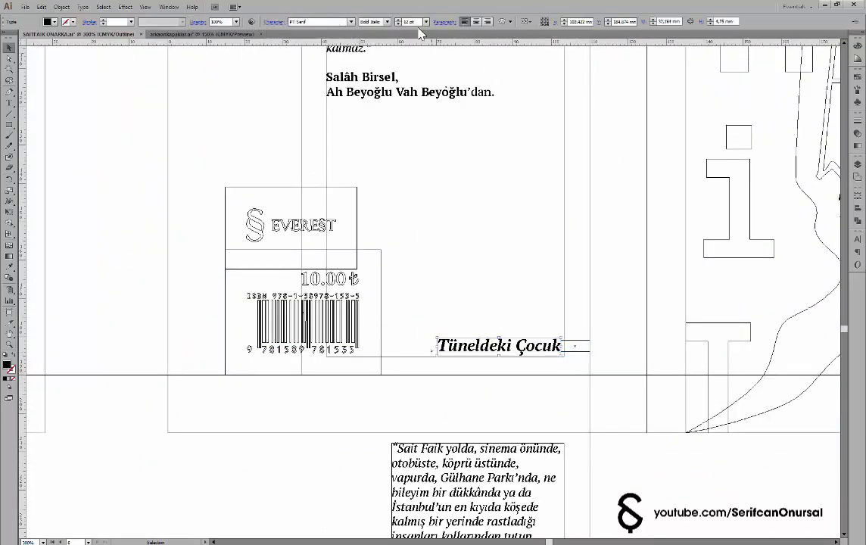
{"action": "scroll", "coordinate": [537, 373], "scroll_direction": "up", "scroll_amount": 2}
{"action": "left_click_drag", "start_coordinate": [573, 327], "coordinate": [628, 327]}
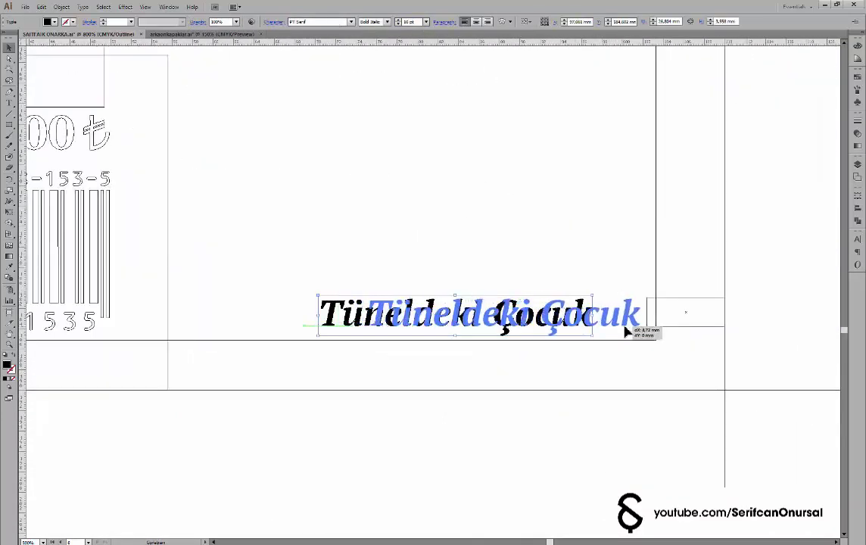
Return to the coloured preview with the purple and orange covers in view
{"action": "left_click", "coordinate": [696, 311]}
{"action": "scroll", "coordinate": [696, 311], "scroll_direction": "down", "scroll_amount": 1}
{"action": "key", "text": "ctrl+y"}
{"action": "scroll", "coordinate": [697, 318], "scroll_direction": "down", "scroll_amount": 3}
{"action": "left_click_drag", "start_coordinate": [704, 318], "coordinate": [416, 234]}
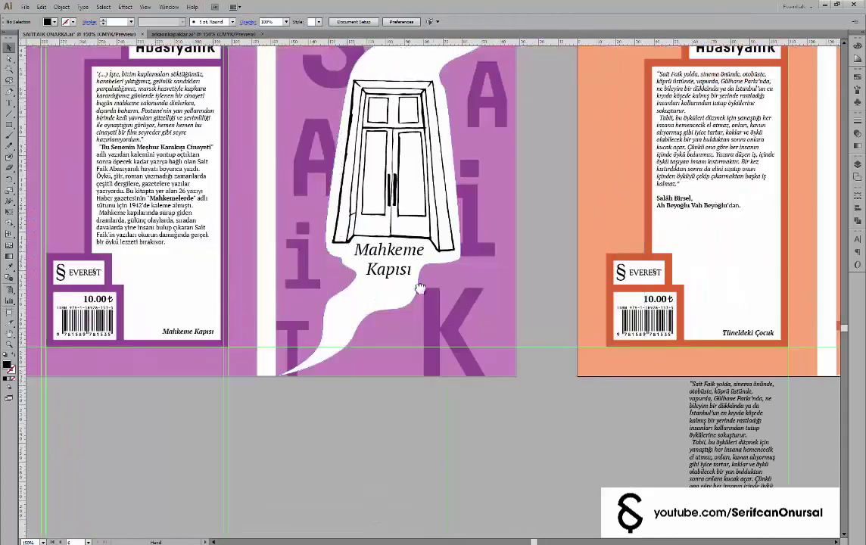
{"action": "scroll", "coordinate": [413, 234], "scroll_direction": "up", "scroll_amount": 1}
{"action": "scroll", "coordinate": [414, 234], "scroll_direction": "up", "scroll_amount": 5}
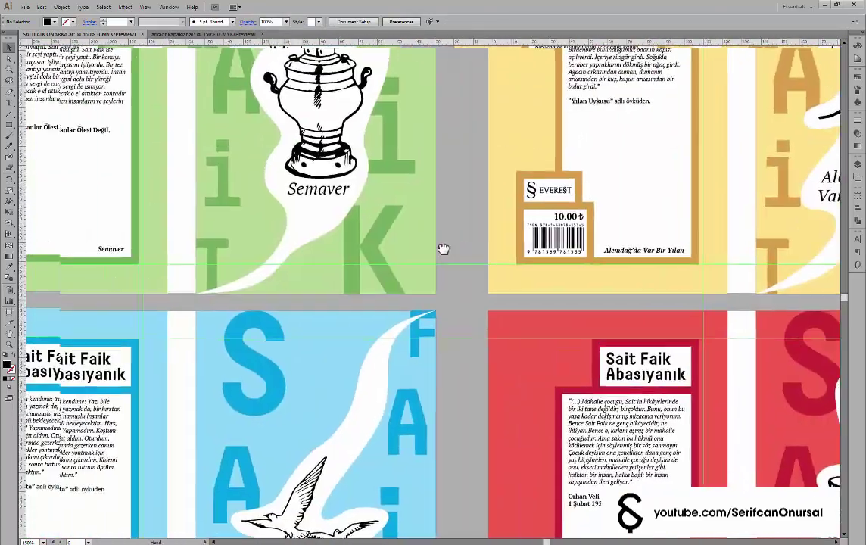
Nudge the Semaver, Son Kuşlar, Mahalle Kahvesi and Alemdağ'da Var Bir Yılan title lines slightly right
{"action": "left_click_drag", "start_coordinate": [518, 248], "coordinate": [553, 248]}
{"action": "left_click", "coordinate": [180, 252]}
{"action": "scroll", "coordinate": [280, 258], "scroll_direction": "down", "scroll_amount": 2}
{"action": "left_click", "coordinate": [185, 464], "text": "shift"}
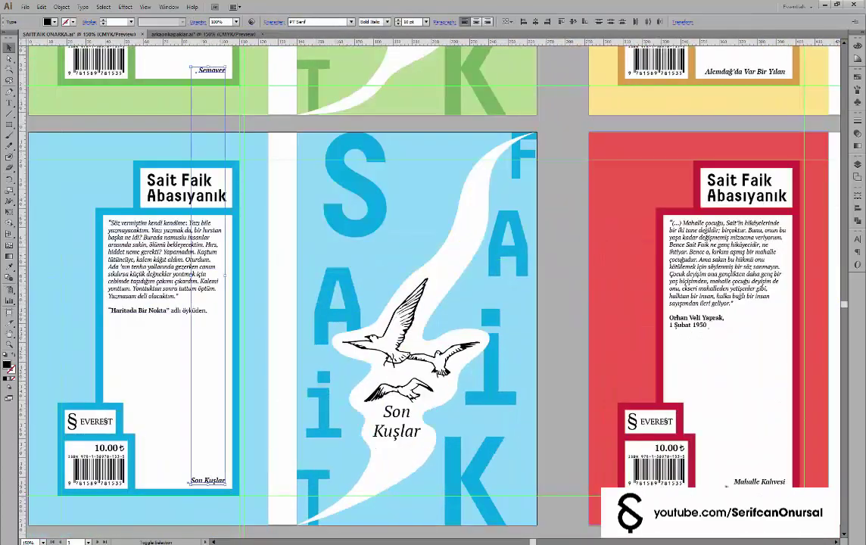
{"action": "left_click", "coordinate": [638, 478], "text": "shift"}
{"action": "scroll", "coordinate": [638, 478], "scroll_direction": "up", "scroll_amount": 2}
{"action": "left_click", "coordinate": [669, 192], "text": "shift"}
{"action": "key", "text": "Right"}
{"action": "key", "text": "Right"}
{"action": "key", "text": "Right"}
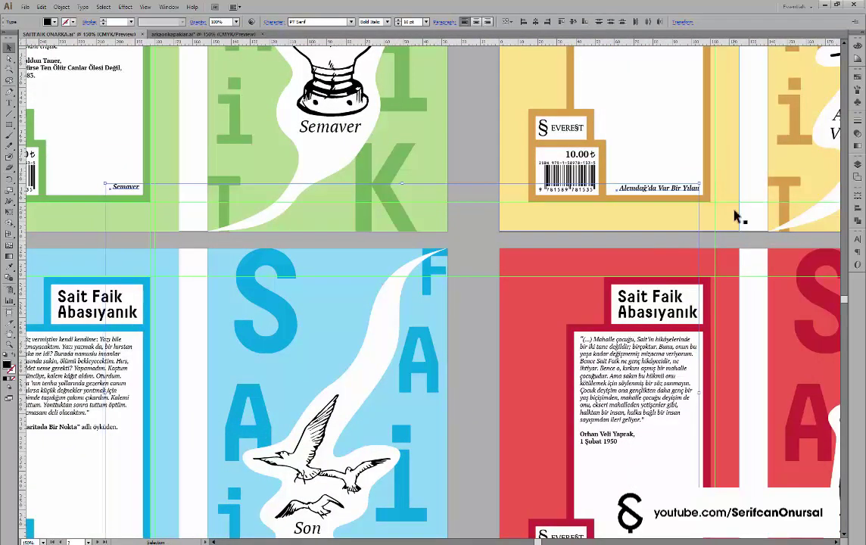
Bottom-align those four title lines using the Semaver line as key object
{"action": "left_click", "coordinate": [133, 189]}
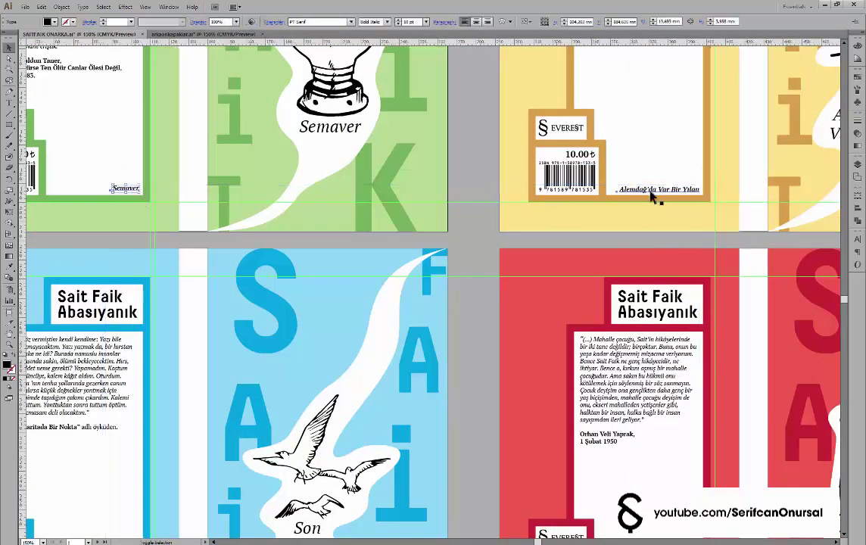
{"action": "scroll", "coordinate": [487, 363], "scroll_direction": "down", "scroll_amount": 3}
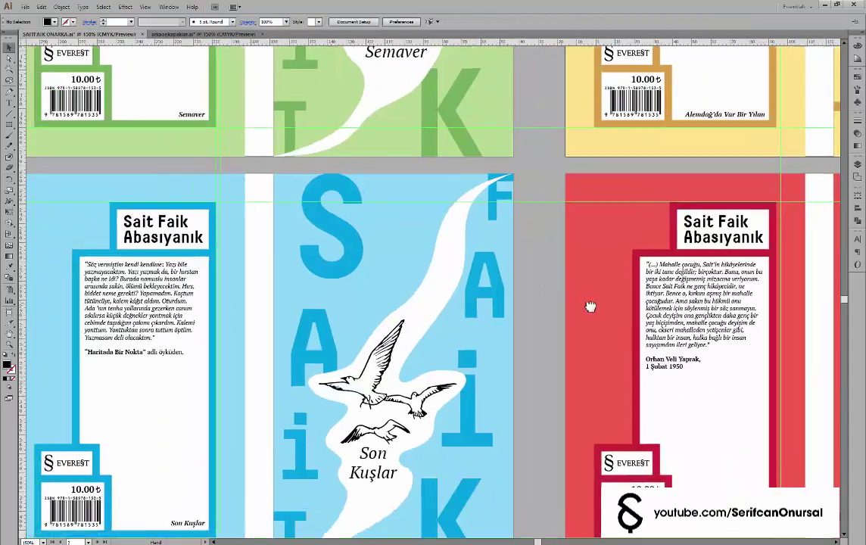
{"action": "scroll", "coordinate": [589, 305], "scroll_direction": "up", "scroll_amount": 2}
{"action": "scroll", "coordinate": [235, 386], "scroll_direction": "up", "scroll_amount": 1}
{"action": "left_click", "coordinate": [231, 377]}
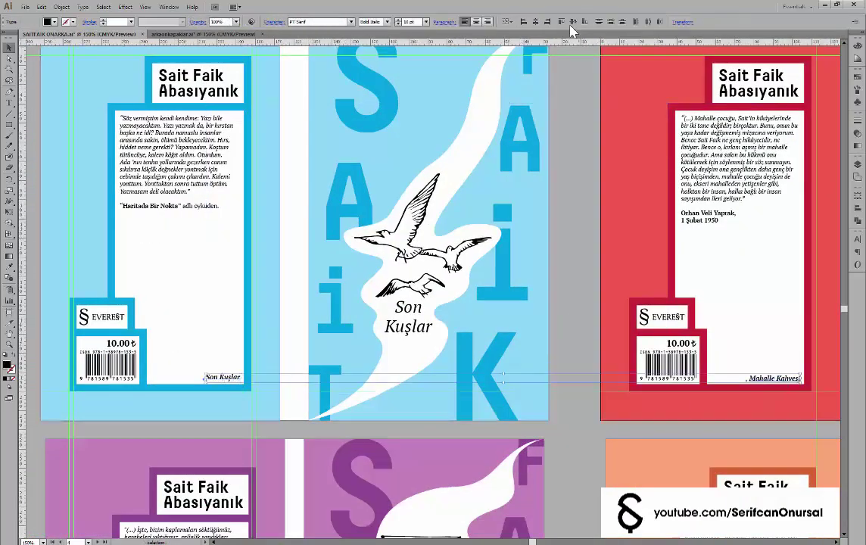
Nudge the Mahkeme Kapısı and Tüneldeki Çocuk titles down and align them on a shared bottom line
{"action": "left_click", "coordinate": [572, 23]}
{"action": "left_click", "coordinate": [604, 303]}
{"action": "left_click", "coordinate": [232, 378]}
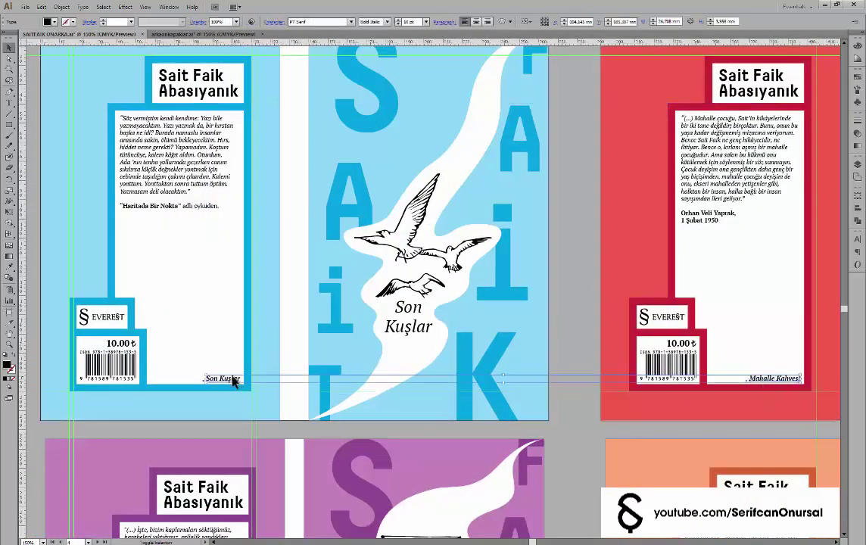
{"action": "scroll", "coordinate": [300, 238], "scroll_direction": "up", "scroll_amount": 3}
{"action": "left_click", "coordinate": [802, 119], "text": "shift"}
{"action": "left_click", "coordinate": [809, 136]}
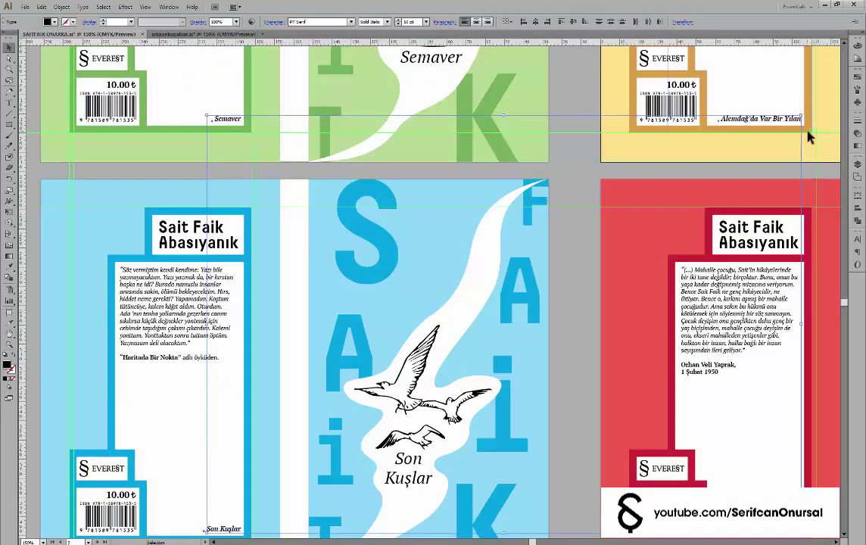
{"action": "scroll", "coordinate": [576, 276], "scroll_direction": "down", "scroll_amount": 3}
{"action": "scroll", "coordinate": [264, 509], "scroll_direction": "down", "scroll_amount": 3}
{"action": "scroll", "coordinate": [264, 509], "scroll_direction": "down", "scroll_amount": 3}
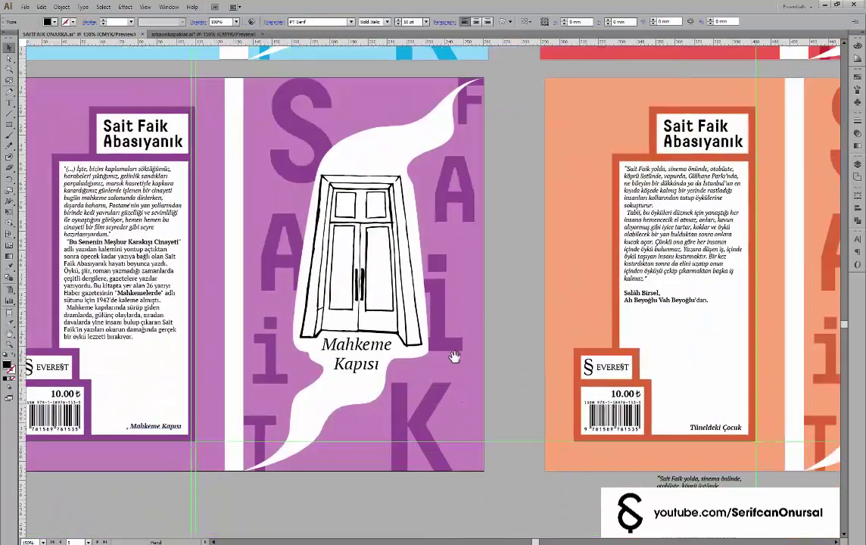
{"action": "left_click", "coordinate": [711, 430], "text": "shift"}
{"action": "key", "text": "Down"}
{"action": "key", "text": "Down"}
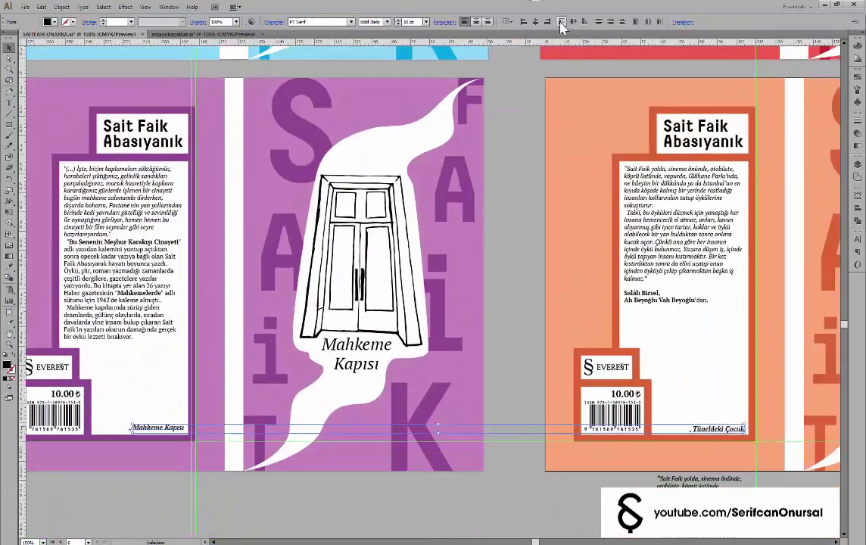
{"action": "left_click", "coordinate": [561, 22]}
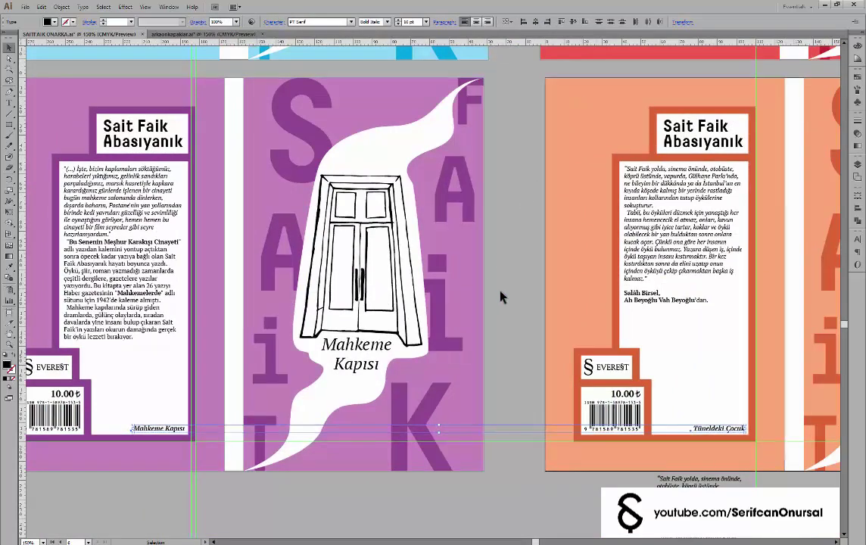
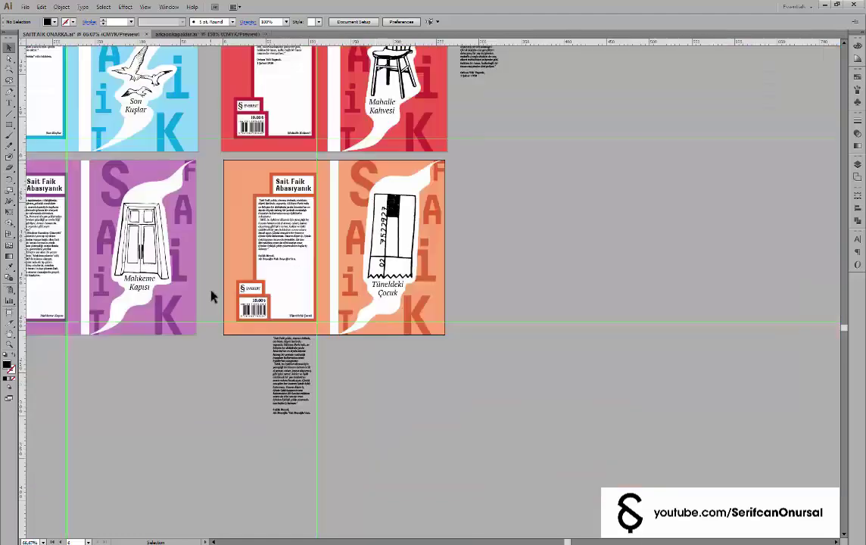
Scroll up to show the green Semaver and yellow Alemdağ'da Var Bir Yılan covers
{"action": "scroll", "coordinate": [583, 286], "scroll_direction": "up", "scroll_amount": 2}
{"action": "scroll", "coordinate": [719, 235], "scroll_direction": "up", "scroll_amount": 3}
{"action": "scroll", "coordinate": [739, 287], "scroll_direction": "up", "scroll_amount": 2}
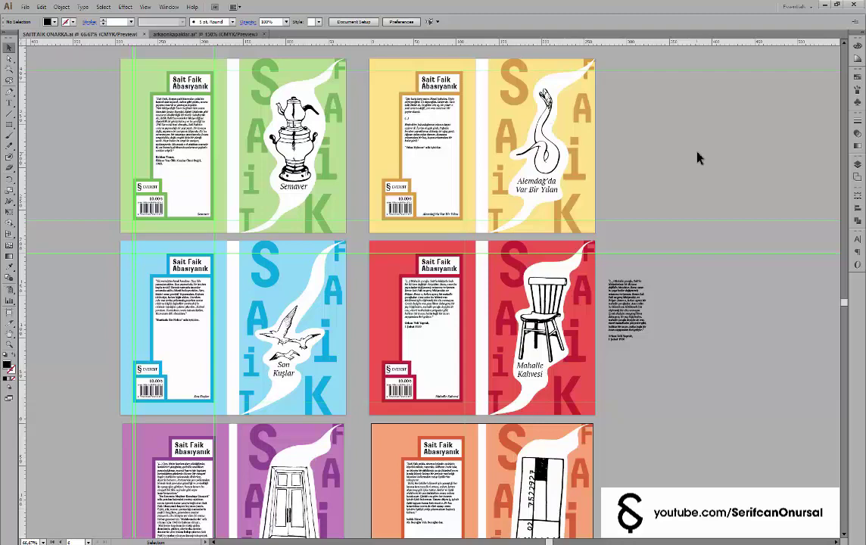
Select the logo and barcode group on the yellow cover and ungroup it
{"action": "left_click", "coordinate": [402, 193]}
{"action": "scroll", "coordinate": [409, 186], "scroll_direction": "up", "scroll_amount": 2, "text": "alt"}
{"action": "right_click", "coordinate": [370, 190]}
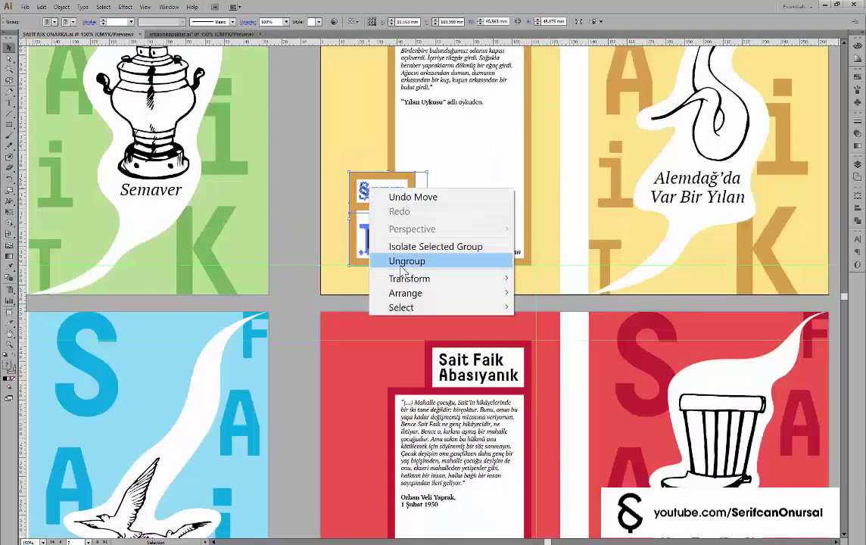
{"action": "left_click", "coordinate": [401, 261]}
{"action": "scroll", "coordinate": [517, 300], "scroll_direction": "down", "scroll_amount": 4}
{"action": "scroll", "coordinate": [332, 280], "scroll_direction": "up", "scroll_amount": 1}
{"action": "scroll", "coordinate": [333, 280], "scroll_direction": "up", "scroll_amount": 4}
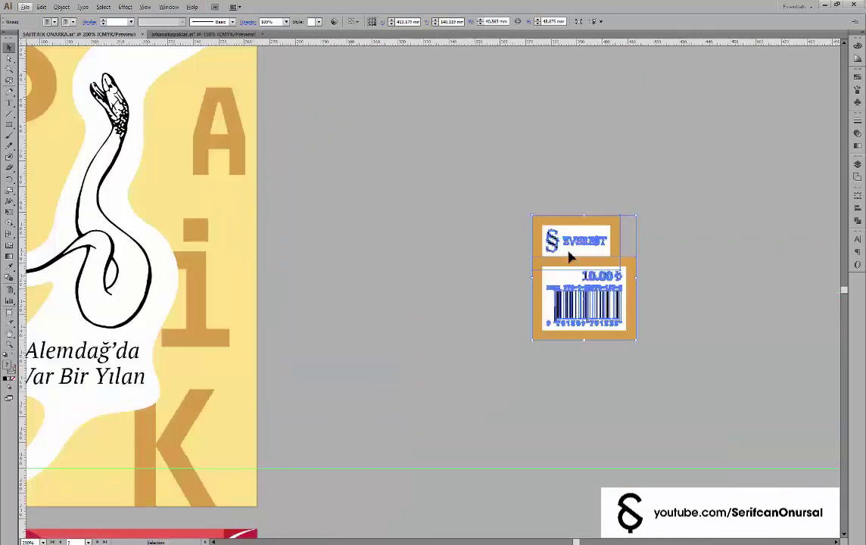
Split the logo pieces apart and delete the box, EVEREST wordmark and barcode, keeping only the §
{"action": "right_click", "coordinate": [483, 194]}
{"action": "mouse_move", "coordinate": [586, 253]}
{"action": "left_mouse_down"}
{"action": "mouse_move", "coordinate": [507, 209]}
{"action": "mouse_move", "coordinate": [415, 272]}
{"action": "left_mouse_up"}
{"action": "left_click", "coordinate": [509, 267]}
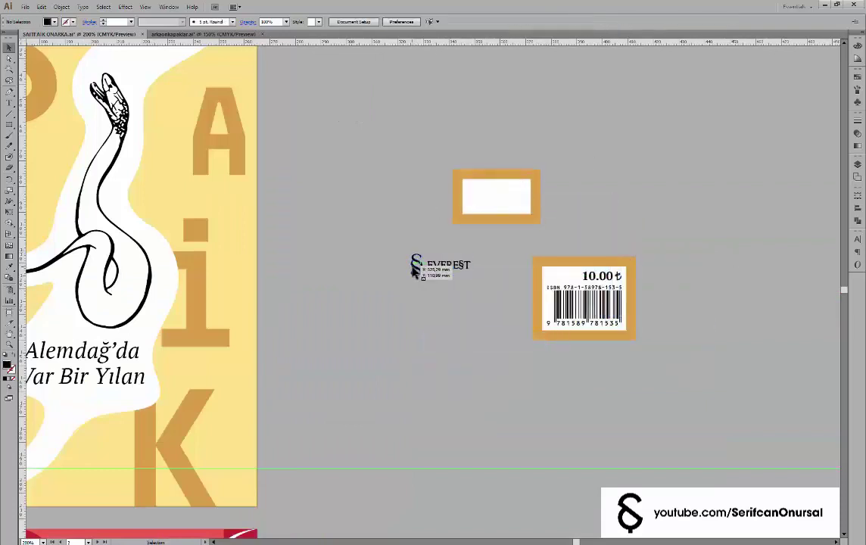
{"action": "right_click", "coordinate": [399, 290]}
{"action": "left_click", "coordinate": [458, 368]}
{"action": "left_click_drag", "start_coordinate": [382, 163], "coordinate": [667, 441]}
{"action": "key", "text": "Delete"}
Move the § to the bottom of the yellow front cover and select it alone
{"action": "scroll", "coordinate": [507, 338], "scroll_direction": "down", "scroll_amount": 1}
{"action": "scroll", "coordinate": [507, 338], "scroll_direction": "left", "scroll_amount": 3}
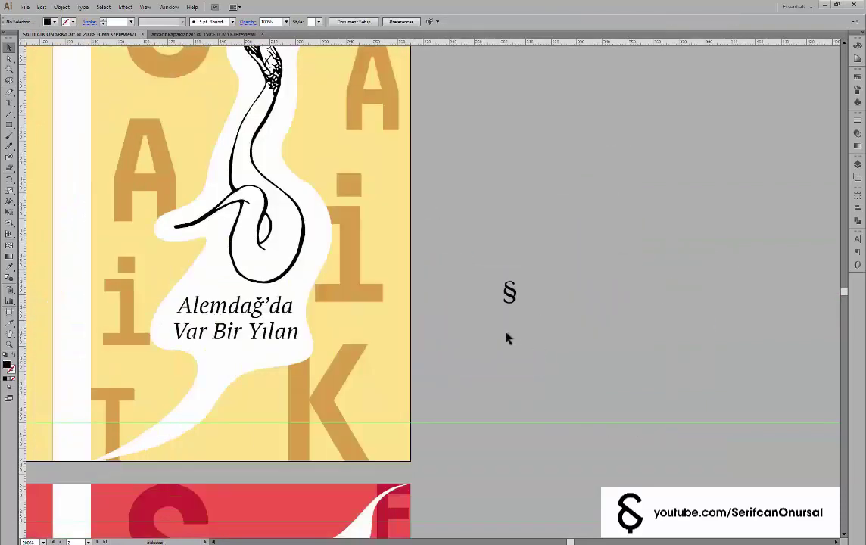
{"action": "left_click_drag", "start_coordinate": [258, 453], "coordinate": [237, 458]}
{"action": "key", "text": "ctrl+a"}
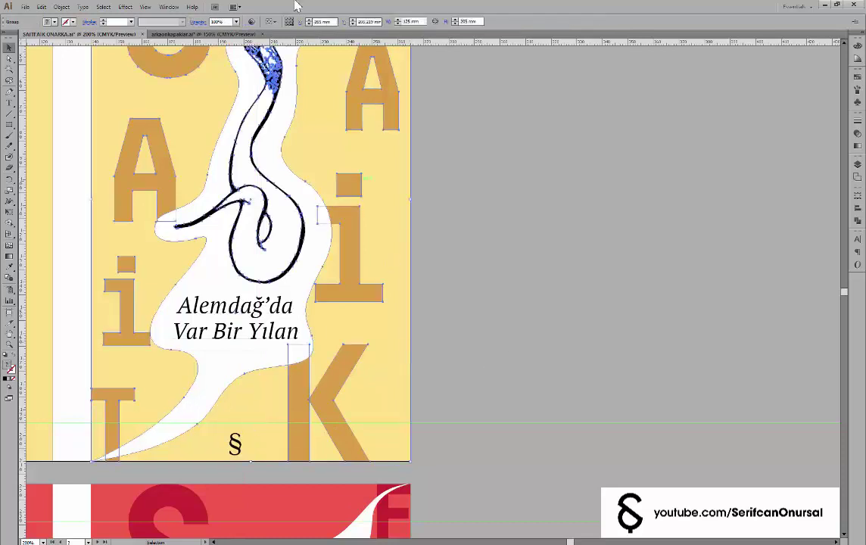
{"action": "left_click", "coordinate": [271, 447]}
{"action": "left_click", "coordinate": [235, 443]}
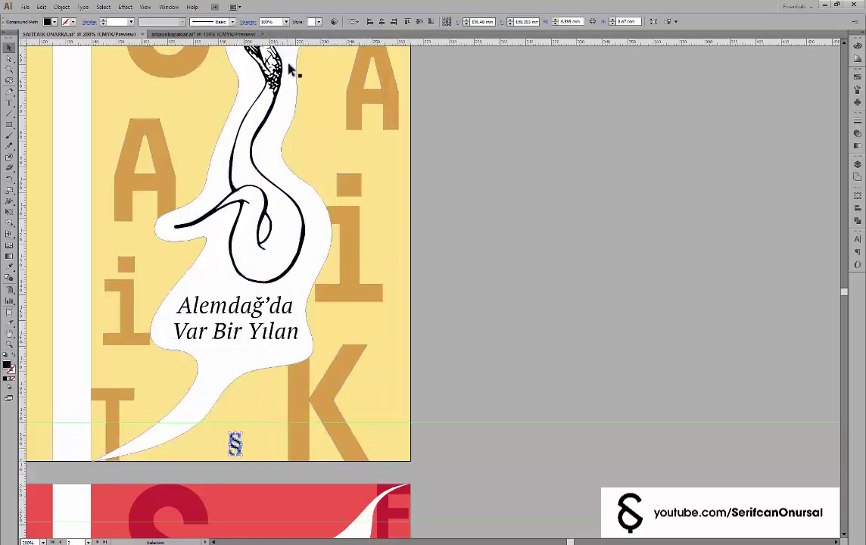
{"action": "left_click", "coordinate": [529, 456]}
{"action": "type", "text": "285"}
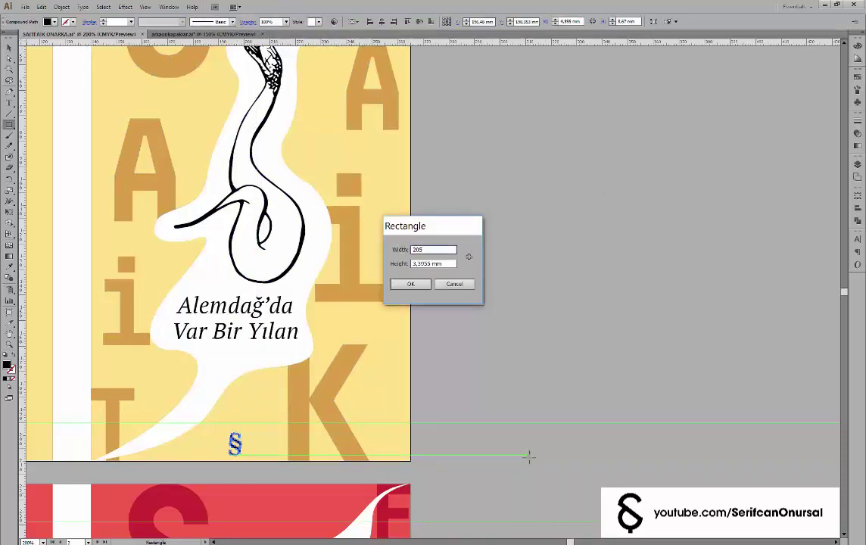
Create a 125 mm black bar, centre the § on it, and line both up with the yellow cover's bottom
{"action": "key", "text": "Return"}
{"action": "key", "text": "ctrl+minus"}
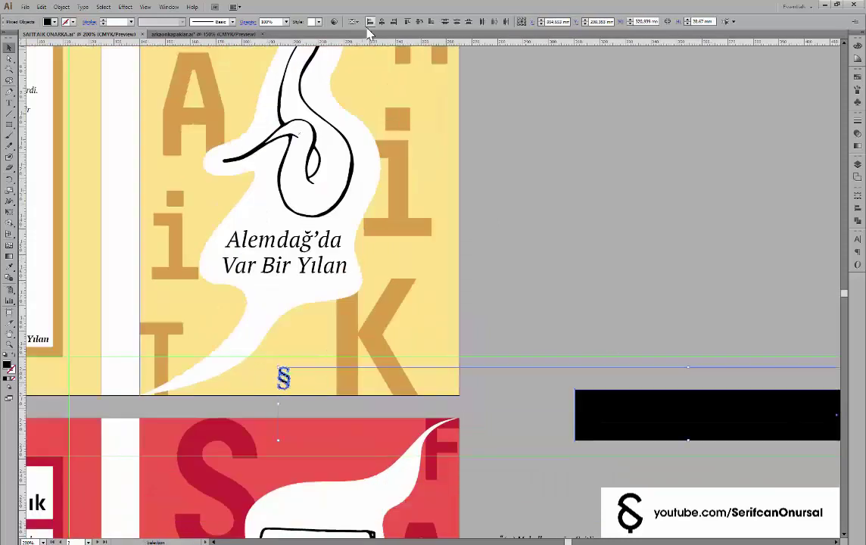
{"action": "left_click", "coordinate": [381, 22]}
{"action": "left_click_drag", "start_coordinate": [591, 422], "coordinate": [434, 372]}
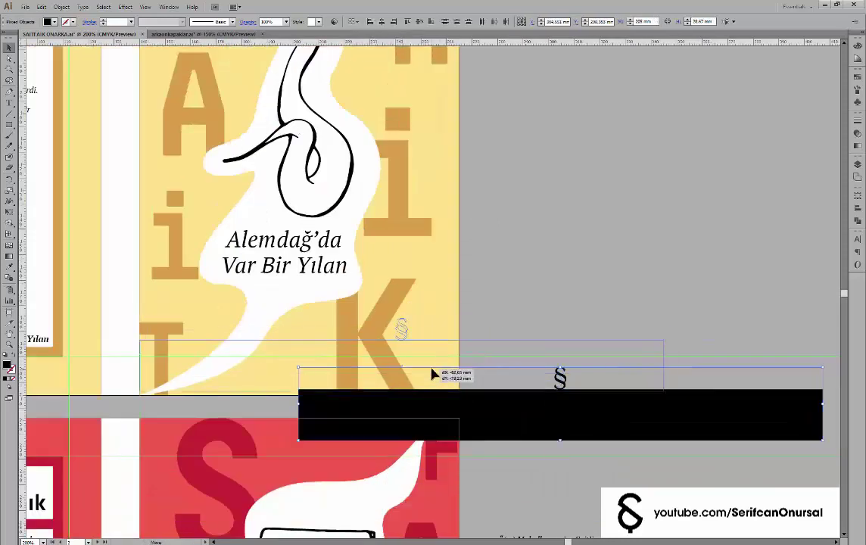
{"action": "key", "text": "Return"}
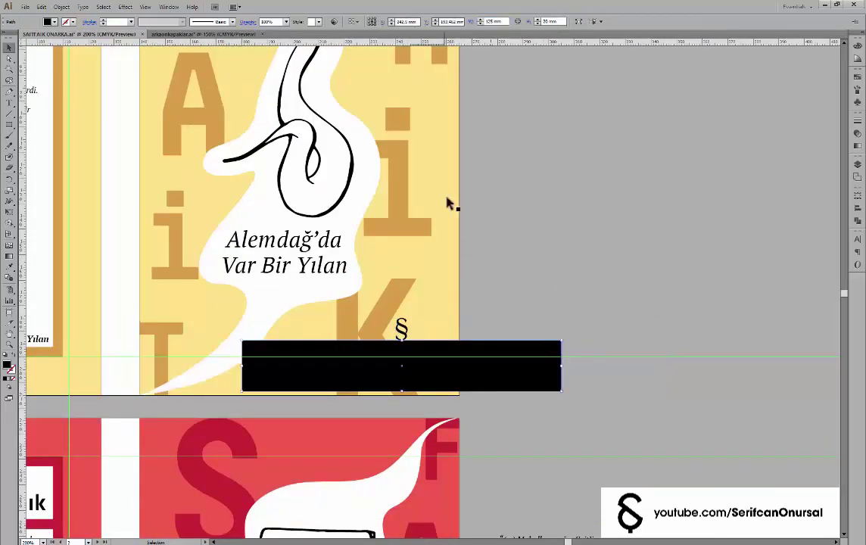
{"action": "left_click", "coordinate": [475, 359]}
{"action": "left_click_drag", "start_coordinate": [370, 365], "coordinate": [267, 369]}
In Outline view, move the § down and centre it within the black bar
{"action": "key", "text": "ctrl+plus"}
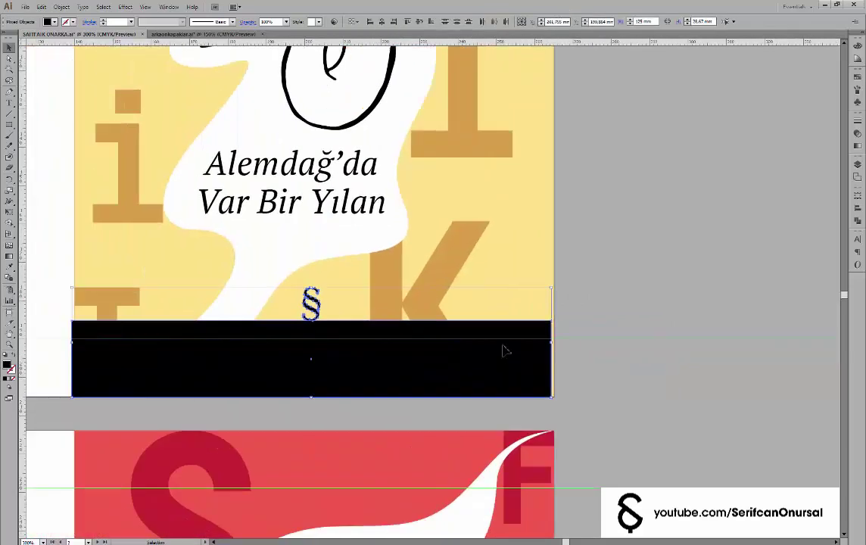
{"action": "key", "text": "ctrl+y"}
{"action": "left_click_drag", "start_coordinate": [311, 300], "coordinate": [313, 356]}
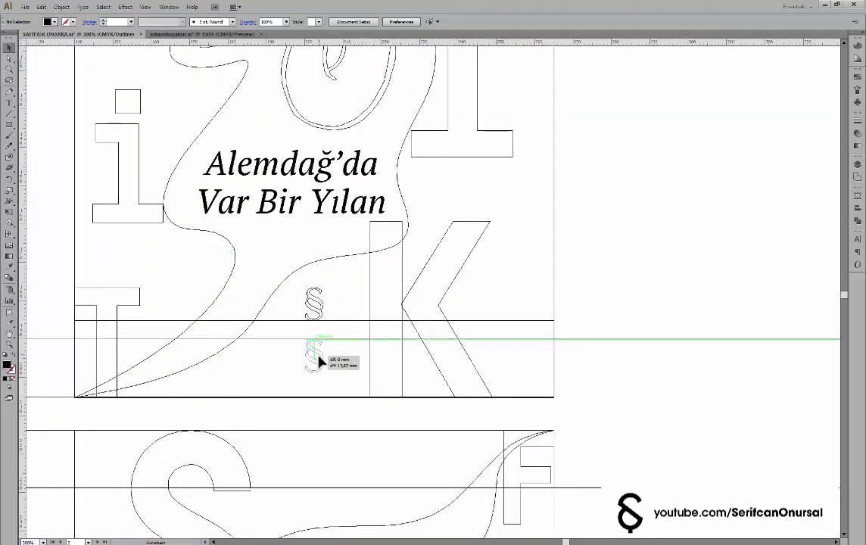
{"action": "left_click_drag", "start_coordinate": [406, 398], "coordinate": [562, 381]}
{"action": "left_click", "coordinate": [467, 371]}
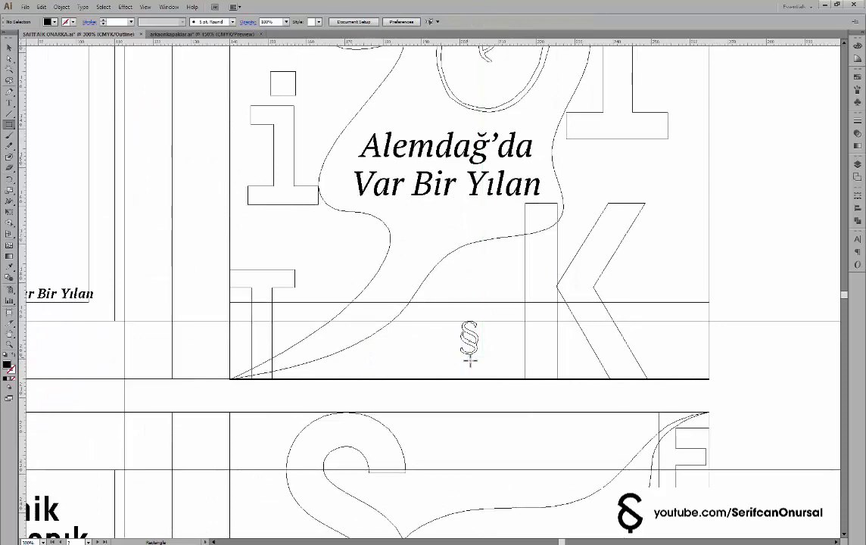
Draw a 6.94 mm spacer square below the § and return to the colour preview
{"action": "left_click_drag", "start_coordinate": [492, 382], "coordinate": [493, 381]}
{"action": "scroll", "coordinate": [477, 356], "scroll_direction": "up", "scroll_amount": 3}
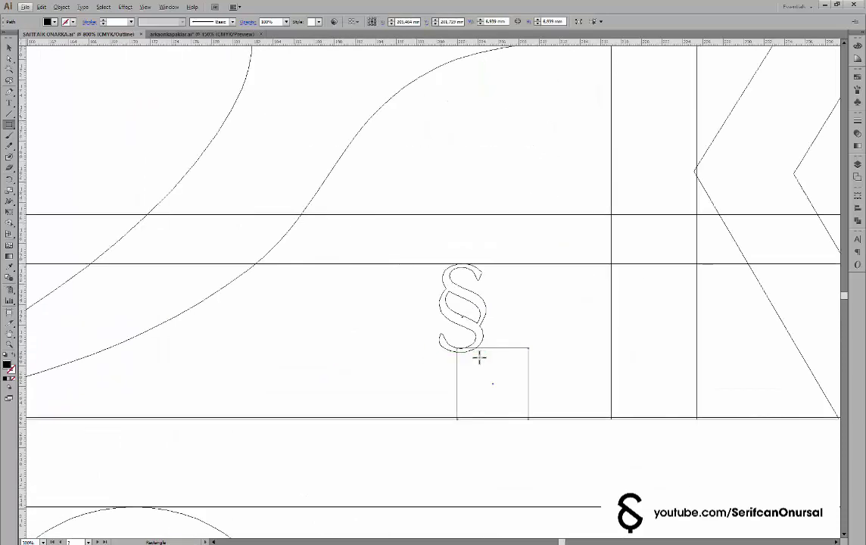
{"action": "left_click", "coordinate": [515, 432]}
{"action": "key", "text": "Escape"}
{"action": "key", "text": "ctrl+y"}
{"action": "key", "text": "v"}
{"action": "left_click", "coordinate": [531, 156]}
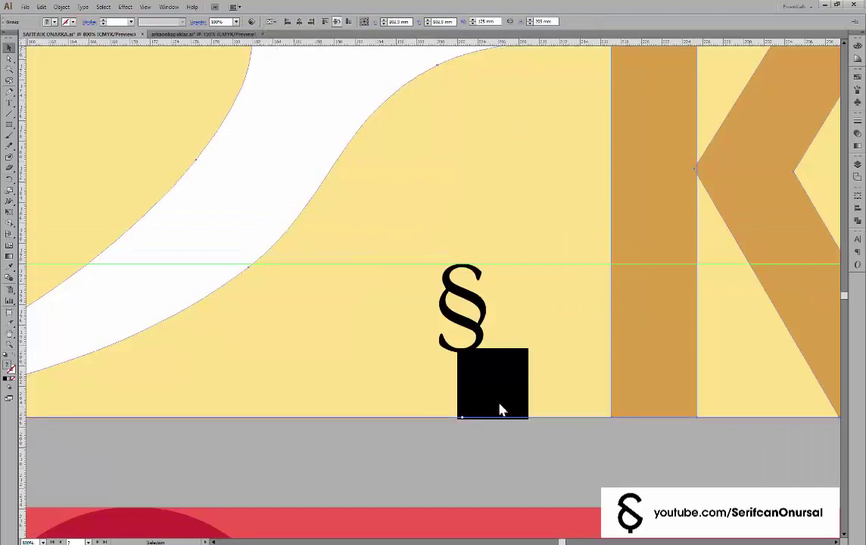
{"action": "left_click", "coordinate": [509, 470]}
Select the spacer square together with the guide, then clear the selection
{"action": "key", "text": "ctrl+minus"}
{"action": "scroll", "coordinate": [241, 452], "scroll_direction": "up", "scroll_amount": 2}
{"action": "scroll", "coordinate": [241, 452], "scroll_direction": "down", "scroll_amount": 3}
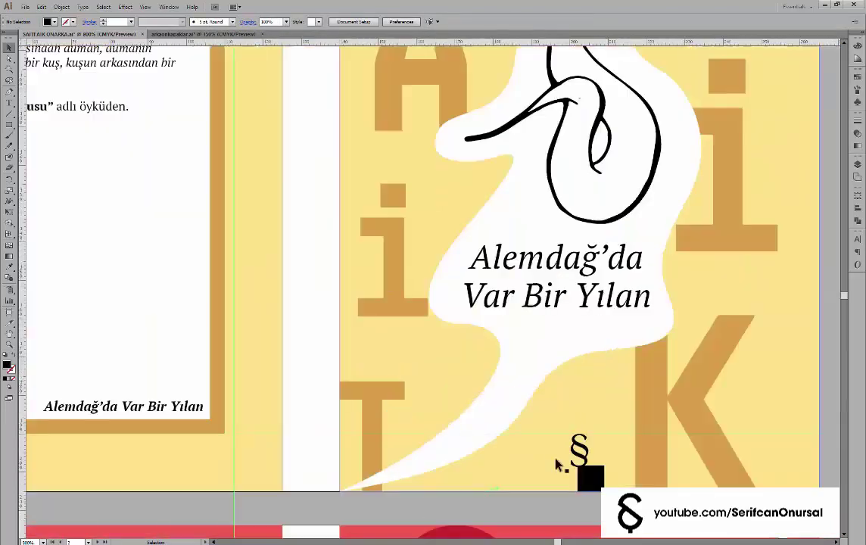
{"action": "scroll", "coordinate": [561, 464], "scroll_direction": "up", "scroll_amount": 2}
{"action": "left_click", "coordinate": [426, 421]}
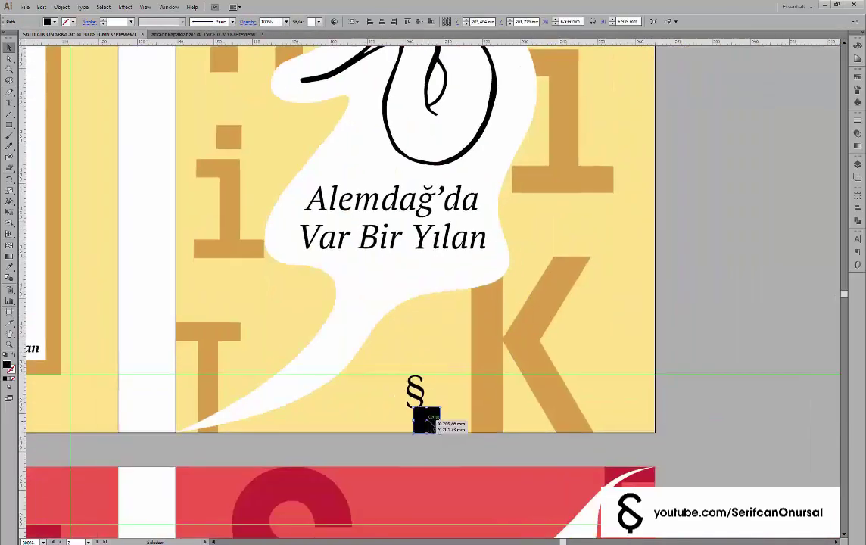
{"action": "left_click", "coordinate": [674, 374], "text": "shift"}
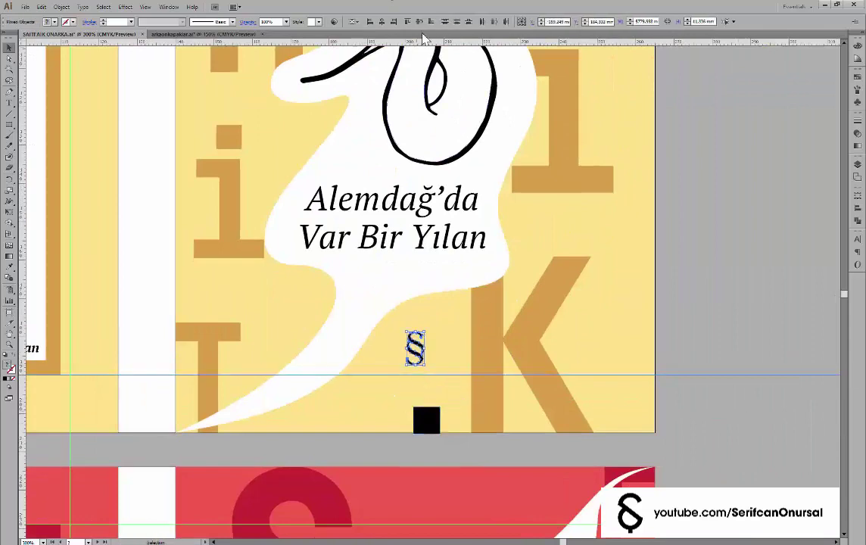
{"action": "left_click", "coordinate": [665, 258]}
{"action": "scroll", "coordinate": [665, 258], "scroll_direction": "down", "scroll_amount": 2}
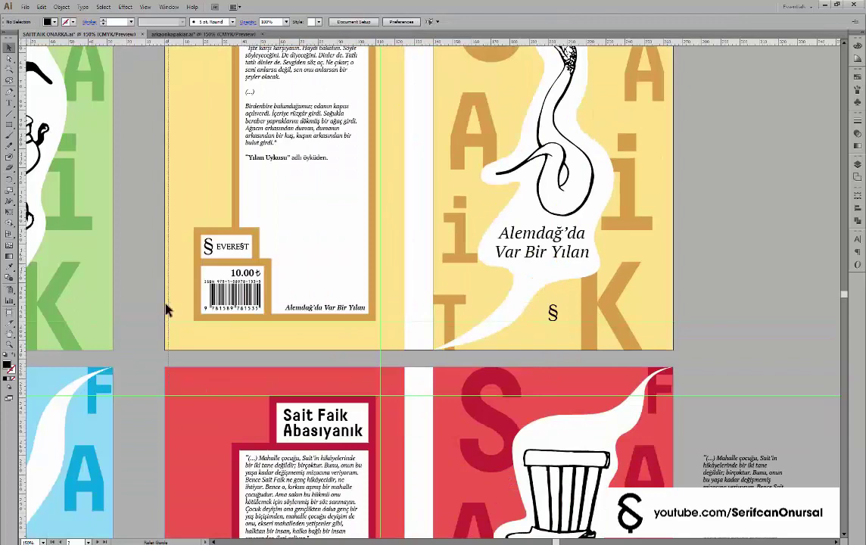
Place a copy of the § on the red Mahalle Kahvesi cover
{"action": "left_click_drag", "start_coordinate": [557, 236], "coordinate": [412, 65]}
{"action": "mouse_move", "coordinate": [406, 138]}
{"action": "left_mouse_down"}
{"action": "mouse_move", "coordinate": [454, 464]}
{"action": "mouse_move", "coordinate": [392, 231]}
{"action": "left_mouse_up"}
{"action": "left_click", "coordinate": [612, 353], "text": "shift"}
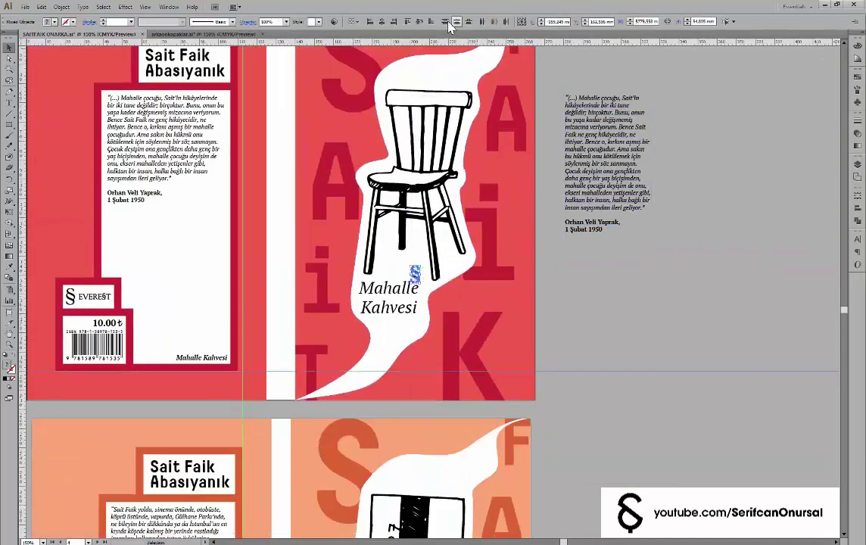
{"action": "left_click", "coordinate": [751, 306]}
{"action": "scroll", "coordinate": [504, 288], "scroll_direction": "down", "scroll_amount": 3}
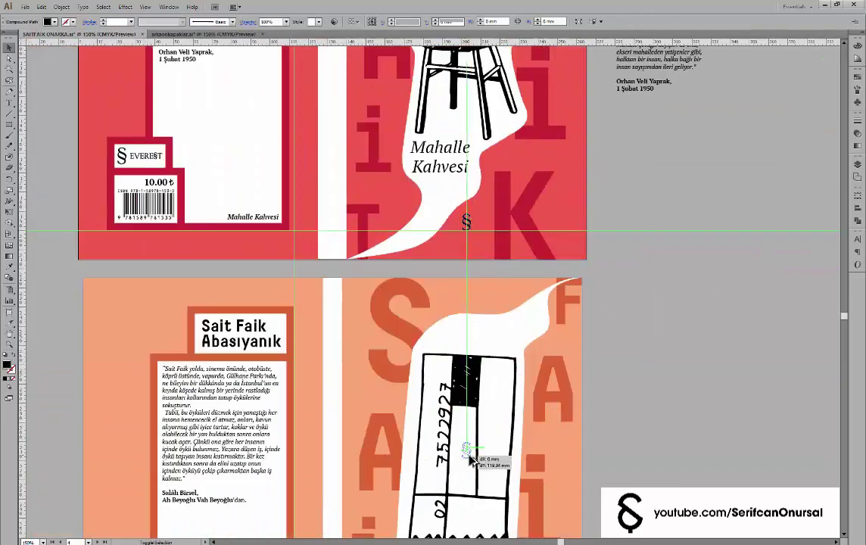
{"action": "scroll", "coordinate": [477, 447], "scroll_direction": "down", "scroll_amount": 5}
{"action": "left_click_drag", "start_coordinate": [465, 228], "coordinate": [386, 353]}
{"action": "scroll", "coordinate": [386, 353], "scroll_direction": "up", "scroll_amount": 2}
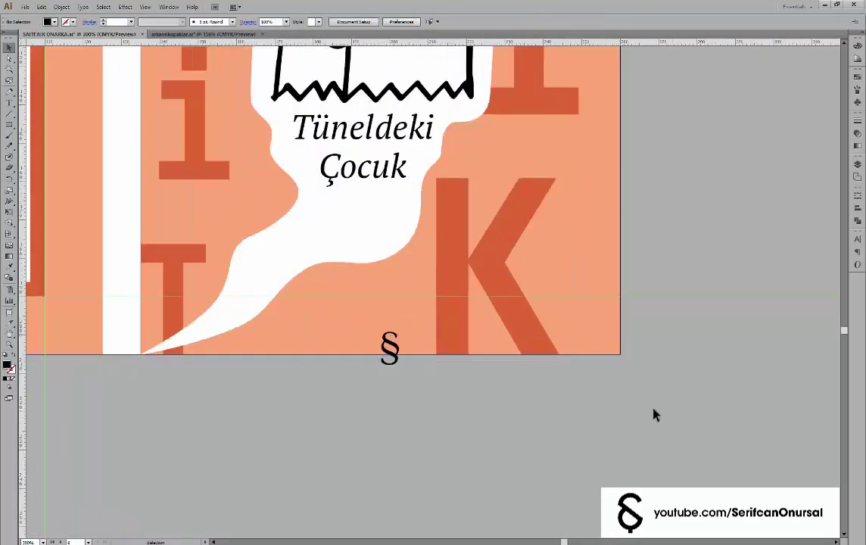
Create a 125 mm black bar, reduce its height, and centre it on the cover with the §
{"action": "key", "text": "m"}
{"action": "left_click", "coordinate": [656, 404]}
{"action": "key", "text": "Return"}
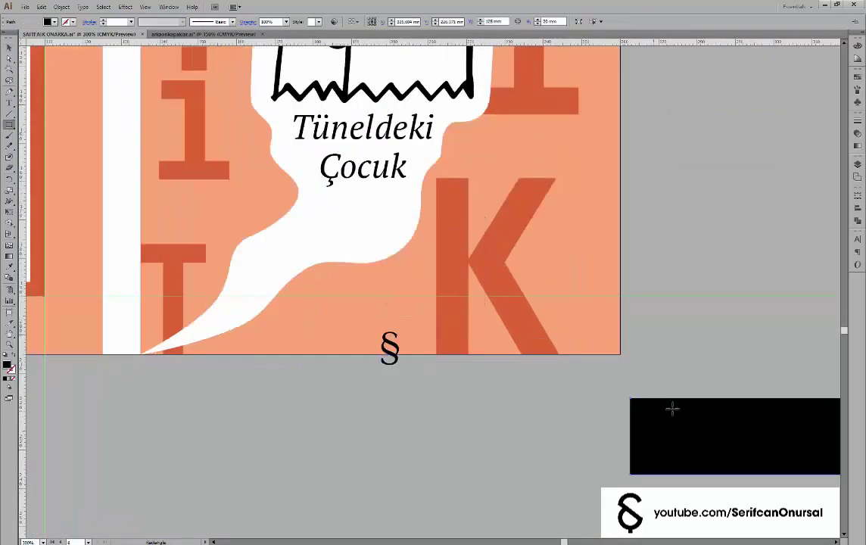
{"action": "scroll", "coordinate": [717, 401], "scroll_direction": "right", "scroll_amount": 5}
{"action": "left_click_drag", "start_coordinate": [556, 375], "coordinate": [556, 395]}
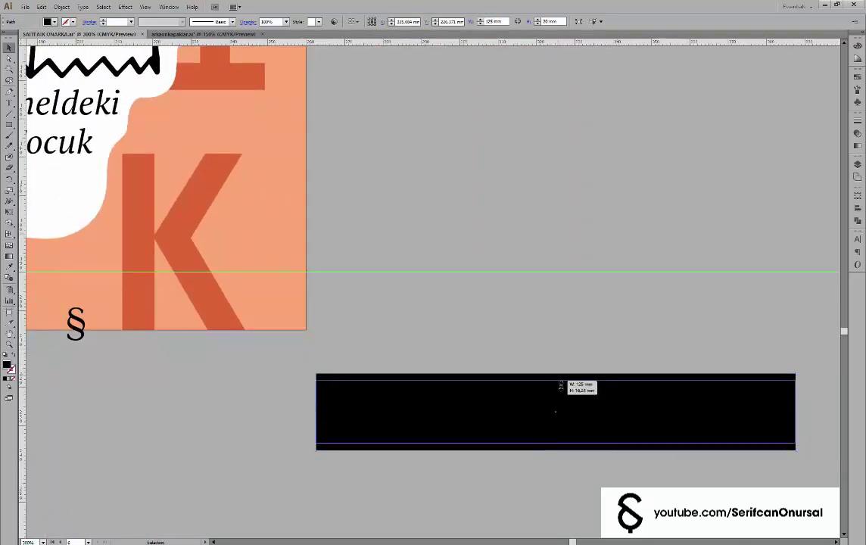
{"action": "left_click", "coordinate": [382, 21]}
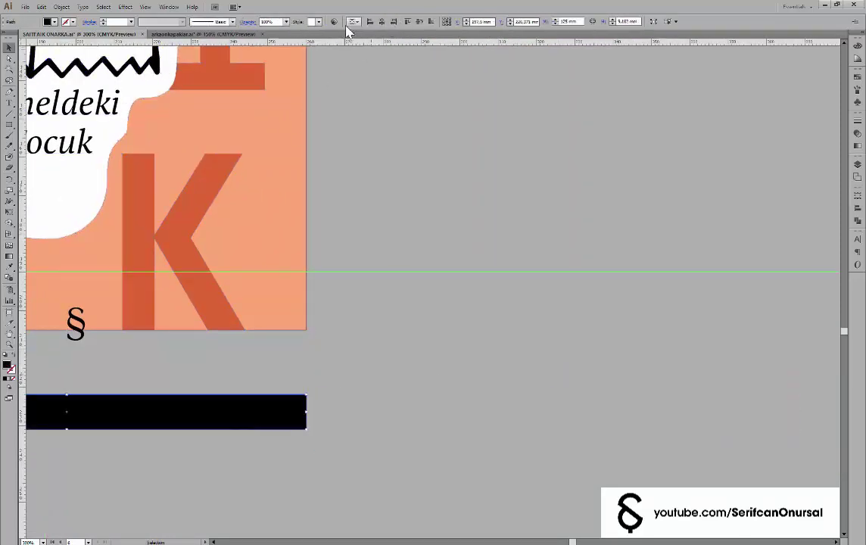
{"action": "left_click", "coordinate": [605, 323]}
Centre the § on the bar and move both to the orange Tüneldeki Çocuk cover's bottom
{"action": "scroll", "coordinate": [606, 322], "scroll_direction": "left", "scroll_amount": 5}
{"action": "key", "text": "ctrl+a"}
{"action": "left_click", "coordinate": [382, 21]}
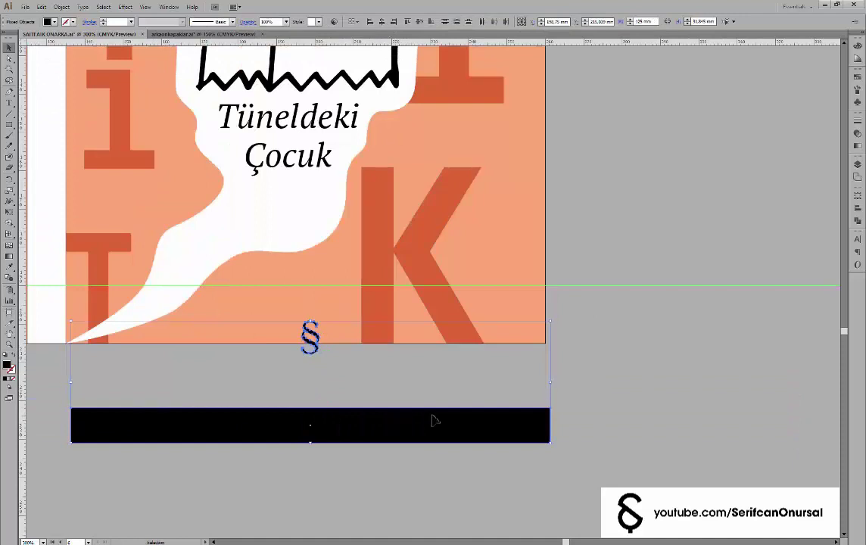
{"action": "left_click_drag", "start_coordinate": [434, 420], "coordinate": [435, 304]}
{"action": "key", "text": "ctrl+y"}
{"action": "scroll", "coordinate": [468, 309], "scroll_direction": "up", "scroll_amount": 3}
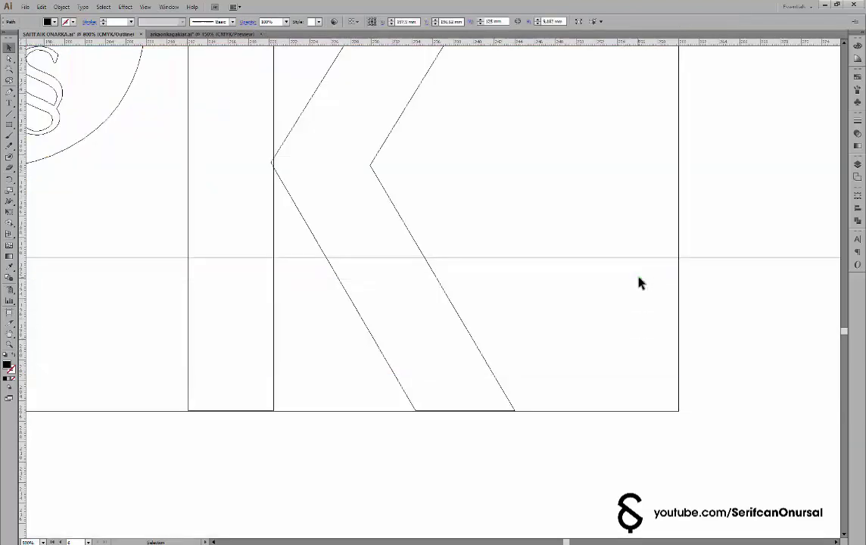
{"action": "key", "text": "ctrl+y"}
{"action": "scroll", "coordinate": [682, 265], "scroll_direction": "down", "scroll_amount": 2}
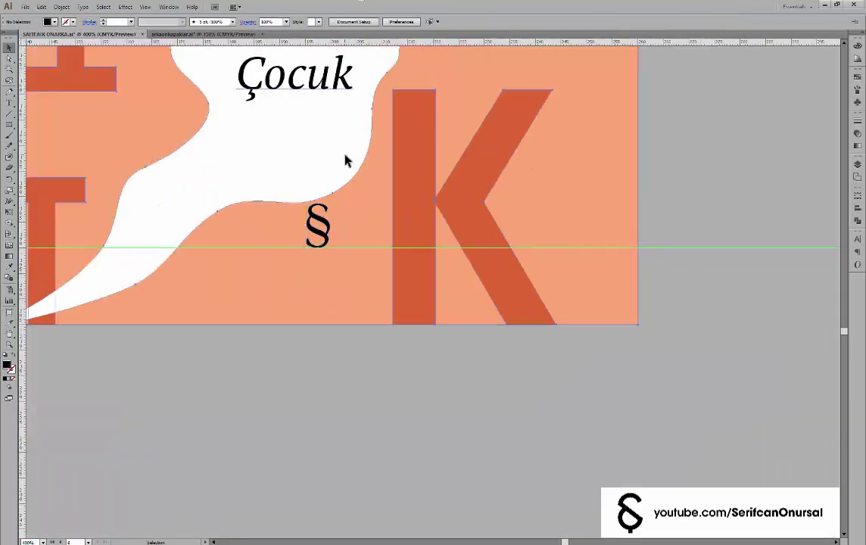
Delete a stray anchor from the white swoosh and reshape its curve above the §
{"action": "key", "text": "a"}
{"action": "left_click_drag", "start_coordinate": [331, 198], "coordinate": [317, 181]}
{"action": "key", "text": "Delete"}
{"action": "key", "text": "ctrl+y"}
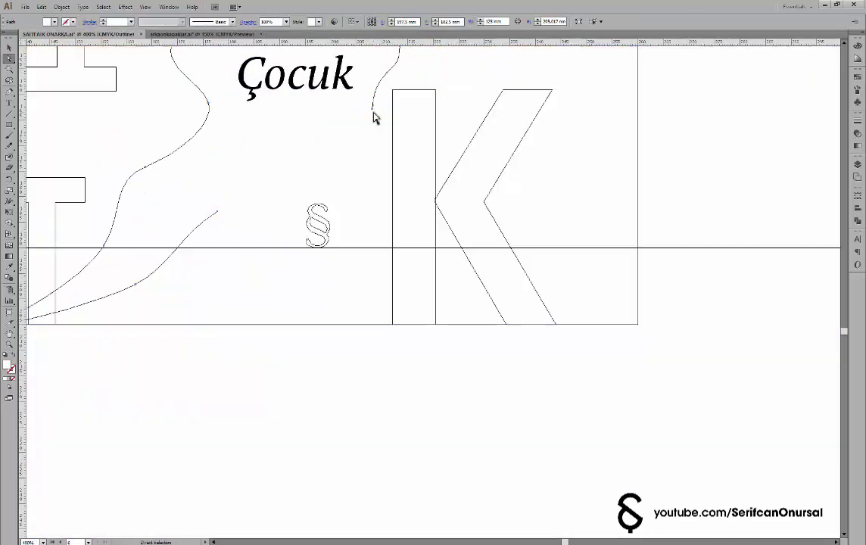
{"action": "key", "text": "ctrl+y"}
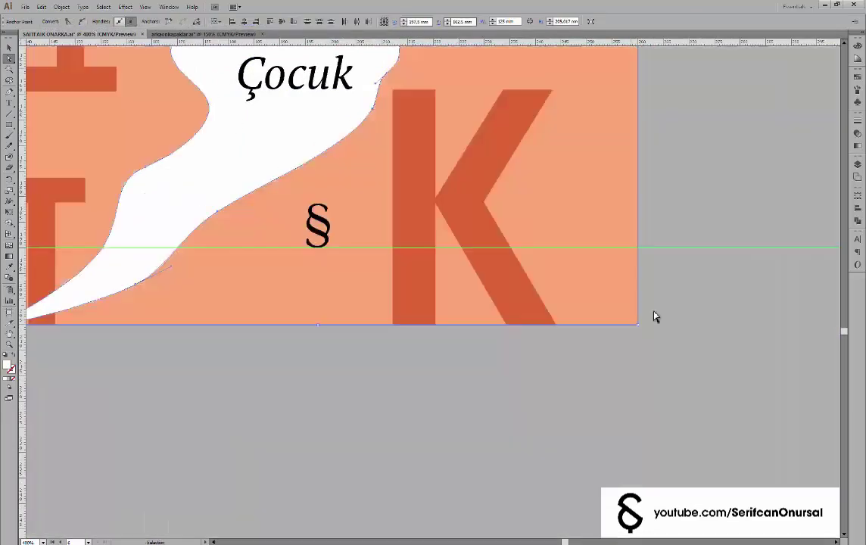
{"action": "left_click_drag", "start_coordinate": [217, 218], "coordinate": [170, 189]}
{"action": "key", "text": "ctrl+minus"}
{"action": "key", "text": "ctrl+minus"}
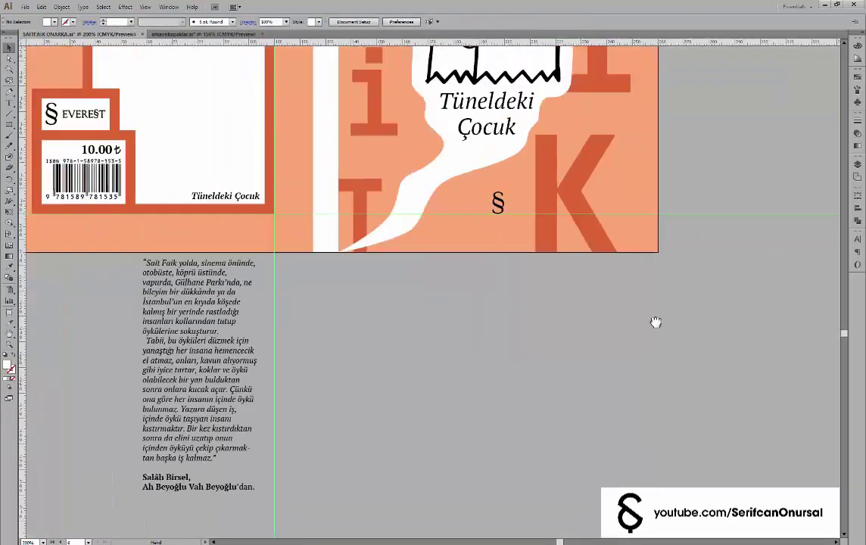
{"action": "left_click_drag", "start_coordinate": [290, 387], "coordinate": [497, 390]}
{"action": "key", "text": "ctrl+minus"}
{"action": "key", "text": "ctrl+minus"}
{"action": "key", "text": "ctrl+minus"}
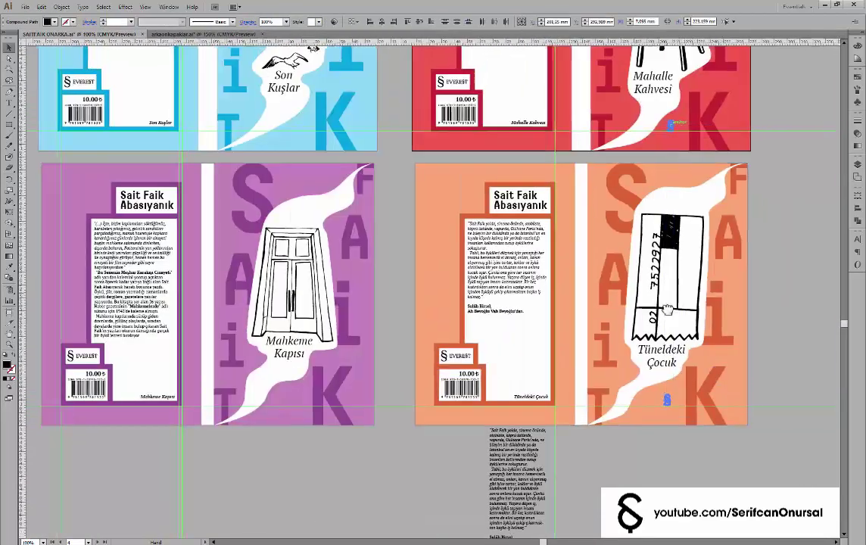
Move a § onto the green Semaver cover and zoom in on it
{"action": "key", "text": "ctrl+plus"}
{"action": "left_click", "coordinate": [656, 100]}
{"action": "left_click_drag", "start_coordinate": [281, 104], "coordinate": [277, 101]}
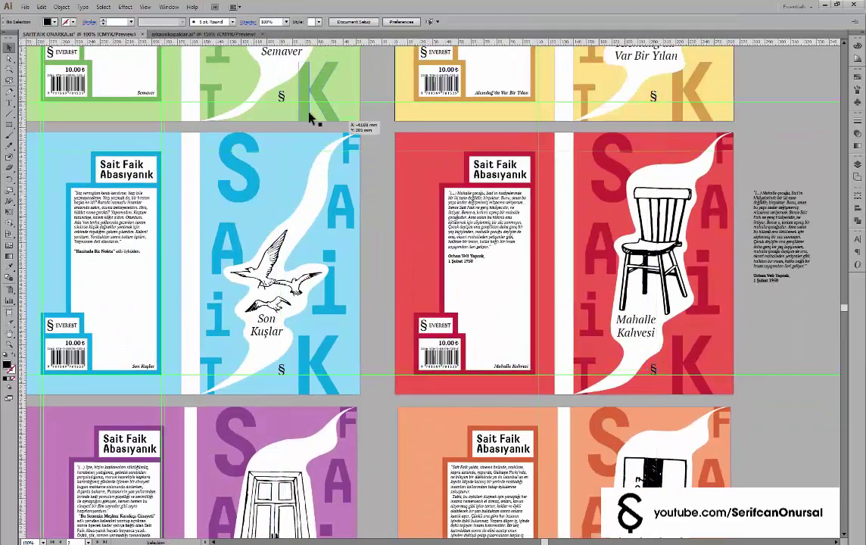
{"action": "key", "text": "ctrl+shift+a"}
{"action": "key", "text": "ctrl+plus"}
{"action": "key", "text": "ctrl+plus"}
{"action": "key", "text": "ctrl+plus"}
Place an exact-size black bar across the green cover's bottom and align the § to it
{"action": "left_click", "coordinate": [321, 282]}
{"action": "key", "text": "Return"}
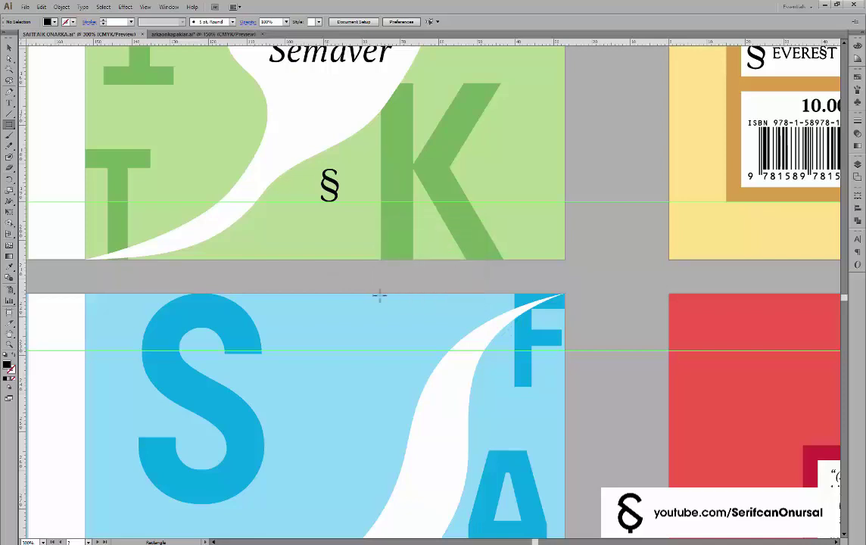
{"action": "key", "text": "v"}
{"action": "mouse_move", "coordinate": [379, 290]}
{"action": "left_mouse_down"}
{"action": "mouse_move", "coordinate": [248, 247]}
{"action": "mouse_move", "coordinate": [136, 241]}
{"action": "left_mouse_up"}
{"action": "left_click", "coordinate": [326, 184], "text": "shift"}
{"action": "scroll", "coordinate": [549, 252], "scroll_direction": "up", "scroll_amount": 2}
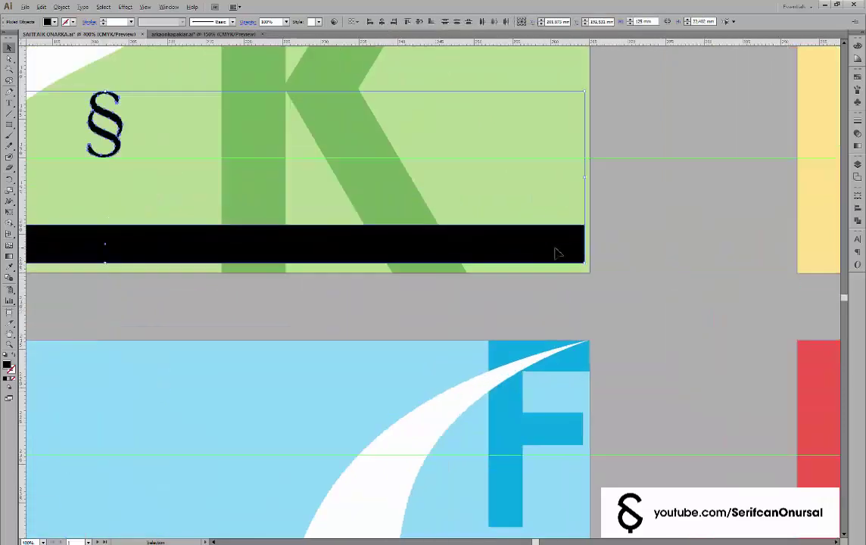
{"action": "left_click_drag", "start_coordinate": [588, 256], "coordinate": [592, 256]}
{"action": "left_click", "coordinate": [665, 275]}
Move the black bar to the blue cover and centre its § against the bar
{"action": "left_click", "coordinate": [487, 261]}
{"action": "key", "text": "ctrl+x"}
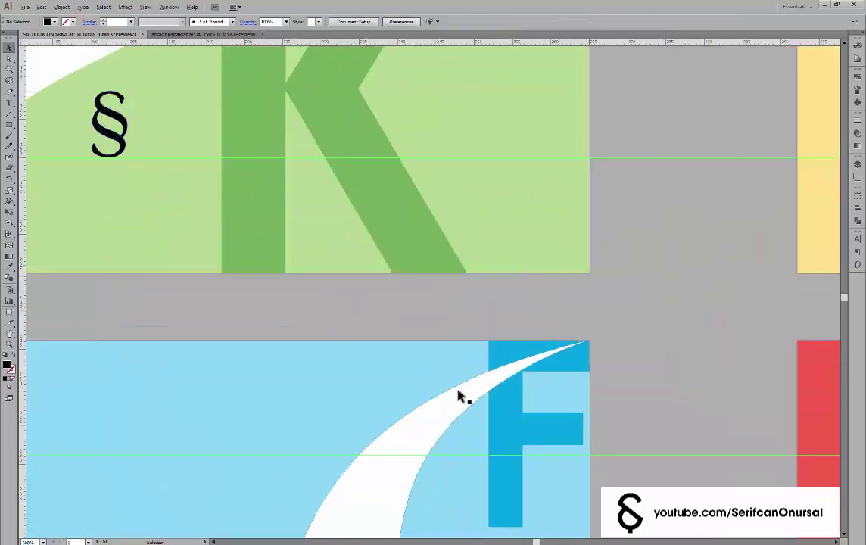
{"action": "key", "text": "ctrl+minus"}
{"action": "scroll", "coordinate": [385, 458], "scroll_direction": "down", "scroll_amount": 5}
{"action": "key", "text": "ctrl+v"}
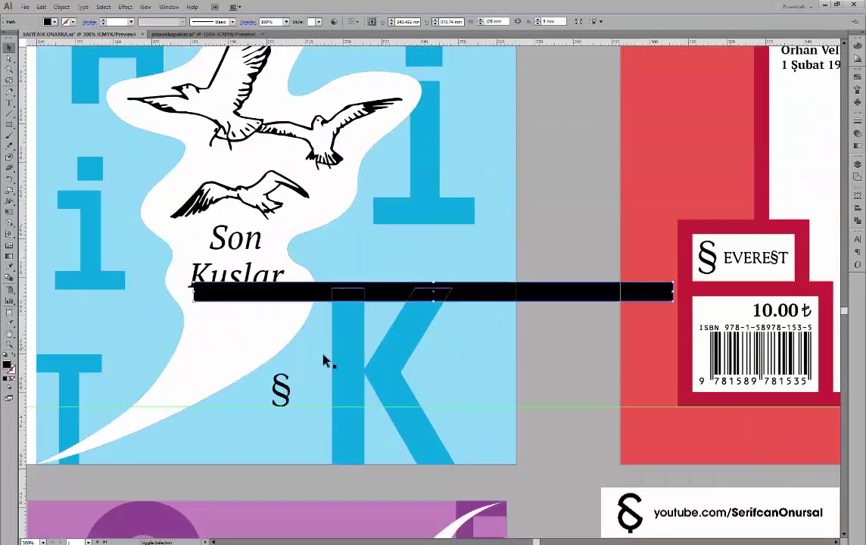
{"action": "left_click", "coordinate": [281, 390], "text": "shift"}
{"action": "left_click_drag", "start_coordinate": [602, 303], "coordinate": [526, 303]}
{"action": "left_click_drag", "start_coordinate": [473, 305], "coordinate": [522, 300]}
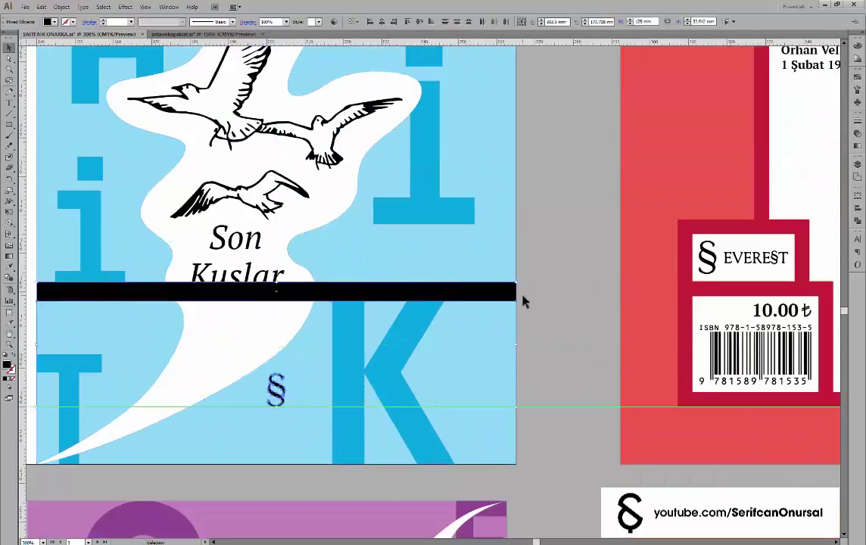
Reposition the bar and § on the remaining purple cover
{"action": "scroll", "coordinate": [405, 409], "scroll_direction": "down", "scroll_amount": 10}
{"action": "scroll", "coordinate": [405, 409], "scroll_direction": "down", "scroll_amount": 10}
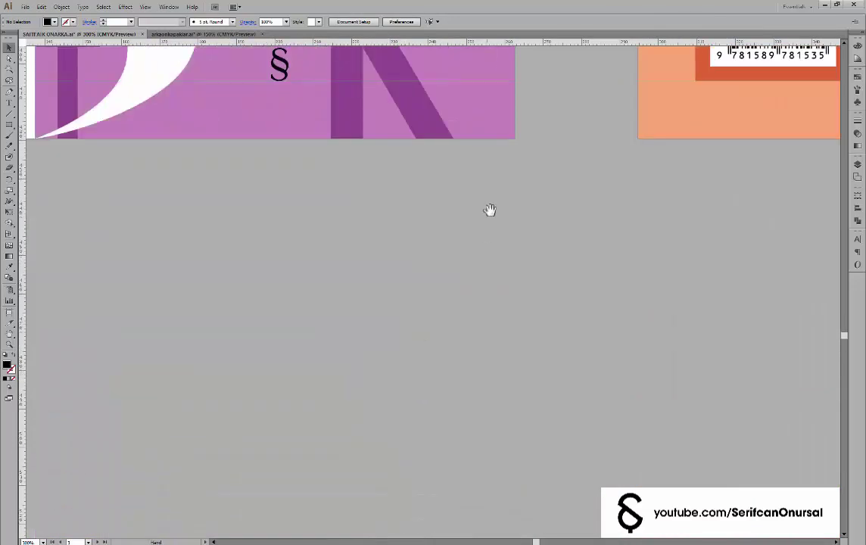
{"action": "scroll", "coordinate": [489, 209], "scroll_direction": "up", "scroll_amount": 3}
{"action": "left_click_drag", "start_coordinate": [363, 280], "coordinate": [383, 29]}
{"action": "left_click_drag", "start_coordinate": [572, 299], "coordinate": [505, 298]}
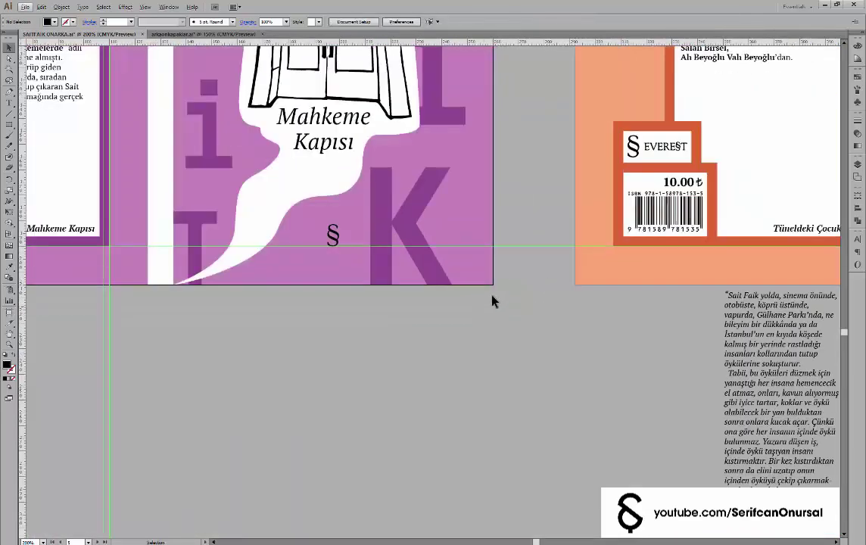
In Outline view, delete the stray swoosh segment and bend its left edge into a smooth curve
{"action": "scroll", "coordinate": [492, 301], "scroll_direction": "down", "scroll_amount": 3}
{"action": "scroll", "coordinate": [310, 352], "scroll_direction": "up", "scroll_amount": 6}
{"action": "key", "text": "ctrl+y"}
{"action": "key", "text": "a"}
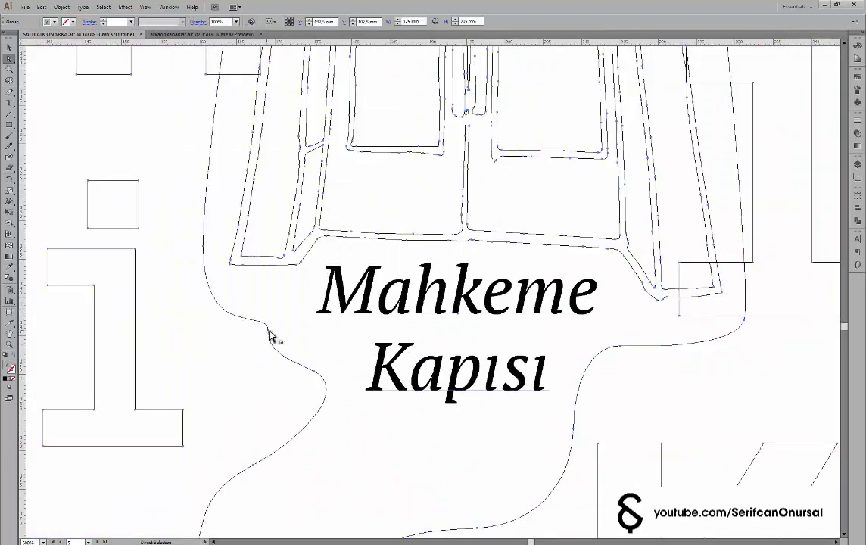
{"action": "left_click", "coordinate": [270, 333]}
{"action": "key", "text": "Delete"}
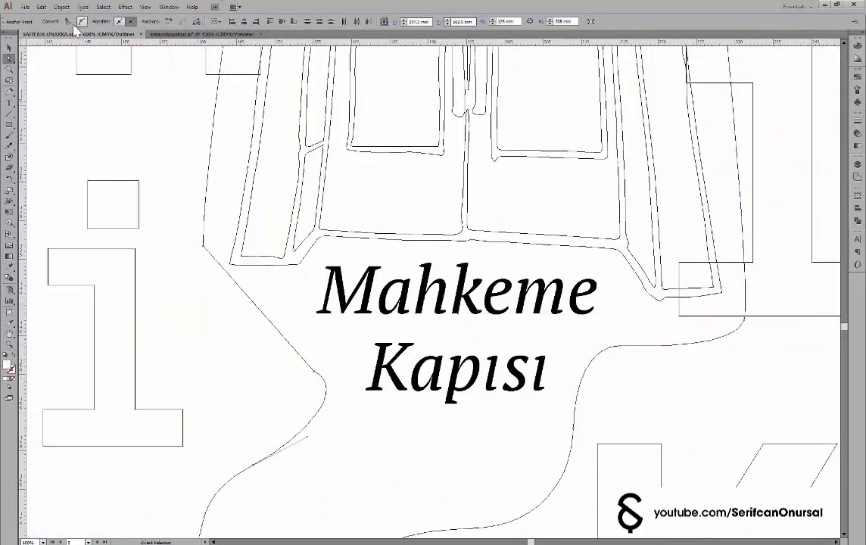
{"action": "scroll", "coordinate": [227, 296], "scroll_direction": "up", "scroll_amount": 3}
{"action": "scroll", "coordinate": [280, 296], "scroll_direction": "down", "scroll_amount": 2}
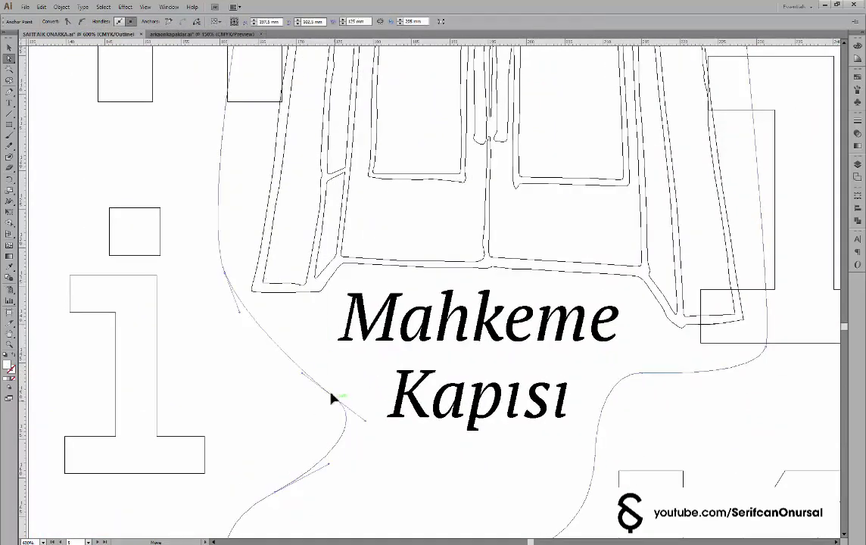
{"action": "left_click", "coordinate": [297, 368]}
{"action": "left_click_drag", "start_coordinate": [241, 317], "coordinate": [241, 364]}
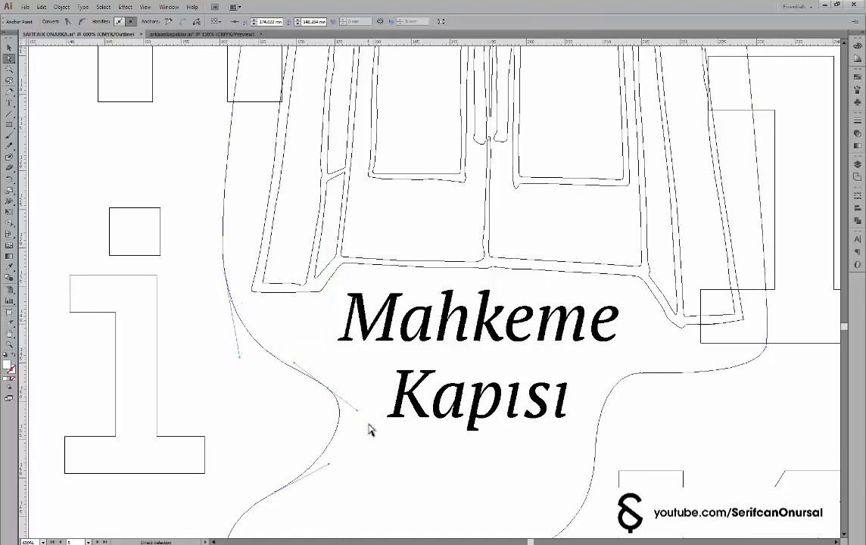
{"action": "key", "text": "ctrl+y"}
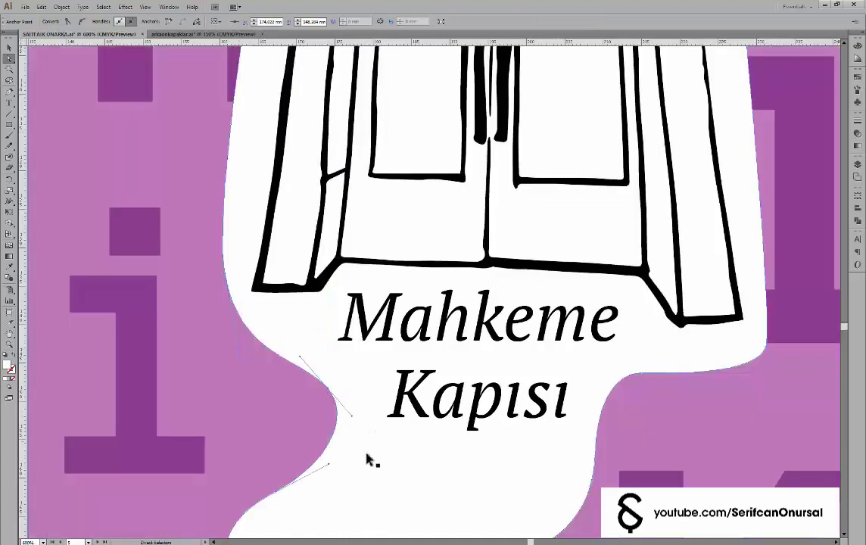
{"action": "key", "text": "ctrl+minus"}
{"action": "key", "text": "ctrl+minus"}
{"action": "key", "text": "ctrl+minus"}
{"action": "key", "text": "ctrl+minus"}
{"action": "key", "text": "ctrl+minus"}
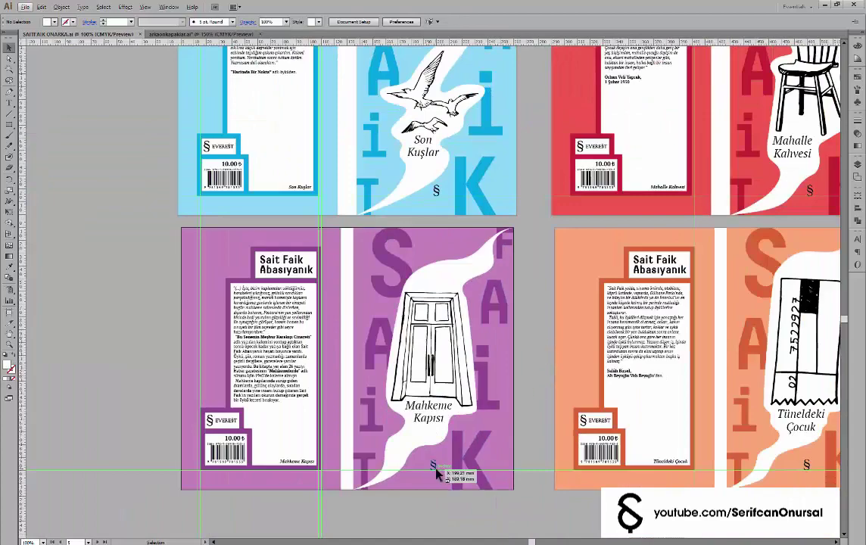
Select two § symbols and apply a fill swatch from the Control bar
{"action": "left_click_drag", "start_coordinate": [627, 307], "coordinate": [509, 335]}
{"action": "left_click", "coordinate": [692, 219]}
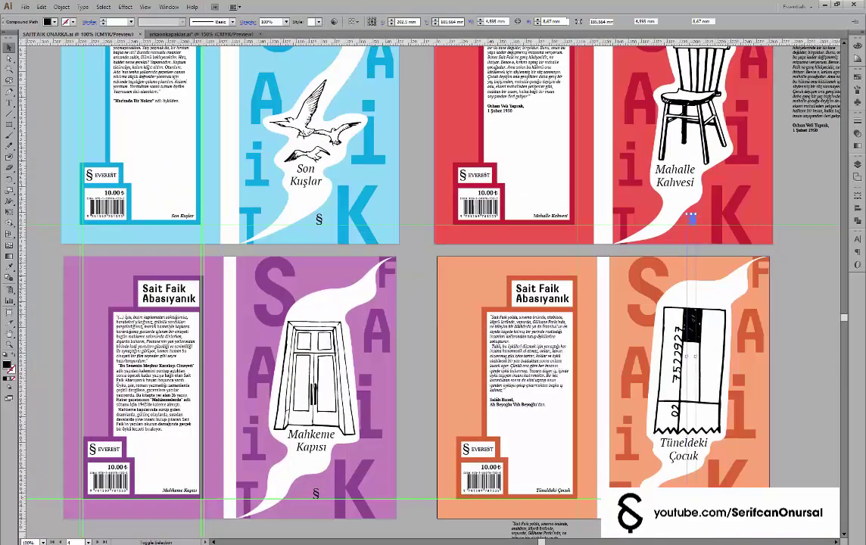
{"action": "left_click", "coordinate": [318, 219], "text": "shift"}
{"action": "scroll", "coordinate": [353, 214], "scroll_direction": "up", "scroll_amount": 2}
{"action": "scroll", "coordinate": [353, 215], "scroll_direction": "up", "scroll_amount": 5}
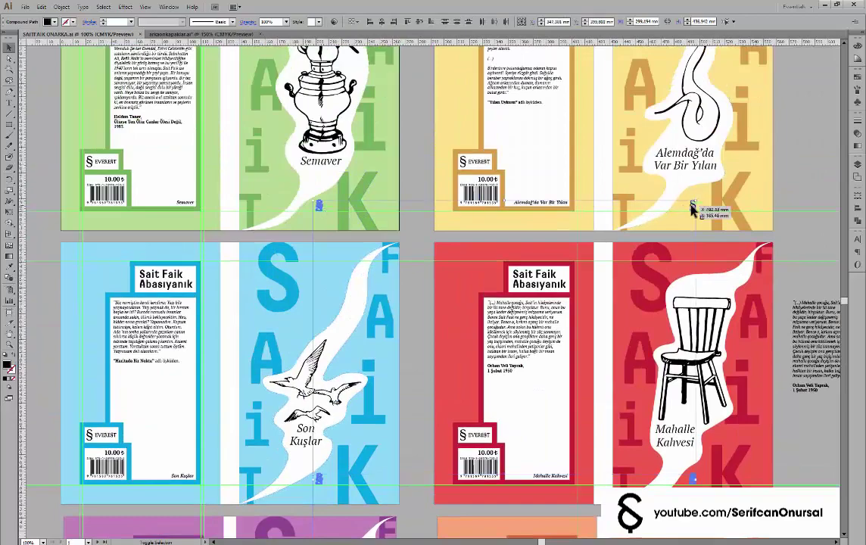
{"action": "left_click", "coordinate": [47, 23]}
{"action": "left_click", "coordinate": [22, 36]}
{"action": "key", "text": "ctrl+shift+a"}
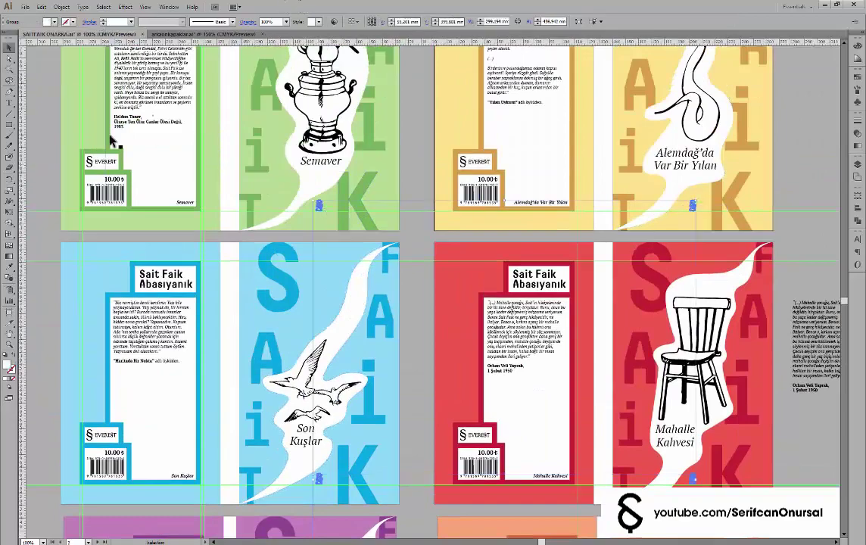
Fill the grouped § symbols with black, then zoom out
{"action": "scroll", "coordinate": [387, 390], "scroll_direction": "down", "scroll_amount": 2}
{"action": "scroll", "coordinate": [388, 389], "scroll_direction": "down", "scroll_amount": 5}
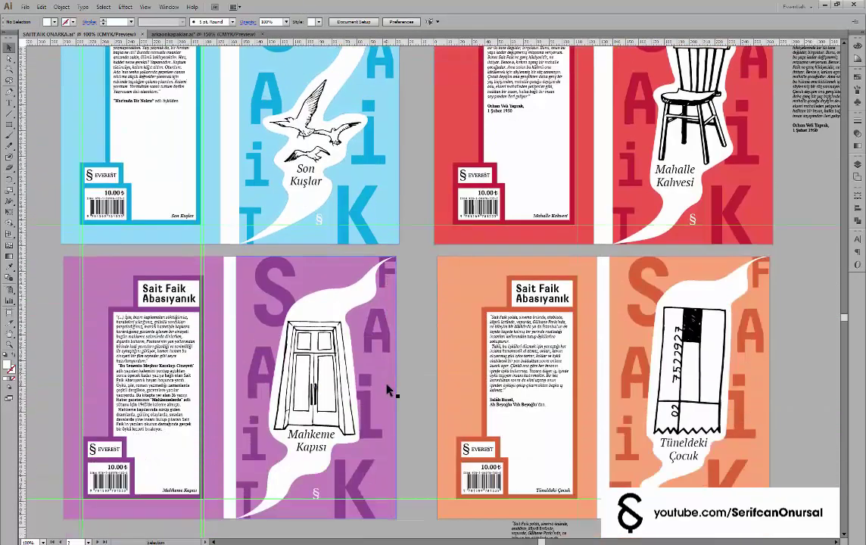
{"action": "scroll", "coordinate": [387, 389], "scroll_direction": "up", "scroll_amount": 2}
{"action": "scroll", "coordinate": [372, 256], "scroll_direction": "up", "scroll_amount": 3}
{"action": "left_click", "coordinate": [338, 141]}
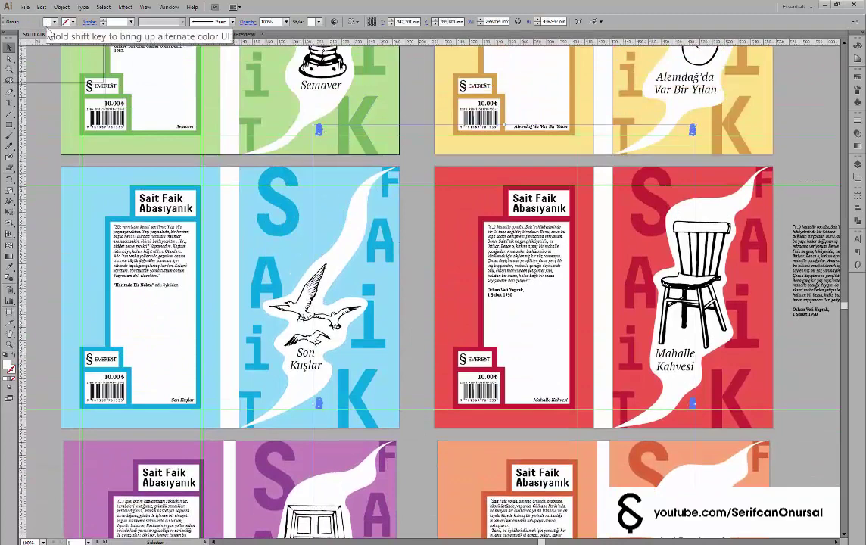
{"action": "left_click", "coordinate": [50, 22]}
{"action": "left_click", "coordinate": [27, 34]}
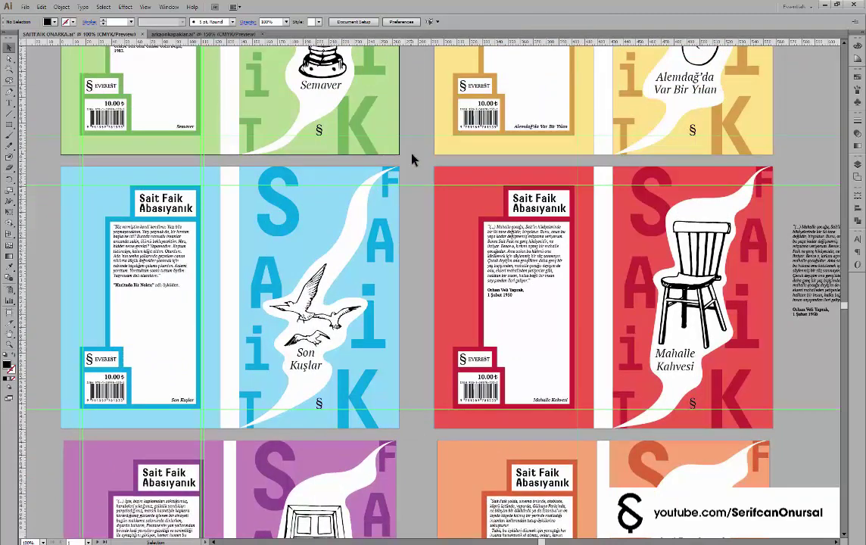
{"action": "key", "text": "ctrl+minus"}
Draw a text frame left of the covers and set the author name to 20 pt
{"action": "scroll", "coordinate": [303, 227], "scroll_direction": "up", "scroll_amount": 5}
{"action": "scroll", "coordinate": [265, 249], "scroll_direction": "left", "scroll_amount": 5}
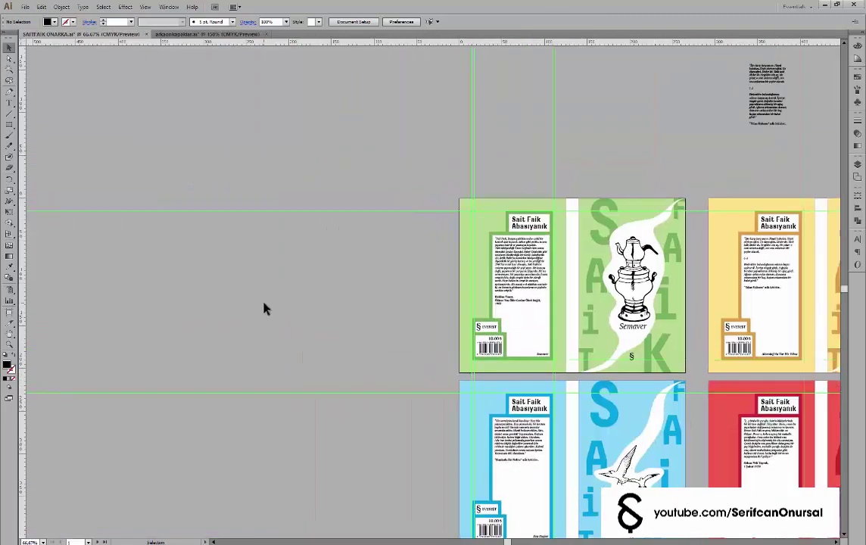
{"action": "key", "text": "t"}
{"action": "left_click_drag", "start_coordinate": [201, 258], "coordinate": [392, 284]}
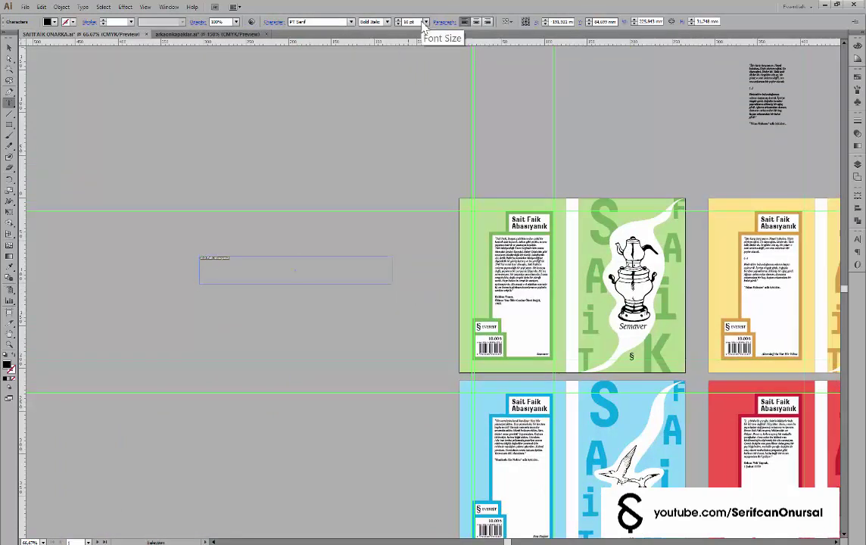
{"action": "type", "text": "Sait Faik Abasıyanık"}
{"action": "key", "text": "ctrl+plus"}
{"action": "key", "text": "ctrl+plus"}
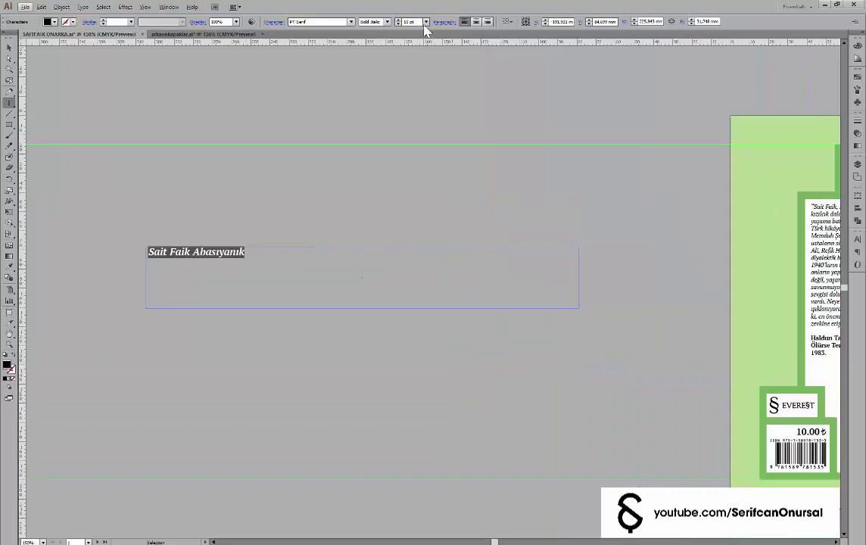
{"action": "key", "text": "ctrl+a"}
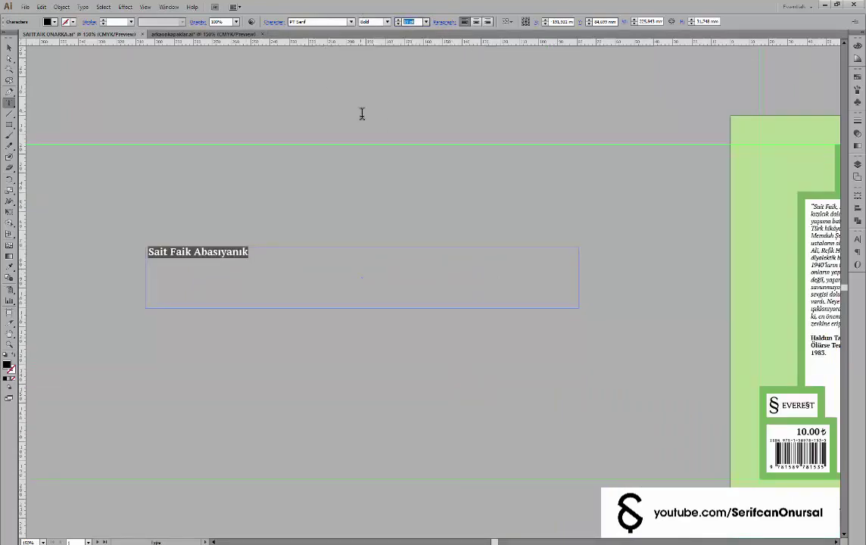
{"action": "type", "text": "20"}
{"action": "key", "text": "Return"}
Reshape the author text frame, undo the change, and delete the old author text
{"action": "left_click", "coordinate": [9, 47]}
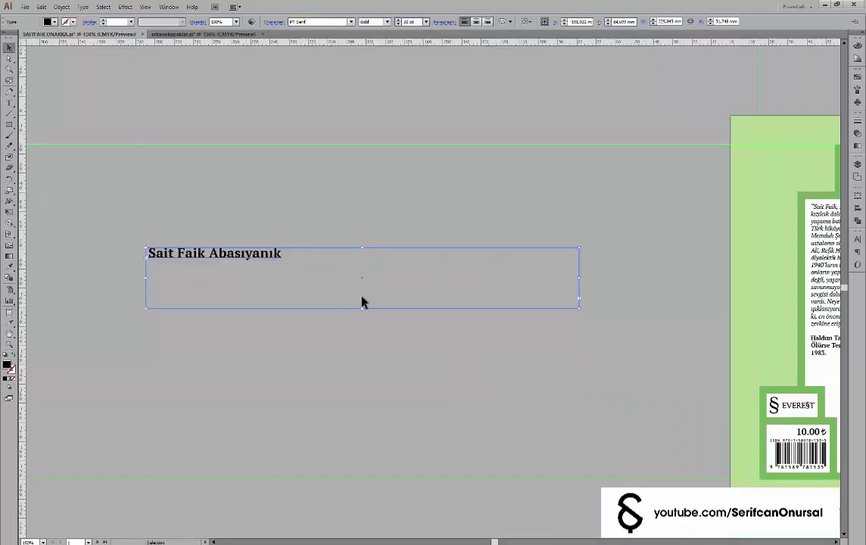
{"action": "mouse_move", "coordinate": [362, 307]}
{"action": "left_mouse_down"}
{"action": "mouse_move", "coordinate": [367, 266]}
{"action": "mouse_move", "coordinate": [287, 400]}
{"action": "left_mouse_up"}
{"action": "scroll", "coordinate": [377, 288], "scroll_direction": "right", "scroll_amount": 5}
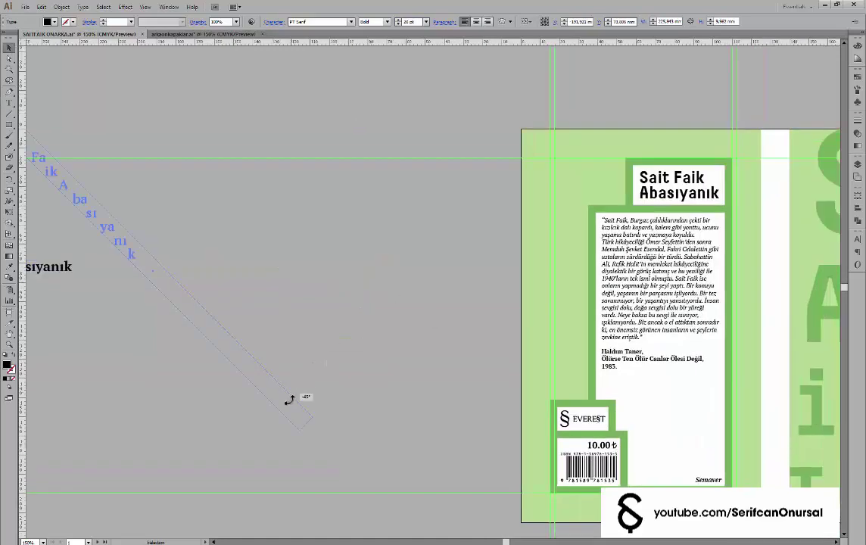
{"action": "key", "text": "ctrl+z"}
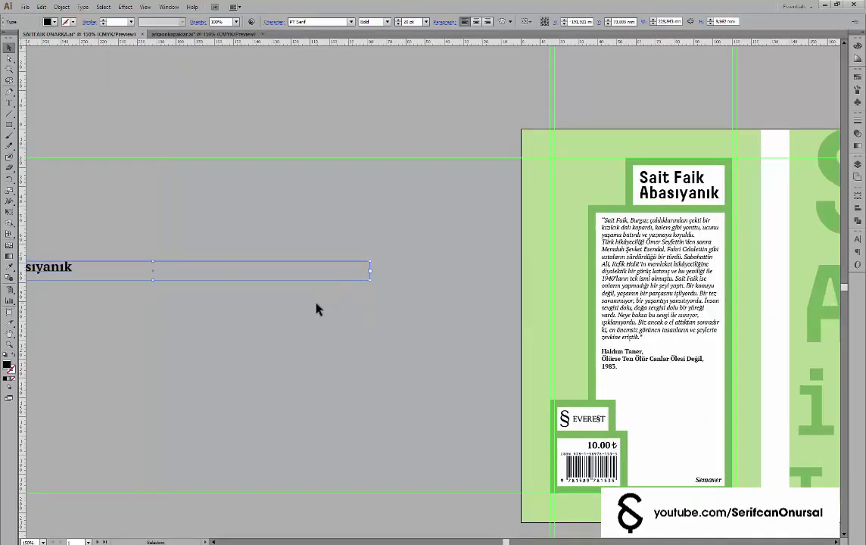
{"action": "key", "text": "ctrl+1"}
{"action": "key", "text": "Delete"}
Type 'Sait Faik Abasıyanık - Semaver' beside the cover and enlarge it to 30 pt
{"action": "key", "text": "t"}
{"action": "left_click", "coordinate": [174, 301]}
{"action": "type", "text": "Sait Faik Aba"}
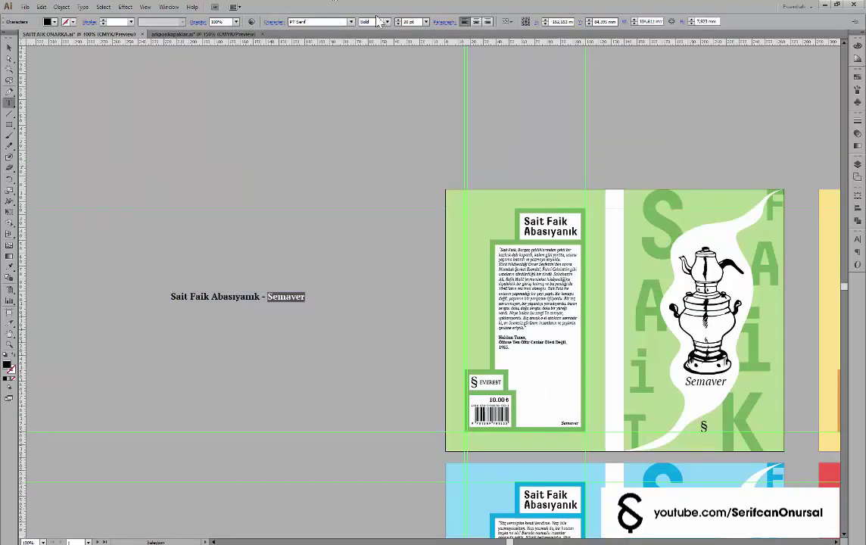
{"action": "scroll", "coordinate": [377, 21], "scroll_direction": "up", "scroll_amount": 1}
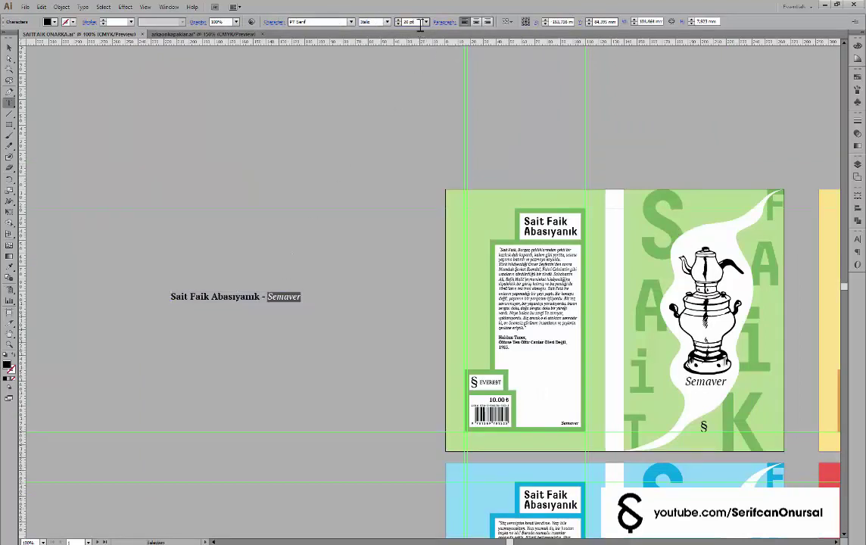
{"action": "key", "text": "ctrl+a"}
{"action": "scroll", "coordinate": [409, 22], "scroll_direction": "up", "scroll_amount": 5}
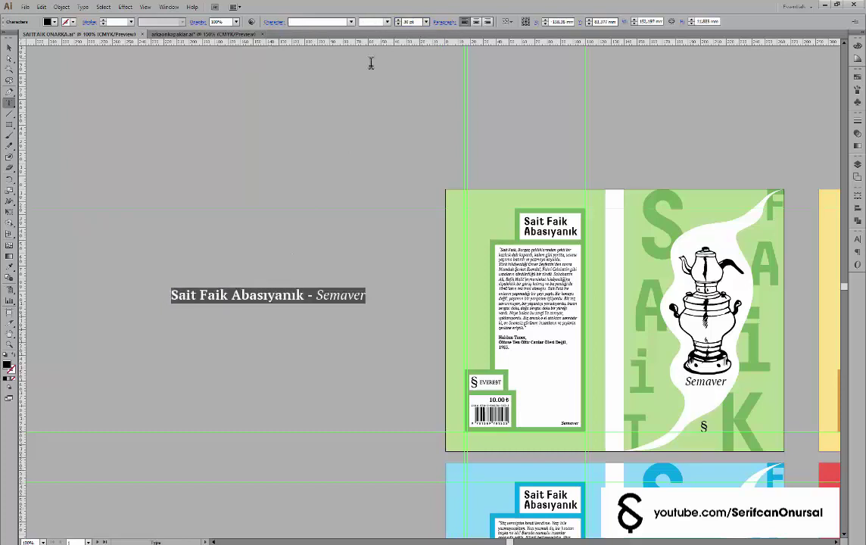
{"action": "key", "text": "Escape"}
Rotate the title 90° onto the green cover's spine, dismiss warp options, and deselect
{"action": "left_click_drag", "start_coordinate": [373, 303], "coordinate": [265, 402]}
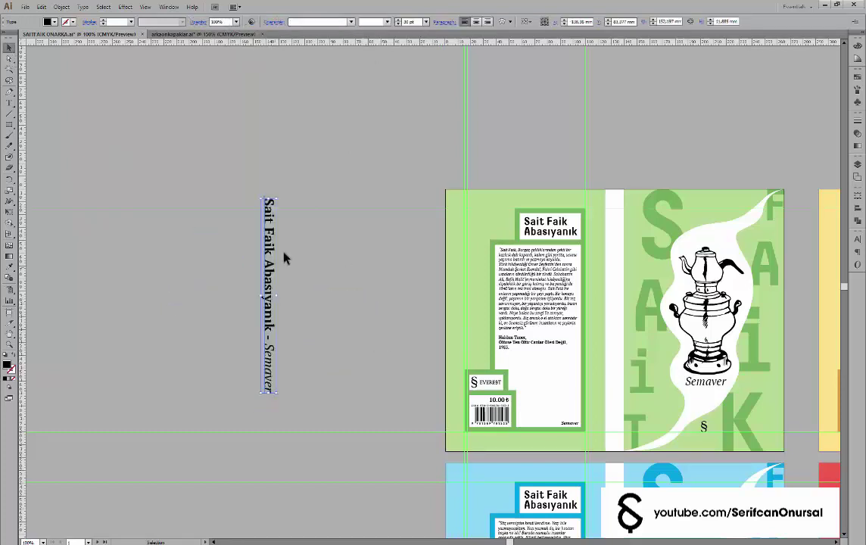
{"action": "left_click_drag", "start_coordinate": [287, 258], "coordinate": [617, 254]}
{"action": "left_click", "coordinate": [501, 21]}
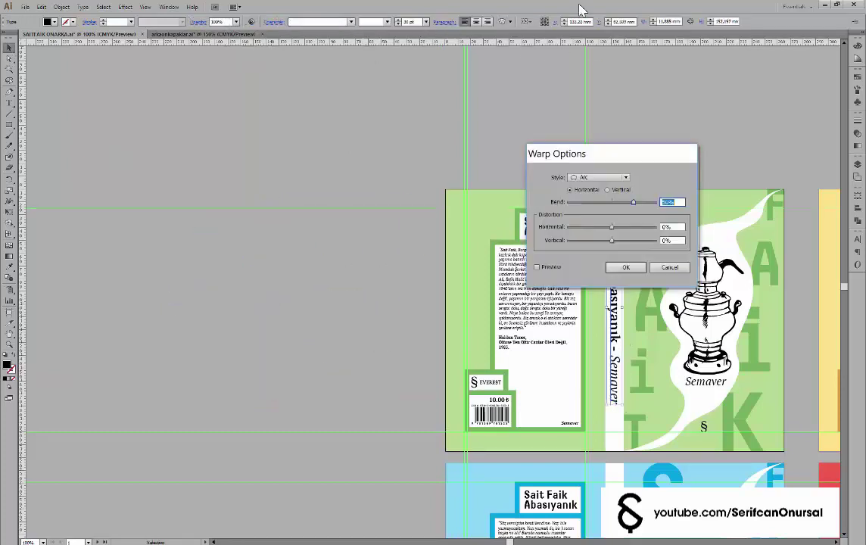
{"action": "key", "text": "Escape"}
{"action": "left_click", "coordinate": [527, 21]}
{"action": "key", "text": "ctrl+shift+a"}
Set the green spine's author name in the Decima typeface at 35 pt
{"action": "scroll", "coordinate": [622, 360], "scroll_direction": "up", "scroll_amount": 1}
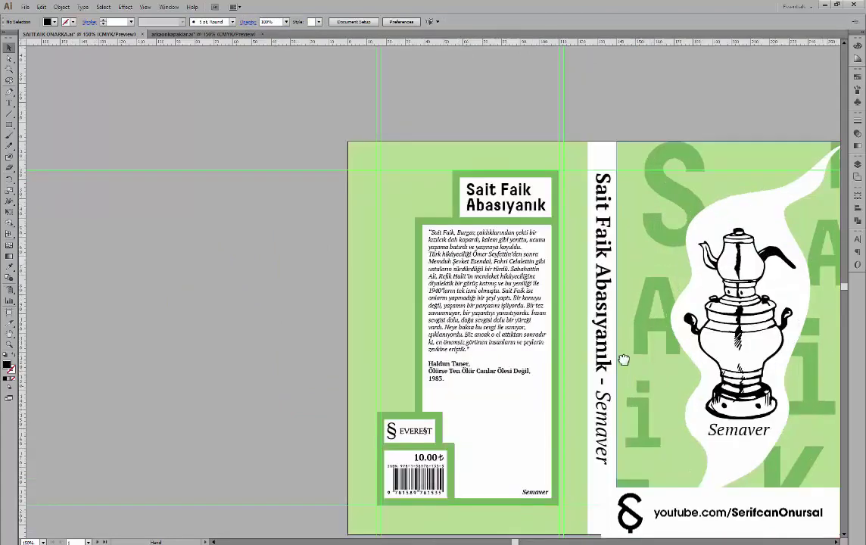
{"action": "left_click", "coordinate": [604, 295]}
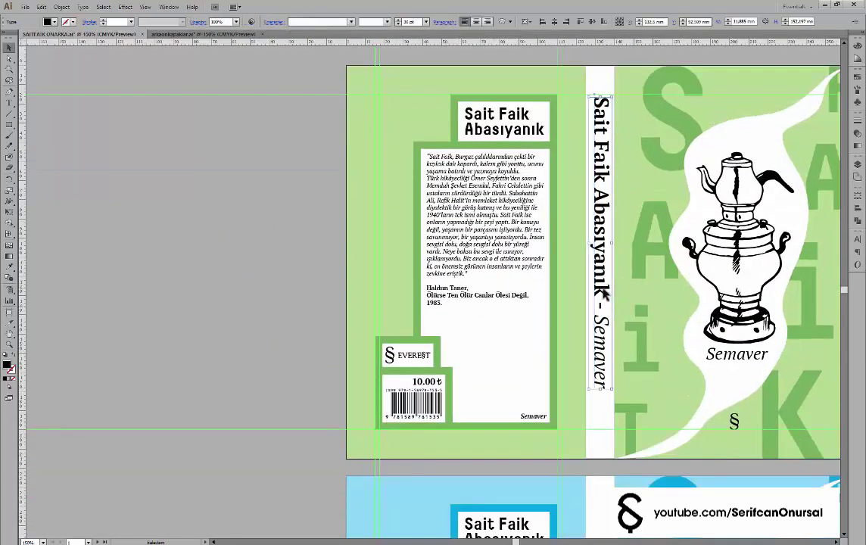
{"action": "left_click", "coordinate": [576, 95], "text": "shift"}
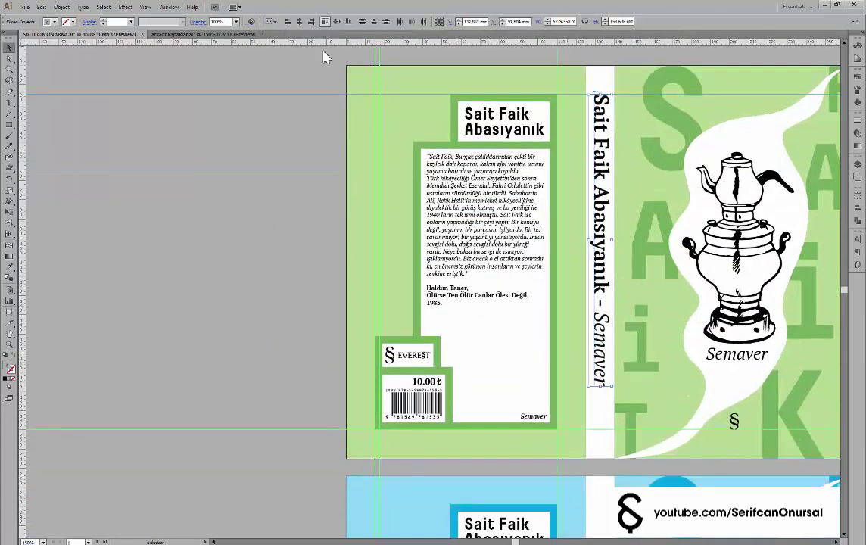
{"action": "left_click", "coordinate": [318, 213]}
{"action": "key", "text": "t"}
{"action": "left_click_drag", "start_coordinate": [601, 294], "coordinate": [601, 94]}
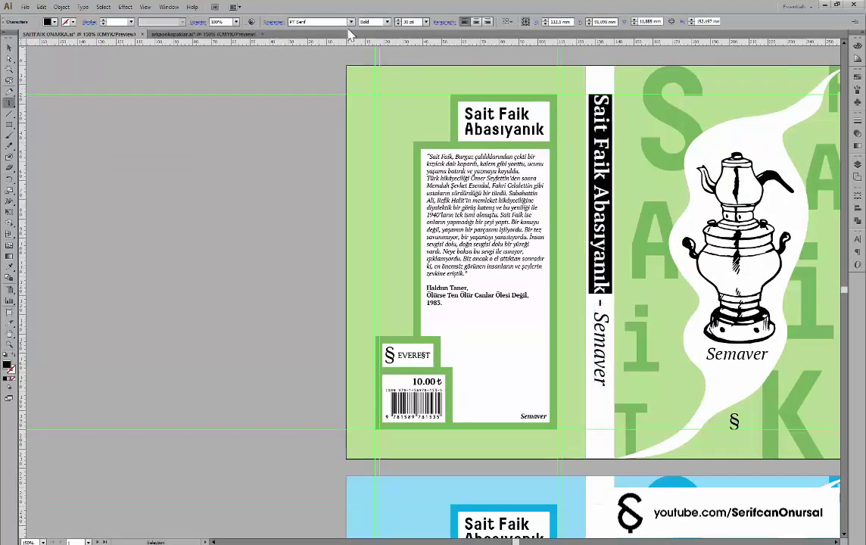
{"action": "key", "text": "Down"}
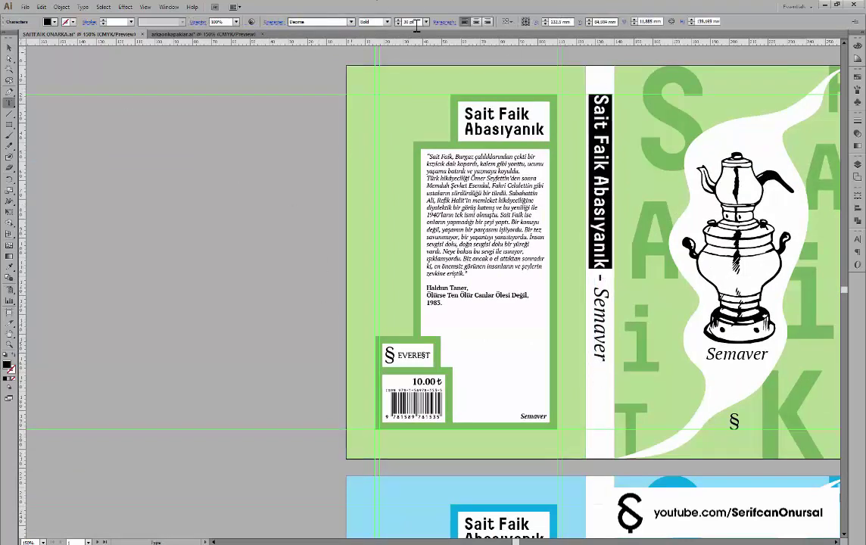
{"action": "type", "text": "35"}
{"action": "key", "text": "Return"}
{"action": "key", "text": "Escape"}
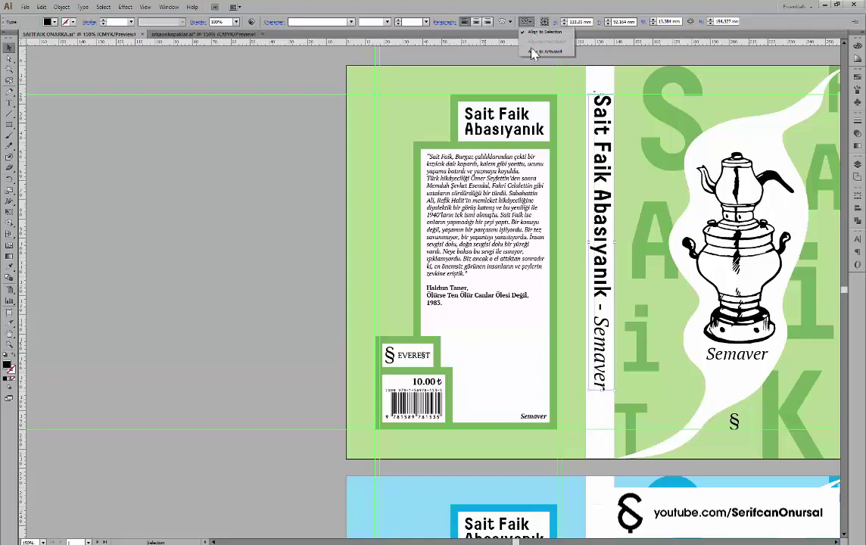
{"action": "left_click", "coordinate": [275, 177]}
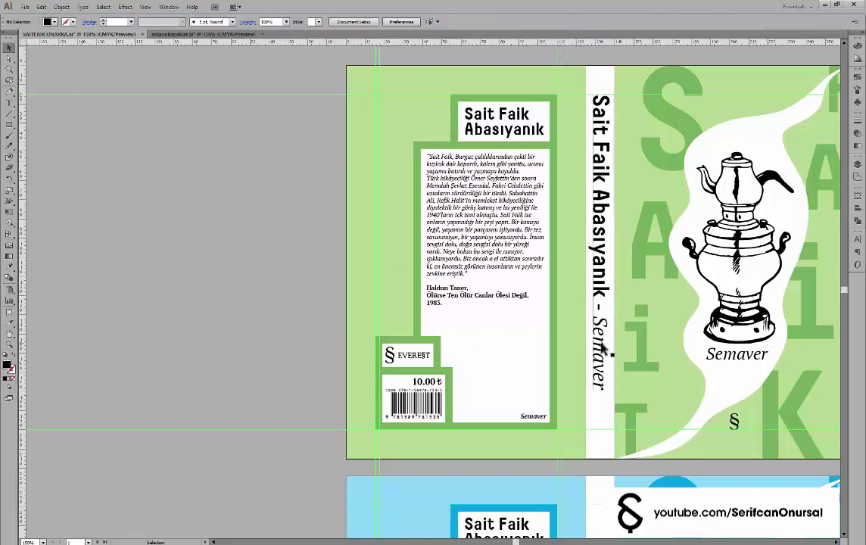
{"action": "scroll", "coordinate": [606, 350], "scroll_direction": "down", "scroll_amount": 2}
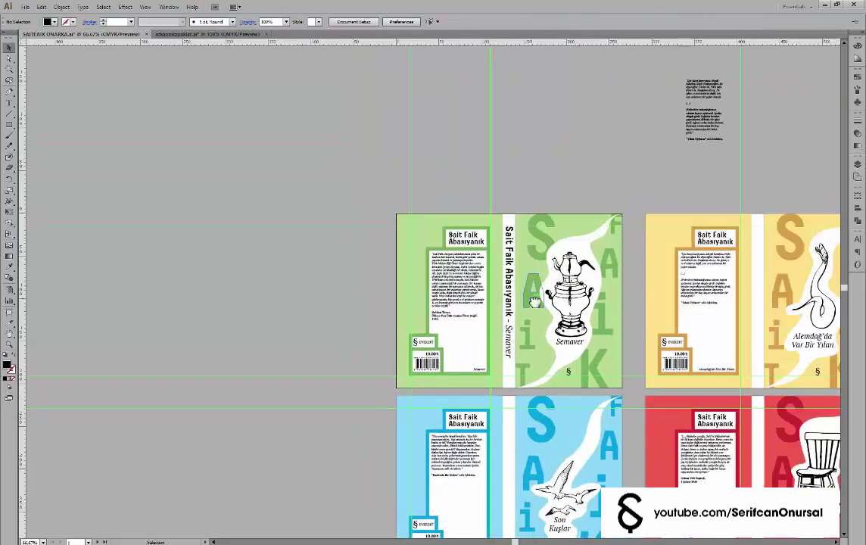
{"action": "scroll", "coordinate": [530, 301], "scroll_direction": "up", "scroll_amount": 1}
Change the yellow spine's title from Semaver to 'Alemdağ'da Var Bir Yılan'
{"action": "scroll", "coordinate": [531, 278], "scroll_direction": "right", "scroll_amount": 3}
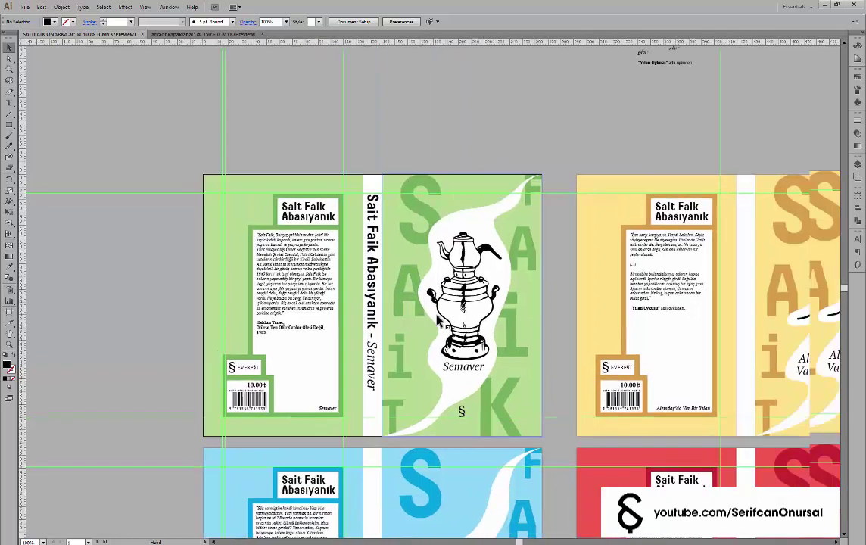
{"action": "left_click", "coordinate": [740, 214]}
{"action": "left_click", "coordinate": [756, 164]}
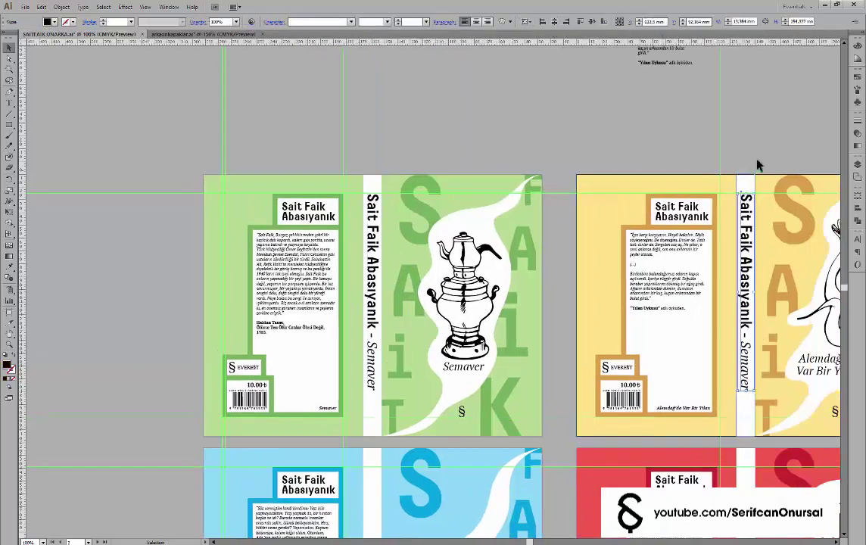
{"action": "scroll", "coordinate": [741, 387], "scroll_direction": "up", "scroll_amount": 1}
{"action": "scroll", "coordinate": [685, 378], "scroll_direction": "up", "scroll_amount": 1}
{"action": "left_click_drag", "start_coordinate": [685, 381], "coordinate": [684, 290]}
{"action": "type", "text": "Ale"}
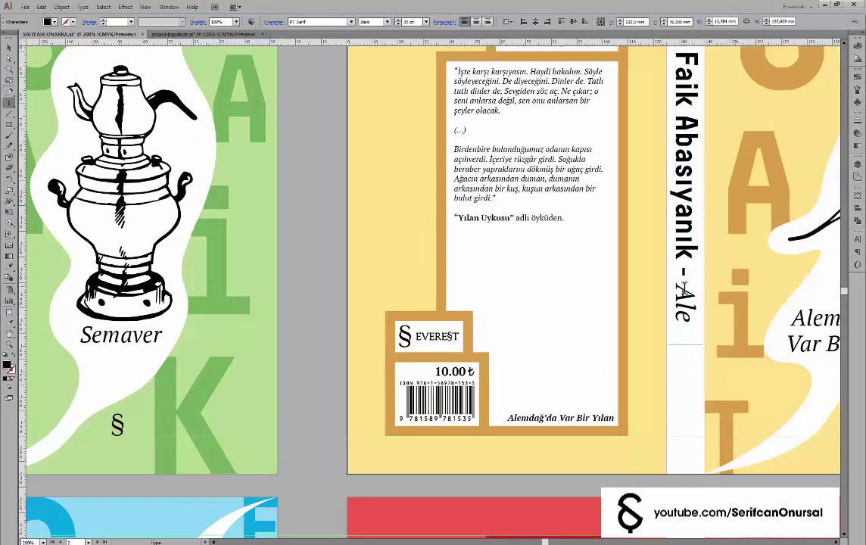
{"action": "type", "text": "mdağ'da Var B"}
{"action": "scroll", "coordinate": [684, 290], "scroll_direction": "down", "scroll_amount": 1}
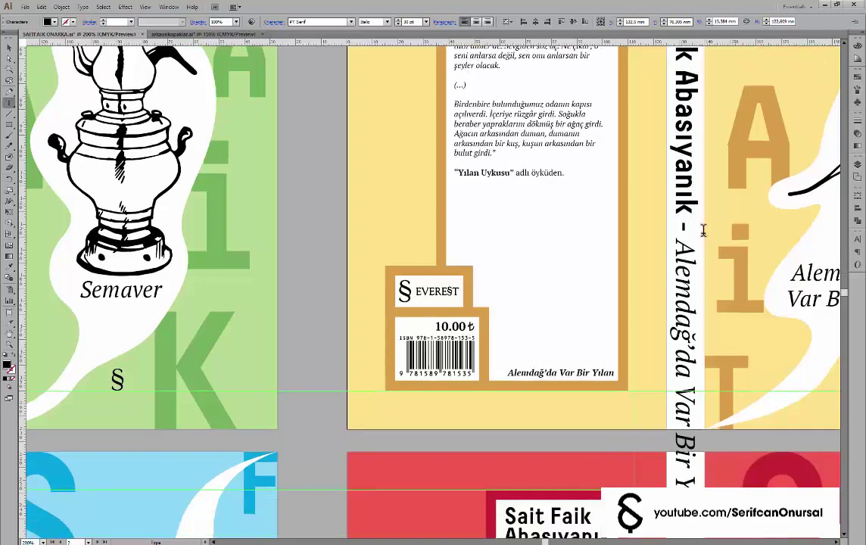
{"action": "left_click_drag", "start_coordinate": [703, 230], "coordinate": [685, 454]}
{"action": "scroll", "coordinate": [685, 454], "scroll_direction": "down", "scroll_amount": 2}
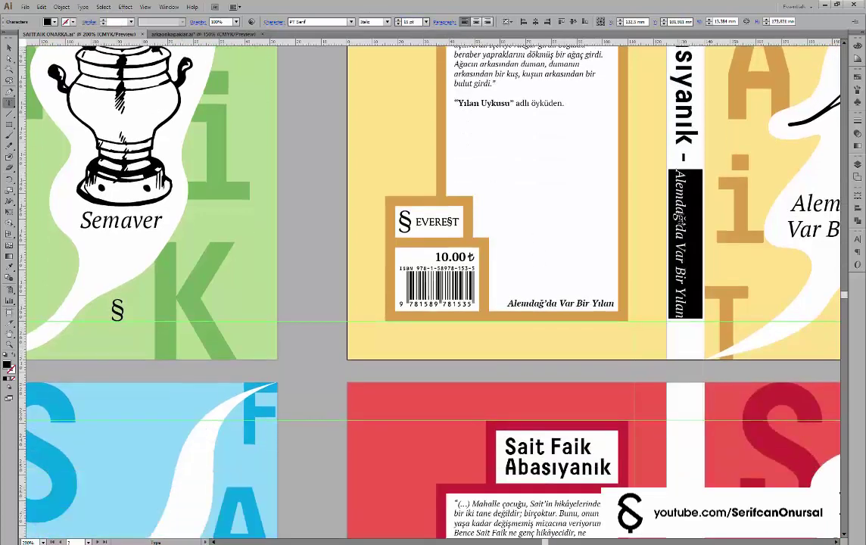
{"action": "scroll", "coordinate": [682, 215], "scroll_direction": "up", "scroll_amount": 1}
{"action": "scroll", "coordinate": [685, 204], "scroll_direction": "up", "scroll_amount": 1}
{"action": "scroll", "coordinate": [687, 203], "scroll_direction": "down", "scroll_amount": 1}
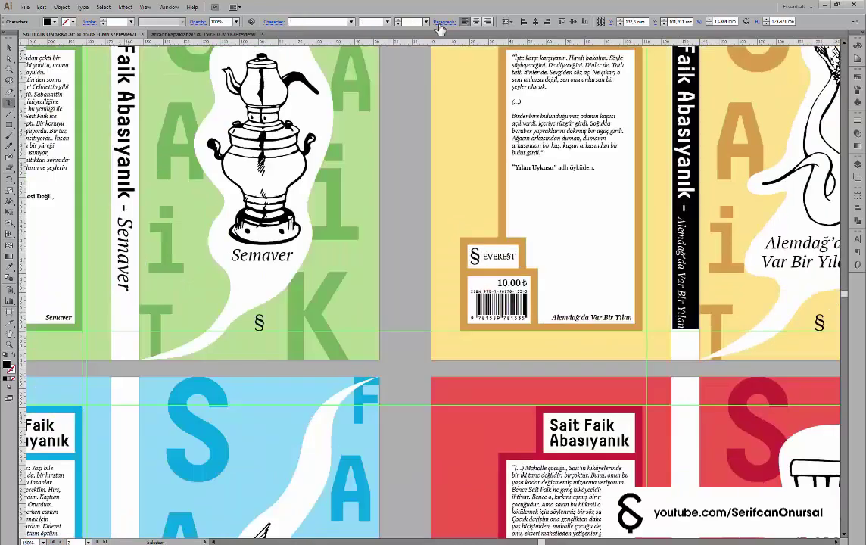
{"action": "scroll", "coordinate": [679, 206], "scroll_direction": "up", "scroll_amount": 1}
{"action": "left_click", "coordinate": [683, 204]}
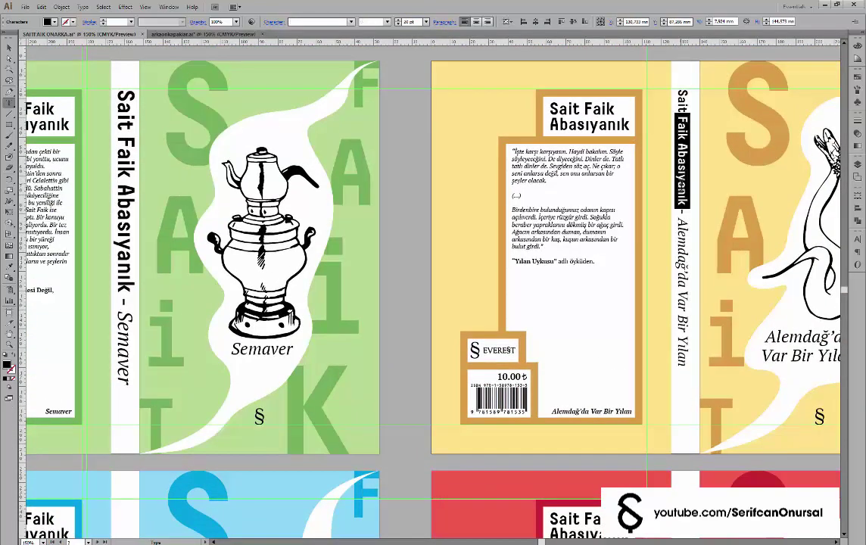
Resize the yellow spine's author name, first to 30 pt, then to 25 pt
{"action": "left_click_drag", "start_coordinate": [685, 205], "coordinate": [681, 88]}
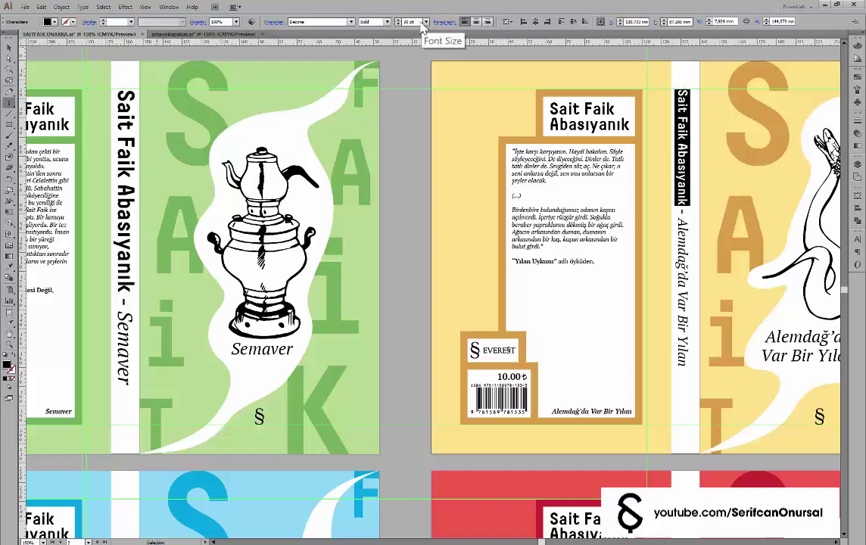
{"action": "left_click", "coordinate": [409, 21]}
{"action": "type", "text": "30"}
{"action": "key", "text": "Return"}
{"action": "left_click_drag", "start_coordinate": [683, 415], "coordinate": [675, 264]}
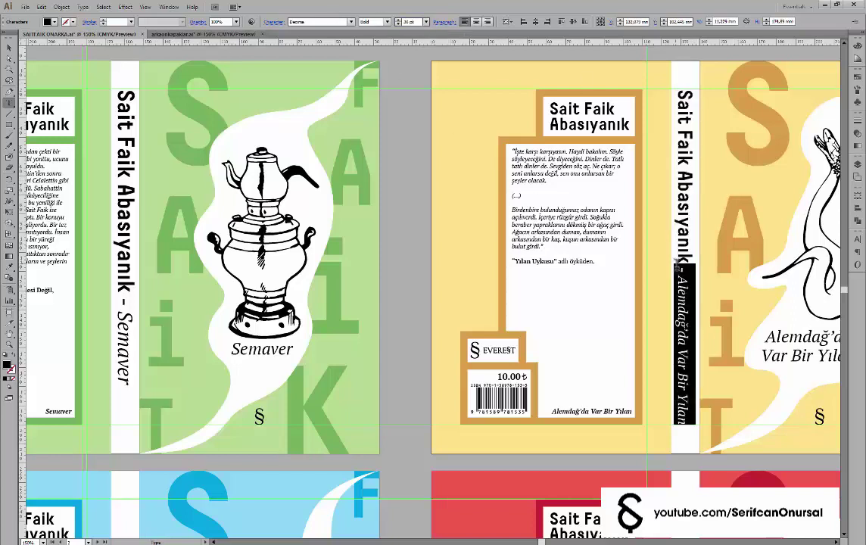
{"action": "left_click", "coordinate": [686, 272]}
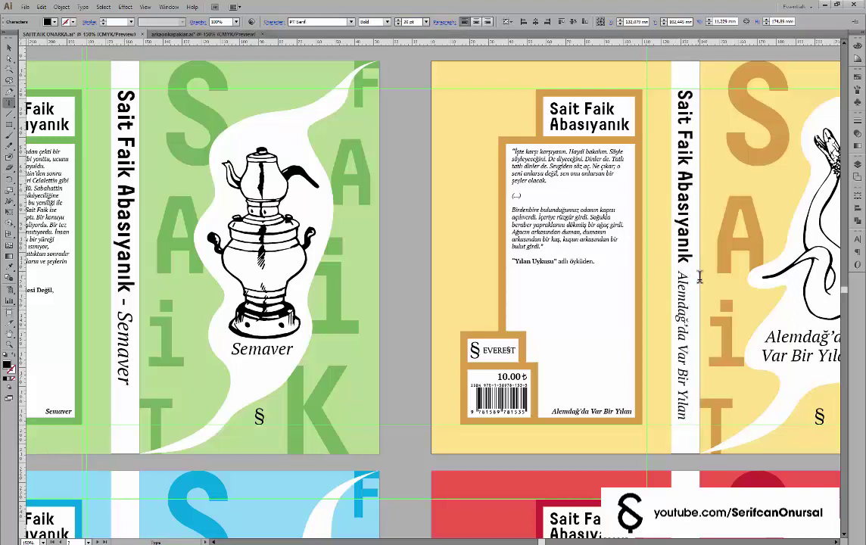
{"action": "left_click_drag", "start_coordinate": [681, 89], "coordinate": [700, 278]}
{"action": "type", "text": "25"}
{"action": "key", "text": "Return"}
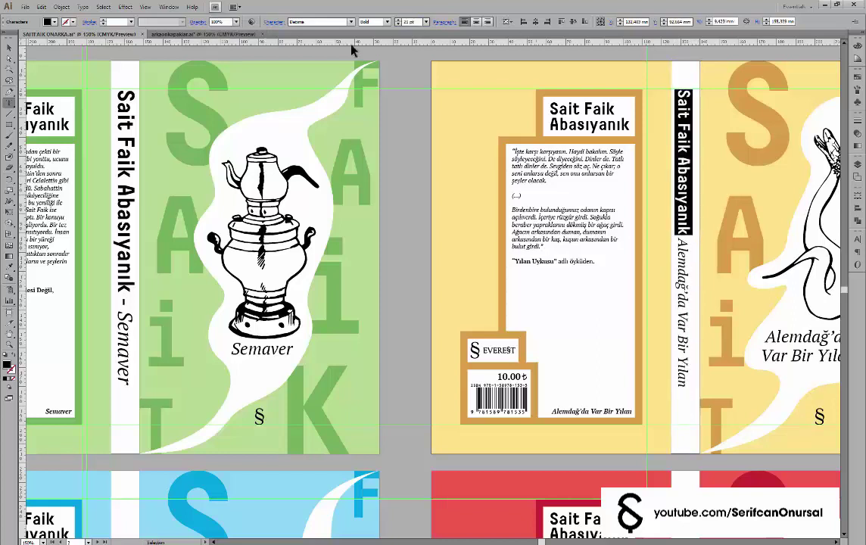
Make the yellow spine's book title 'Alemdağ'da Var Bir Yılan' smaller
{"action": "left_click", "coordinate": [694, 250]}
{"action": "left_click_drag", "start_coordinate": [684, 387], "coordinate": [684, 286]}
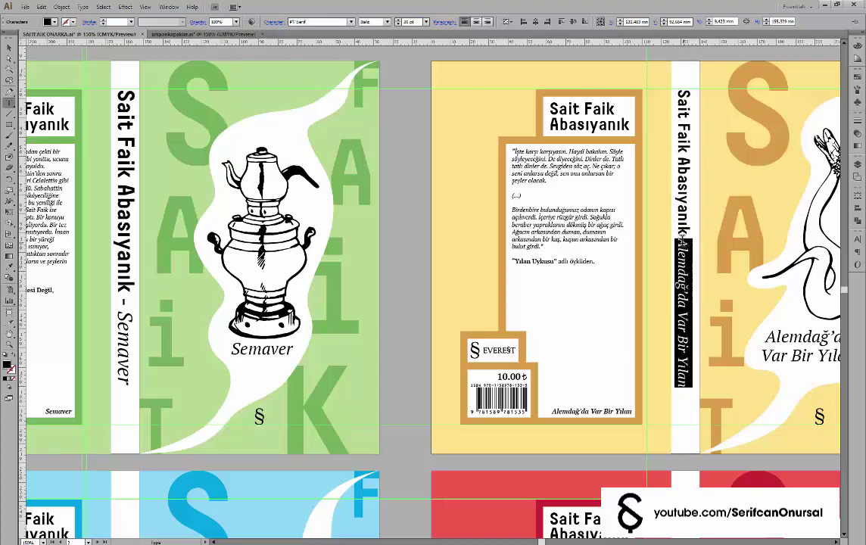
{"action": "key", "text": "Return"}
{"action": "key", "text": "Escape"}
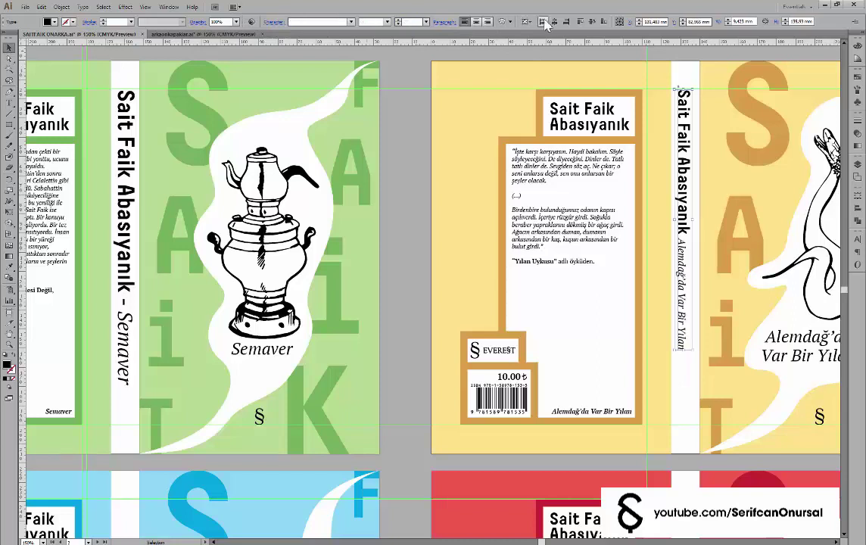
Replace the green spine text with a copy of the yellow spine text retitled 'Semaver'
{"action": "left_click", "coordinate": [115, 151]}
{"action": "key", "text": "Delete"}
{"action": "left_click_drag", "start_coordinate": [702, 212], "coordinate": [126, 194]}
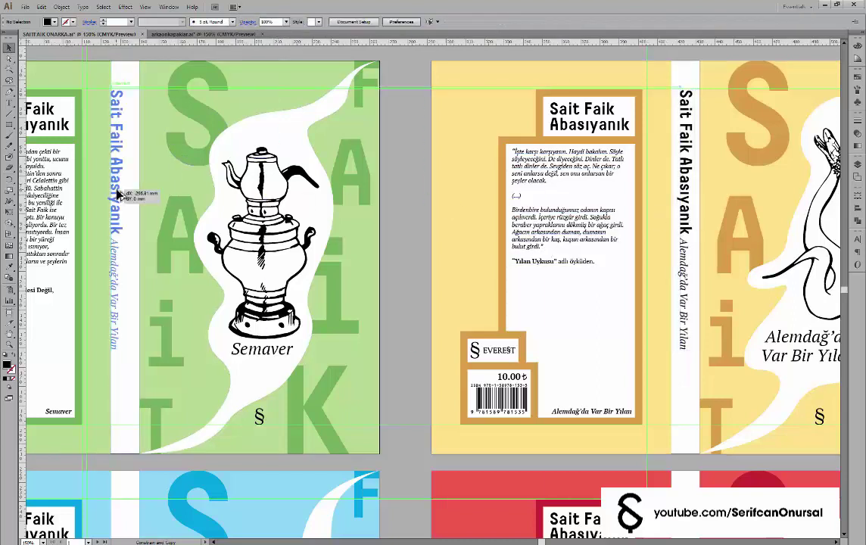
{"action": "left_click_drag", "start_coordinate": [121, 236], "coordinate": [120, 352]}
{"action": "type", "text": "Sem"}
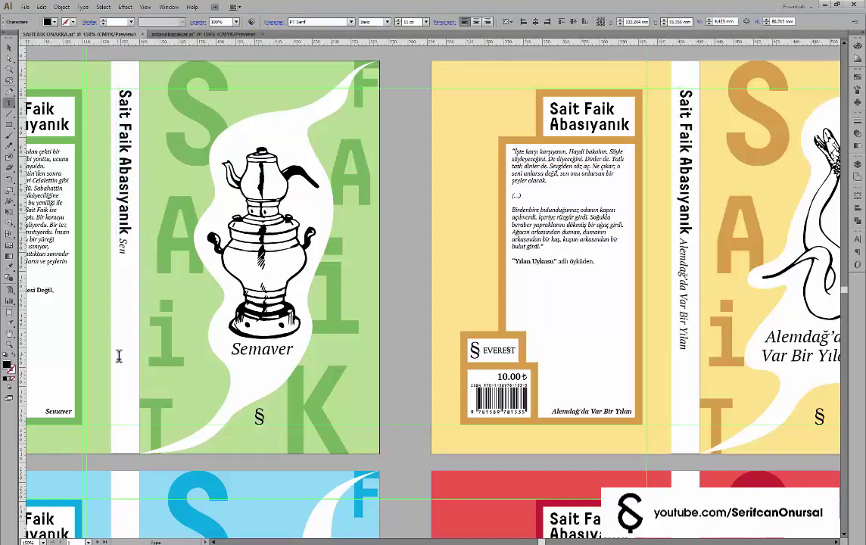
{"action": "type", "text": "aver"}
{"action": "key", "text": "Escape"}
{"action": "left_click", "coordinate": [405, 301]}
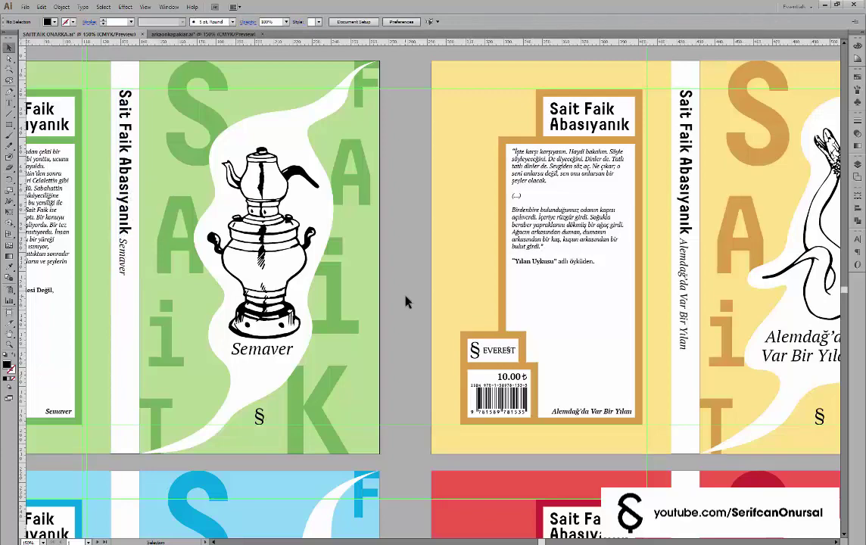
Copy the front-cover § symbol onto the yellow cover's spine
{"action": "key", "text": "ctrl+minus"}
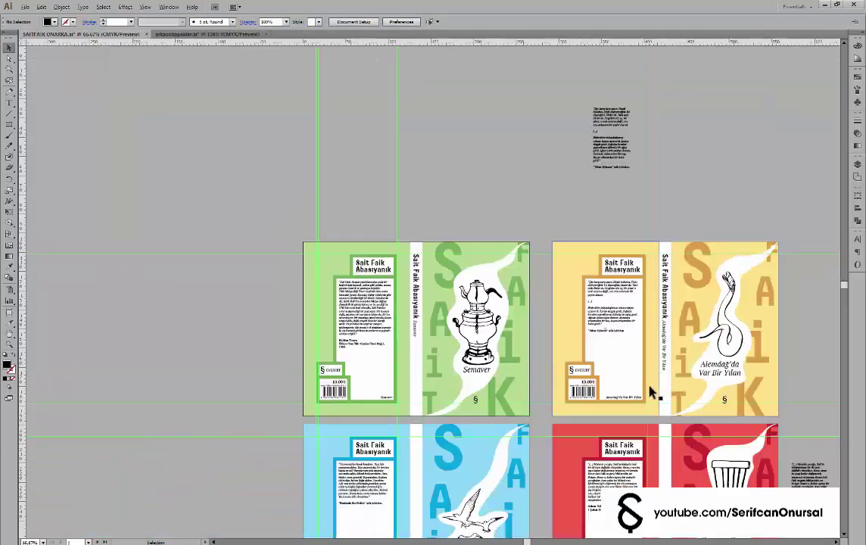
{"action": "left_click_drag", "start_coordinate": [650, 392], "coordinate": [604, 321]}
{"action": "key", "text": "ctrl+plus"}
{"action": "key", "text": "ctrl+plus"}
{"action": "key", "text": "ctrl+plus"}
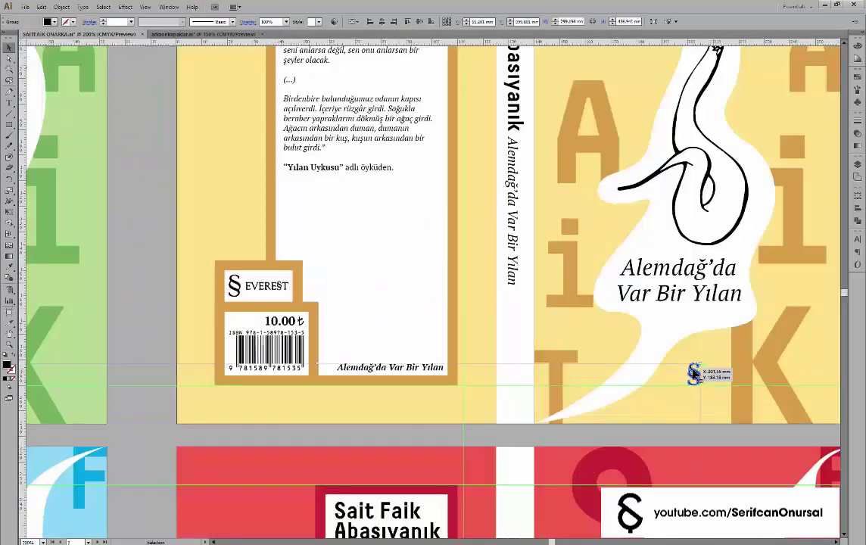
{"action": "right_click", "coordinate": [690, 367]}
{"action": "key", "text": "Escape"}
{"action": "left_click_drag", "start_coordinate": [694, 376], "coordinate": [514, 373]}
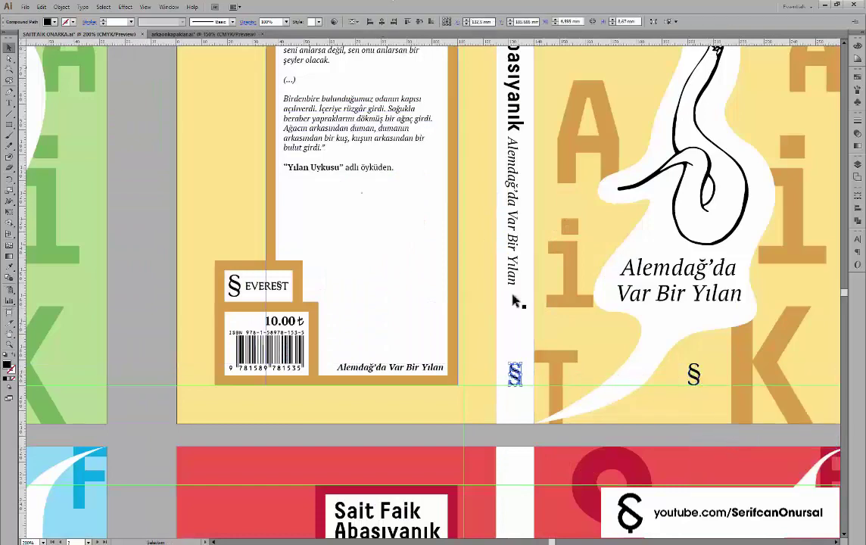
Set the § at the foot of the yellow spine and copy it onto the green spine
{"action": "key", "text": "ctrl+minus"}
{"action": "left_click_drag", "start_coordinate": [324, 385], "coordinate": [646, 368]}
{"action": "left_click_drag", "start_coordinate": [454, 361], "coordinate": [321, 361]}
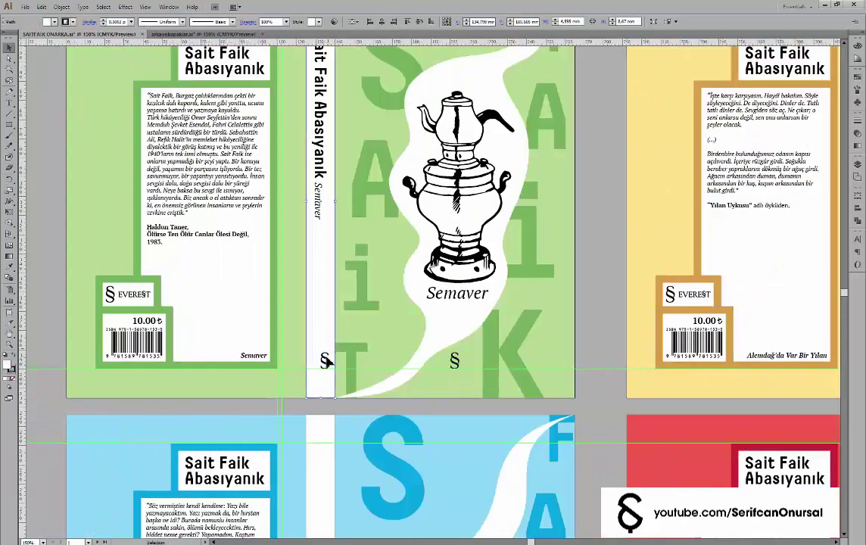
{"action": "left_click_drag", "start_coordinate": [626, 187], "coordinate": [426, 218]}
Shrink the yellow spine's book title to 17 pt and check the author name's size
{"action": "left_click_drag", "start_coordinate": [679, 67], "coordinate": [680, 238]}
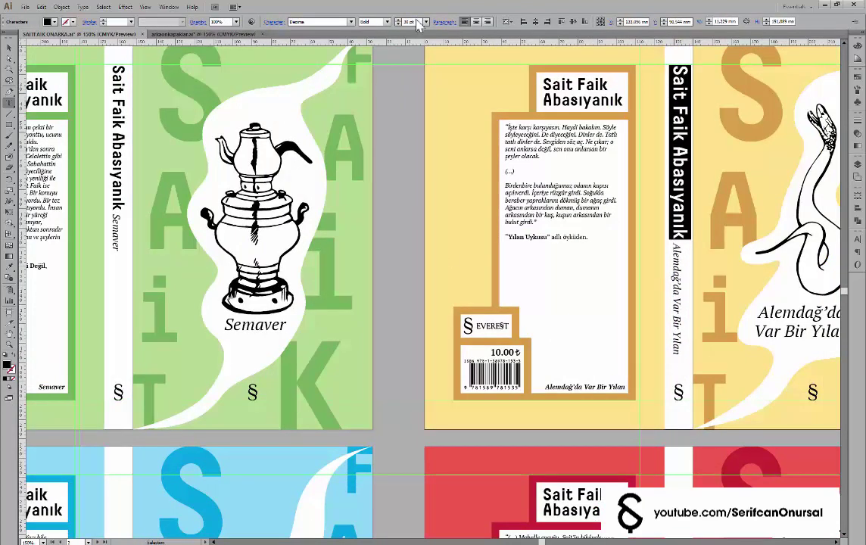
{"action": "scroll", "coordinate": [417, 23], "scroll_direction": "down", "scroll_amount": 3}
{"action": "left_click_drag", "start_coordinate": [680, 329], "coordinate": [679, 227]}
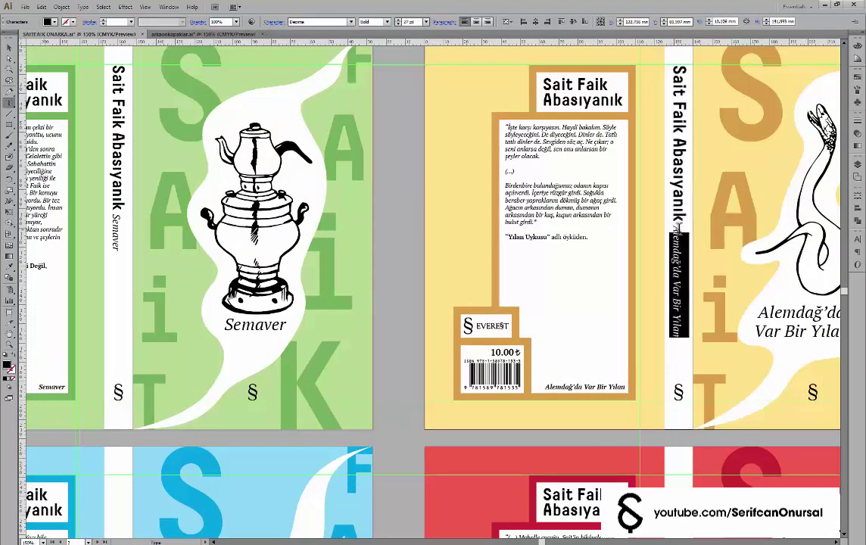
{"action": "type", "text": "0"}
{"action": "key", "text": "Return"}
{"action": "left_click", "coordinate": [676, 364]}
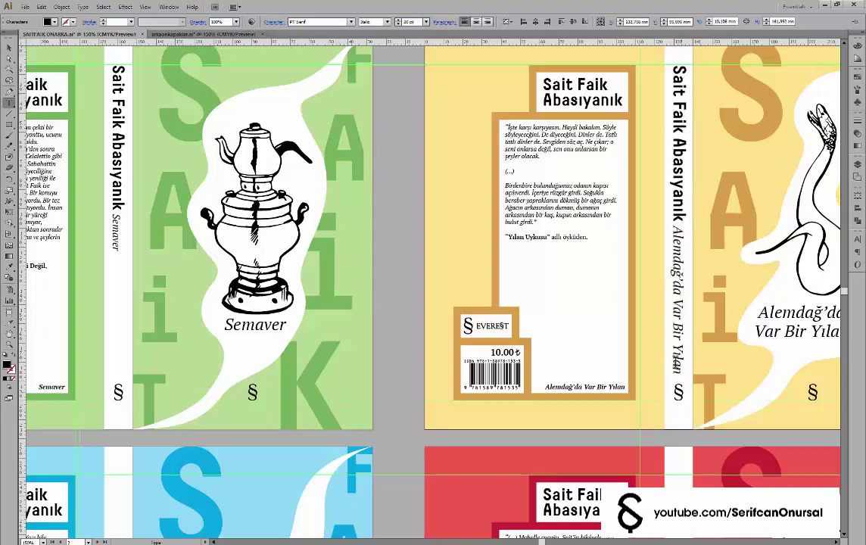
{"action": "left_click_drag", "start_coordinate": [679, 362], "coordinate": [686, 232]}
{"action": "type", "text": "17"}
{"action": "key", "text": "Return"}
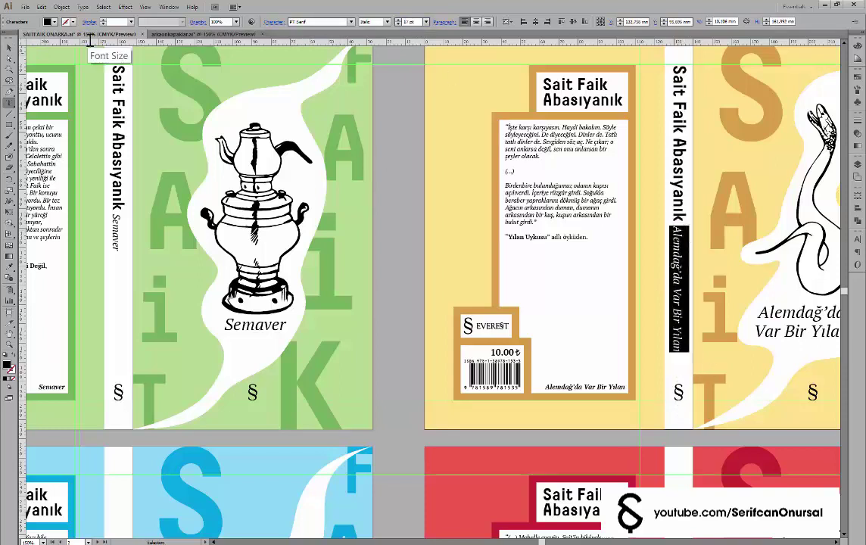
{"action": "triple_click", "coordinate": [687, 218]}
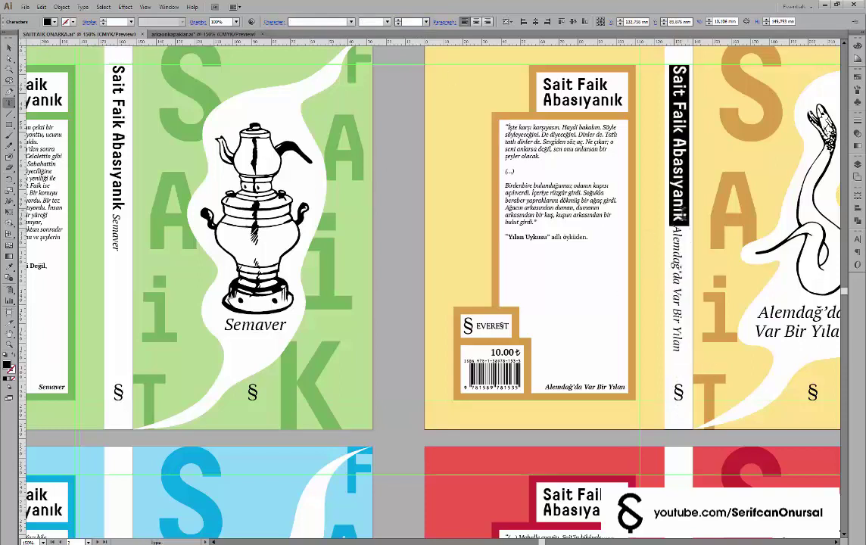
{"action": "left_click", "coordinate": [409, 21]}
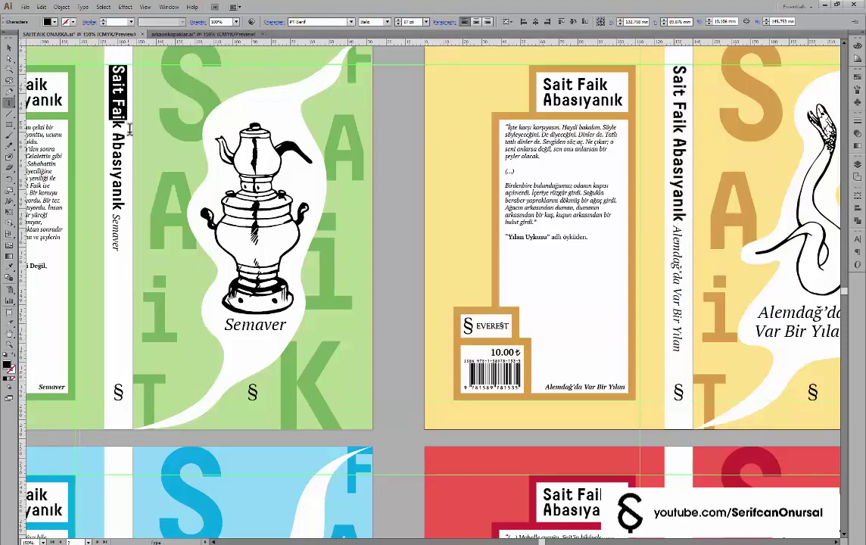
Select the green and yellow spine texts together and align them along their tops
{"action": "double_click", "coordinate": [119, 244]}
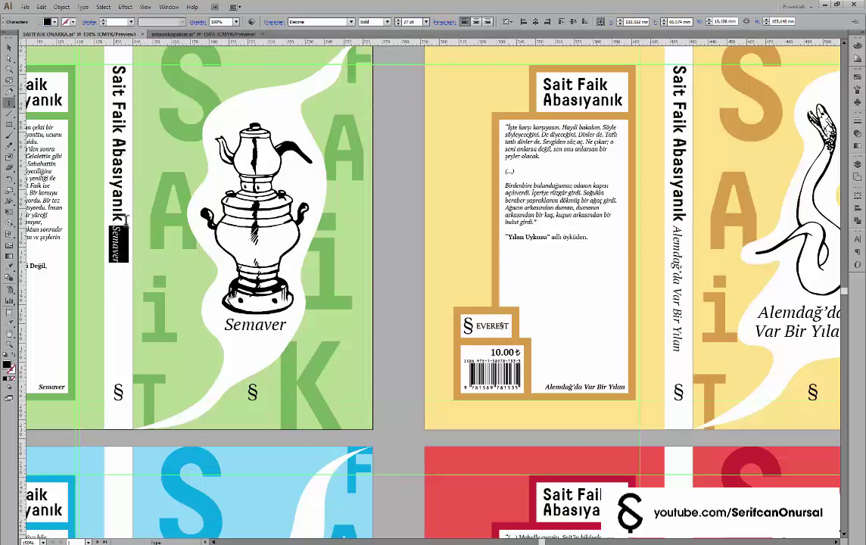
{"action": "key", "text": "Escape"}
{"action": "scroll", "coordinate": [476, 286], "scroll_direction": "left", "scroll_amount": 2}
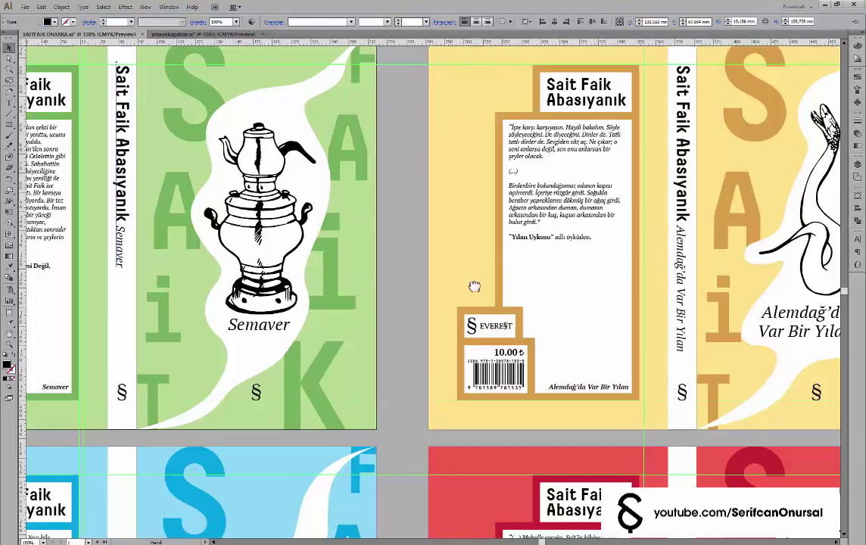
{"action": "scroll", "coordinate": [476, 286], "scroll_direction": "left", "scroll_amount": 1}
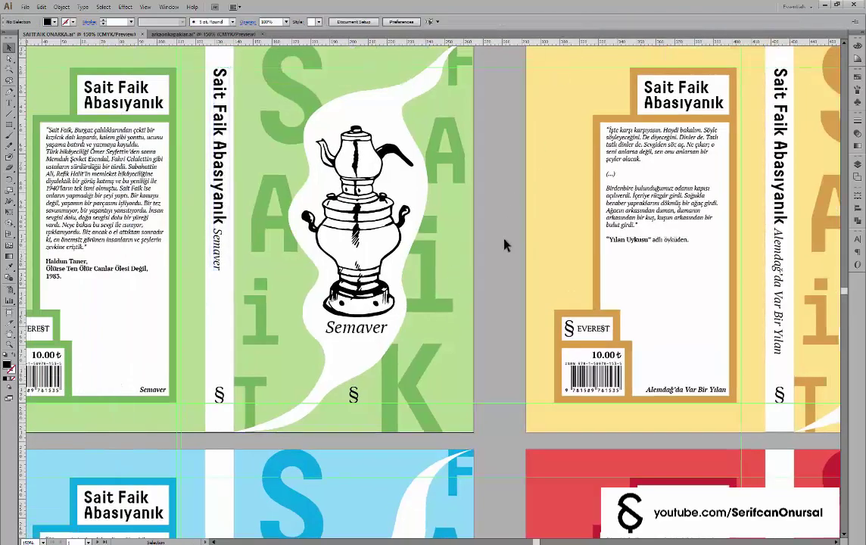
{"action": "scroll", "coordinate": [502, 272], "scroll_direction": "down", "scroll_amount": 2}
{"action": "scroll", "coordinate": [362, 186], "scroll_direction": "up", "scroll_amount": 3}
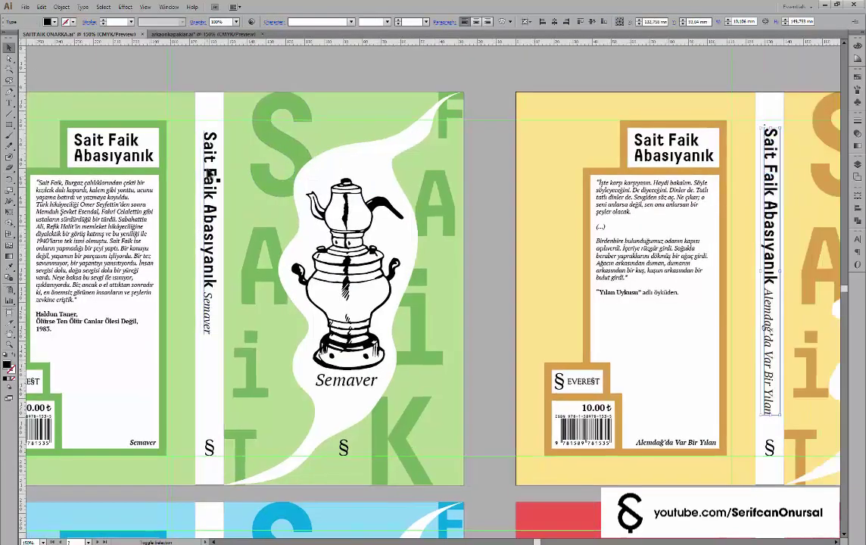
{"action": "left_click", "coordinate": [208, 174], "text": "shift"}
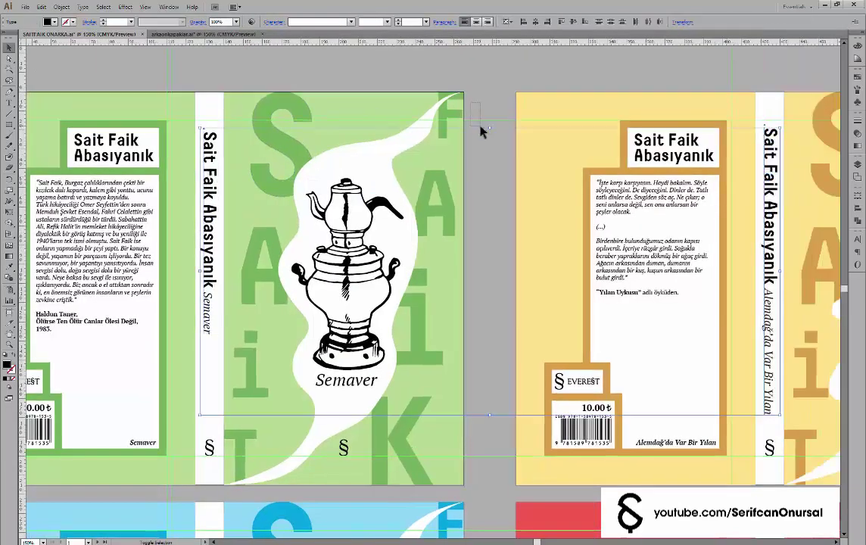
{"action": "left_click", "coordinate": [271, 21]}
{"action": "left_click", "coordinate": [286, 42]}
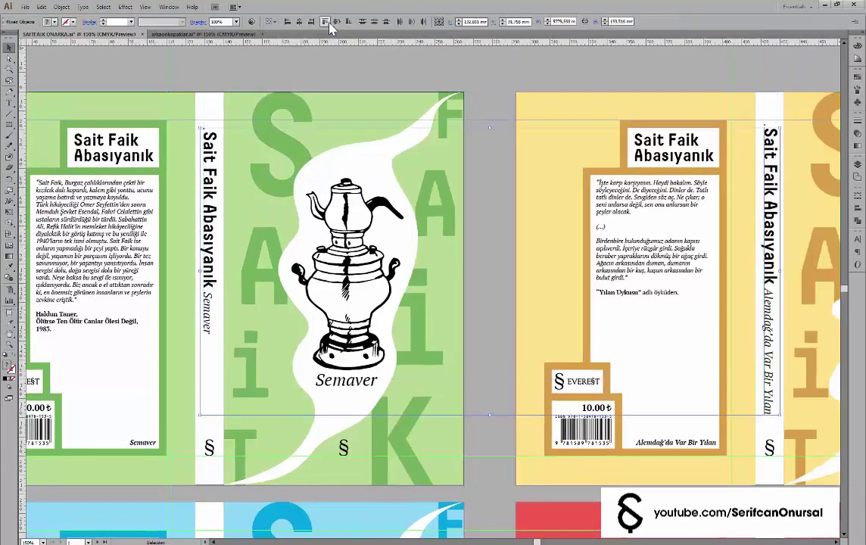
{"action": "left_click", "coordinate": [293, 21]}
Copy the spine texts onto the blue and red covers
{"action": "left_click", "coordinate": [690, 369]}
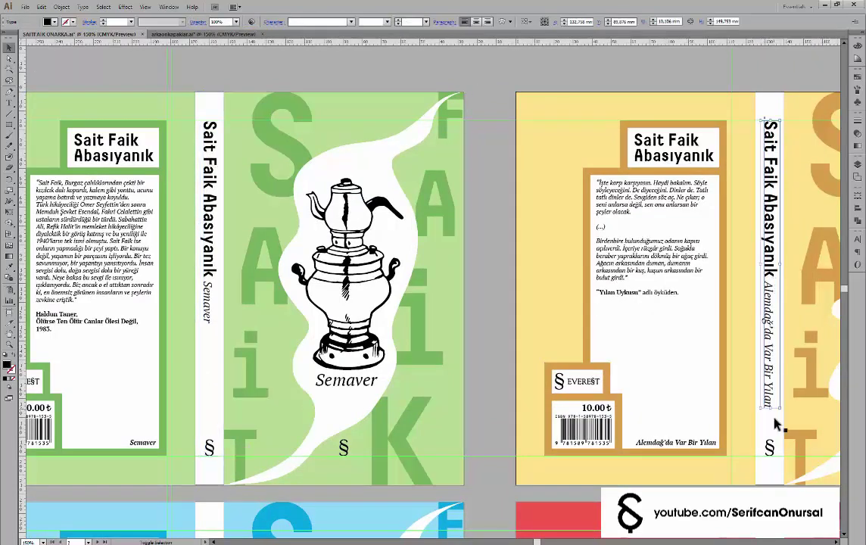
{"action": "key", "text": "ctrl+minus"}
{"action": "left_click_drag", "start_coordinate": [270, 177], "coordinate": [267, 470]}
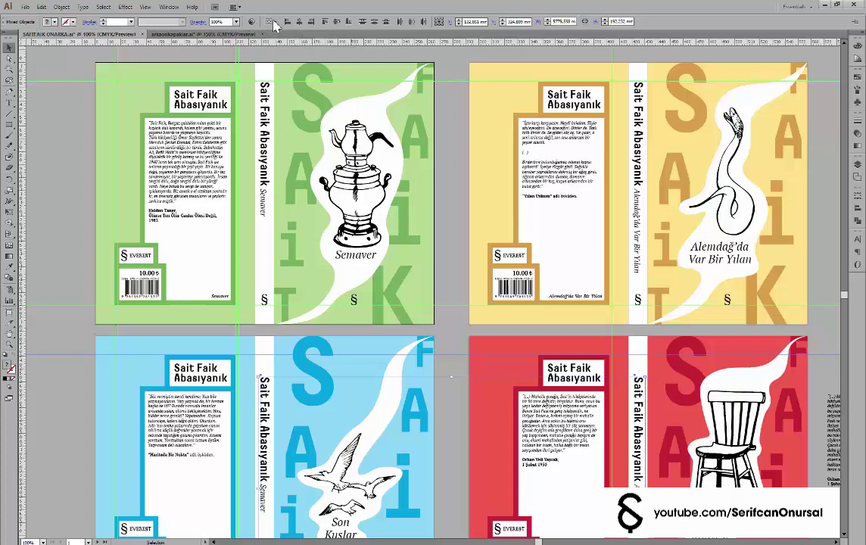
Retitle the blue cover's spine text to 'Son Kuşlar'
{"action": "key", "text": "ctrl+plus"}
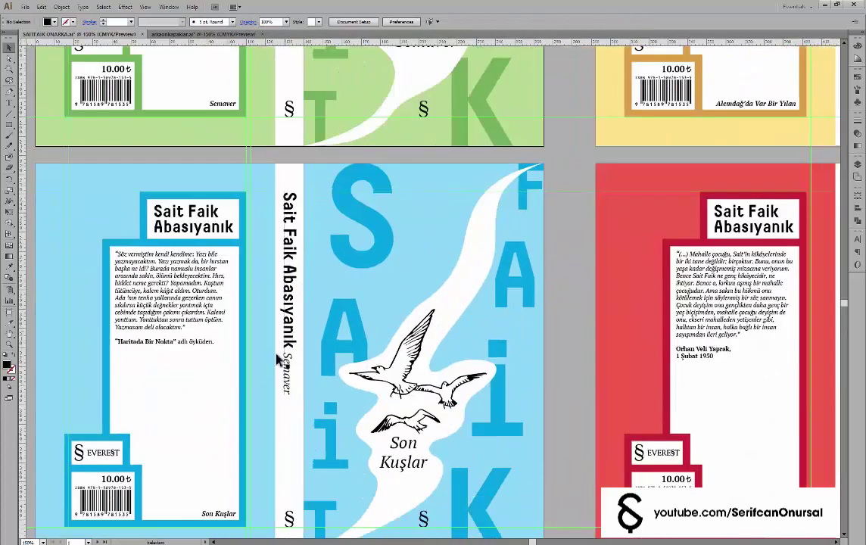
{"action": "key", "text": "t"}
{"action": "left_click", "coordinate": [289, 388]}
{"action": "key", "text": "BackSpace"}
{"action": "key", "text": "BackSpace"}
{"action": "key", "text": "BackSpace"}
{"action": "type", "text": "Son "}
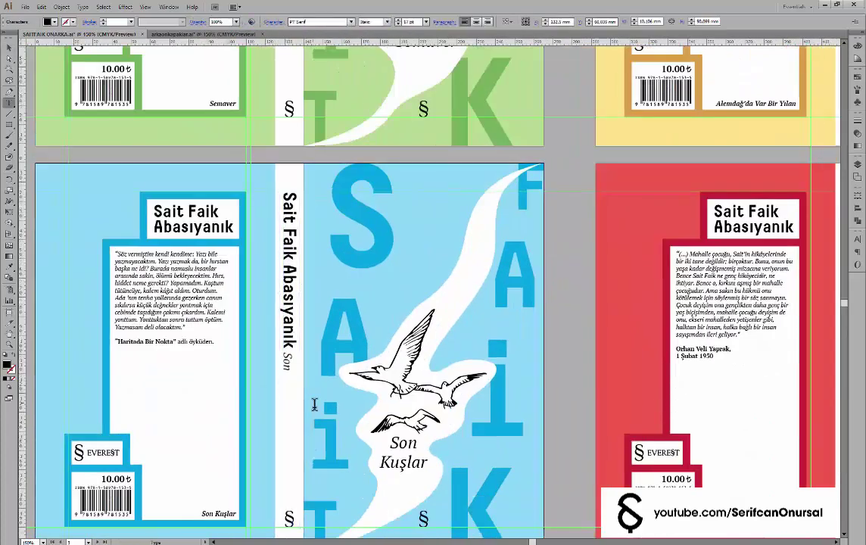
{"action": "type", "text": "Kuşlar"}
{"action": "key", "text": "Escape"}
Replace the red cover's spine title with 'Mahalle Kahvesi'
{"action": "scroll", "coordinate": [564, 409], "scroll_direction": "right", "scroll_amount": 3}
{"action": "scroll", "coordinate": [564, 409], "scroll_direction": "right", "scroll_amount": 5}
{"action": "key", "text": "t"}
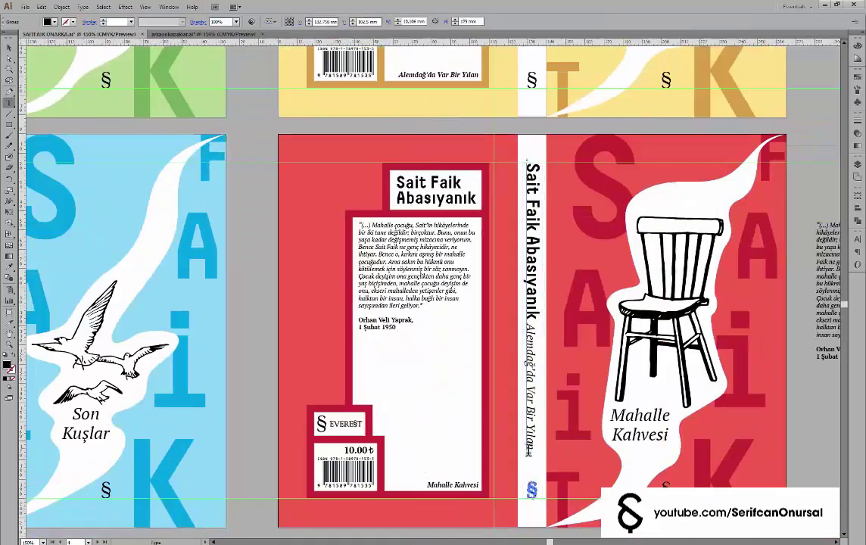
{"action": "left_click_drag", "start_coordinate": [534, 451], "coordinate": [545, 327]}
{"action": "type", "text": "Mahalle Kahvesi"}
{"action": "key", "text": "Escape"}
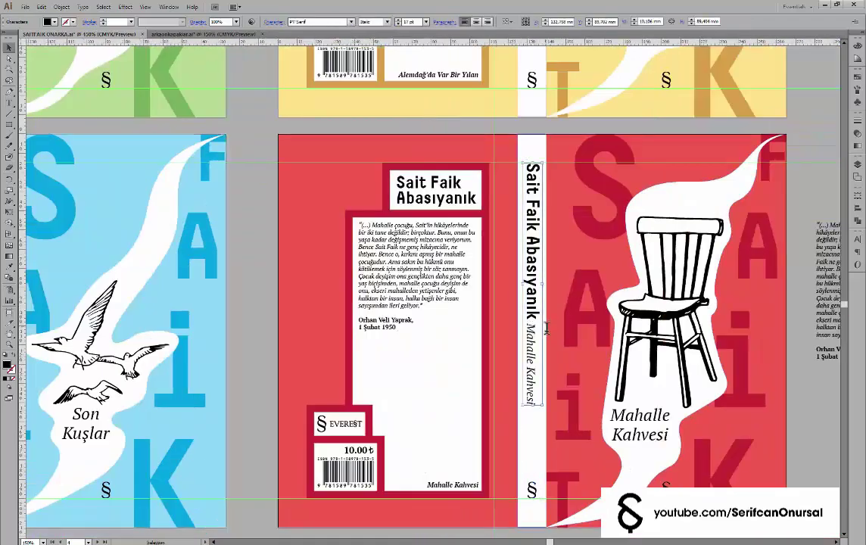
Set the author name on the purple spine to 23 pt
{"action": "key", "text": "ctrl+minus"}
{"action": "scroll", "coordinate": [546, 334], "scroll_direction": "down", "scroll_amount": 5}
{"action": "scroll", "coordinate": [547, 335], "scroll_direction": "up", "scroll_amount": 3}
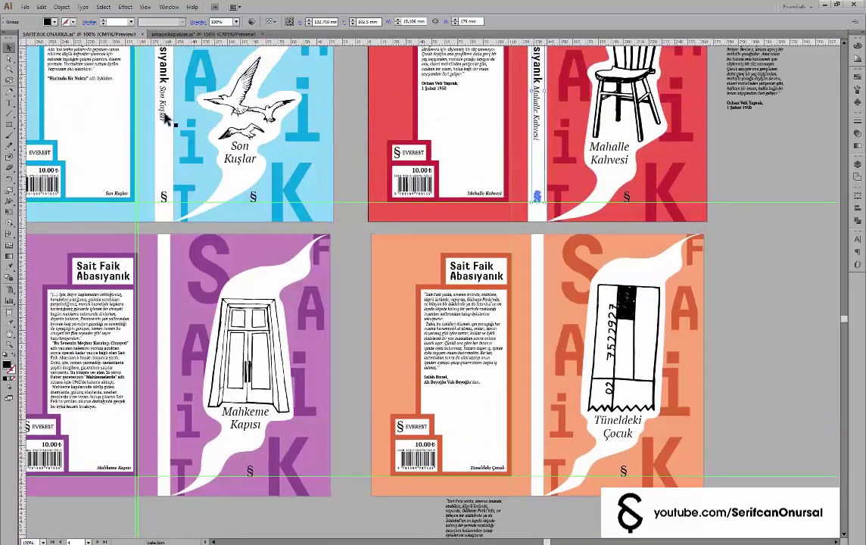
{"action": "left_click_drag", "start_coordinate": [165, 112], "coordinate": [161, 383]}
{"action": "key", "text": "ctrl+plus"}
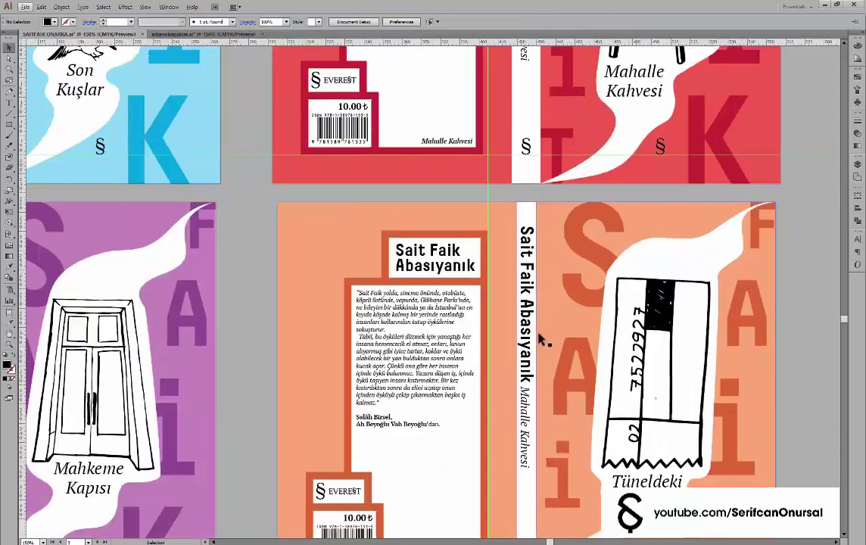
{"action": "scroll", "coordinate": [535, 327], "scroll_direction": "down", "scroll_amount": 3}
{"action": "scroll", "coordinate": [535, 327], "scroll_direction": "left", "scroll_amount": 5}
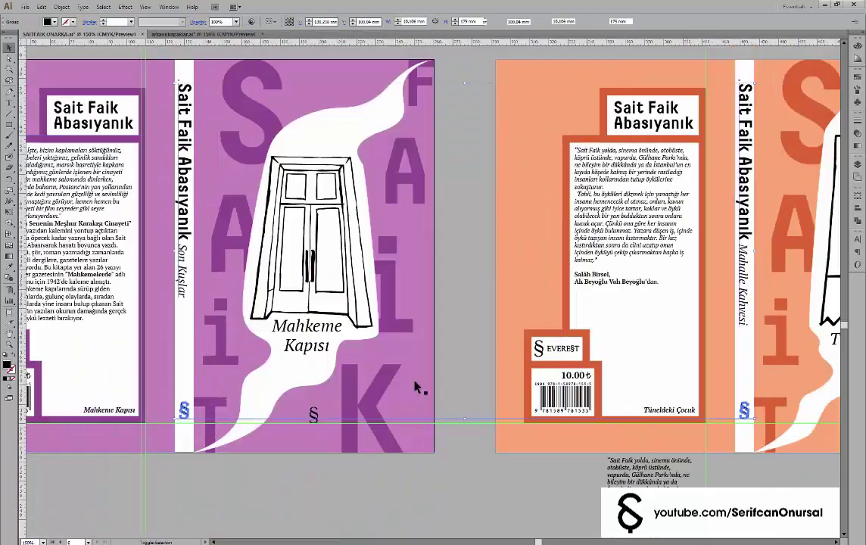
{"action": "left_click", "coordinate": [470, 274]}
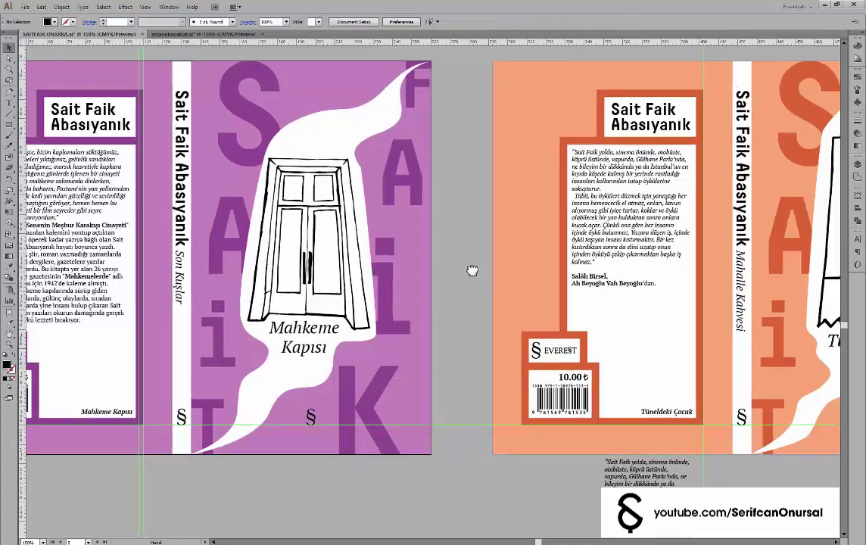
{"action": "double_click", "coordinate": [179, 178]}
{"action": "left_click_drag", "start_coordinate": [180, 178], "coordinate": [184, 89]}
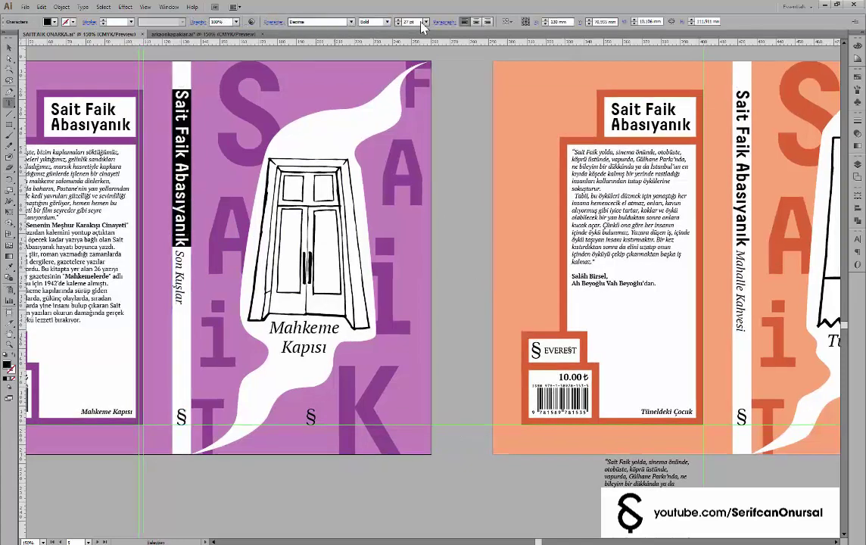
{"action": "type", "text": "23"}
{"action": "key", "text": "Return"}
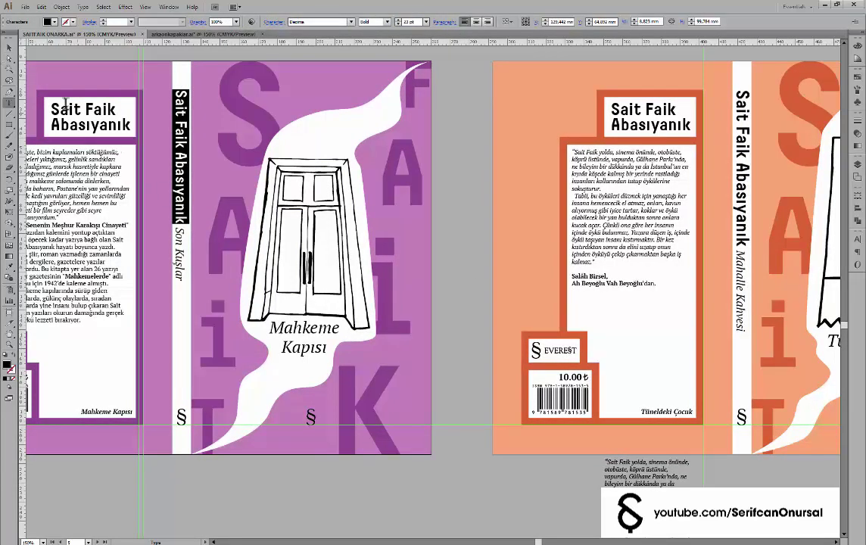
{"action": "left_click", "coordinate": [9, 47]}
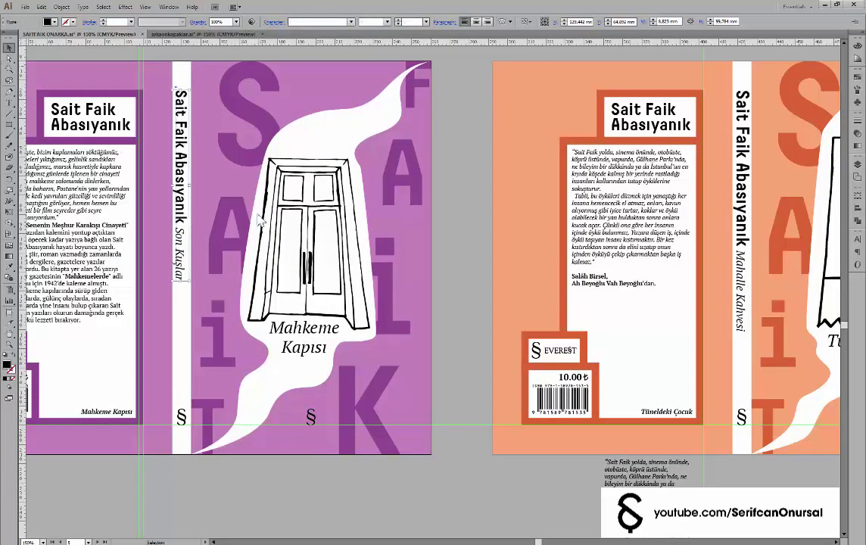
Align the purple and orange spine text groups into position on their spines
{"action": "left_click", "coordinate": [527, 22]}
{"action": "left_click", "coordinate": [515, 39]}
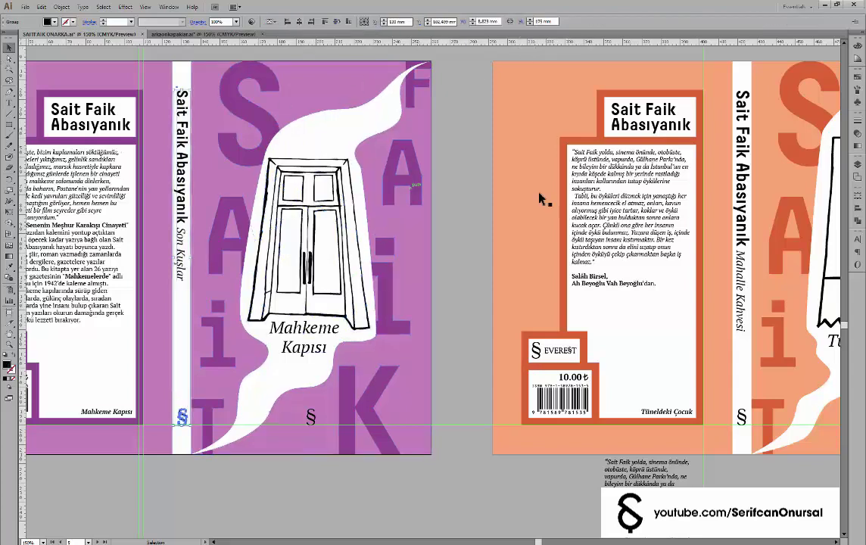
{"action": "key", "text": "t"}
{"action": "left_click_drag", "start_coordinate": [742, 249], "coordinate": [737, 67]}
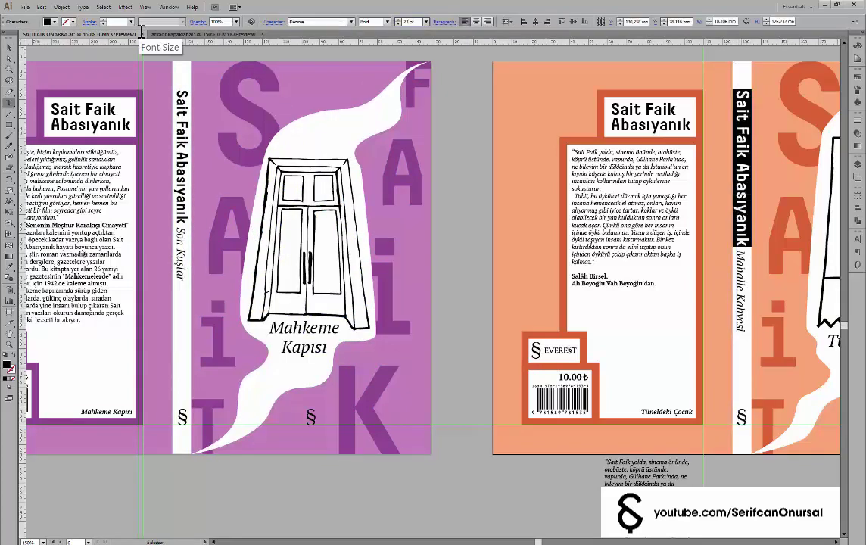
{"action": "left_click", "coordinate": [9, 47]}
{"action": "left_click", "coordinate": [752, 145]}
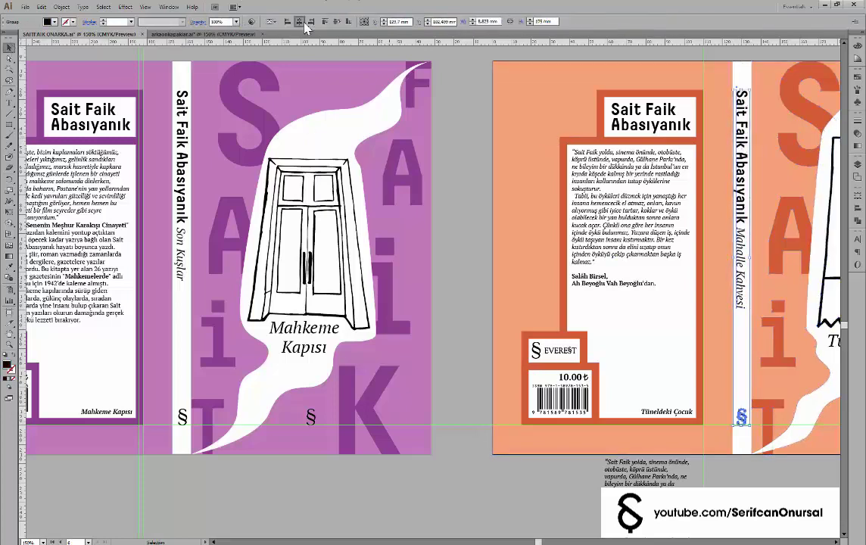
Check the orange and purple spines' object options and select the purple spine's § symbol
{"action": "scroll", "coordinate": [735, 415], "scroll_direction": "up", "scroll_amount": 1}
{"action": "right_click", "coordinate": [723, 299]}
{"action": "key", "text": "Escape"}
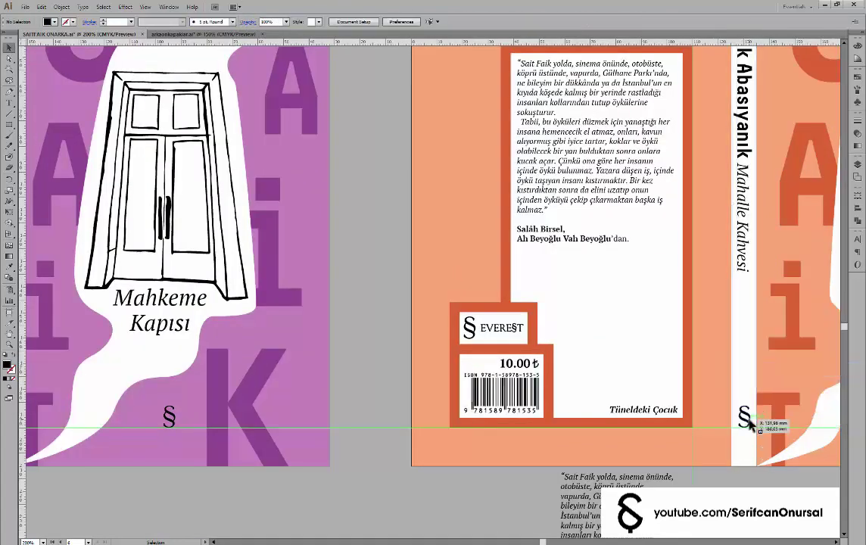
{"action": "scroll", "coordinate": [405, 421], "scroll_direction": "left", "scroll_amount": 5}
{"action": "right_click", "coordinate": [345, 420]}
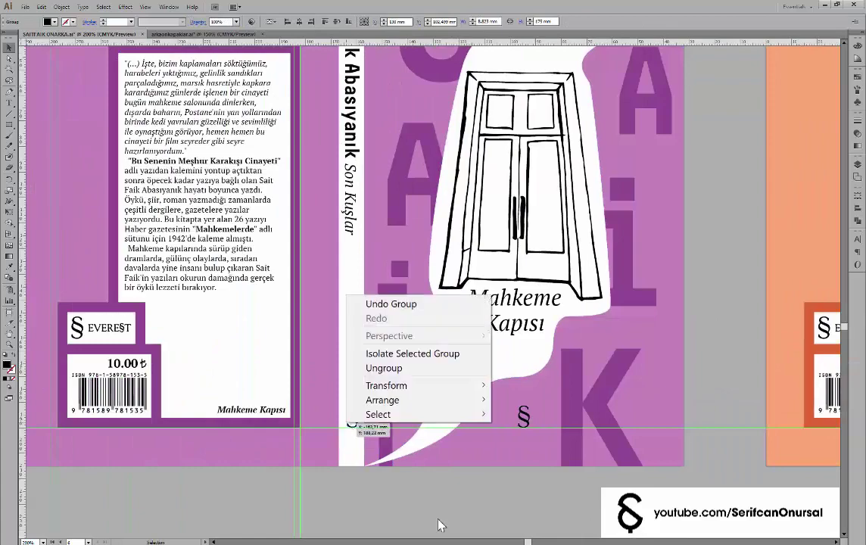
{"action": "left_click", "coordinate": [387, 367]}
{"action": "left_click", "coordinate": [352, 417]}
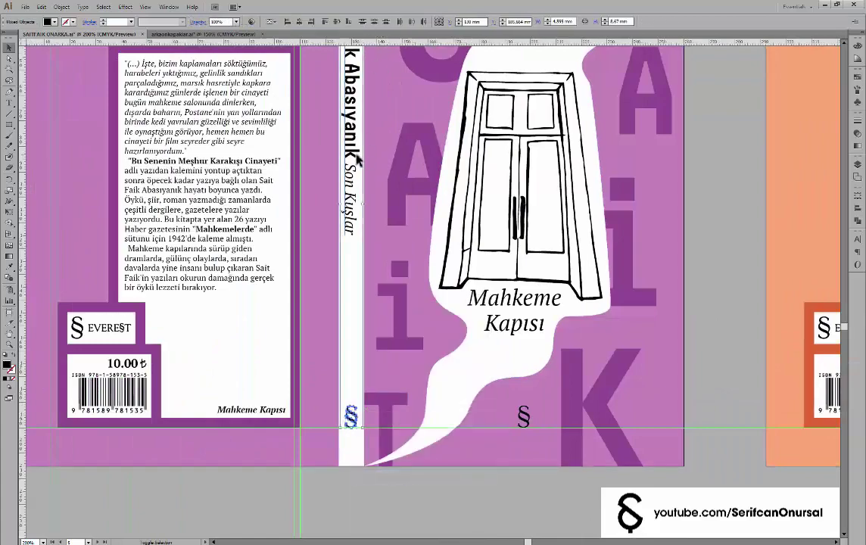
Select the red Mahalle Kahvesi spine text and zoom out to review all four covers
{"action": "key", "text": "ctrl+minus"}
{"action": "mouse_move", "coordinate": [629, 239]}
{"action": "left_mouse_down"}
{"action": "mouse_move", "coordinate": [665, 214]}
{"action": "mouse_move", "coordinate": [569, 225]}
{"action": "left_mouse_up"}
{"action": "left_click", "coordinate": [570, 225]}
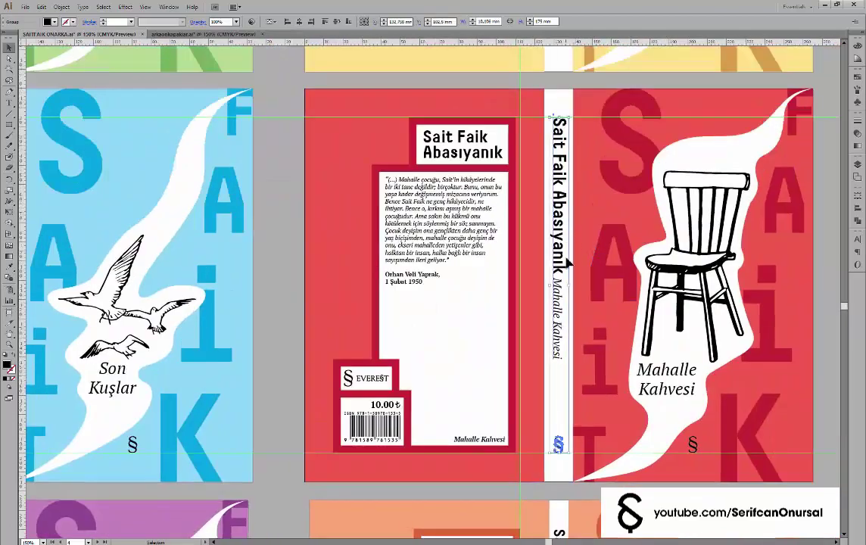
{"action": "scroll", "coordinate": [580, 327], "scroll_direction": "down", "scroll_amount": 1}
{"action": "scroll", "coordinate": [566, 378], "scroll_direction": "up", "scroll_amount": 1}
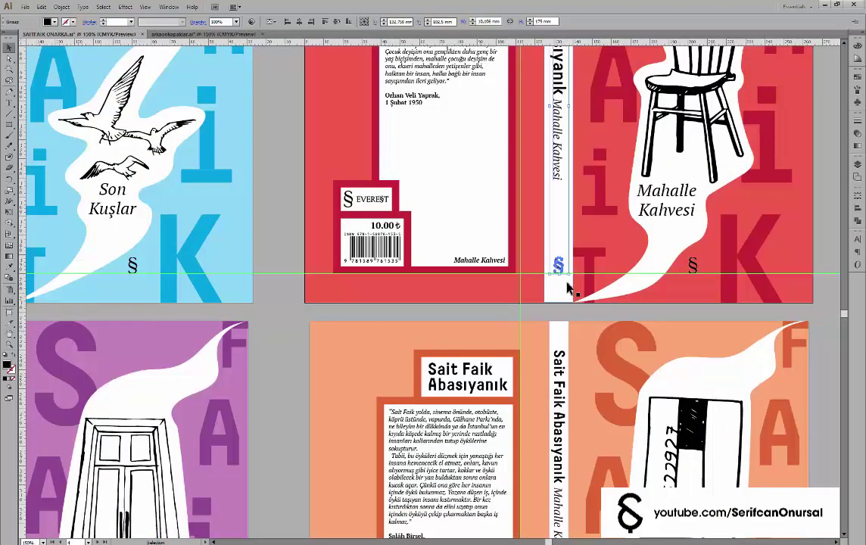
{"action": "scroll", "coordinate": [568, 288], "scroll_direction": "up", "scroll_amount": 3}
{"action": "scroll", "coordinate": [568, 287], "scroll_direction": "up", "scroll_amount": 2}
{"action": "key", "text": "t"}
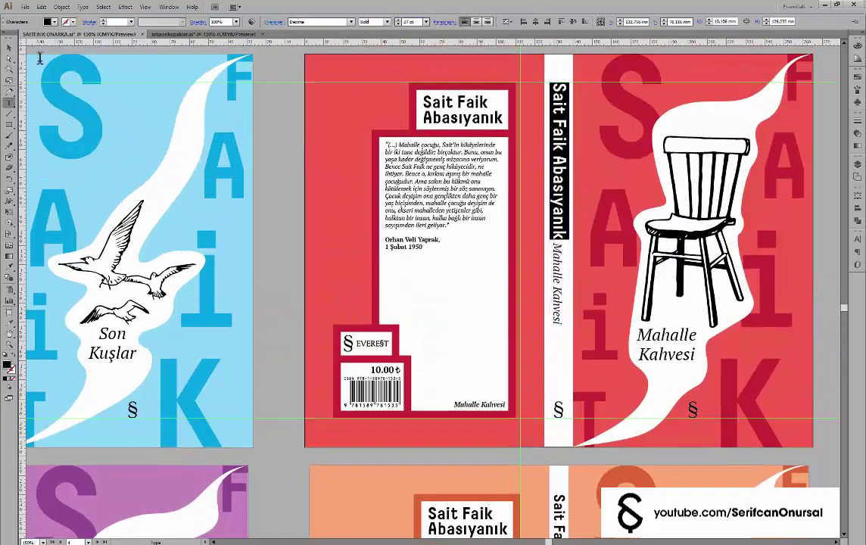
{"action": "key", "text": "a"}
{"action": "scroll", "coordinate": [299, 193], "scroll_direction": "down", "scroll_amount": 1}
{"action": "scroll", "coordinate": [470, 258], "scroll_direction": "down", "scroll_amount": 1}
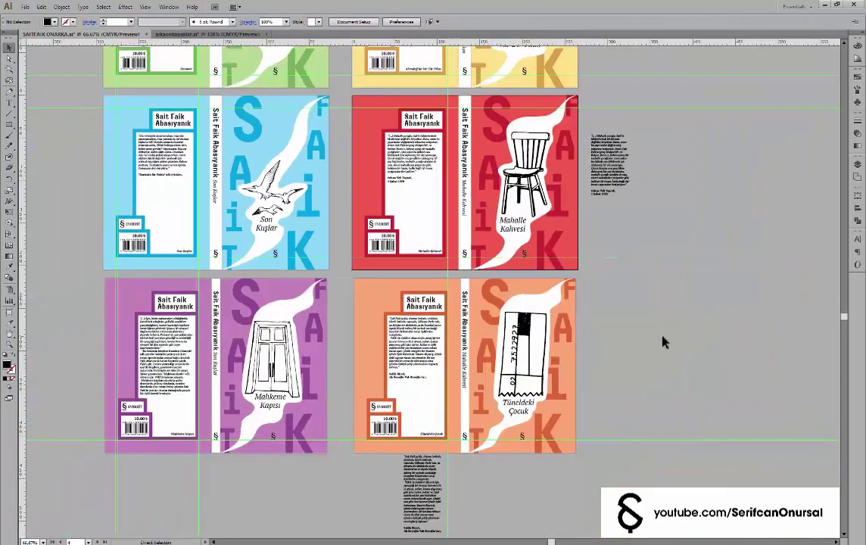
Review the purple, blue, red, yellow and green Semaver covers up close
{"action": "key", "text": "ctrl+equal"}
{"action": "key", "text": "ctrl+equal"}
{"action": "left_click_drag", "start_coordinate": [61, 151], "coordinate": [424, 249]}
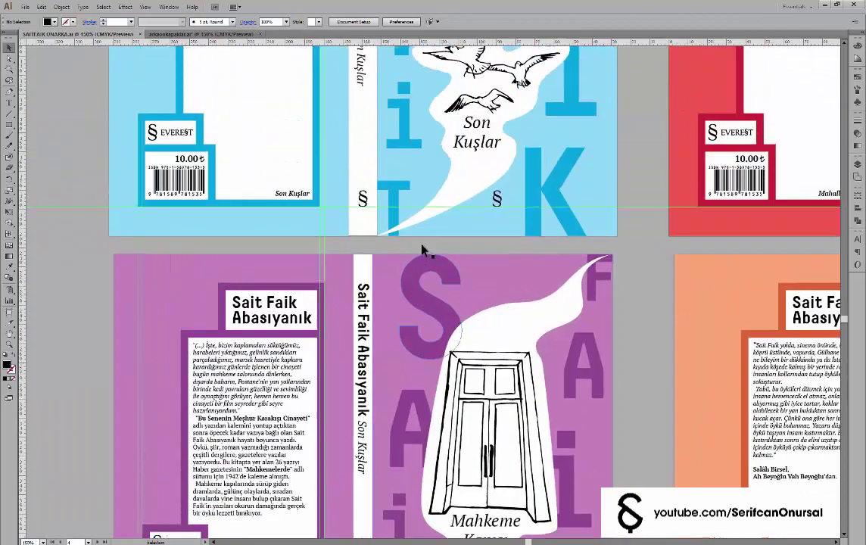
{"action": "scroll", "coordinate": [422, 250], "scroll_direction": "up", "scroll_amount": 4}
{"action": "scroll", "coordinate": [421, 250], "scroll_direction": "up", "scroll_amount": 1}
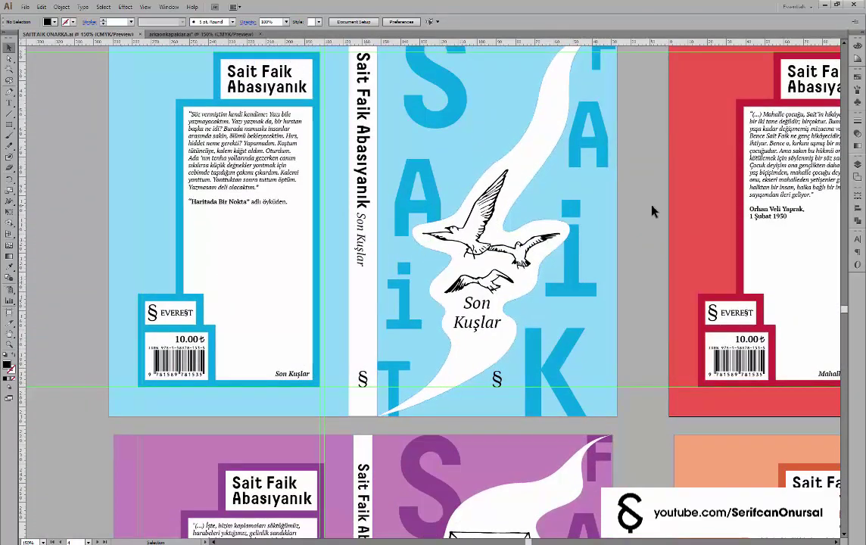
{"action": "mouse_move", "coordinate": [702, 199]}
{"action": "left_mouse_down"}
{"action": "mouse_move", "coordinate": [447, 237]}
{"action": "mouse_move", "coordinate": [351, 237]}
{"action": "left_mouse_up"}
{"action": "key", "text": "ctrl+minus"}
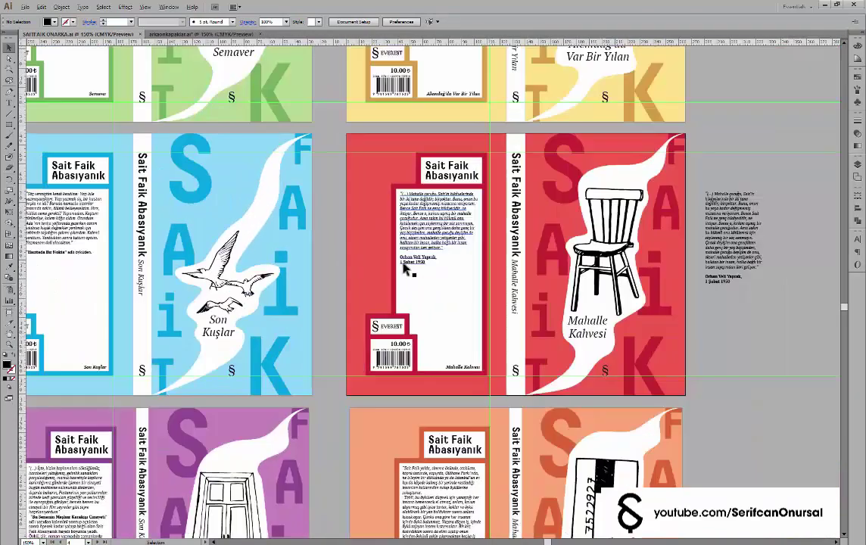
{"action": "mouse_move", "coordinate": [437, 168]}
{"action": "left_mouse_down"}
{"action": "mouse_move", "coordinate": [438, 309]}
{"action": "mouse_move", "coordinate": [474, 184]}
{"action": "left_mouse_up"}
{"action": "left_click", "coordinate": [474, 182], "text": "ctrl"}
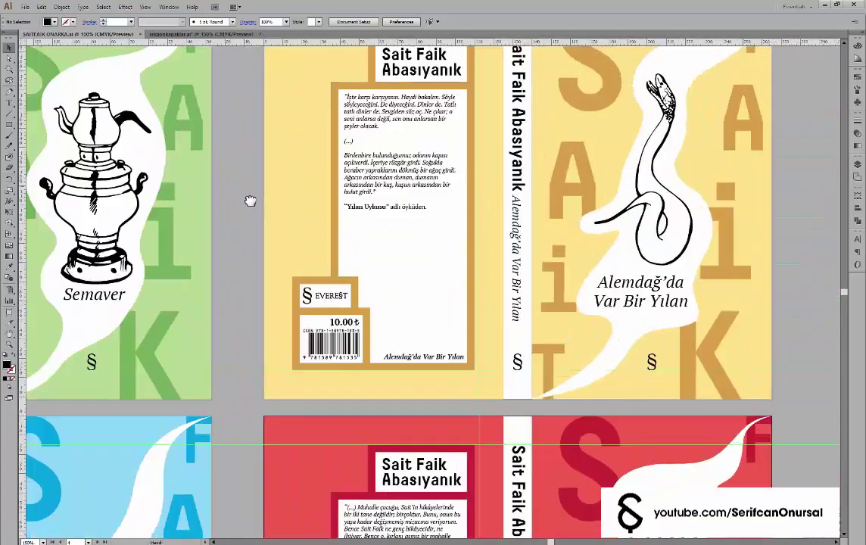
{"action": "left_click_drag", "start_coordinate": [250, 200], "coordinate": [254, 243]}
{"action": "left_click_drag", "start_coordinate": [168, 284], "coordinate": [573, 280]}
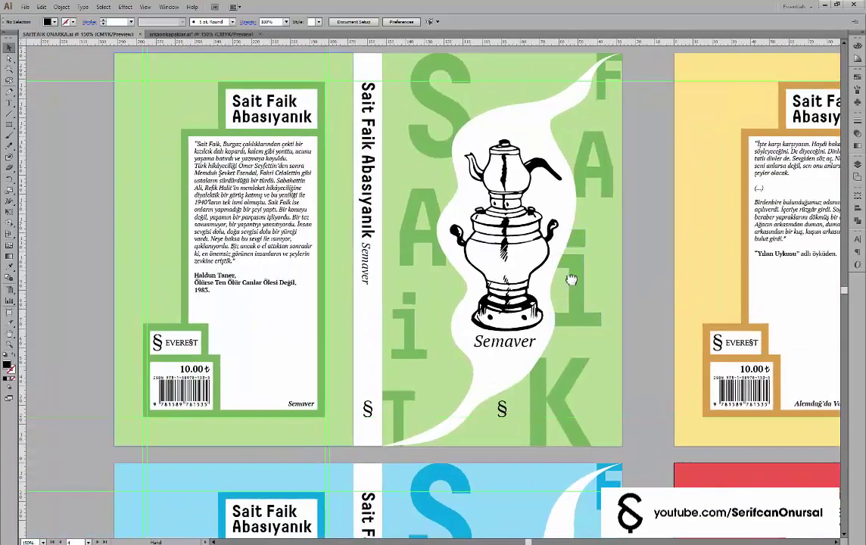
Fit the whole cover grid on screen and delete the stray text block beside the red cover
{"action": "left_click", "coordinate": [636, 260], "text": "ctrl+alt"}
{"action": "left_click", "coordinate": [636, 260], "text": "ctrl+alt"}
{"action": "left_click_drag", "start_coordinate": [634, 257], "coordinate": [489, 166]}
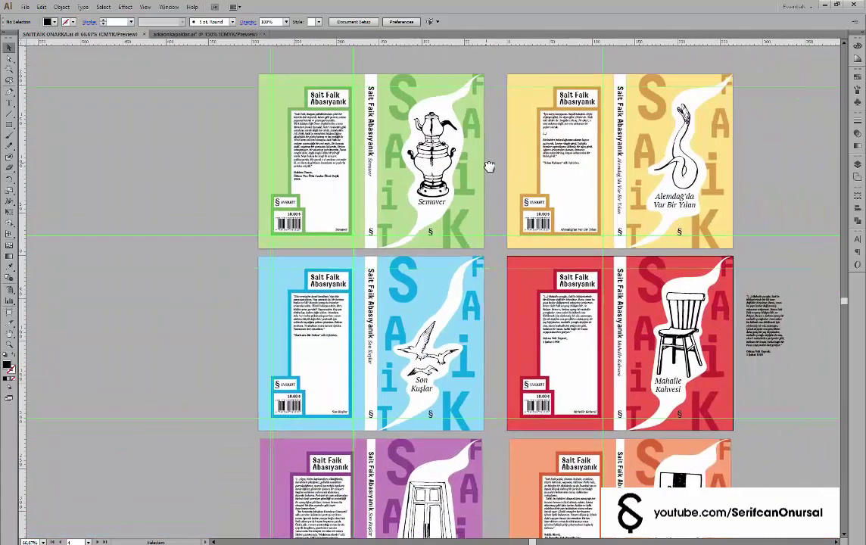
{"action": "left_click", "coordinate": [484, 178], "text": "ctrl+alt"}
{"action": "key", "text": "ctrl+0"}
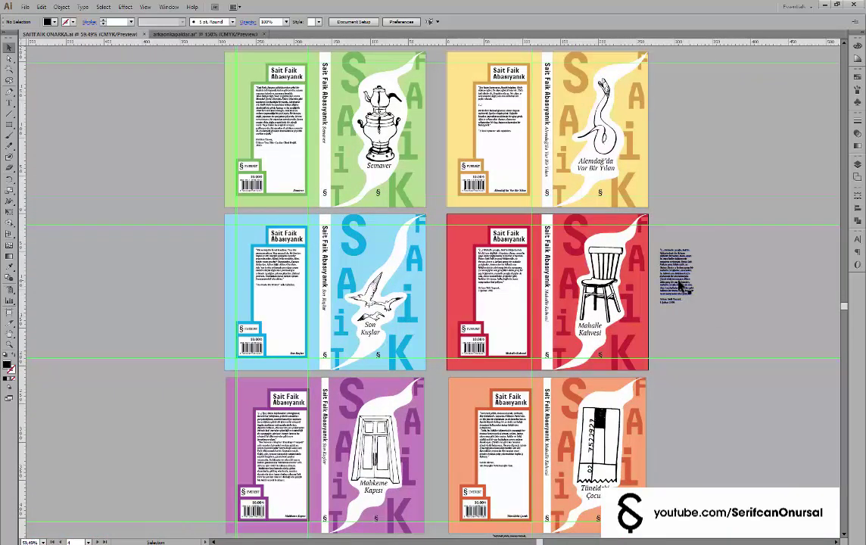
{"action": "left_click", "coordinate": [680, 287]}
{"action": "key", "text": "Delete"}
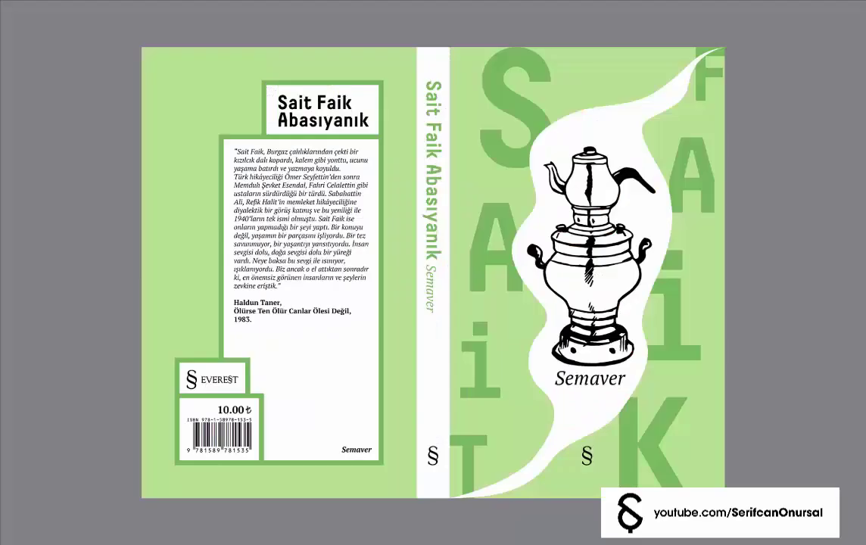